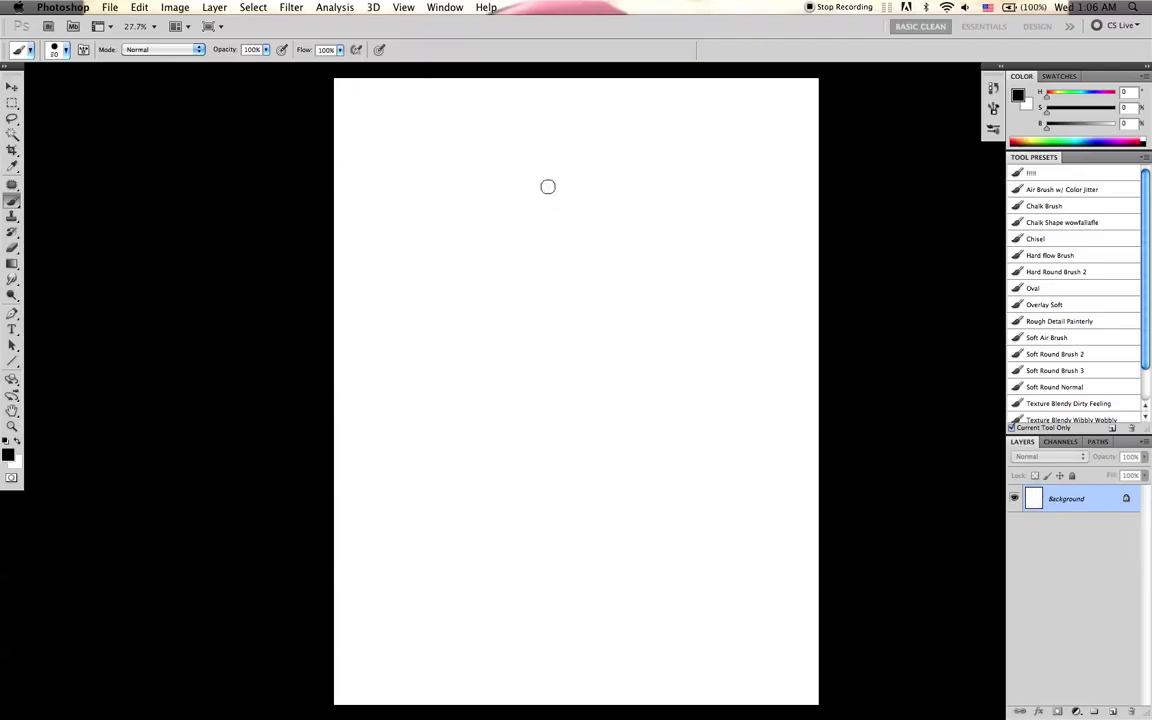
- Sketch a tall pointed headdress around an open oval face near the canvas's upper middle, using black and sampled grey strokes
mouse_move(501, 194)
left_mouse_down()
mouse_move(540, 152)
mouse_move(591, 170)
mouse_move(595, 258)
mouse_move(568, 321)
mouse_move(478, 332)
mouse_move(482, 304)
mouse_move(470, 314)
mouse_move(460, 249)
mouse_move(550, 154)
mouse_move(576, 285)
mouse_move(499, 277)
mouse_move(450, 290)
mouse_move(470, 235)
mouse_move(512, 300)
mouse_move(547, 270)
left_mouse_up()
left_click(563, 275, "alt")
mouse_move(566, 280)
left_mouse_down()
mouse_move(549, 328)
mouse_move(563, 323)
left_mouse_up()
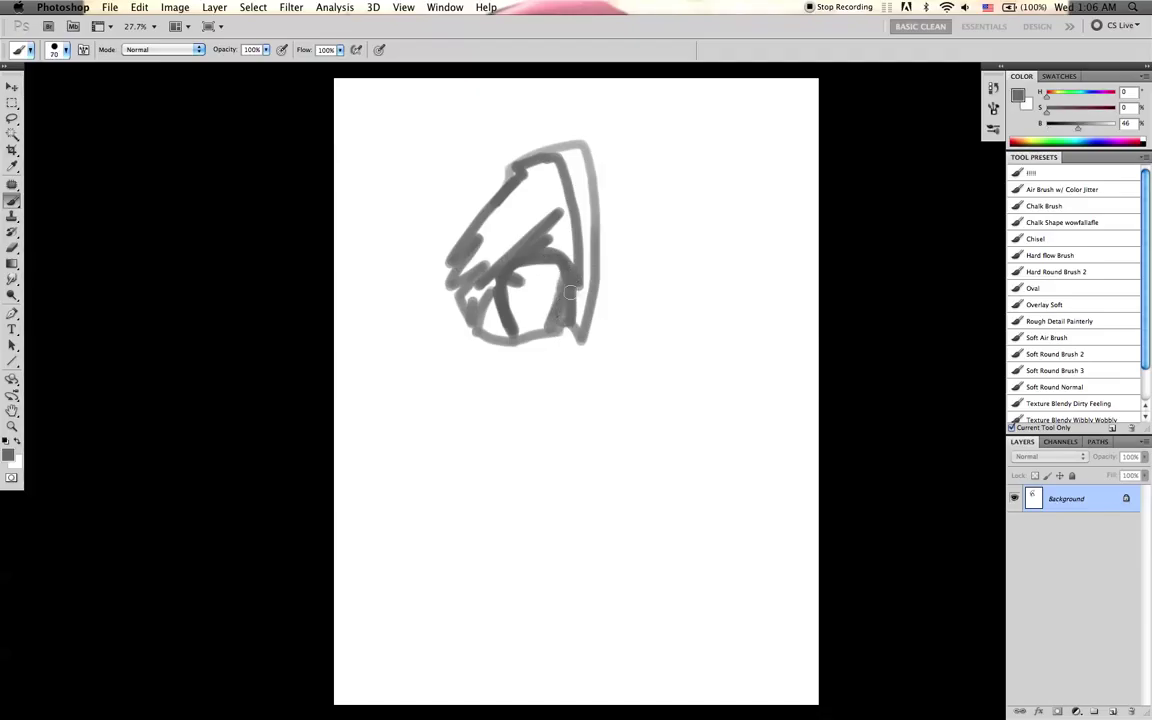
left_click_drag(490, 288, 498, 265)
- Flip the canvas horizontally, reset the colours to black and white, and brush in a small dark mark at the face's lower left
key("super+shift+h")
key("d")
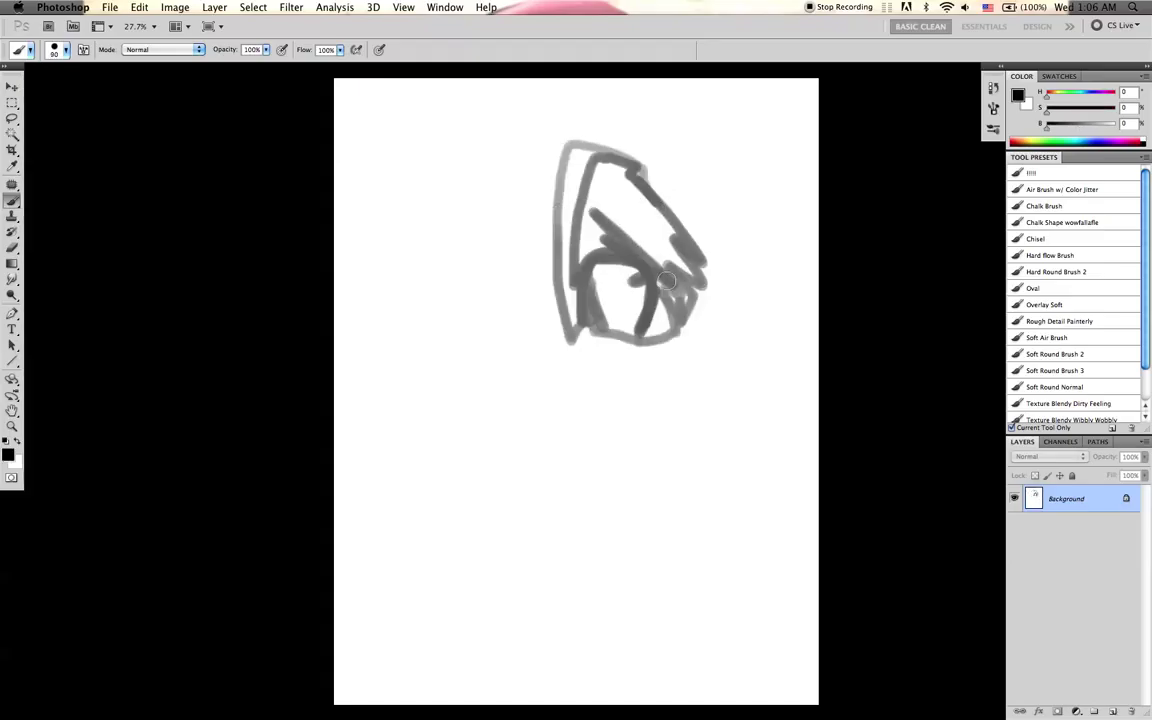
left_click_drag(588, 325, 577, 348)
key("super+z")
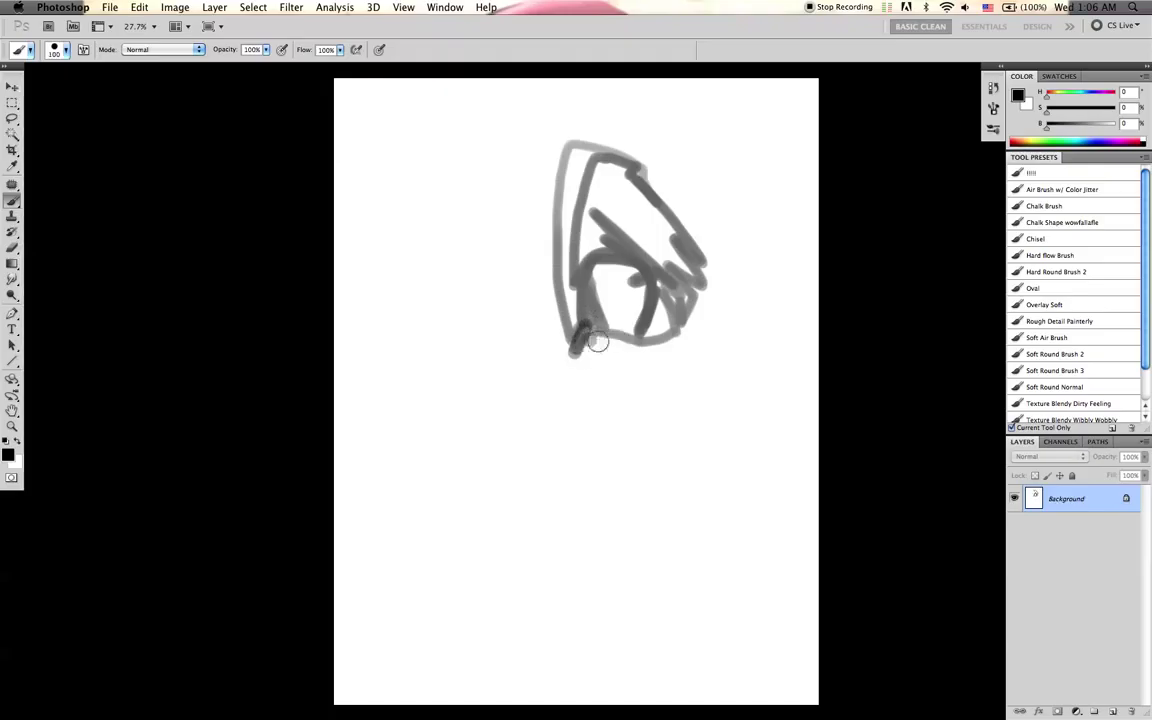
key("XF86AudioLowerVolume")
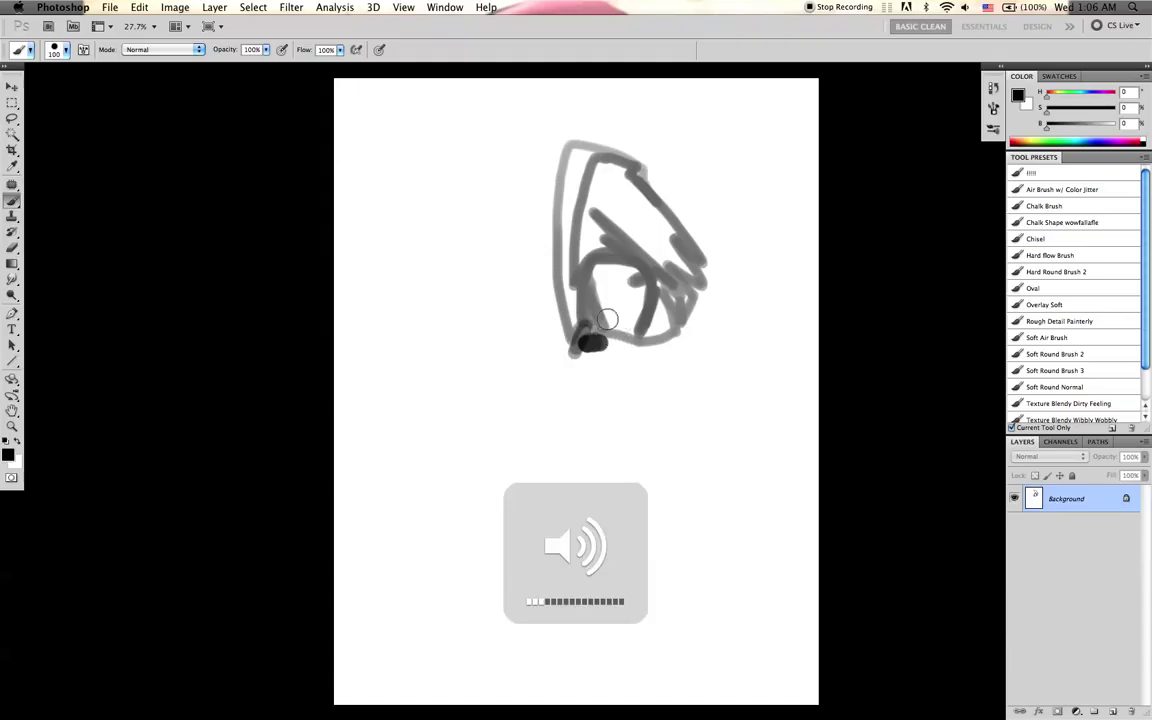
- Paint thick near-black collar shapes beneath both sides of the face with a smaller brush
key("bracketleft")
key("bracketleft")
left_click_drag(606, 353, 583, 394)
left_click(598, 355, "alt")
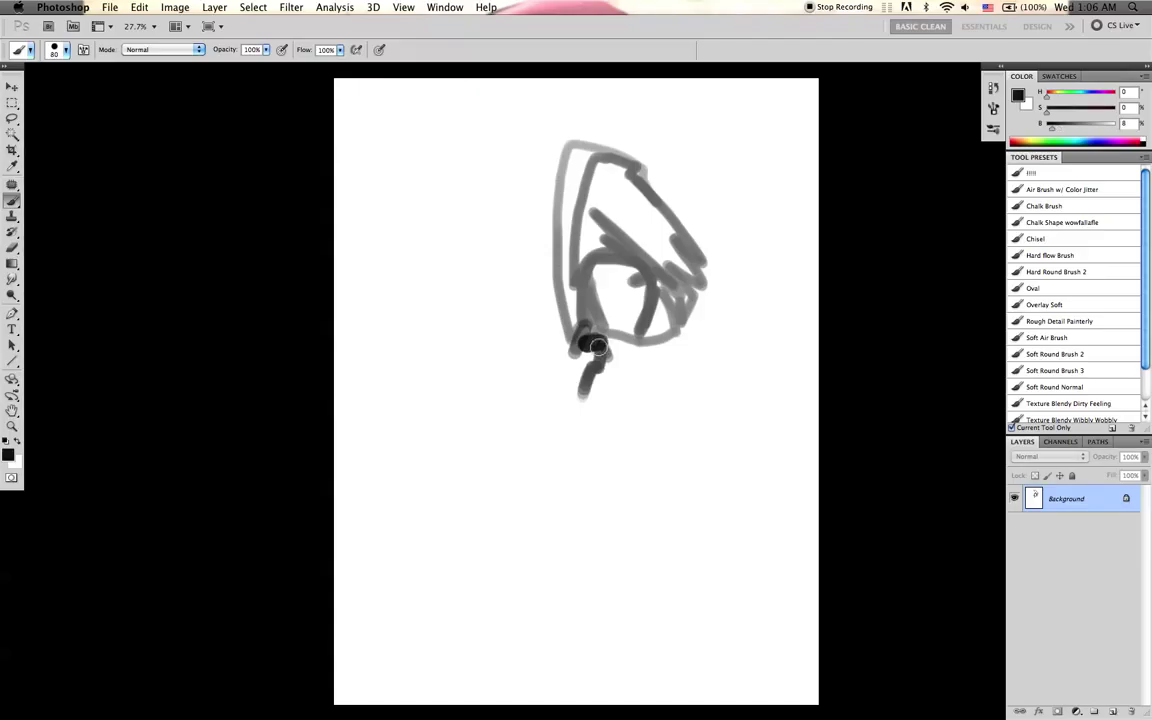
mouse_move(592, 345)
left_mouse_down()
mouse_move(578, 387)
mouse_move(603, 350)
mouse_move(670, 337)
mouse_move(646, 348)
mouse_move(649, 359)
mouse_move(673, 341)
mouse_move(684, 365)
mouse_move(666, 363)
mouse_move(687, 343)
mouse_move(667, 350)
mouse_move(694, 327)
mouse_move(693, 385)
mouse_move(684, 362)
mouse_move(682, 375)
mouse_move(663, 365)
mouse_move(686, 414)
mouse_move(659, 374)
mouse_move(676, 402)
left_mouse_up()
key("bracketleft")
key("d")
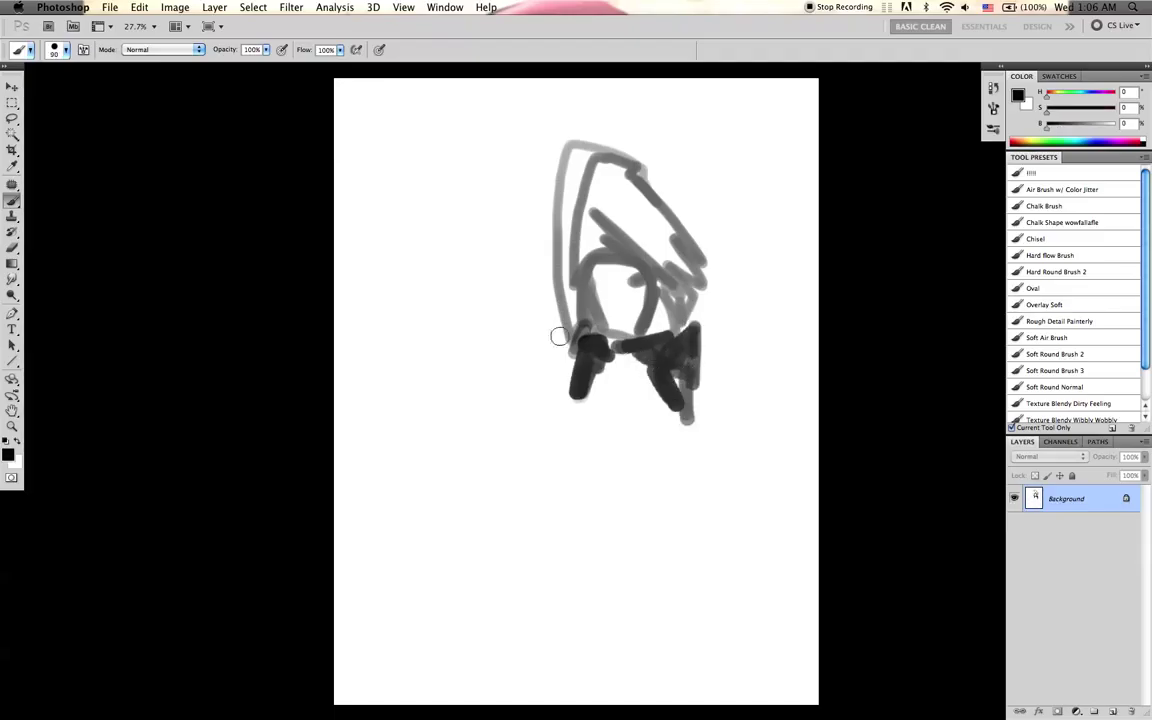
- Fill the narrow back strip of the headdress with grey sampled from its outline
left_click(586, 258, "alt")
key("bracketright")
key("bracketright")
mouse_move(576, 152)
left_mouse_down()
mouse_move(576, 318)
mouse_move(601, 177)
mouse_move(586, 207)
mouse_move(596, 252)
left_mouse_up()
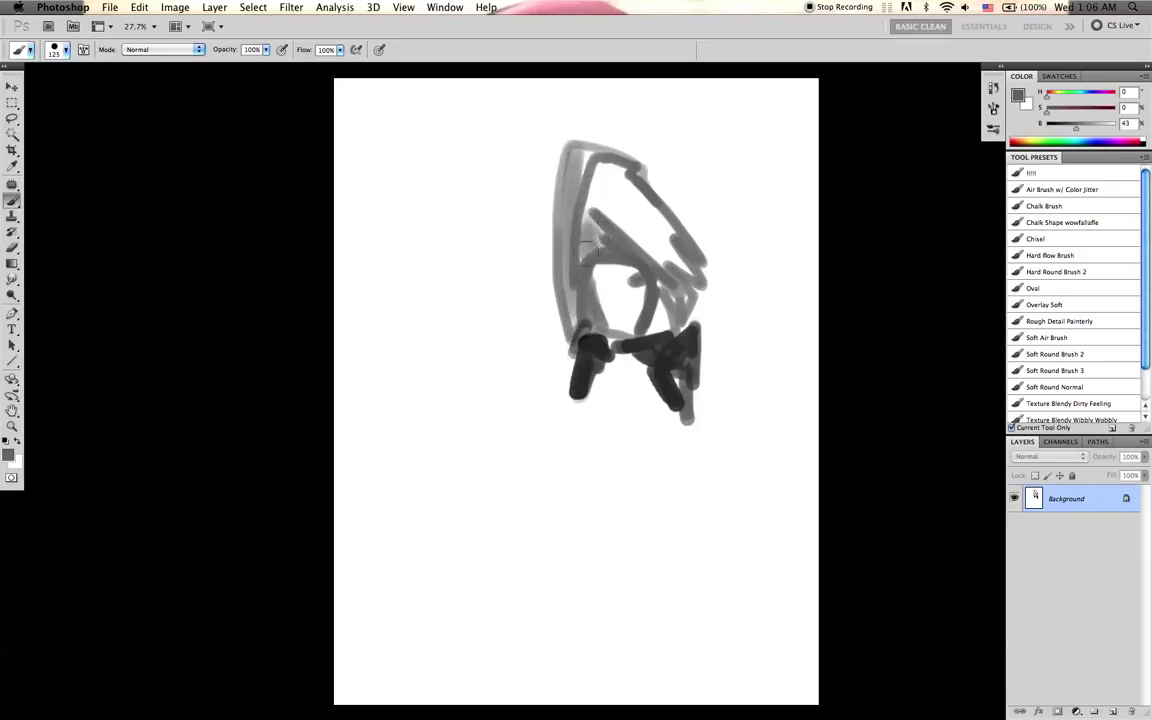
- Shade the front panel of the headdress with diagonal strokes in sampled mid greys, varying the brush size
mouse_move(602, 189)
left_mouse_down()
mouse_move(626, 228)
mouse_move(602, 172)
mouse_move(653, 224)
mouse_move(609, 161)
mouse_move(637, 225)
mouse_move(656, 234)
mouse_move(611, 200)
mouse_move(688, 272)
mouse_move(622, 182)
mouse_move(610, 180)
mouse_move(634, 206)
mouse_move(603, 175)
mouse_move(661, 235)
left_mouse_up()
key("bracketright")
key("bracketright")
left_click(648, 211, "alt")
key("bracketleft")
key("bracketleft")
key("bracketleft")
key("bracketleft")
left_click(642, 188, "alt")
key("bracketright")
key("bracketright")
key("bracketright")
left_click_drag(609, 188, 685, 245)
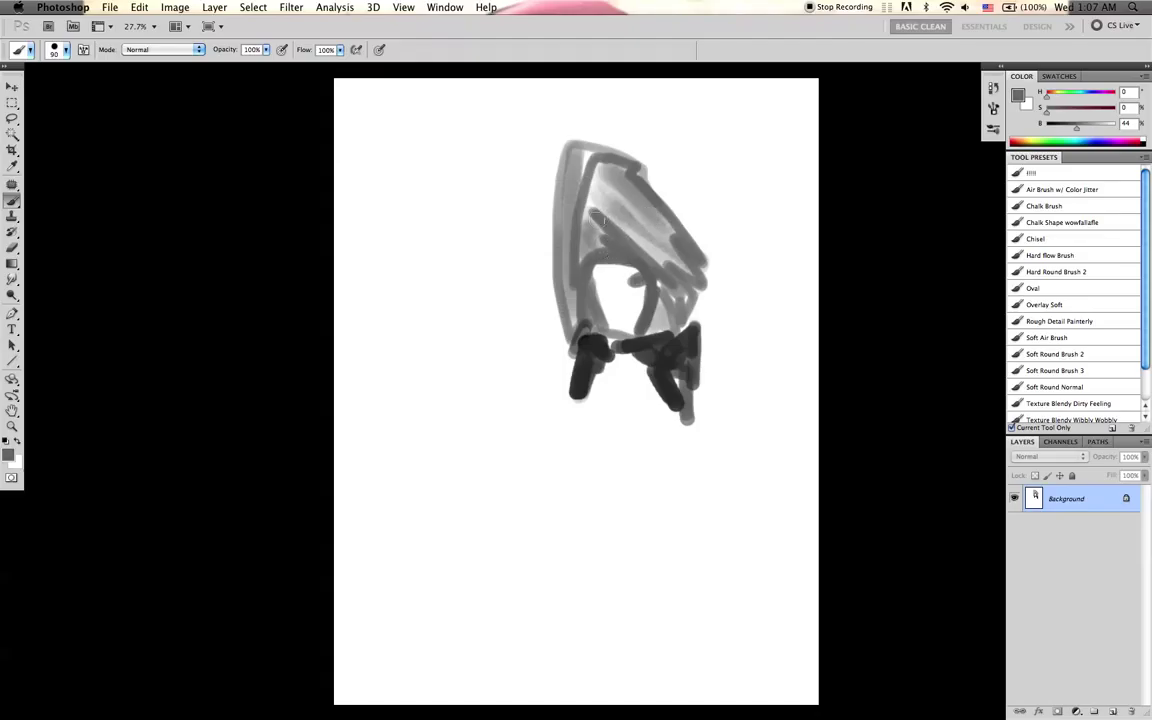
left_click_drag(590, 199, 604, 162)
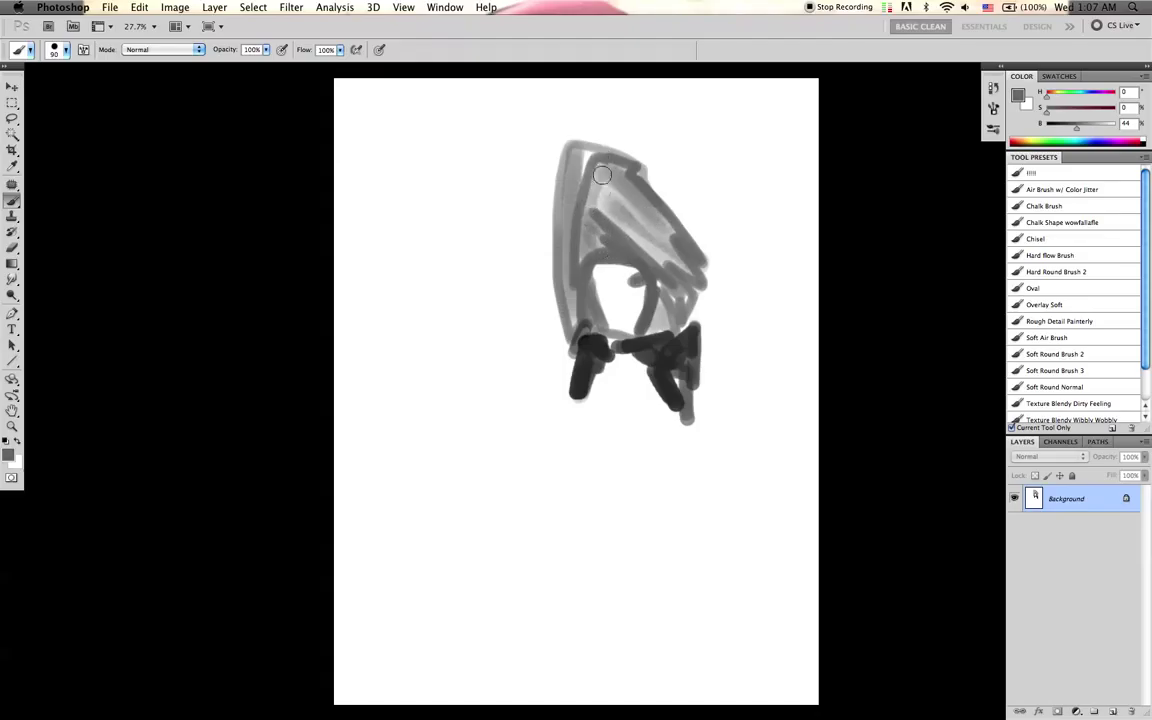
- Flip the canvas horizontally and sketch a tapering chest shape beneath the collar with light black strokes
key("super+shift+h")
key("d")
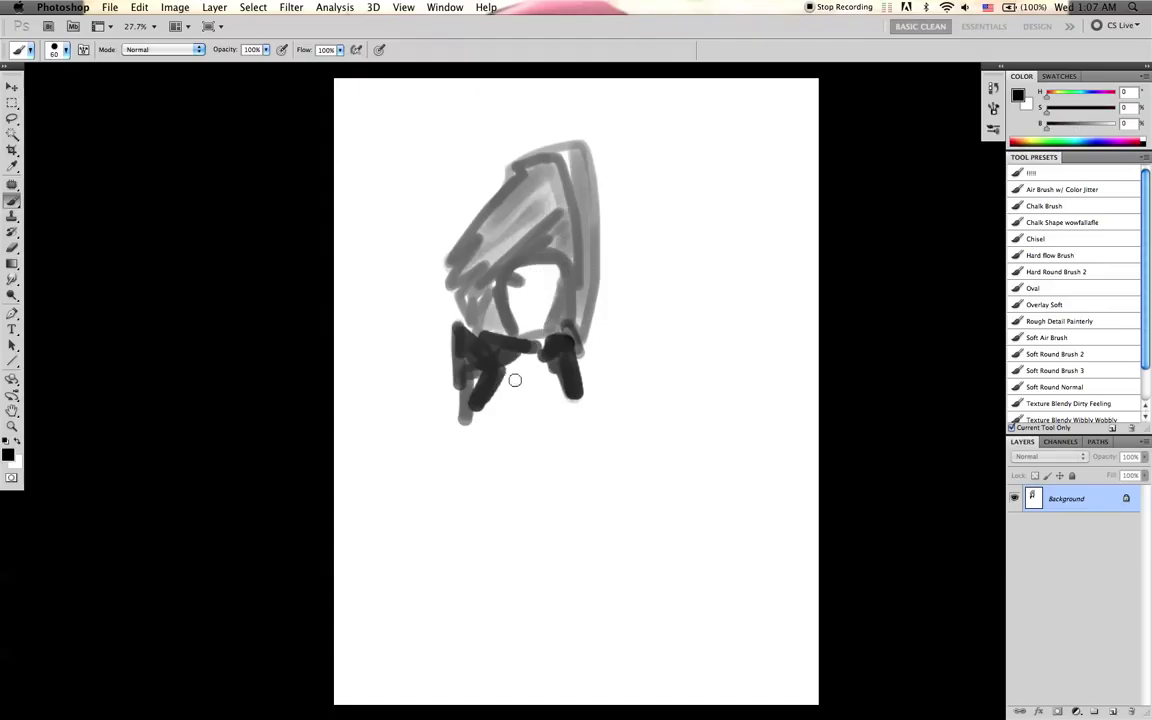
mouse_move(503, 392)
left_mouse_down()
mouse_move(535, 390)
mouse_move(488, 407)
mouse_move(546, 386)
mouse_move(494, 414)
mouse_move(573, 409)
mouse_move(494, 422)
mouse_move(501, 436)
mouse_move(472, 431)
mouse_move(485, 449)
mouse_move(573, 425)
mouse_move(572, 446)
mouse_move(514, 494)
mouse_move(526, 504)
mouse_move(512, 494)
mouse_move(543, 489)
mouse_move(503, 486)
mouse_move(480, 461)
mouse_move(520, 485)
mouse_move(556, 466)
mouse_move(541, 479)
mouse_move(509, 472)
mouse_move(545, 470)
mouse_move(474, 456)
mouse_move(561, 424)
left_mouse_up()
key("bracketright")
key("bracketright")
mouse_move(489, 417)
left_mouse_down()
mouse_move(518, 474)
mouse_move(507, 454)
mouse_move(553, 432)
left_mouse_up()
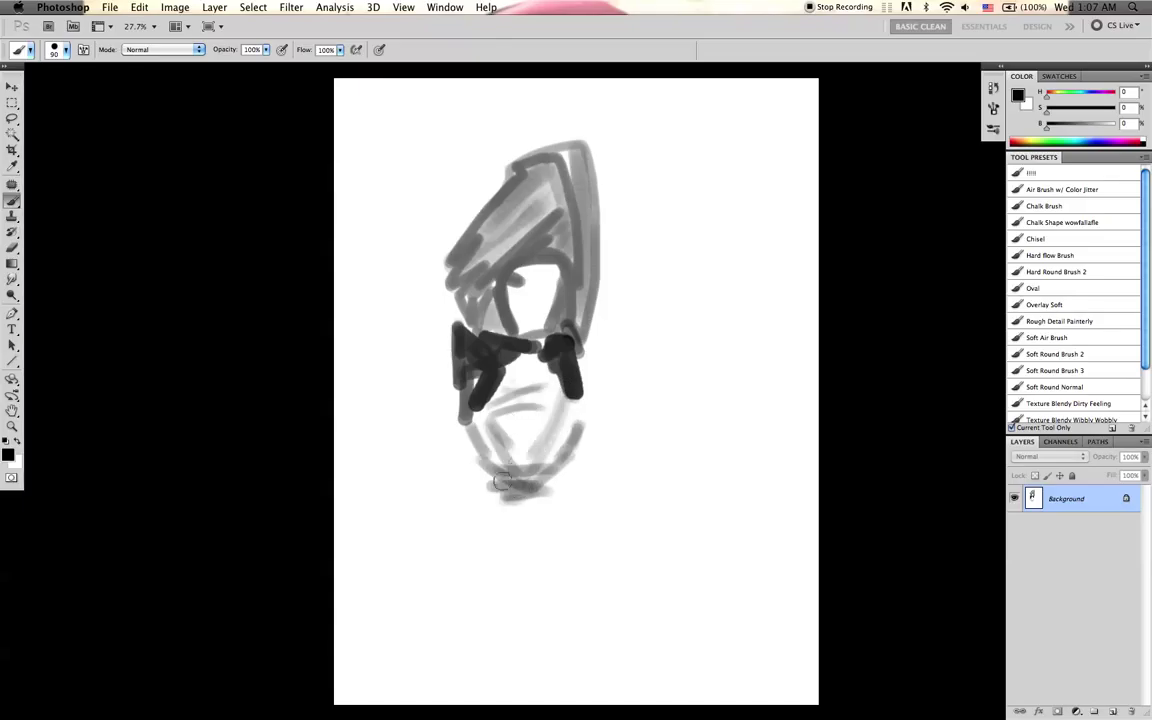
- Darken both sloping sides of the chest shape down to its base, using sampled greys and a larger brush
key("bracketright")
key("bracketright")
key("bracketright")
left_click_drag(578, 422, 530, 492)
left_click(574, 428, "alt")
key("bracketleft")
key("bracketleft")
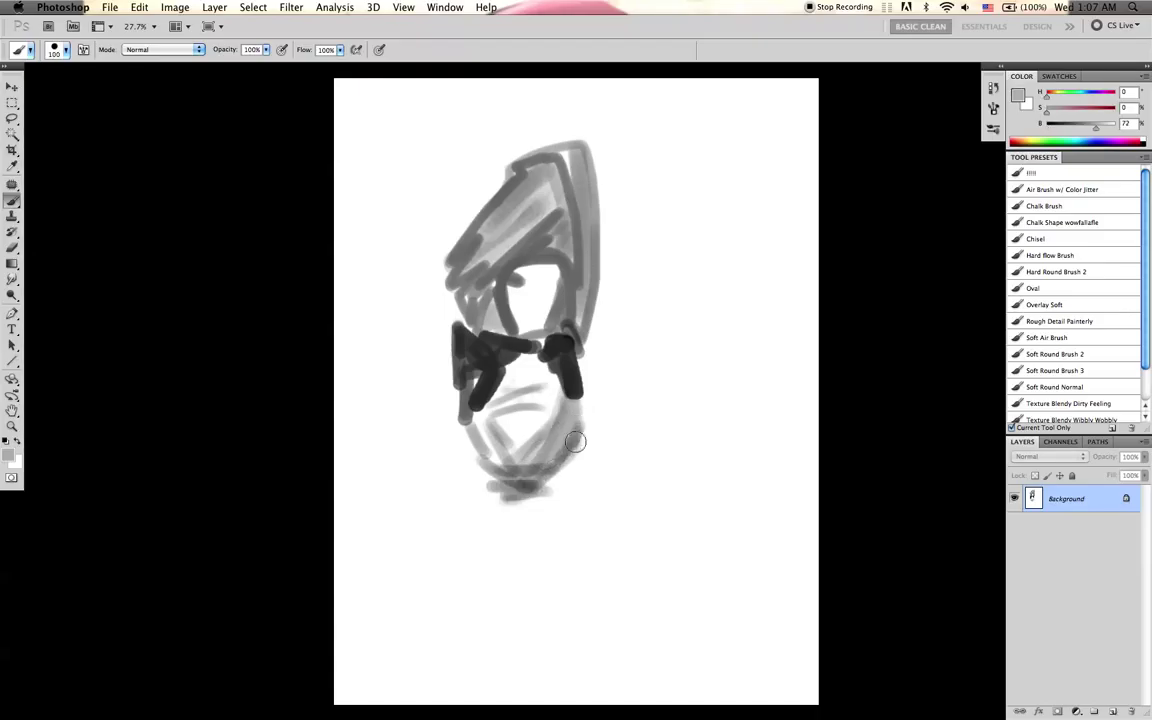
left_click(527, 484, "alt")
mouse_move(576, 424)
left_mouse_down()
mouse_move(548, 474)
mouse_move(524, 486)
left_mouse_up()
left_click_drag(469, 430, 512, 476)
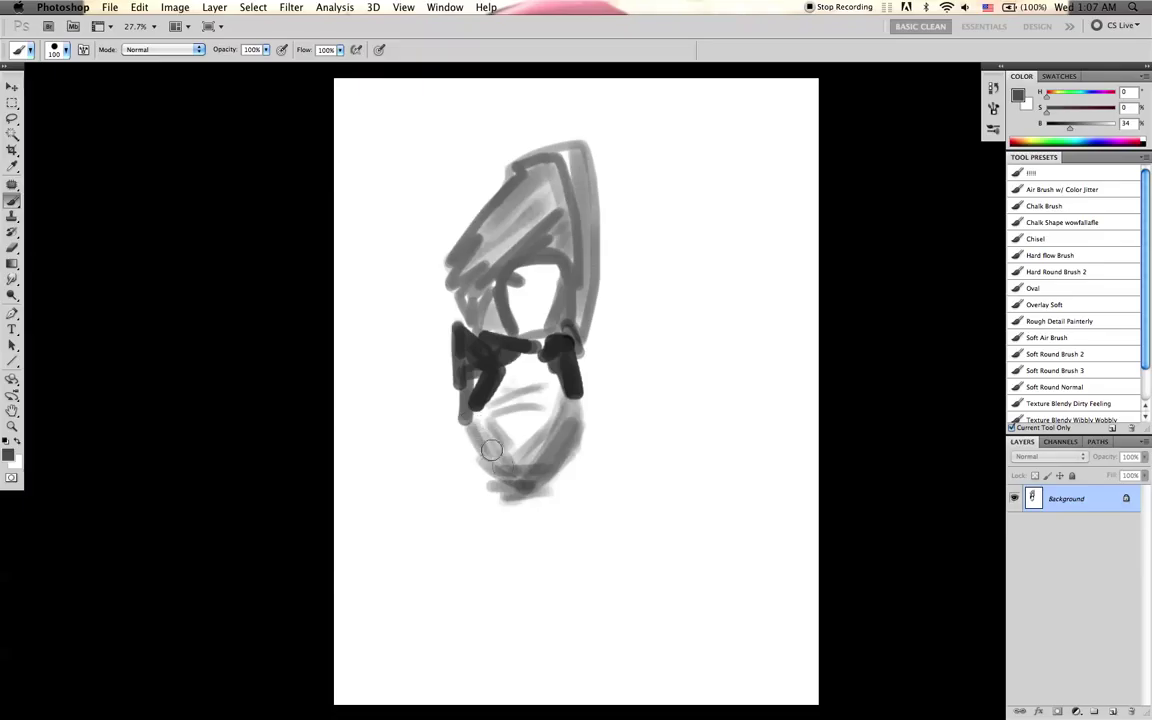
- Fill the inside of the chest shape with broad grey strokes, sampling tones from the painted area
mouse_move(544, 368)
left_mouse_down()
mouse_move(514, 370)
mouse_move(549, 382)
mouse_move(510, 401)
mouse_move(557, 401)
mouse_move(501, 424)
mouse_move(511, 425)
mouse_move(504, 401)
mouse_move(527, 456)
mouse_move(512, 386)
mouse_move(539, 434)
mouse_move(526, 439)
mouse_move(499, 425)
left_mouse_up()
key("bracketright")
key("bracketright")
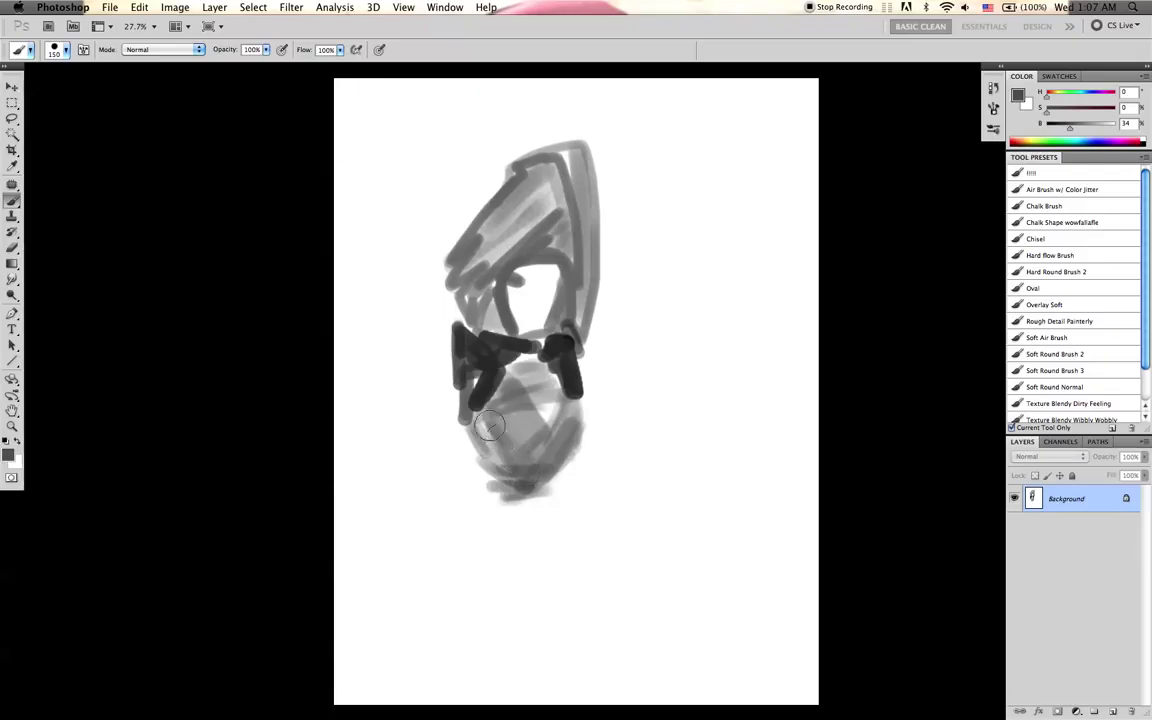
left_click(525, 414, "alt")
left_click(514, 390, "alt")
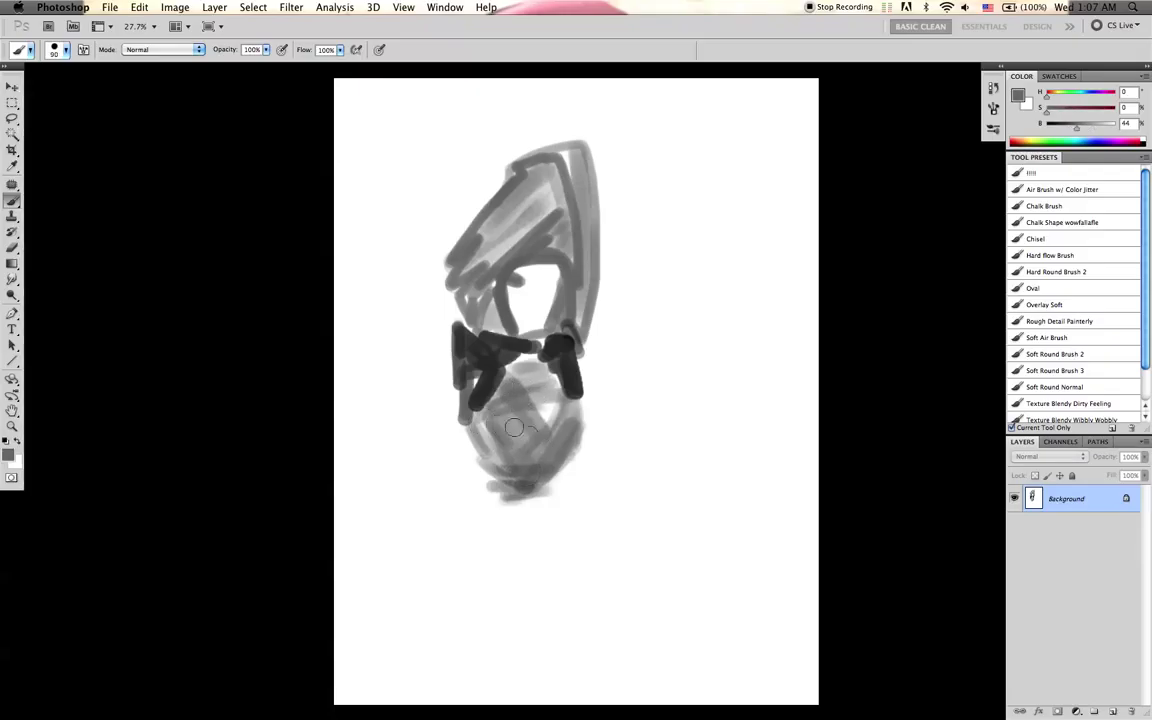
key("bracketright")
key("bracketright")
key("bracketright")
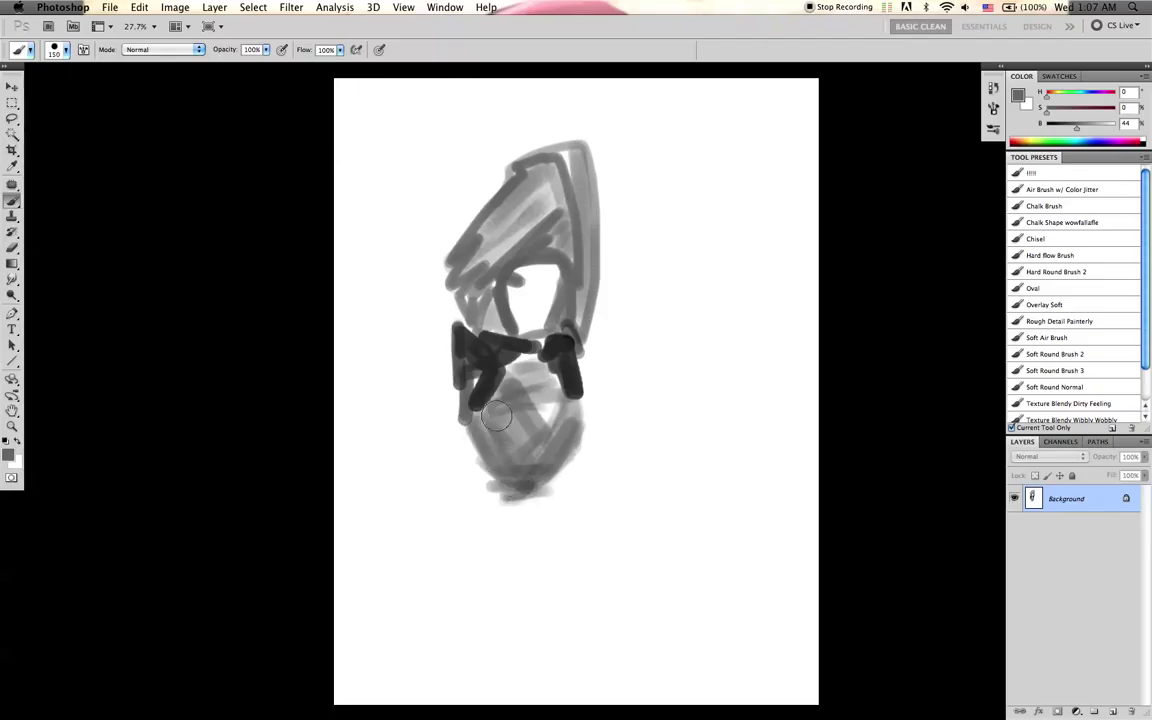
- Flip the canvas horizontally and sketch a dark shoulder sloping down to the left from the chest shape
key("bracketleft")
key("super+f")
key("d")
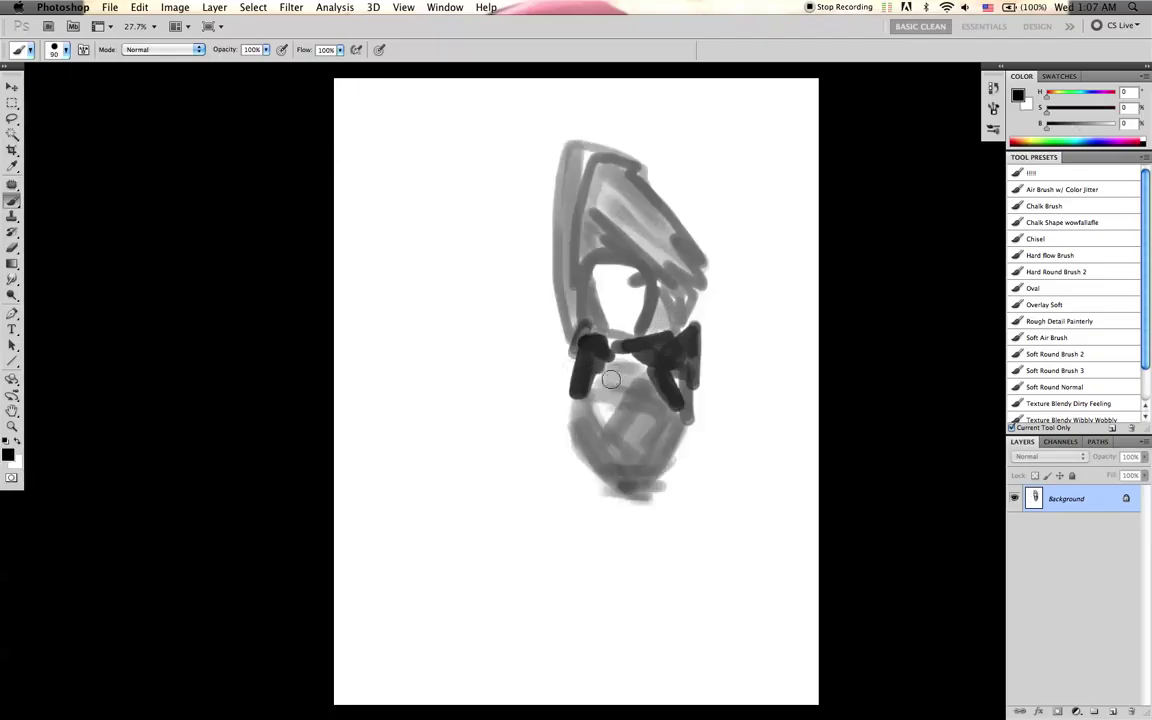
left_click(577, 416, "alt")
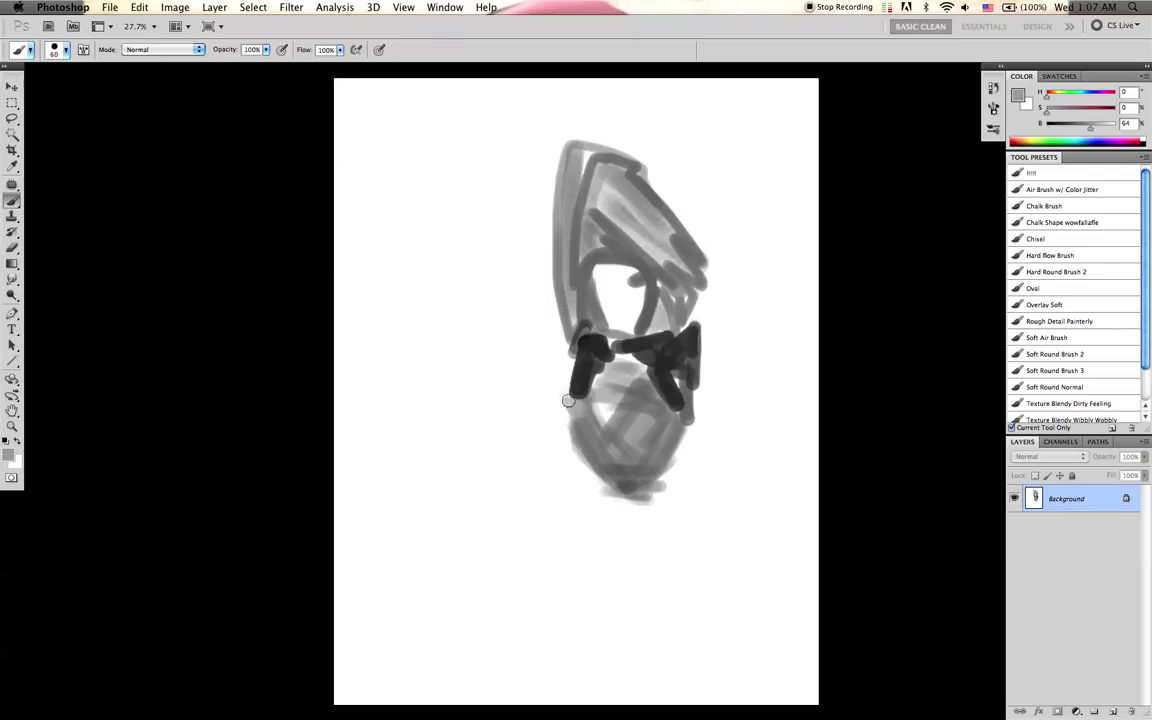
key("super+z")
key("d")
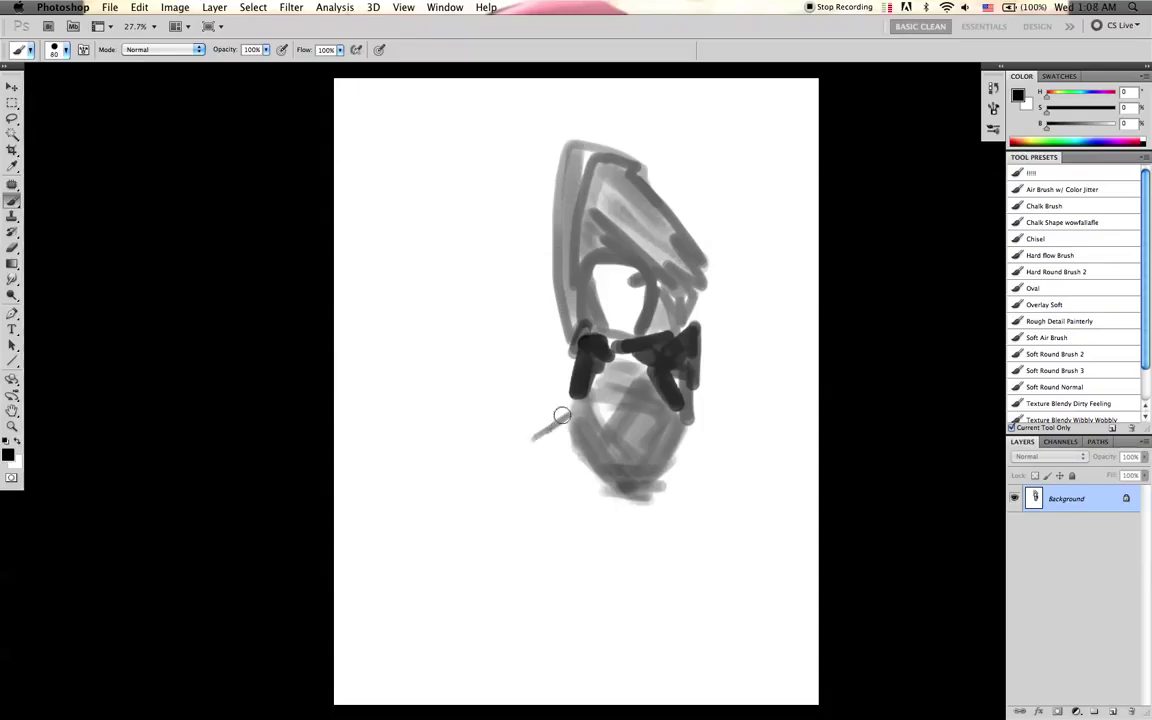
mouse_move(566, 422)
left_mouse_down()
mouse_move(566, 434)
mouse_move(488, 456)
left_mouse_up()
key("super+z")
mouse_move(570, 413)
left_mouse_down()
mouse_move(498, 461)
mouse_move(528, 435)
mouse_move(502, 478)
mouse_move(515, 455)
mouse_move(530, 448)
mouse_move(510, 466)
mouse_move(551, 447)
left_mouse_up()
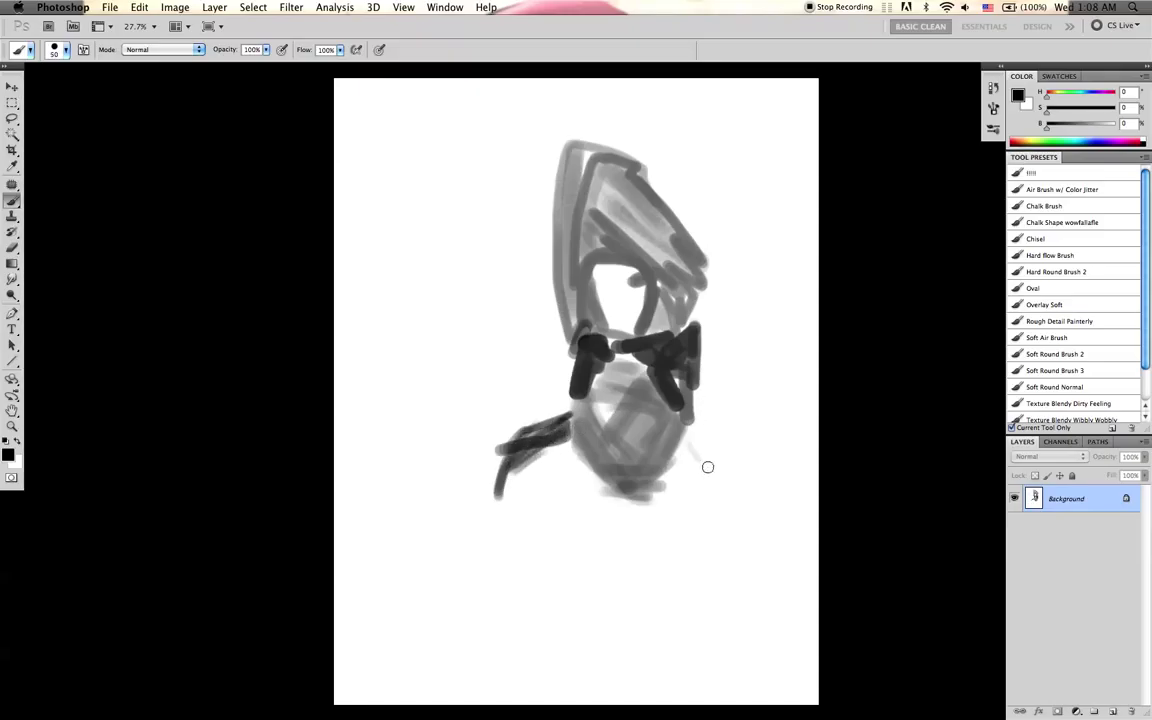
- Paint a dark bent line for the opposite shoulder and arm, running down from the chest's right side
mouse_move(689, 441)
left_mouse_down()
mouse_move(711, 475)
mouse_move(698, 511)
left_mouse_up()
left_click_drag(689, 456, 691, 576)
mouse_move(688, 450)
left_mouse_down()
mouse_move(710, 482)
mouse_move(700, 550)
mouse_move(681, 372)
mouse_move(663, 353)
mouse_move(708, 456)
mouse_move(697, 546)
left_mouse_up()
- Fill and thicken the left shoulder with dark greys sampled from the collar and the existing strokes
left_click(662, 352, "alt")
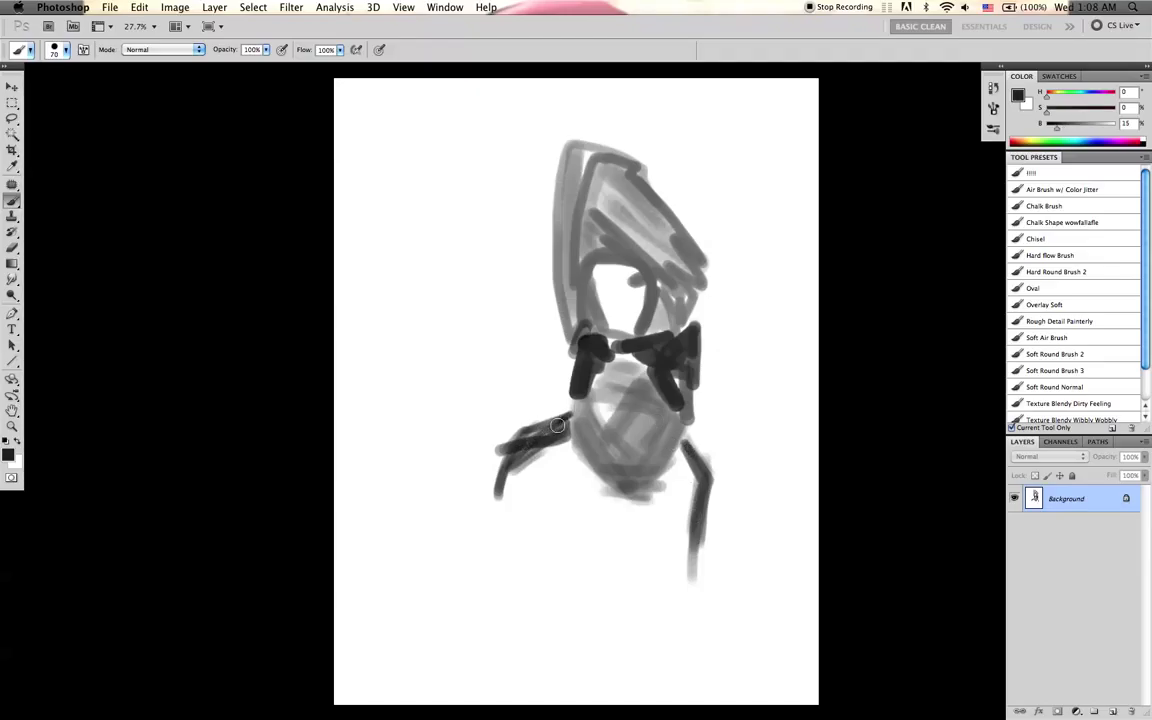
left_click(540, 427, "alt")
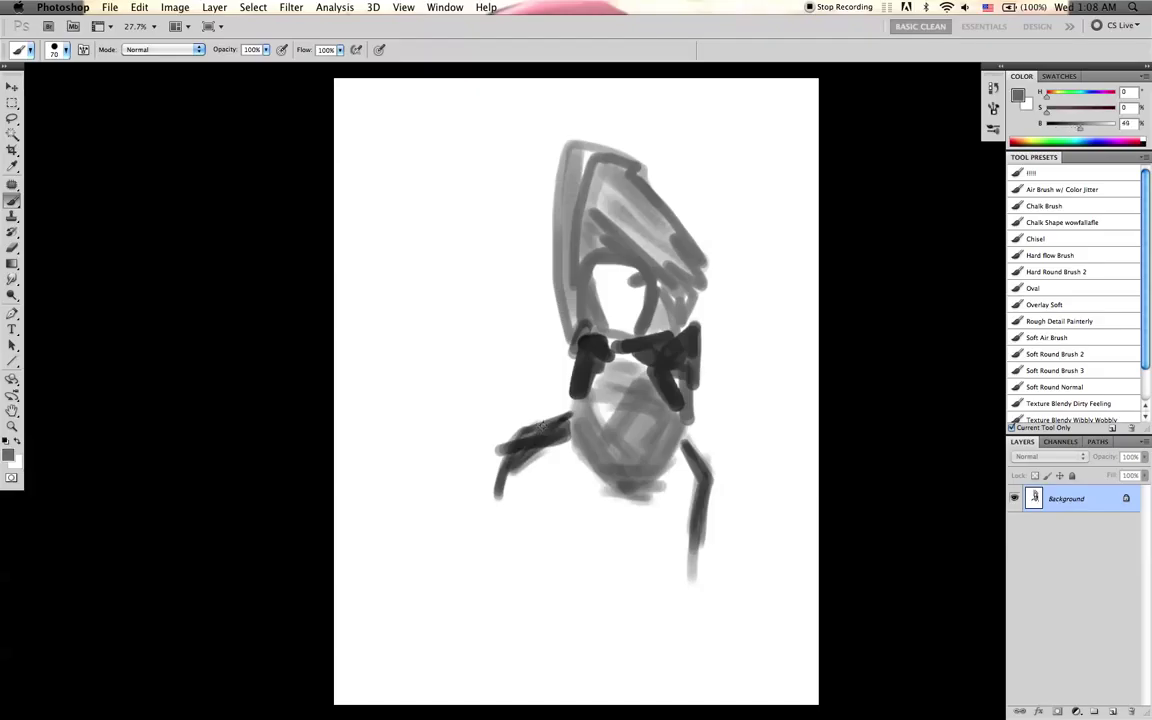
mouse_move(560, 421)
left_mouse_down()
mouse_move(528, 441)
mouse_move(523, 461)
left_mouse_up()
left_click(566, 418, "alt")
left_click(564, 420, "alt")
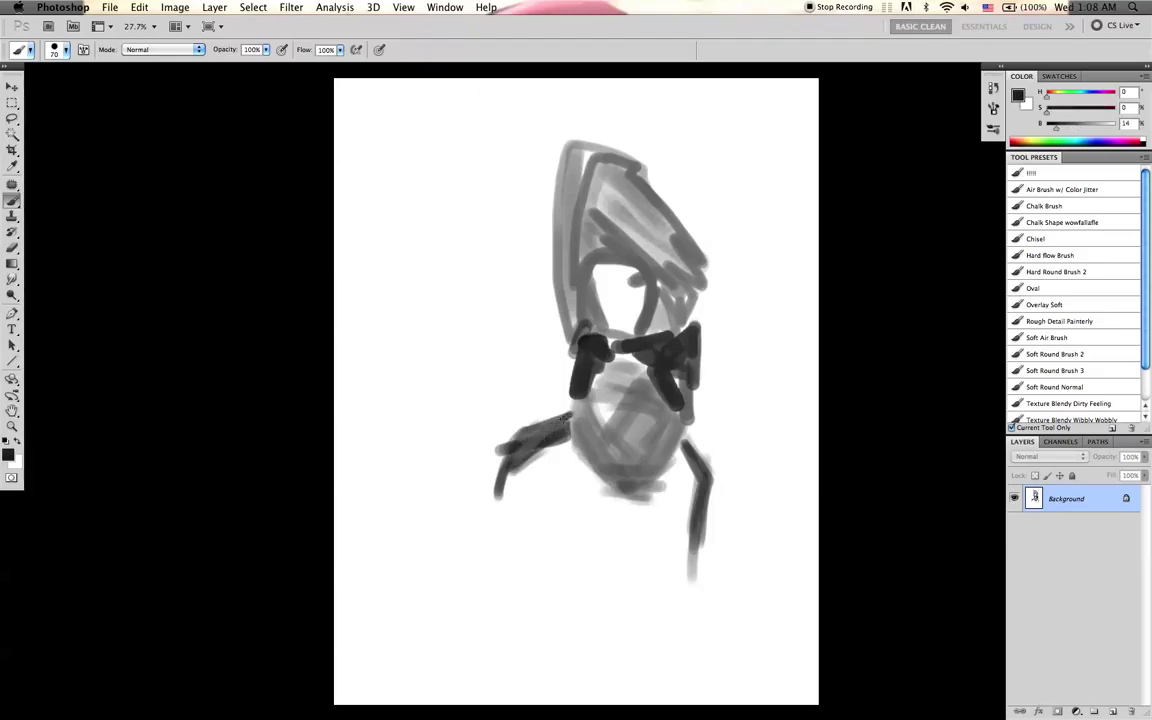
left_click_drag(564, 418, 516, 468)
mouse_move(498, 476)
left_mouse_down()
mouse_move(488, 537)
mouse_move(508, 491)
mouse_move(472, 574)
left_mouse_up()
left_click_drag(485, 520, 472, 637)
key("alt+super+z")
key("alt+super+z")
- Paint the body's left contour curving from the shoulder down to the canvas's lower edge in dark grey
left_click_drag(497, 503, 502, 596)
key("bracketright")
key("bracketright")
left_click_drag(494, 530, 514, 628)
left_click_drag(510, 586, 507, 664)
key("ctrl+z")
key("ctrl+z")
key("ctrl+z")
left_click_drag(505, 566, 549, 652)
mouse_move(498, 590)
left_mouse_down()
mouse_move(563, 682)
mouse_move(553, 699)
left_mouse_up()
key("bracketleft")
left_click_drag(524, 621, 547, 707)
- Thicken and even out the lower part of the body's left contour with dark grey strokes of varying size
key("bracketright")
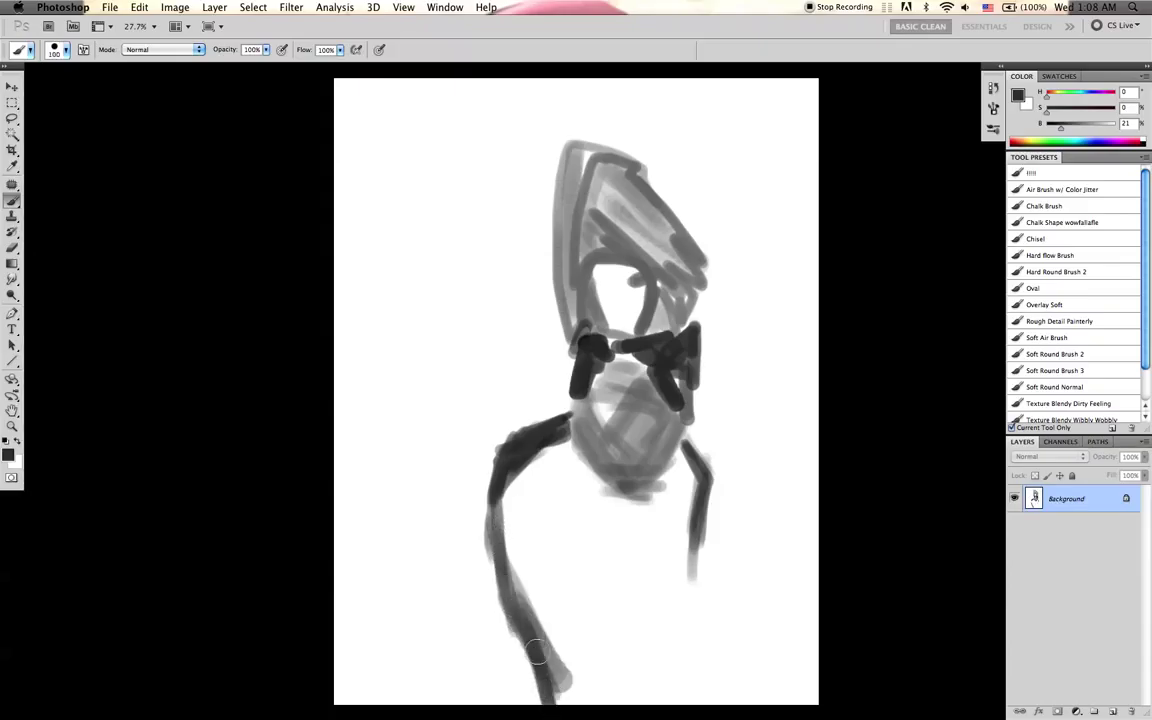
left_click_drag(505, 580, 554, 696)
key("bracketleft")
key("bracketleft")
mouse_move(508, 572)
left_mouse_down()
mouse_move(516, 609)
mouse_move(501, 472)
mouse_move(517, 604)
left_mouse_up()
key("bracketright")
key("bracketright")
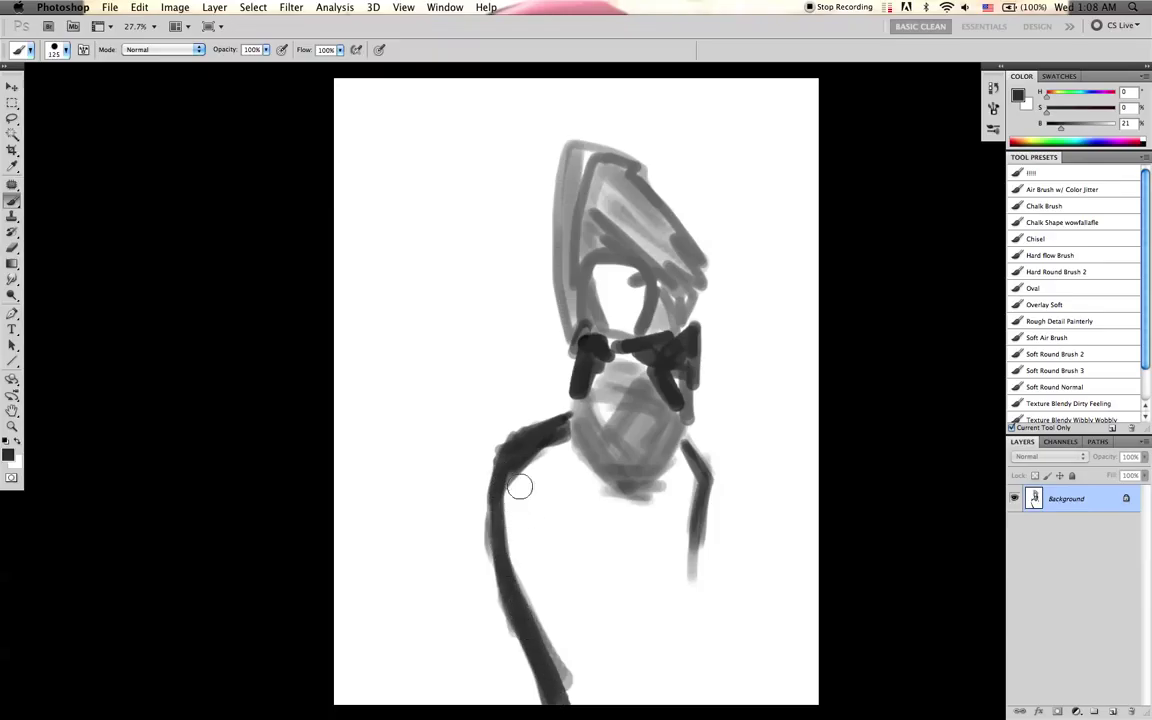
- Block in the torso's left half with broad dark grey strokes and add shading beneath the right shoulder
mouse_move(513, 507)
left_mouse_down()
mouse_move(519, 476)
mouse_move(524, 565)
mouse_move(537, 530)
mouse_move(525, 552)
mouse_move(514, 476)
mouse_move(560, 476)
mouse_move(579, 633)
mouse_move(563, 557)
mouse_move(566, 468)
mouse_move(555, 470)
mouse_move(643, 694)
mouse_move(585, 537)
mouse_move(520, 600)
mouse_move(612, 681)
mouse_move(575, 640)
left_mouse_up()
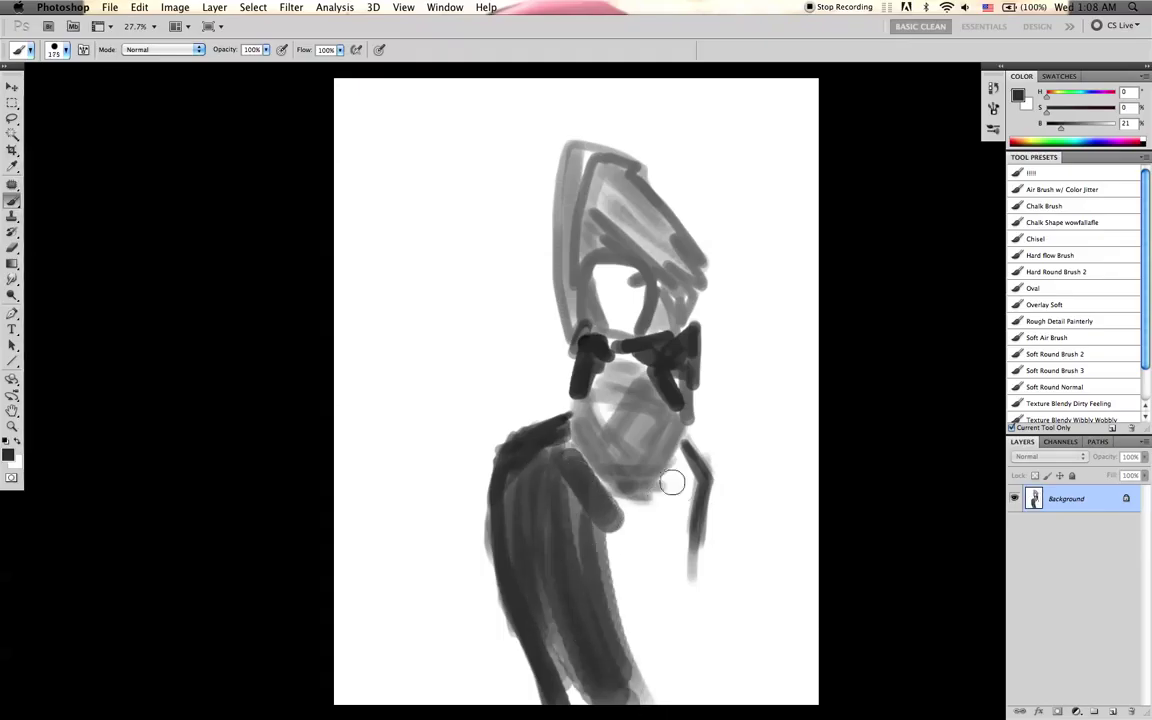
mouse_move(685, 476)
left_mouse_down()
mouse_move(677, 553)
mouse_move(645, 512)
mouse_move(680, 474)
mouse_move(652, 536)
left_mouse_up()
key("bracketleft")
key("bracketleft")
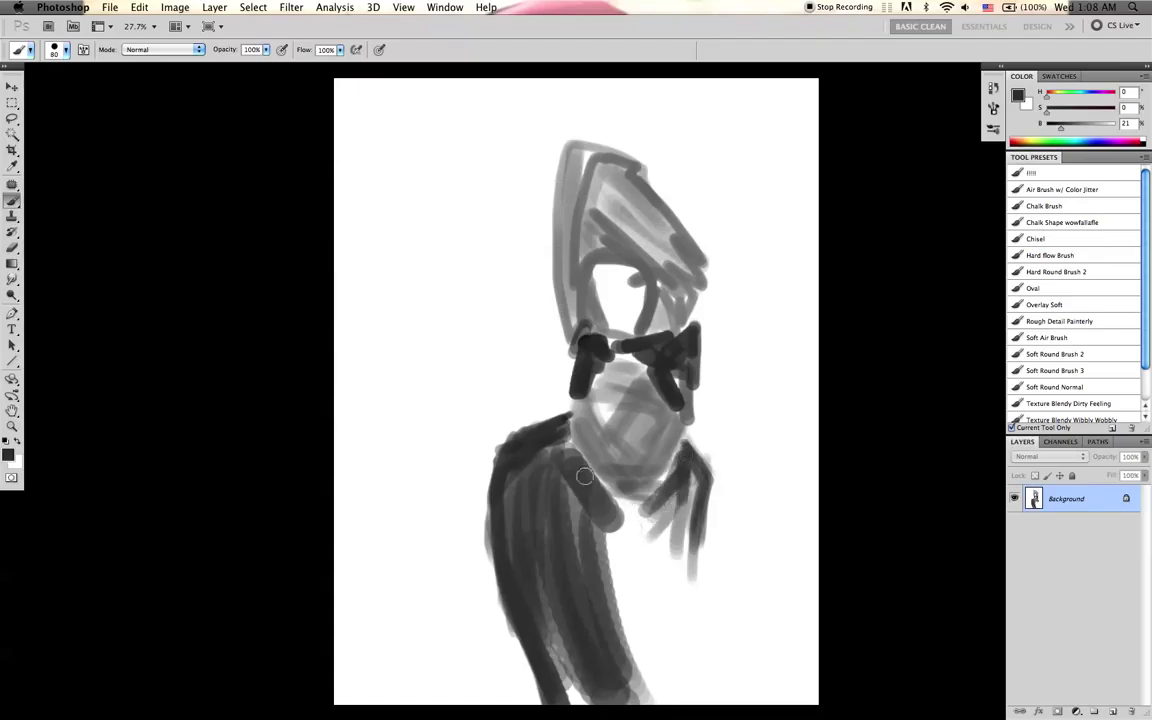
- Darken the neckline between the left shoulder and the chest with dark grey and black strokes
left_click_drag(565, 446, 577, 488)
key("d")
key("bracketleft")
key("bracketleft")
left_click_drag(549, 440, 564, 487)
- Fill the torso's middle and right side down to the canvas's lower edge with sampled dark grey, enlarging the brush
left_click(579, 477, "alt")
key("bracketright")
key("bracketright")
mouse_move(632, 507)
left_mouse_down()
mouse_move(621, 564)
mouse_move(651, 512)
mouse_move(624, 564)
mouse_move(642, 632)
left_mouse_up()
key("bracketright")
left_click_drag(618, 534, 655, 695)
key("bracketright")
key("bracketright")
key("bracketright")
mouse_move(683, 553)
left_mouse_down()
mouse_move(687, 680)
mouse_move(689, 620)
mouse_move(716, 700)
left_mouse_up()
- Cover the remaining light gaps across the lower torso with wide dark grey strokes
left_click(660, 566)
key("bracketright")
key("bracketright")
key("bracketright")
mouse_move(660, 566)
left_mouse_down()
mouse_move(678, 690)
mouse_move(630, 609)
mouse_move(592, 703)
mouse_move(567, 665)
left_mouse_up()
mouse_move(655, 530)
left_mouse_down()
mouse_move(656, 645)
mouse_move(640, 665)
left_mouse_up()
key("bracketleft")
key("bracketleft")
mouse_move(528, 603)
left_mouse_down()
mouse_move(595, 645)
mouse_move(577, 636)
left_mouse_up()
key("bracketright")
- Mirror the canvas, touch up the collar and shoulder edges in black, and mirror it back
key("d")
left_click(584, 342, "alt")
left_click(542, 500, "alt")
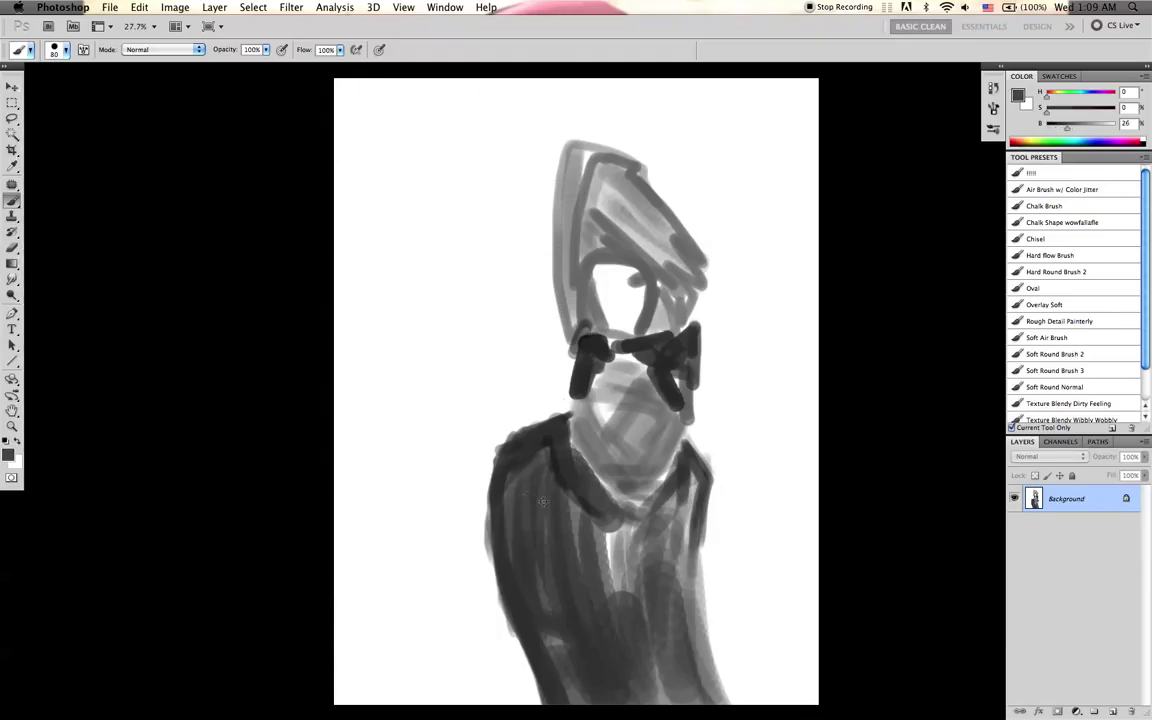
left_click(576, 346, "alt")
key("super+shift+h")
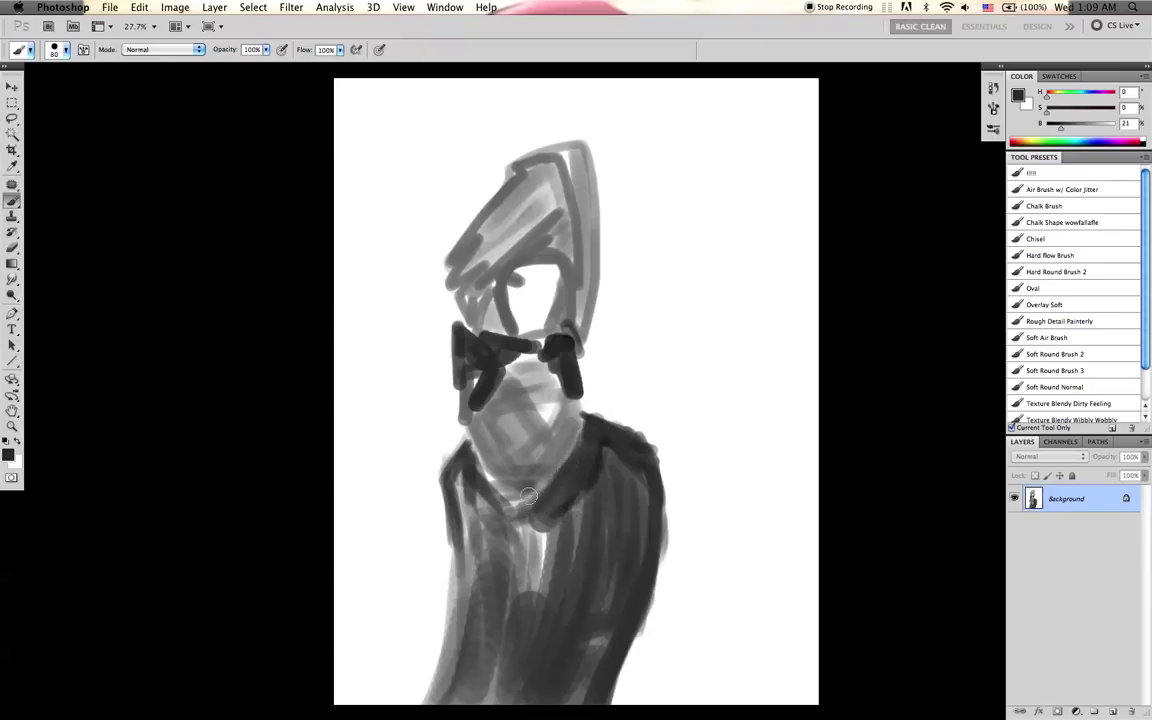
key("d")
left_click_drag(578, 381, 571, 367)
left_click_drag(590, 412, 642, 432)
key("super+shift+h")
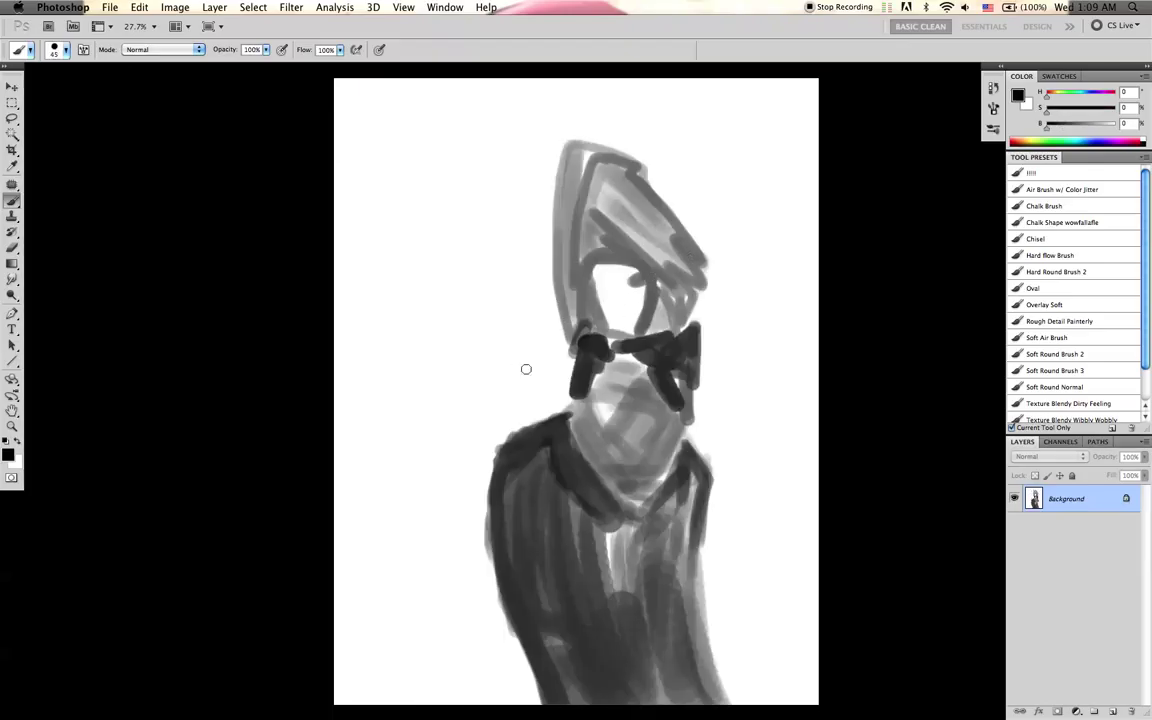
key("bracketleft")
key("bracketleft")
key("bracketleft")
key("bracketleft")
left_click_drag(510, 405, 522, 417)
key("ctrl+z")
- Sketch a long faint arc from beside the face out to the canvas's left edge
key("bracketright")
key("bracketright")
mouse_move(526, 305)
left_mouse_down()
mouse_move(469, 280)
mouse_move(415, 298)
mouse_move(325, 372)
left_mouse_up()
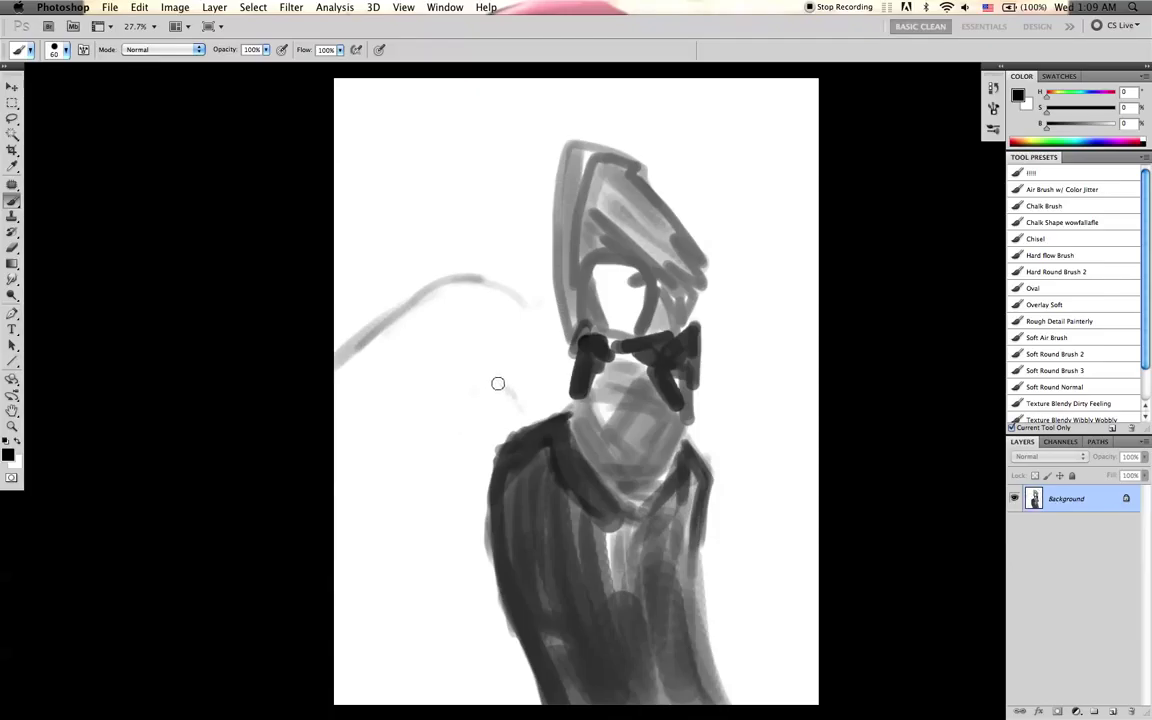
- Paint a second arc from above the left shoulder to the canvas's left edge, thickening it with a larger brush
left_click_drag(519, 396, 402, 411)
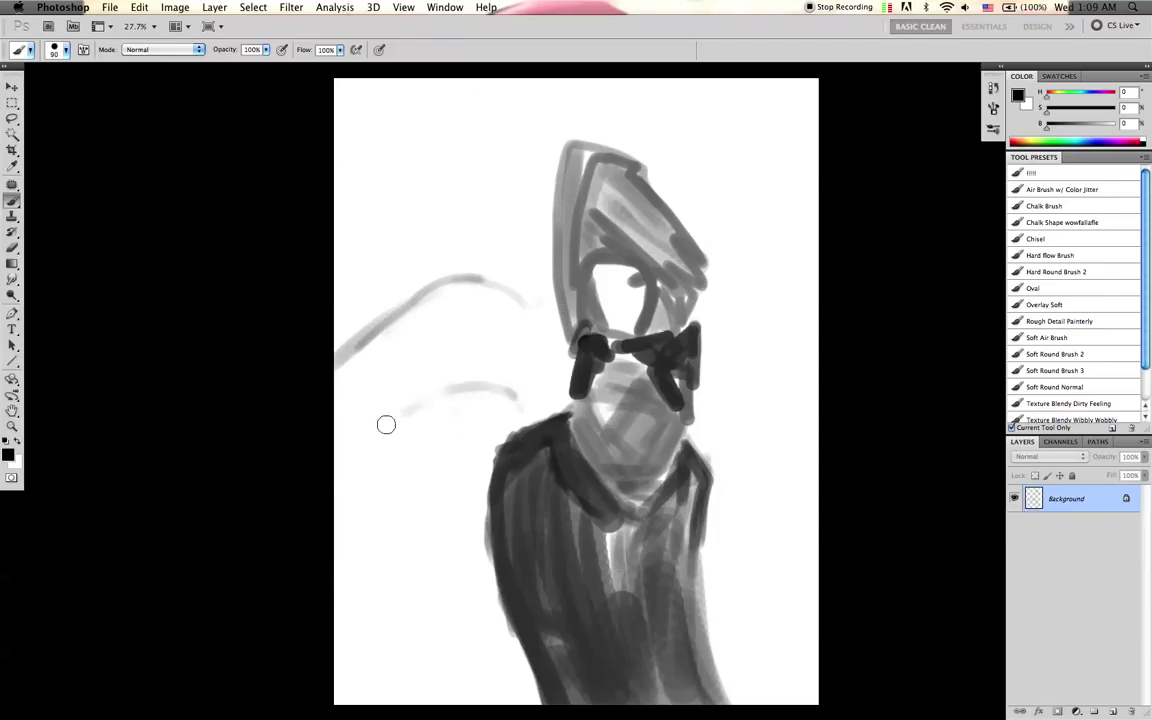
left_click_drag(512, 391, 360, 432)
key("bracketright")
key("bracketright")
key("bracketright")
mouse_move(512, 399)
left_mouse_down()
mouse_move(405, 405)
mouse_move(350, 450)
left_mouse_up()
- Sketch a thin, faint curved line running down to the left of the torso with a 70 px brush
key("bracketleft")
key("bracketleft")
key("bracketleft")
key("bracketleft")
key("bracketleft")
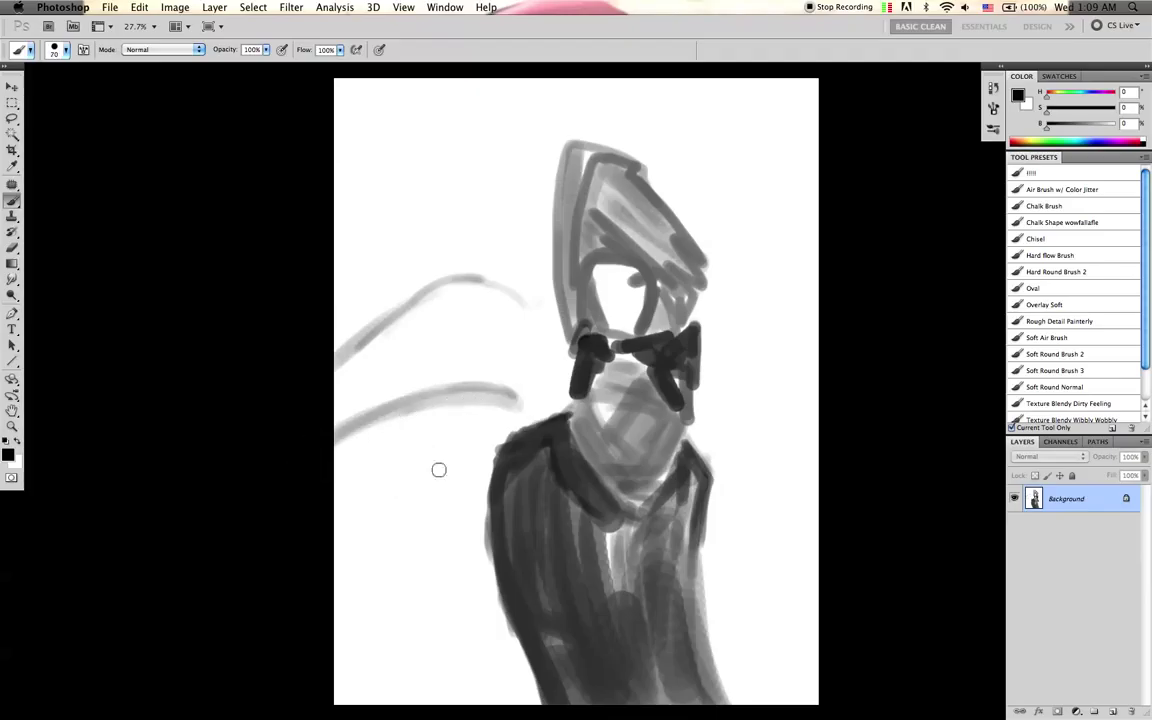
left_click_drag(456, 478, 430, 572)
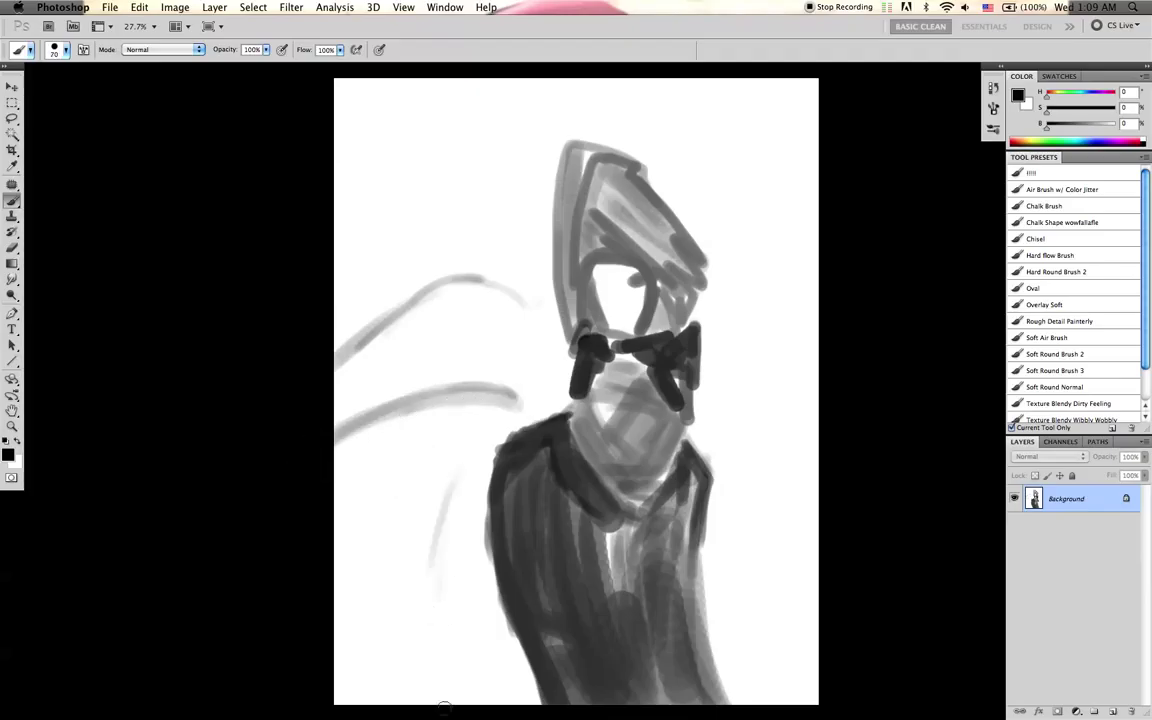
- Sample mid grey at 54% brightness and paint broad curved strokes sweeping down from the lower arc, enlarging the brush to 175 px
key("bracketright")
key("bracketright")
key("bracketright")
key("bracketright")
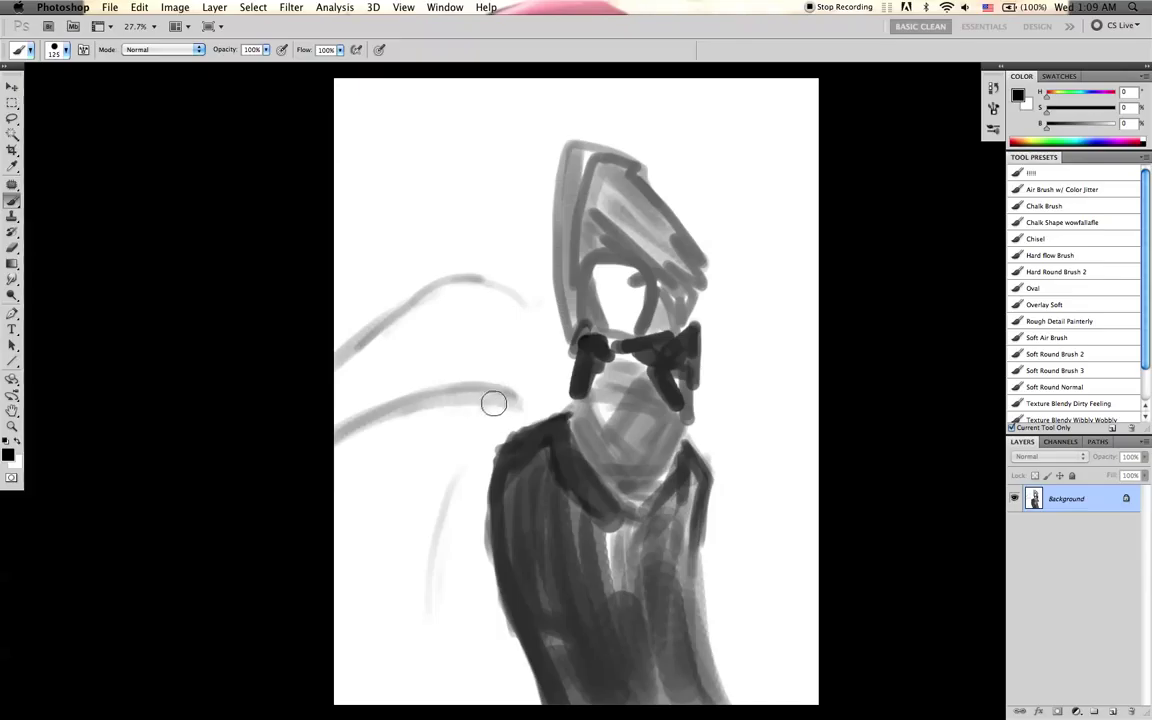
left_click(424, 402, "alt")
left_click(430, 401, "alt")
left_click_drag(472, 402, 411, 600)
key("bracketright")
key("bracketright")
left_click_drag(456, 425, 391, 678)
left_click_drag(432, 457, 367, 698)
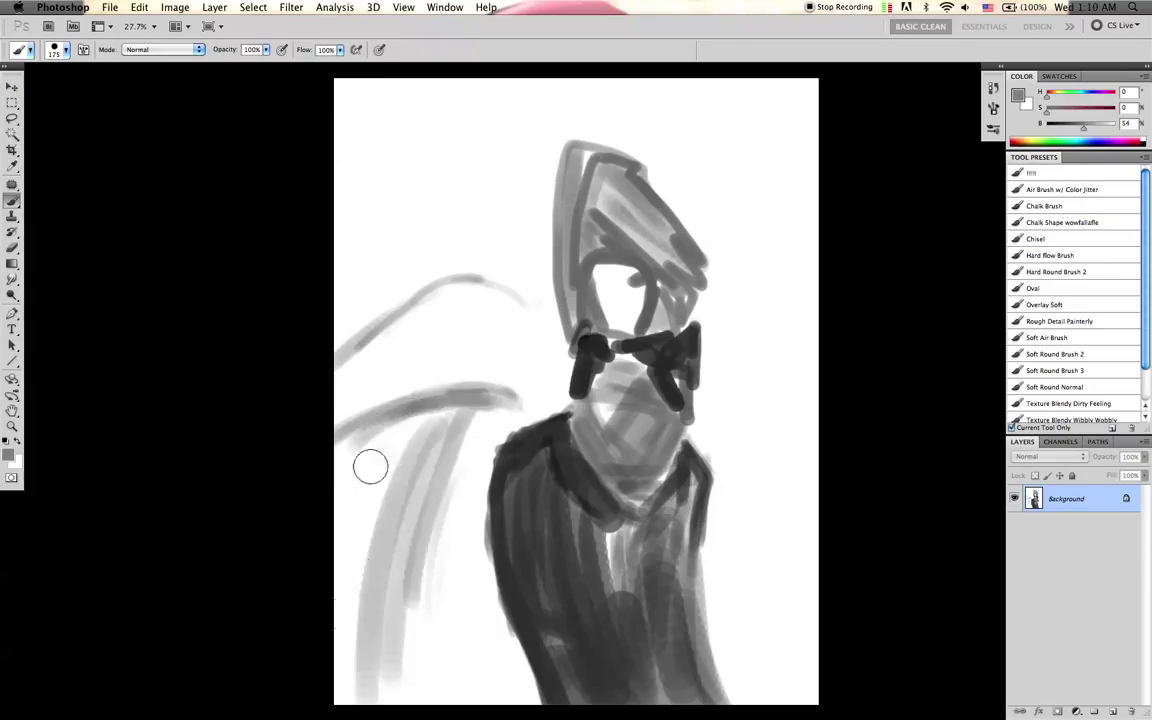
- Fill the area below the lower arc along the canvas's left edge with overlapping grey vertical strokes in varying brush sizes
left_click_drag(364, 458, 347, 694)
left_click_drag(348, 452, 355, 668)
key("bracketright")
key("bracketright")
mouse_move(391, 442)
left_mouse_down()
mouse_move(367, 462)
mouse_move(357, 520)
mouse_move(430, 420)
mouse_move(398, 540)
left_mouse_up()
key("bracketleft")
key("bracketleft")
key("bracketleft")
left_click_drag(429, 424, 410, 512)
left_click_drag(358, 480, 380, 643)
left_click_drag(353, 543, 396, 702)
key("bracketright")
key("bracketright")
key("bracketright")
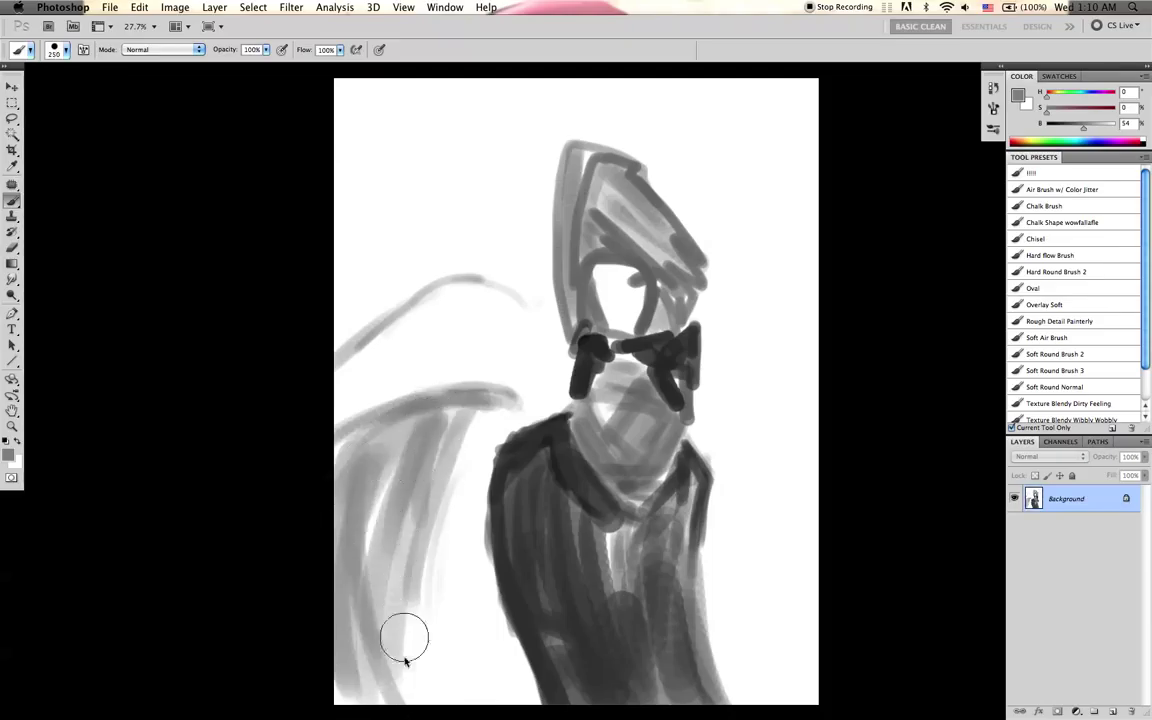
- Extend the grey shape under the lower arc toward the torso with long strokes reaching the canvas's bottom edge
left_click_drag(424, 475, 405, 700)
key("bracketleft")
key("bracketleft")
key("bracketleft")
key("bracketleft")
key("bracketleft")
mouse_move(486, 411)
left_mouse_down()
mouse_move(445, 452)
mouse_move(496, 405)
mouse_move(434, 513)
mouse_move(464, 427)
mouse_move(430, 625)
left_mouse_up()
key("bracketright")
key("bracketright")
key("bracketright")
left_click_drag(436, 525, 458, 664)
key("bracketright")
left_click_drag(438, 597, 449, 662)
- Fill the remaining light gaps just under the lower arc and beside the canvas's left edge with grey
mouse_move(441, 495)
left_mouse_down()
mouse_move(468, 442)
mouse_move(445, 455)
mouse_move(419, 417)
mouse_move(396, 473)
left_mouse_up()
key("bracketleft")
key("bracketleft")
key("bracketleft")
key("bracketleft")
key("bracketleft")
left_click_drag(417, 419, 381, 463)
left_click_drag(341, 545, 342, 482)
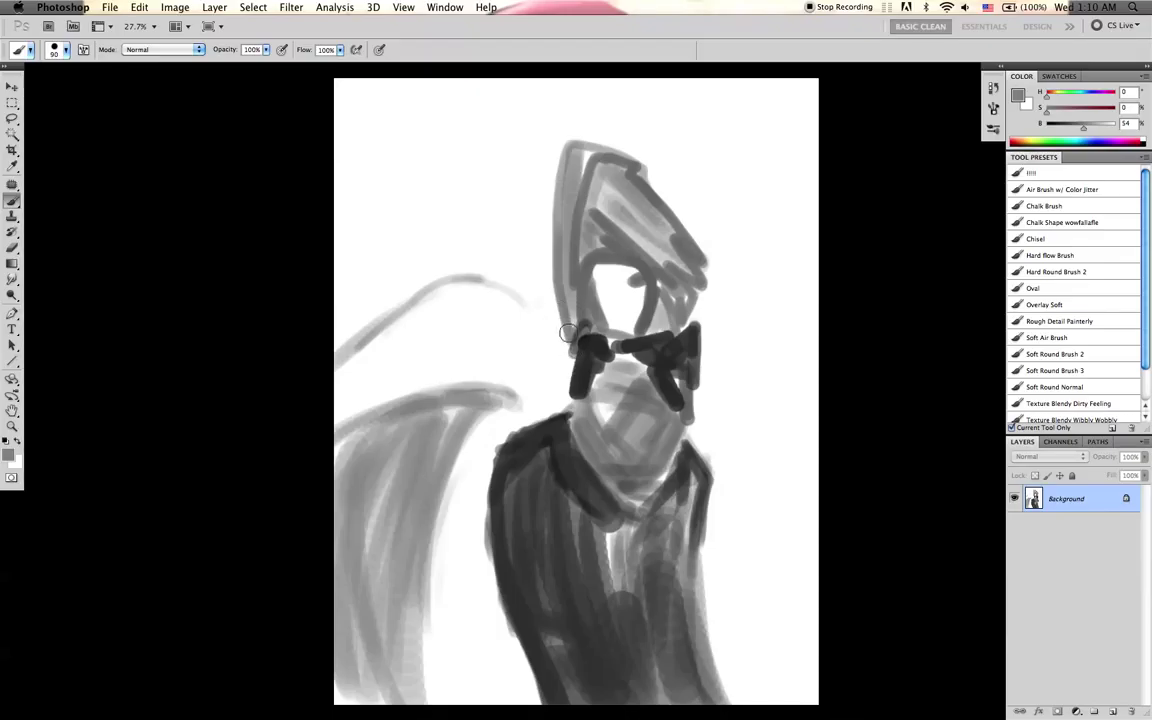
- Sketch thin diagonal strokes between the two arcs beside the collar, using a light grey sampled at 71% brightness
key("bracketleft")
key("bracketleft")
key("bracketleft")
left_click_drag(500, 348, 528, 380)
left_click(510, 360, "alt")
key("bracketright")
key("bracketright")
left_click_drag(493, 352, 530, 398)
left_click_drag(465, 316, 521, 378)
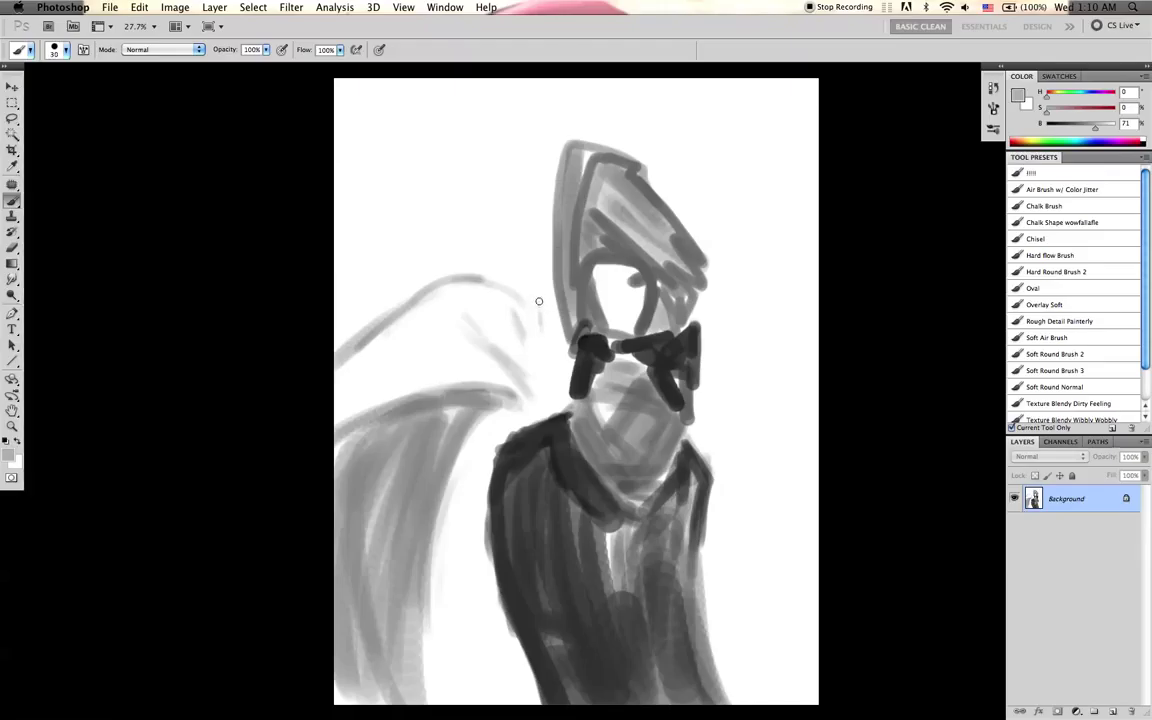
- Add a short light grey stroke between the two arcs with a 45 px brush
key("bracketright")
key("bracketright")
key("bracketright")
mouse_move(496, 352)
left_mouse_down()
mouse_move(448, 331)
mouse_move(434, 348)
left_mouse_up()
- Mirror the canvas and extend the upper arc inward to the headdress's back edge with a 40 px light grey stroke
key("super+shift+h")
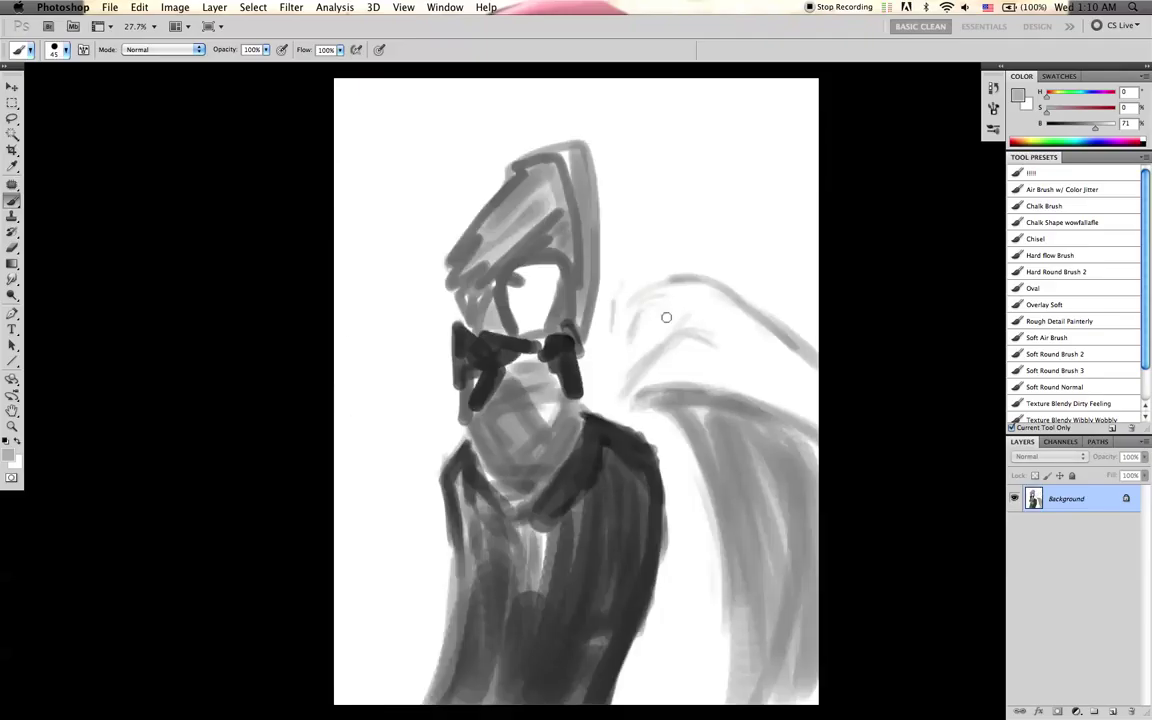
key("bracketright")
key("bracketright")
key("bracketright")
key("bracketleft")
key("bracketleft")
key("bracketleft")
left_click_drag(612, 296, 674, 278)
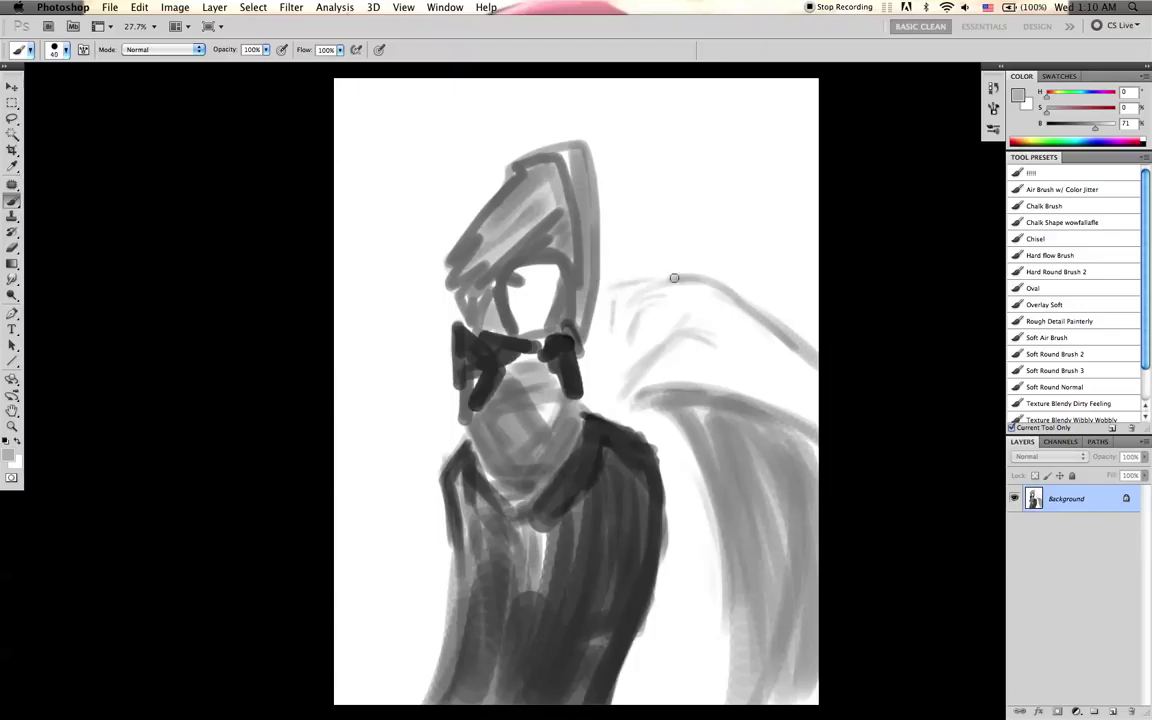
- Rework the marks behind the collar with sampled greys and hook the lower arc's inner end downward in 61% grey
left_click(614, 277, "alt")
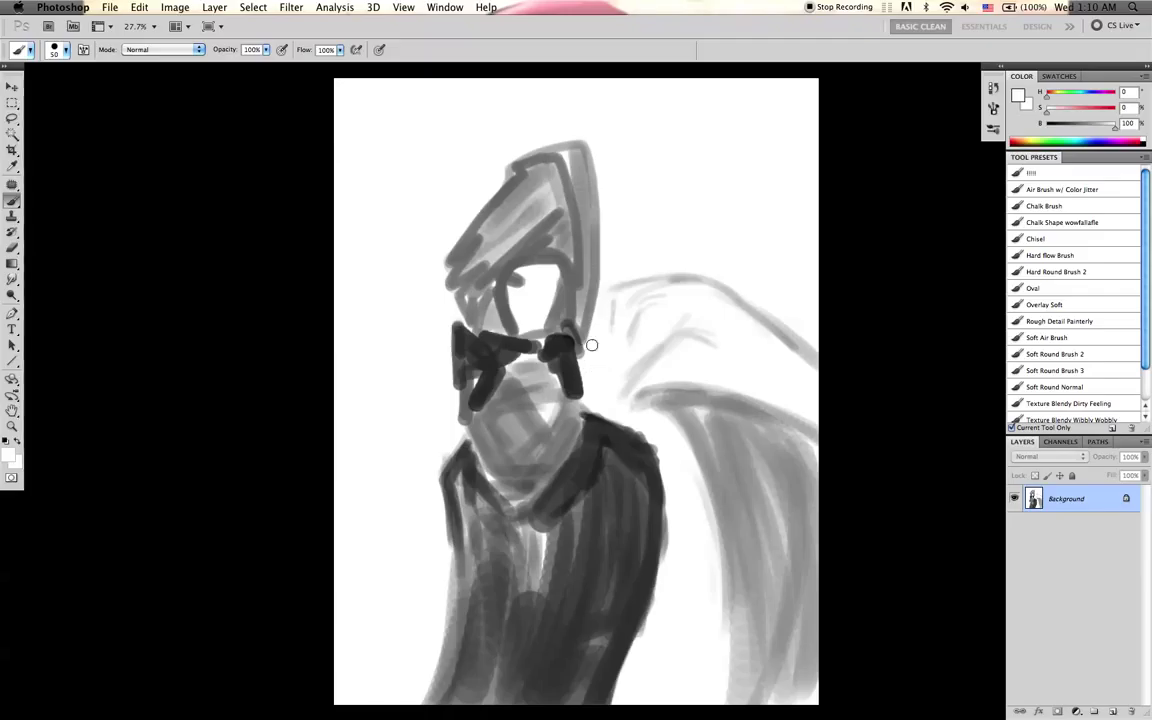
left_click(690, 279, "alt")
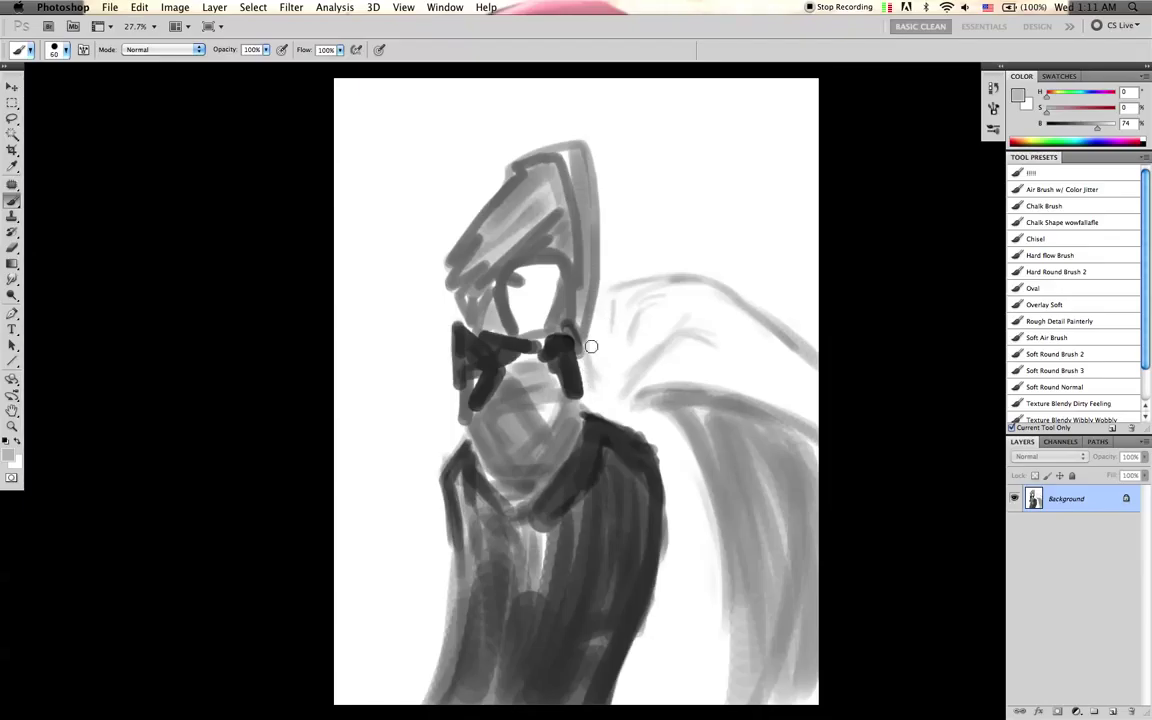
key("d")
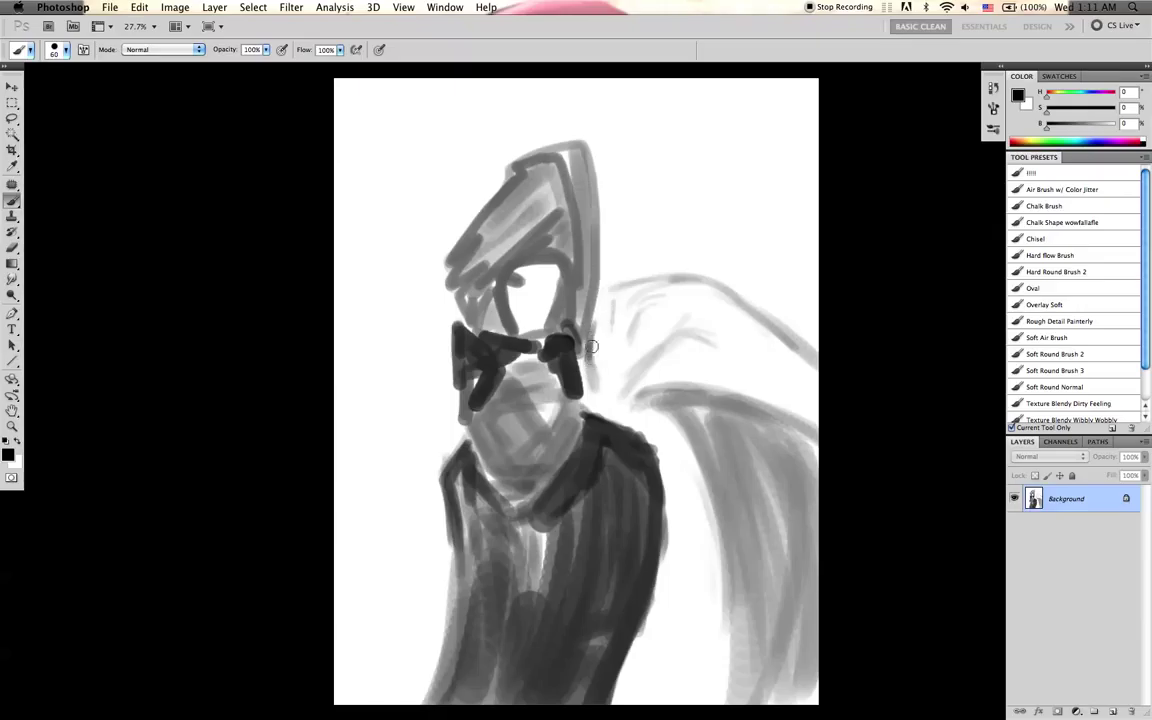
left_click(583, 361, "alt")
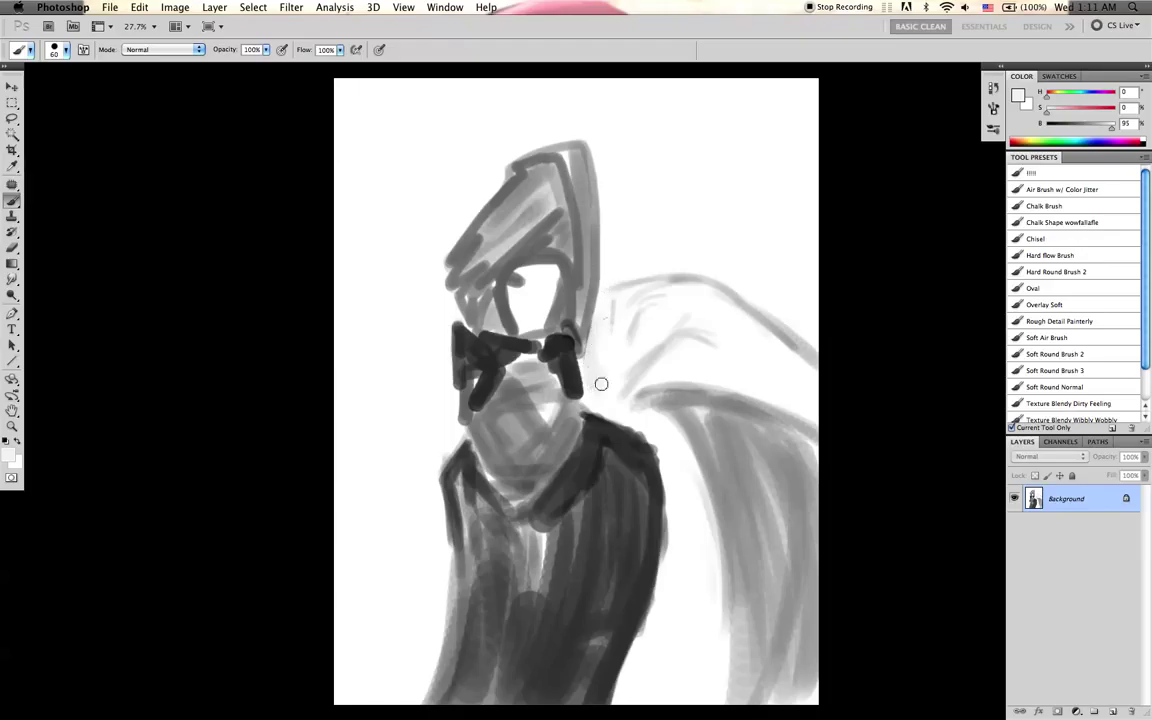
key("d")
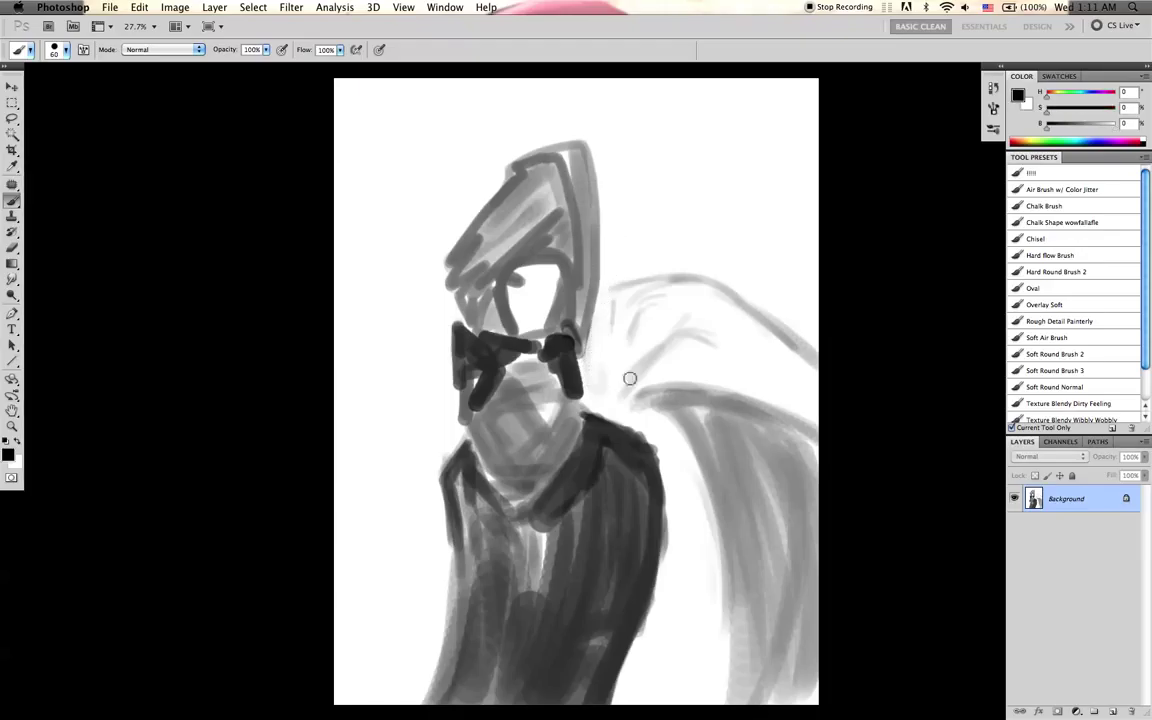
left_click(686, 397, "alt")
left_click_drag(655, 412, 643, 388)
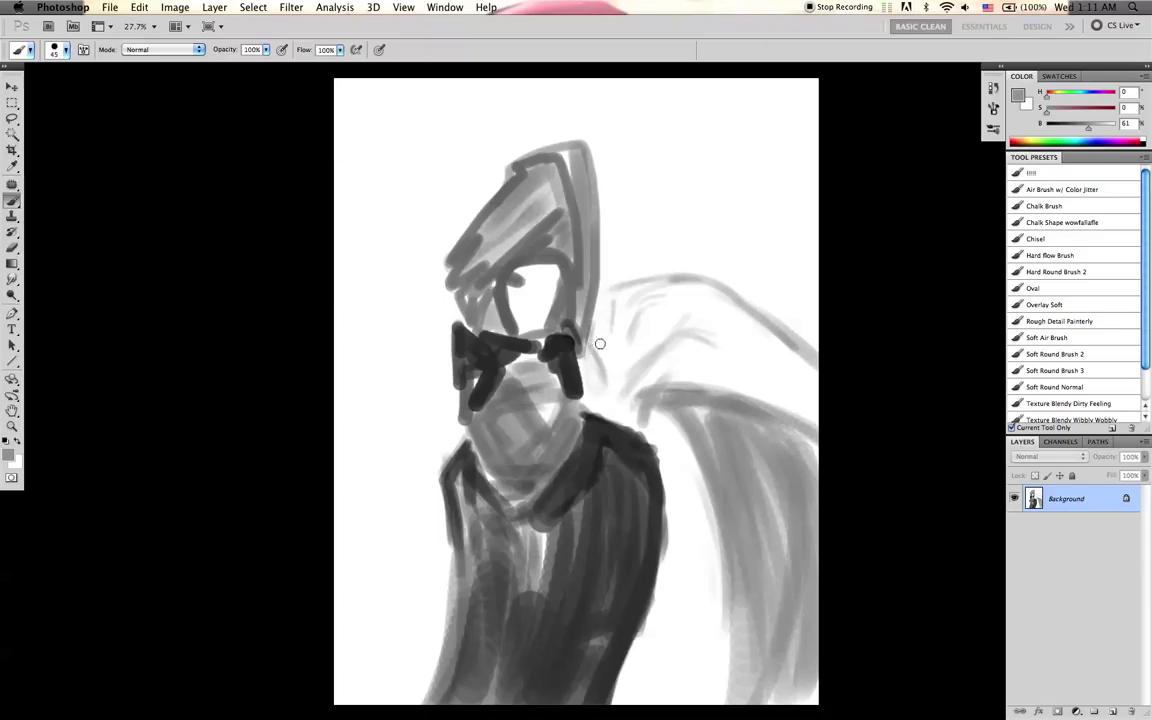
- Sample light grey at 84% brightness and paint thin vertical strands hanging over the dark shoulder beside the arcs
key("d")
left_click(545, 203, "alt")
left_click(548, 201, "alt")
key("bracketleft")
key("bracketleft")
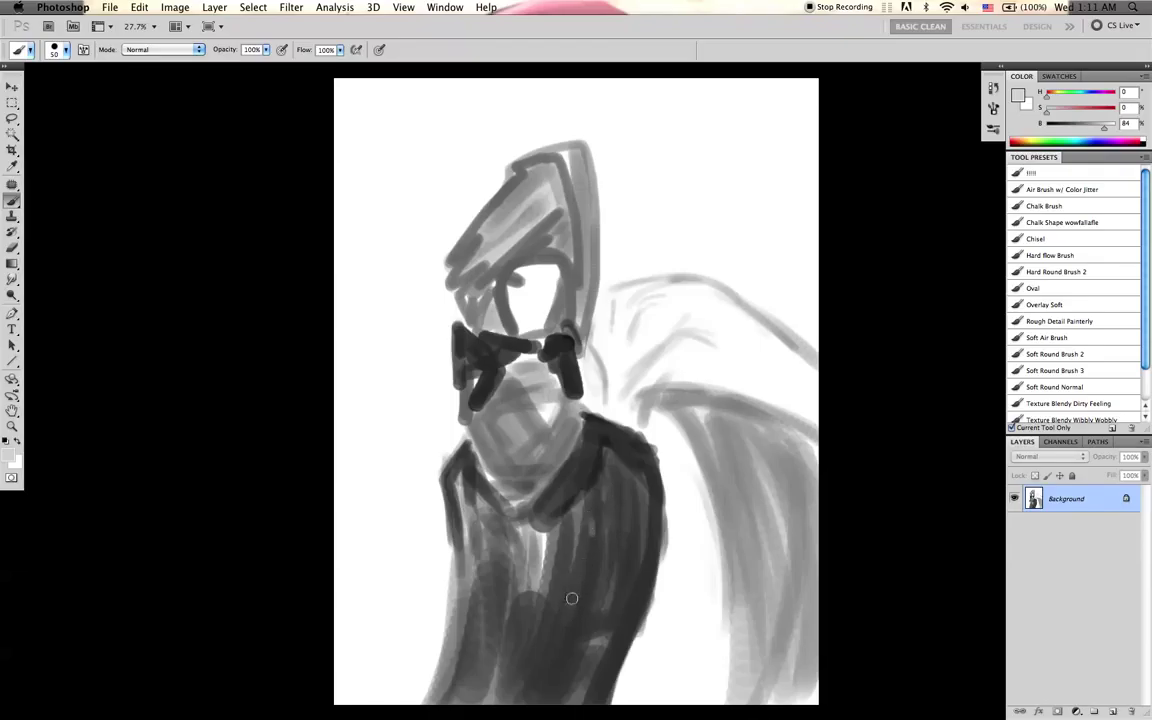
left_click_drag(582, 527, 589, 565)
left_click_drag(629, 482, 606, 576)
left_click_drag(597, 453, 587, 562)
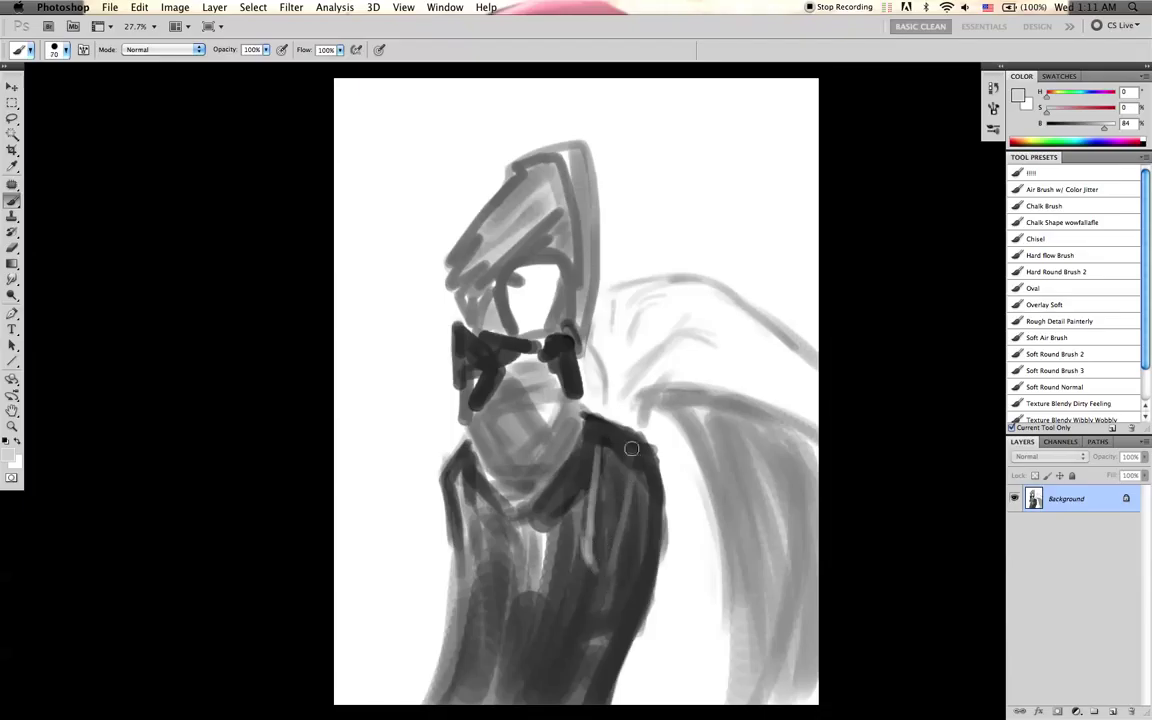
left_click_drag(629, 456, 620, 519)
left_click_drag(605, 428, 598, 489)
- Fill the space between the two arcs with light grey, sweeping up from the shoulder strand with a larger brush
key("]")
mouse_move(598, 505)
left_mouse_down()
mouse_move(618, 351)
mouse_move(610, 428)
mouse_move(615, 346)
mouse_move(601, 320)
mouse_move(613, 301)
mouse_move(620, 329)
mouse_move(635, 302)
mouse_move(621, 343)
mouse_move(657, 295)
mouse_move(629, 359)
mouse_move(685, 310)
mouse_move(637, 350)
mouse_move(718, 335)
mouse_move(617, 402)
mouse_move(747, 363)
mouse_move(643, 389)
mouse_move(722, 378)
mouse_move(799, 402)
mouse_move(720, 381)
mouse_move(830, 429)
mouse_move(728, 309)
mouse_move(837, 419)
mouse_move(767, 344)
mouse_move(707, 295)
mouse_move(687, 299)
mouse_move(745, 321)
left_mouse_up()
key("]")
key("]")
key("[")
key("[")
key("[")
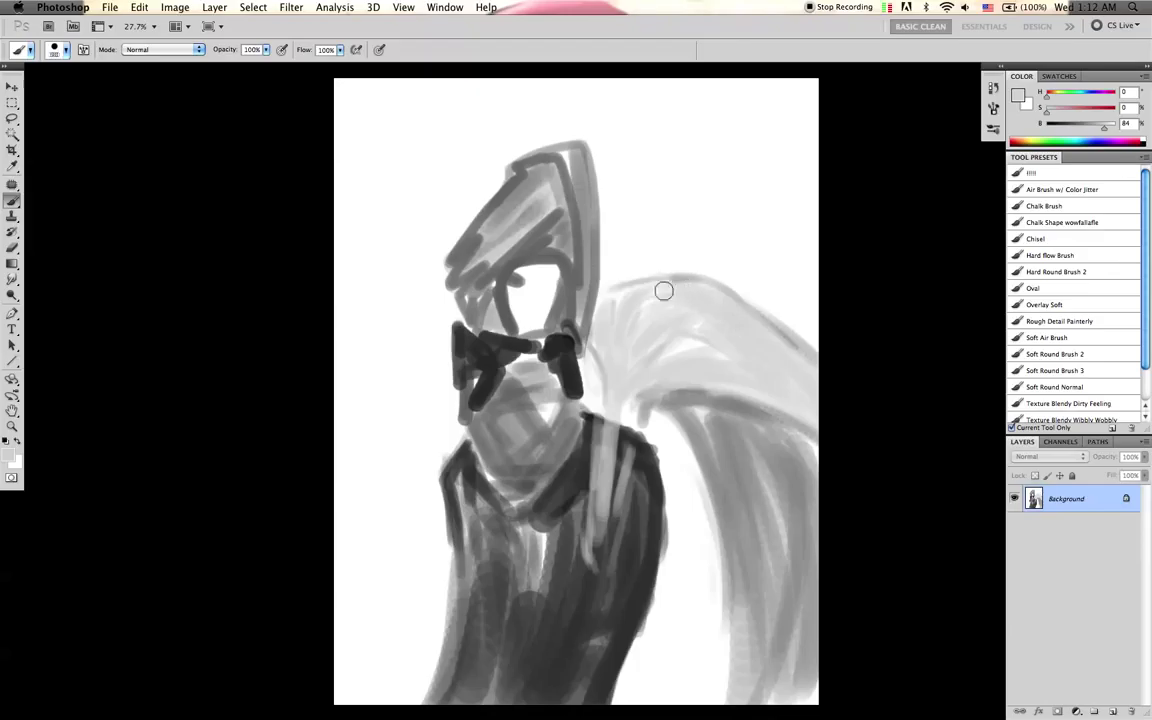
- Paint light grey strokes along the upper arc and add feathery tufts above its crest, undoing one misplaced stroke
mouse_move(674, 285)
left_mouse_down()
mouse_move(743, 285)
mouse_move(699, 289)
mouse_move(785, 338)
left_mouse_up()
mouse_move(718, 295)
left_mouse_down()
mouse_move(787, 324)
mouse_move(812, 350)
left_mouse_up()
key("[")
key("[")
left_click_drag(630, 285, 697, 270)
key("super+z")
mouse_move(627, 296)
left_mouse_down()
mouse_move(678, 241)
mouse_move(665, 272)
left_mouse_up()
key("[")
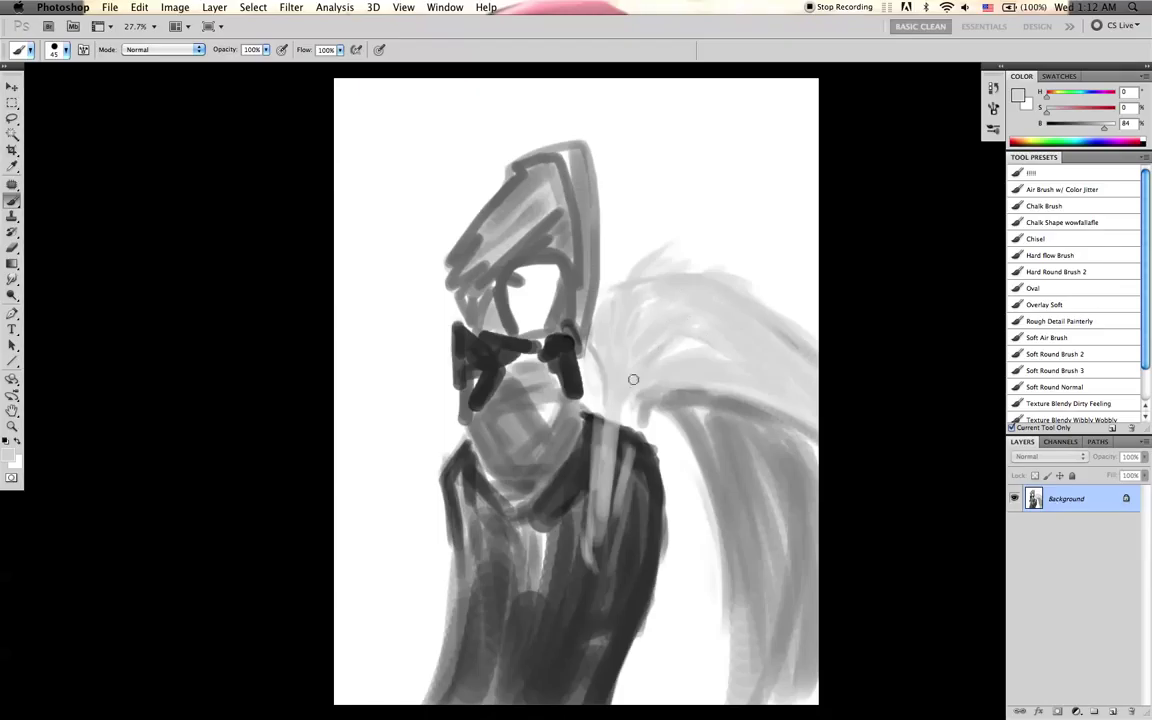
- Widen the light grey strand falling over the dark shoulder with repeated downward strokes
left_click_drag(645, 412, 620, 517)
left_click_drag(643, 398, 619, 507)
left_click_drag(624, 446, 612, 516)
key("[")
left_click_drag(606, 390, 596, 530)
key("[")
key("[")
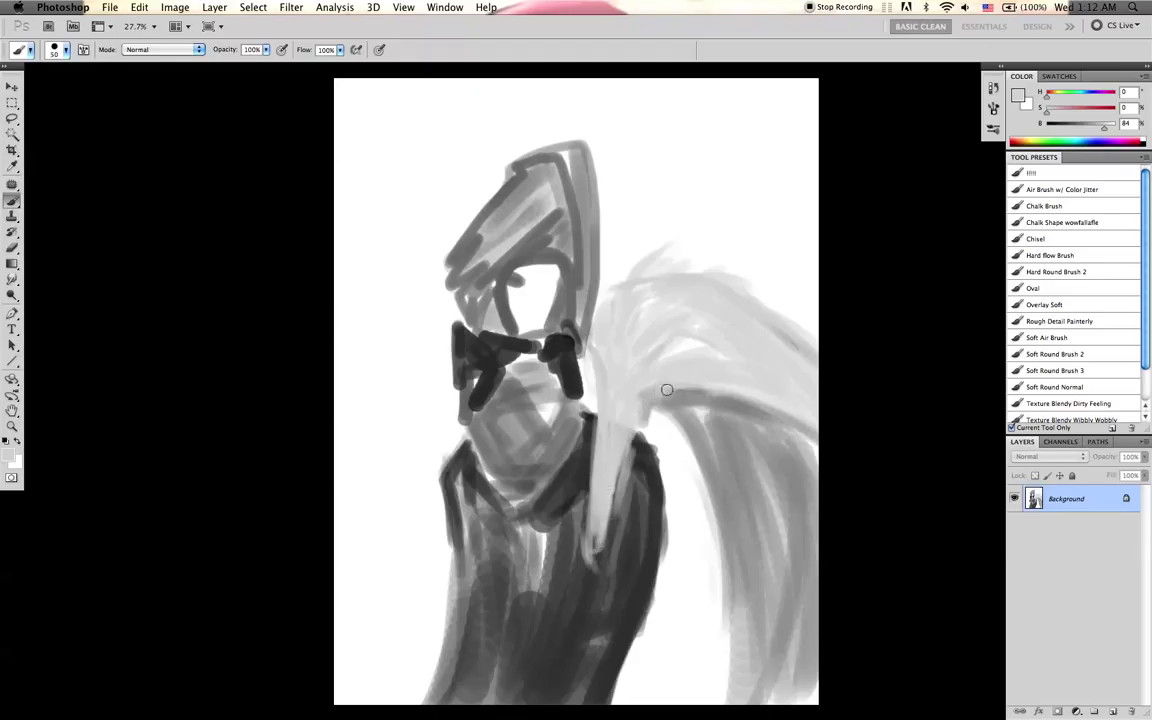
- Sample light grey at 85% brightness and paint over the lower arc's outer end down to the canvas's right edge at 100 px
key("d")
key("]")
left_click(767, 385, "alt")
key("]")
key("]")
key("]")
key("]")
key("]")
mouse_move(764, 404)
left_mouse_down()
mouse_move(836, 517)
mouse_move(825, 510)
left_mouse_up()
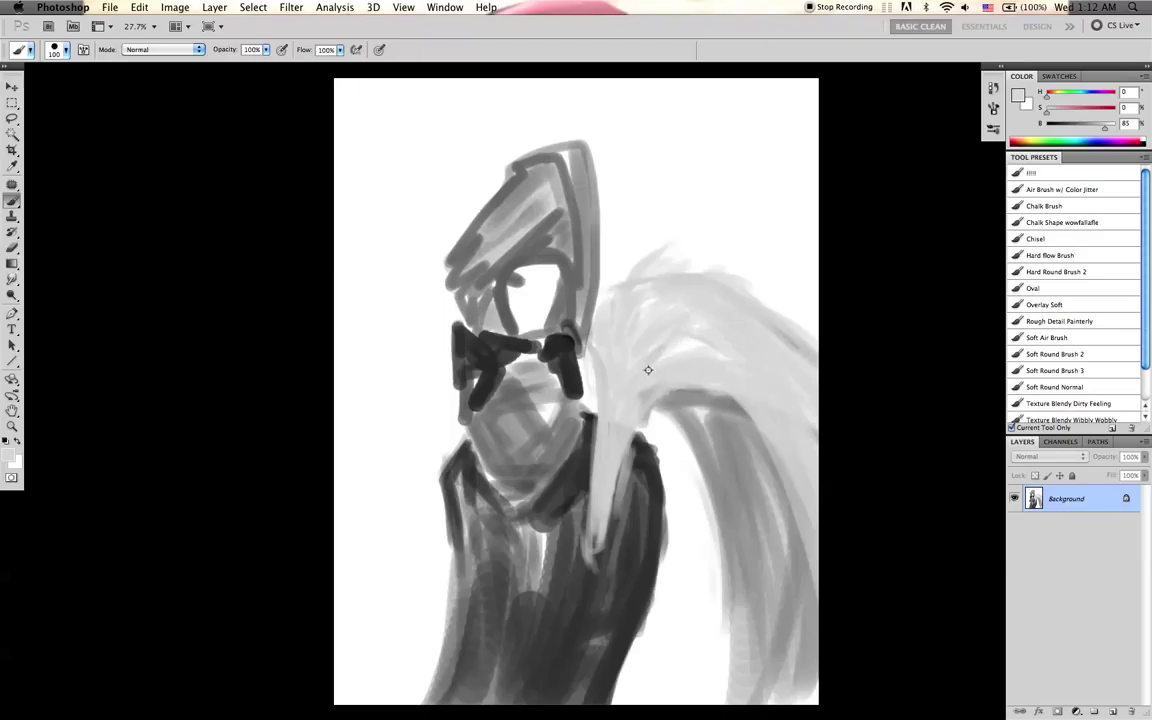
- Sample greys from the plume and stroke its upper edge in 68% grey with a 50 px brush
left_click(700, 396, "alt")
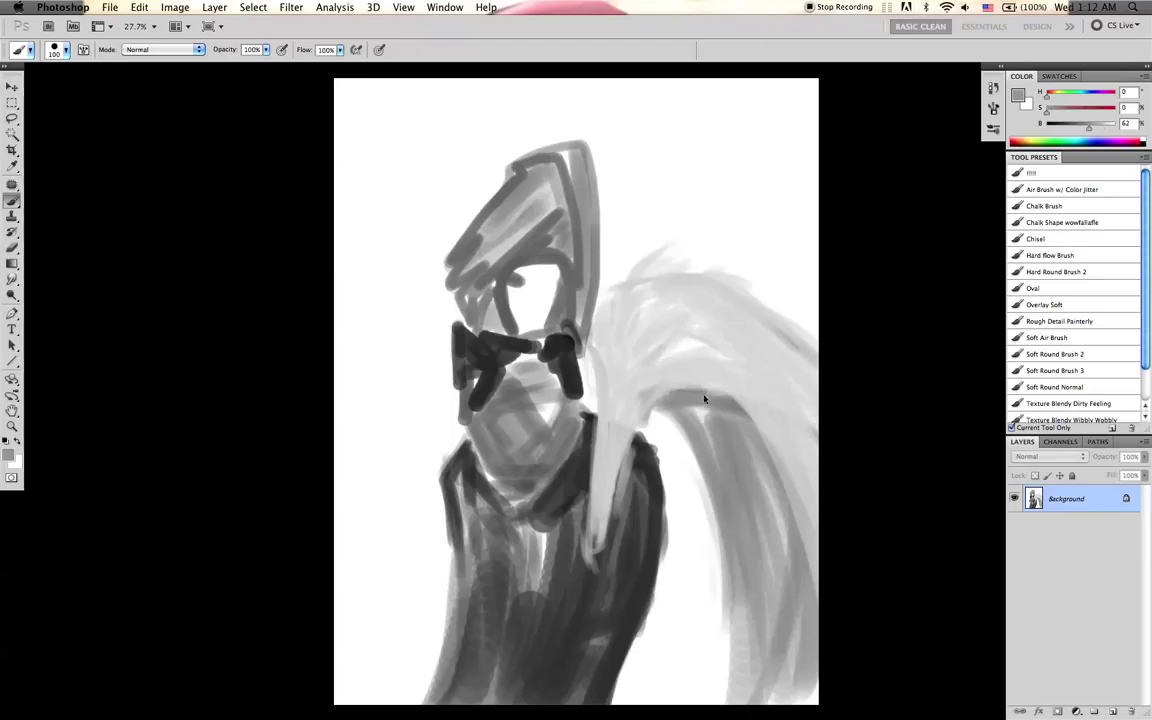
left_click(655, 351, "alt")
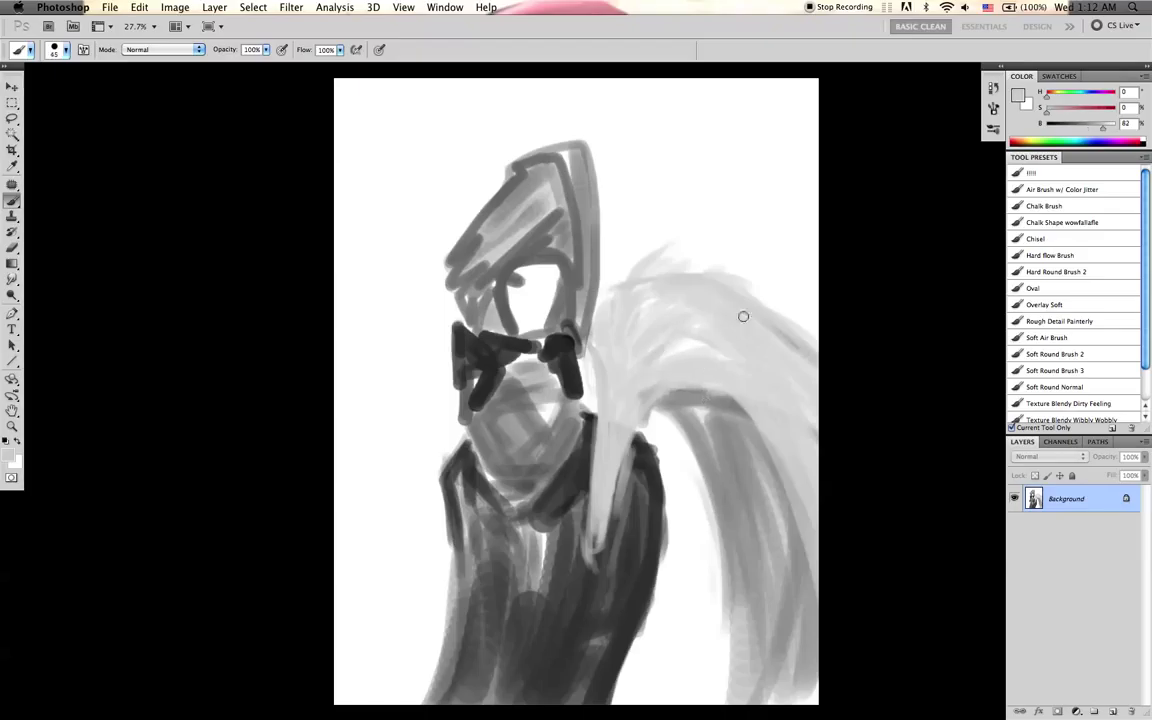
left_click(791, 342, "alt")
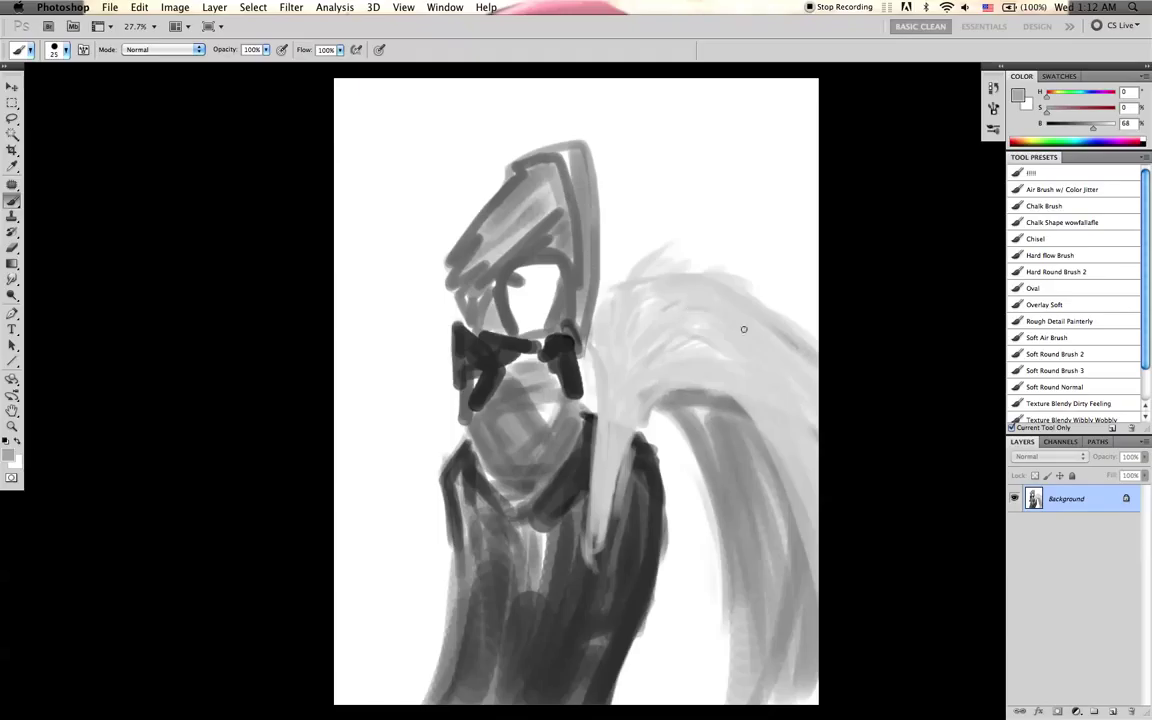
key("bracketright")
key("bracketright")
key("bracketright")
left_click_drag(683, 281, 748, 300)
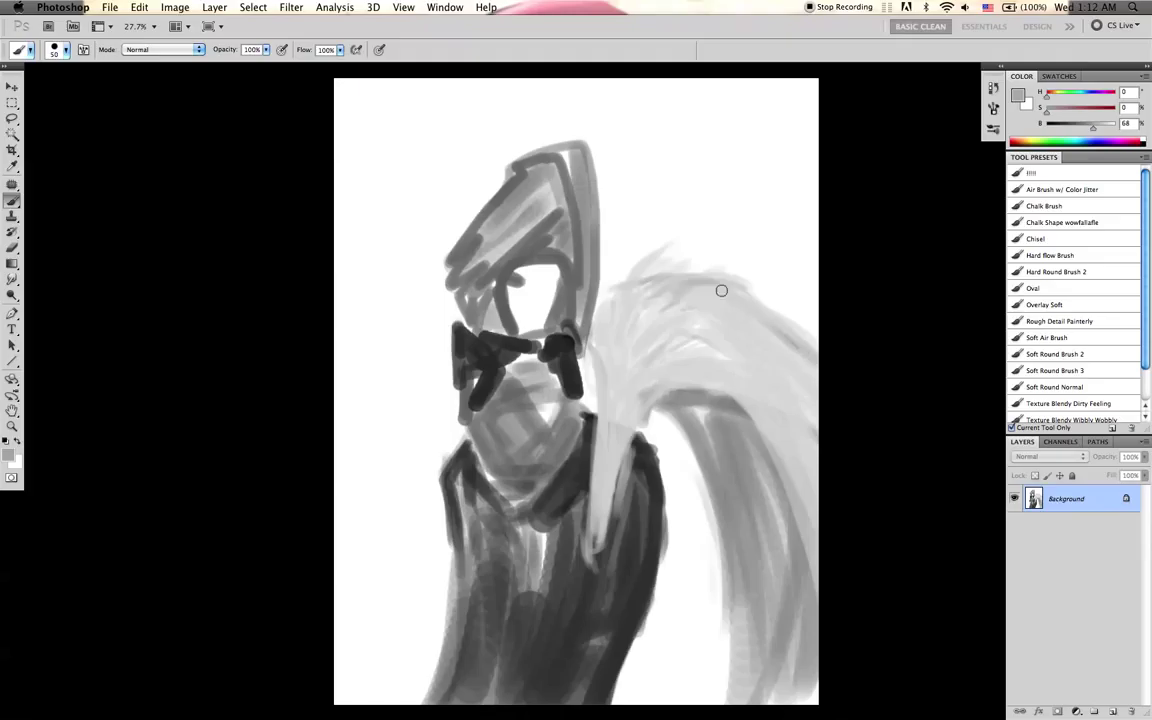
- Sample darker grey at 56% brightness and paint a long curved stroke down the inner edge of the plume's lower part
key("bracketright")
key("bracketright")
key("bracketright")
key("bracketright")
key("bracketright")
key("bracketright")
key("bracketleft")
key("bracketleft")
key("bracketleft")
key("bracketleft")
key("bracketleft")
key("bracketleft")
left_click(734, 417, "alt")
key("bracketright")
key("bracketleft")
left_click_drag(671, 412, 730, 604)
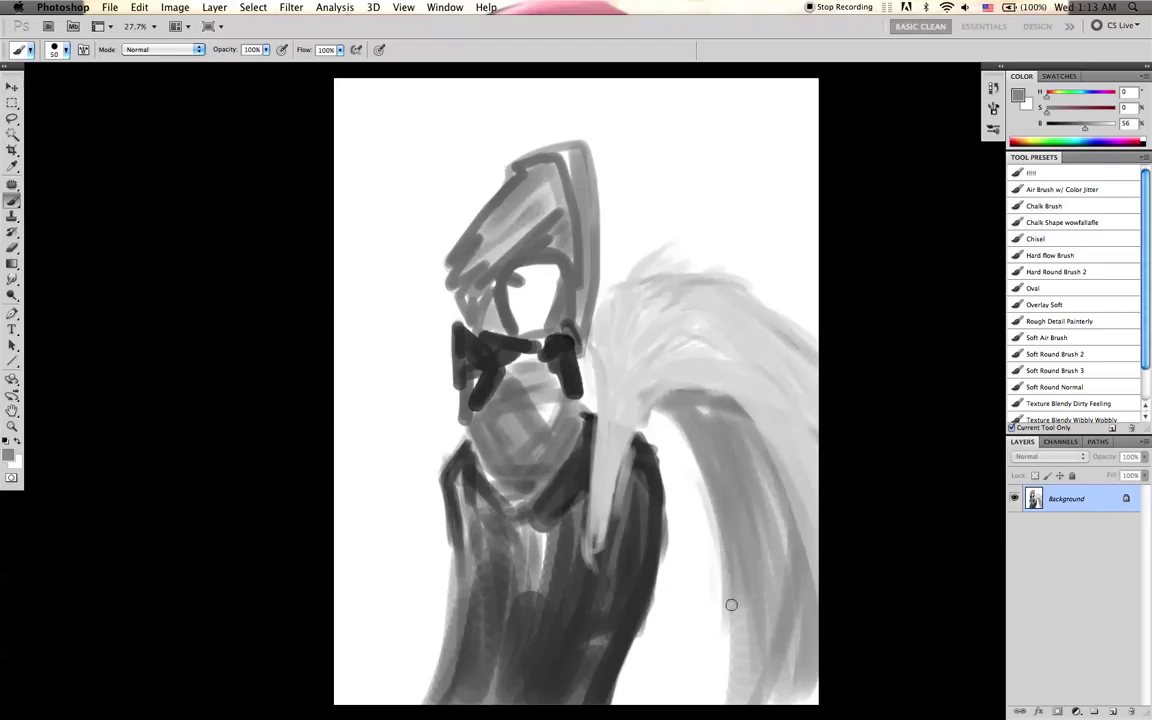
mouse_move(706, 489)
left_mouse_down()
mouse_move(717, 627)
mouse_move(728, 571)
mouse_move(717, 694)
left_mouse_up()
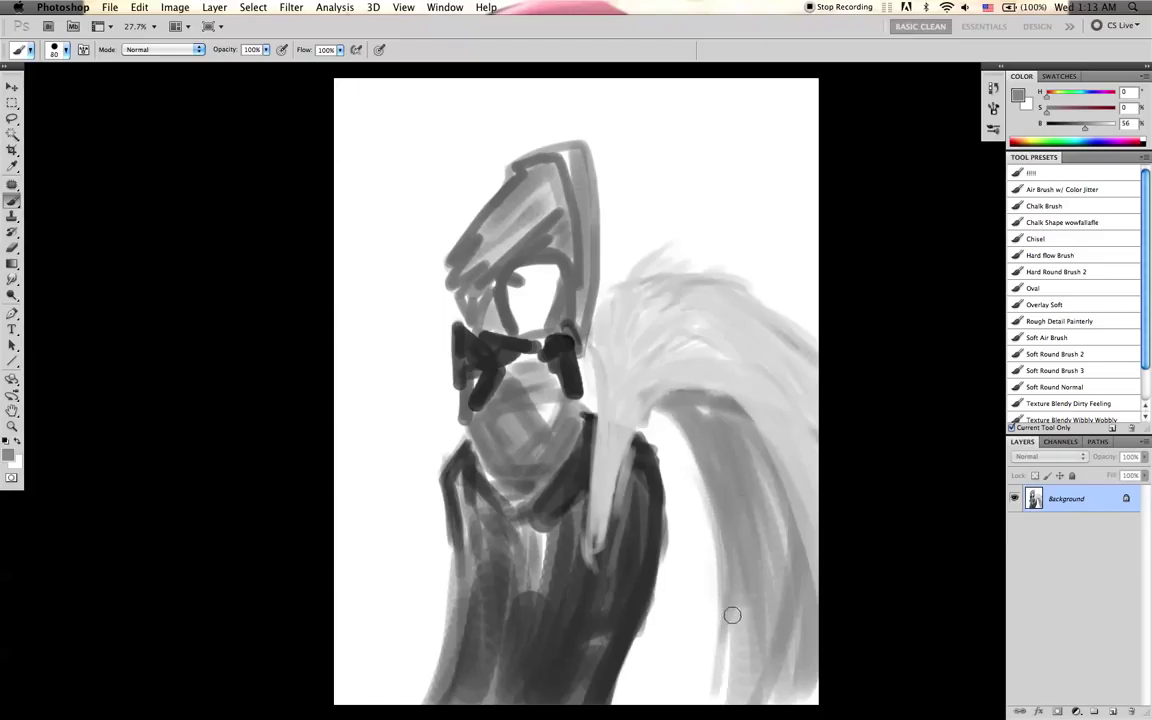
left_click_drag(731, 615, 730, 679)
key("super+alt+z")
key("super+alt+z")
- Darken the plume's lower inner part with 56% grey strokes running toward the canvas's bottom edge, varying the brush size
key("bracketright")
key("bracketright")
left_click_drag(748, 580, 735, 697)
key("bracketright")
key("bracketright")
key("bracketleft")
key("bracketleft")
key("bracketleft")
key("bracketleft")
key("bracketleft")
key("bracketleft")
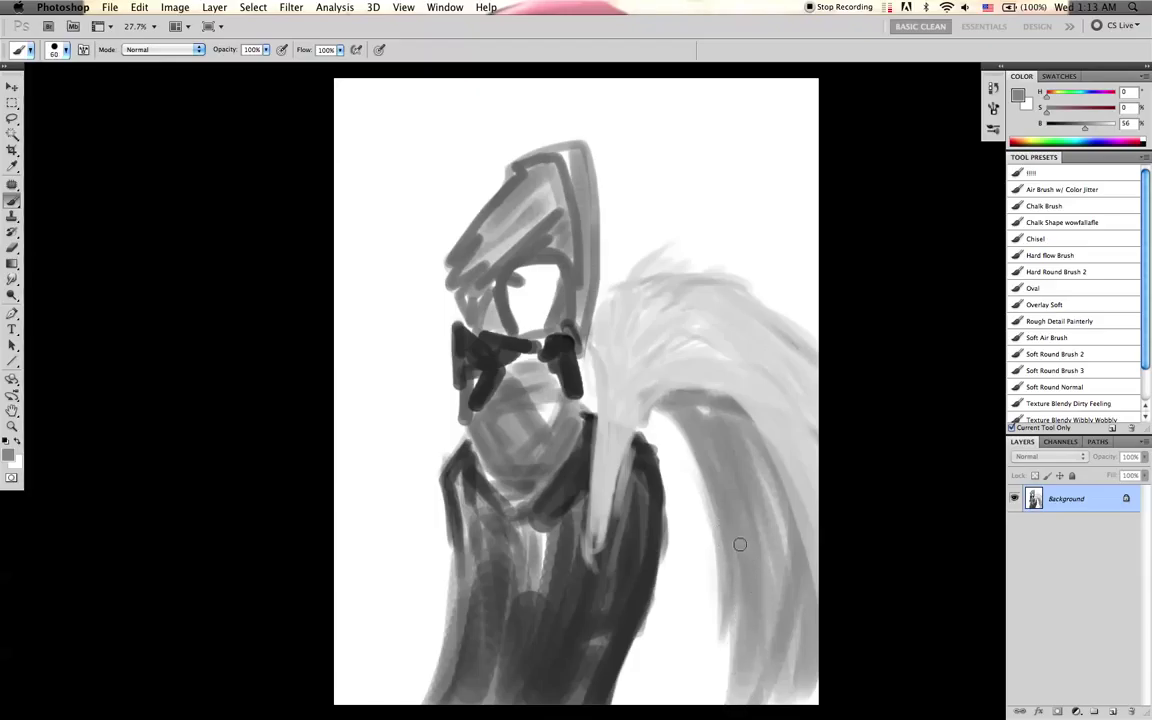
key("bracketright")
left_click_drag(750, 646, 748, 670)
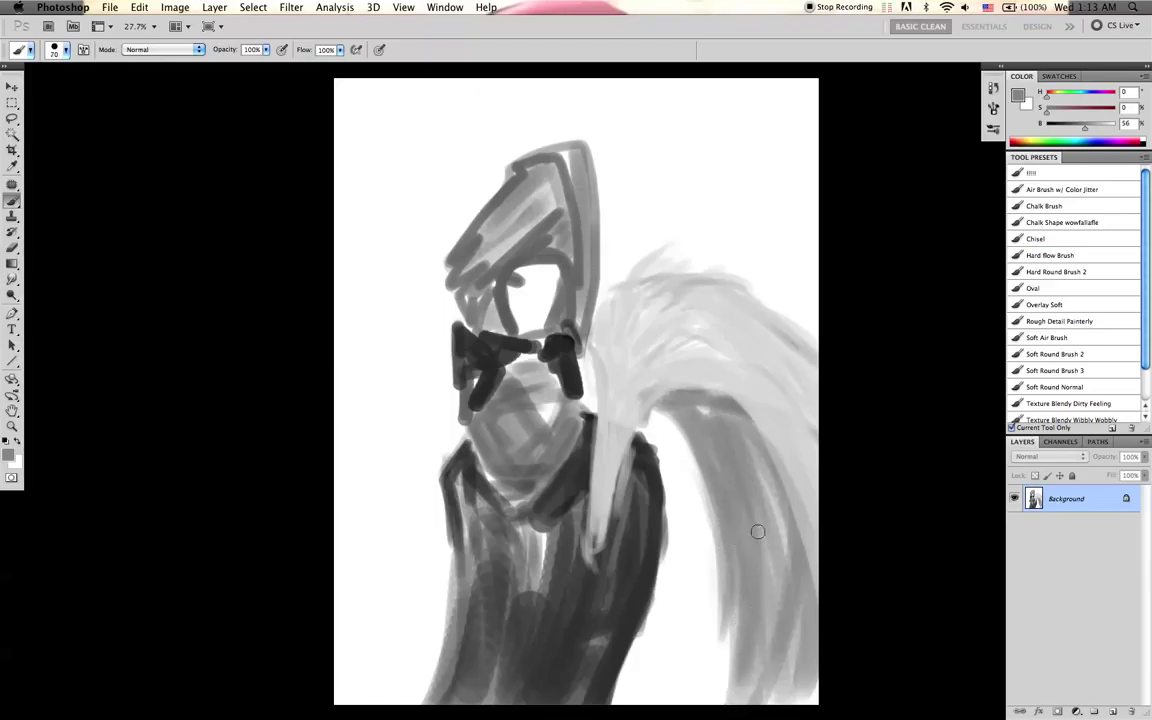
- Flip the canvas horizontally, reduce the brush to 50 px and reset the painting colours to black and white
key("bracketright")
key("bracketright")
key("bracketright")
key("bracketright")
key("bracketleft")
key("bracketleft")
key("bracketleft")
key("bracketleft")
key("bracketleft")
key("bracketleft")
key("bracketright")
key("super+shift+h")
key("d")
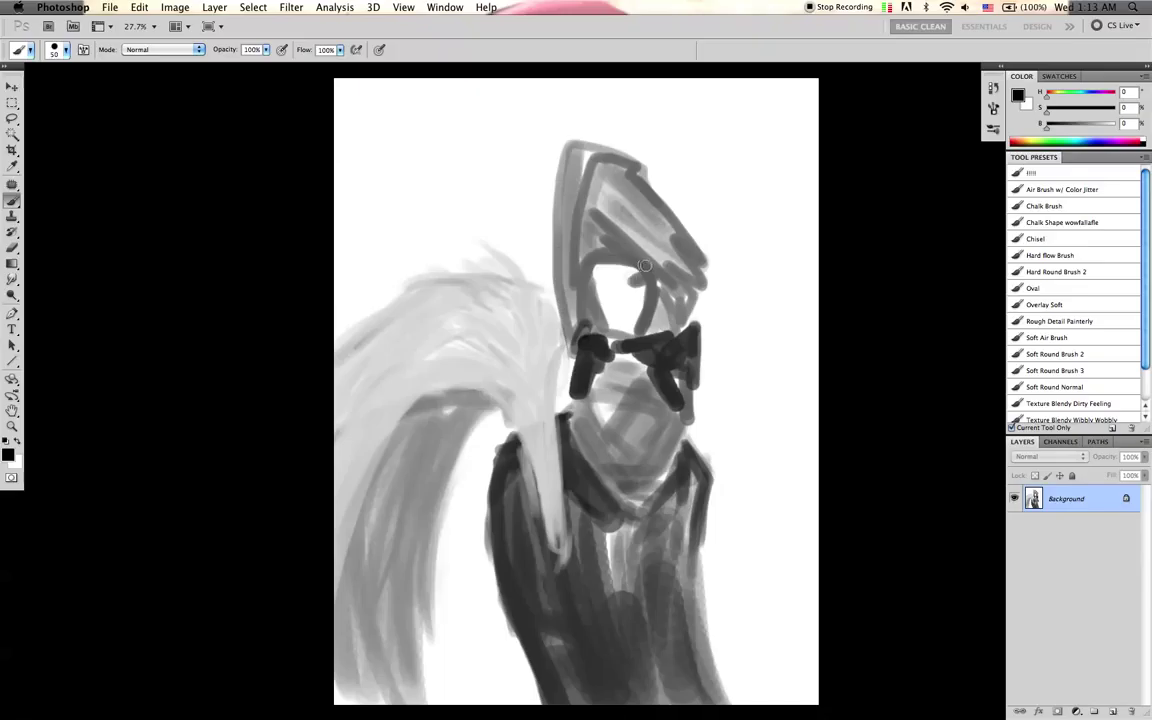
- Sample 47% grey and paint a short dark accent inside the plume's upper curve, ready for smudging
key("bracketleft")
key("x")
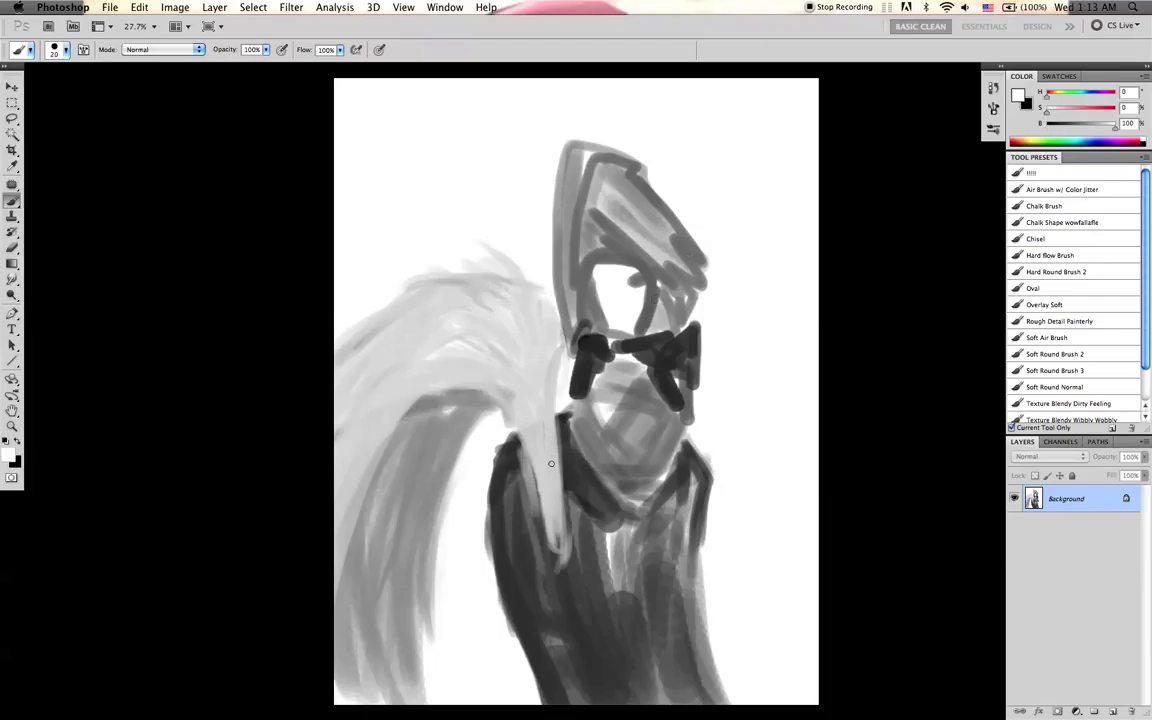
left_click(500, 278, "alt")
key("d")
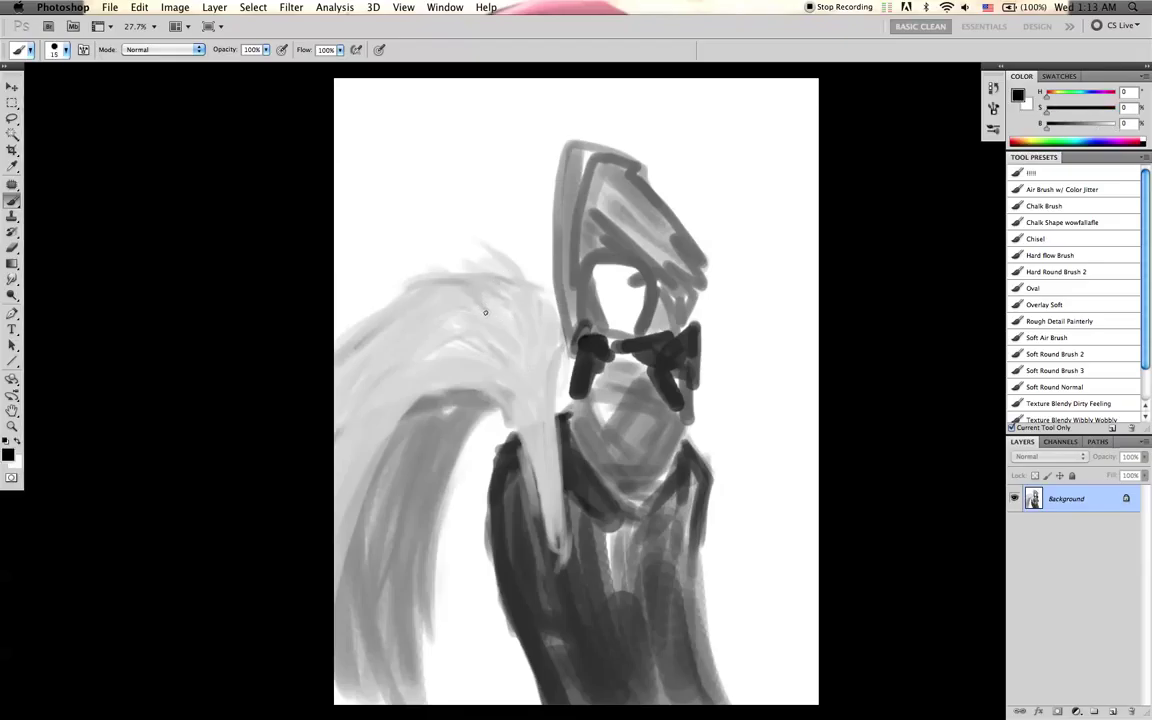
left_click(564, 253, "alt")
key("]")
left_click_drag(479, 302, 488, 314)
key("r")
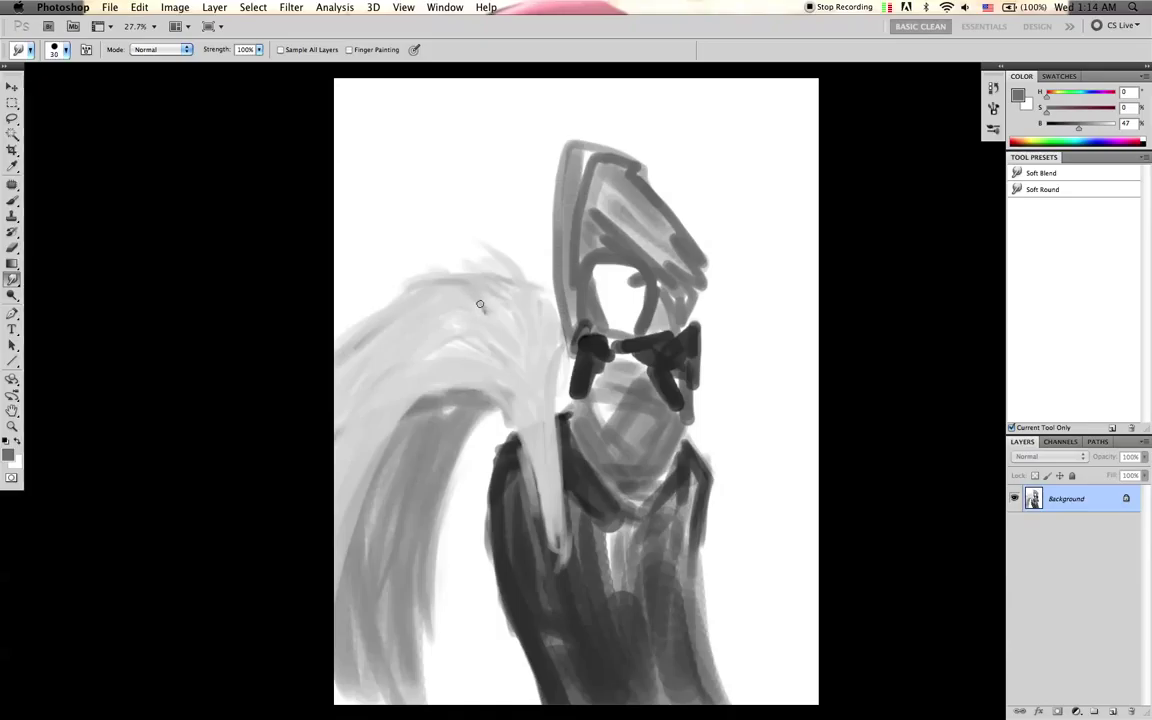
- Add a second short 47% grey accent lower in the plume's curve and blend it with the Smudge tool
key("b")
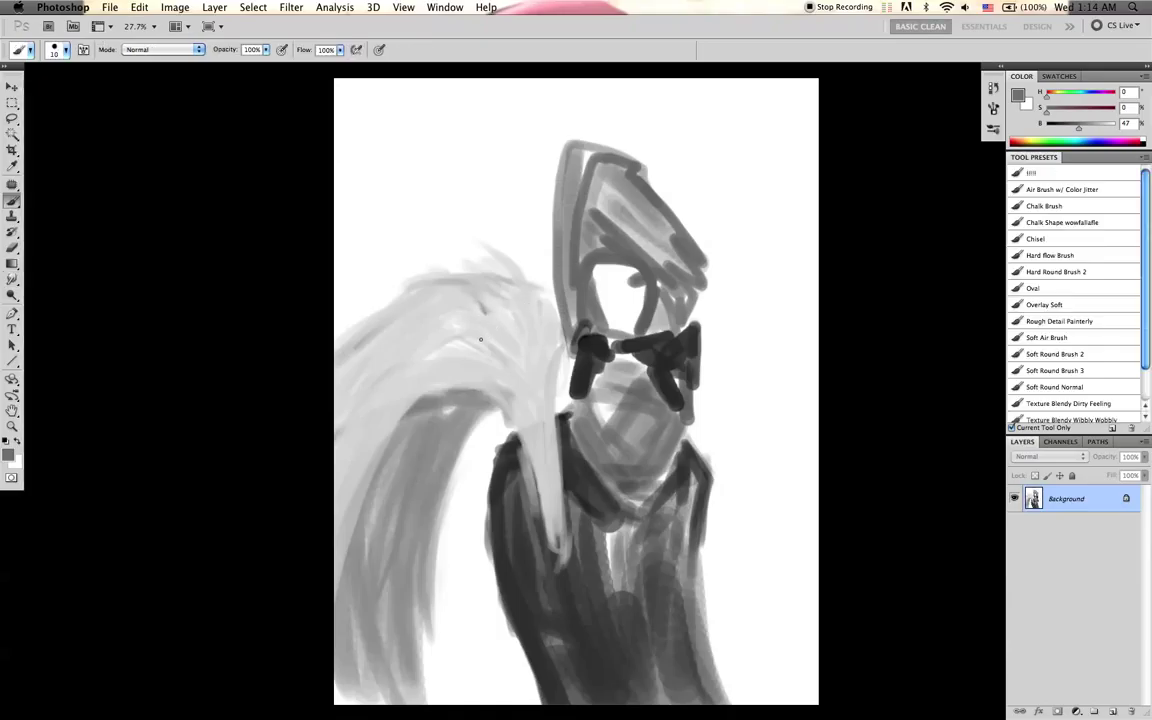
key("]")
key("bracketright")
key("r")
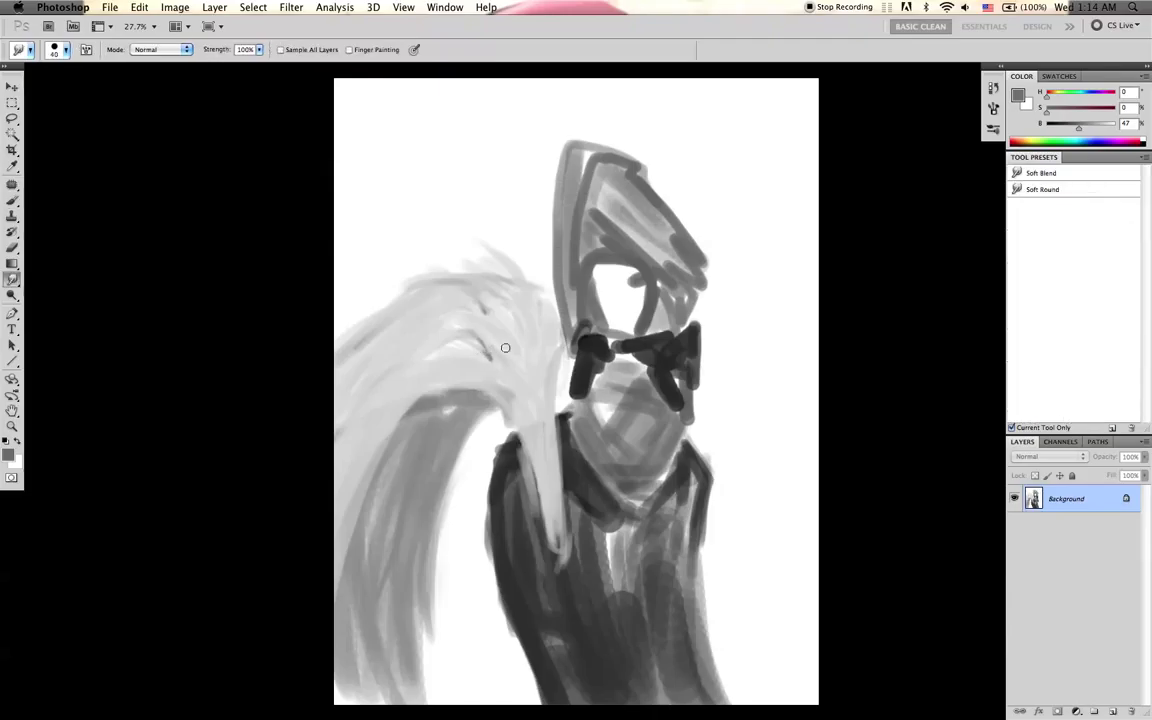
- Add a third 47% grey accent at the plume's upper edge near the headdress and smudge it outward
key("b")
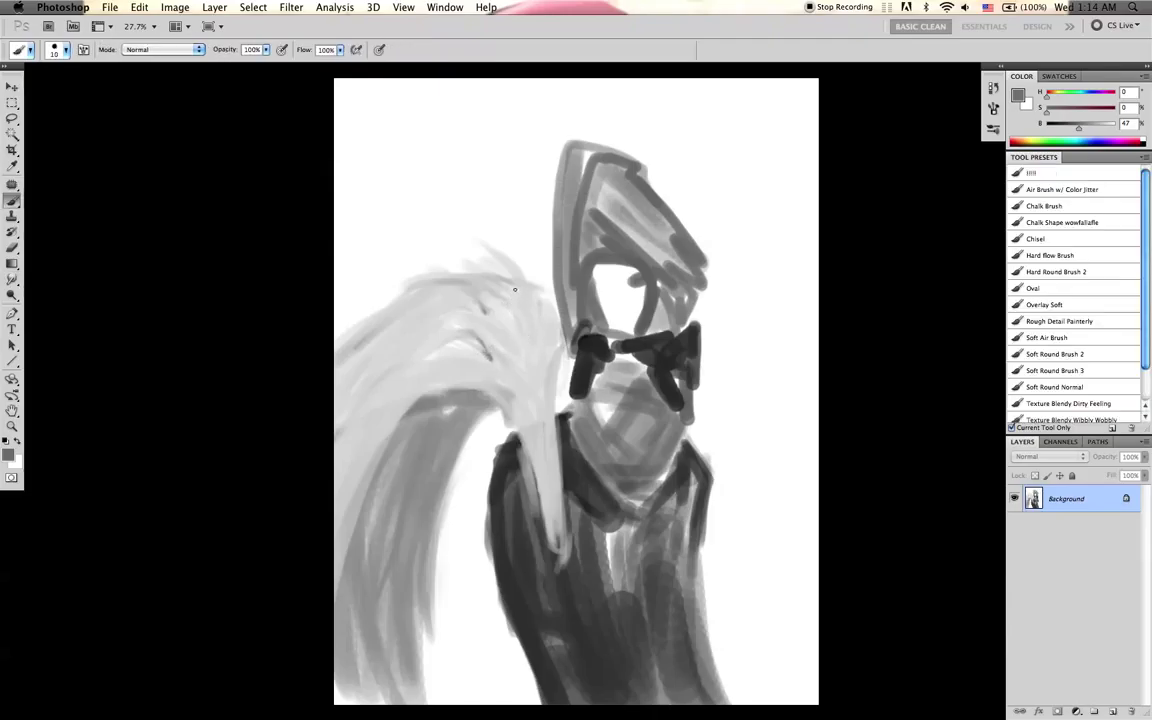
key("bracketright")
key("r")
left_click_drag(489, 282, 541, 293)
key("d")
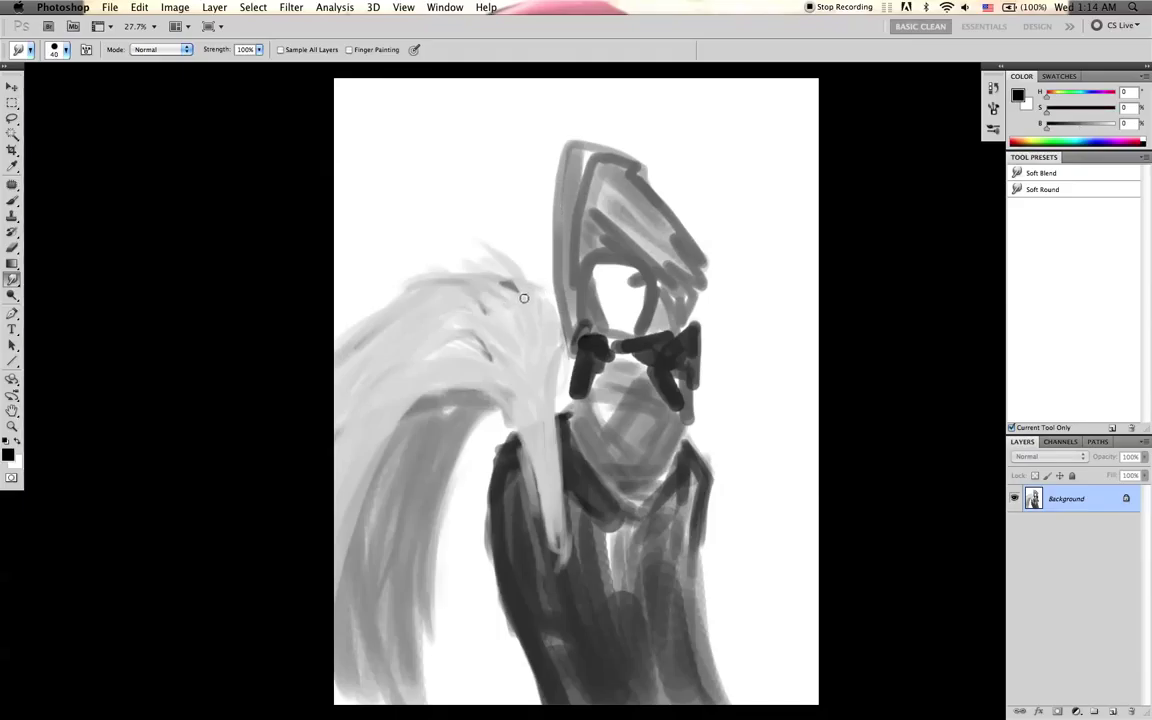
- Sample greys from the plume and headdress, including 75% grey, and touch up the plume's curve and base at varying brush sizes
key("b")
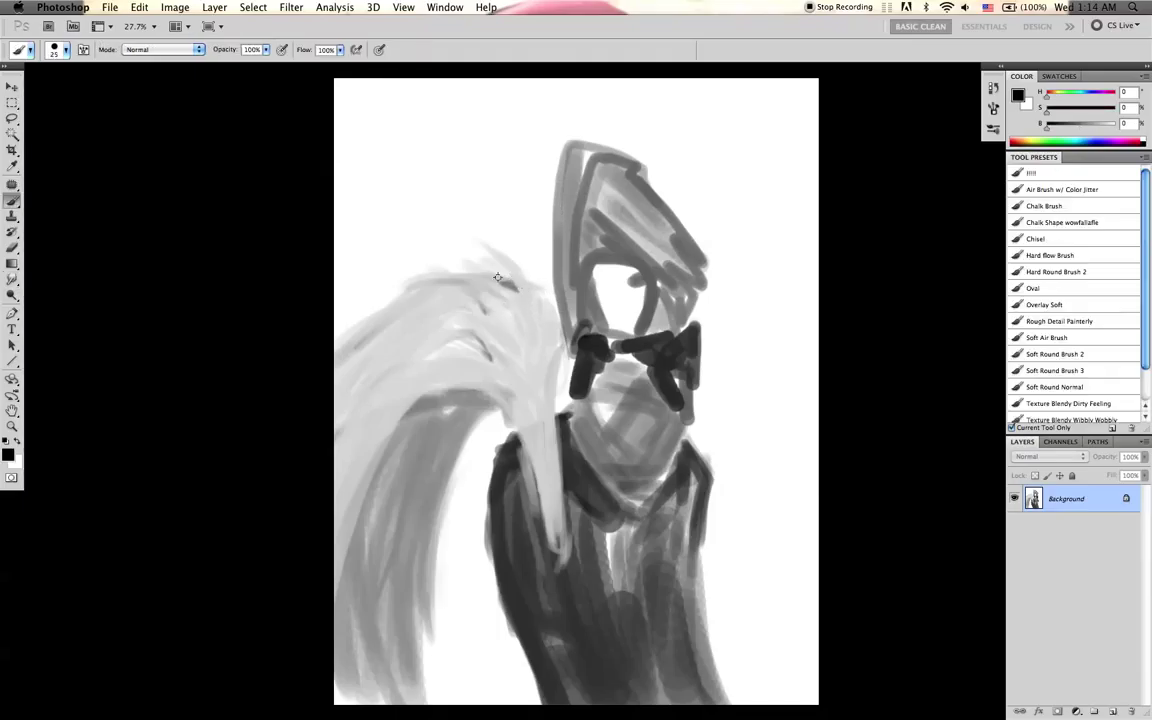
left_click(509, 334, "alt")
left_click(594, 182, "alt")
key("bracketright")
key("bracketright")
key("bracketright")
key("bracketright")
key("bracketleft")
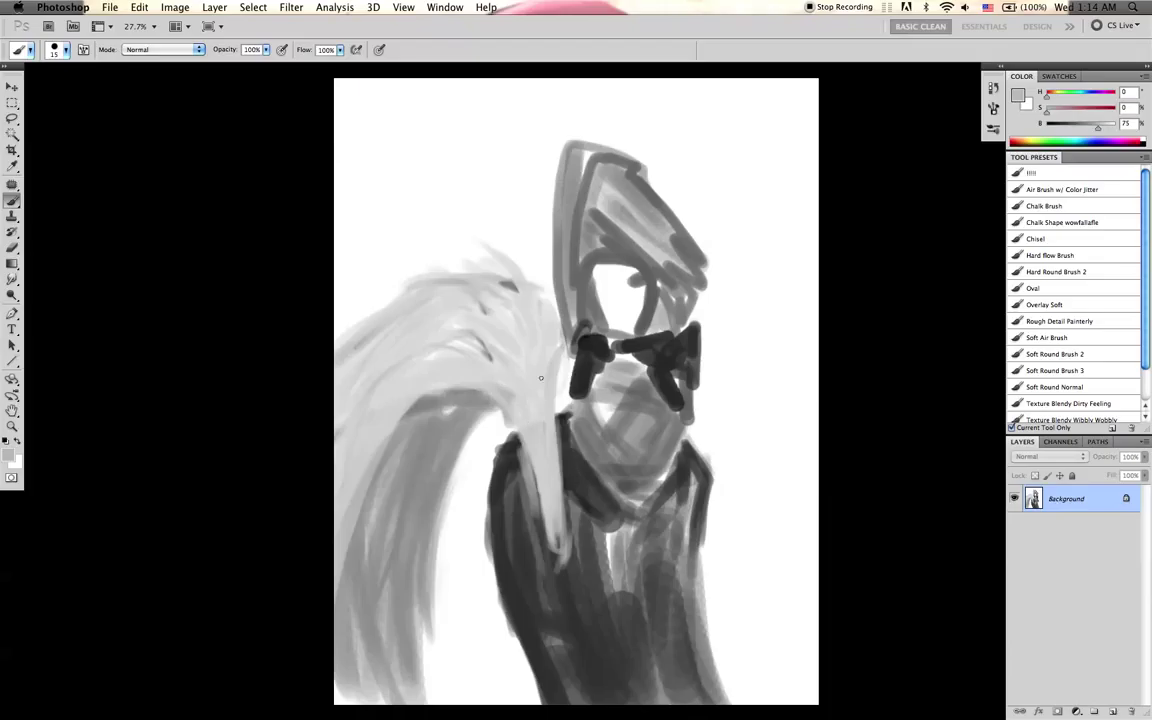
left_click(537, 425, "alt")
key("]")
key("]")
key("]")
key("]")
- Draw a thin black fold line from the collar's point down the robe to the canvas's bottom edge
key("d")
left_click_drag(628, 515, 638, 598)
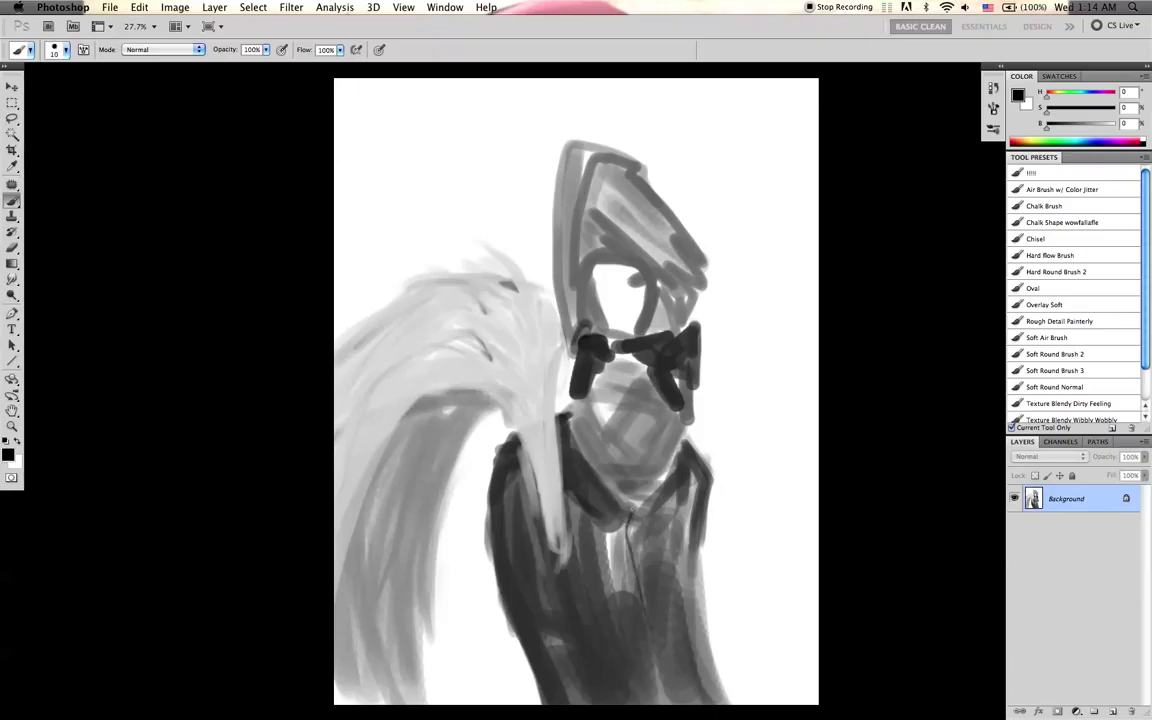
left_click_drag(627, 563, 681, 703)
key("]")
key("]")
left_click_drag(635, 546, 657, 647)
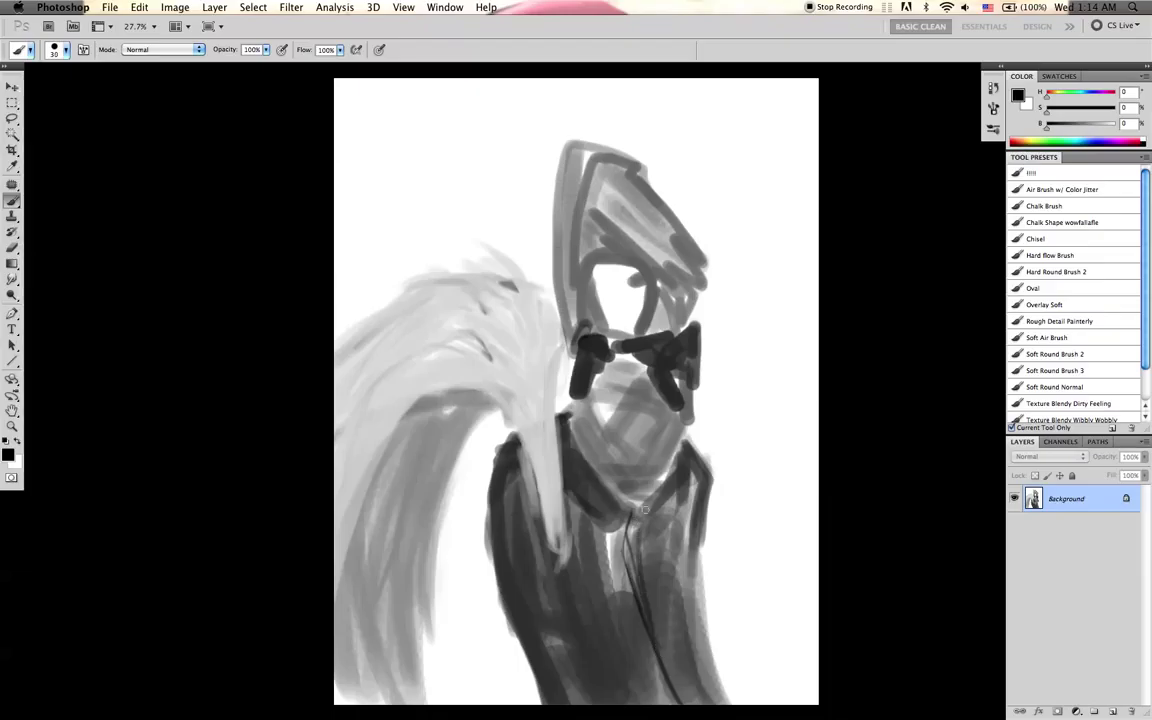
- Thicken the upper part of the robe's fold line with repeated dark strokes, sampling 13% grey from it
left_click_drag(632, 528, 641, 604)
left_click_drag(635, 527, 645, 624)
key("[")
left_click(636, 557, "alt")
key("]")
key("]")
key("]")
left_click(629, 530, "alt")
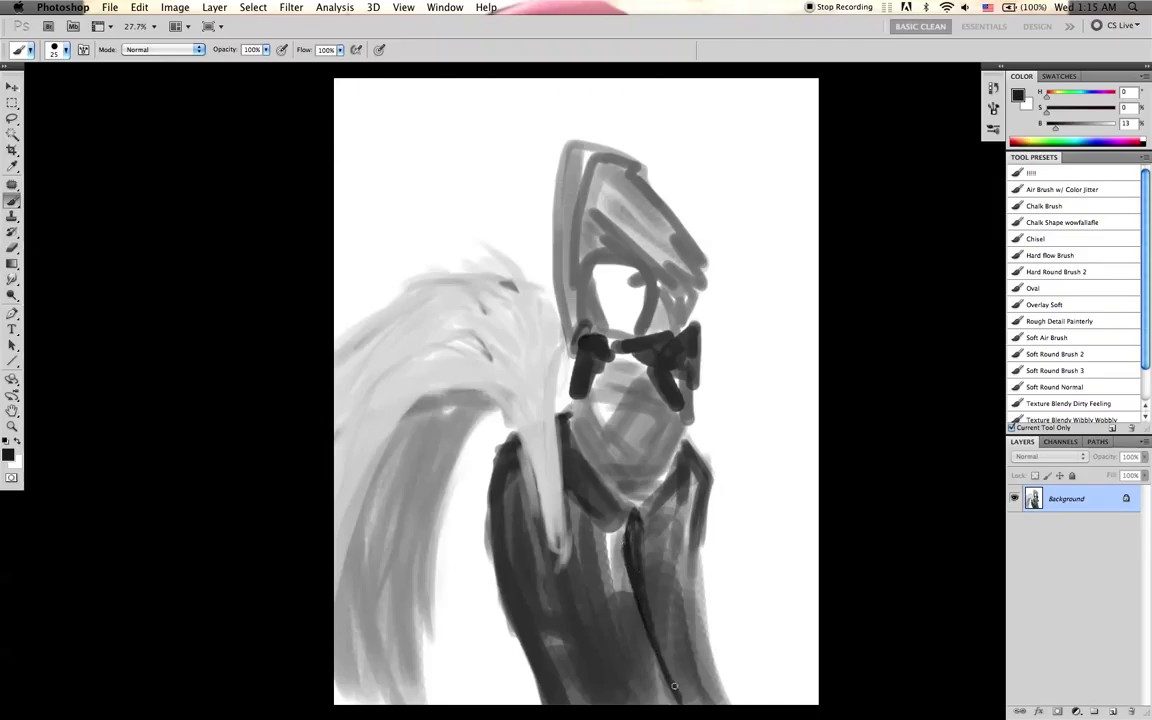
- Flip the canvas back and paint 33% grey beside the lower fold line with a 50 px brush
key("super+shift+h")
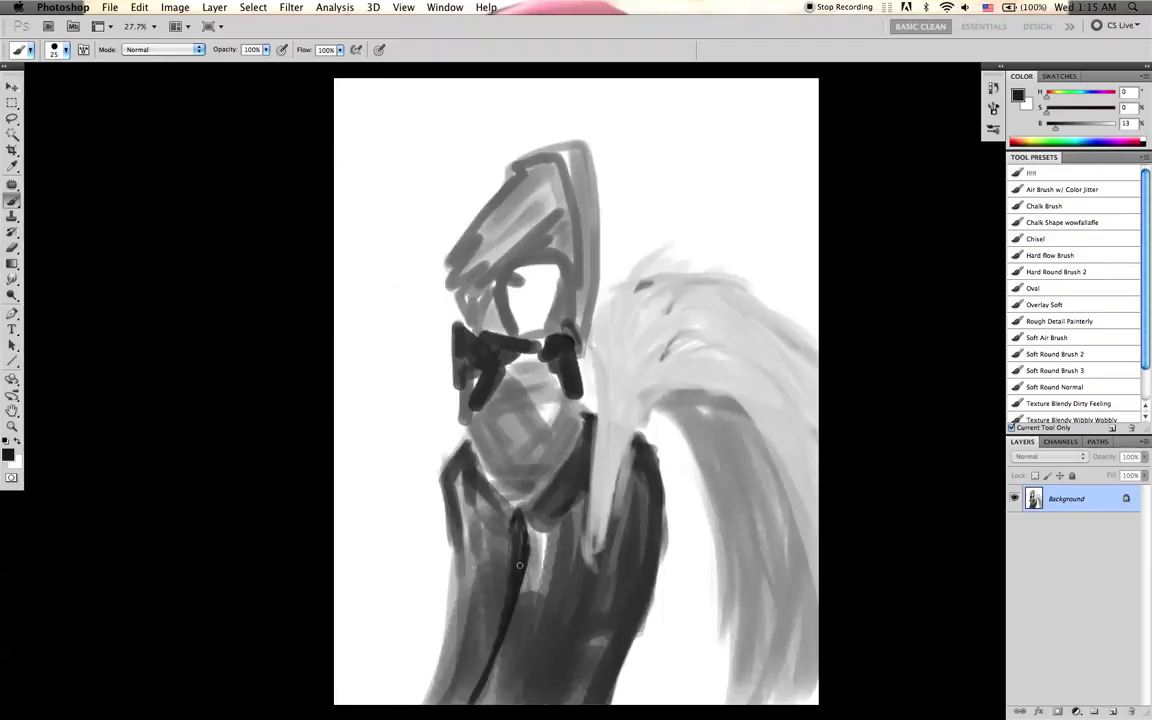
left_click(495, 608, "alt")
key("bracketright")
key("bracketright")
key("bracketright")
key("bracketright")
key("bracketright")
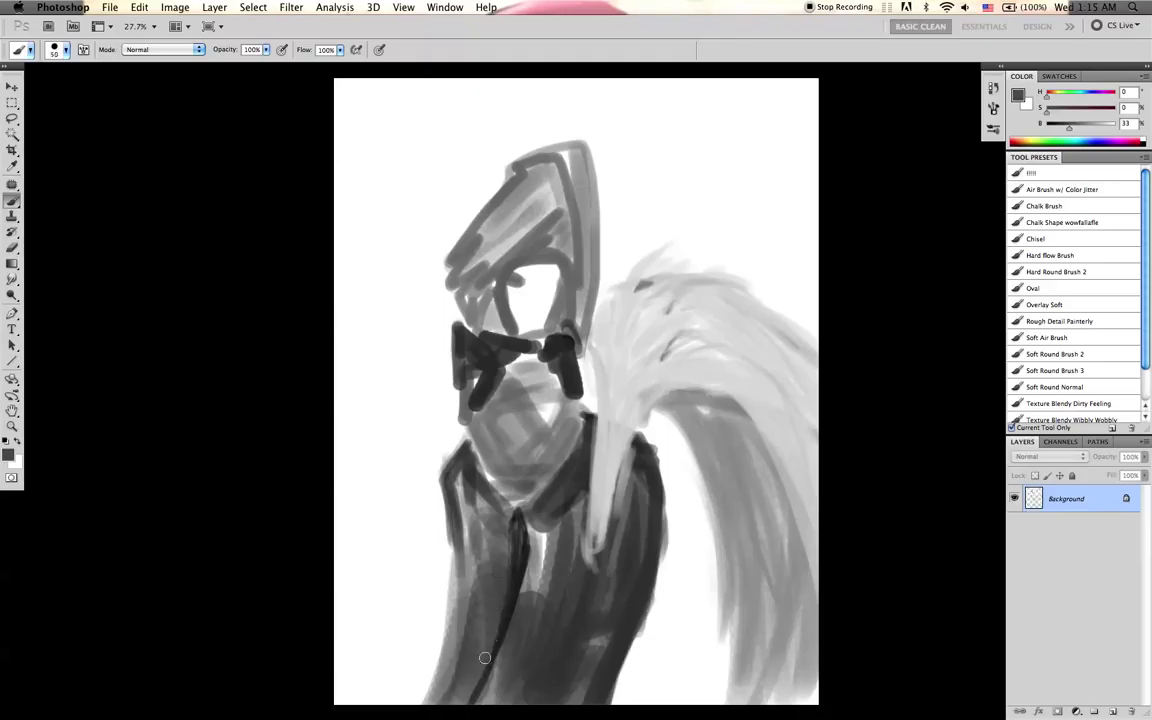
left_click_drag(496, 632, 489, 662)
- Sample 23% grey from the robe and darken the narrow front panel beside the fold line, enlarging the brush to 70 px
left_click(569, 614, "alt")
left_click_drag(505, 559, 496, 638)
left_click_drag(505, 585, 483, 670)
mouse_move(478, 578)
left_mouse_down()
mouse_move(460, 548)
mouse_move(482, 574)
left_mouse_up()
key("]")
key("]")
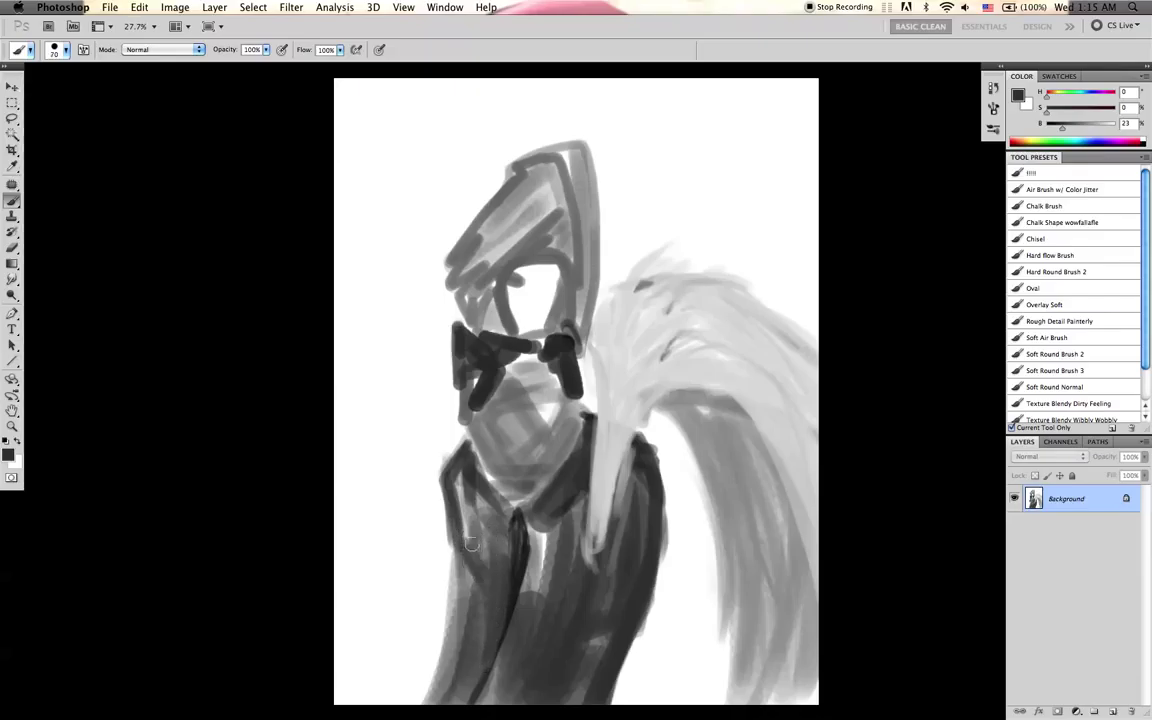
- Smudge the front shoulder's edge and fill its light area with 27% grey strokes at 60 to 70 px
key("r")
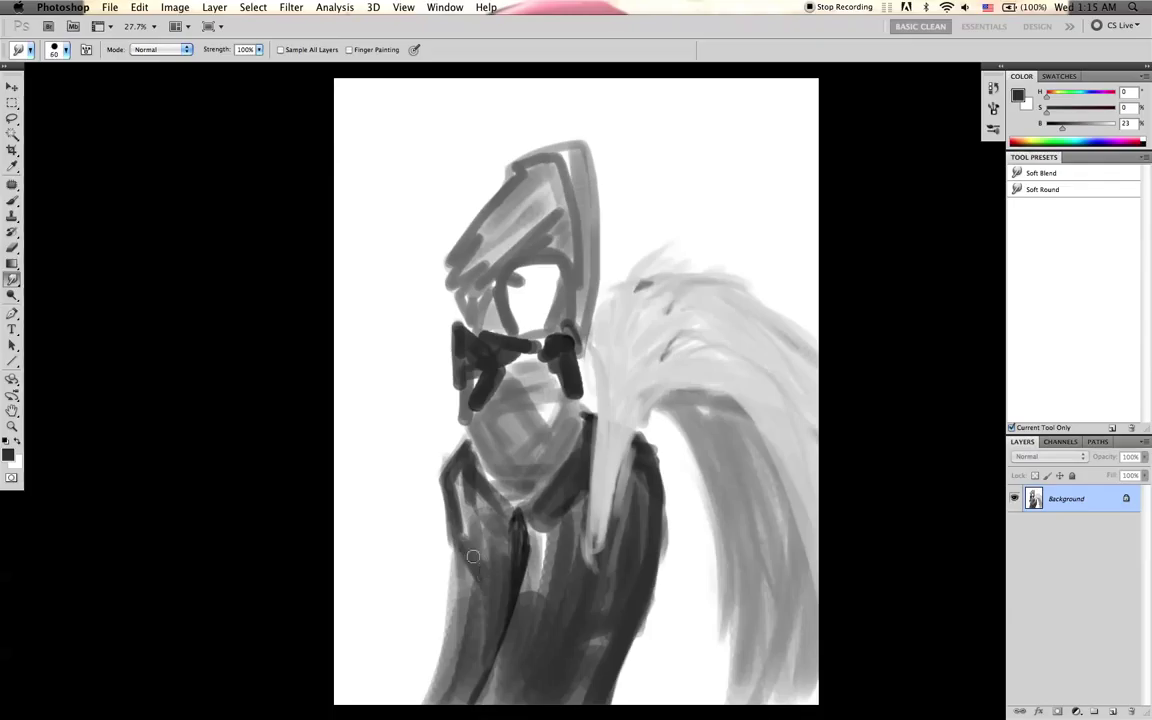
key("b")
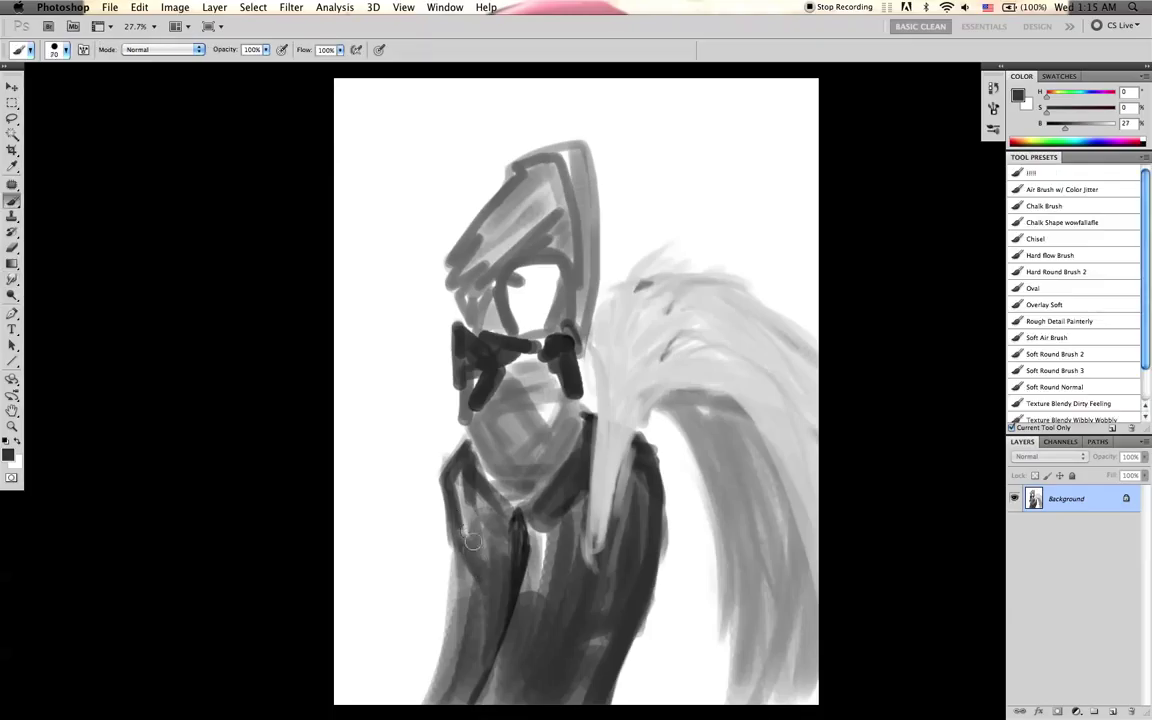
mouse_move(474, 561)
left_mouse_down()
mouse_move(465, 495)
mouse_move(488, 570)
left_mouse_up()
key("[")
key("[")
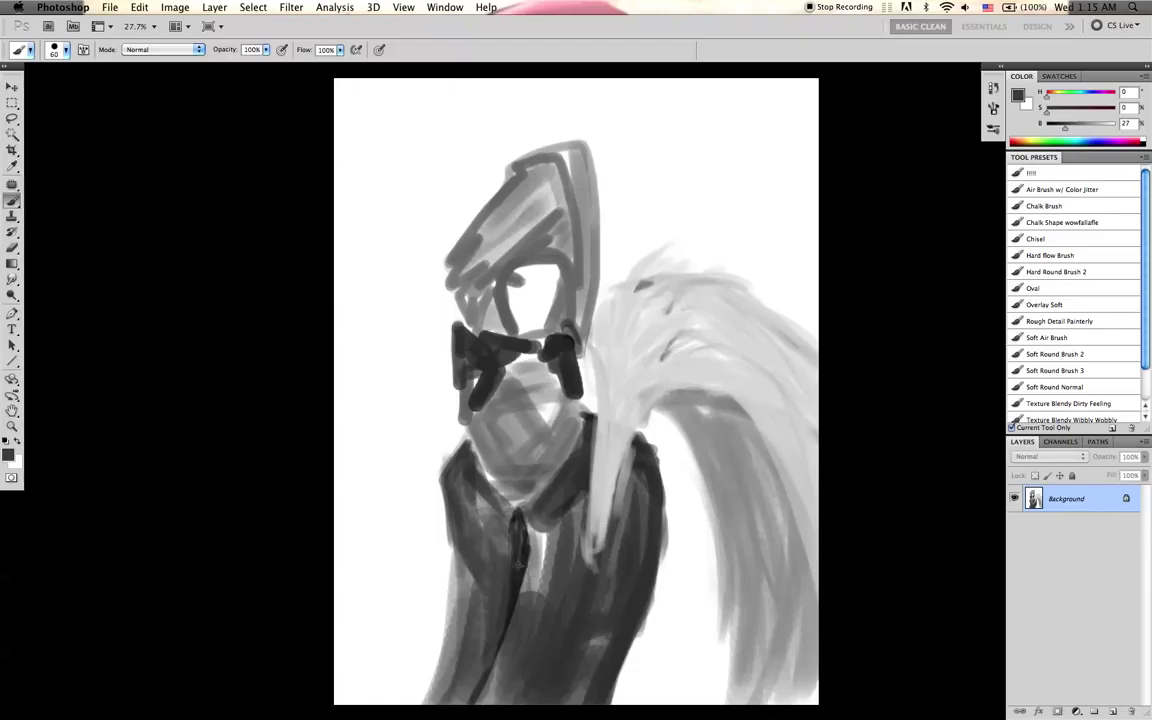
- Sample dark greys from the robe and paint a bent elbow shape along its rear edge
left_click(517, 567, "alt")
key("[")
key("[")
left_click_drag(654, 604, 621, 631)
left_click(641, 604, "alt")
left_click(640, 617, "alt")
mouse_move(645, 613)
left_mouse_down()
mouse_move(657, 514)
mouse_move(645, 617)
left_mouse_up()
- Flip the canvas horizontally and sketch small black facial marks inside the face opening with a fine brush
key("super+shift+h")
key("d")
key("bracketleft")
key("bracketleft")
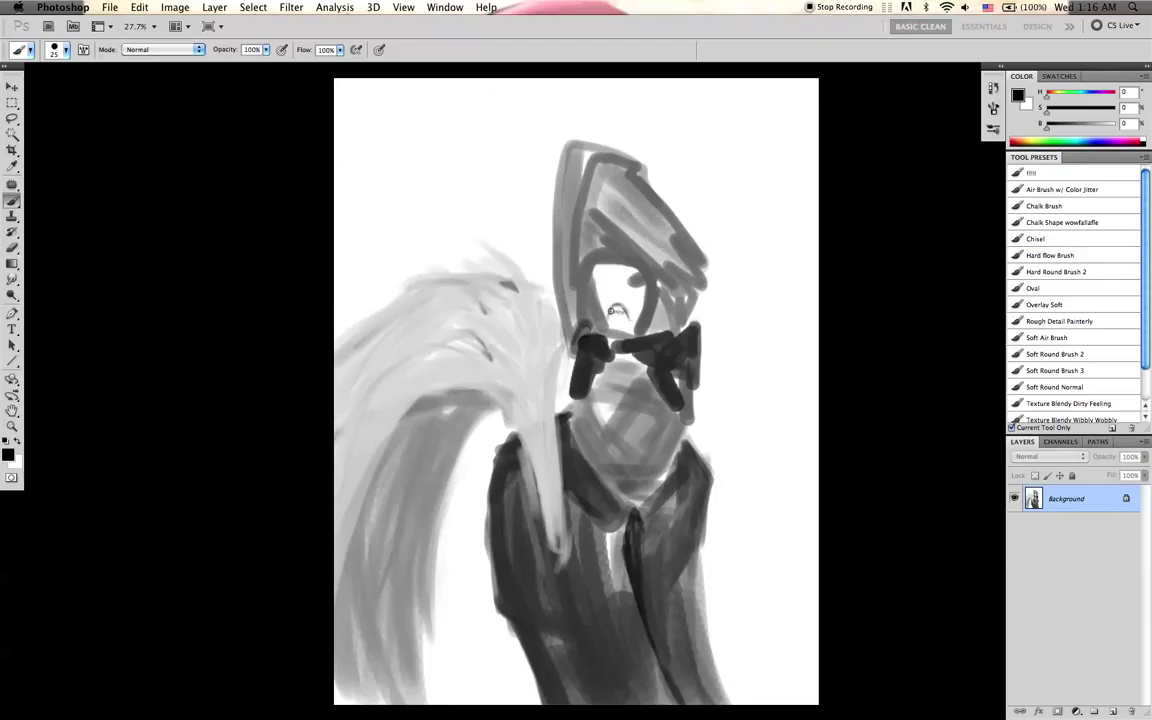
key("bracketleft")
key("bracketleft")
key("bracketright")
key("bracketright")
key("bracketright")
- Flip the canvas back, sample 62% grey and paint a long vertical stroke behind the headdress's rear edge
key("F2")
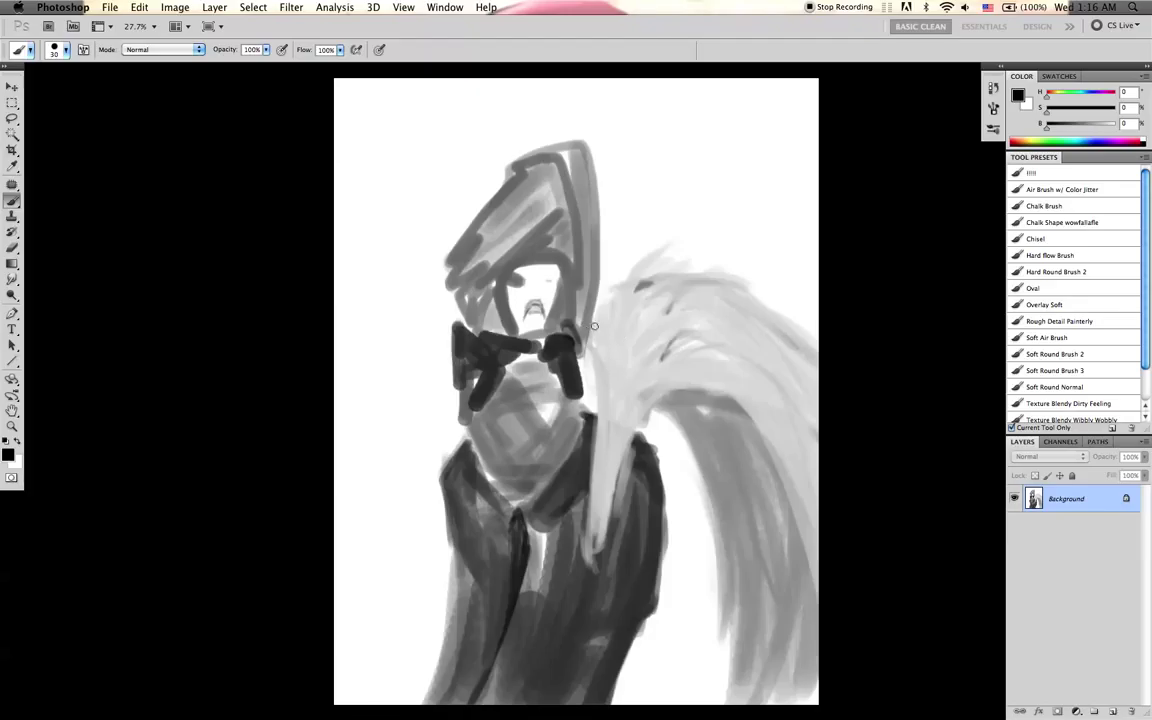
left_click(530, 268, "alt")
key("d")
left_click(512, 148, "alt")
key("bracketleft")
key("bracketleft")
key("bracketleft")
key("bracketright")
key("bracketleft")
left_click_drag(600, 142, 594, 240)
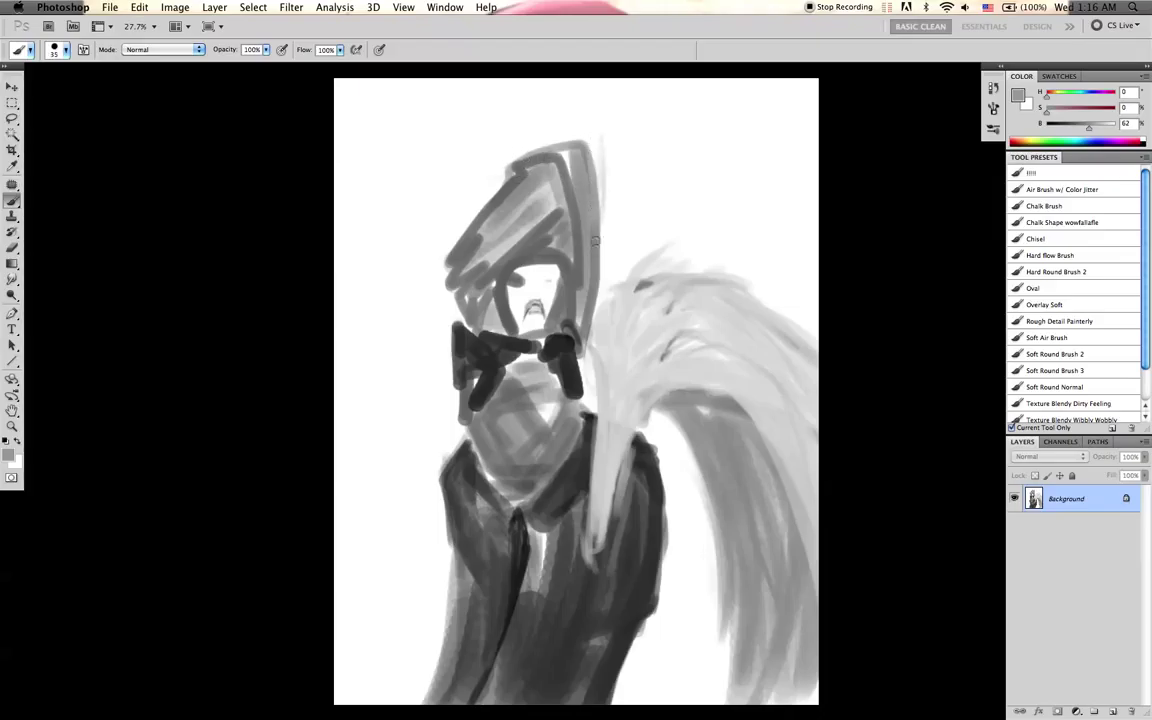
- Build up the pointed tip behind the headdress with another long grey stroke down its rear edge
key("bracketright")
key("bracketleft")
key("bracketleft")
left_click_drag(594, 129, 596, 217)
key("bracketright")
- Sample greys from the collar and headdress and extend the band's lower edge toward the headdress's rear, varying the brush size
key("d")
key("bracketleft")
key("bracketleft")
key("bracketleft")
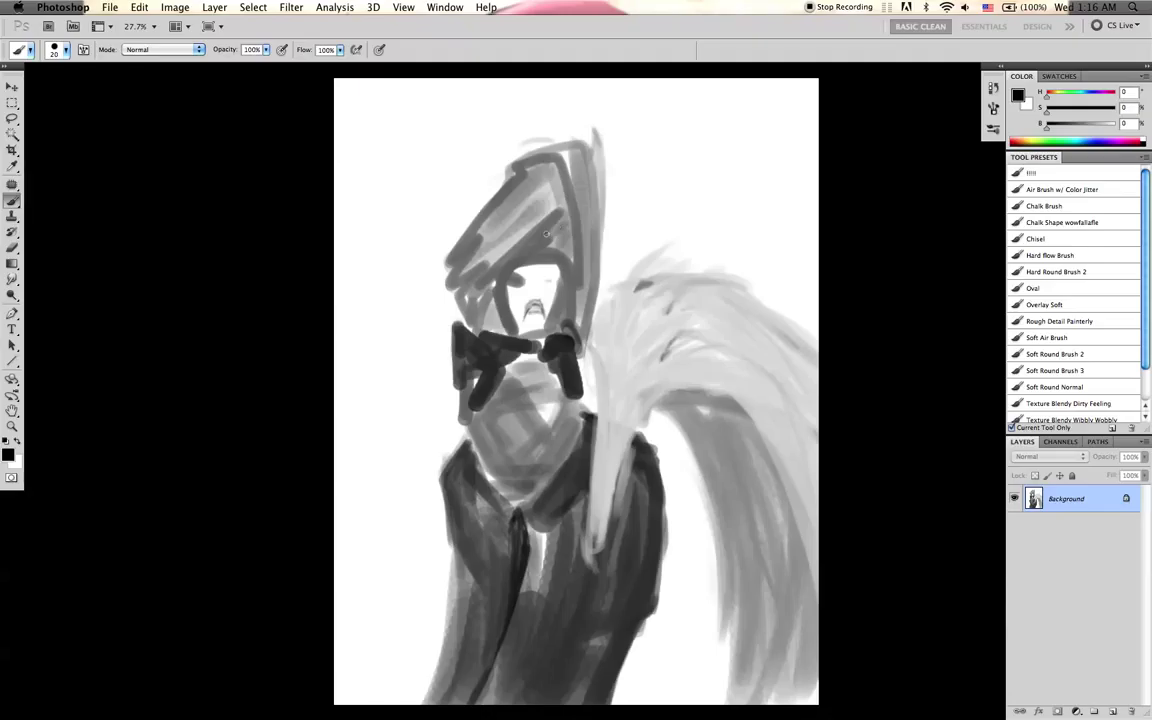
left_click(515, 342, "alt")
left_click(505, 197, "alt")
key("bracketright")
key("bracketright")
key("bracketright")
left_click(554, 229, "alt")
key("bracketleft")
key("bracketleft")
key("bracketleft")
key("bracketleft")
key("bracketright")
key("bracketright")
- Sample greys around the band's rear end and paint over it in 48% grey with a 50 px brush
left_click(572, 204, "alt")
key("bracketright")
key("bracketright")
key("bracketright")
left_click(562, 200, "alt")
left_click(566, 189, "alt")
left_click(566, 189, "alt")
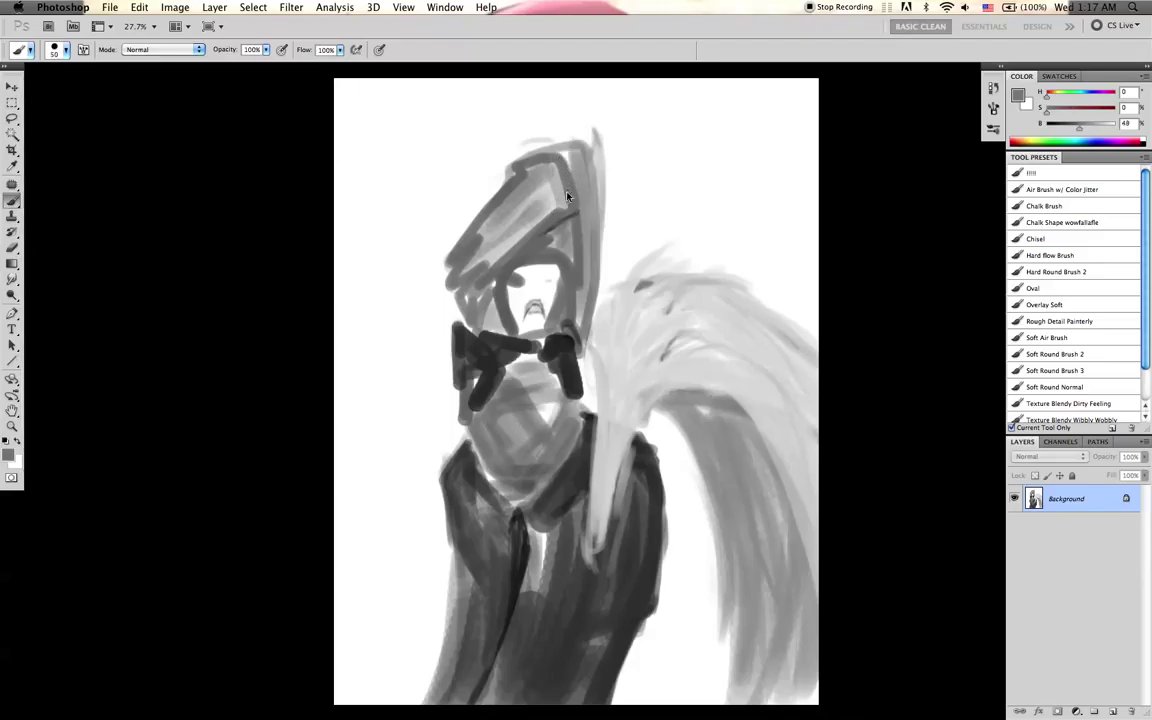
- Sample light greys and soften the headdress's light panel above the band, reducing the brush to 45 px
key("bracketright")
key("bracketright")
left_click(559, 206, "alt")
mouse_move(558, 208)
left_mouse_down()
mouse_move(513, 249)
mouse_move(563, 207)
mouse_move(535, 228)
left_mouse_up()
key("bracketleft")
key("bracketleft")
key("bracketleft")
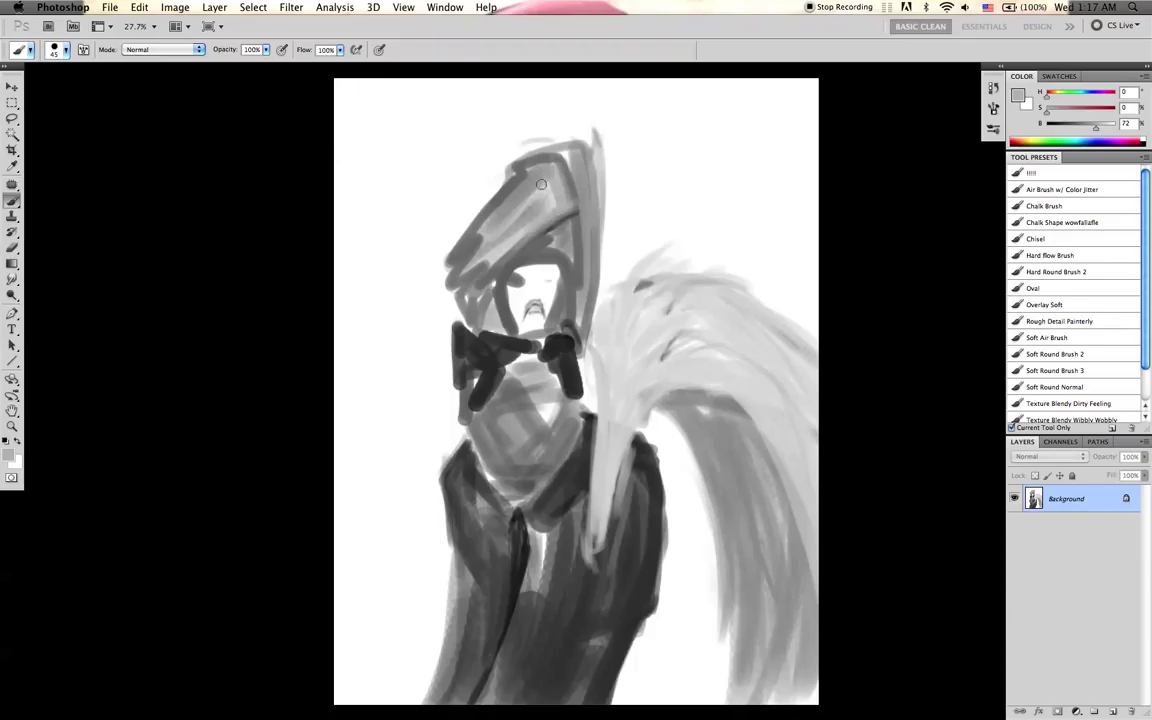
- Flip the canvas horizontally and darken the band's rear corner and the headdress strip above it with sampled greys
key("super+shift+h")
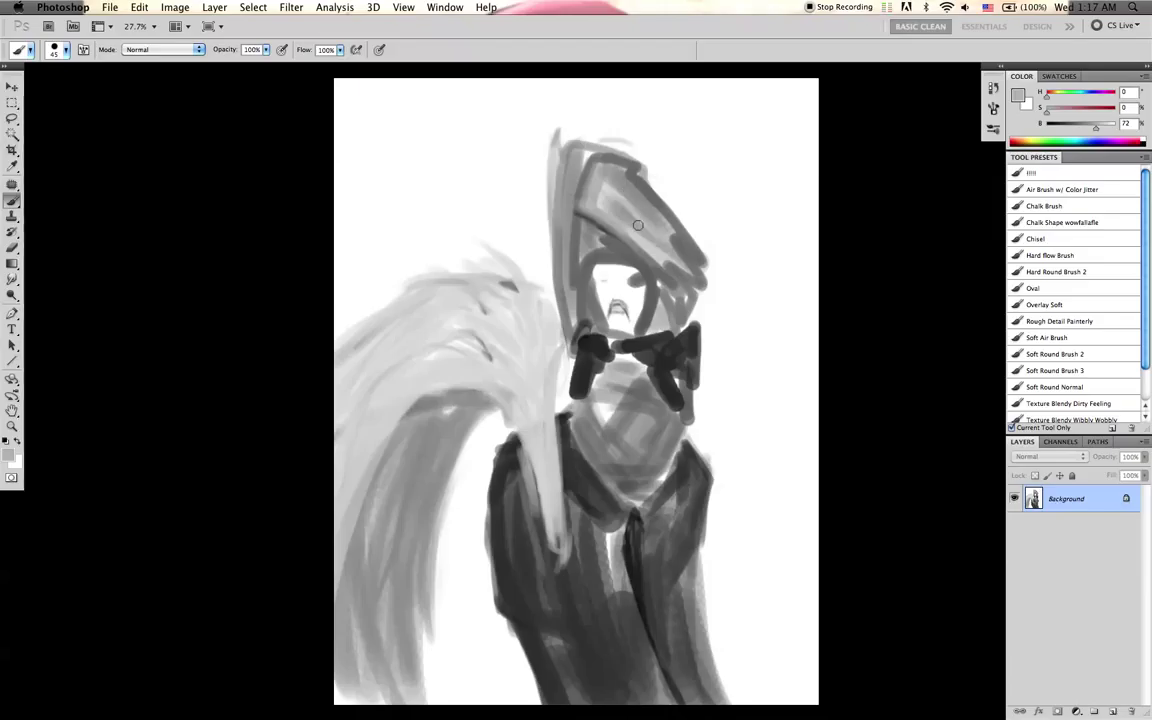
left_click(579, 222, "alt")
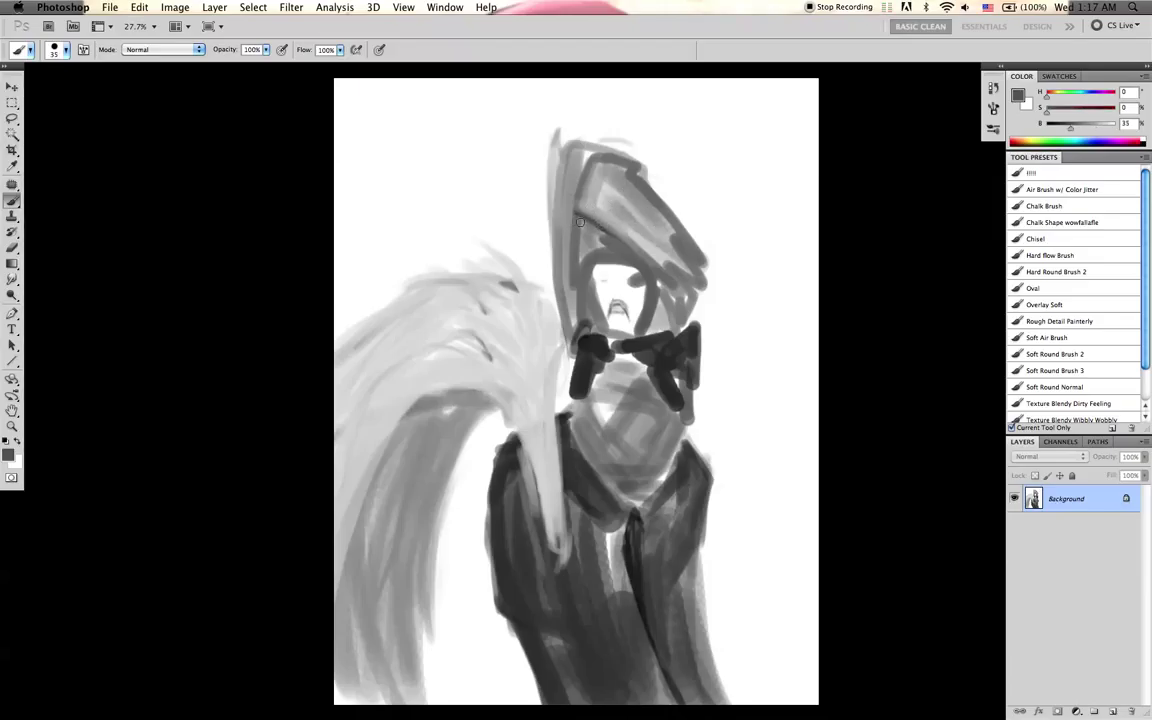
key("d")
key("bracketright")
left_click(579, 220, "alt")
key("bracketright")
left_click(587, 233, "alt")
left_click(578, 199, "alt")
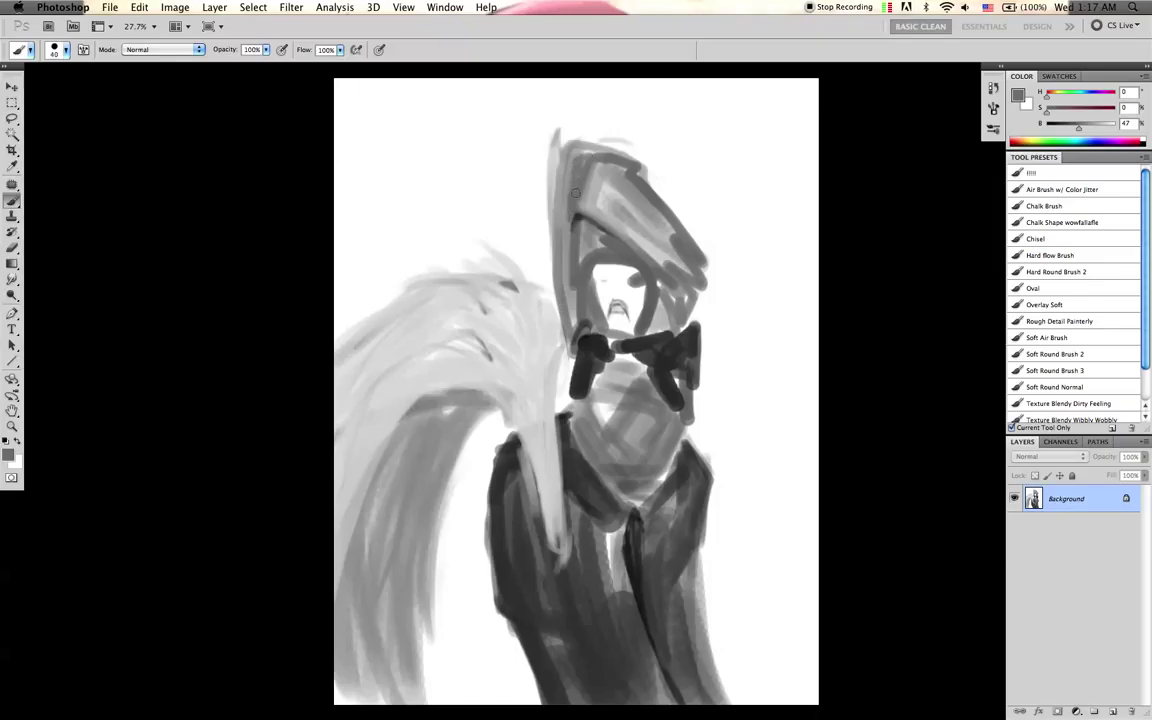
- Sample grey from the headdress's upper outline and shade the top of the light panel with larger brush strokes
left_click(592, 157, "alt")
key("bracketright")
left_click_drag(604, 162, 588, 172)
left_click_drag(597, 187, 601, 172)
key("bracketright")
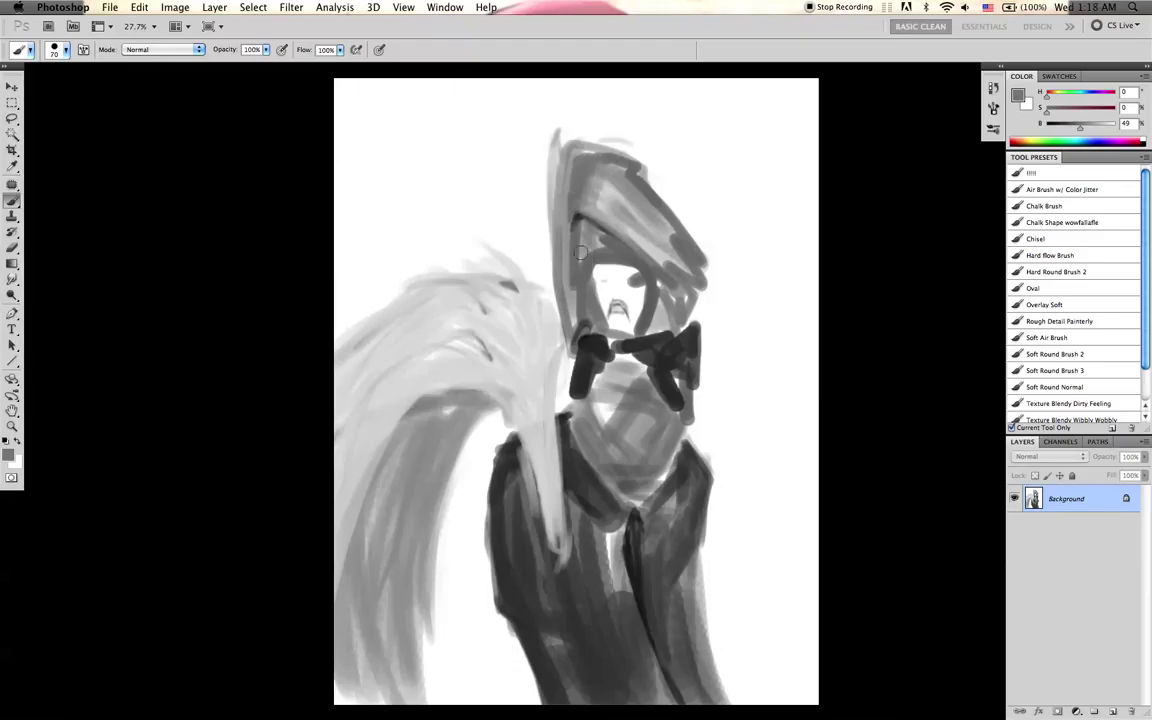
- Sample a 21% dark grey and outline the upper rim of the face opening with a very small brush
key("bracketleft")
left_click(577, 245, "alt")
key("bracketleft")
key("bracketleft")
key("bracketleft")
key("bracketleft")
key("bracketleft")
key("bracketleft")
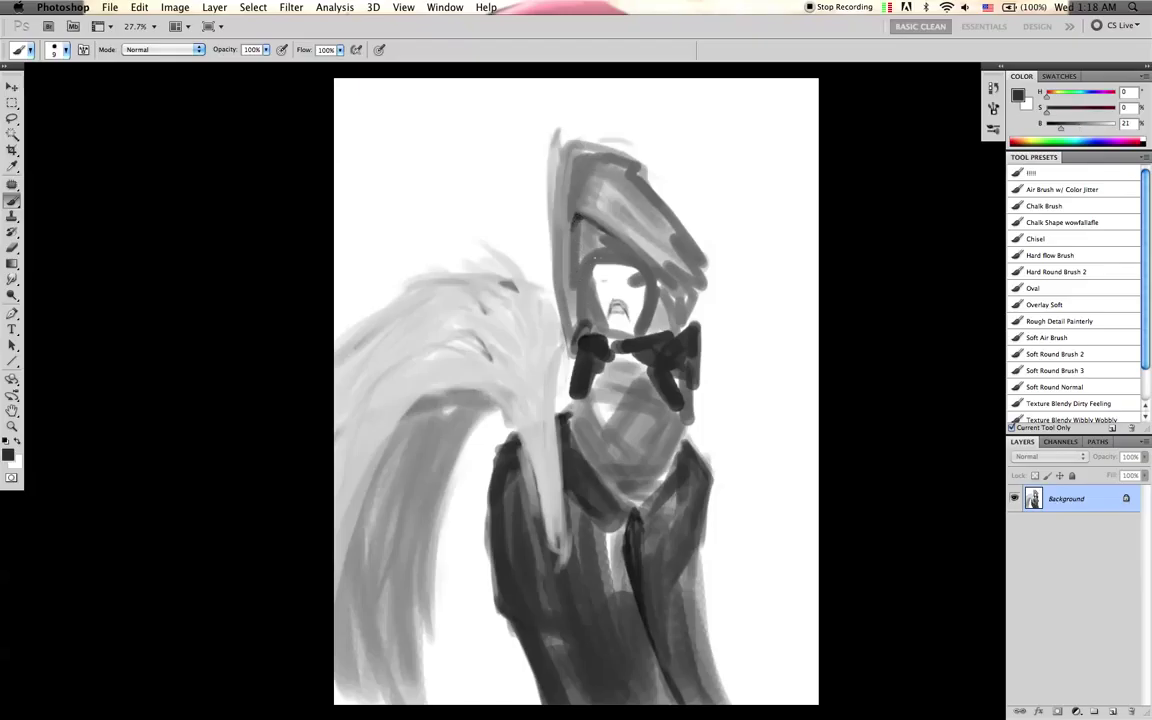
key("bracketright")
left_click_drag(590, 260, 582, 279)
- Reinforce the rim above the face with the collar's dark grey, and cover the inner headdress beneath the band in sampled greys
left_click(640, 344, "alt")
key("bracketright")
key("bracketleft")
key("bracketleft")
left_click(594, 243, "alt")
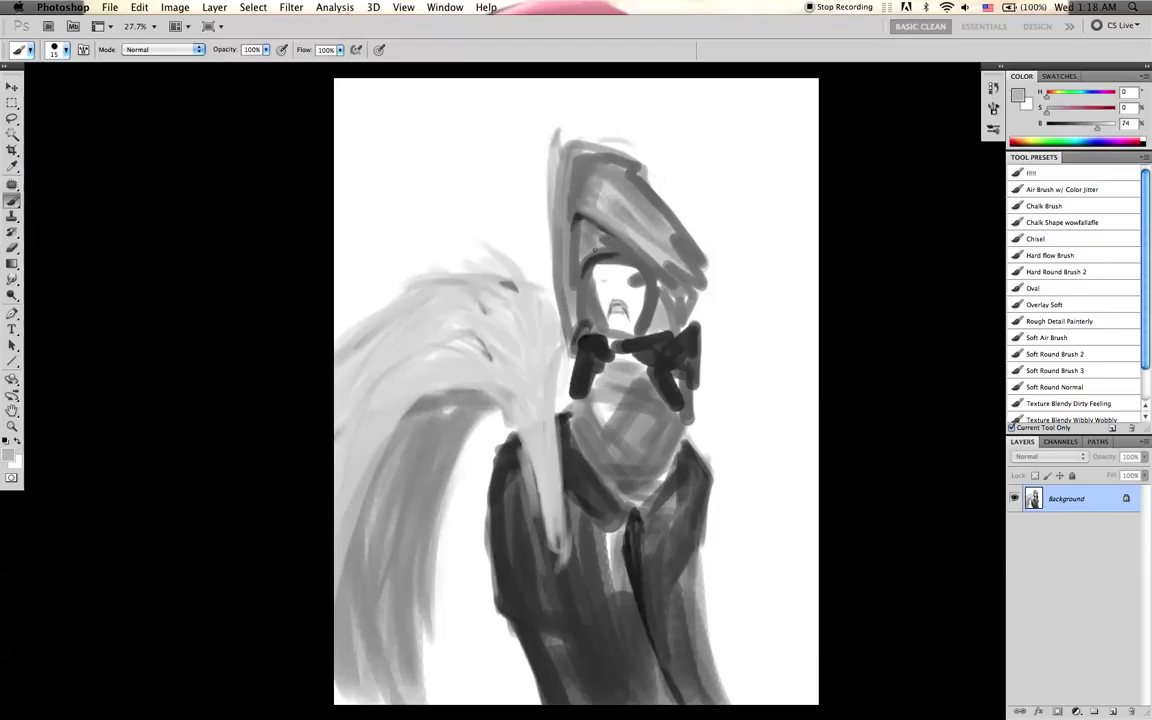
left_click(595, 213, "alt")
left_click(587, 234, "alt")
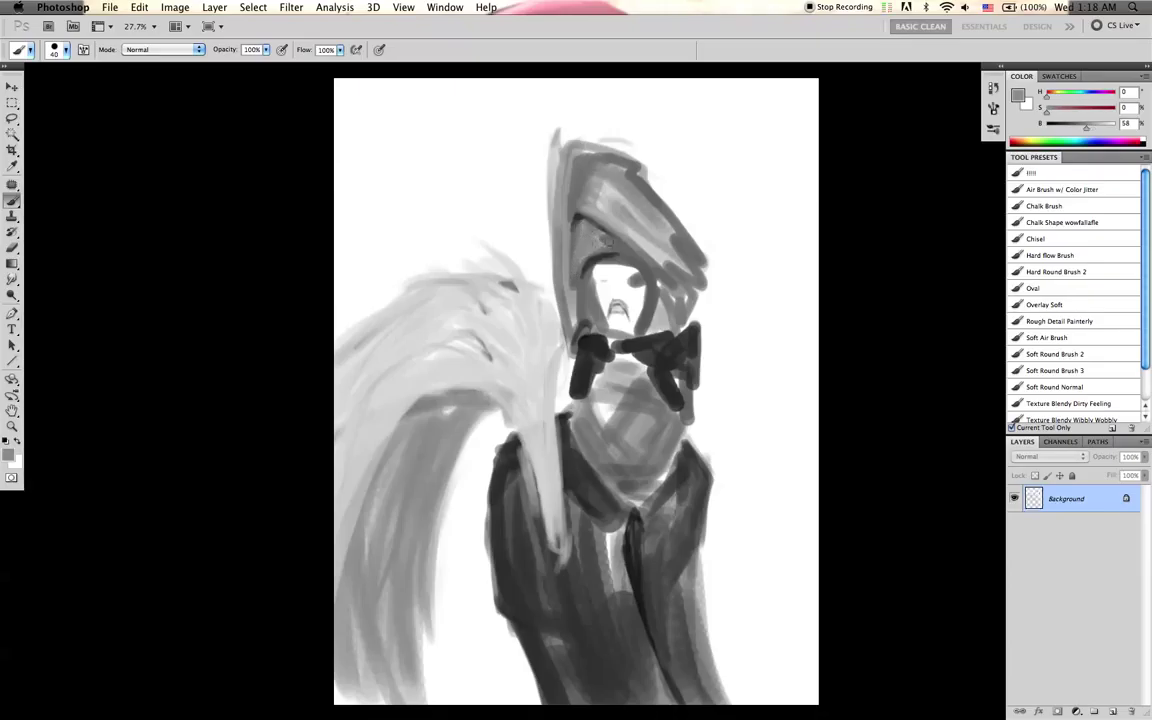
- Sample 75% and 65% greys and smooth the inner headdress above the forehead with a 15 to 20 px brush
left_click(604, 212, "alt")
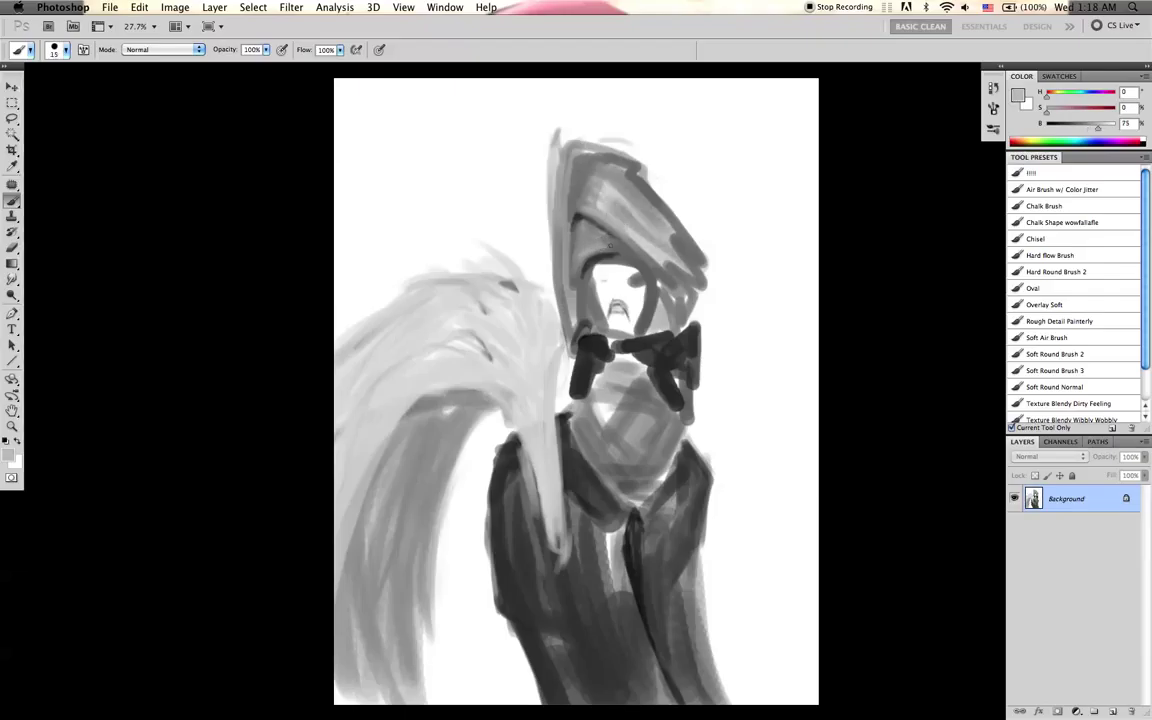
left_click(641, 240, "alt")
left_click(536, 180, "alt")
key("bracketright")
key("bracketright")
key("bracketright")
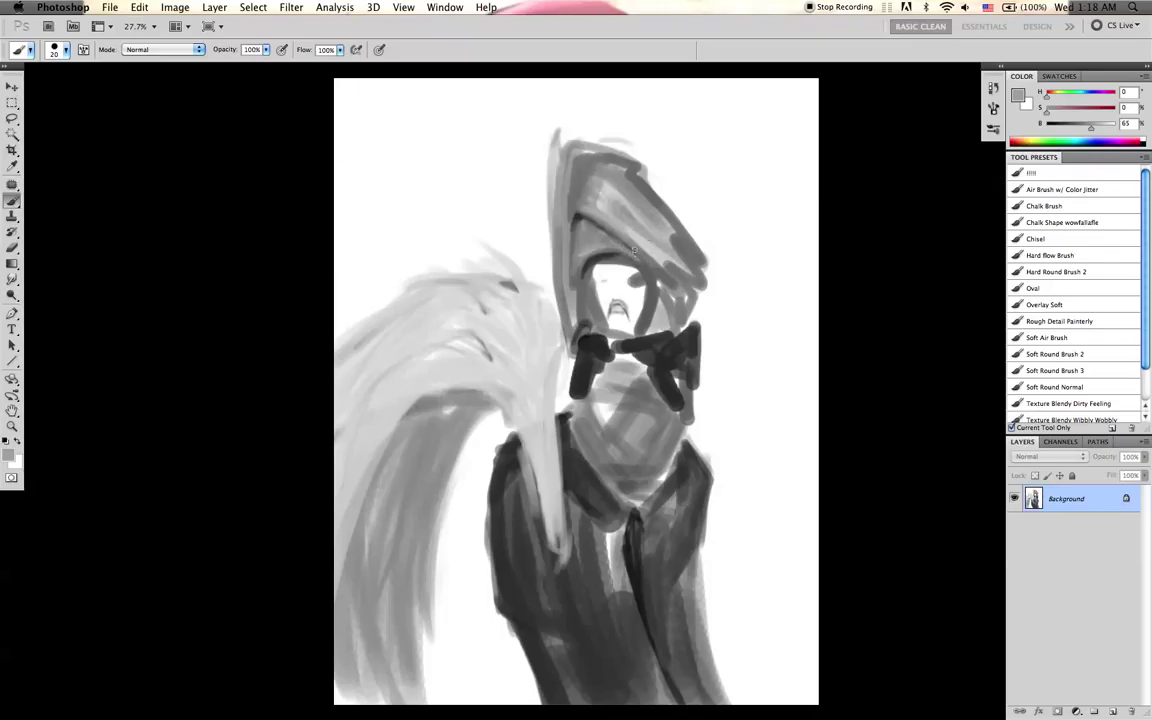
- Sample a mid grey from the headdress's upper panel and blend the panel's tones with a brush of about 40 px
left_click(594, 183, "alt")
key("bracketright")
key("bracketright")
key("bracketright")
key("bracketright")
key("bracketright")
key("bracketright")
key("bracketleft")
key("bracketleft")
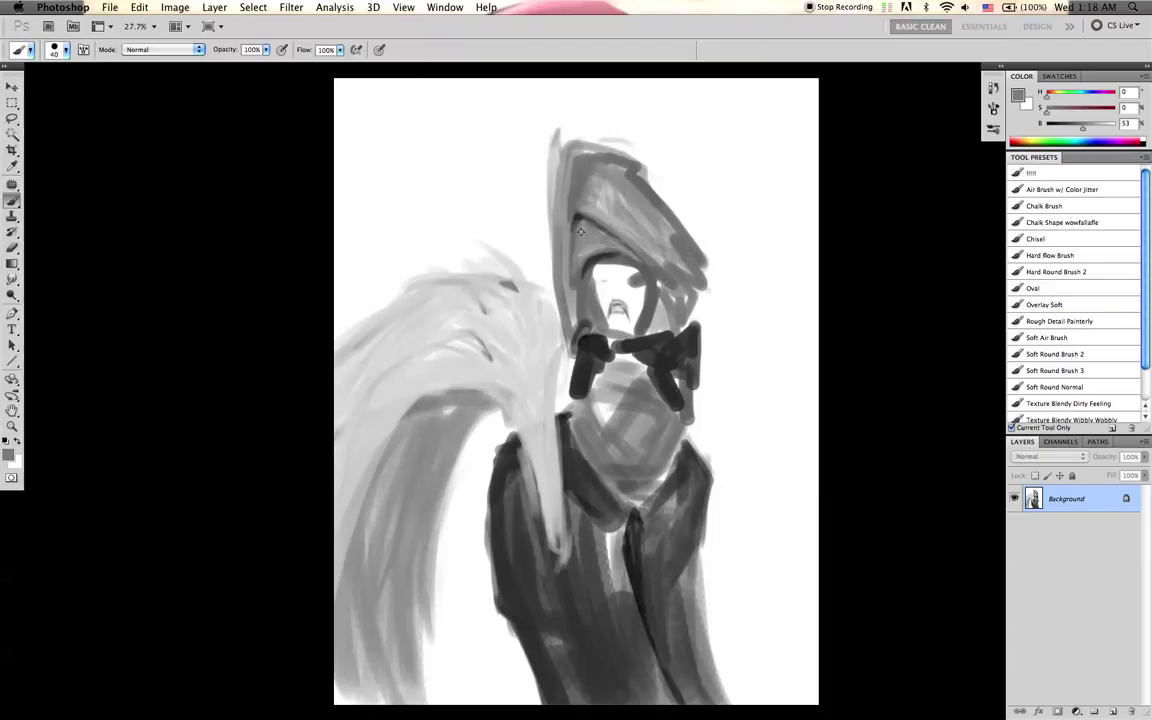
- Shade the hollow beneath the headdress's rear edge with sampled greys at 40 px, and add black accents at 25 px
left_click(606, 262, "alt")
left_click(666, 281, "alt")
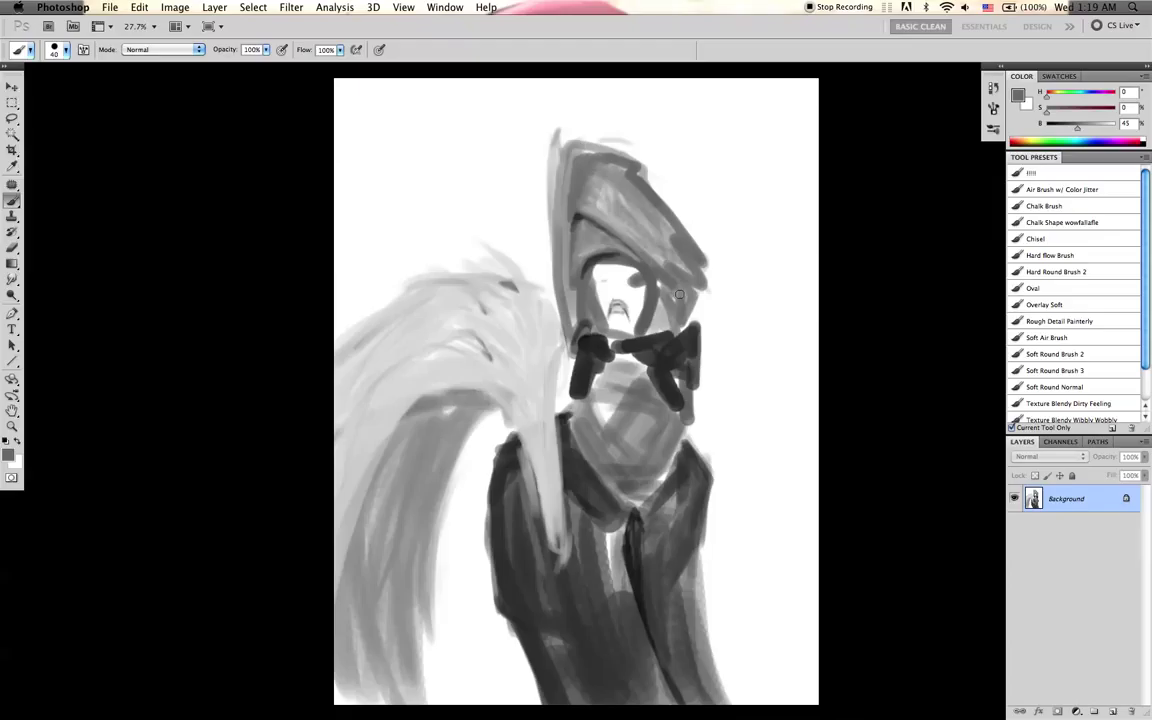
left_click(683, 318, "alt")
key("d")
key("[")
key("bracketleft")
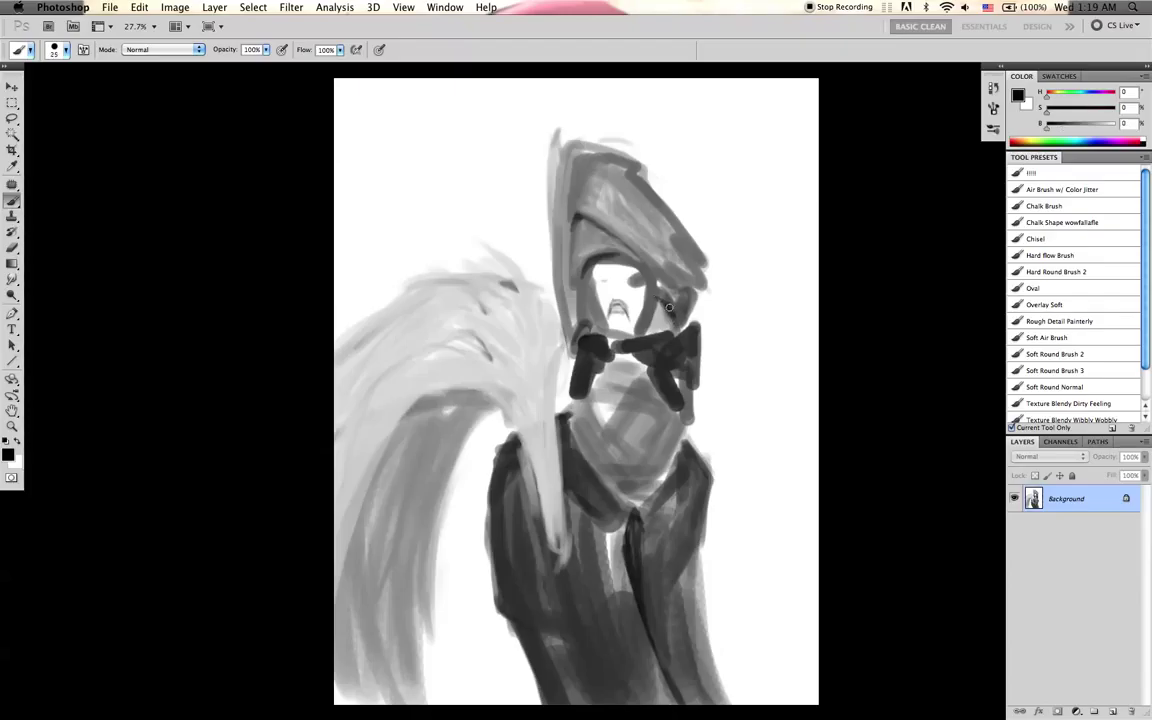
left_click_drag(662, 302, 674, 316)
- Sample greys around the band's rear corner and paint the corner into the headdress, ending with 59% grey at 45 px
left_click(694, 266, "alt")
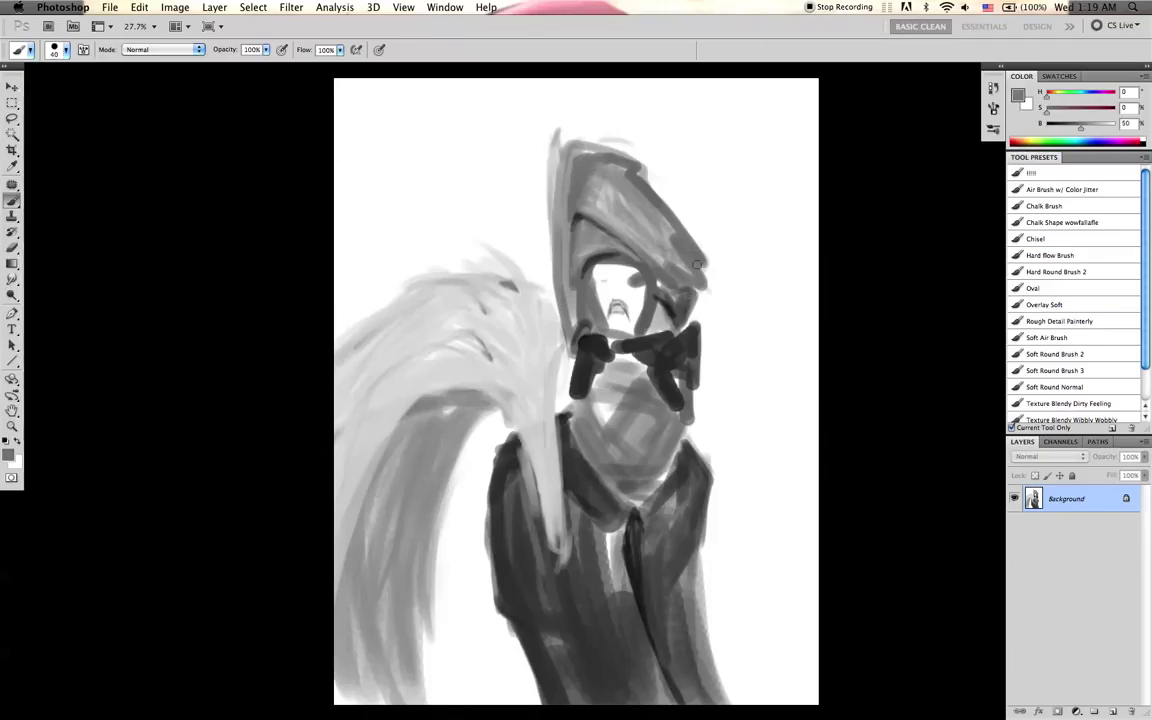
left_click(686, 272, "alt")
key("bracketleft")
left_click_drag(682, 247, 704, 282)
left_click(668, 258, "alt")
key("bracketright")
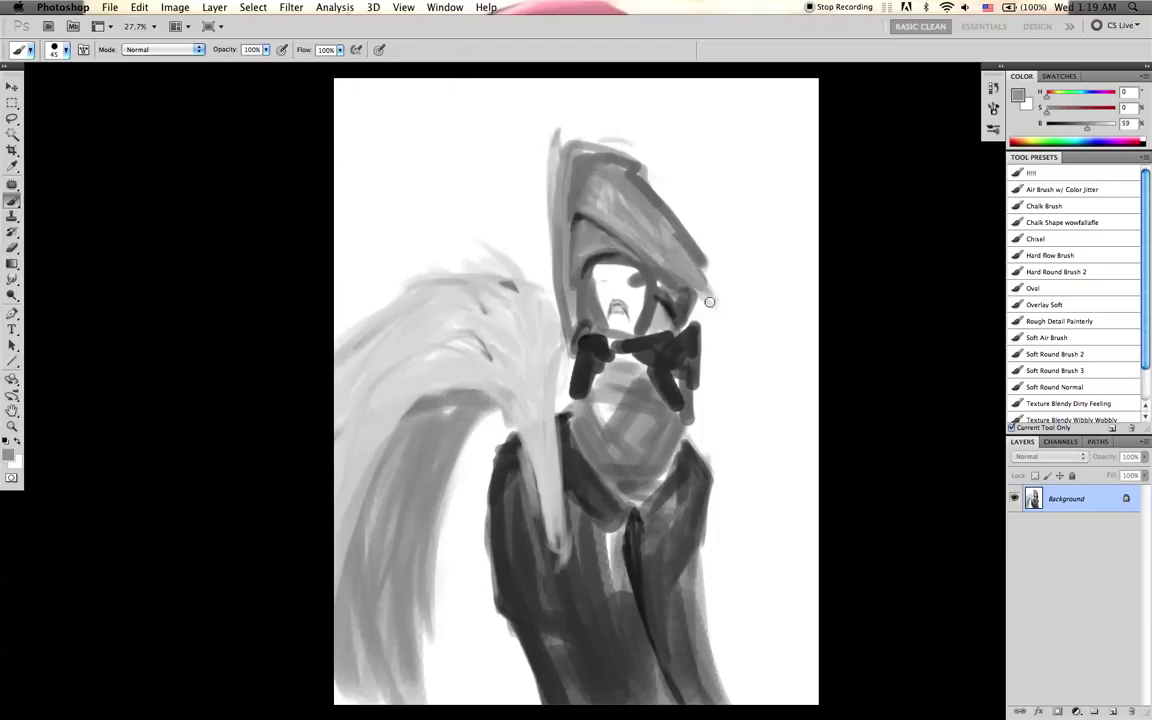
- Extend the headdress's rear tip downward in 59% grey and block in the first strokes of a trailing tassel
left_click_drag(717, 309, 677, 245)
left_click_drag(712, 316, 751, 352)
left_click_drag(714, 317, 777, 382)
key("bracketleft")
key("bracketleft")
key("bracketleft")
- Draw thin flaring hairs out from the tassel at the headdress's rear tip, reducing the brush for finer strands
left_click_drag(716, 331, 754, 352)
key("bracketleft")
key("bracketleft")
left_click_drag(717, 326, 805, 336)
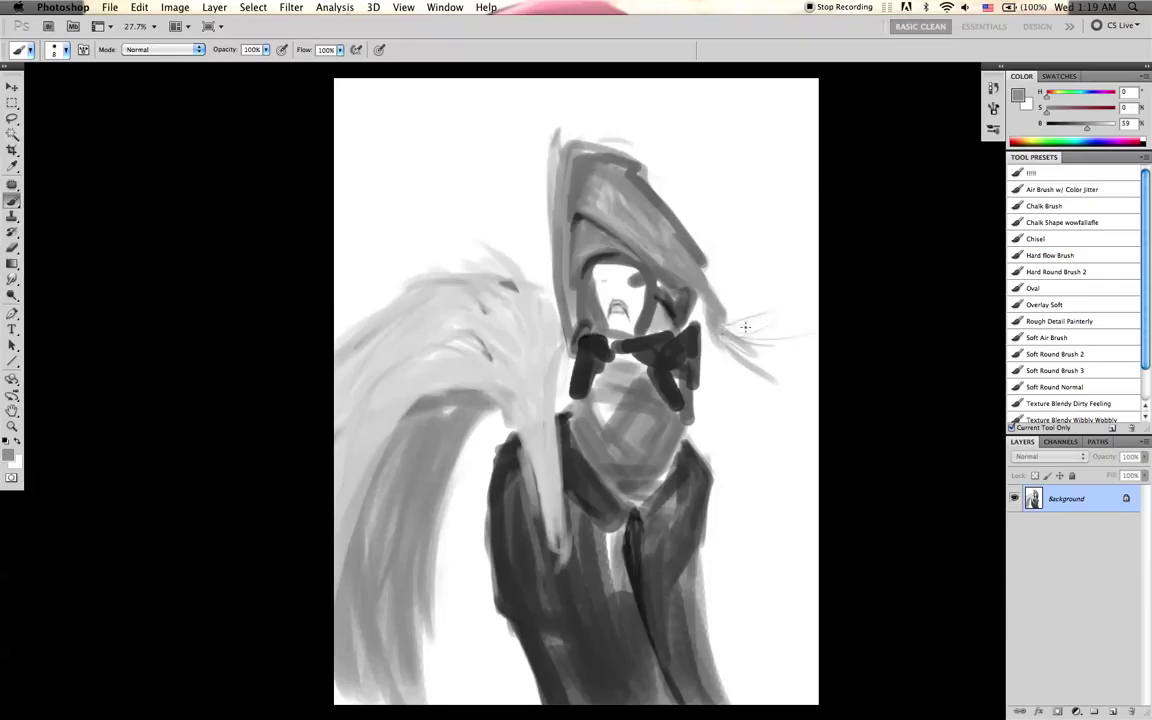
mouse_move(722, 321)
left_mouse_down()
mouse_move(816, 296)
mouse_move(814, 365)
left_mouse_up()
- Thin and clean the dark sloping outline of the headdress's rear edge with sampled greys of 58% and 63%
key("d")
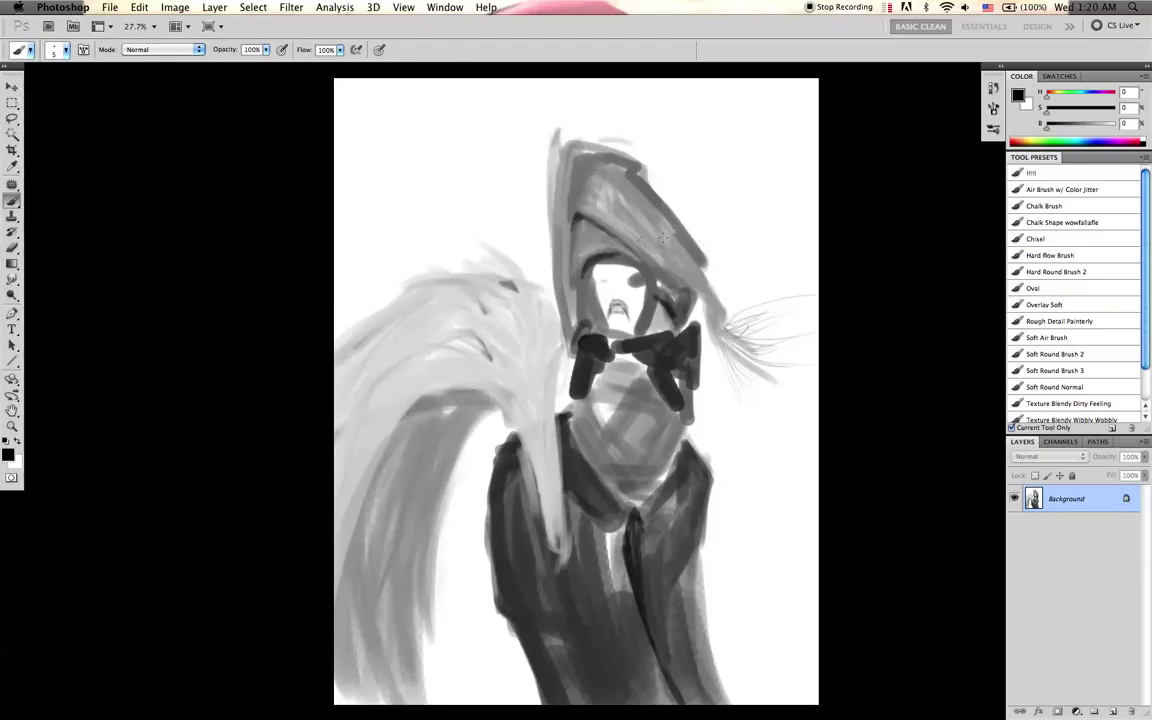
left_click(582, 215, "alt")
key("bracketright")
key("bracketright")
left_click(600, 213, "alt")
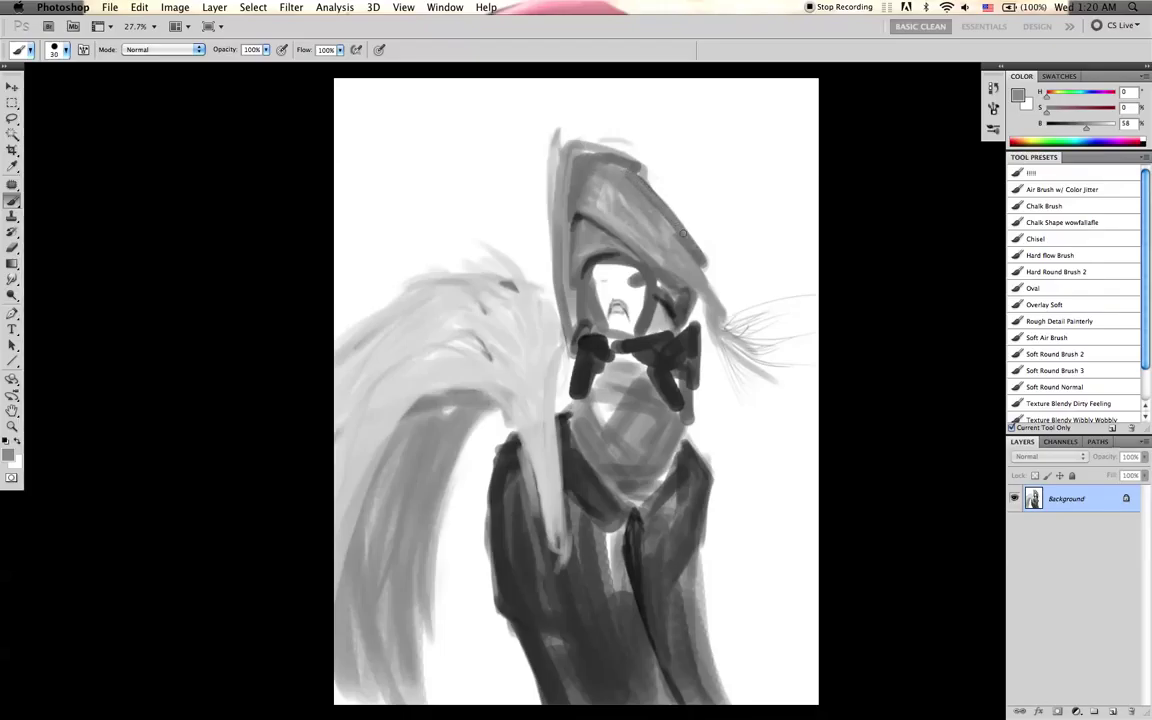
left_click_drag(698, 254, 699, 256)
left_click(654, 171, "alt")
left_click_drag(643, 176, 690, 242)
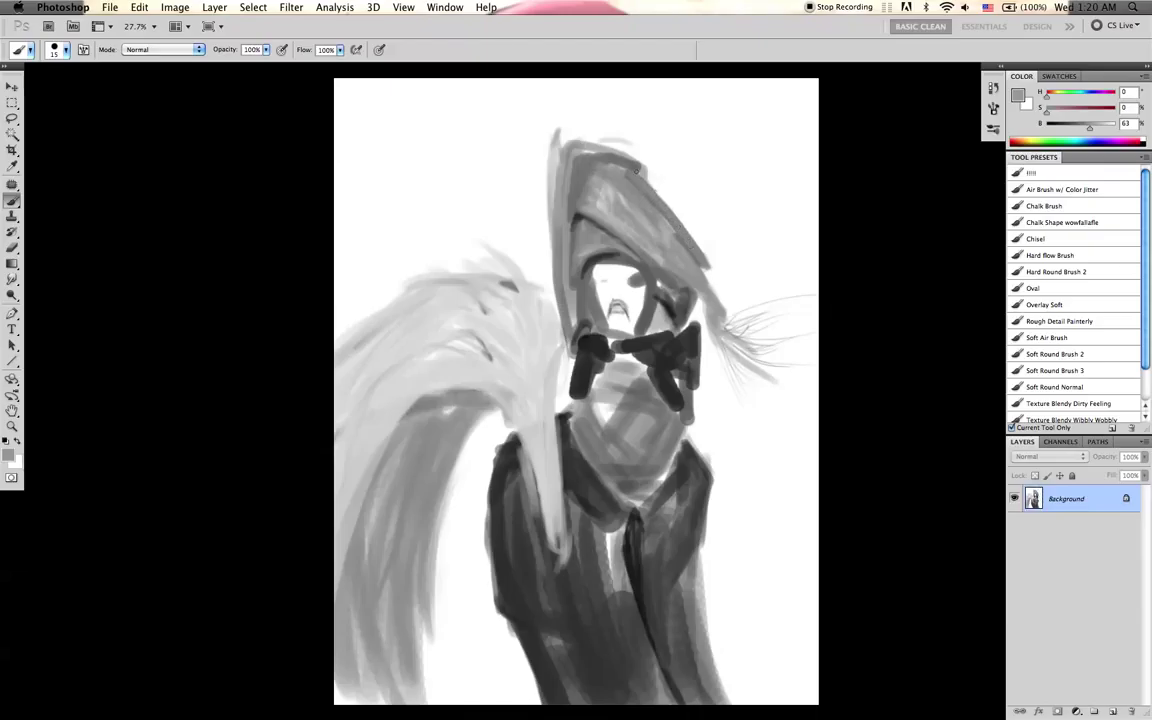
- Darken the underside of the headdress's top edge with 47% and 29% sampled greys
left_click(617, 172, "alt")
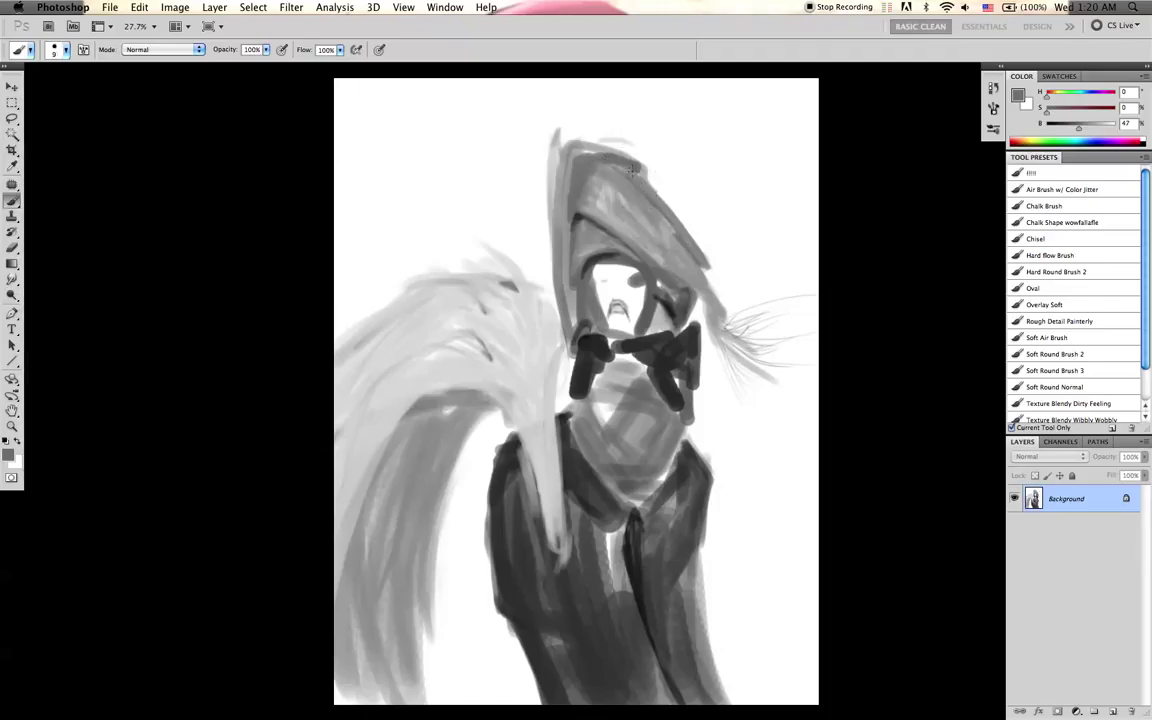
left_click(643, 193, "alt")
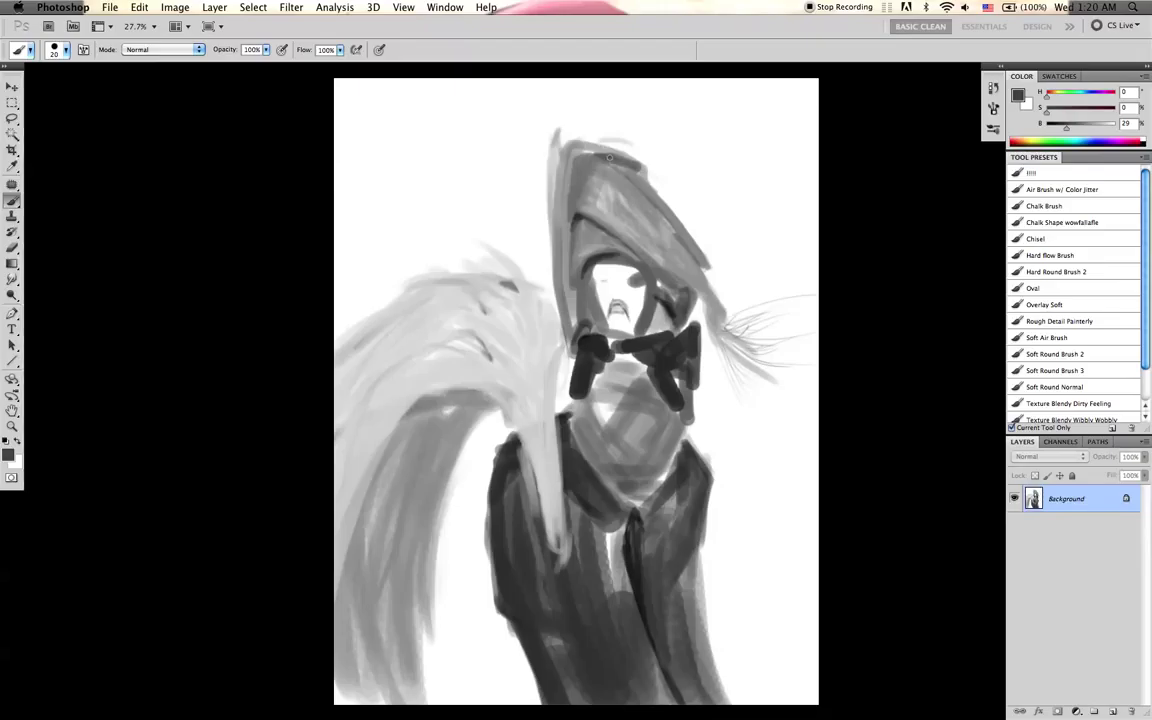
left_click_drag(607, 153, 613, 162)
- Paint long black hair strokes down the plume-side edge of the face to the collar
key("d")
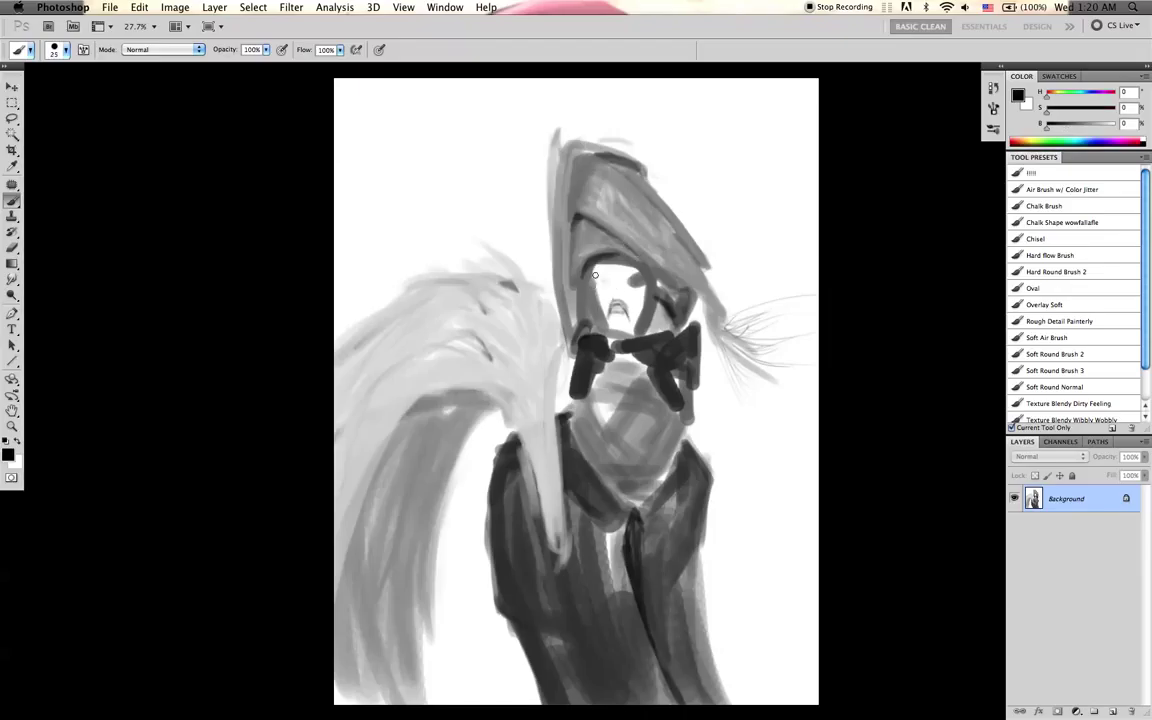
key("bracketleft")
left_click_drag(597, 266, 604, 335)
mouse_move(597, 263)
left_mouse_down()
mouse_move(580, 310)
mouse_move(577, 396)
left_mouse_up()
left_click_drag(603, 274, 592, 298)
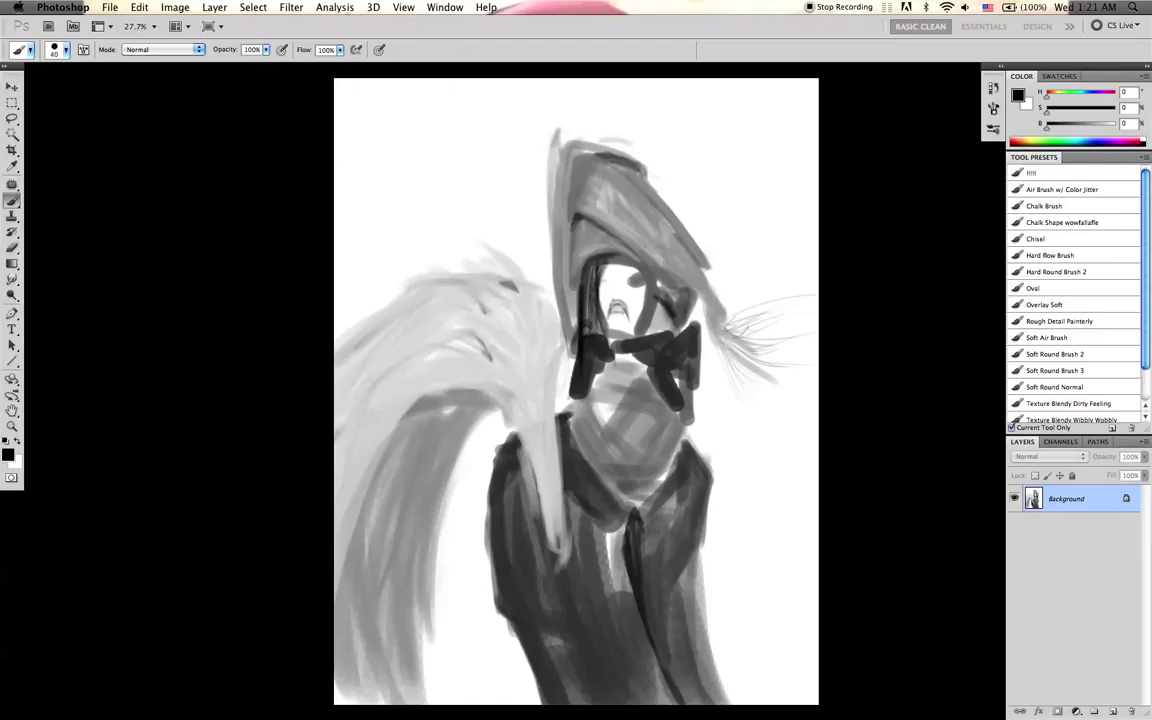
left_click(596, 283, "alt")
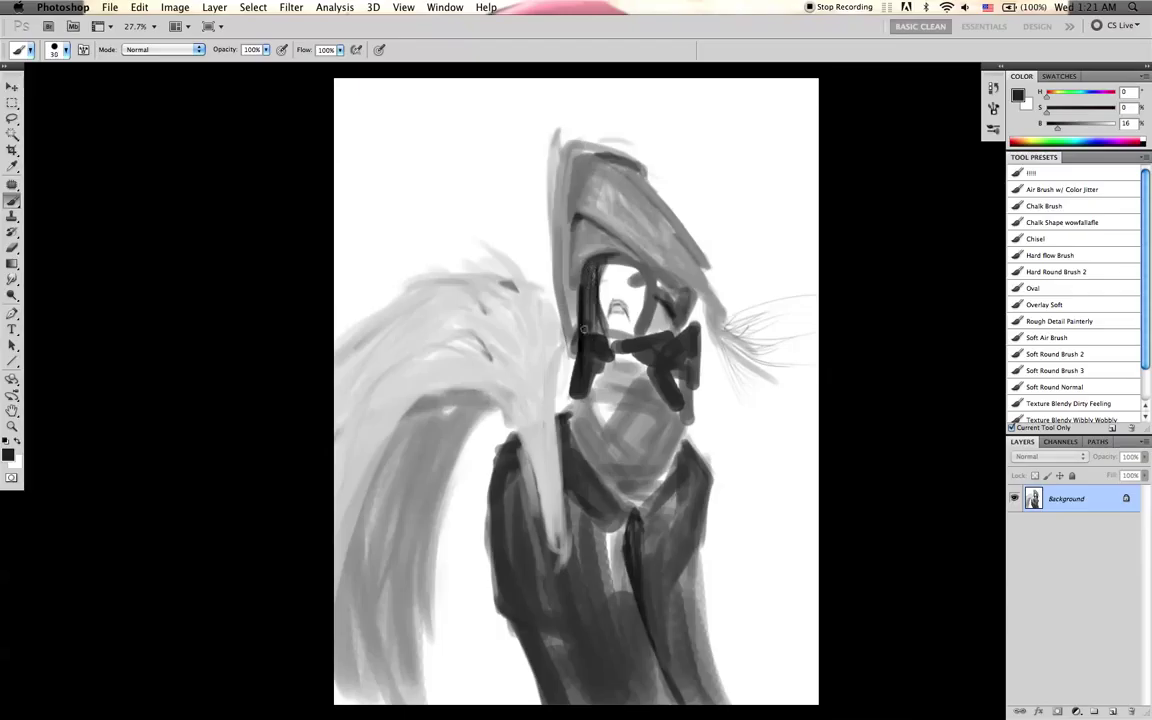
- Add dark hair strands on both sides of the face in 12% grey, varying the brush between 15 and 30 px
left_click(584, 291, "alt")
key("bracketleft")
key("bracketright")
key("bracketright")
key("bracketright")
key("bracketleft")
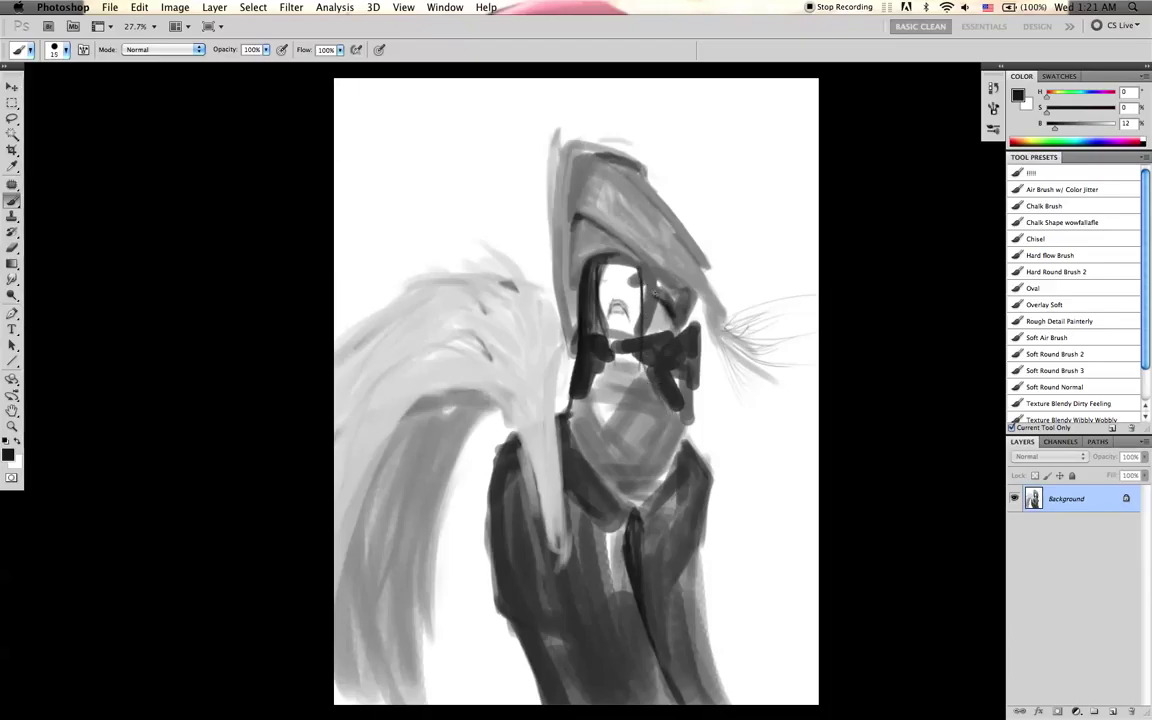
key("bracketright")
mouse_move(592, 277)
left_mouse_down()
mouse_move(584, 314)
mouse_move(586, 257)
left_mouse_up()
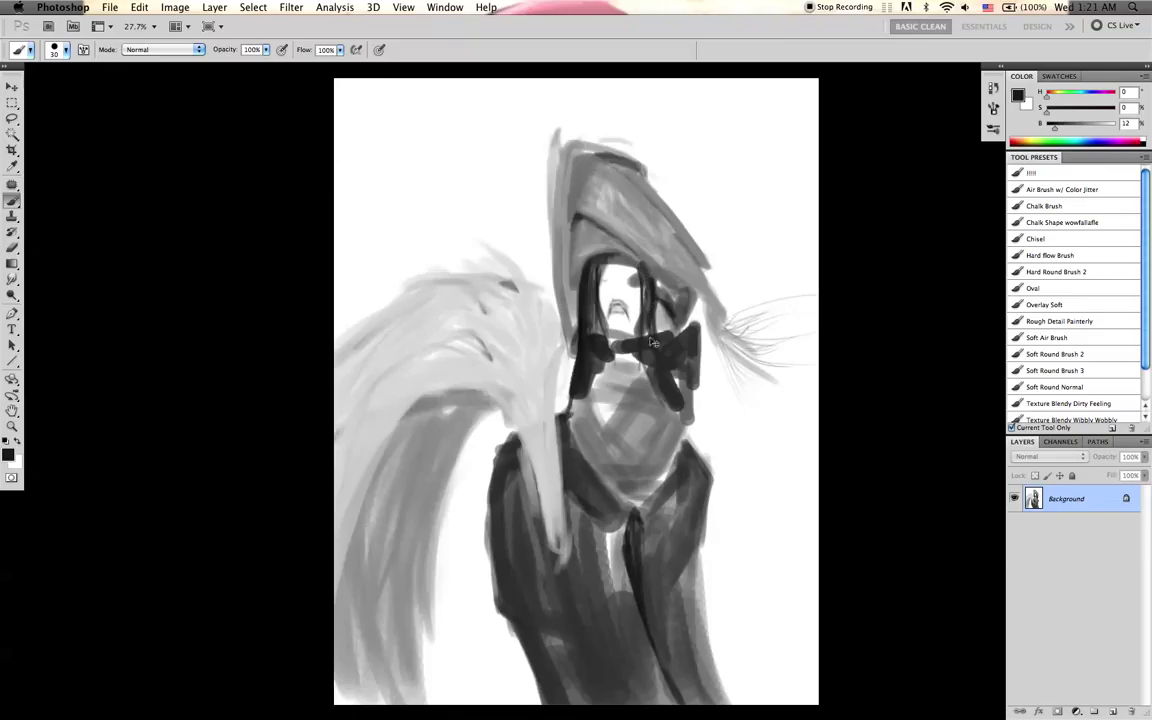
- Flip the canvas horizontally and thicken the hair on the tassel side with black and 6% grey
key("super+shift+h")
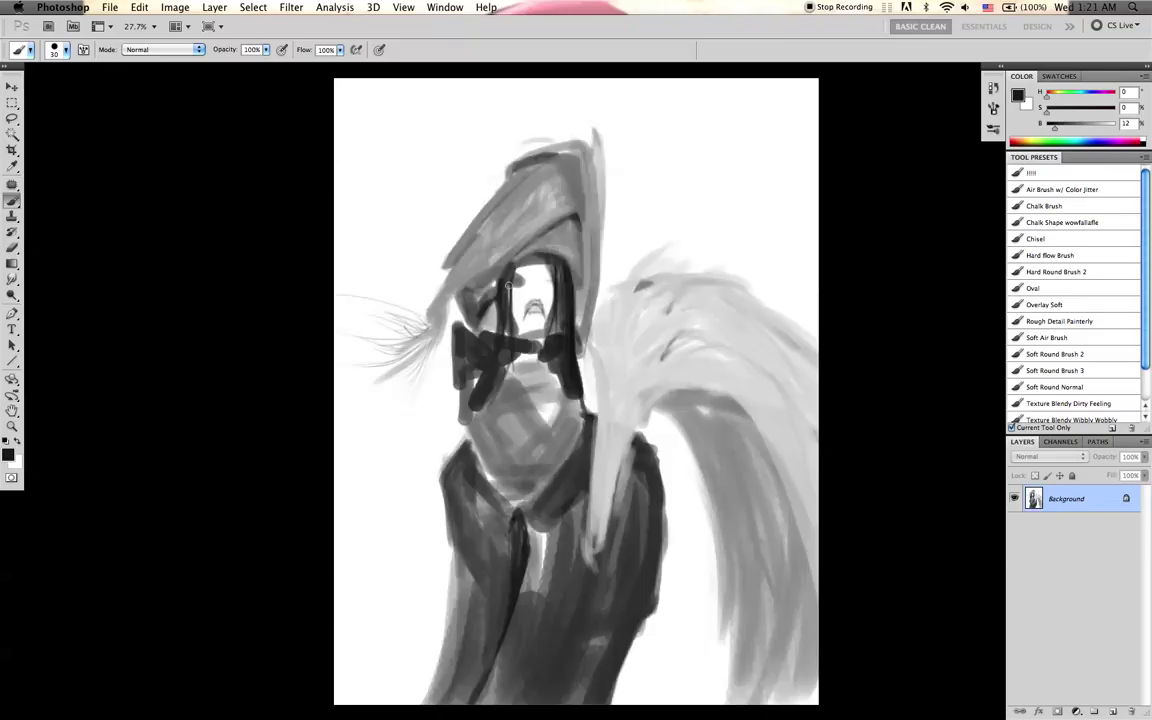
key("d")
mouse_move(496, 306)
left_mouse_down()
mouse_move(484, 336)
mouse_move(494, 314)
left_mouse_up()
left_click(491, 318, "alt")
key("bracketleft")
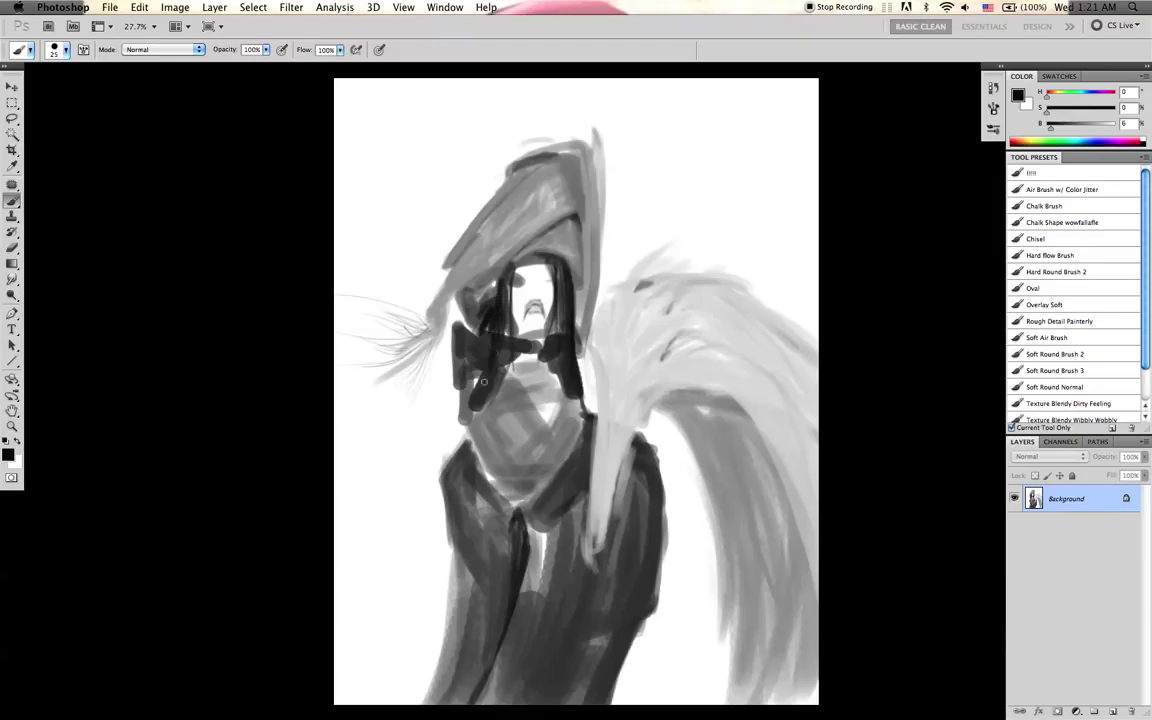
- Draw a long curved lock of hair from beside the face over the collar onto the chest
key("bracketright")
key("bracketright")
key("bracketright")
left_click_drag(511, 314, 526, 423)
key("bracketleft")
key("bracketleft")
left_click_drag(551, 315, 524, 454)
key("super+z")
key("bracketright")
key("bracketright")
- Draw tapering 6% grey locks down both sides of the face, layering finer strands over the chest on the plume side
left_click_drag(503, 282, 483, 386)
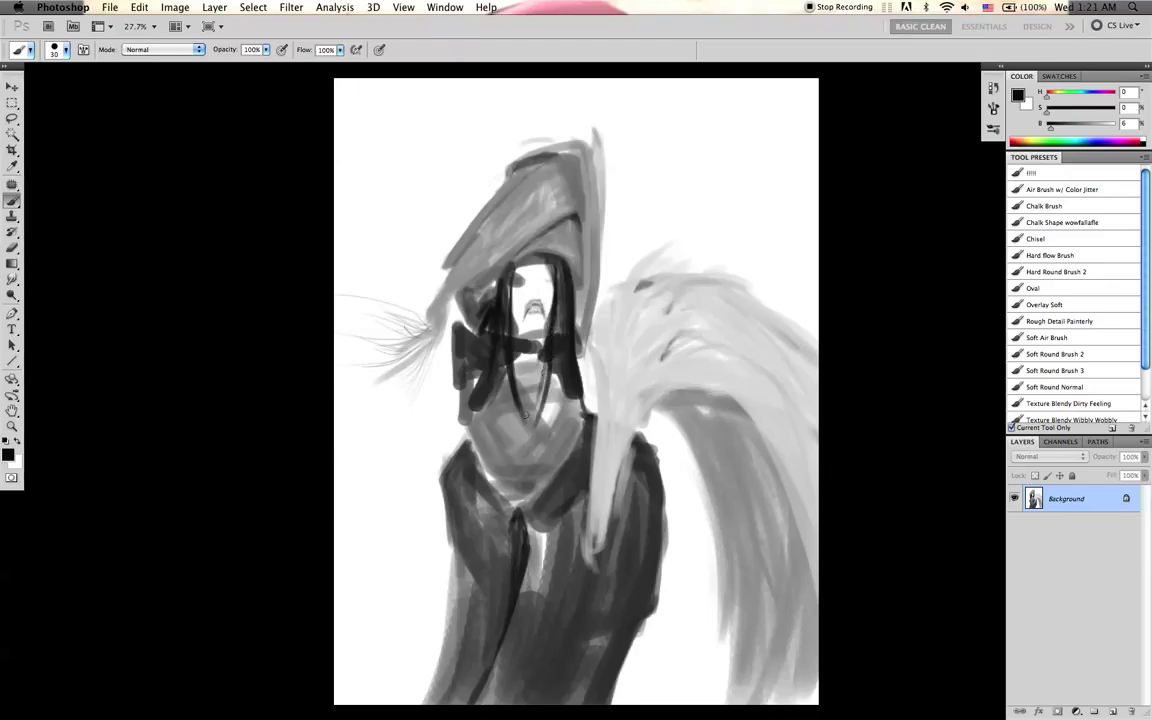
left_click_drag(556, 280, 549, 388)
key("bracketleft")
key("bracketleft")
key("bracketleft")
left_click_drag(553, 314, 546, 402)
left_click_drag(555, 348, 541, 428)
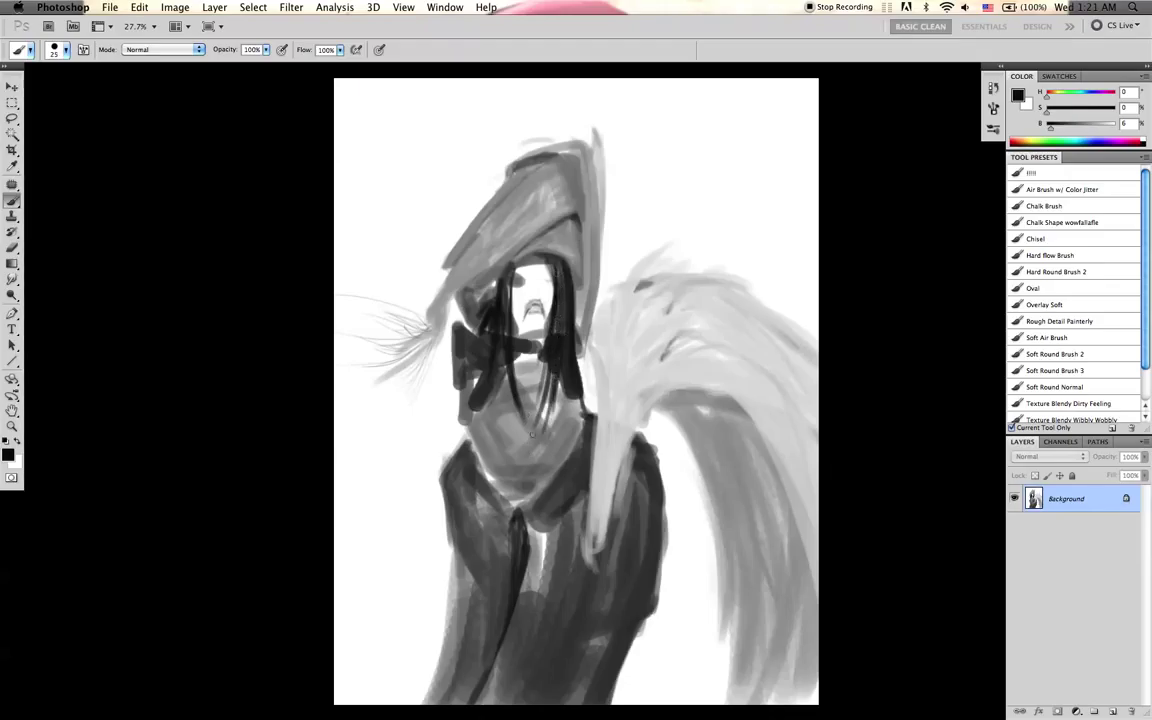
- Paint a dark hairline around the forehead with short strokes to frame the face
mouse_move(558, 281)
left_mouse_down()
mouse_move(547, 262)
mouse_move(511, 282)
mouse_move(507, 330)
left_mouse_up()
key("bracketleft")
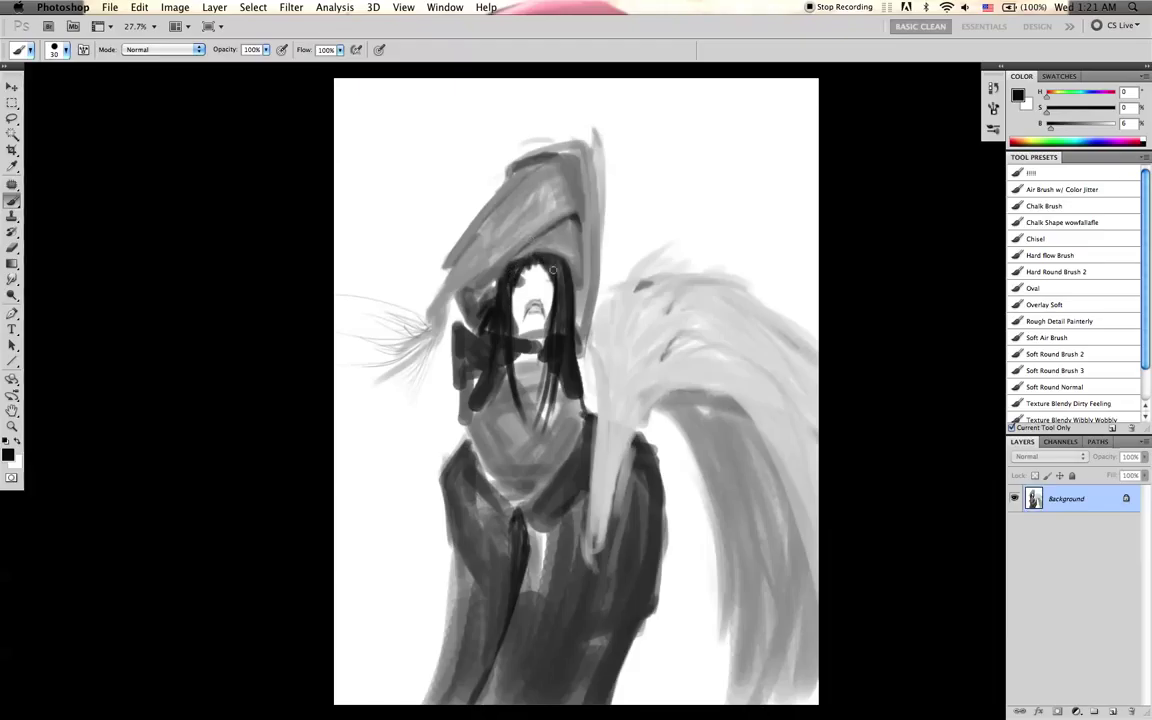
left_click_drag(554, 261, 557, 268)
key("bracketright")
key("bracketright")
key("bracketright")
- Flip the canvas horizontally and darken the hair over the collar's plume-side end with sampled dark tones
key("super+f")
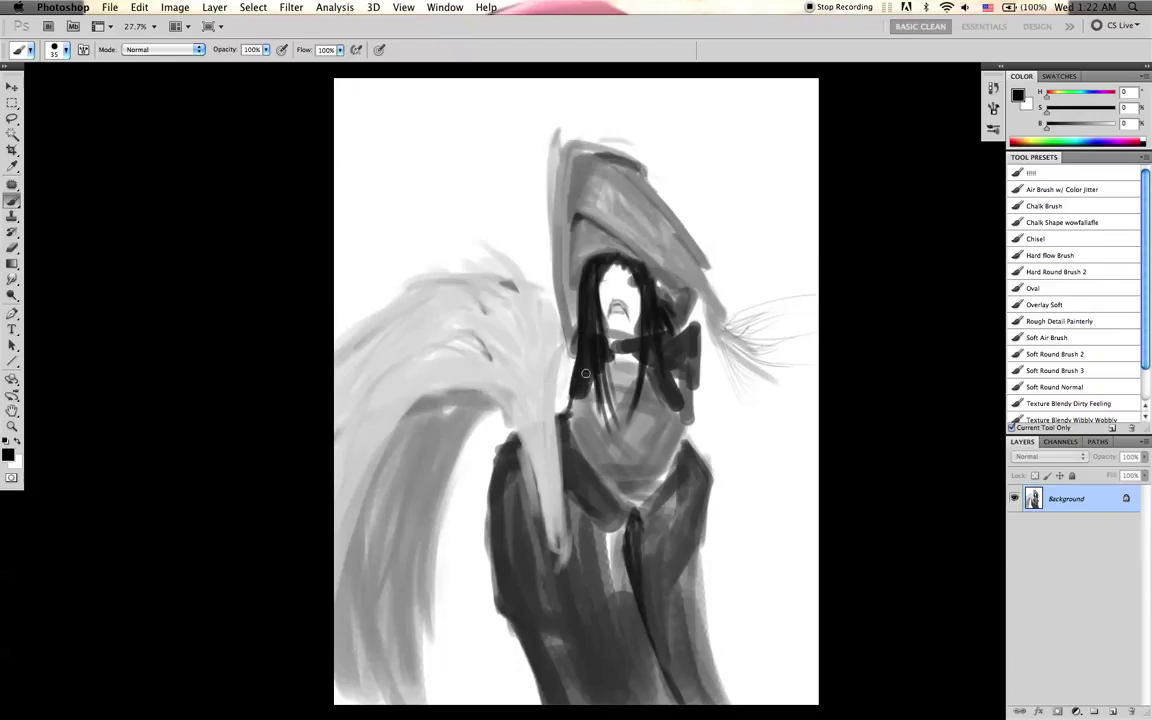
left_click(582, 381, "alt")
key("[")
left_click_drag(579, 357, 572, 392)
left_click(580, 393, "alt")
left_click(649, 321, "alt")
- Draw a long tapering lock diagonally across the torso in 7% grey, and touch up the hair beside it
left_click_drag(588, 340, 624, 460)
left_click(605, 391, "alt")
key("]")
left_click_drag(602, 376, 632, 472)
left_click_drag(607, 414, 634, 464)
left_click_drag(547, 374, 586, 428)
left_click_drag(582, 362, 587, 305)
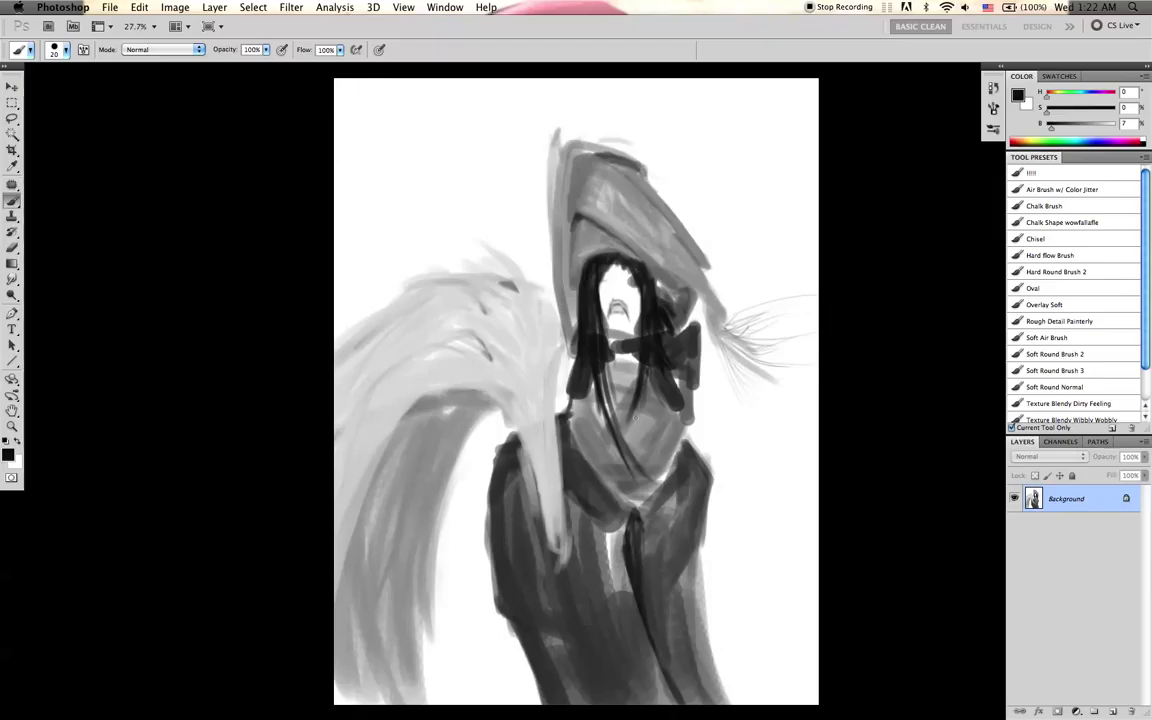
left_click(592, 303, "alt")
- Flip the canvas horizontally and blend the upper edge of the plume's shaded underside with sampled greys, ending at 71%
key("super+shift+h")
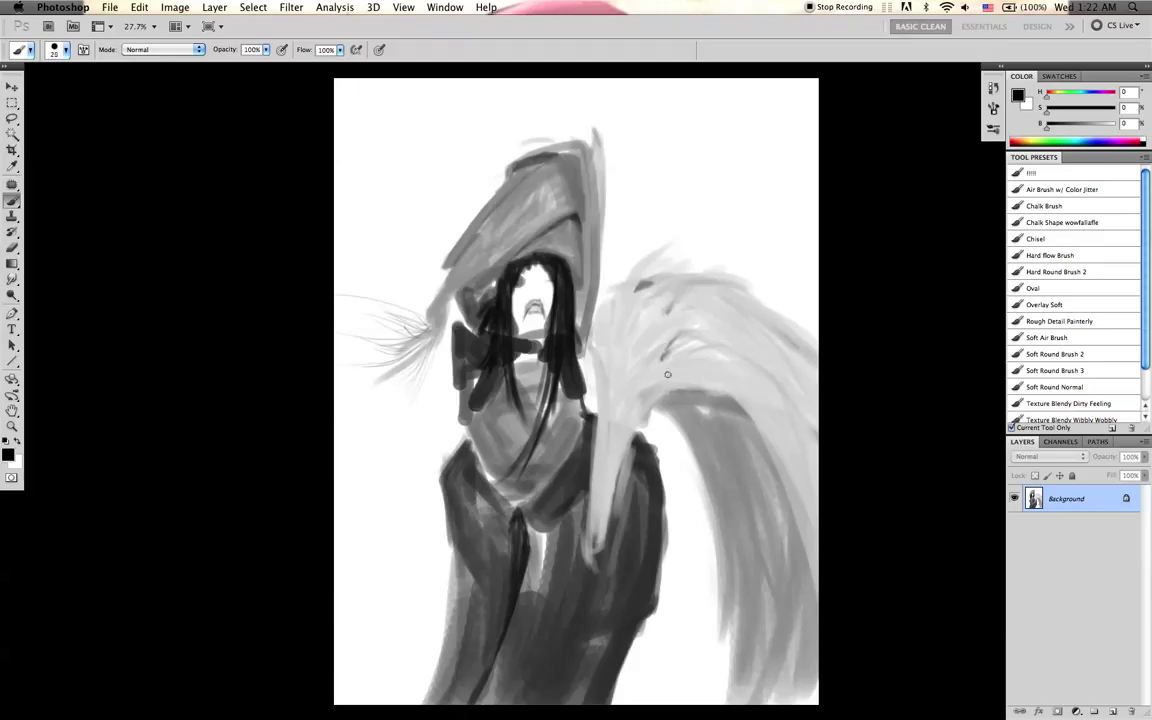
left_click(726, 377, "alt")
key("bracketright")
key("bracketright")
key("bracketright")
key("bracketright")
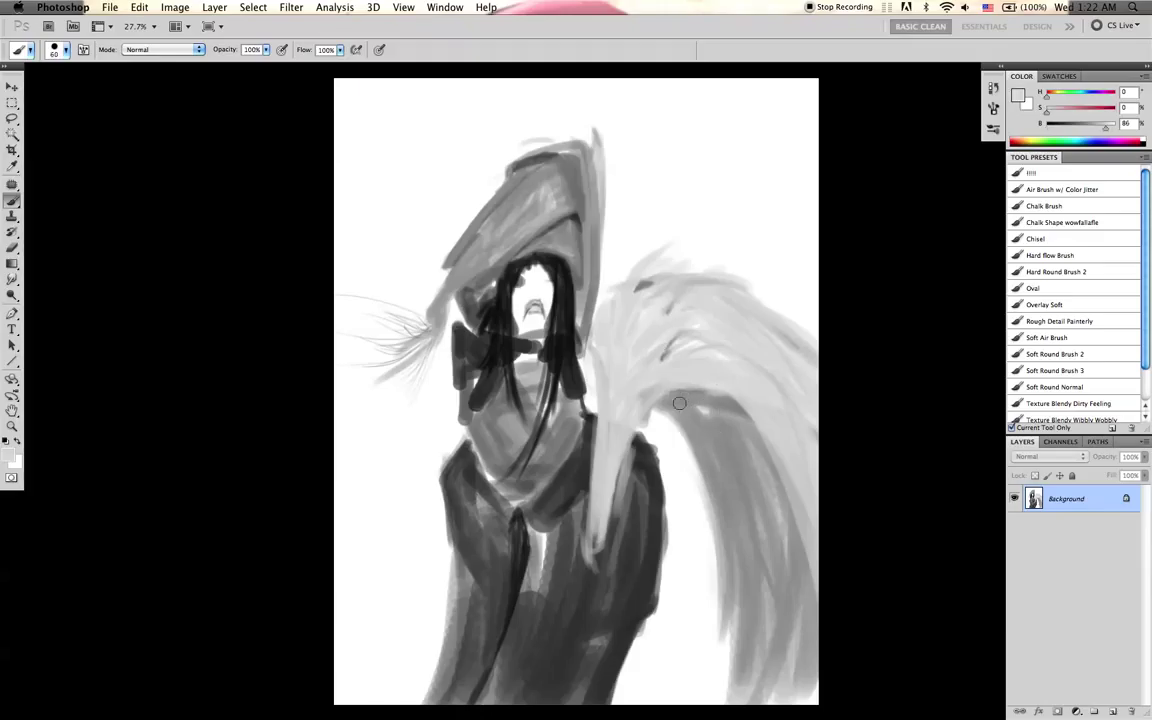
left_click(678, 401, "alt")
left_click(730, 477, "alt")
key("[")
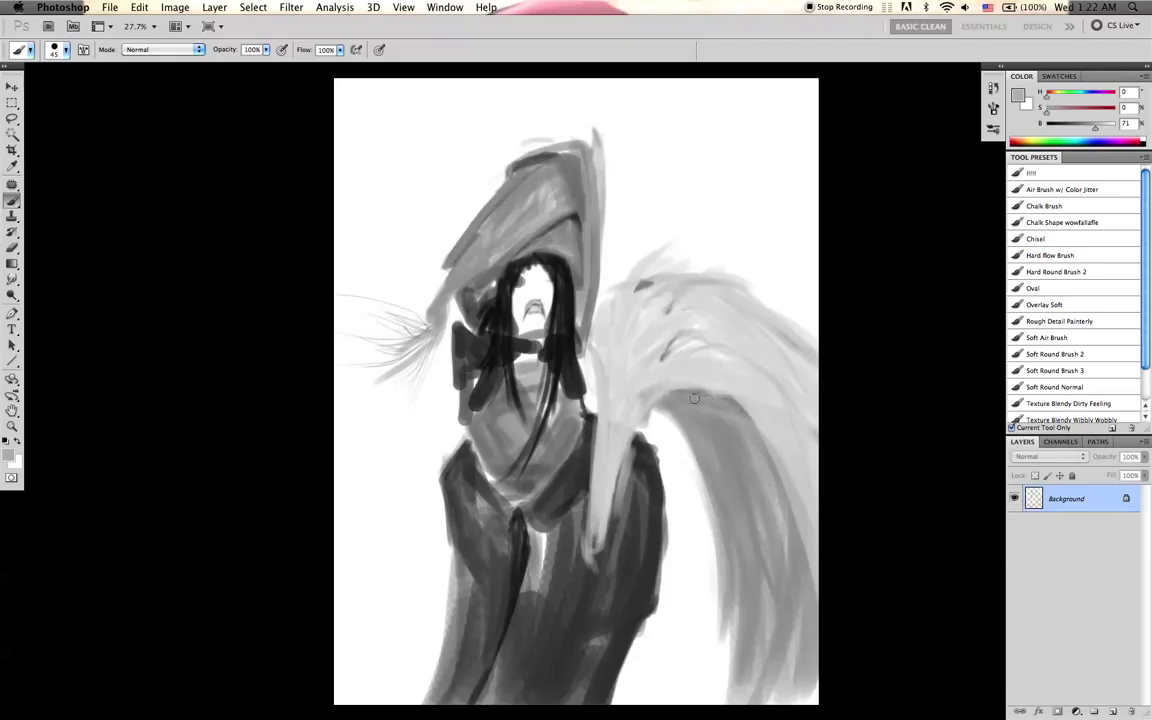
- Choose the Air Brush w/ Color Jitter preset and softly darken the plume's underside with black and 22% grey
left_click(1064, 188)
key("]")
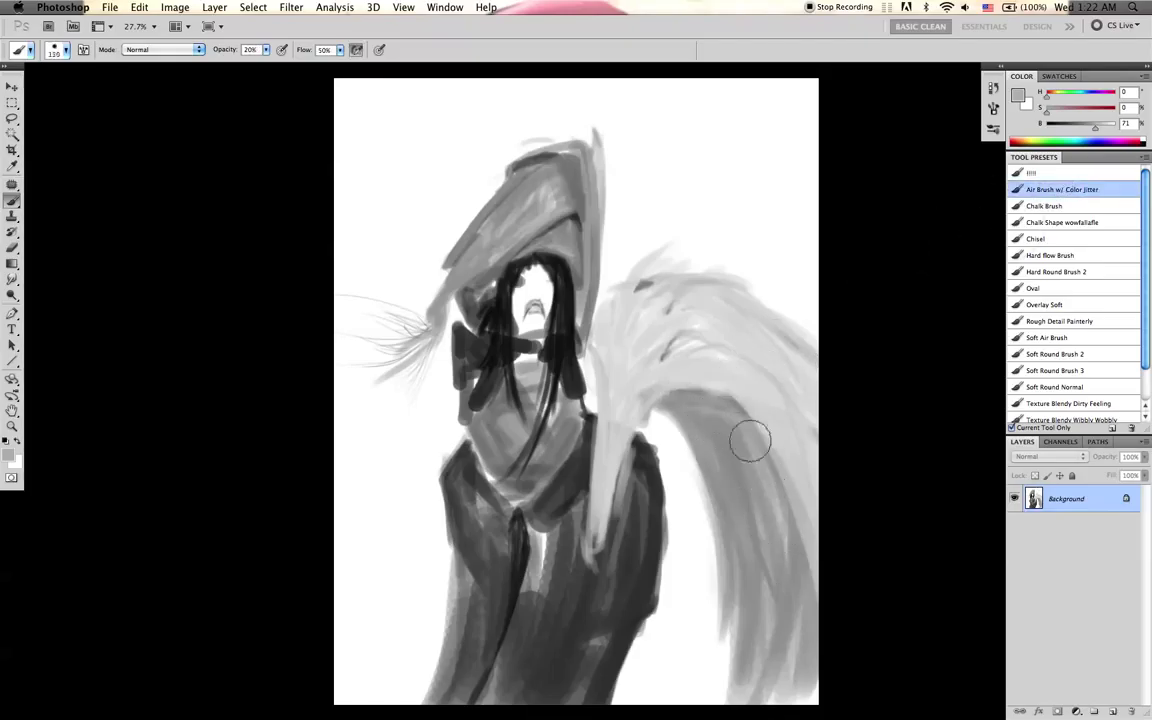
key("d")
left_click_drag(741, 437, 798, 584)
left_click(649, 514, "alt")
key("[")
key("[")
left_click_drag(740, 418, 811, 566)
key("bracketright")
key("bracketright")
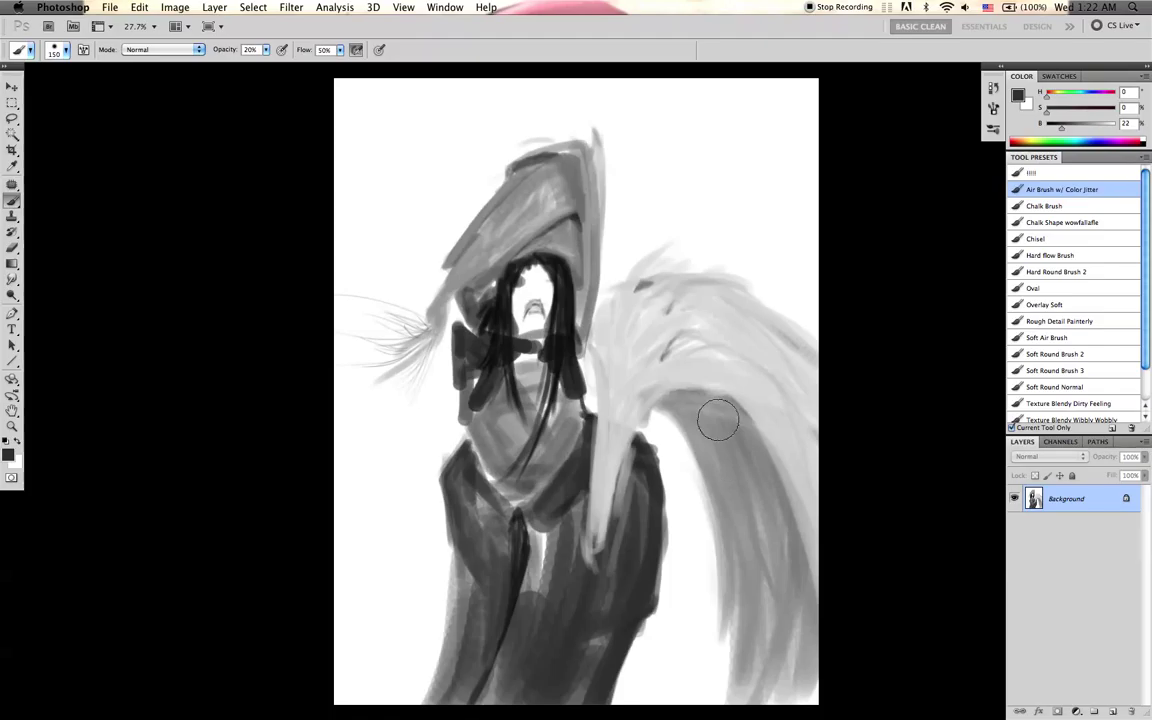
- Softly lighten the plume's shaded underside with white using a large airbrush, working down its inner curve
key("x")
key("bracketright")
key("bracketright")
key("bracketright")
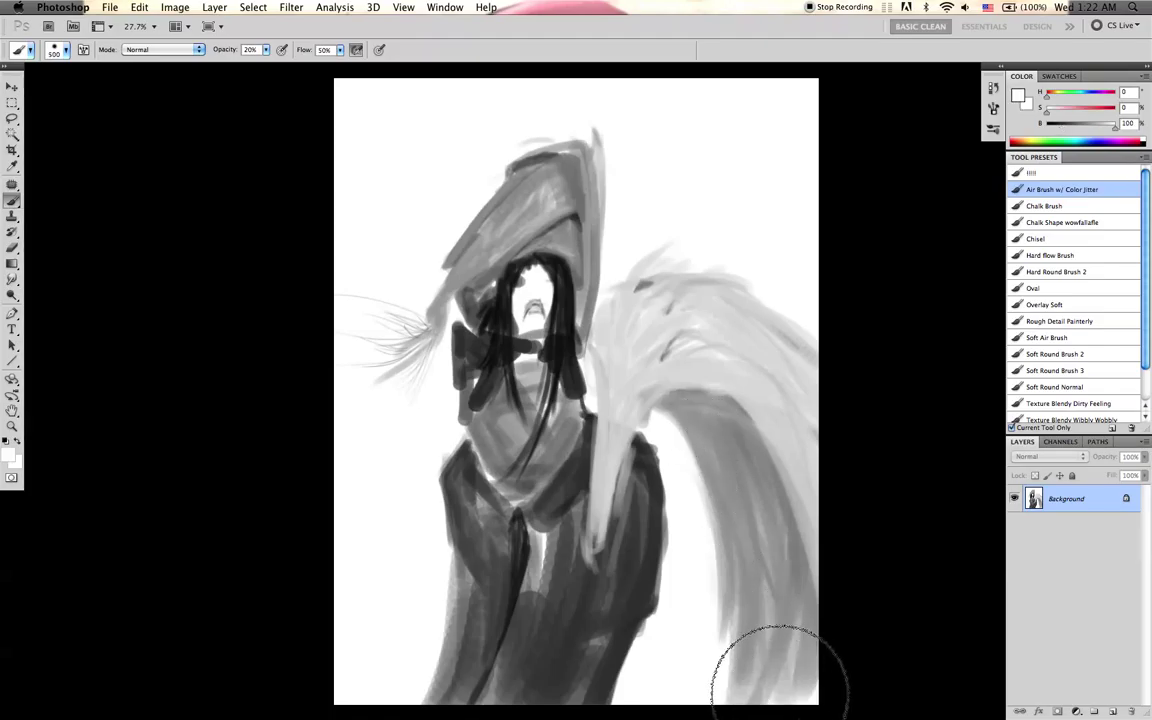
key("bracketleft")
key("bracketleft")
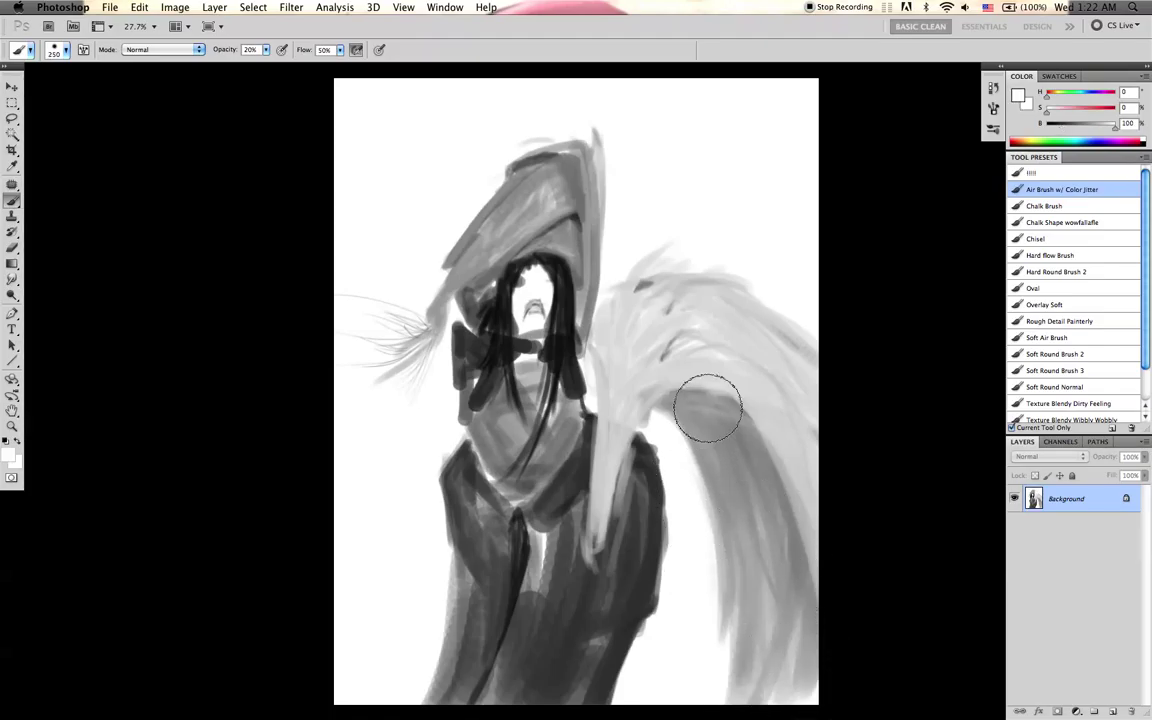
left_click_drag(740, 453, 825, 696)
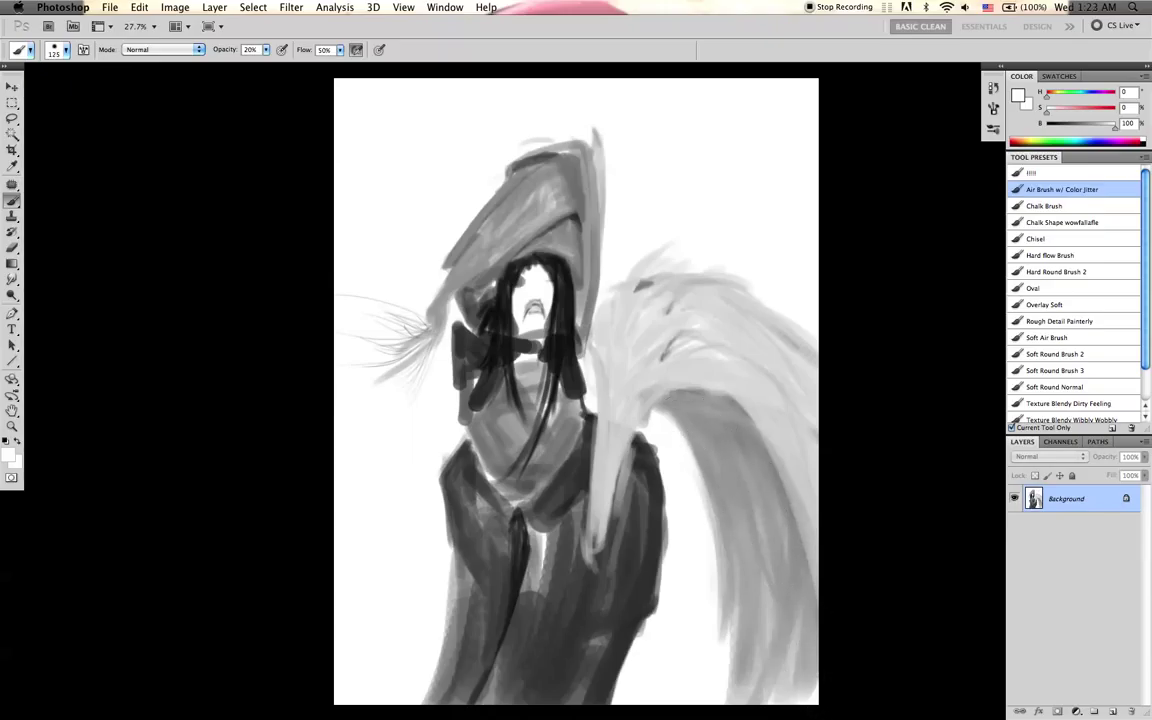
- Soften the lower half of the plume's underside down to its end with more white airbrushing
key("bracketright")
key("bracketright")
key("bracketright")
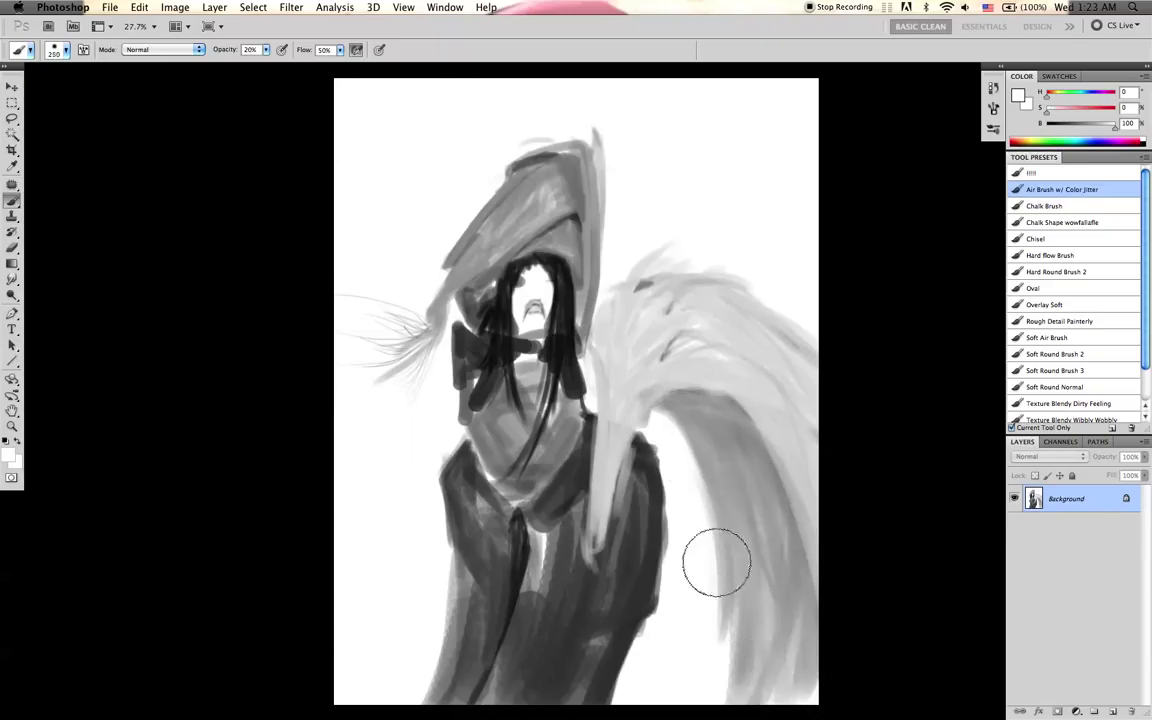
key("bracketleft")
key("bracketleft")
key("bracketleft")
key("bracketleft")
key("bracketleft")
key("bracketleft")
key("bracketleft")
key("bracketright")
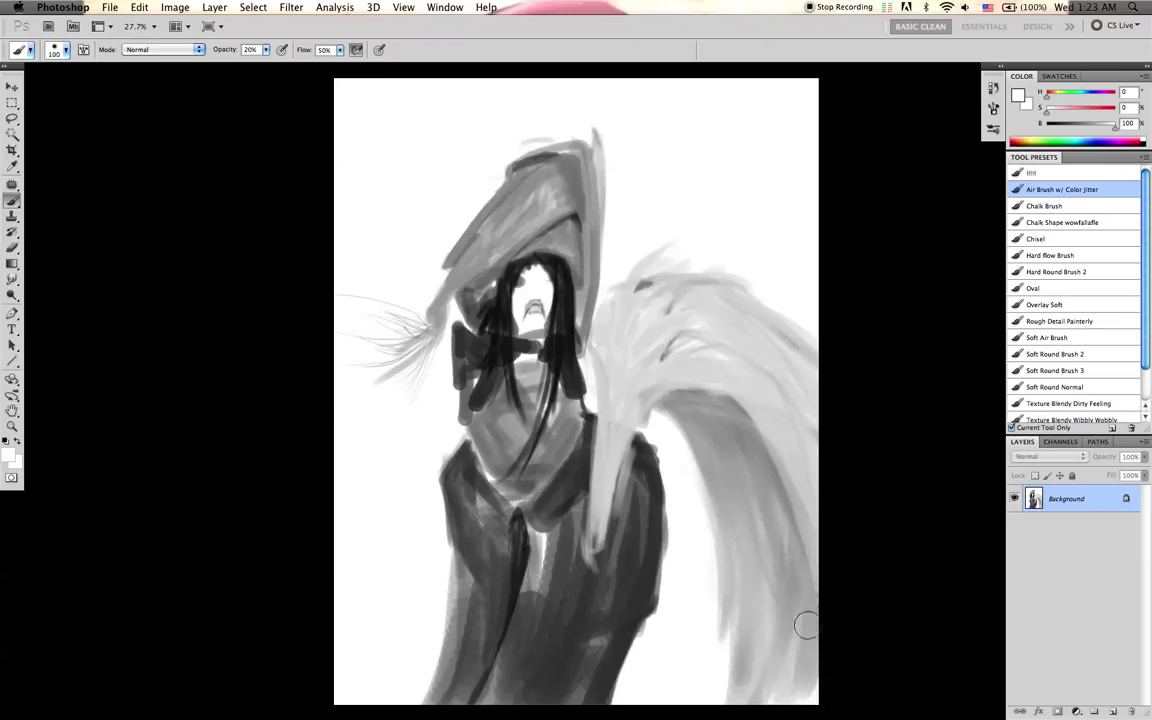
- Flip the canvas horizontally and add fine wispy strokes along the plume's upper edge with the Soft Round Normal preset in sampled greys
key("super+shift+h")
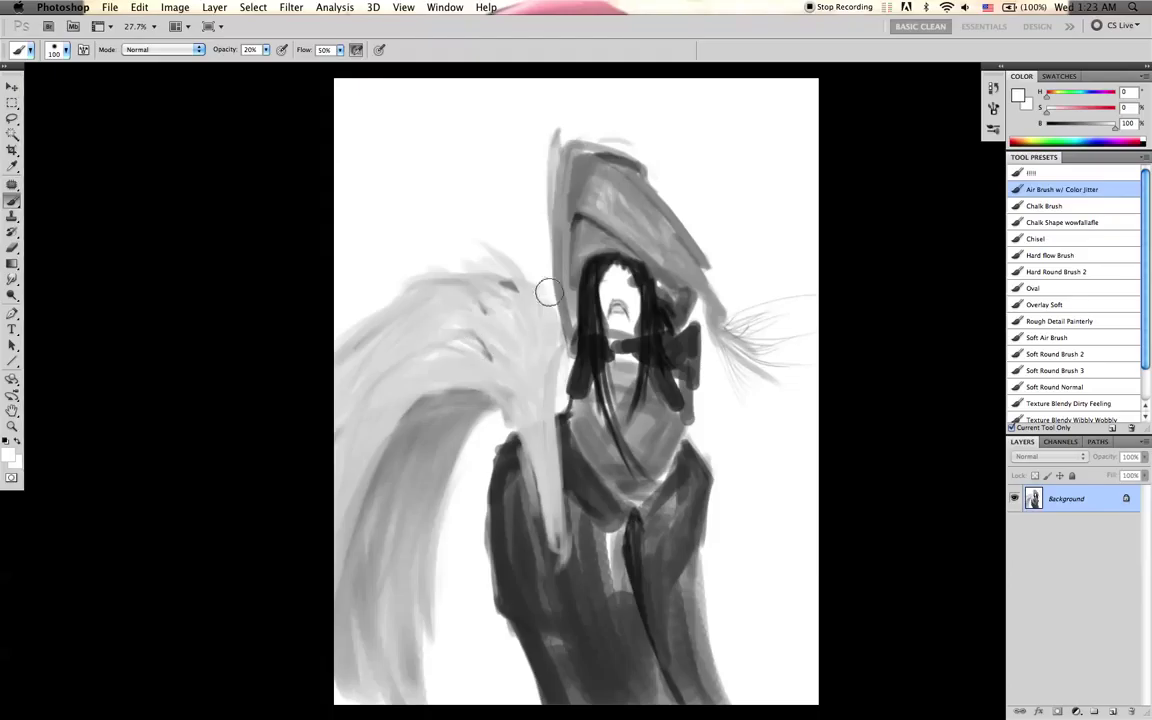
left_click(444, 362, "alt")
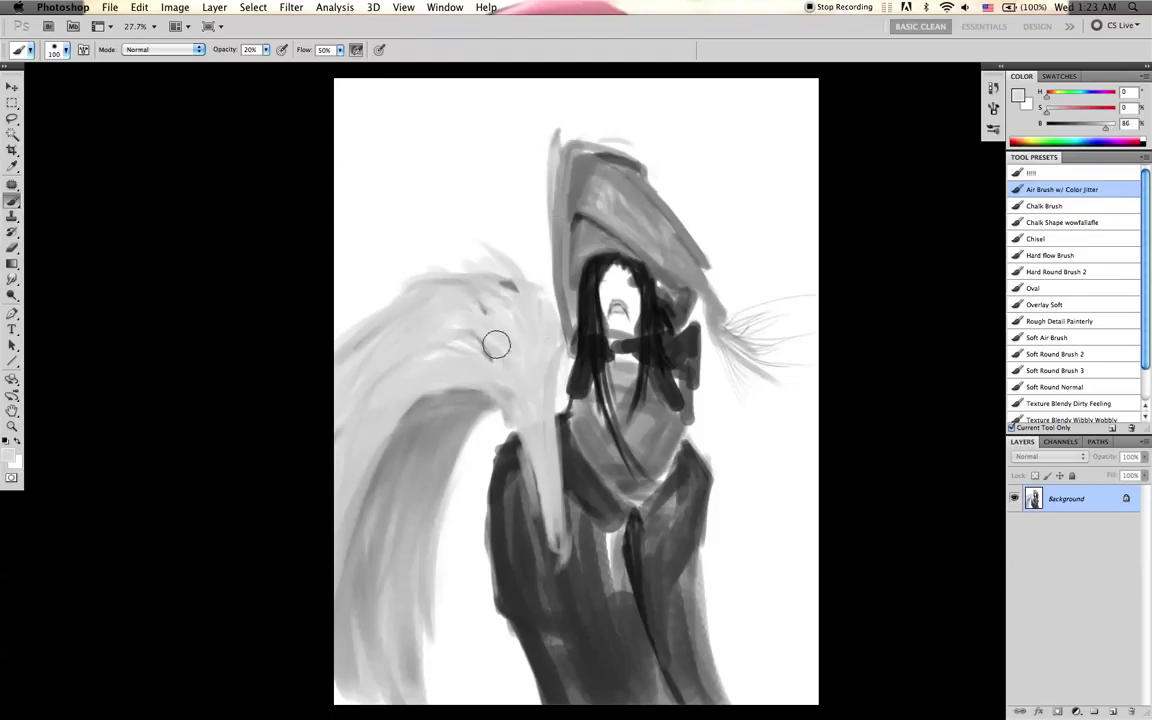
left_click(1060, 387)
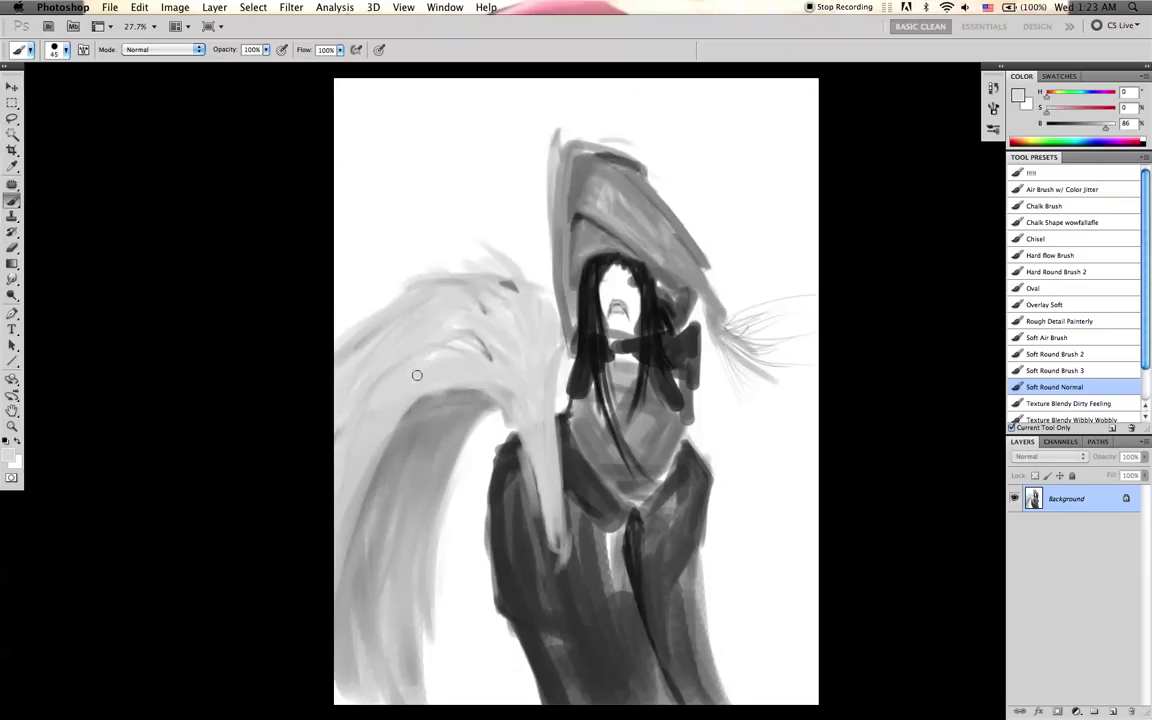
left_click(386, 439, "alt")
left_click(454, 281, "alt")
key("bracketleft")
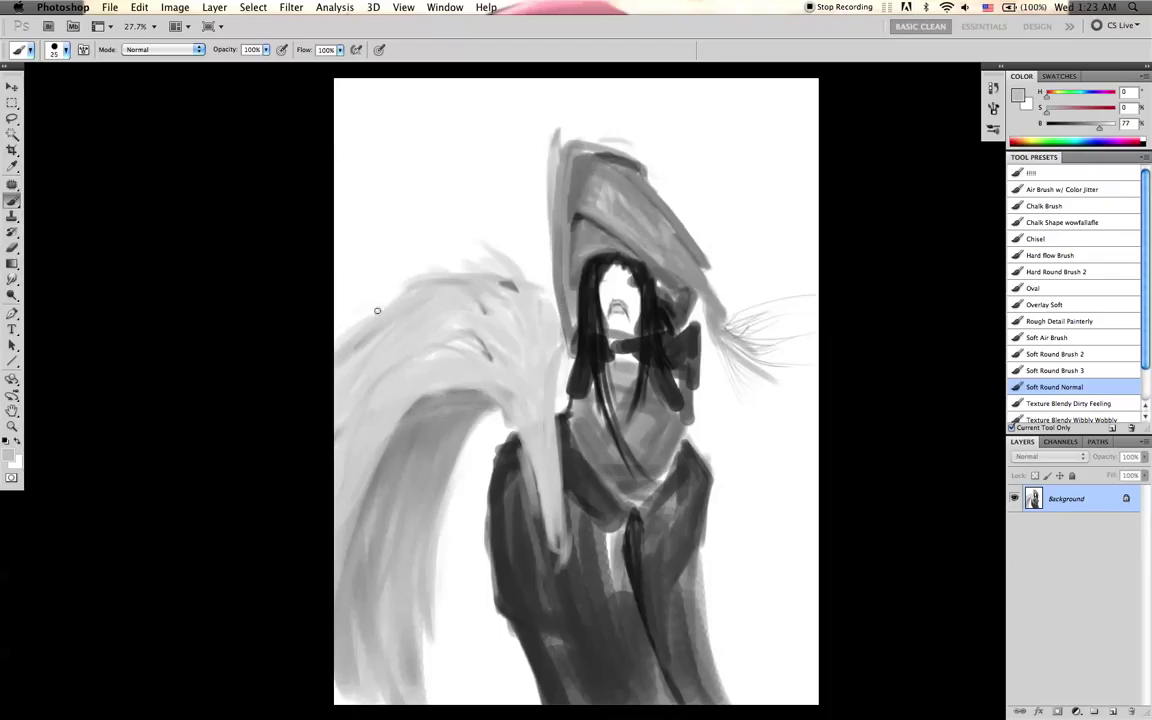
key("bracketleft")
left_click(518, 288, "alt")
key("bracketleft")
- Touch up the long hair lock and the torso beside it with black and sampled tones
key("d")
left_click(601, 408, "alt")
left_click(604, 414, "alt")
left_click(598, 420, "alt")
key("bracketright")
key("bracketleft")
key("bracketleft")
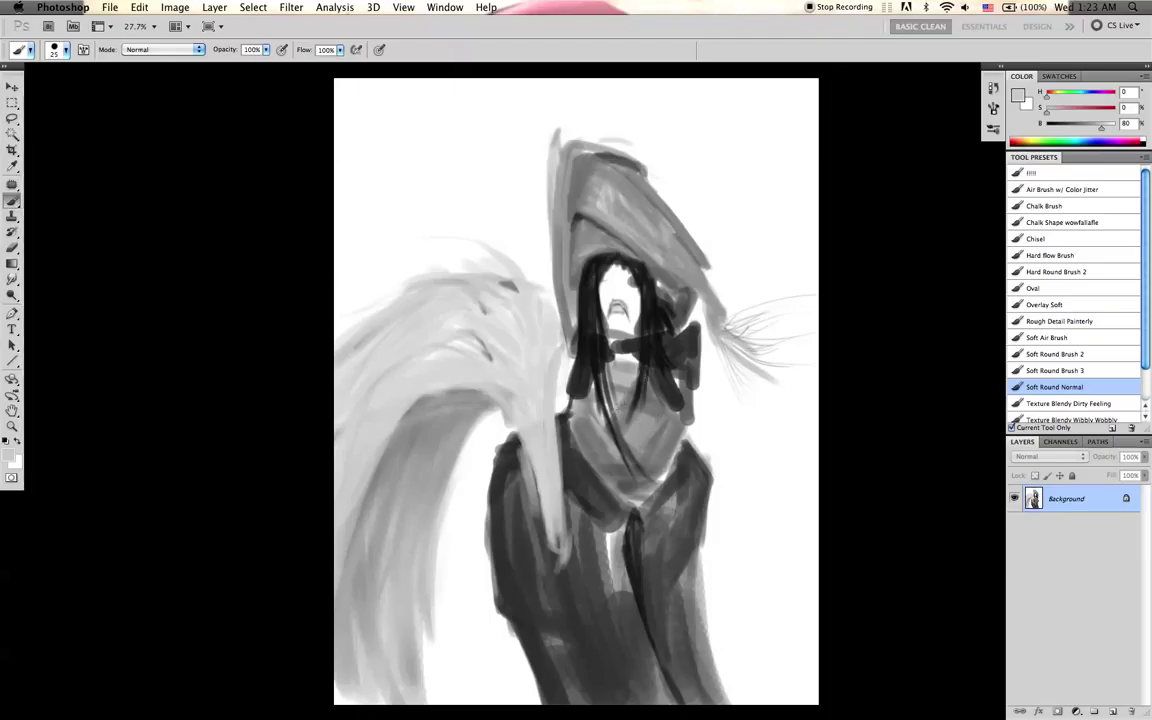
- Shade the torso's lower edge beside the sleeve with sampled dark greys, ending at 38%
left_click(636, 398, "alt")
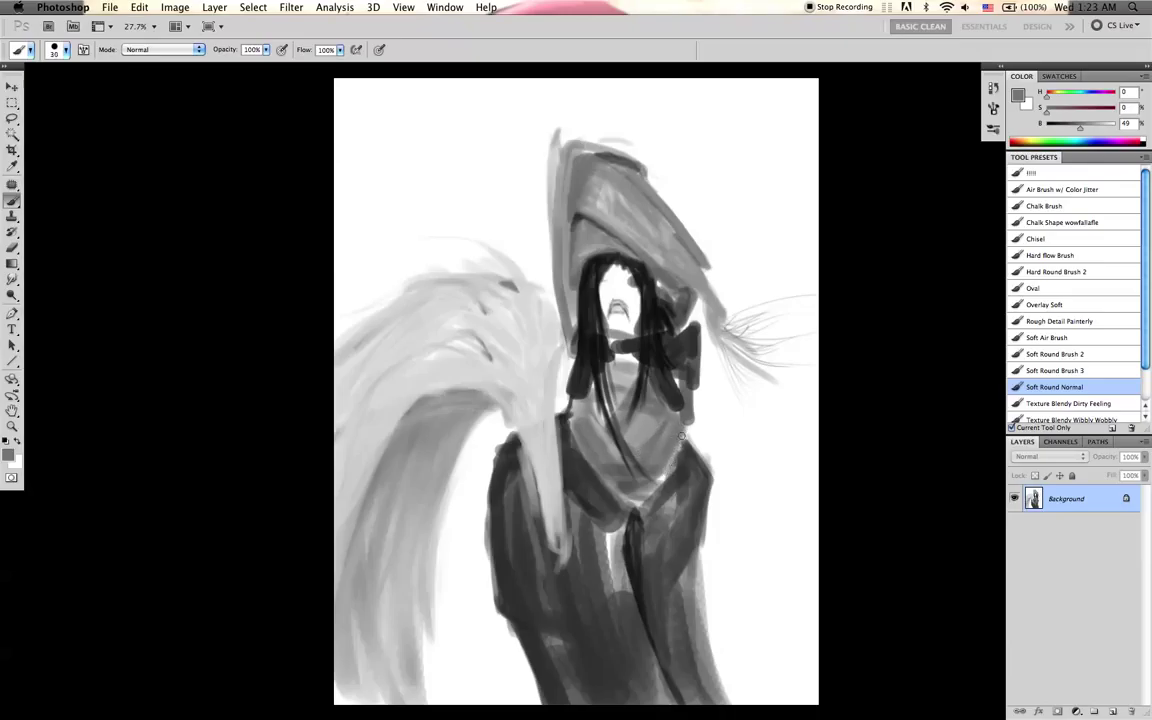
left_click(664, 458, "alt")
key("bracketright")
left_click_drag(683, 444, 657, 478)
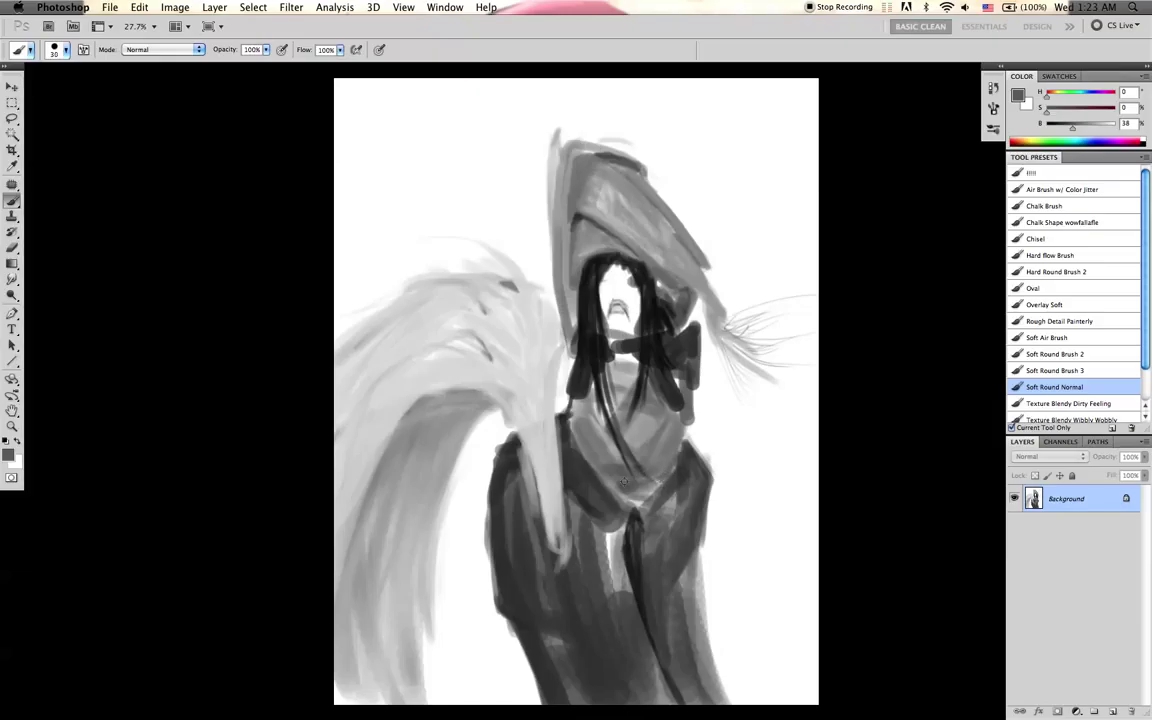
- Model the chest and the area just below the collar with sampled greys, including 75% and 45%
key("bracketright")
left_click(622, 378, "alt")
key("bracketleft")
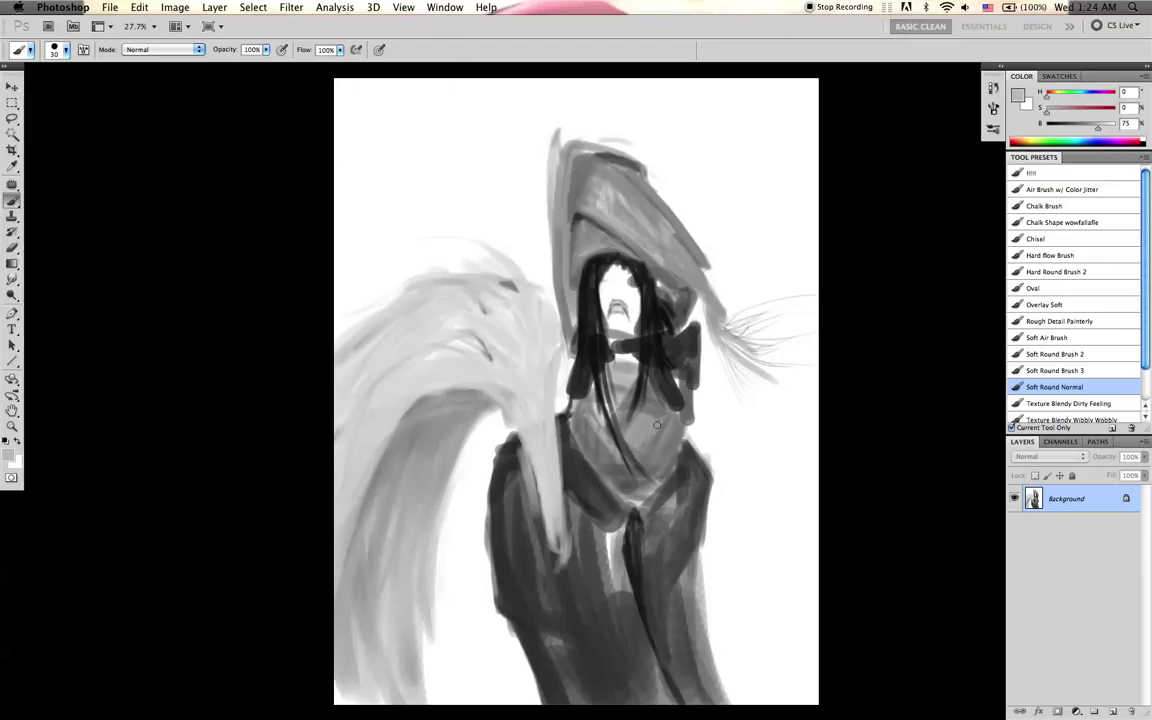
left_click(619, 408, "alt")
key("bracketright")
key("bracketright")
key("bracketright")
mouse_move(622, 374)
left_mouse_down()
mouse_move(623, 398)
mouse_move(636, 366)
mouse_move(614, 358)
mouse_move(620, 367)
left_mouse_up()
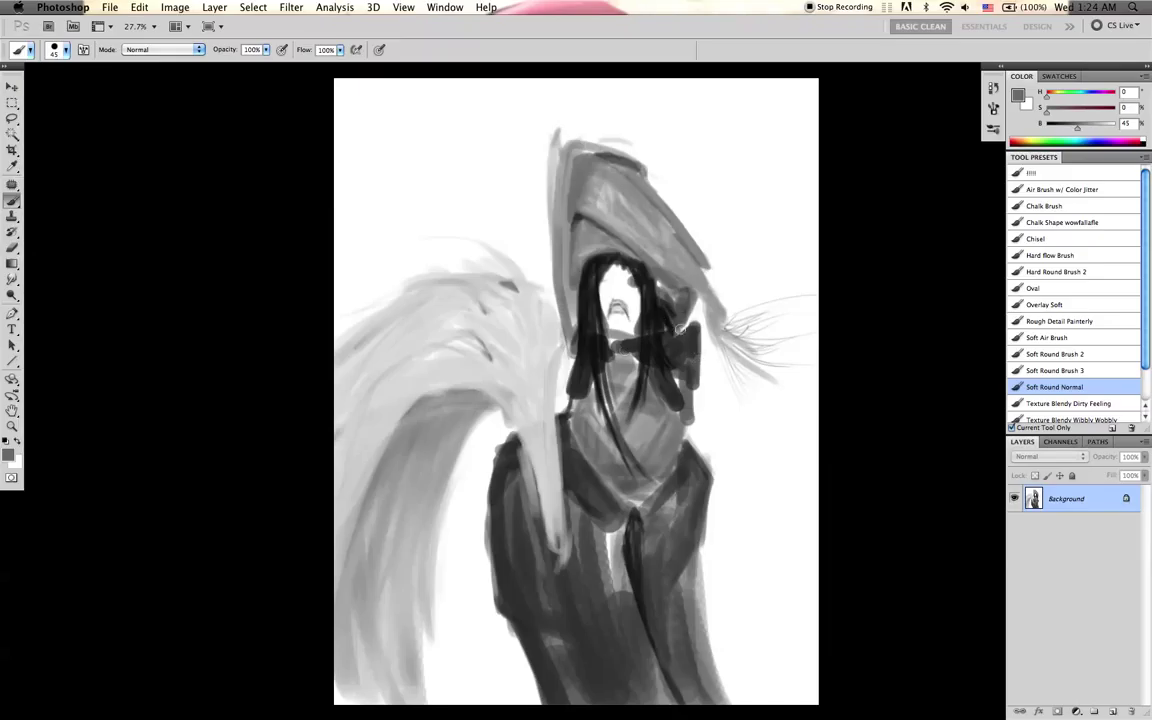
- Flip the canvas horizontally and touch up the robe's outer edge below the hip with sampled black
key("super+shift+h")
left_click(558, 301, "alt")
key("[")
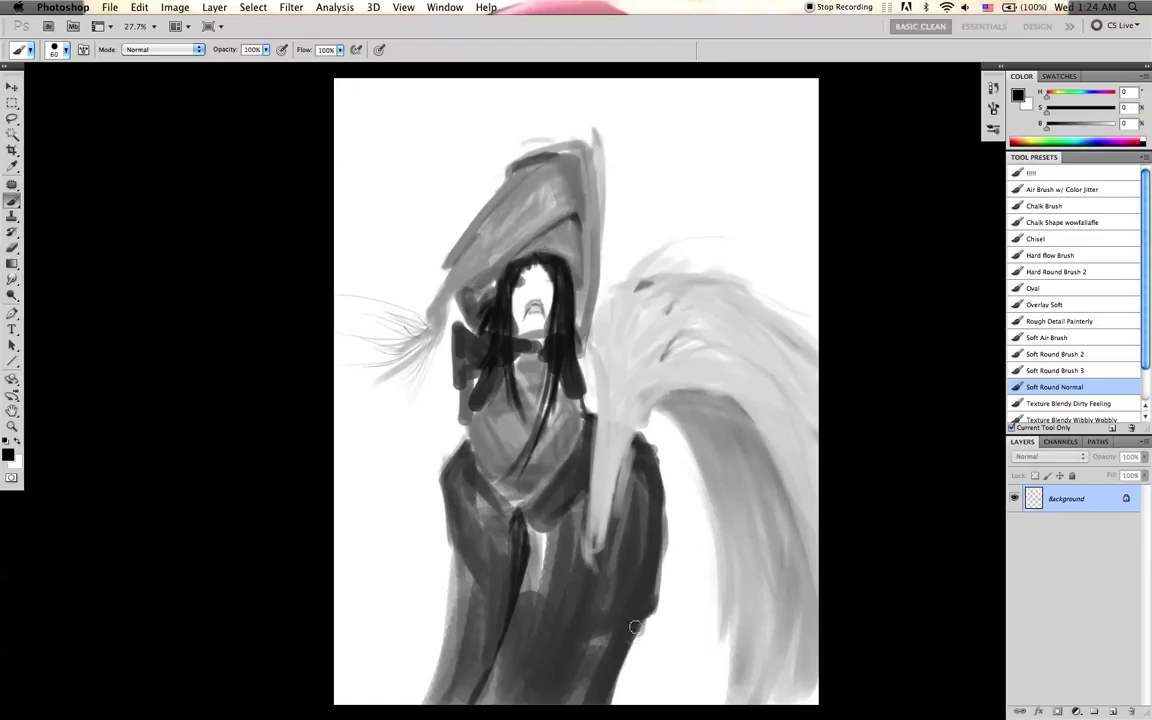
key("bracketleft")
key("bracketleft")
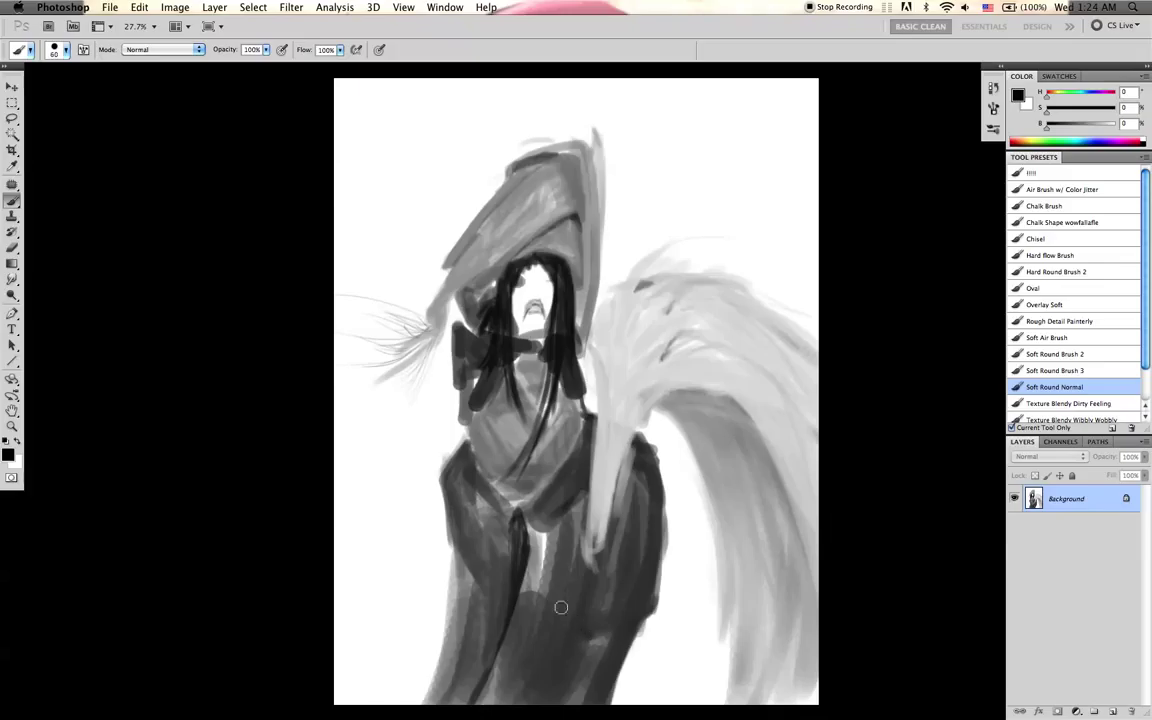
- Paint a dark curved fold line across the lower robe and a small matching fold at the opposite sleeve
key("bracketright")
key("bracketright")
key("bracketright")
left_click(568, 619, "alt")
left_click_drag(578, 629, 598, 636)
key("d")
key("bracketleft")
key("bracketleft")
key("bracketleft")
- Flip the canvas horizontally and draw a feathery wisp sweeping forward from the headdress's peak in sampled 90% grey
key("super+shift+h")
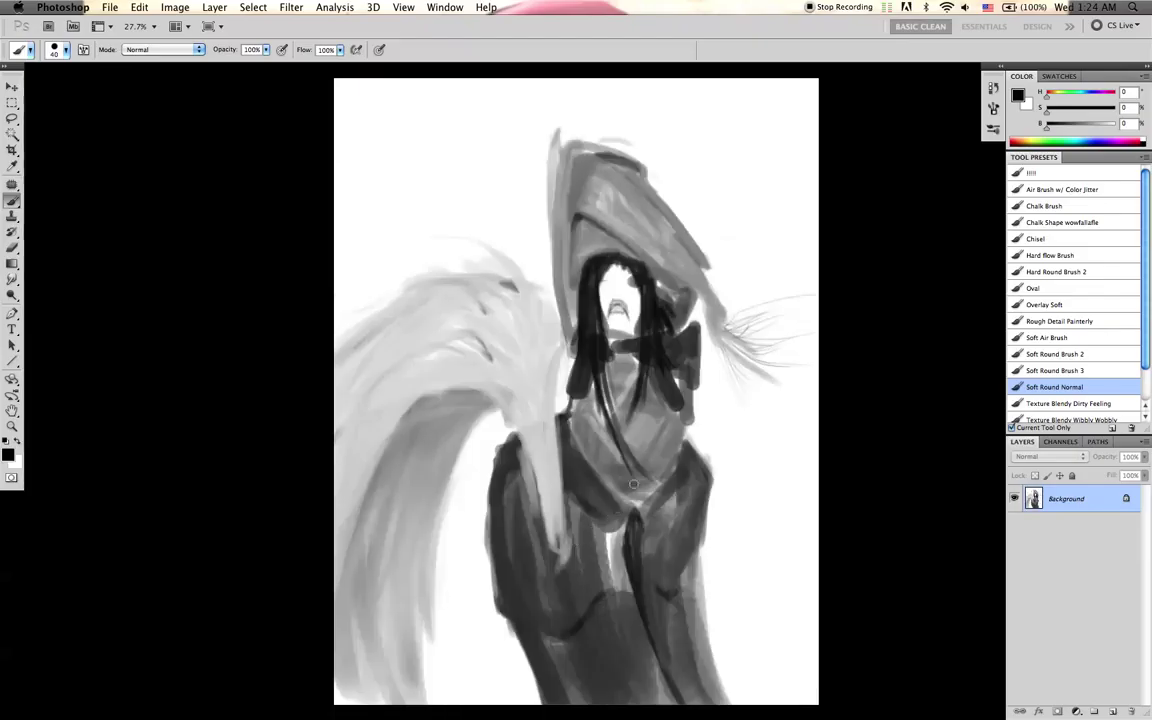
left_click(532, 398, "alt")
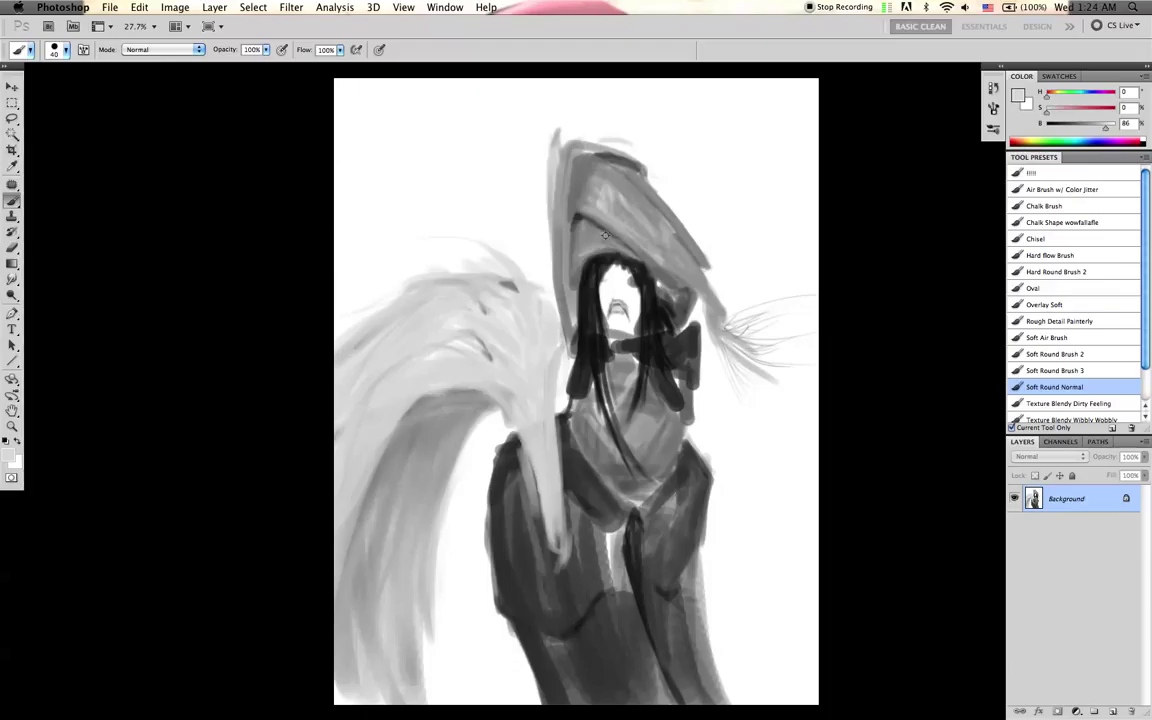
left_click(572, 425, "alt")
left_click(544, 287, "alt")
key("[")
mouse_move(588, 141)
left_mouse_down()
mouse_move(630, 123)
mouse_move(614, 135)
mouse_move(593, 128)
mouse_move(655, 131)
mouse_move(590, 135)
mouse_move(710, 99)
left_mouse_up()
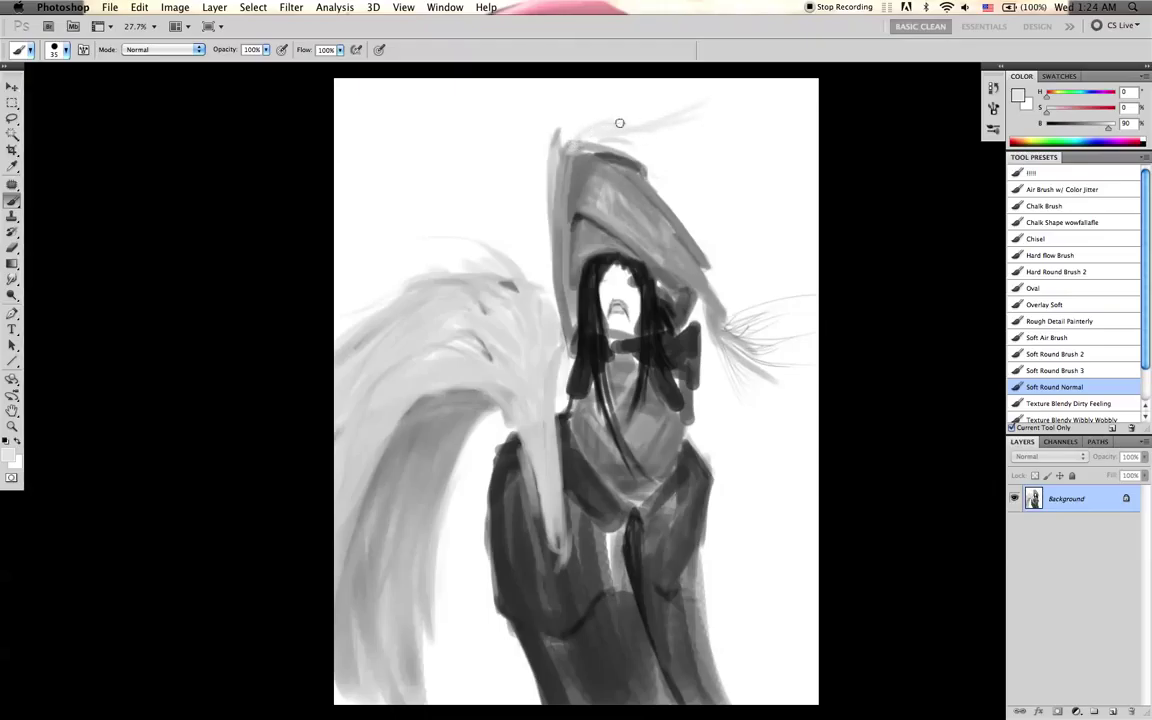
- Build up the headdress's feather with more 90% grey strokes and a long thin trailing strand
key("bracketleft")
key("bracketleft")
key("bracketright")
key("bracketright")
left_click_drag(599, 139, 681, 103)
key("bracketright")
key("bracketleft")
key("bracketleft")
key("bracketright")
key("bracketright")
key("bracketright")
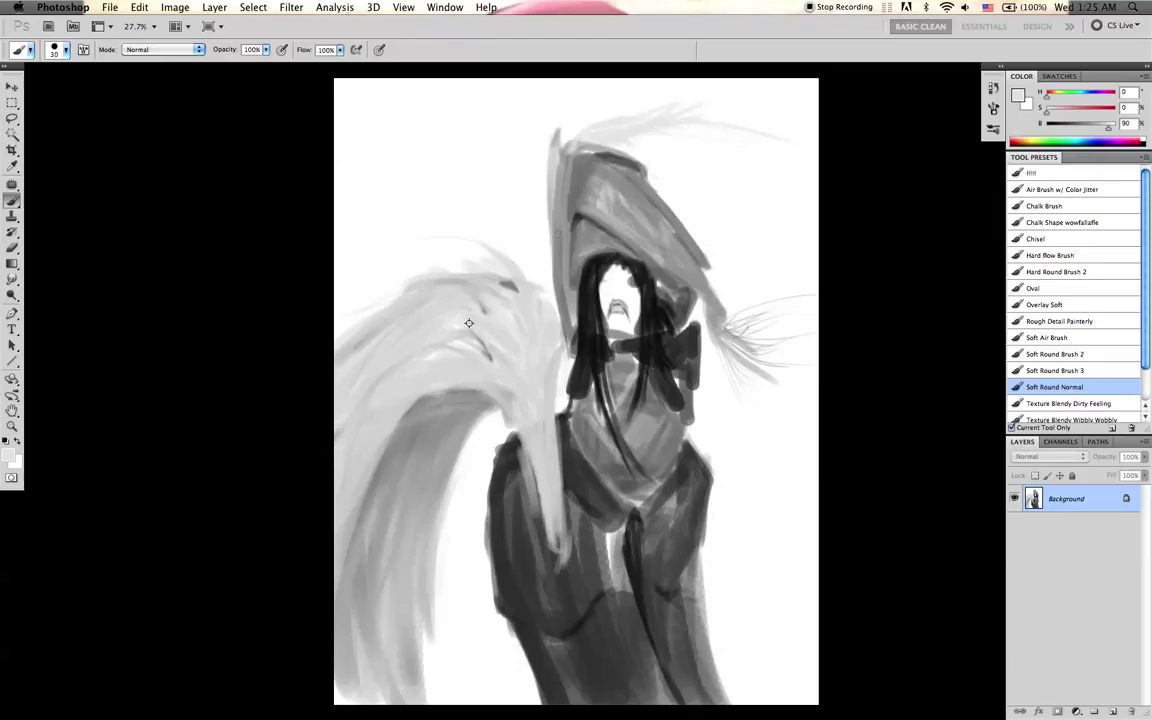
- Blend the feather's base into the headdress's peak with sampled greys, ending at 49%, and flip the canvas horizontally
left_click(431, 292, "alt")
key("bracketleft")
key("bracketright")
left_click(600, 139, "alt")
left_click(577, 157, "alt")
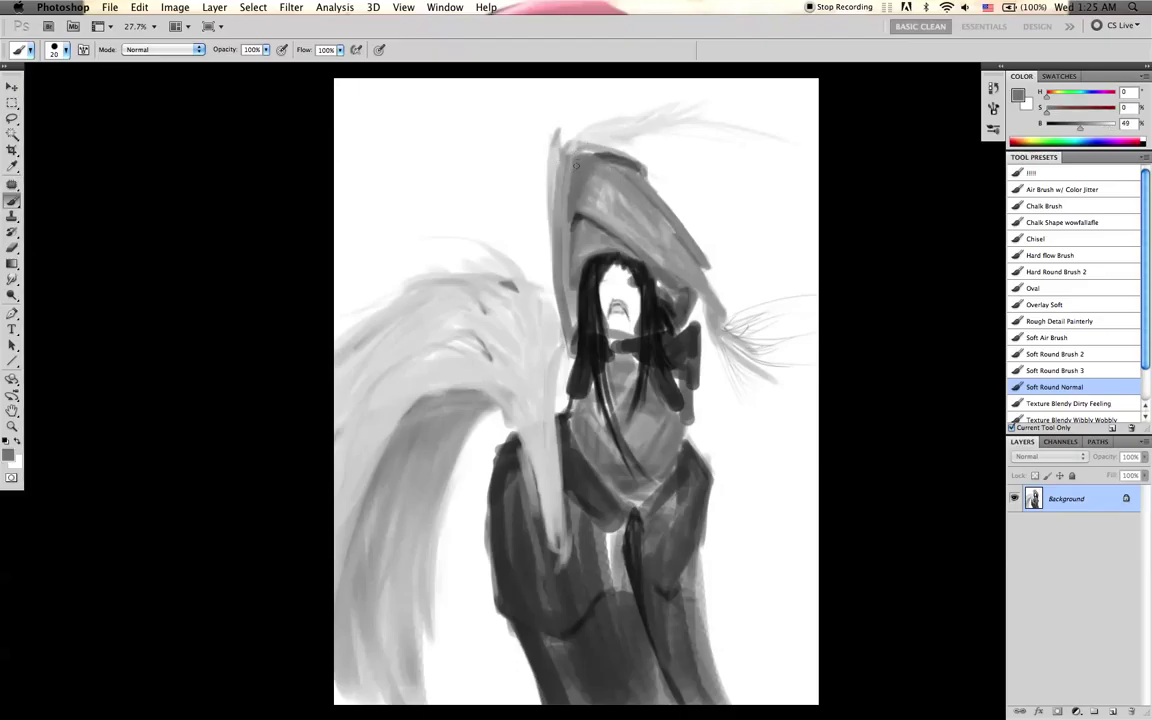
key("super+shift+h")
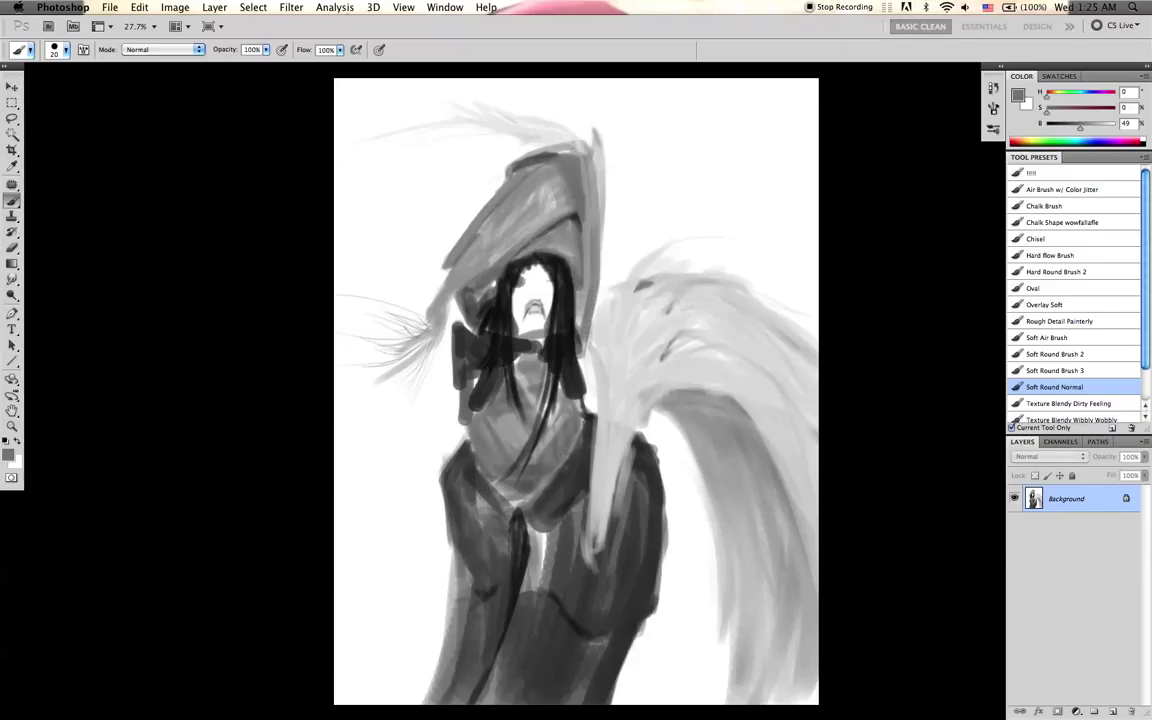
- Try a dark panel along the headdress's back edge, outlined in 22% grey and filled with 8% grey
left_click(542, 180, "alt")
mouse_move(585, 171)
left_mouse_down()
mouse_move(597, 176)
mouse_move(594, 228)
left_mouse_up()
key("super+z")
left_click_drag(587, 152, 601, 242)
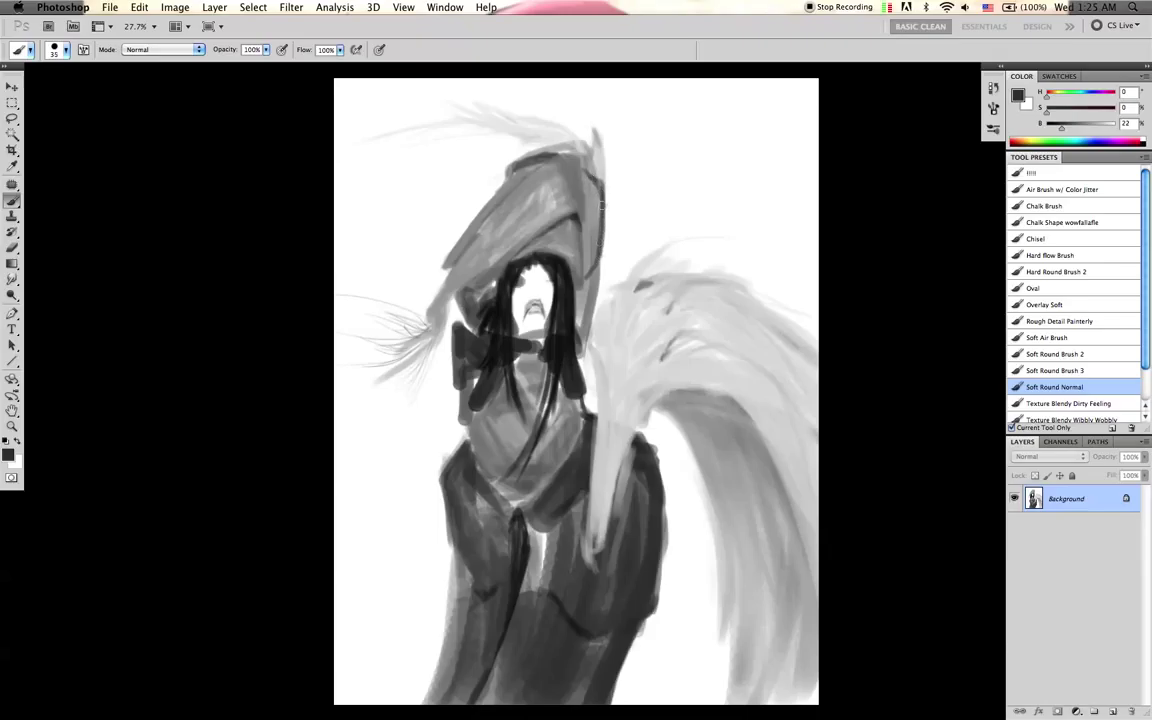
left_click(545, 352, "alt")
mouse_move(590, 180)
left_mouse_down()
mouse_move(590, 247)
mouse_move(586, 178)
mouse_move(586, 268)
left_mouse_up()
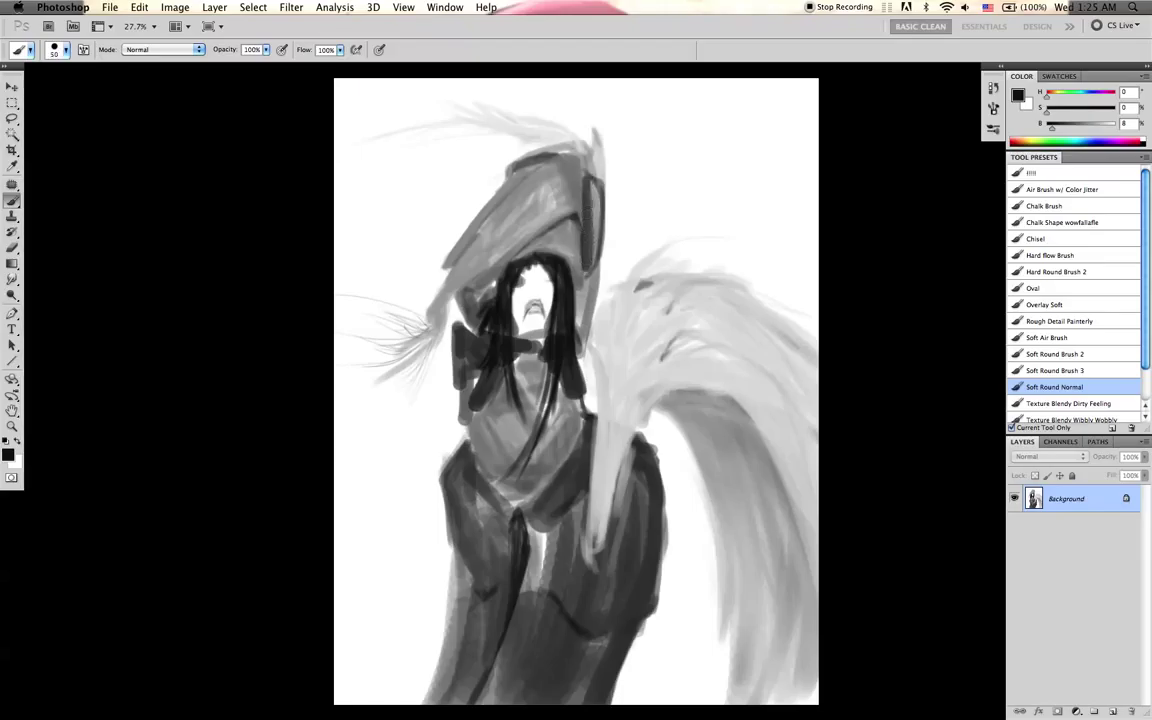
mouse_move(587, 178)
left_mouse_down()
mouse_move(589, 240)
mouse_move(593, 188)
mouse_move(588, 270)
left_mouse_up()
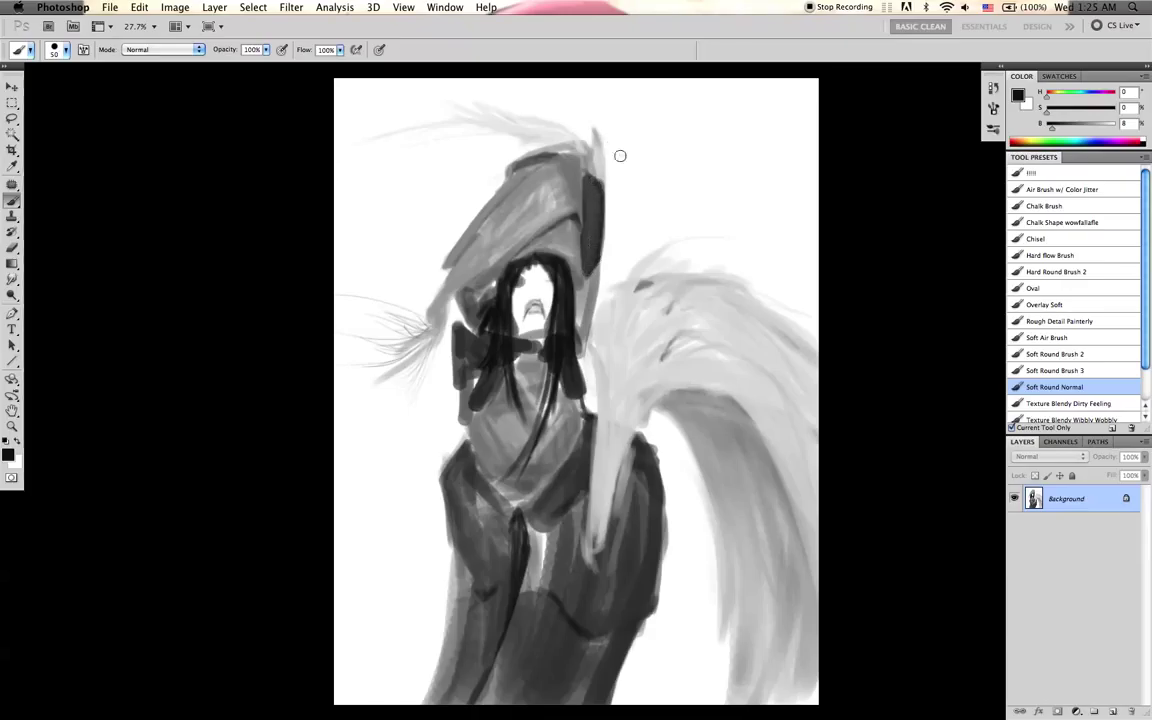
key("super+z")
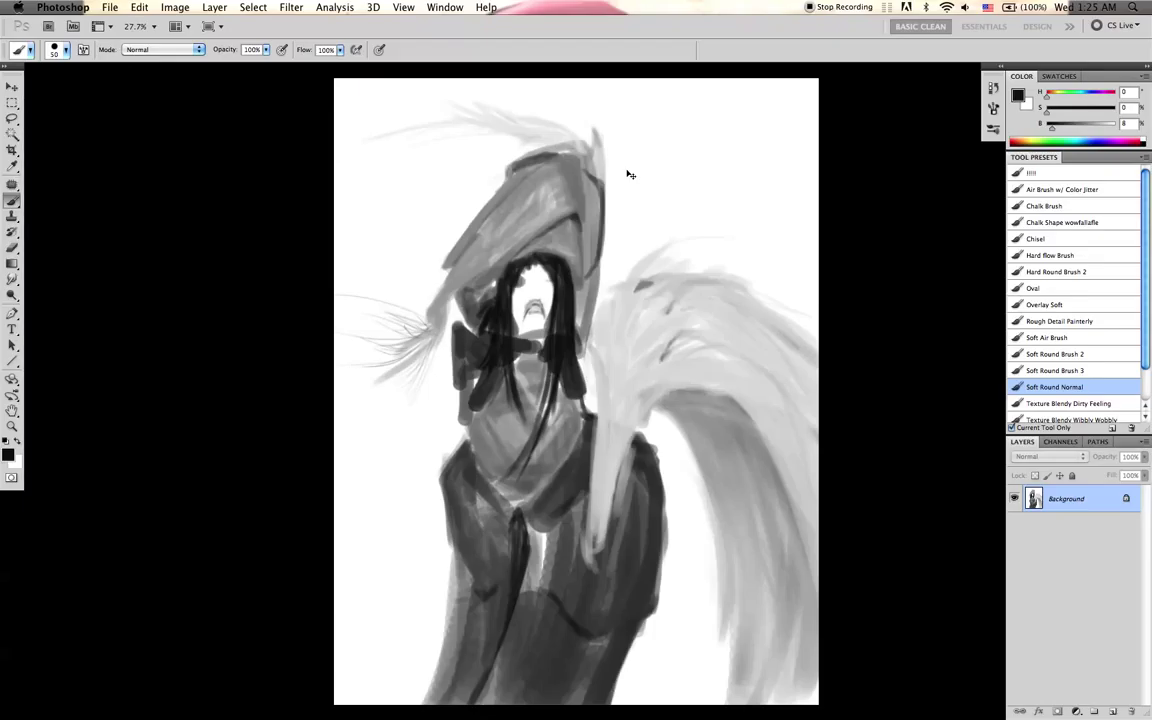
key("ctrl+z")
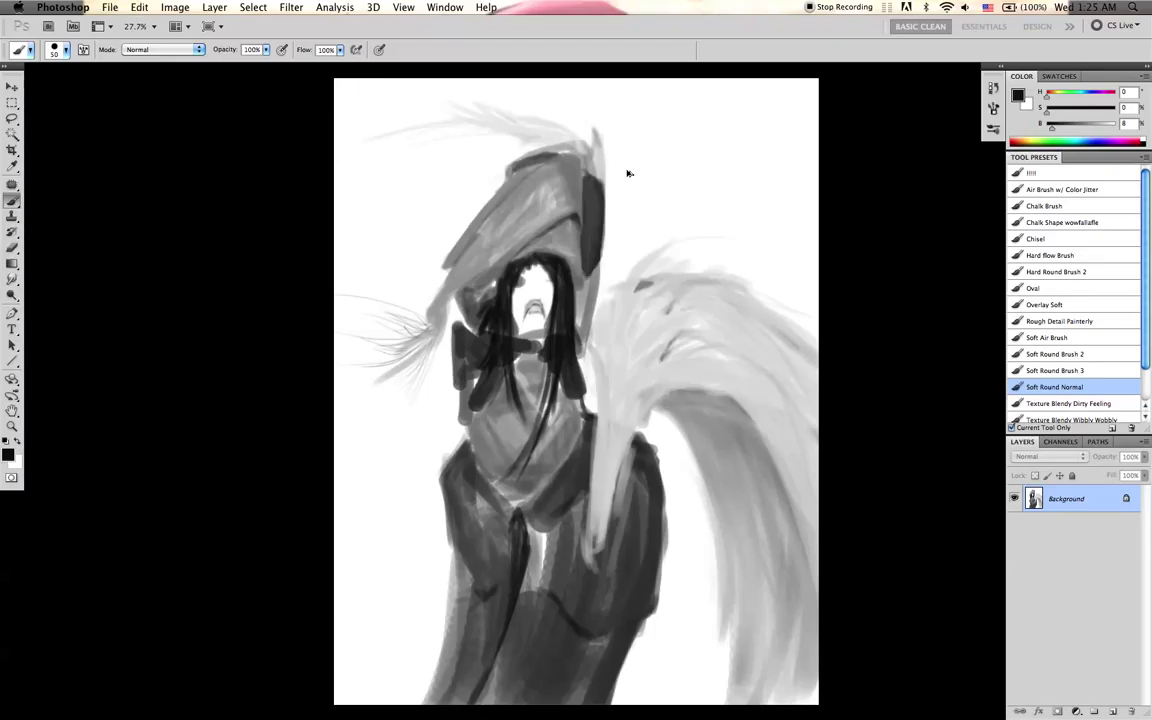
- Check the dark panel in mirrored view and undo its fill and outline on the headdress
key("super+shift+h")
key("ctrl+shift+h")
key("ctrl+shift+h")
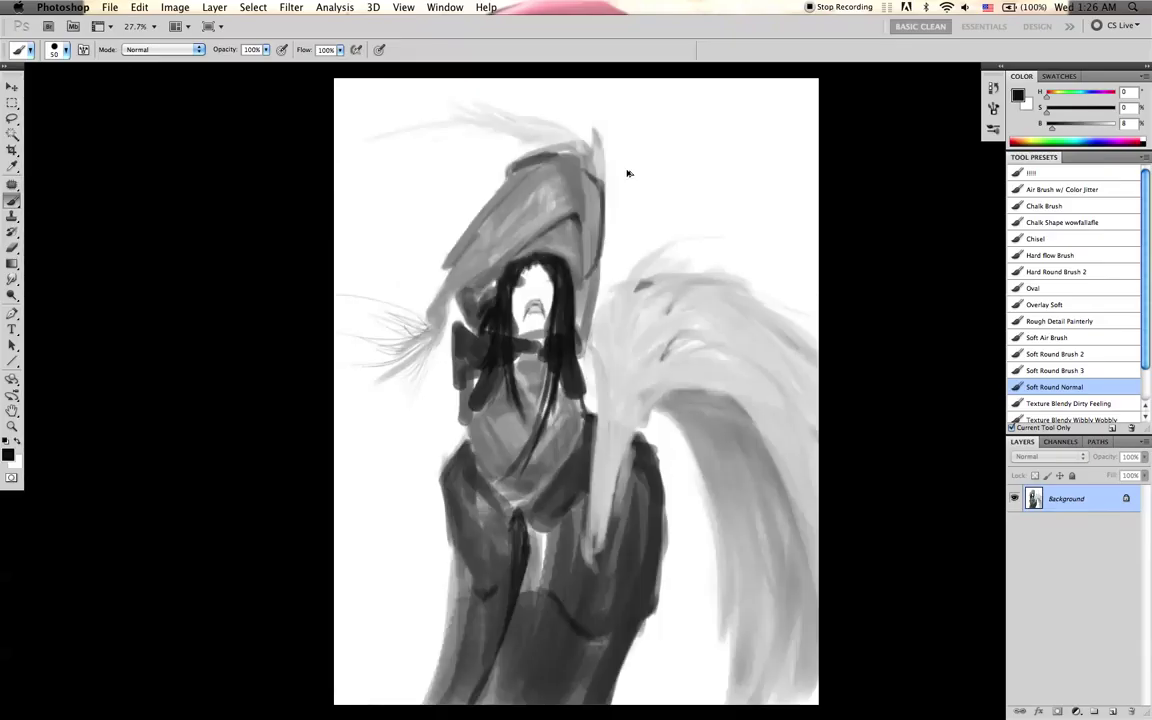
key("super+alt+z")
key("super+alt+z")
- Touch up the hairline under the headdress with sampled black and 19% grey
left_click(538, 259, "alt")
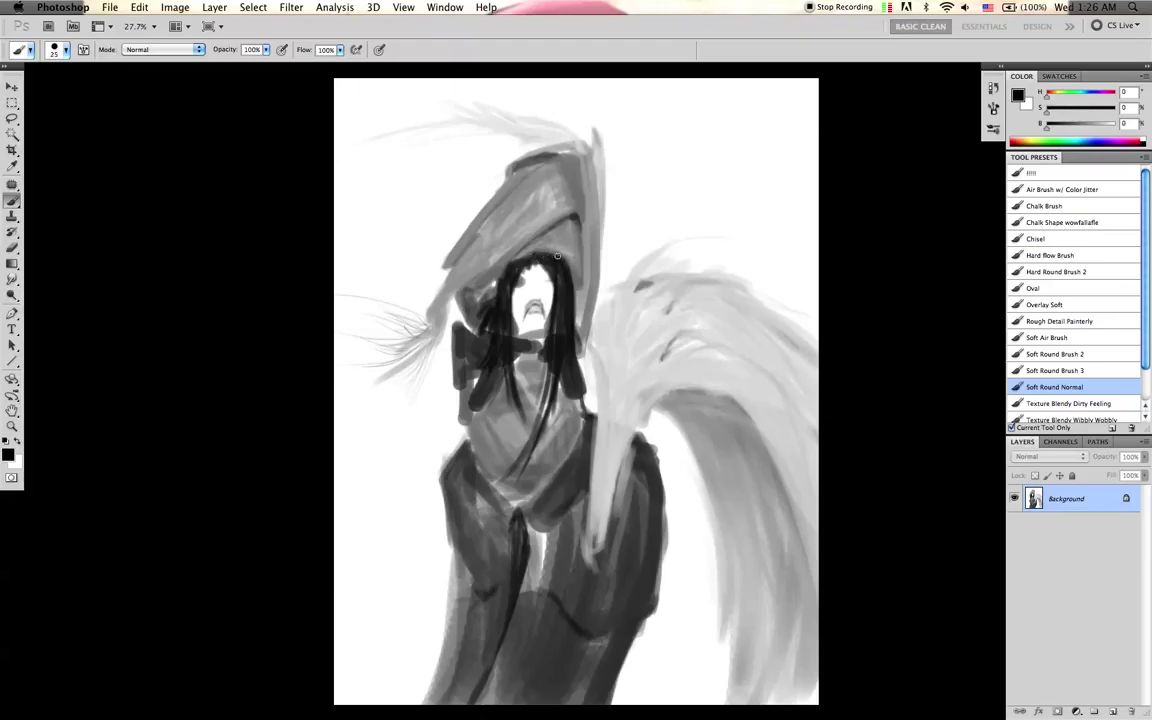
left_click(548, 246, "alt")
left_click_drag(531, 256, 509, 262)
key("[")
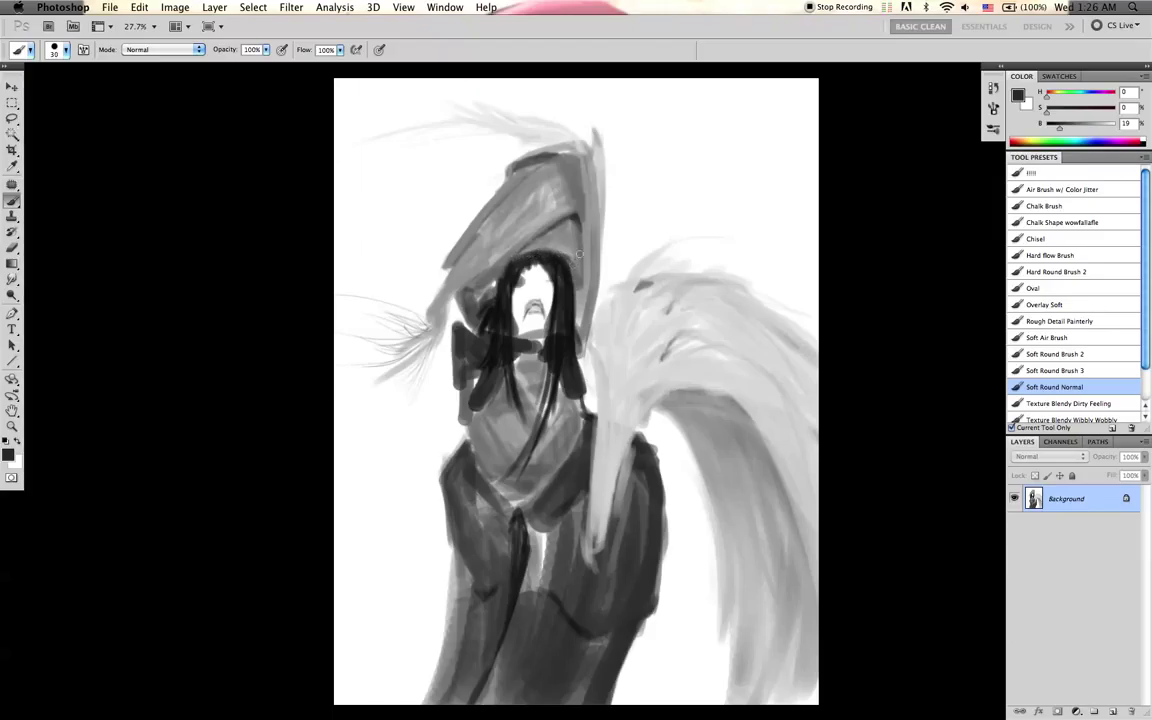
key("r")
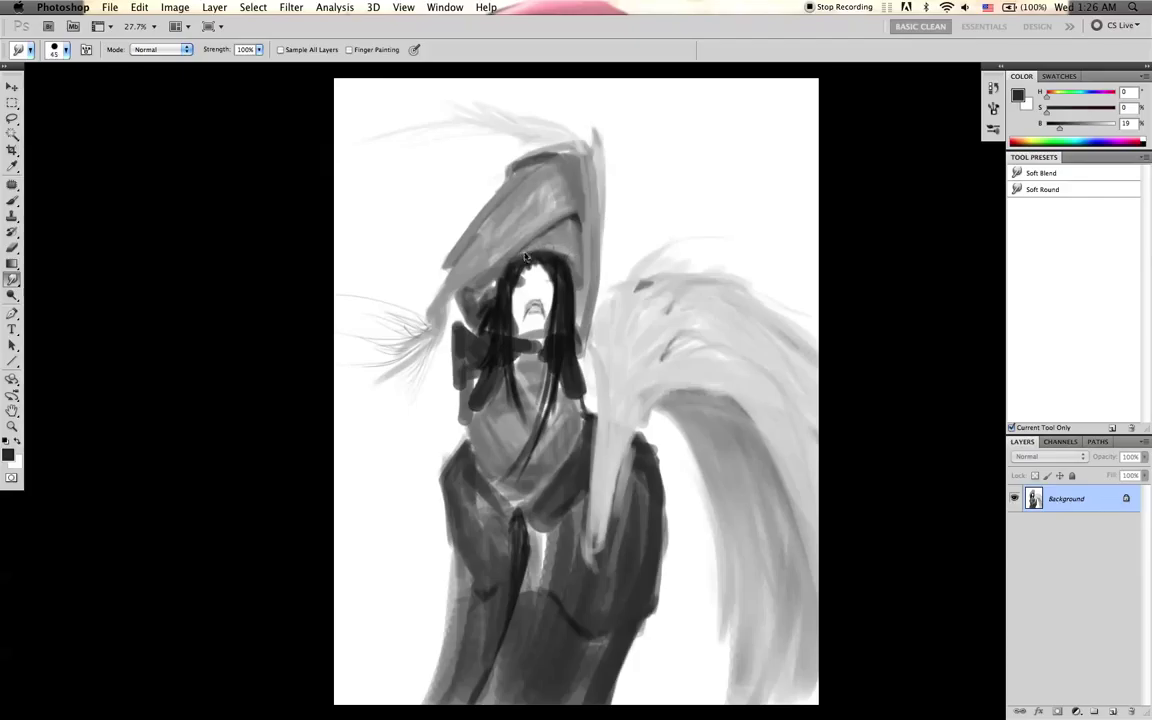
key("b")
- Refine the crown of the hair and its edge against the headdress with sampled black and 46% and 62% greys
left_click(578, 249, "alt")
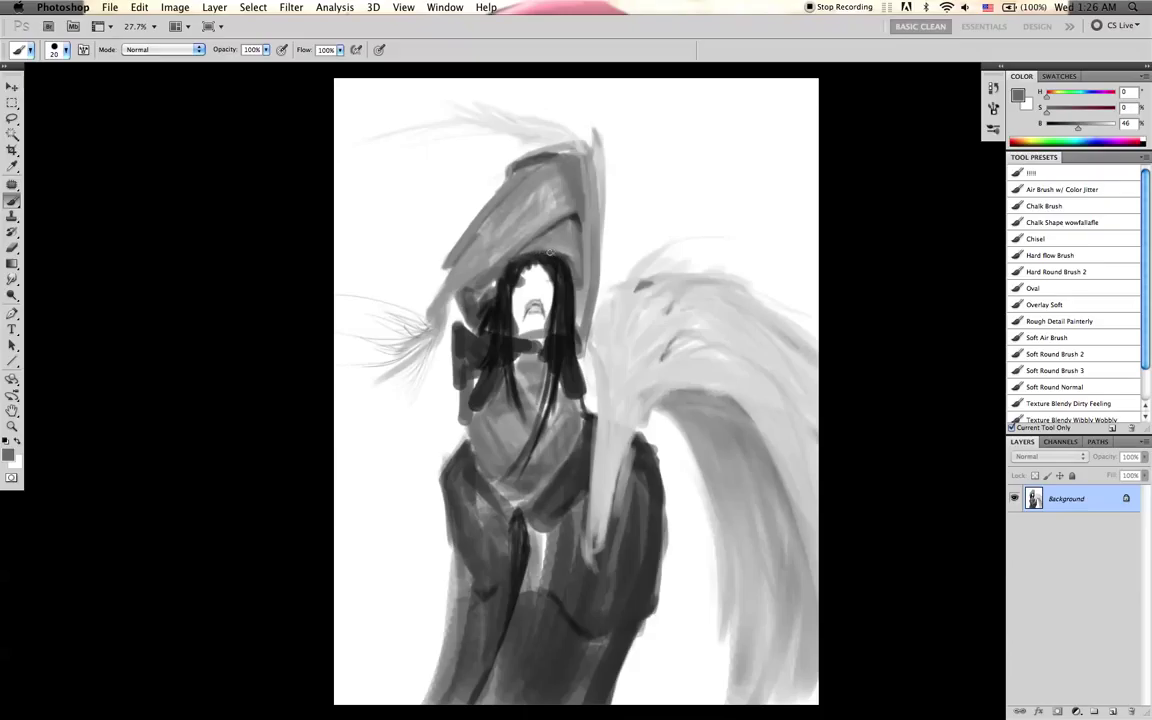
left_click(562, 254, "alt")
key("[")
left_click(543, 256, "alt")
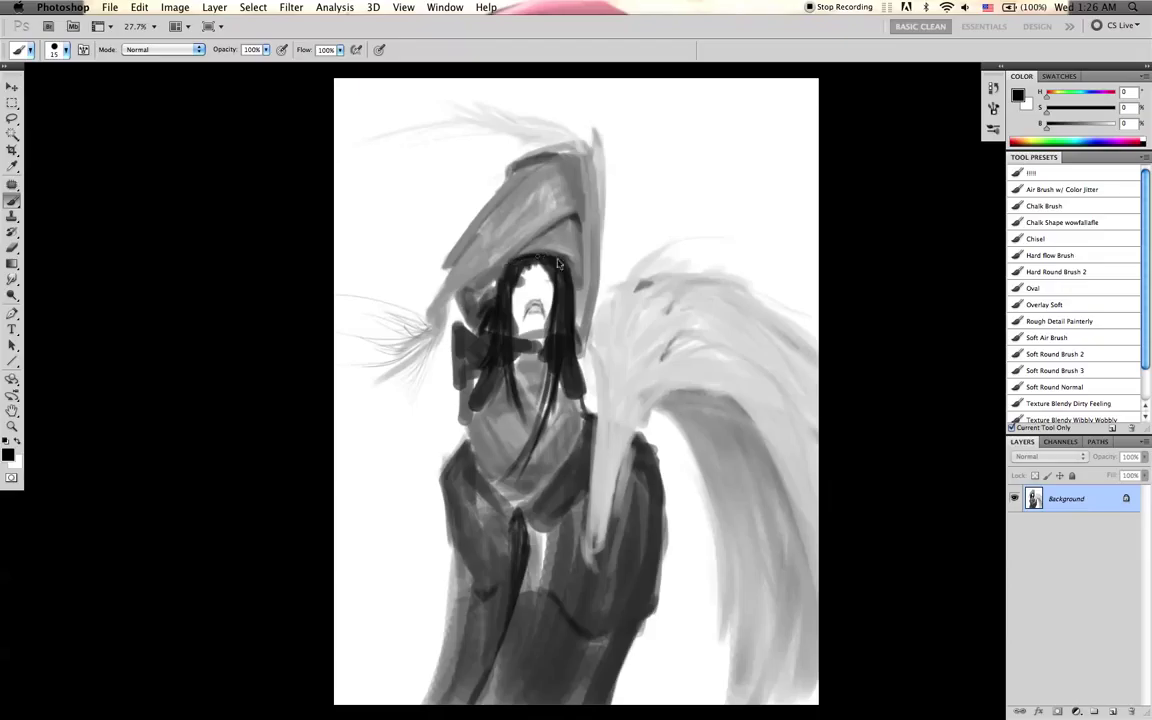
key("bracketright")
left_click(578, 268, "alt")
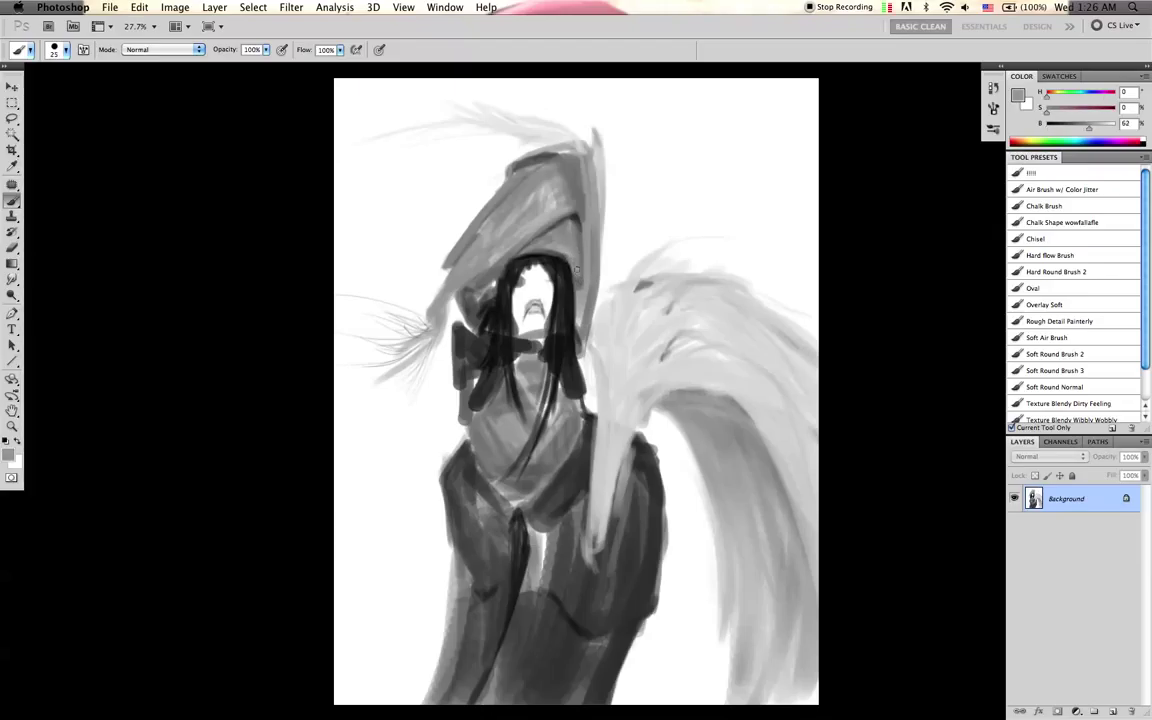
left_click(570, 259, "alt")
left_click(565, 257, "alt")
- Paint sampled grey between the hair and the headdress's front, and add black accents at its tasselled tip
left_click_drag(494, 283, 491, 284)
key("]")
left_click(500, 251, "alt")
key("d")
key("bracketleft")
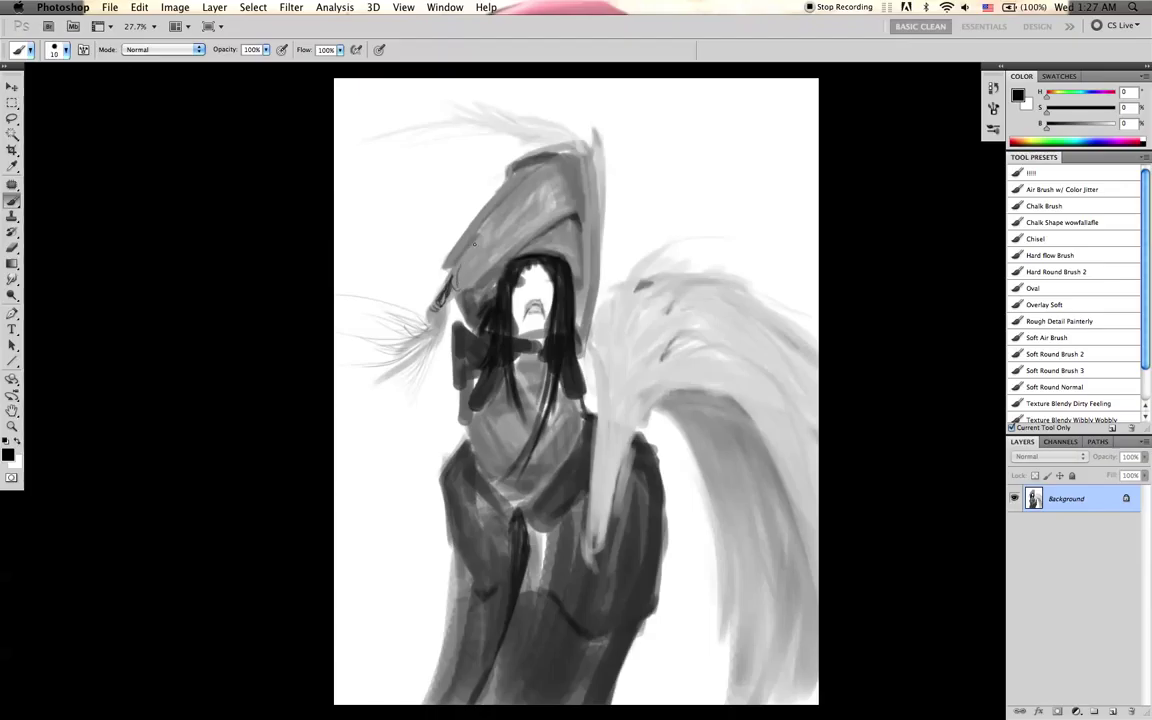
- Add fine white detail to the headdress's tasselled tip with a size 5 brush in mirrored view, and restore the orientation and black
key("super+f")
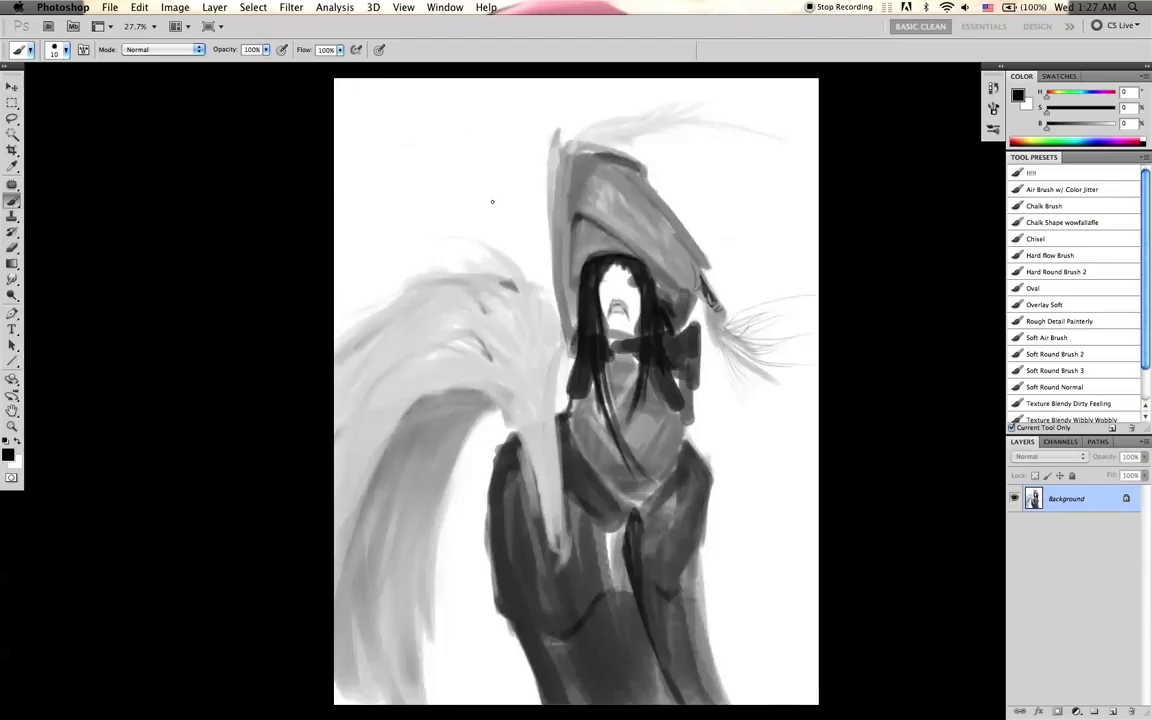
key("x")
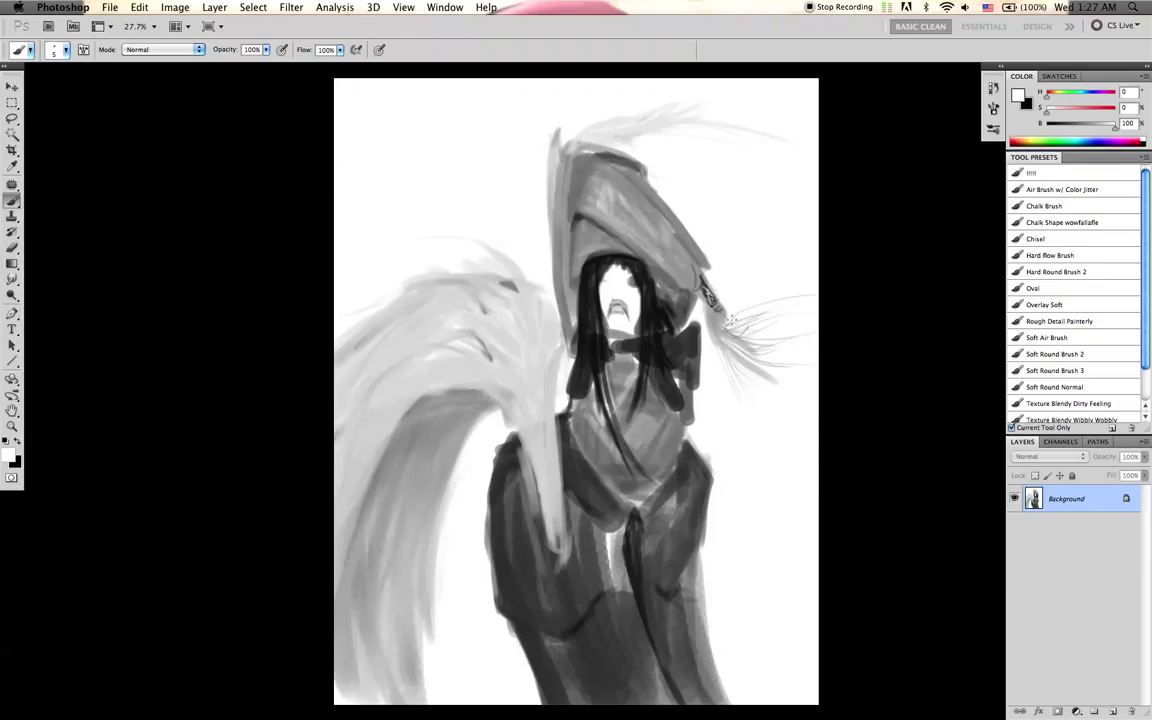
key("ctrl+shift+h")
key("x")
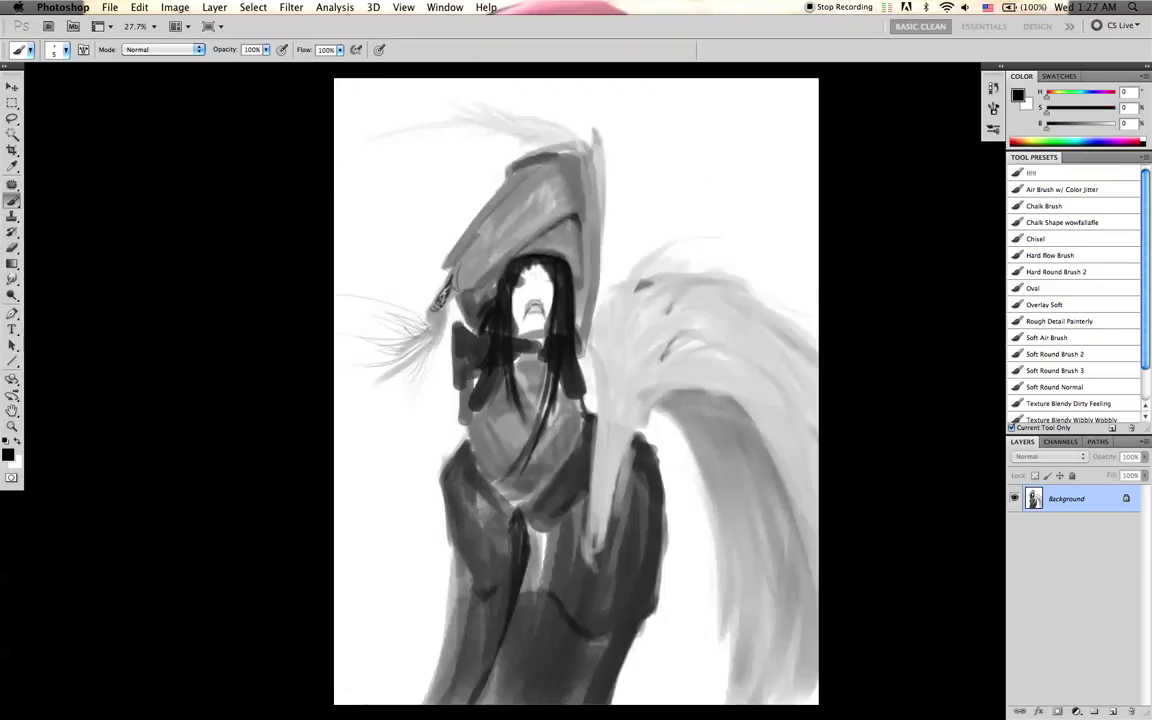
- Sample 60% grey from the plume, try a stroke on the lower robe, undo it and check the canvas mirrored
key("bracketright")
key("bracketright")
key("bracketright")
key("bracketright")
left_click(732, 439, "alt")
mouse_move(560, 624)
left_mouse_down()
mouse_move(554, 679)
mouse_move(572, 701)
left_mouse_up()
key("super+alt+z")
key("super+alt+z")
key("super+shift+h")
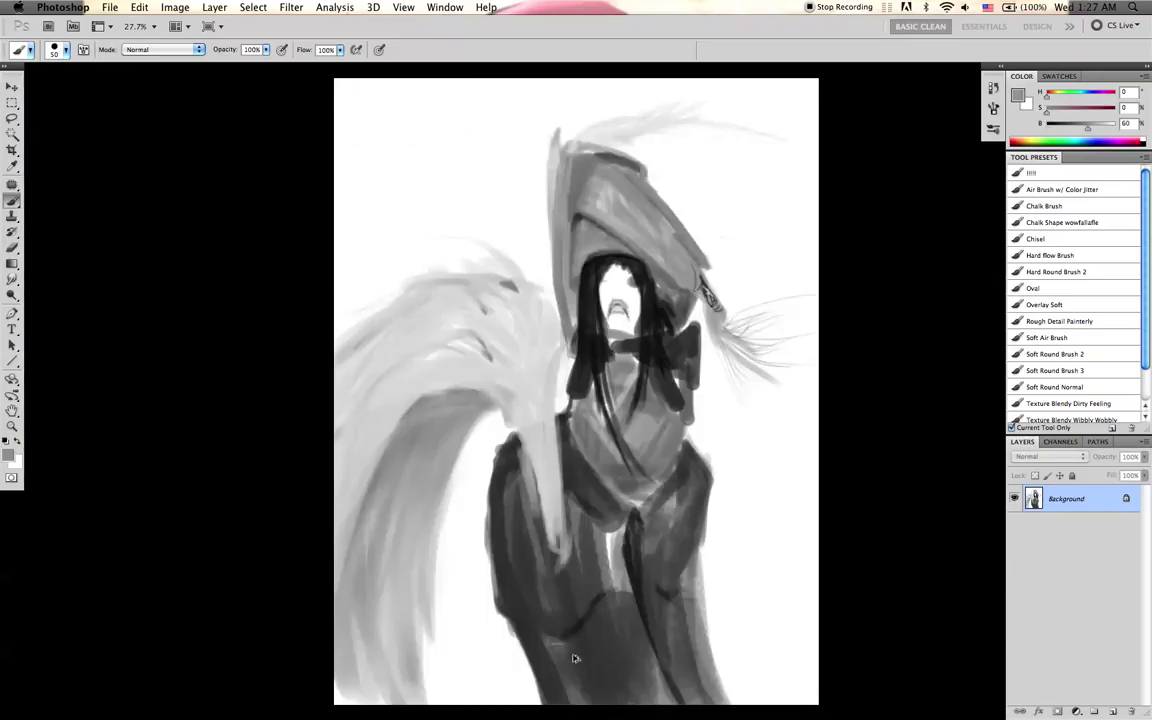
key("h")
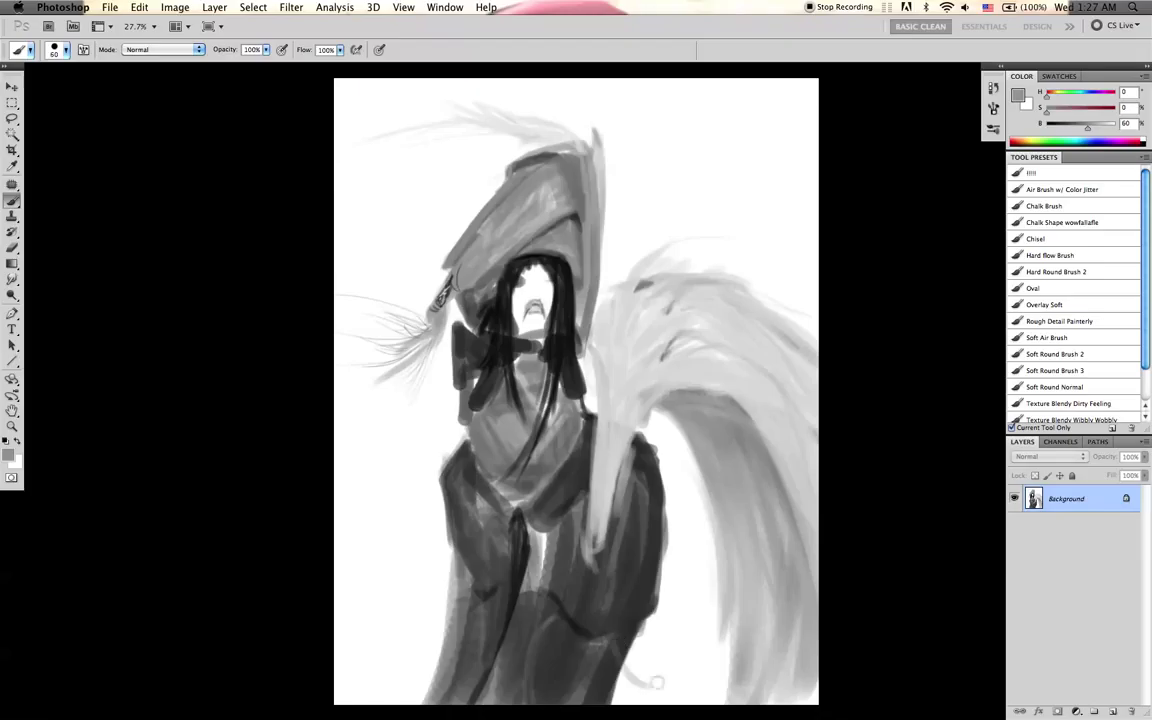
- Paint 60% grey folds on the lower robe and a flared hem sweeping out below the large sleeve
left_click_drag(627, 650, 671, 689)
left_click_drag(635, 643, 650, 697)
key("bracketright")
key("bracketright")
key("bracketright")
mouse_move(589, 658)
left_mouse_down()
mouse_move(568, 642)
mouse_move(558, 715)
left_mouse_up()
left_click_drag(553, 645, 540, 700)
key("bracketleft")
key("bracketleft")
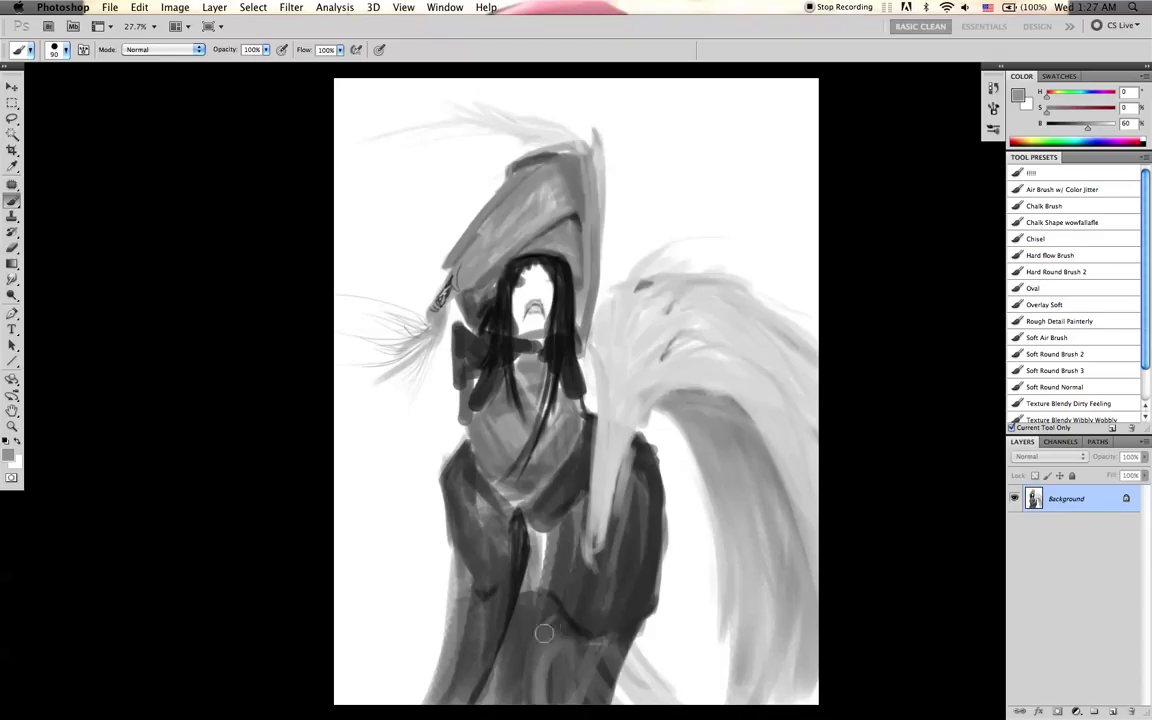
- Extend the robe's flared hem beneath the large sleeve and lighten its folds with sampled 65% grey
key("d")
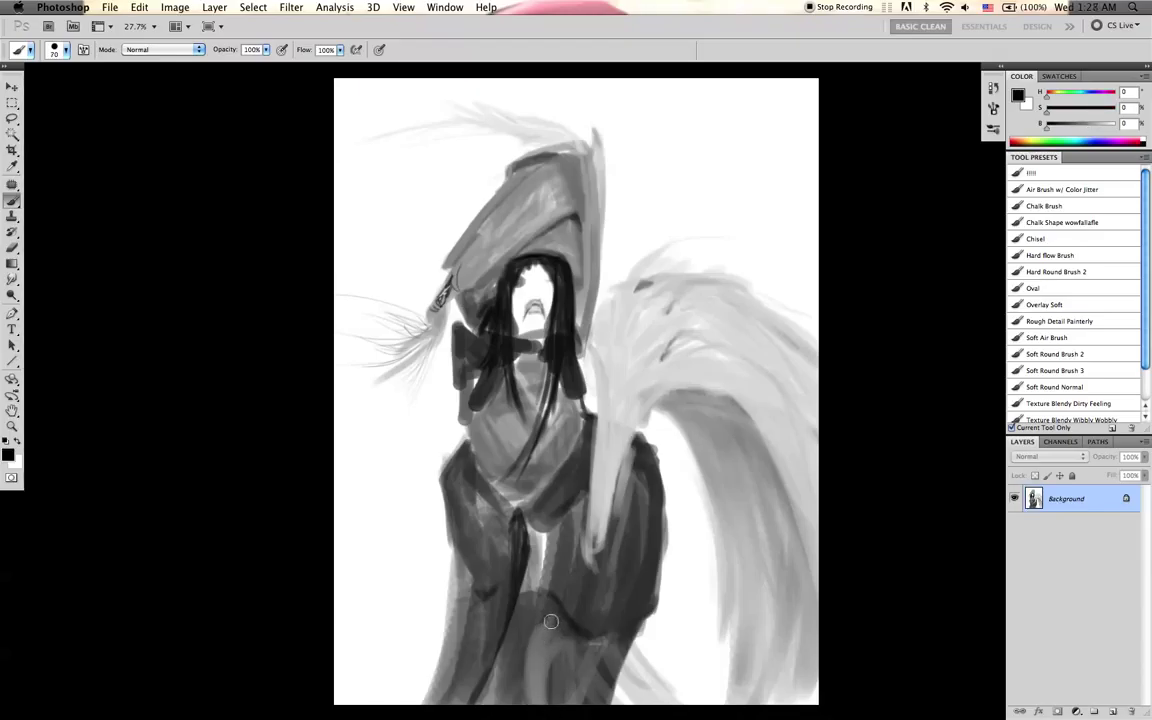
left_click(761, 475, "alt")
key("bracketleft")
key("bracketleft")
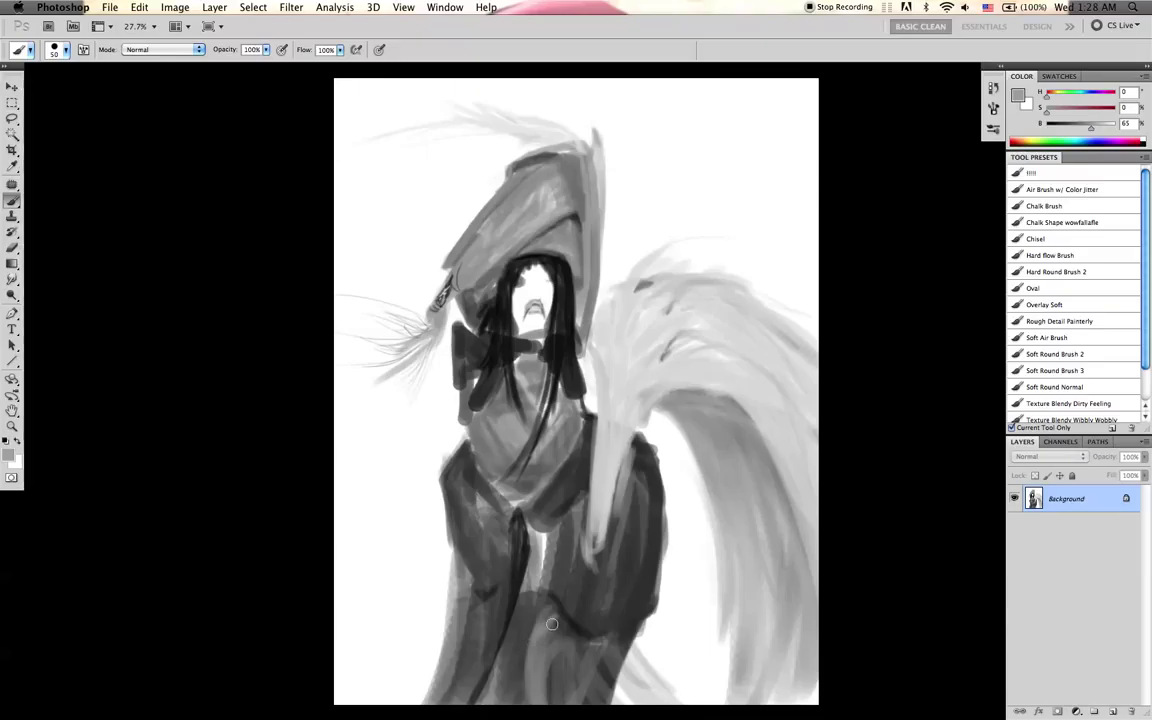
key("bracketright")
left_click_drag(592, 662, 647, 705)
mouse_move(626, 655)
left_mouse_down()
mouse_move(671, 709)
mouse_move(638, 660)
mouse_move(673, 679)
mouse_move(699, 702)
left_mouse_up()
left_click_drag(622, 632, 601, 680)
key("bracketleft")
key("bracketleft")
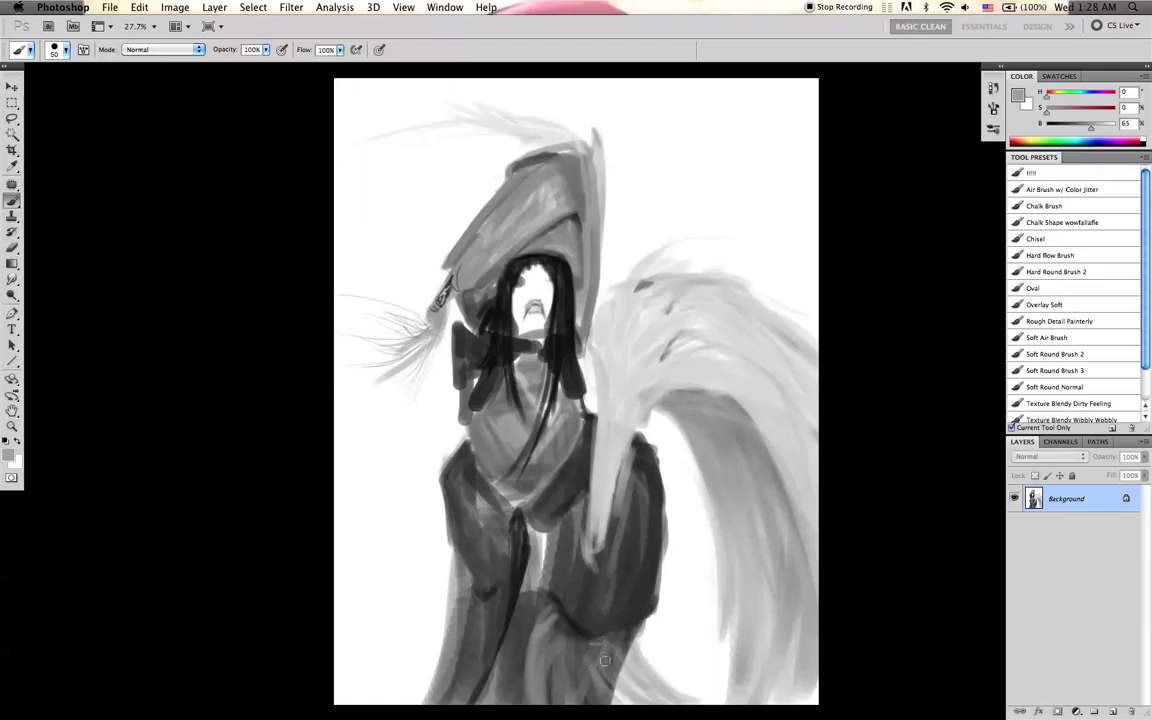
- Paint a dark fold under the large sleeve with sampled 11% grey and rework it with sampled 49% and 86% greys
left_click(518, 562, "alt")
key("bracketleft")
key("bracketleft")
left_click_drag(608, 658, 599, 702)
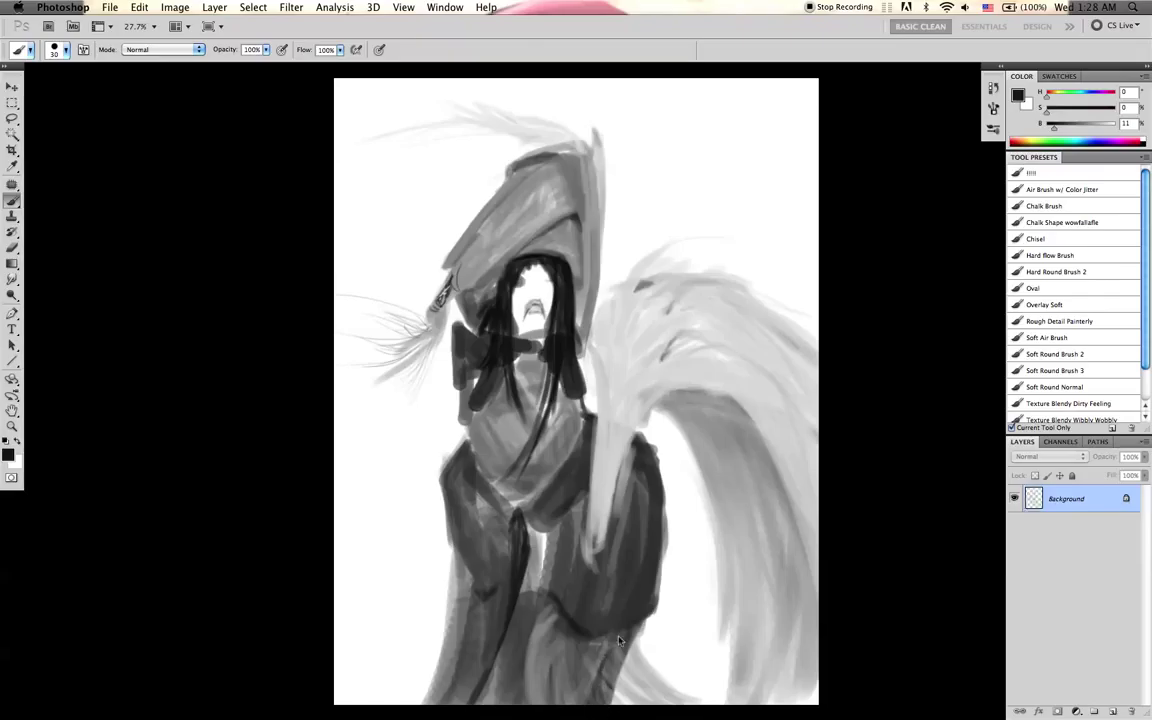
left_click(598, 668, "alt")
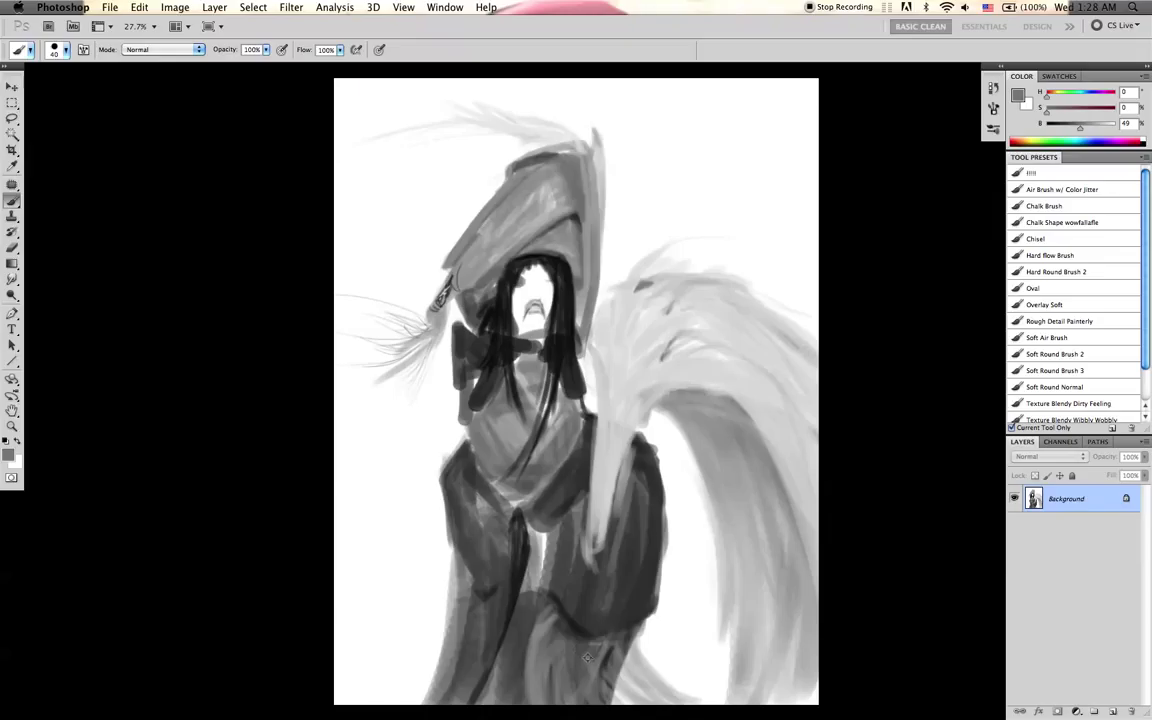
left_click(609, 383, "alt")
key("bracketleft")
left_click(613, 385, "alt")
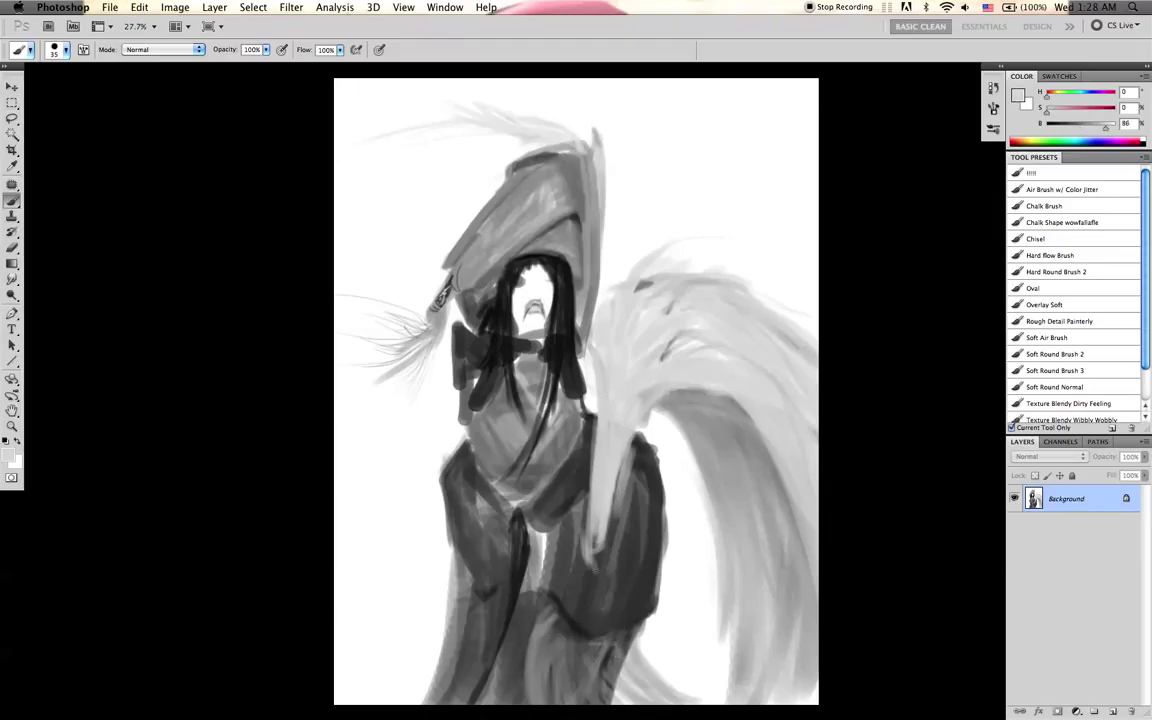
- Broaden and blend the flared hem below the large sleeve with sampled 44% and 46% greys
left_click(594, 672, "alt")
key("bracketright")
left_click(563, 651, "alt")
key("bracketright")
key("bracketright")
key("bracketright")
left_click_drag(610, 666, 640, 697)
left_click(621, 667, "alt")
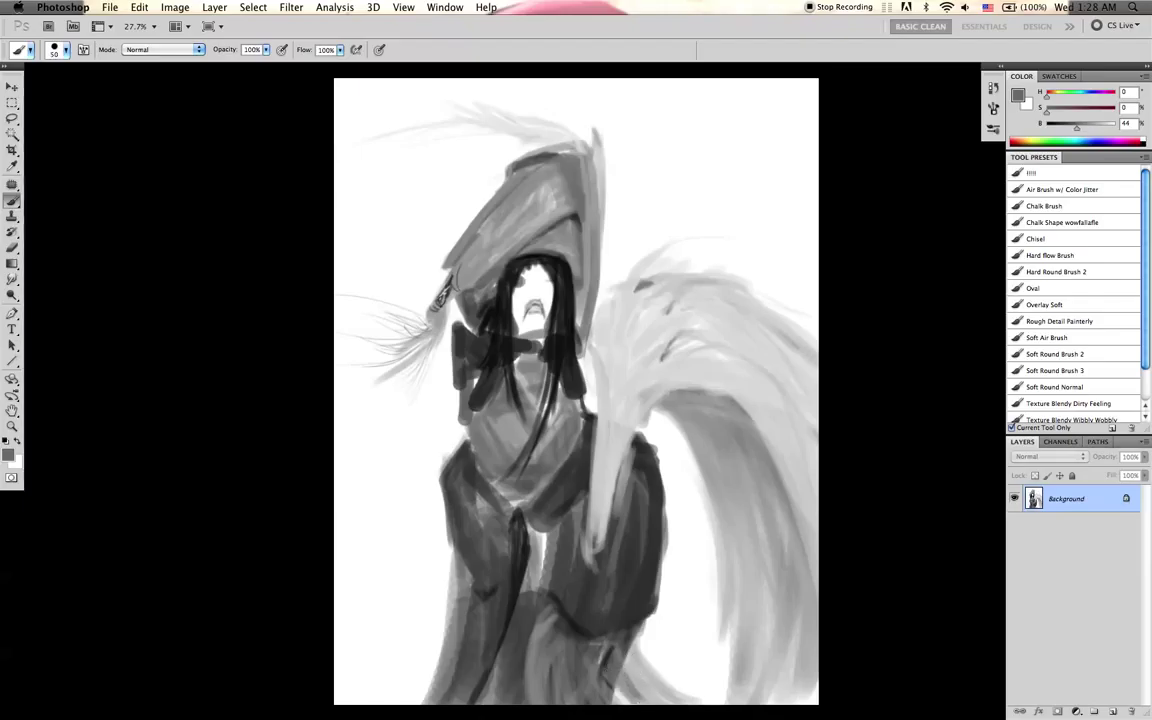
left_click(596, 650, "alt")
key("bracketright")
key("bracketright")
left_click_drag(614, 669, 640, 703)
key("bracketright")
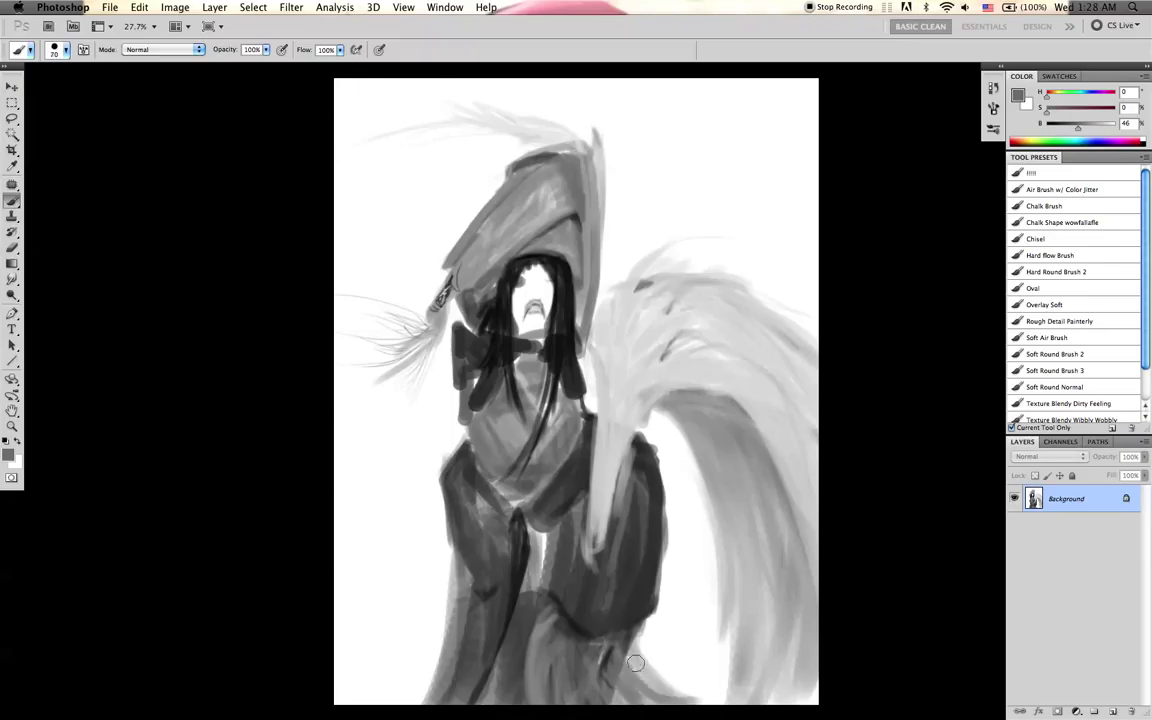
- Darken the large sleeve's lower edge with black and paint sampled 58% grey beneath the waist point in mirrored view
key("d")
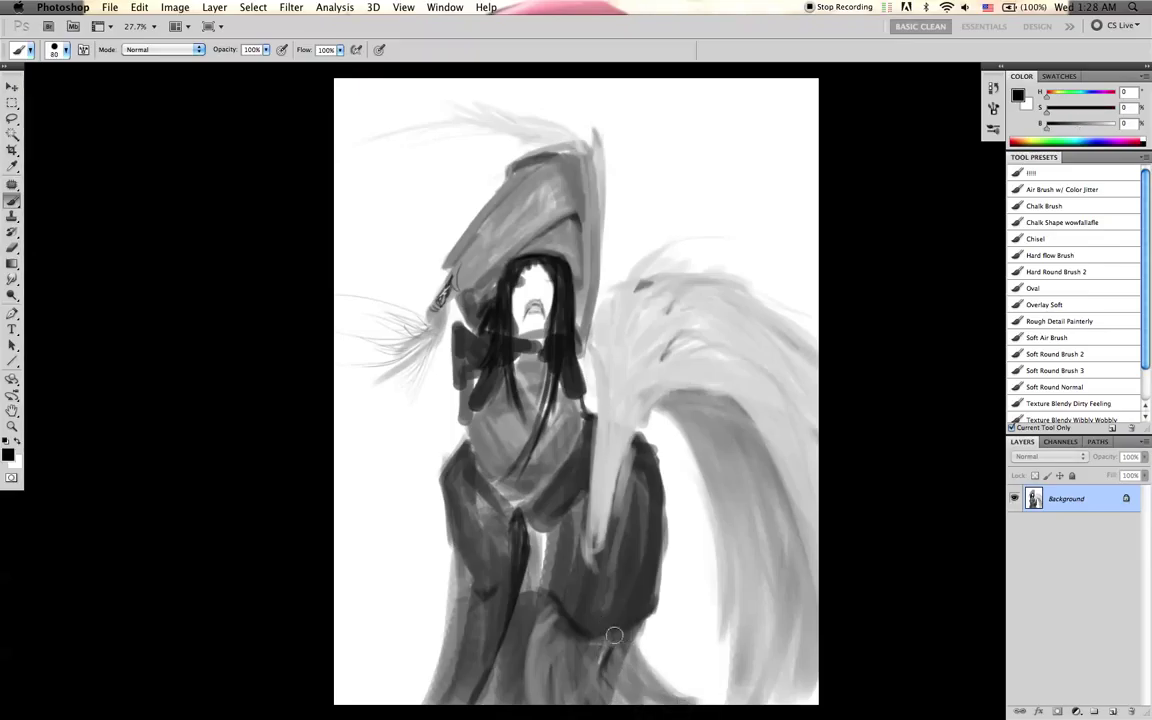
left_click_drag(609, 643, 657, 608)
key("super+shift+h")
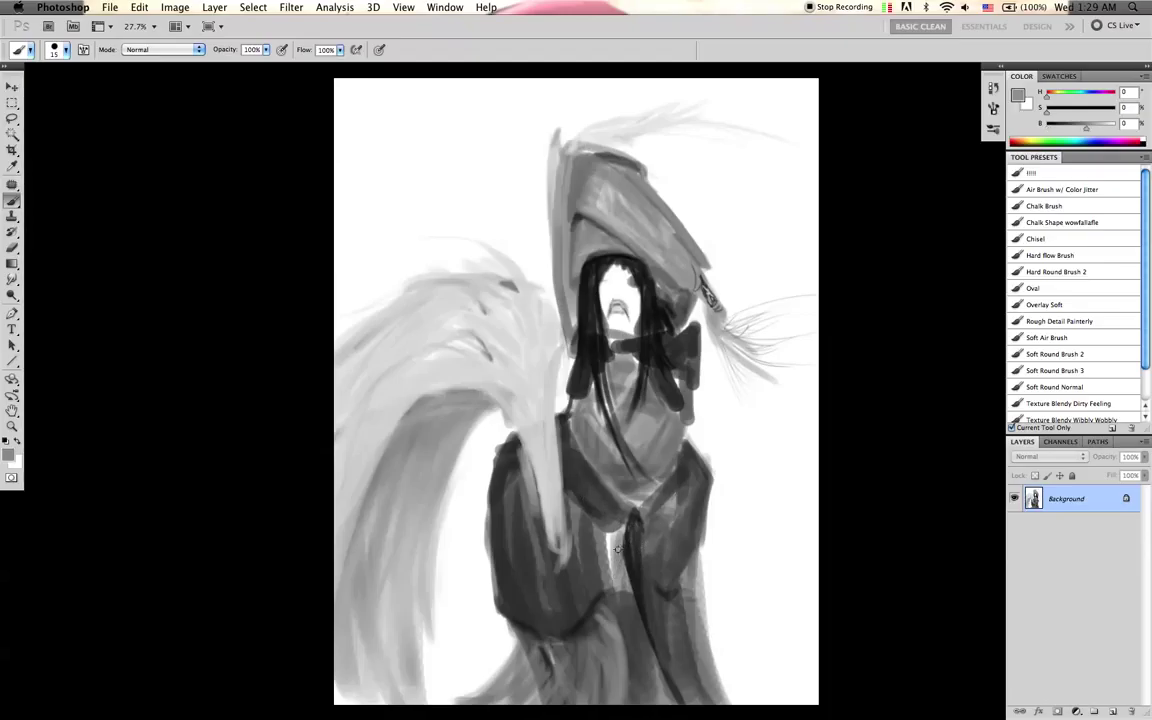
left_click(625, 527, "alt")
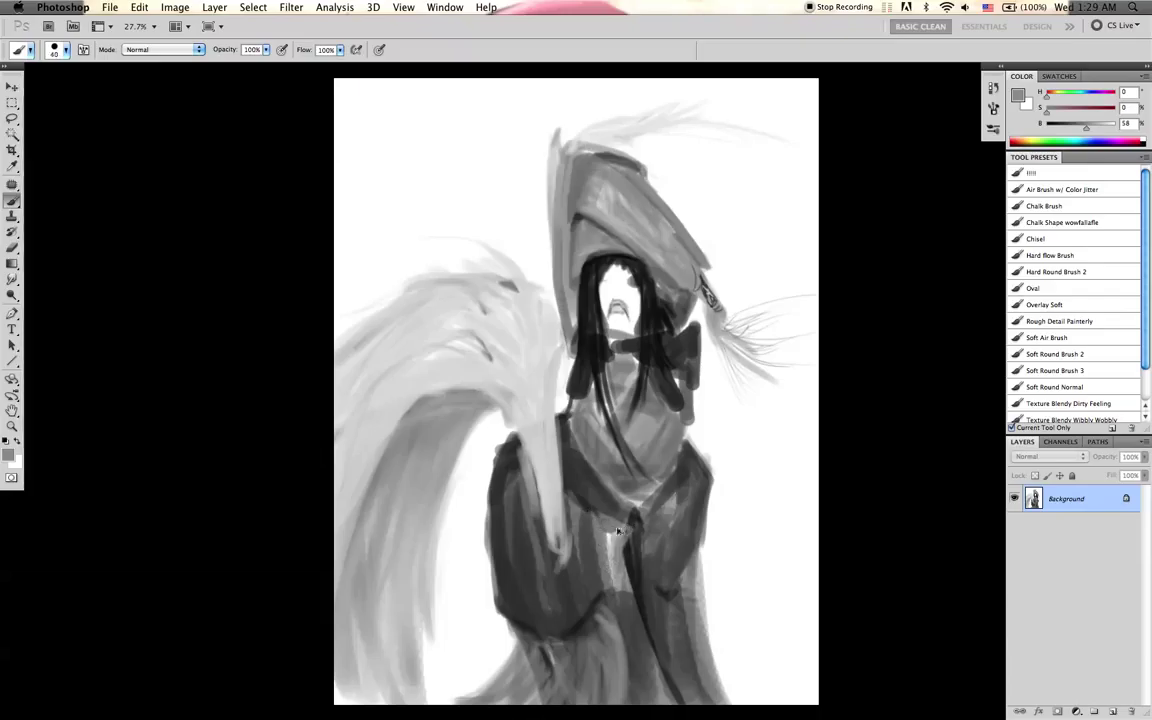
key("super+shift+h")
- Shade the inner part of the large sleeve beside the robe's centre opening with sampled 25% and darker greys
key("d")
left_click(570, 499, "alt")
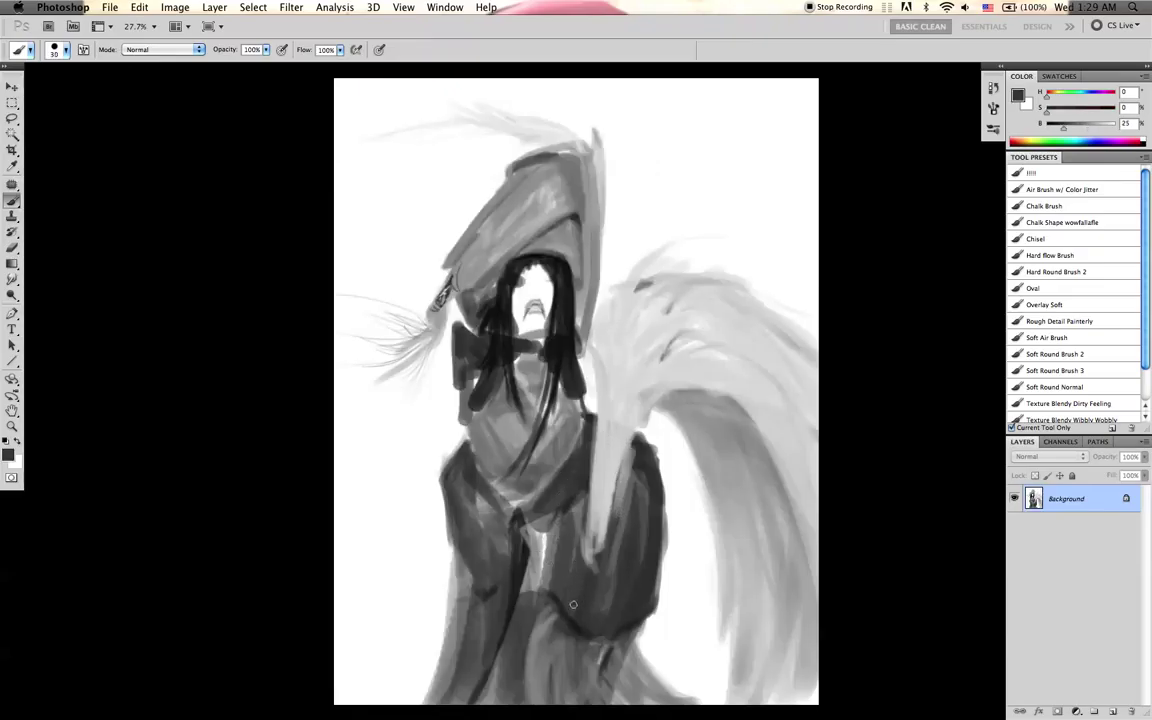
key("d")
left_click(509, 551, "alt")
key("[")
left_click(573, 588, "alt")
key("bracketright")
key("bracketright")
- Paint sweeping 55% grey strokes below the smaller sleeve to flare that side of the robe's hem
key("d")
key("x")
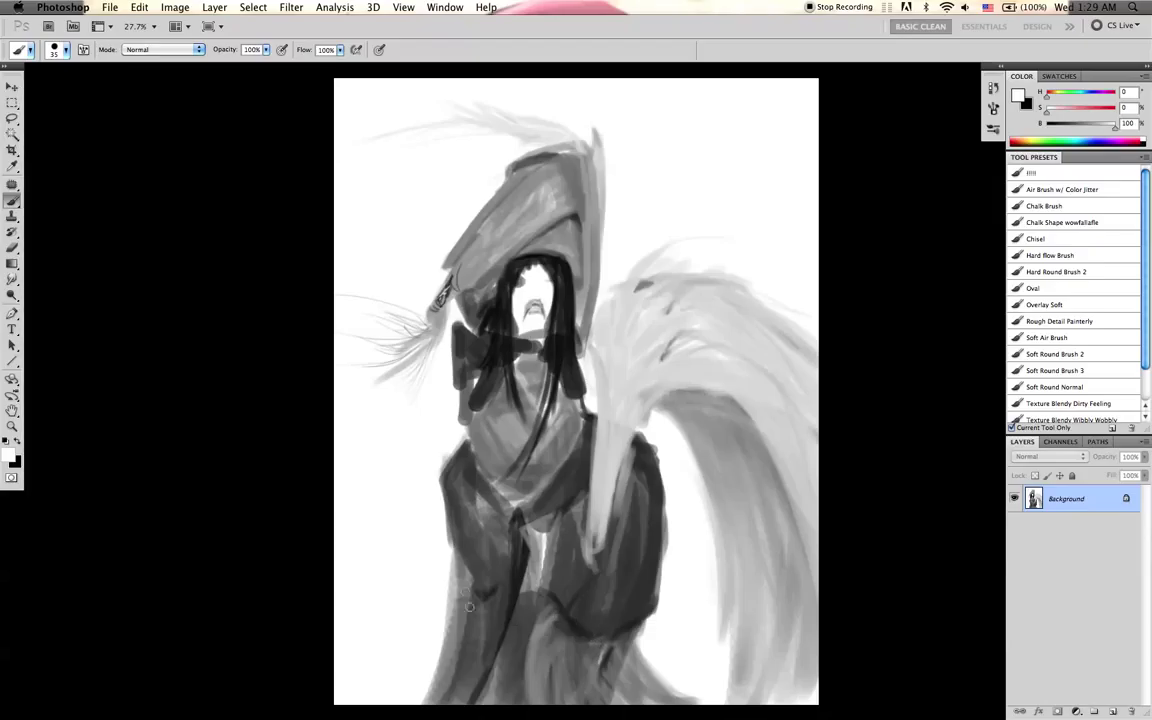
left_click(694, 427, "alt")
left_click_drag(455, 600, 401, 701)
mouse_move(447, 603)
left_mouse_down()
mouse_move(423, 630)
mouse_move(456, 584)
mouse_move(450, 613)
mouse_move(423, 631)
mouse_move(454, 568)
mouse_move(444, 630)
mouse_move(393, 702)
left_mouse_up()
key("]")
left_click_drag(455, 576, 386, 697)
left_click_drag(443, 618, 382, 704)
key("]")
key("]")
mouse_move(443, 645)
left_mouse_down()
mouse_move(381, 696)
mouse_move(462, 610)
mouse_move(398, 702)
left_mouse_up()
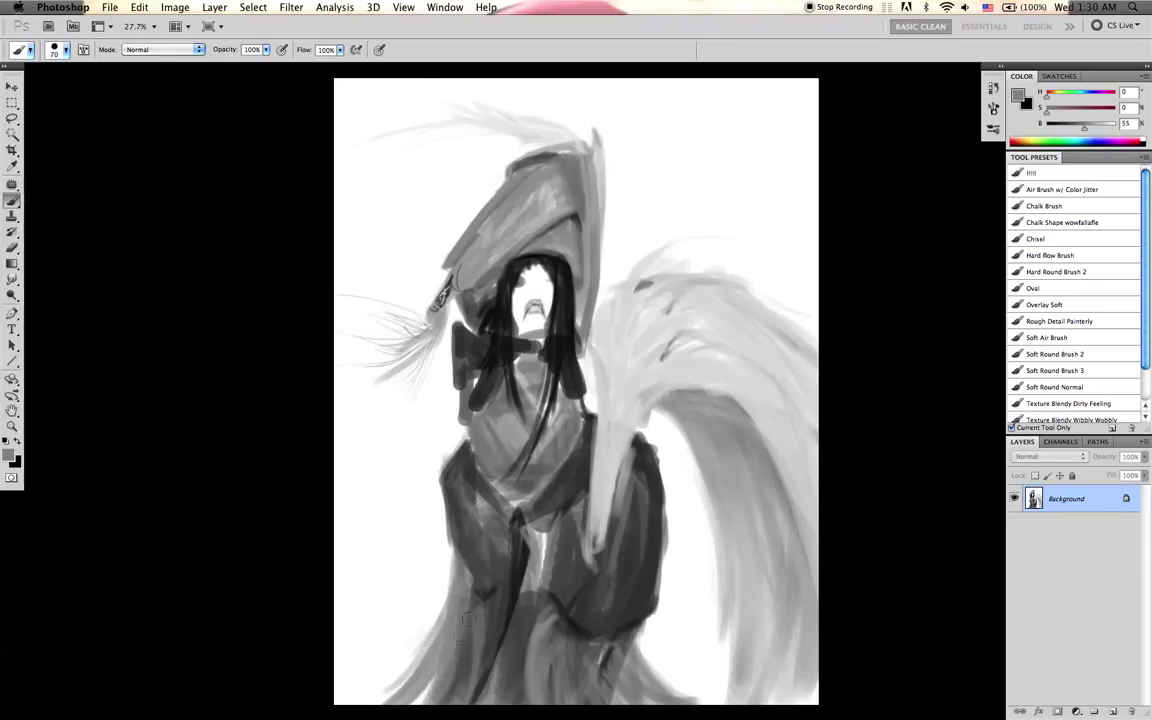
- Paint black fold lines running down the robe from the bottom of the smaller sleeve, narrowing the brush to size 20
key("bracketleft")
key("d")
key("bracketleft")
key("bracketleft")
left_click_drag(486, 611, 475, 669)
key("bracketleft")
key("bracketleft")
key("bracketleft")
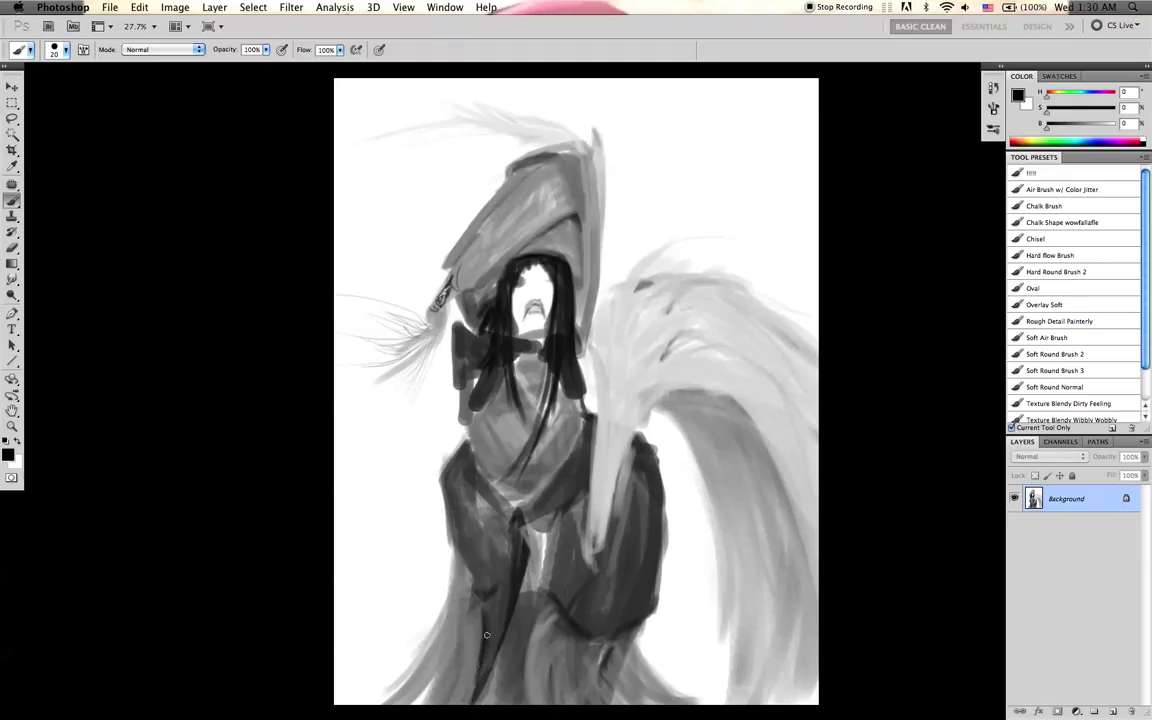
left_click_drag(486, 605, 490, 622)
- Blend the dark fold below the smaller sleeve with the Smudge tool and mirror the canvas
key("bracketright")
key("bracketright")
key("r")
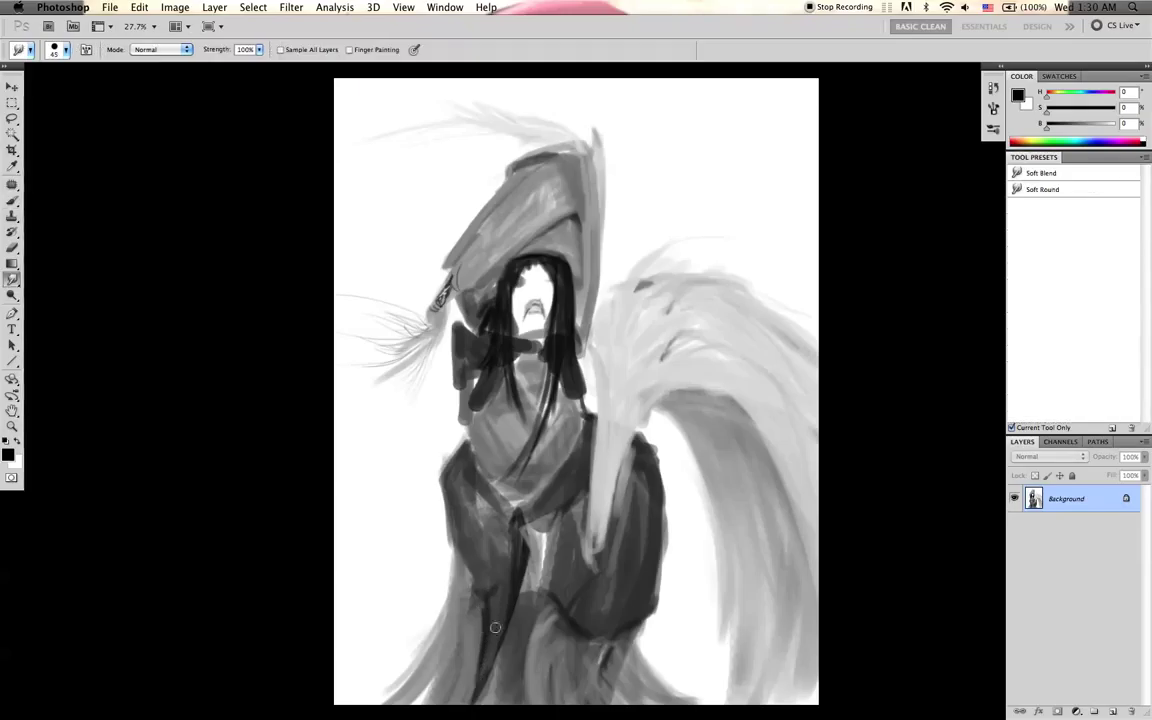
key("super+f")
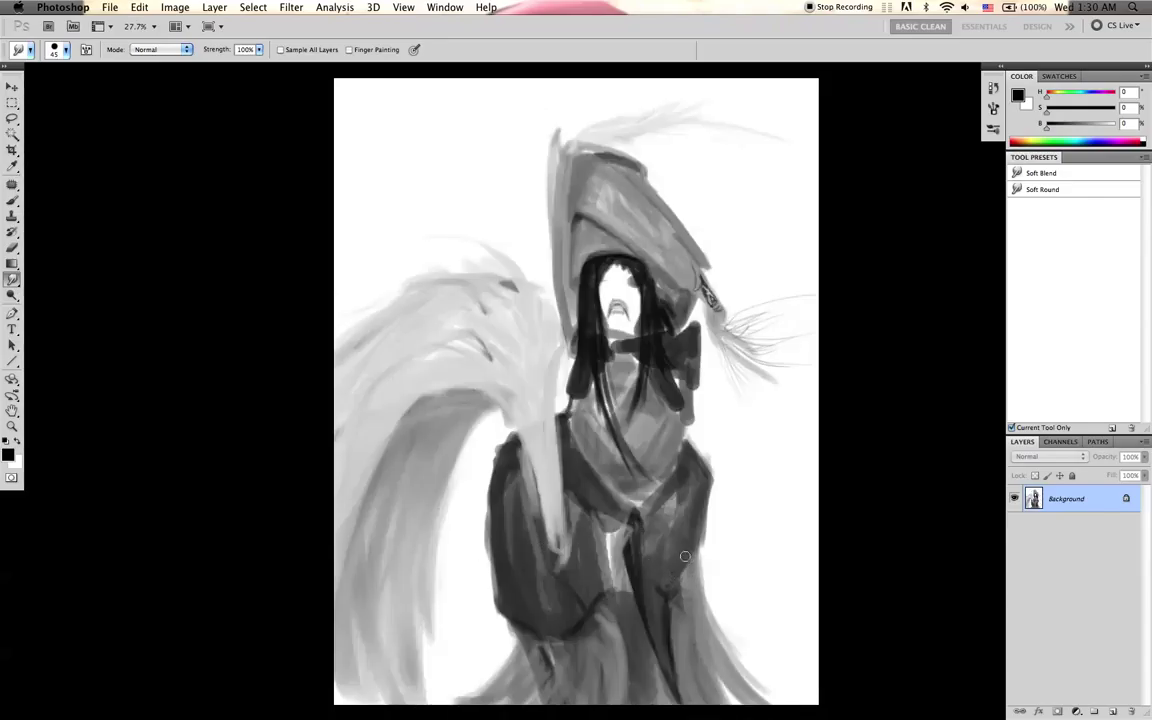
- Shape the smaller sleeve's lower edge with sampled 29% and 69% greys and soften it with the Smudge tool
key("b")
left_click(667, 579, "alt")
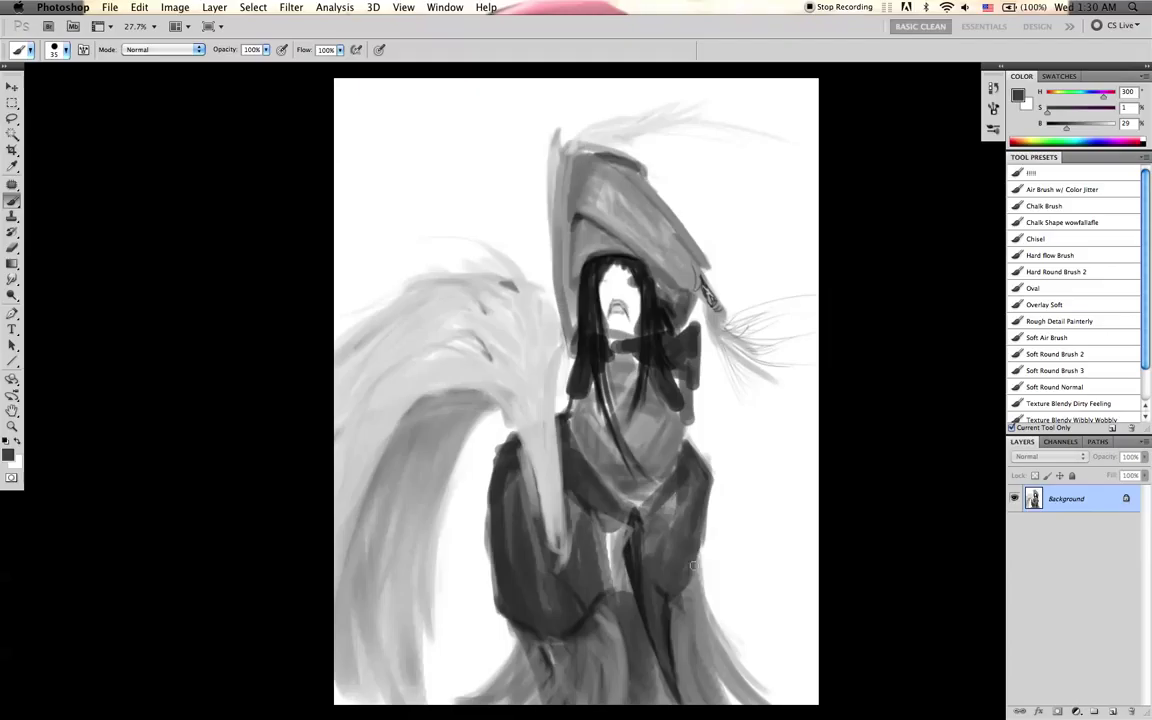
key("d")
key("x")
left_click(673, 515, "alt")
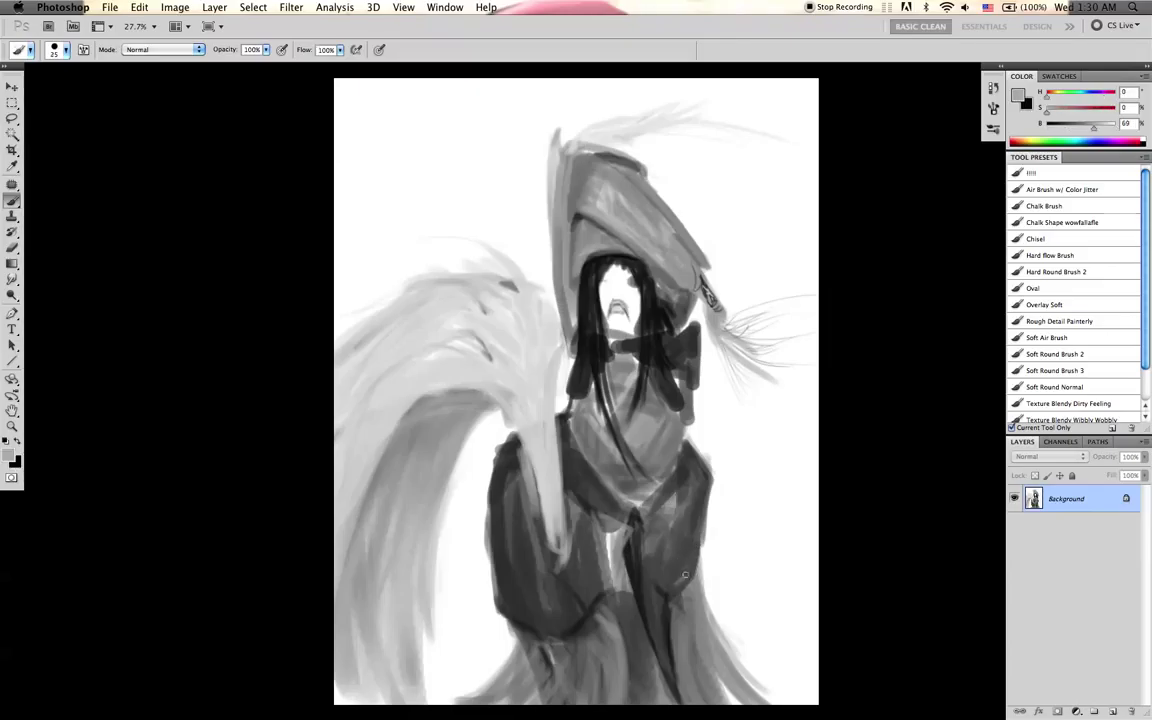
key("r")
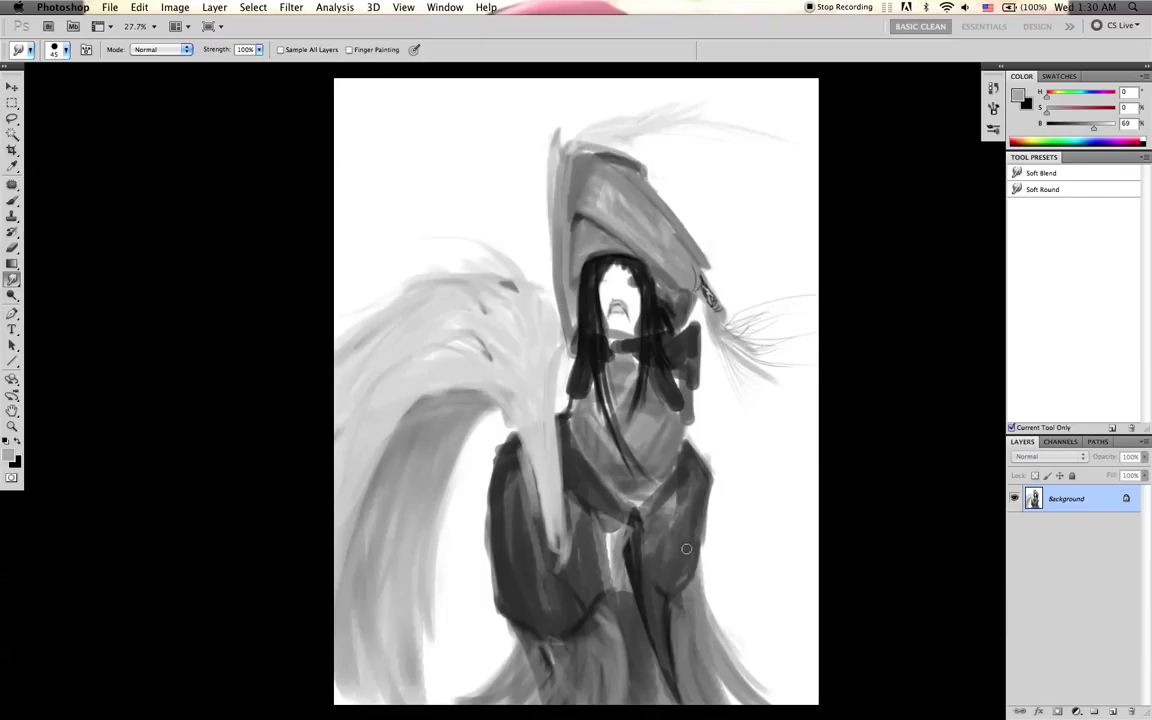
- Darken the outer side of the smaller sleeve with broader strokes of sampled 29% grey
key("b")
left_click(676, 569, "alt")
key("bracketright")
key("bracketright")
mouse_move(676, 535)
left_mouse_down()
mouse_move(651, 529)
mouse_move(657, 552)
mouse_move(688, 475)
mouse_move(692, 536)
mouse_move(697, 488)
mouse_move(706, 515)
left_mouse_up()
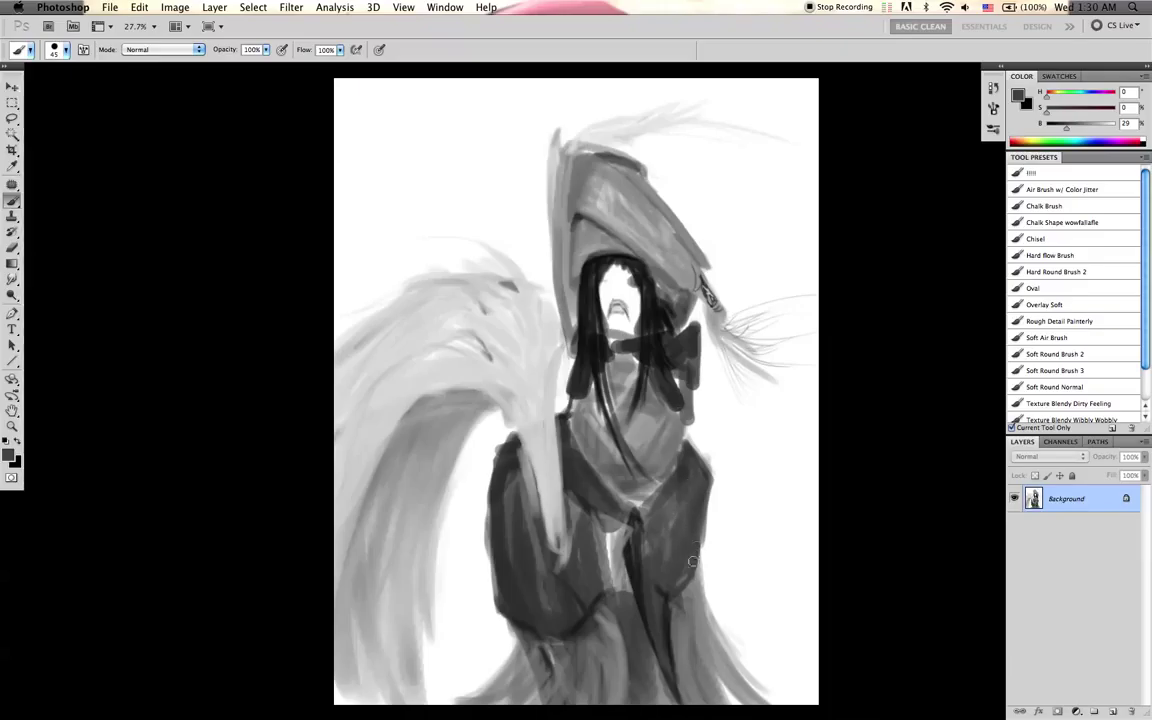
key("bracketright")
- Refine the robe's chest and V-shaped waist edge with black and sampled 38% and 49% greys
left_click(649, 489, "alt")
key("bracketleft")
key("bracketleft")
key("d")
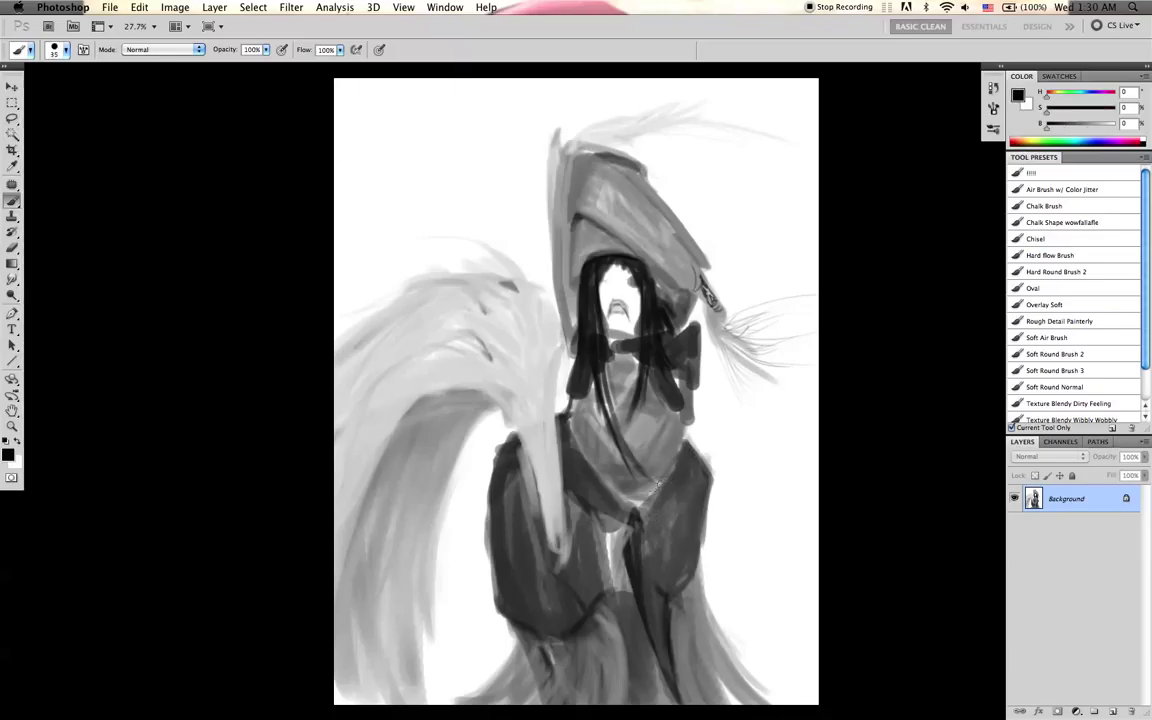
left_click(660, 496, "alt")
key("bracketright")
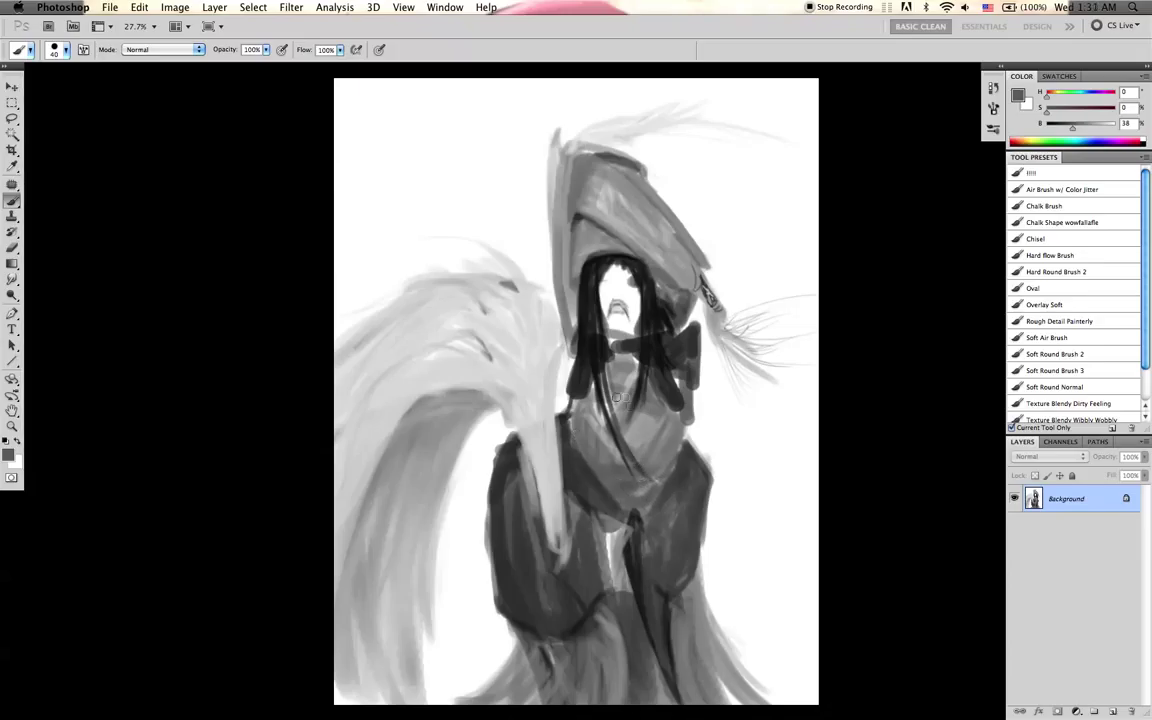
left_click(650, 411, "alt")
key("[")
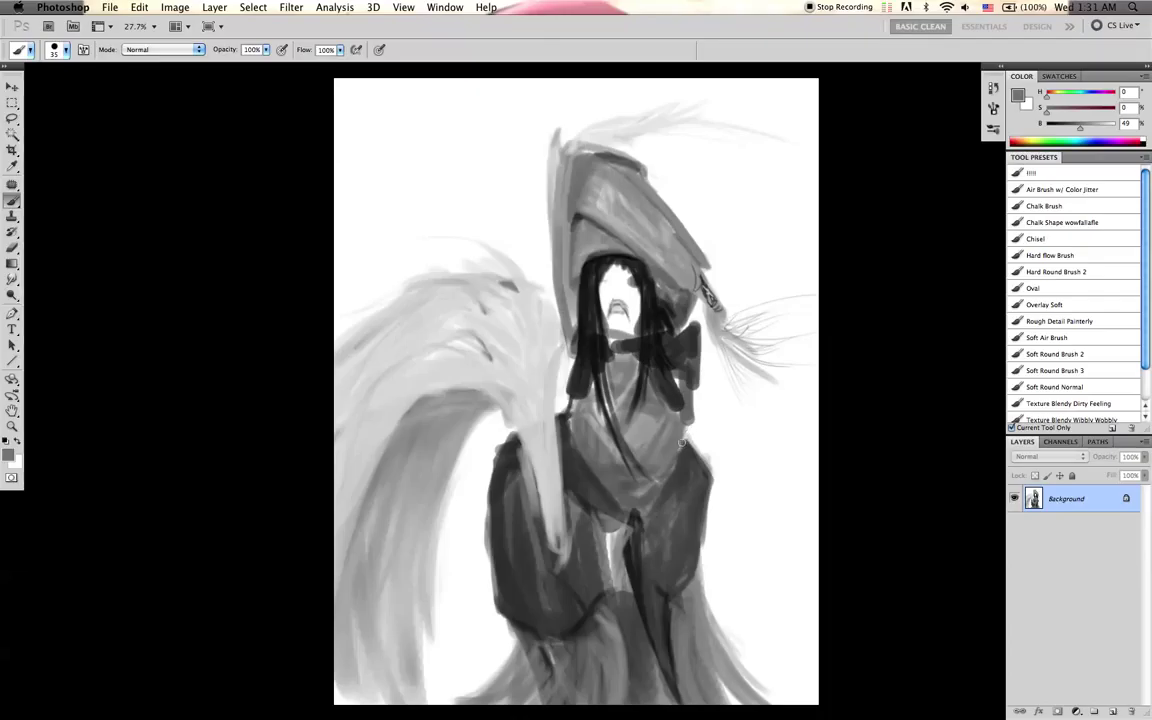
- Paint sampled 13% grey along the smaller sleeve's upper edge with a size 50 brush
key("d")
left_click(636, 573, "alt")
key("bracketright")
key("bracketright")
mouse_move(652, 508)
left_mouse_down()
mouse_move(691, 464)
mouse_move(677, 466)
left_mouse_up()
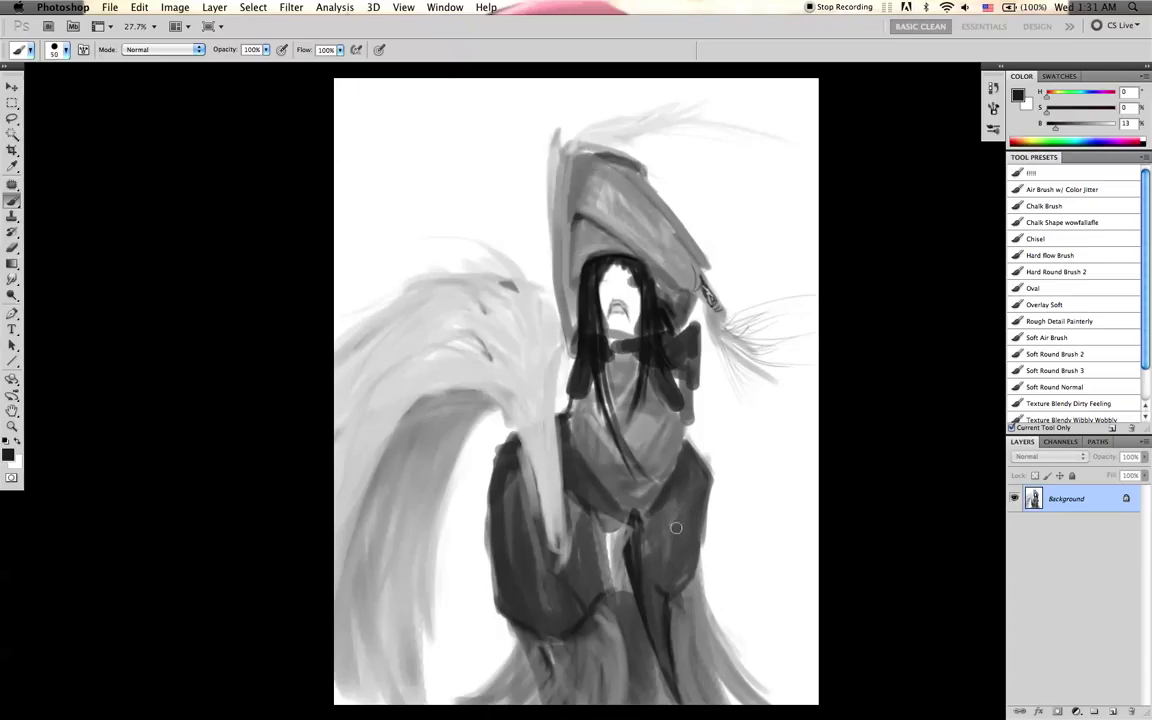
- Shade the smaller sleeve and the fold below it with sampled dark greys including 31%, and flip the canvas back
key("bracketright")
key("bracketright")
key("bracketright")
left_click(670, 531, "alt")
left_click(679, 493, "alt")
key("[")
key("[")
left_click_drag(656, 617, 675, 685)
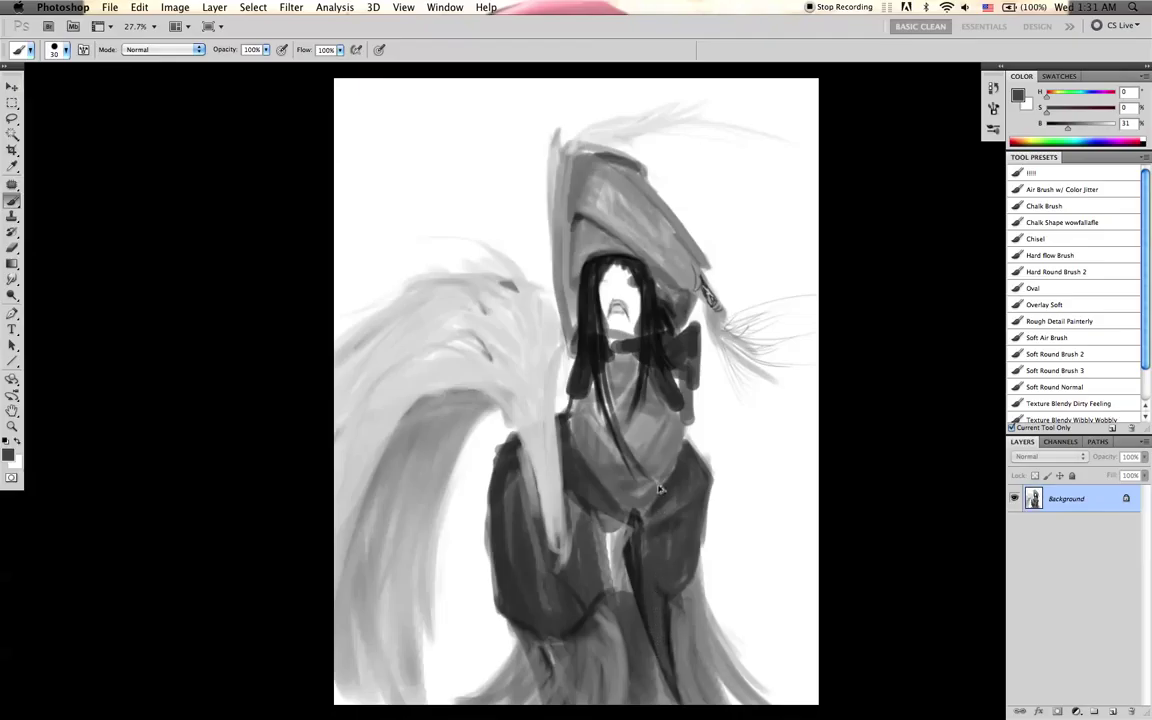
key("super+shift+h")
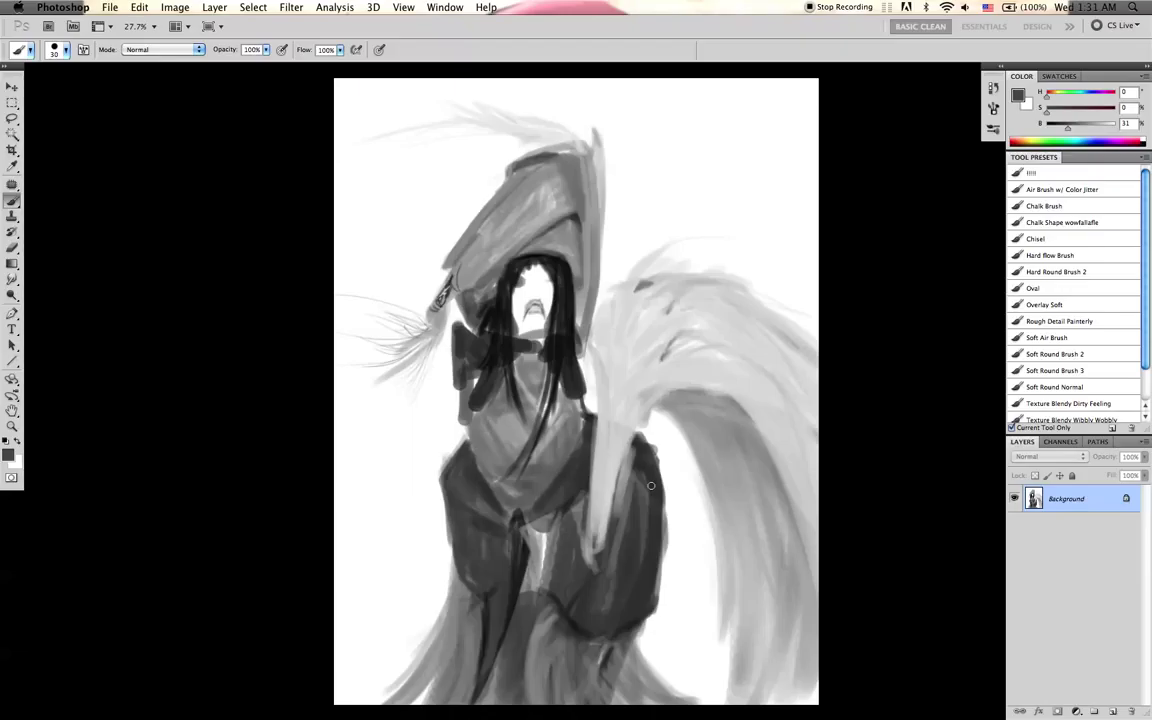
- Cover the white face and its features with a flat light grey sampled from the headdress using an enlarged brush
key("d")
left_click(475, 256, "alt")
key("bracketright")
key("bracketright")
key("bracketright")
key("bracketright")
key("bracketright")
mouse_move(520, 282)
left_mouse_down()
mouse_move(522, 333)
mouse_move(534, 272)
mouse_move(548, 291)
mouse_move(530, 328)
mouse_move(542, 327)
mouse_move(549, 287)
mouse_move(543, 273)
mouse_move(526, 277)
mouse_move(535, 268)
mouse_move(562, 310)
mouse_move(564, 350)
mouse_move(540, 314)
left_mouse_up()
left_click(533, 288, "alt")
- Darken the collar's centre with black and paint a small white swirling ornament on it with a size 9 brush
key("d")
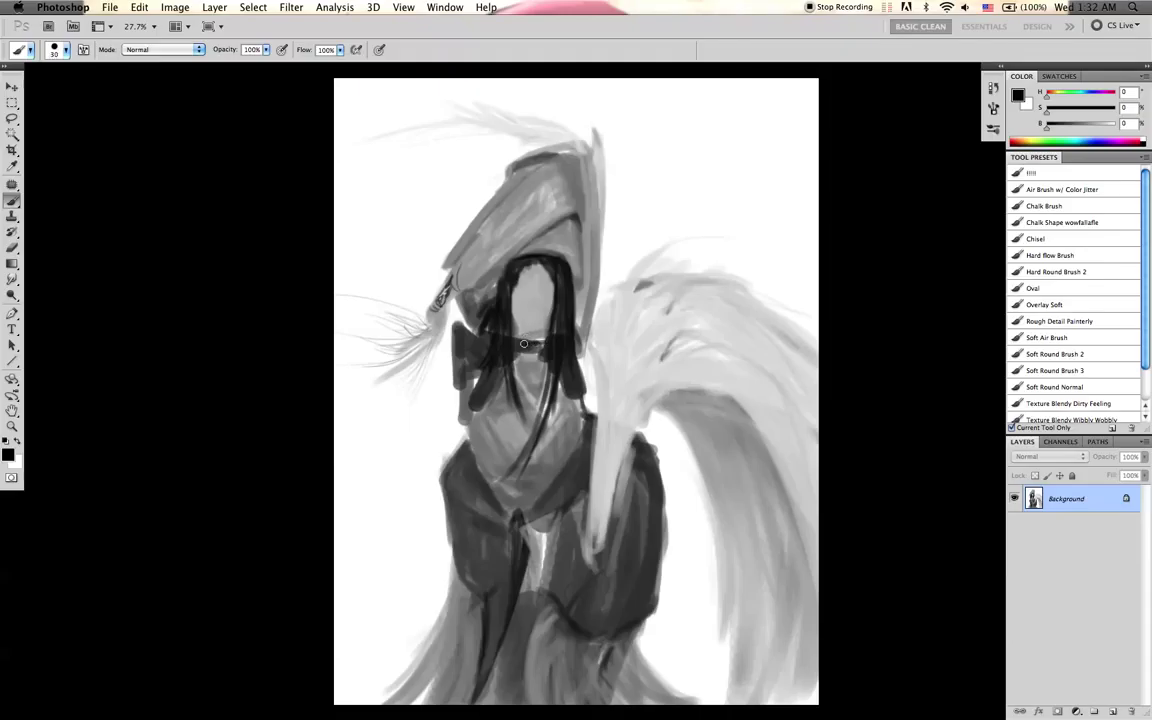
key("bracketleft")
left_click(1113, 711)
key("x")
key("bracketleft")
key("bracketleft")
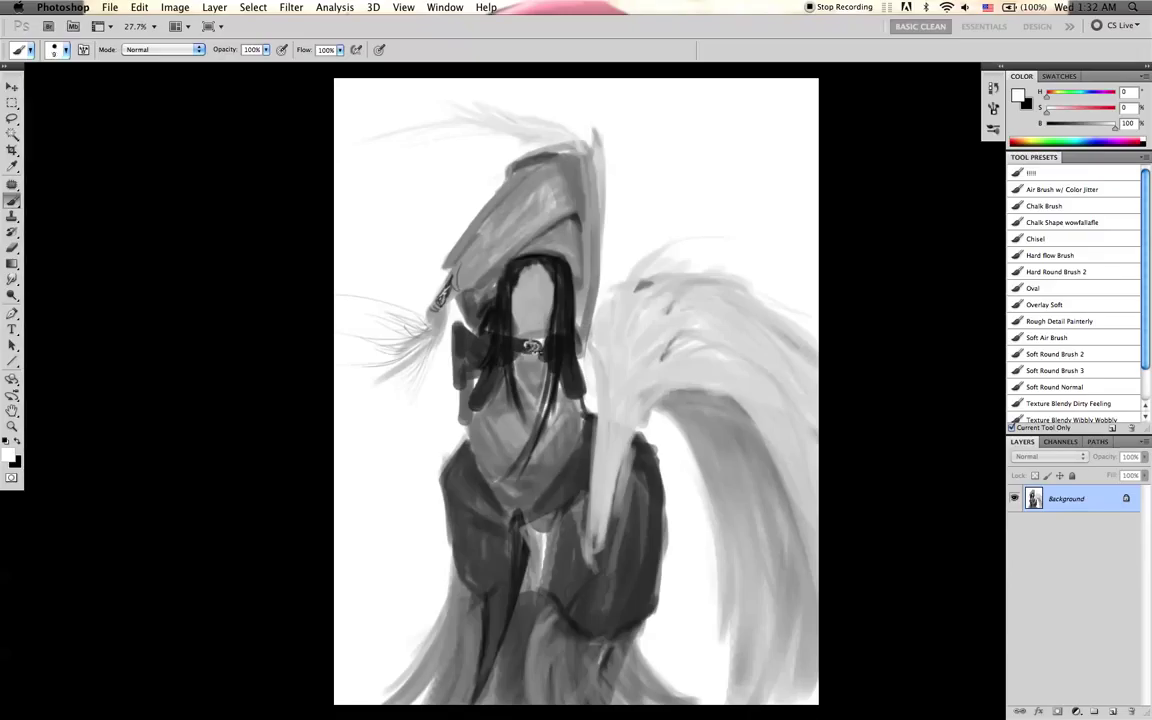
- Paint a black elongated shape over the plume's pale lower end beside the larger sleeve with a size 40 brush
key("x")
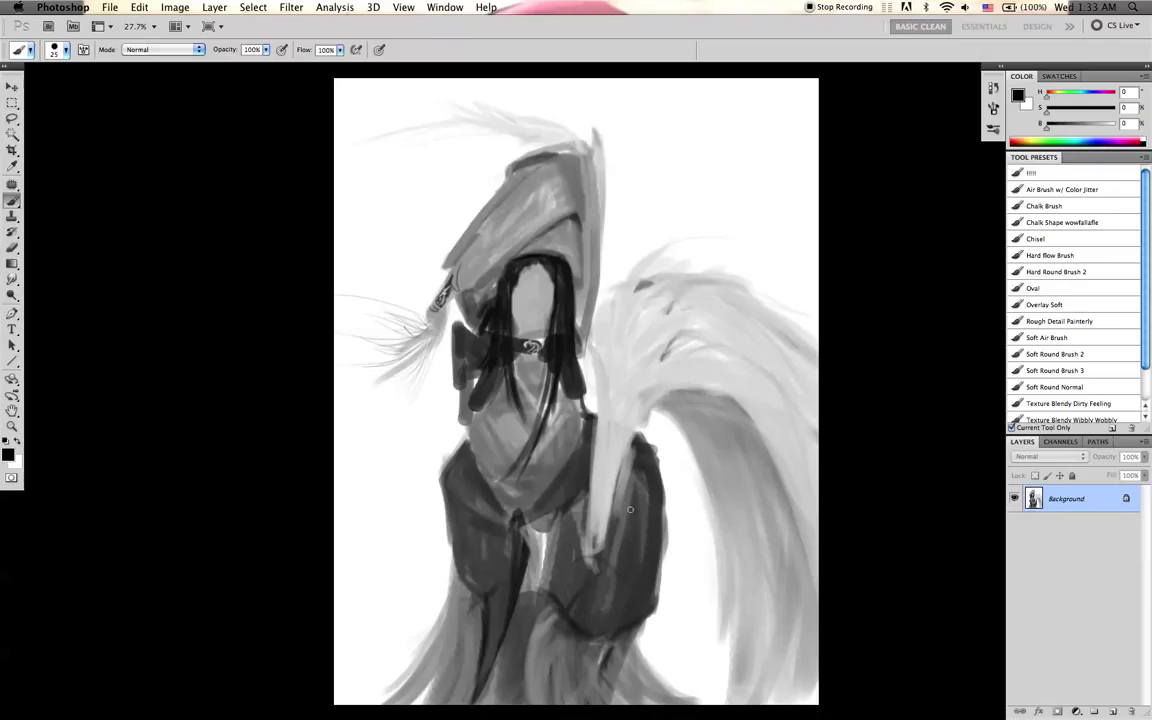
key("super+z")
left_click_drag(589, 470, 606, 507)
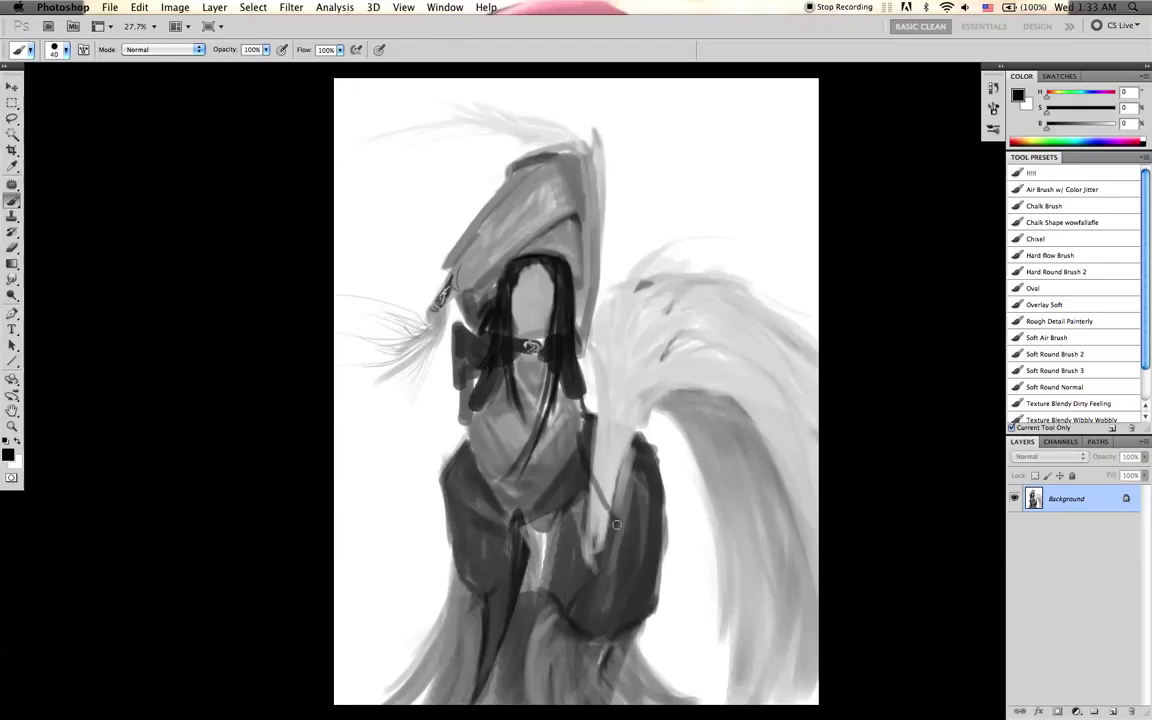
key("super+z")
left_click_drag(589, 445, 590, 483)
left_click_drag(588, 462, 585, 552)
mouse_move(583, 492)
left_mouse_down()
mouse_move(581, 556)
mouse_move(609, 565)
left_mouse_up()
mouse_move(582, 488)
left_mouse_down()
mouse_move(584, 575)
mouse_move(612, 569)
mouse_move(616, 542)
mouse_move(619, 559)
mouse_move(610, 502)
mouse_move(618, 519)
mouse_move(587, 446)
mouse_move(592, 554)
mouse_move(603, 503)
mouse_move(606, 547)
left_mouse_up()
mouse_move(589, 462)
left_mouse_down()
mouse_move(583, 505)
mouse_move(582, 461)
mouse_move(576, 511)
mouse_move(585, 447)
mouse_move(579, 551)
mouse_move(598, 564)
mouse_move(581, 566)
mouse_move(618, 572)
mouse_move(625, 554)
mouse_move(621, 565)
mouse_move(612, 494)
mouse_move(625, 521)
mouse_move(610, 479)
mouse_move(622, 560)
left_mouse_up()
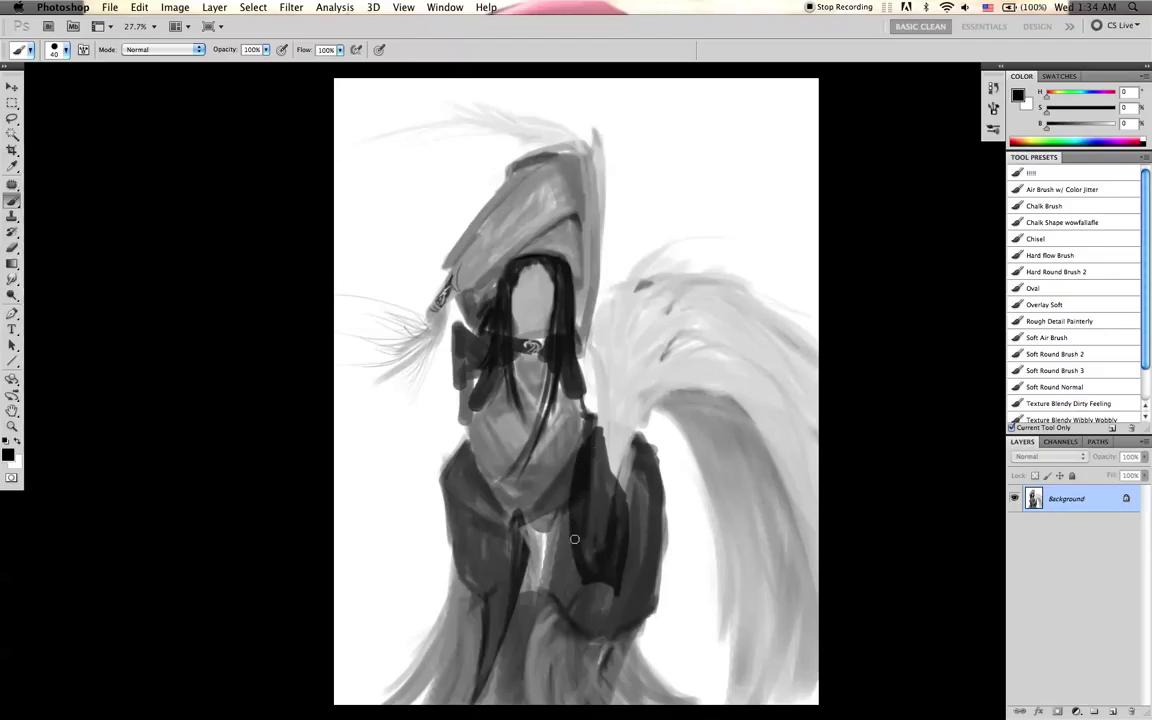
- Thicken the outer edge and lower end of the black elongated shape with a size 45 brush
left_click_drag(604, 446, 619, 488)
key("bracketright")
left_click_drag(610, 470, 622, 498)
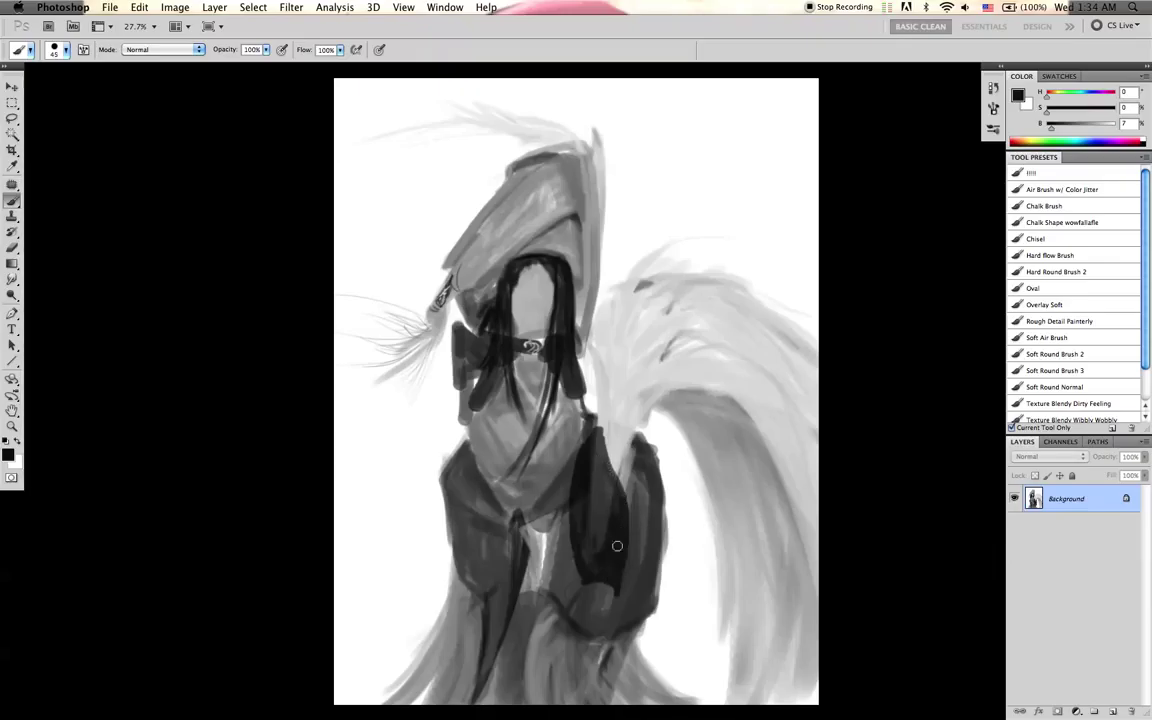
mouse_move(613, 551)
left_mouse_down()
mouse_move(588, 577)
mouse_move(599, 569)
left_mouse_up()
- Fill the inside of the black elongated shape with sampled 24% grey using a size 70 brush, leaving a black outline
left_click(601, 500, "alt")
key("bracketright")
key("bracketright")
key("bracketright")
mouse_move(588, 548)
left_mouse_down()
mouse_move(587, 450)
mouse_move(604, 557)
left_mouse_up()
mouse_move(584, 487)
left_mouse_down()
mouse_move(605, 556)
mouse_move(607, 500)
mouse_move(610, 533)
mouse_move(614, 518)
mouse_move(607, 569)
mouse_move(615, 547)
mouse_move(592, 566)
mouse_move(584, 488)
mouse_move(597, 448)
left_mouse_up()
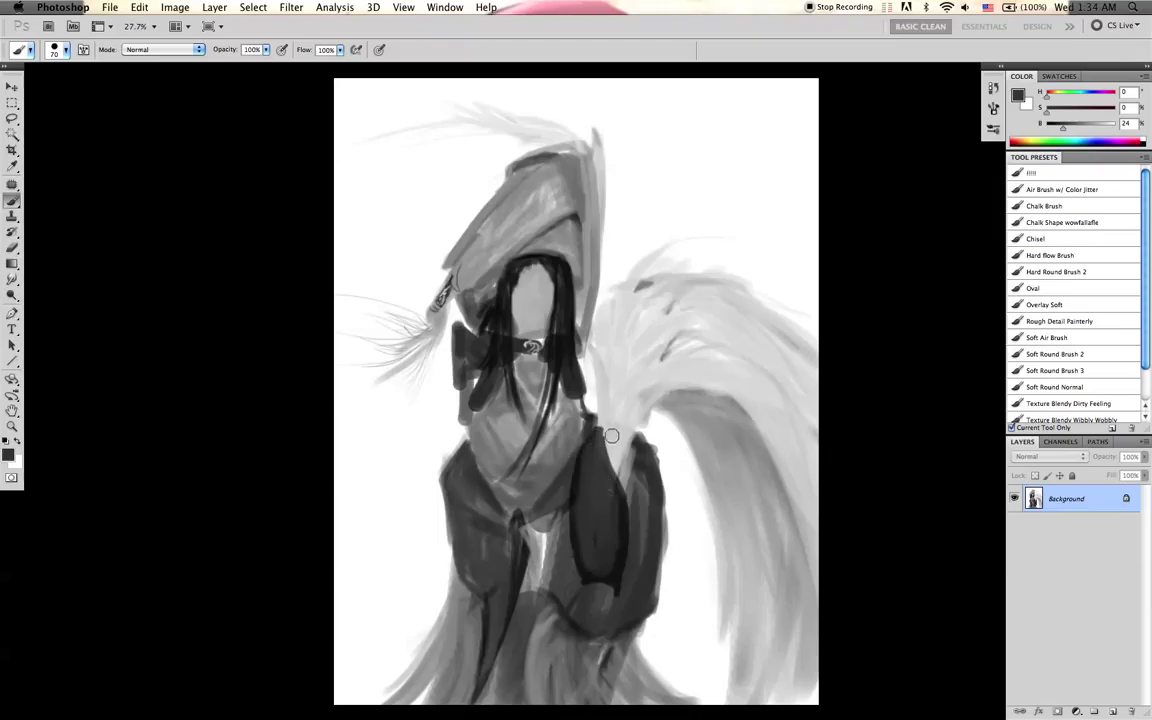
left_click_drag(591, 452, 589, 449)
- Lighten the inside of the outlined elongated shape with sampled mid greys including 45% and 46%
left_click(566, 553, "alt")
left_click(551, 555, "alt")
left_click(567, 551, "alt")
left_click(647, 476, "alt")
left_click(551, 550, "alt")
left_click_drag(589, 448, 591, 465)
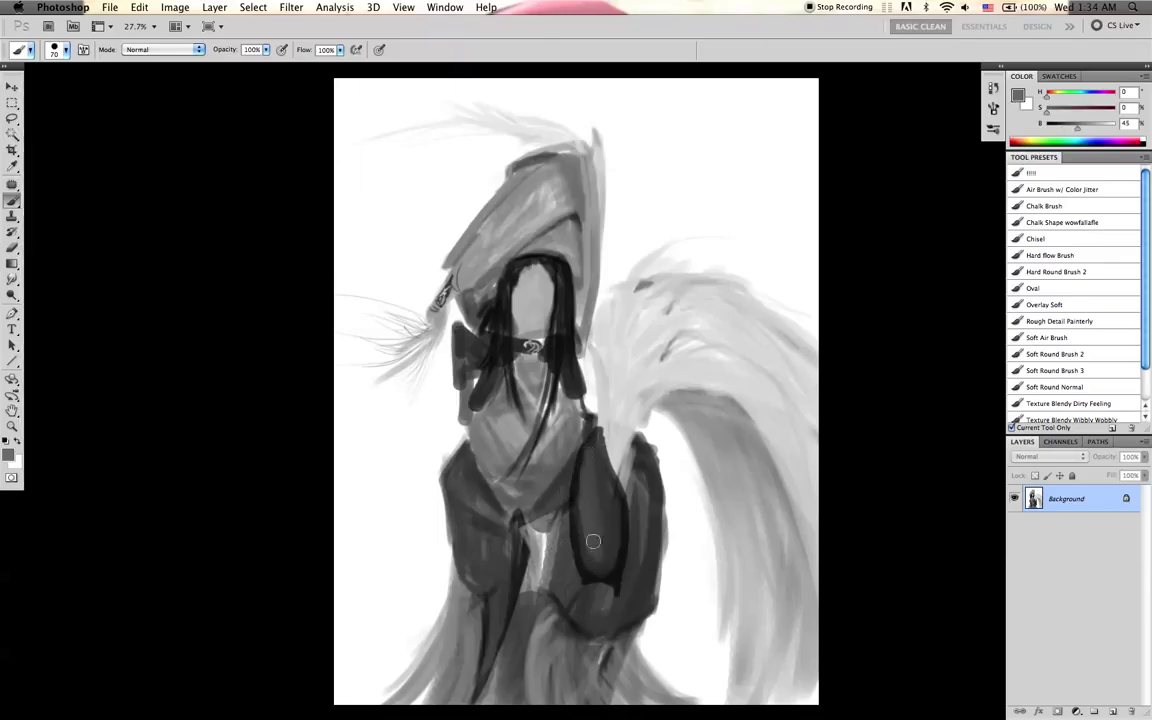
left_click(610, 435, "alt")
left_click(584, 507, "alt")
left_click(552, 543, "alt")
mouse_move(580, 502)
left_mouse_down()
mouse_move(588, 569)
mouse_move(608, 560)
mouse_move(601, 568)
mouse_move(607, 490)
mouse_move(615, 514)
mouse_move(601, 482)
mouse_move(609, 553)
mouse_move(590, 459)
mouse_move(610, 508)
mouse_move(605, 563)
mouse_move(588, 496)
mouse_move(588, 548)
mouse_move(584, 477)
left_mouse_up()
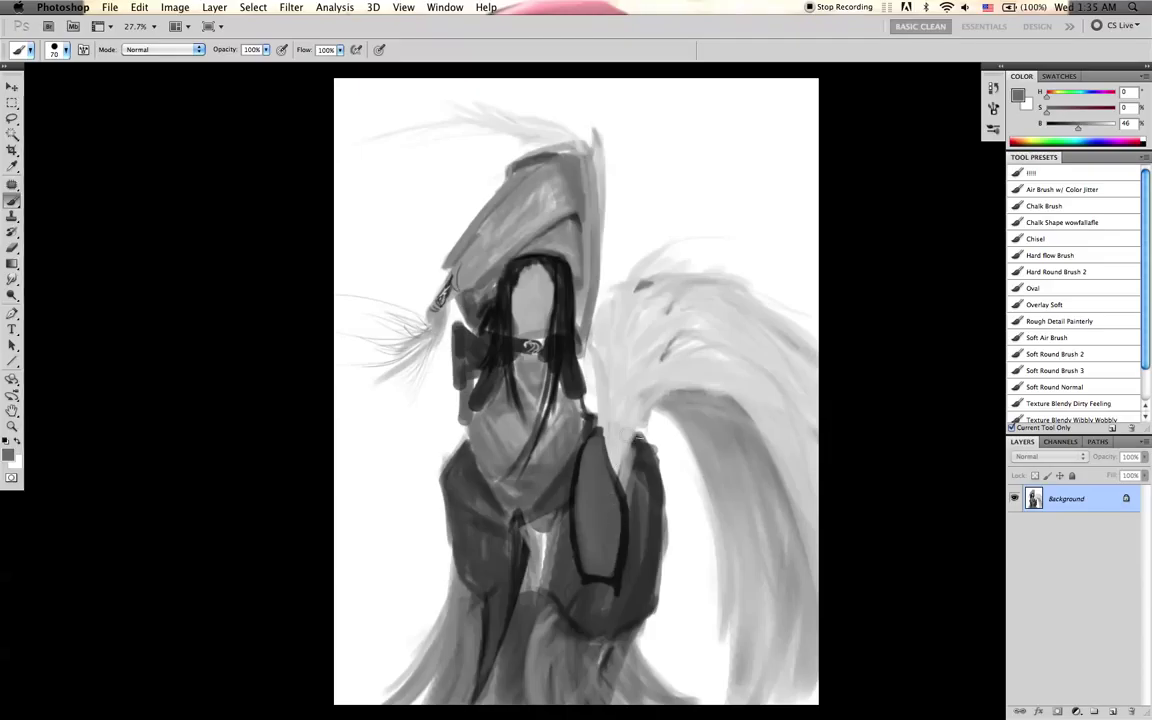
- Cover the light gap at the robe's centre and even out the larger sleeve with sampled 22% grey and a size 90 brush
left_click(648, 465, "alt")
key("]")
key("]")
key("]")
left_click_drag(548, 530, 530, 587)
key("[")
left_click_drag(539, 532, 534, 592)
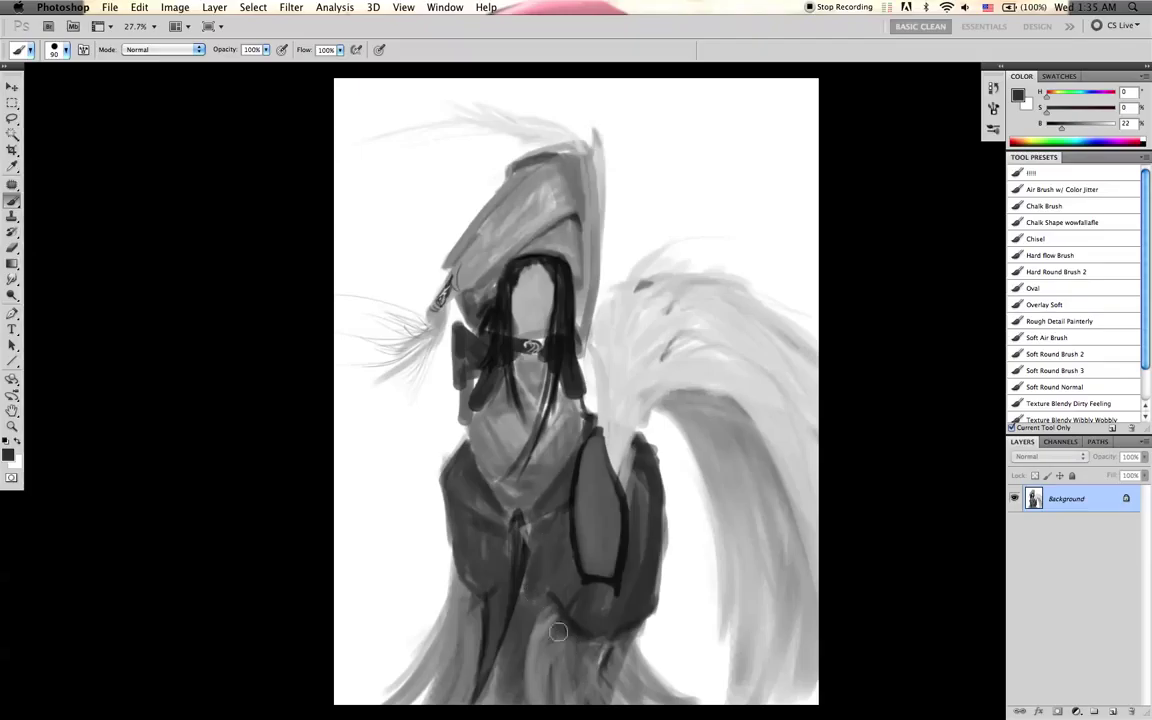
mouse_move(541, 532)
left_mouse_down()
mouse_move(531, 578)
mouse_move(550, 530)
left_mouse_up()
left_click_drag(637, 475, 644, 561)
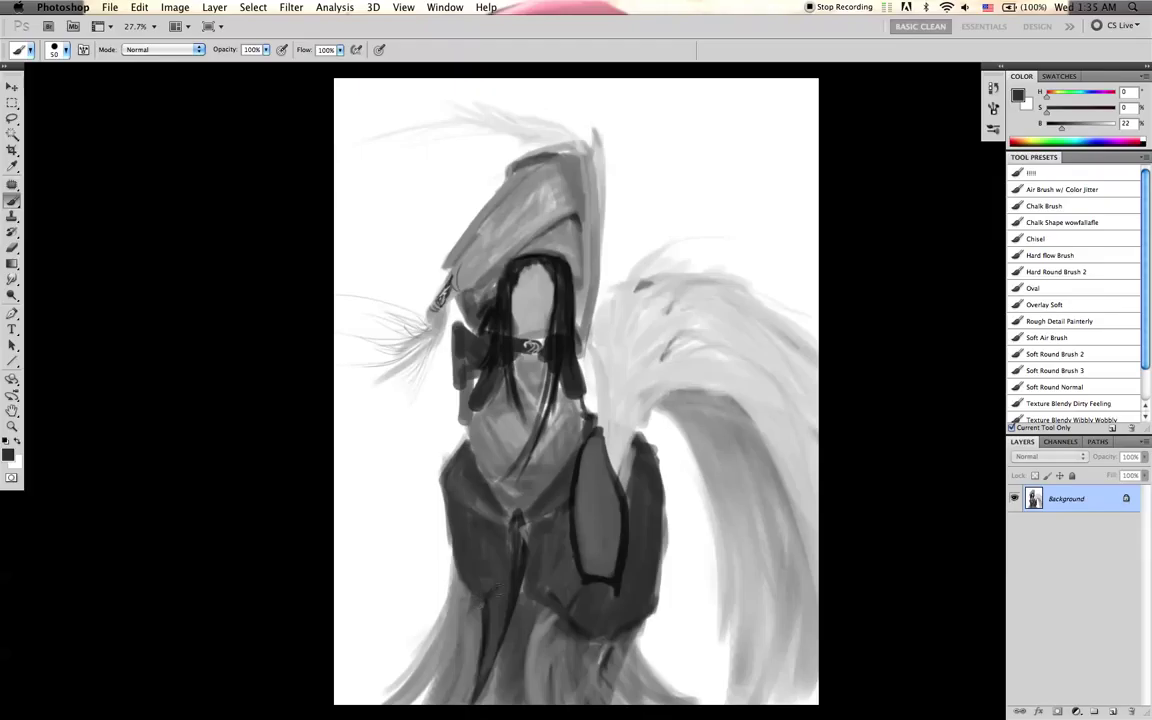
- Darken the crease under the smaller sleeve with black and a reduced brush
key("d")
left_click(513, 579, "alt")
key("bracketleft")
key("bracketleft")
key("bracketleft")
key("bracketleft")
left_click(493, 601, "alt")
key("r")
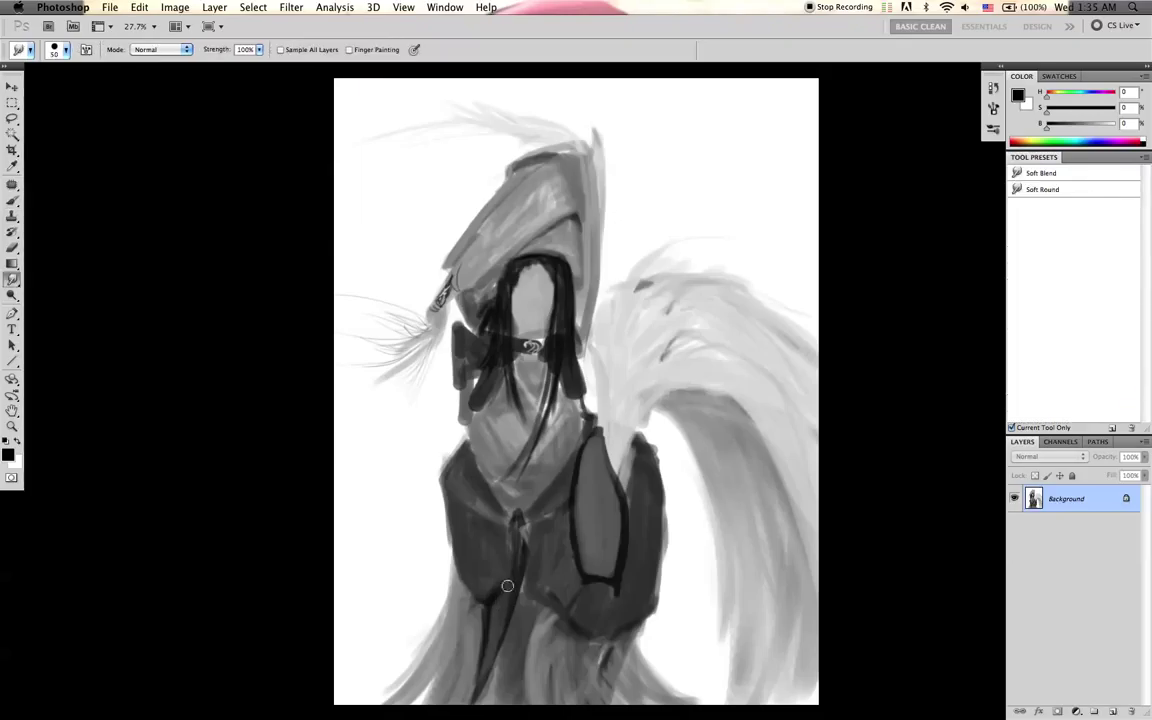
key("b")
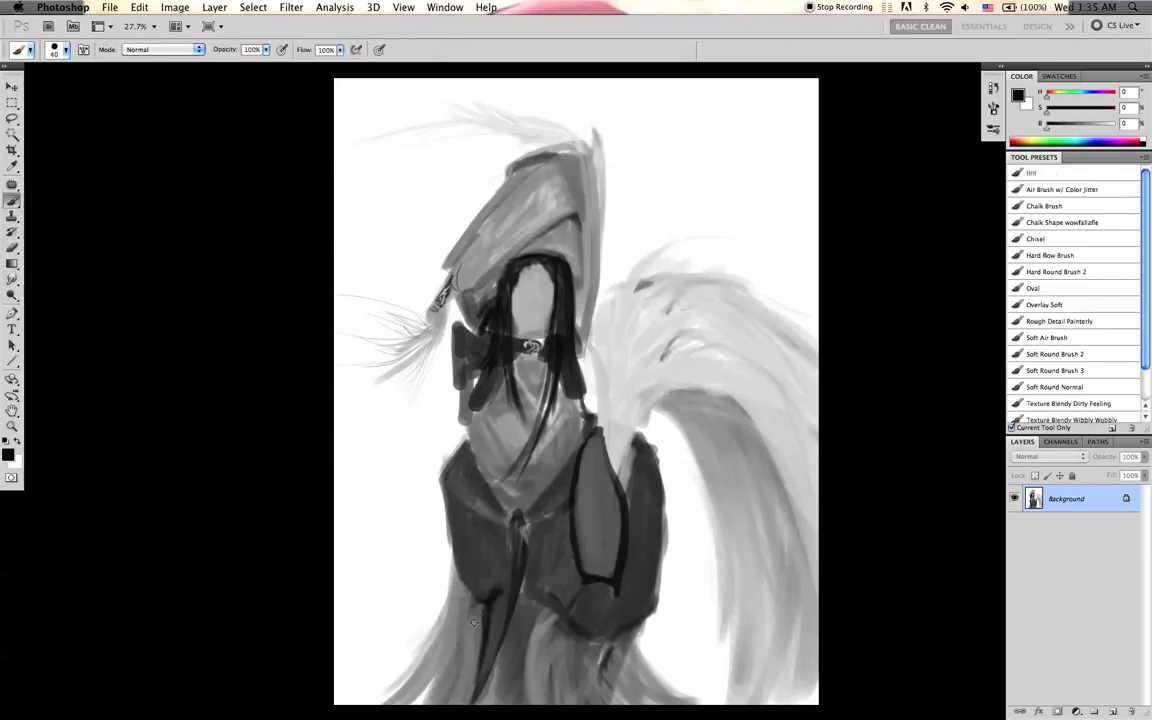
key("x")
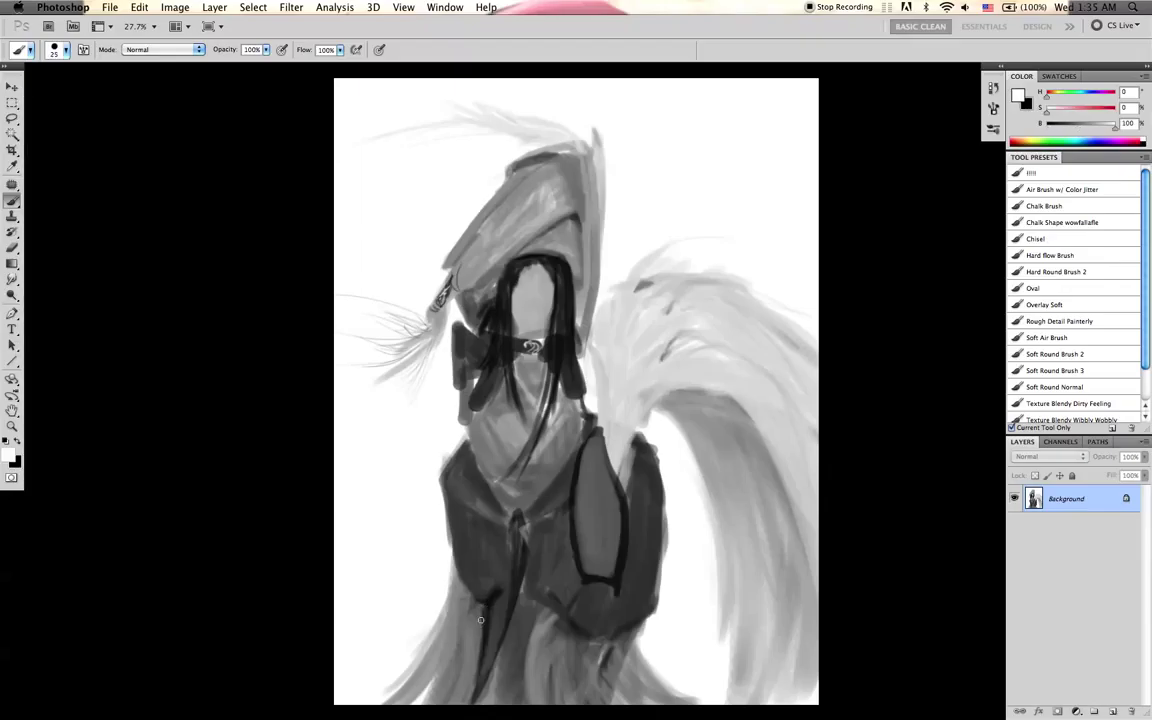
- Fill the hanging fold below the smaller sleeve with sampled dark greys including 7% and 16%, enlarging the brush to size 50
left_click(630, 403, "alt")
key("bracketright")
key("bracketright")
left_click(503, 600, "alt")
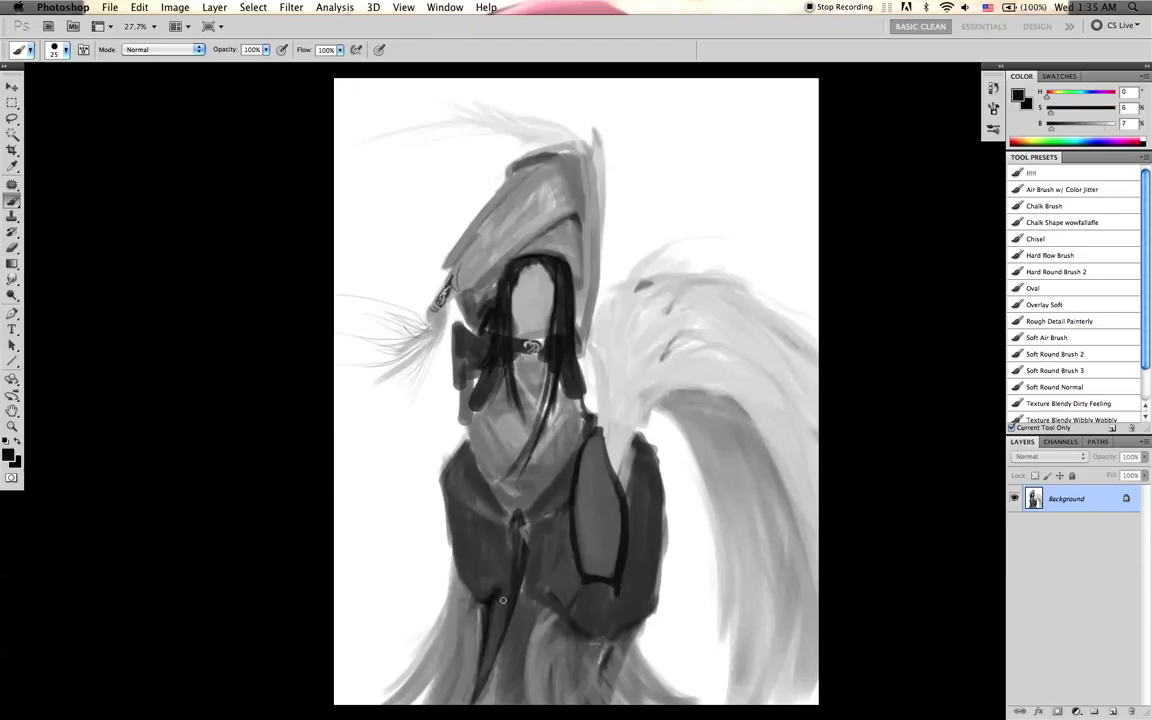
key("bracketright")
left_click_drag(497, 610, 489, 609)
left_click(509, 604, "alt")
left_click(499, 598, "alt")
left_click(491, 592, "alt")
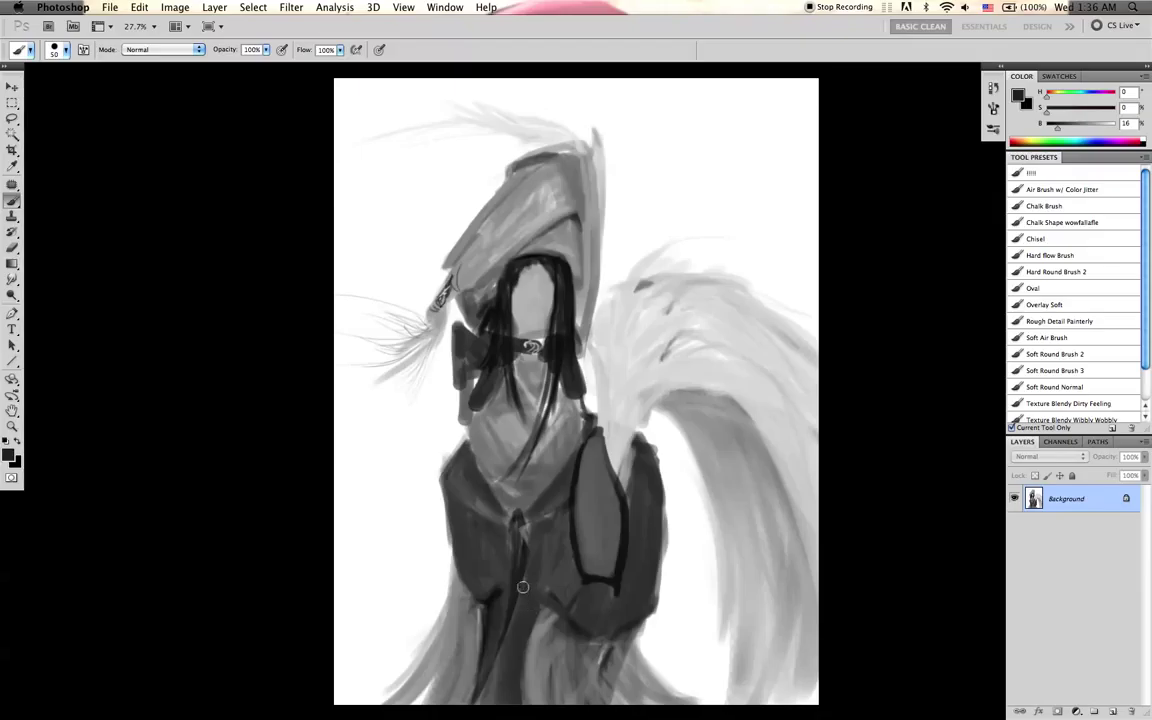
- Darken the inner lower edge of the larger sleeve with black and a small brush around size 25
left_click(497, 608, "alt")
key("bracketleft")
key("bracketleft")
key("d")
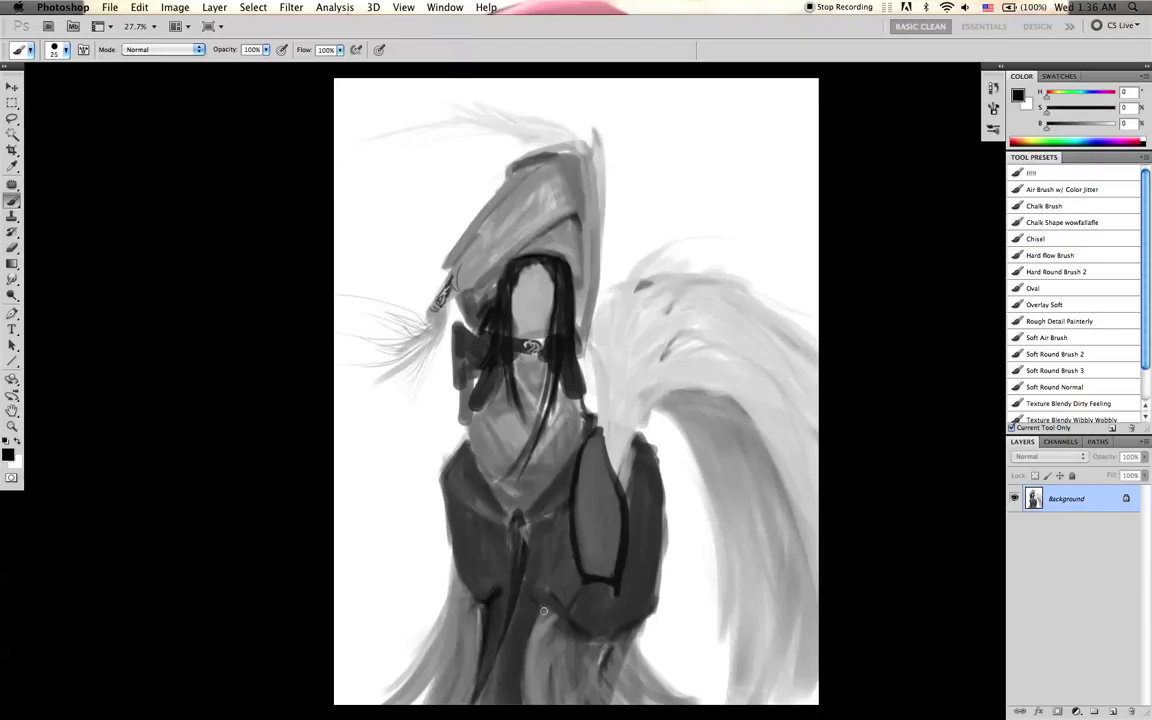
key("bracketright")
- Refine the elongated shape's dark outer outline with sampled 11% grey and the Smudge tool
left_click(624, 511, "alt")
key("]")
left_click(561, 452, "alt")
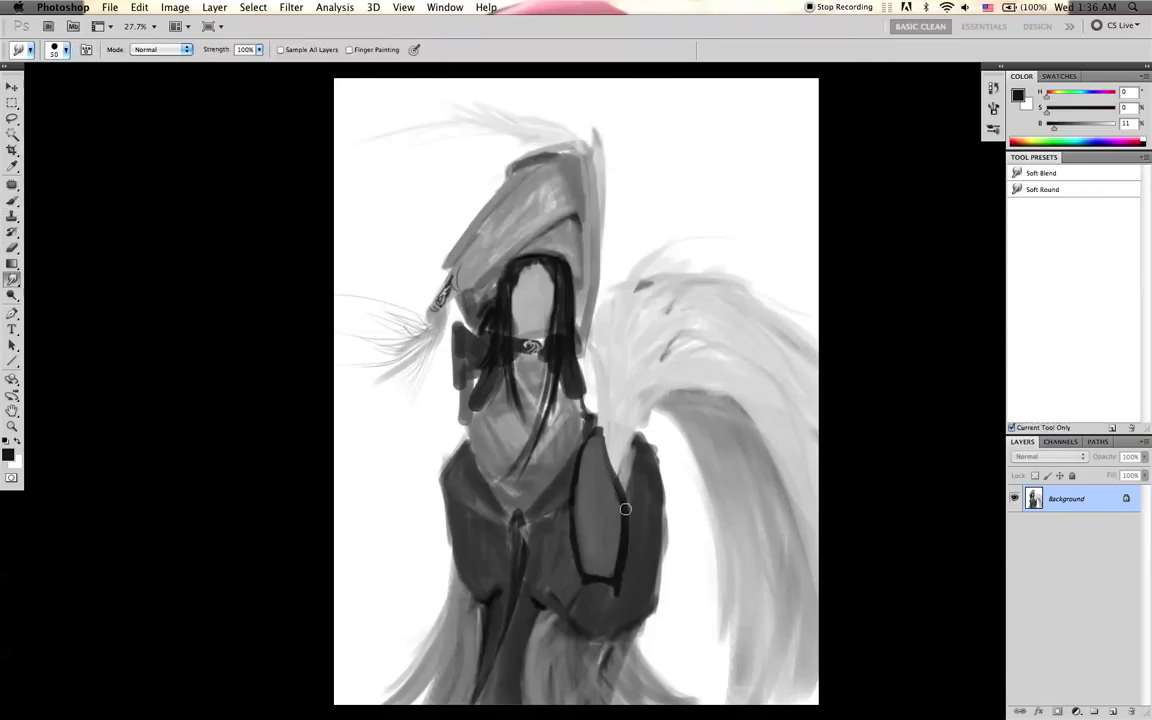
left_click_drag(620, 487, 623, 507)
key("]")
key("]")
key("]")
key("]")
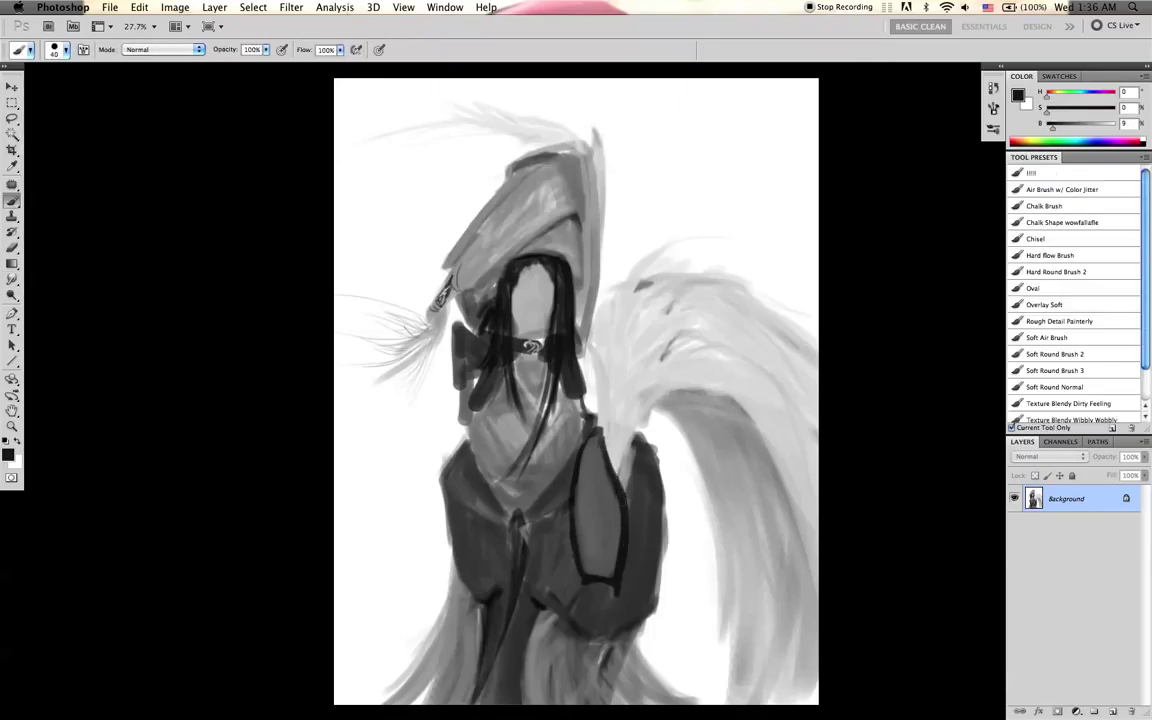
- Cover the elongated shape's lower outline with its own sampled grey at brush size 50, and smudge its side outlines
left_click(603, 491, "alt")
key("]")
mouse_move(589, 584)
left_mouse_down()
mouse_move(578, 525)
mouse_move(592, 580)
mouse_move(609, 583)
mouse_move(616, 532)
mouse_move(591, 572)
left_mouse_up()
left_click(616, 448, "alt")
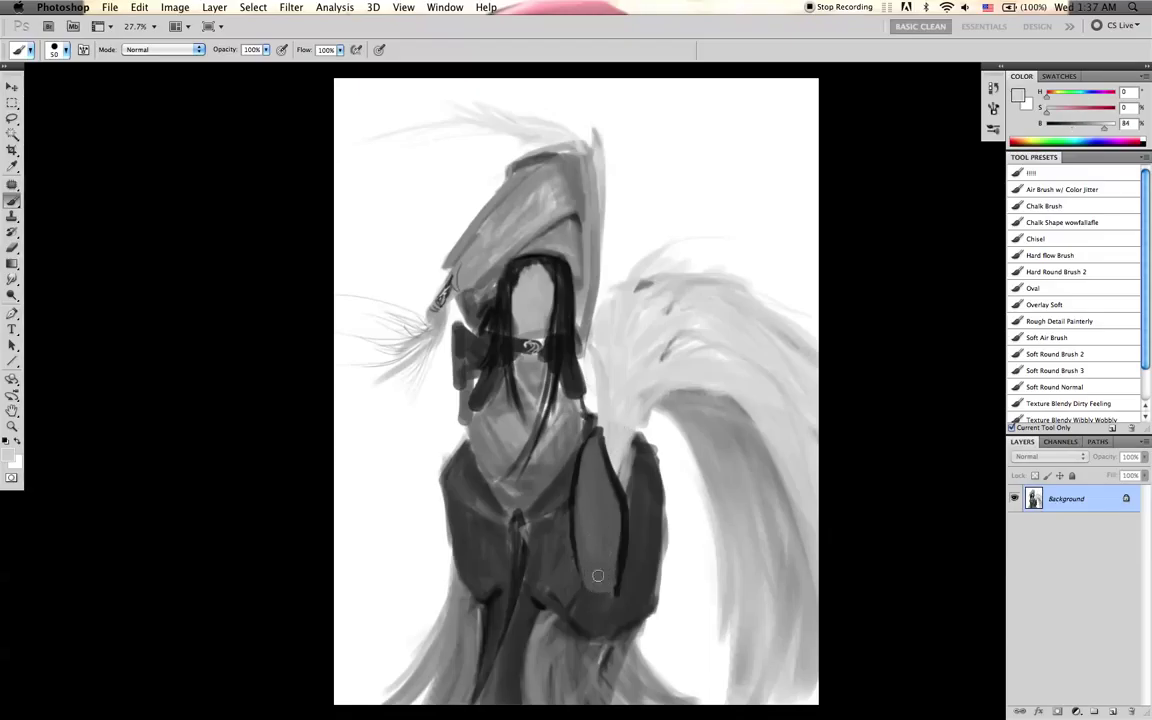
key("r")
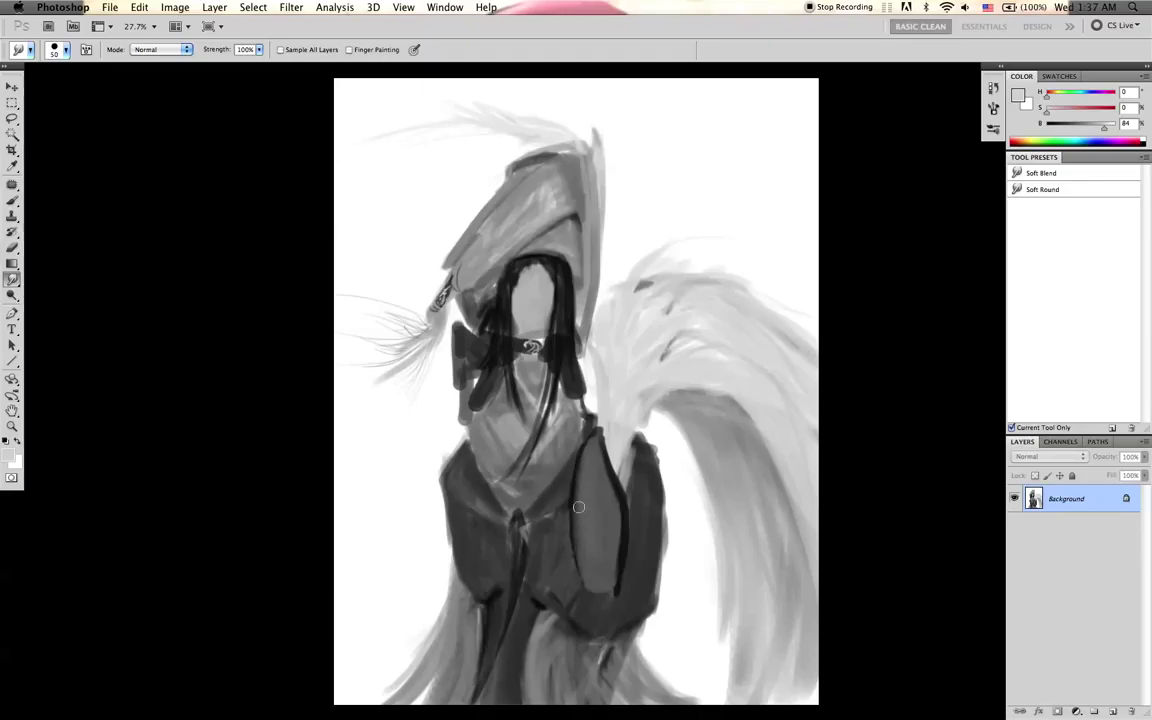
left_click_drag(605, 469, 619, 519)
- Shade the elongated shape's outer side with sampled 11% grey at brush size 70 and blend it with a size 80 smudge
key("b")
left_click(622, 495, "alt")
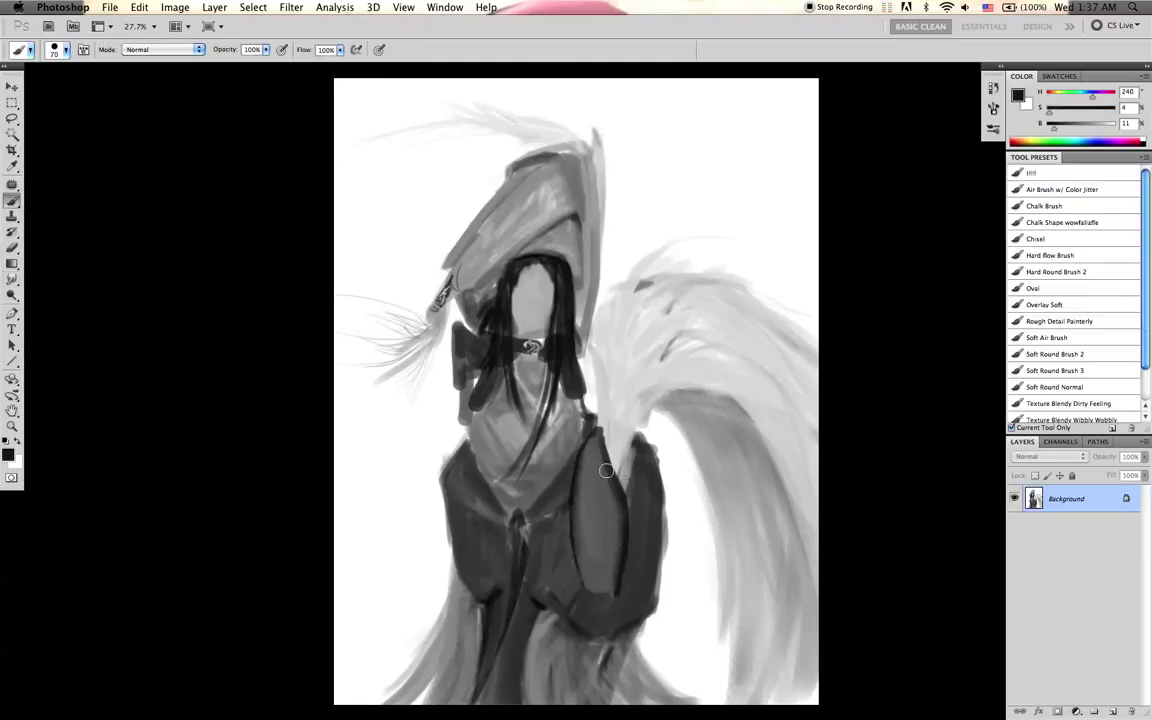
key("bracketleft")
left_click_drag(604, 460, 620, 521)
left_click_drag(607, 470, 620, 512)
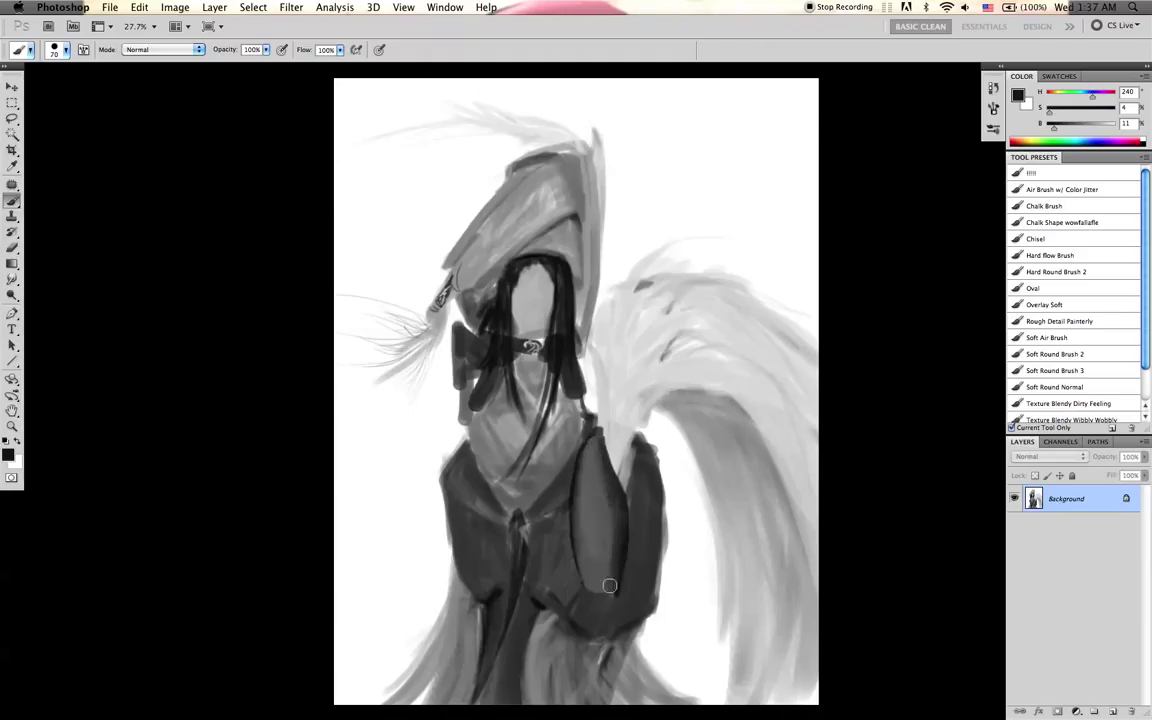
key("r")
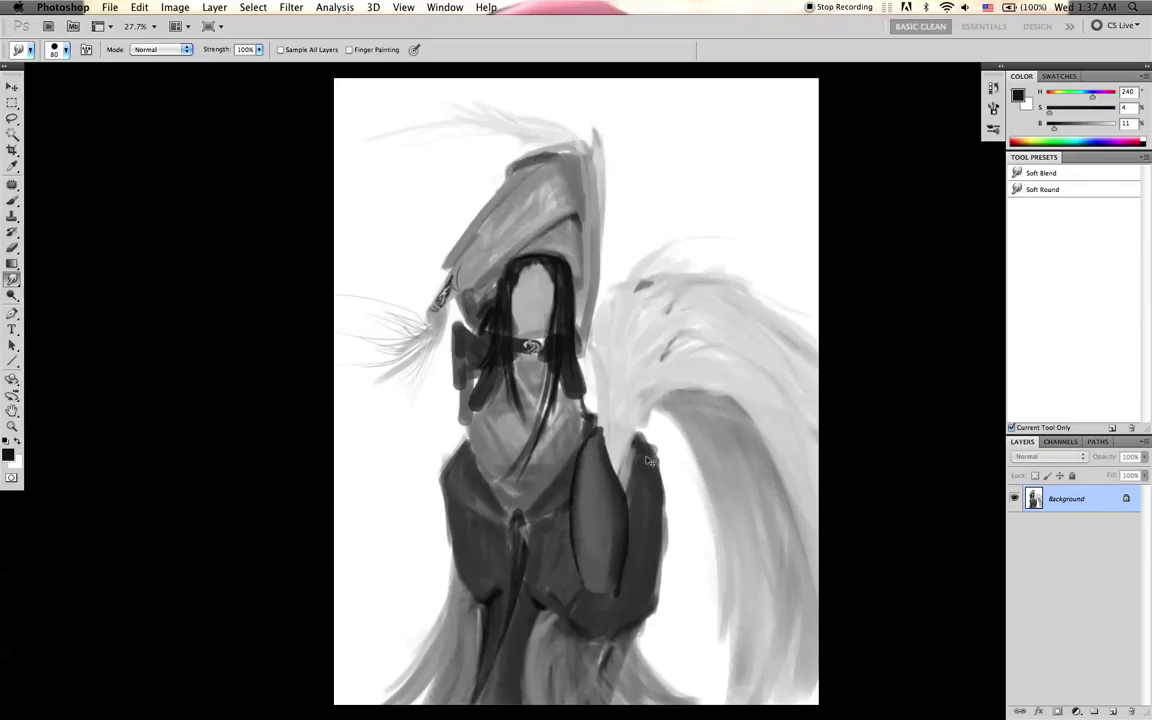
- Flip the canvas horizontally and paint a light highlight on the upper part of the elongated shape, sampling 88% grey
key("super+shift+h")
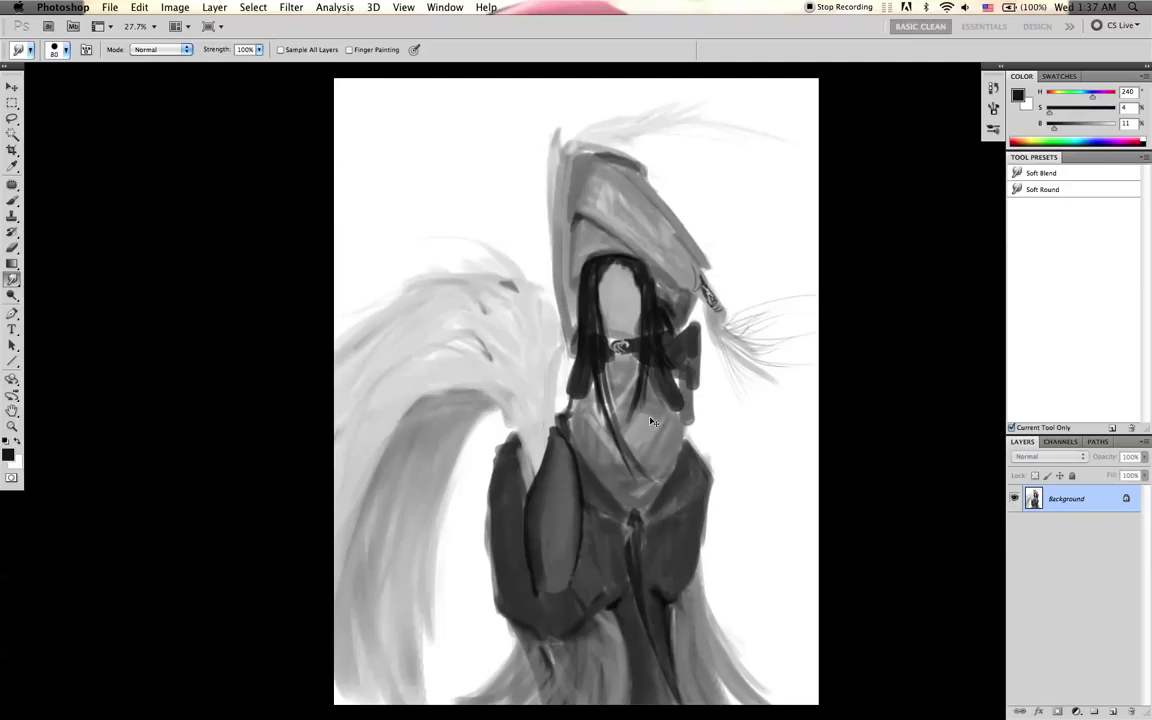
key("x")
key("b")
key("bracketleft")
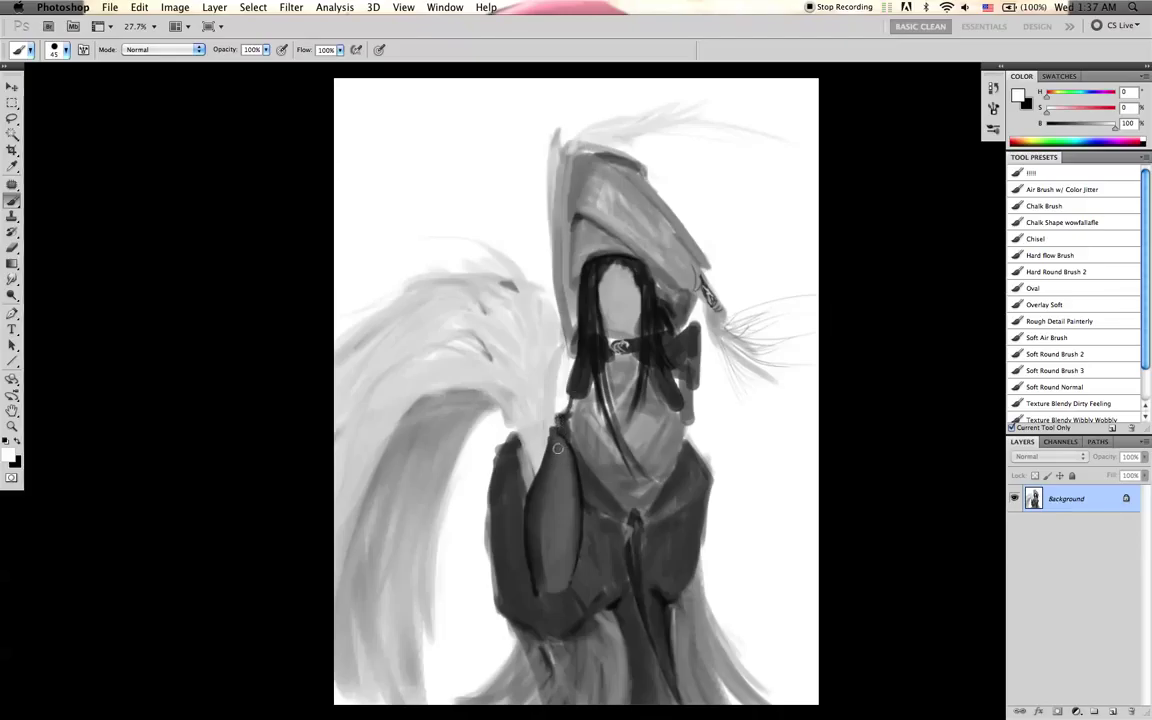
key("bracketleft")
key("bracketleft")
key("bracketleft")
left_click(565, 458, "alt")
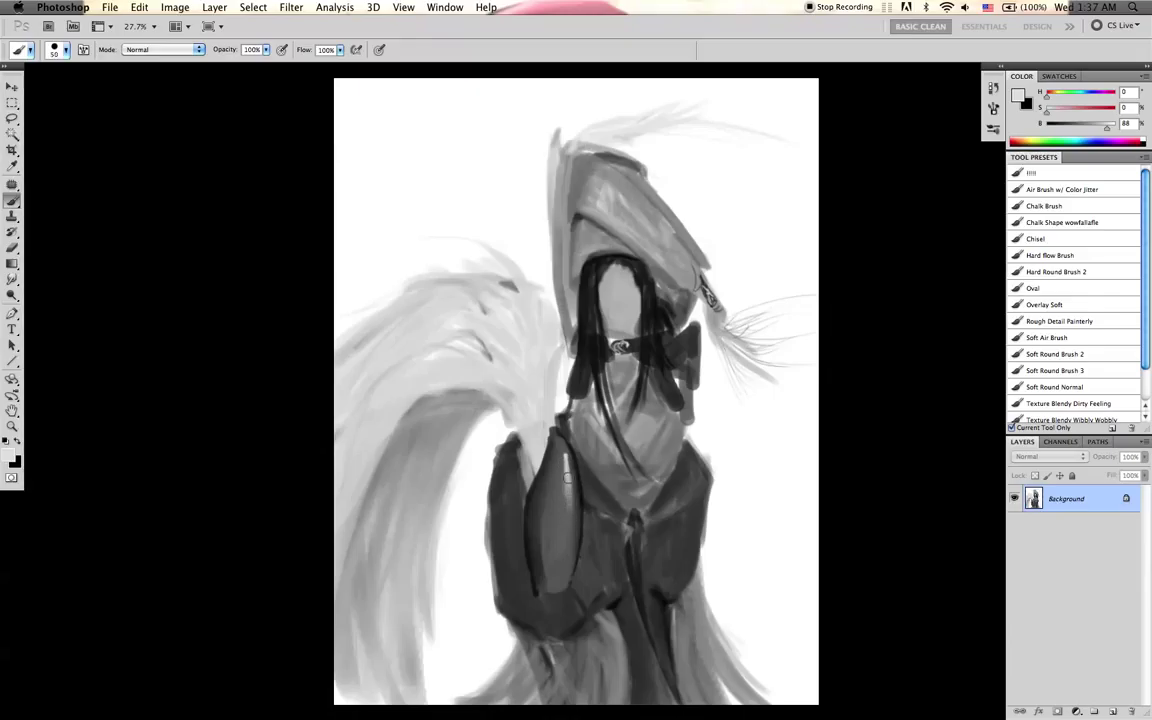
- Soften the light highlight near the upper end of the oval sleeve panel with smudging and sampled greys
key("r")
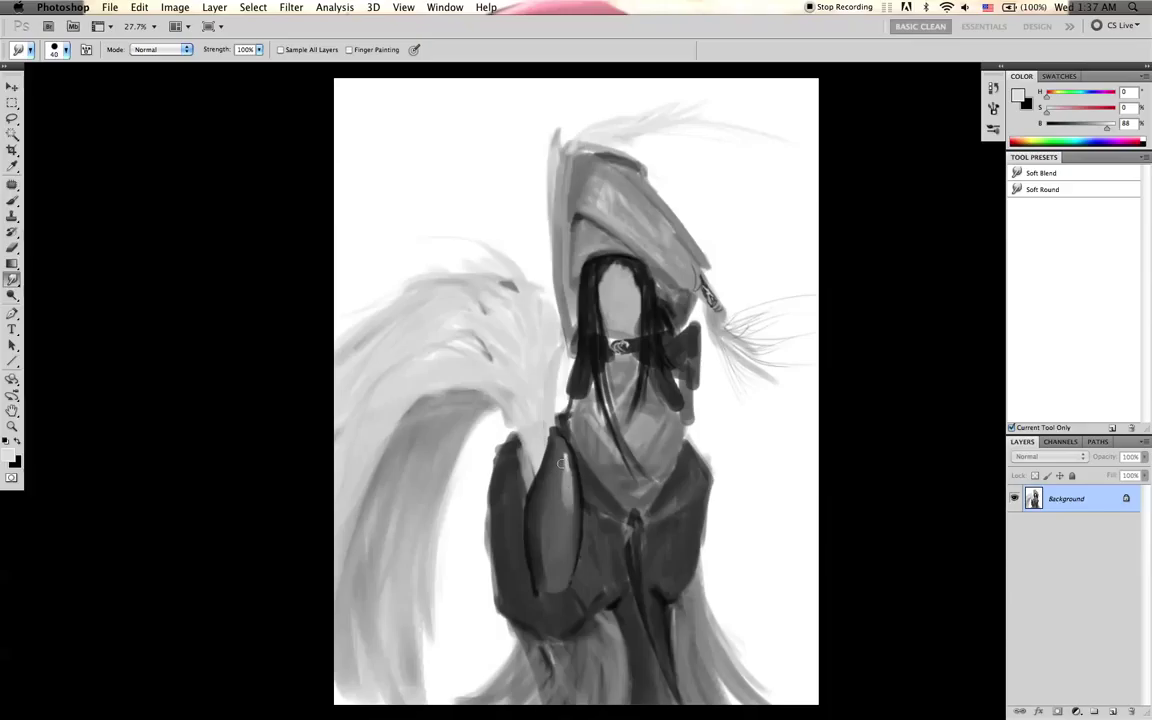
key("bracketright")
key("b")
left_click(566, 469, "alt")
left_click_drag(564, 458, 567, 468)
left_click(558, 465, "alt")
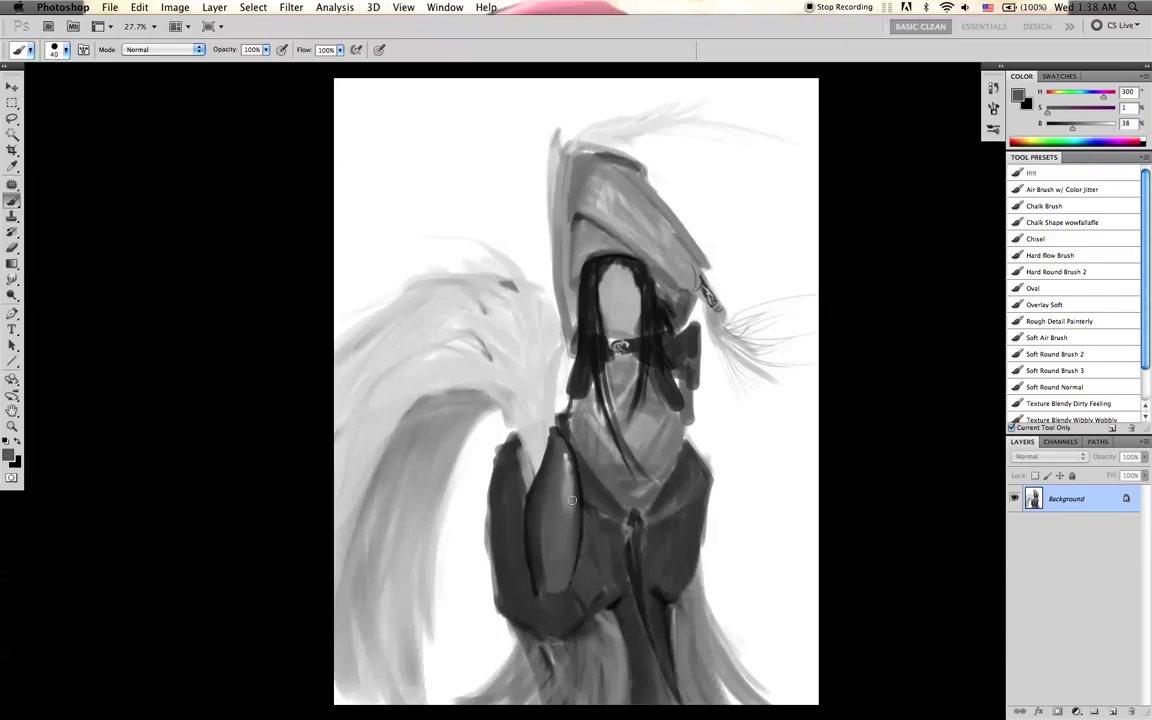
left_click(565, 499, "alt")
- Refine the highlight on the oval sleeve panel with small light grey strokes while the canvas is mirrored, and mirror it back
key("super+shift+h")
left_click(587, 455, "alt")
key("bracketleft")
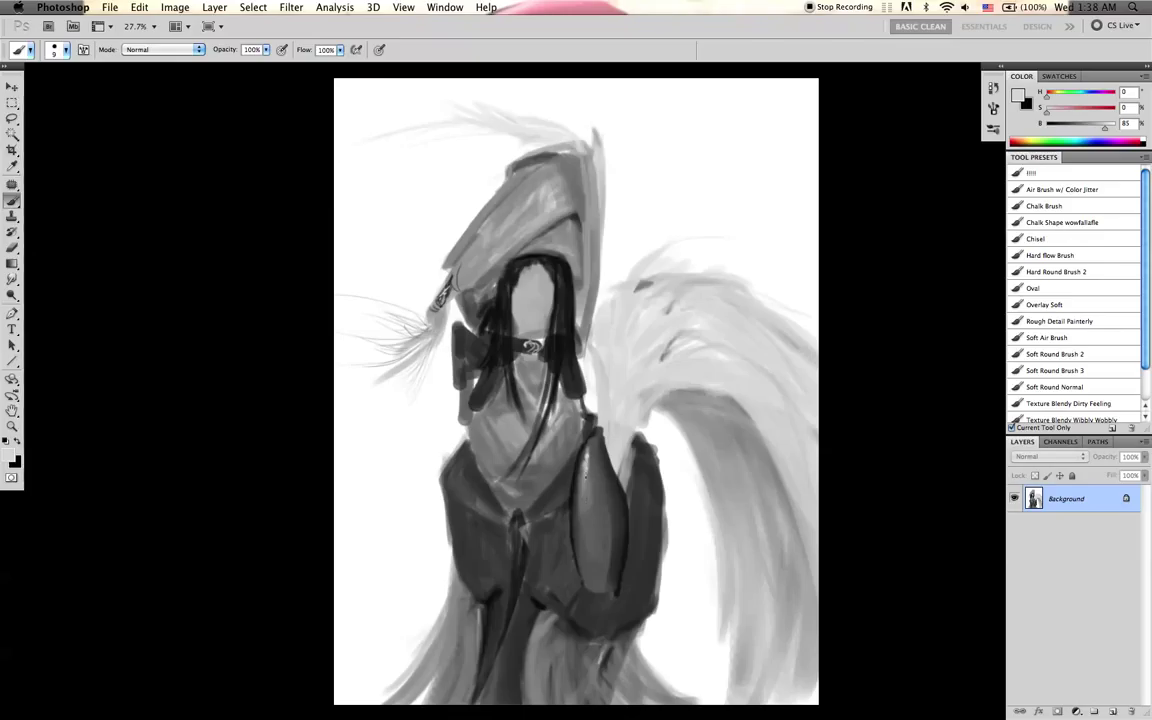
key("bracketright")
key("bracketright")
key("bracketright")
key("super+shift+h")
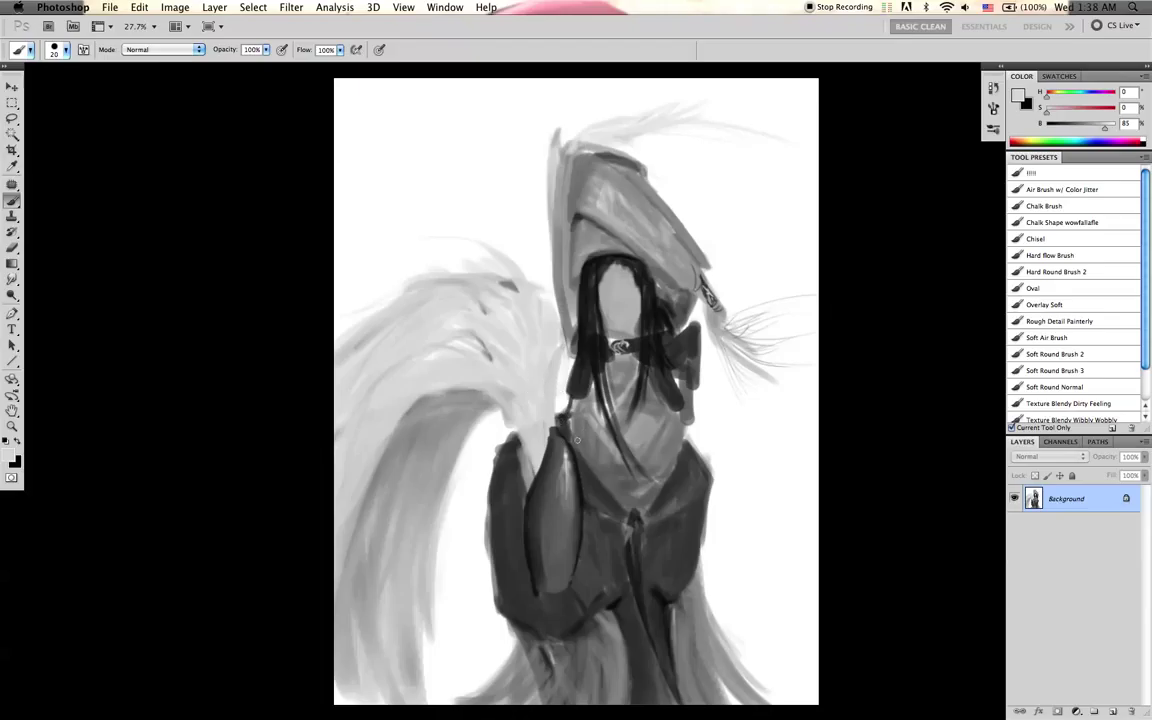
- Smooth the mid-grey shading on the lower half of the oval sleeve panel by painting and smudging
left_click(548, 525, "alt")
key("r")
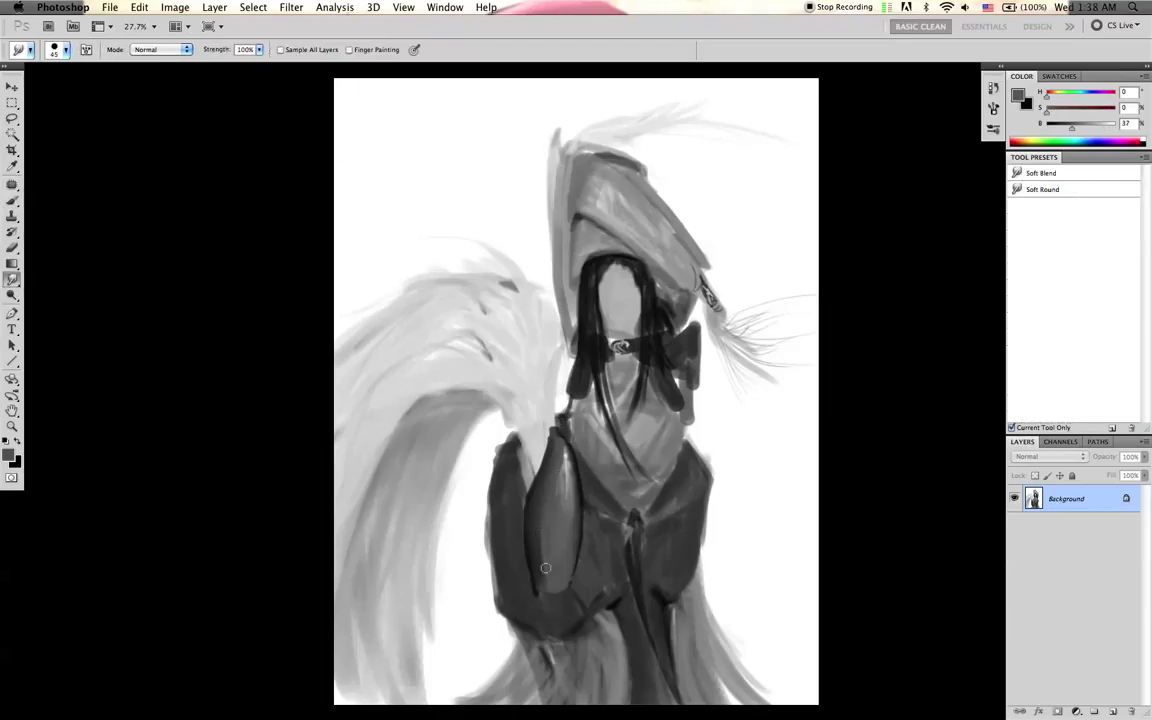
key("bracketright")
left_click_drag(541, 525, 541, 518)
key("b")
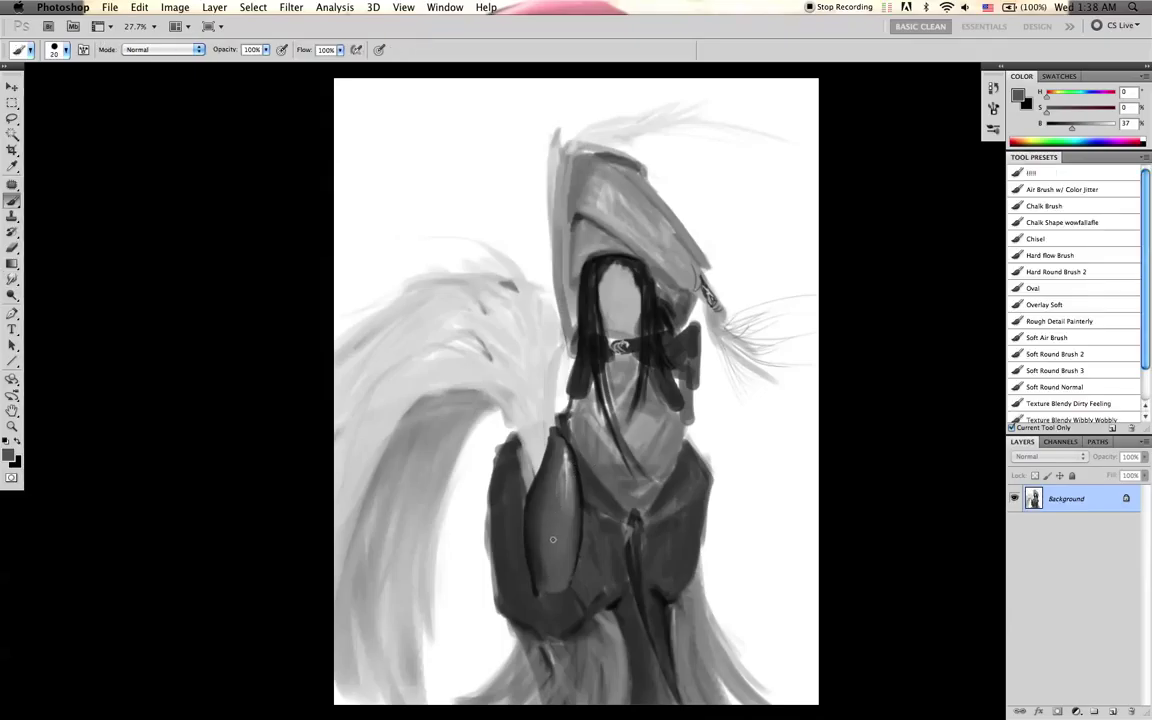
- Rework the outer lower edge of the oval sleeve panel with sampled dark greys and smudge it
left_click(537, 598, "alt")
left_click(536, 566, "alt")
key("r")
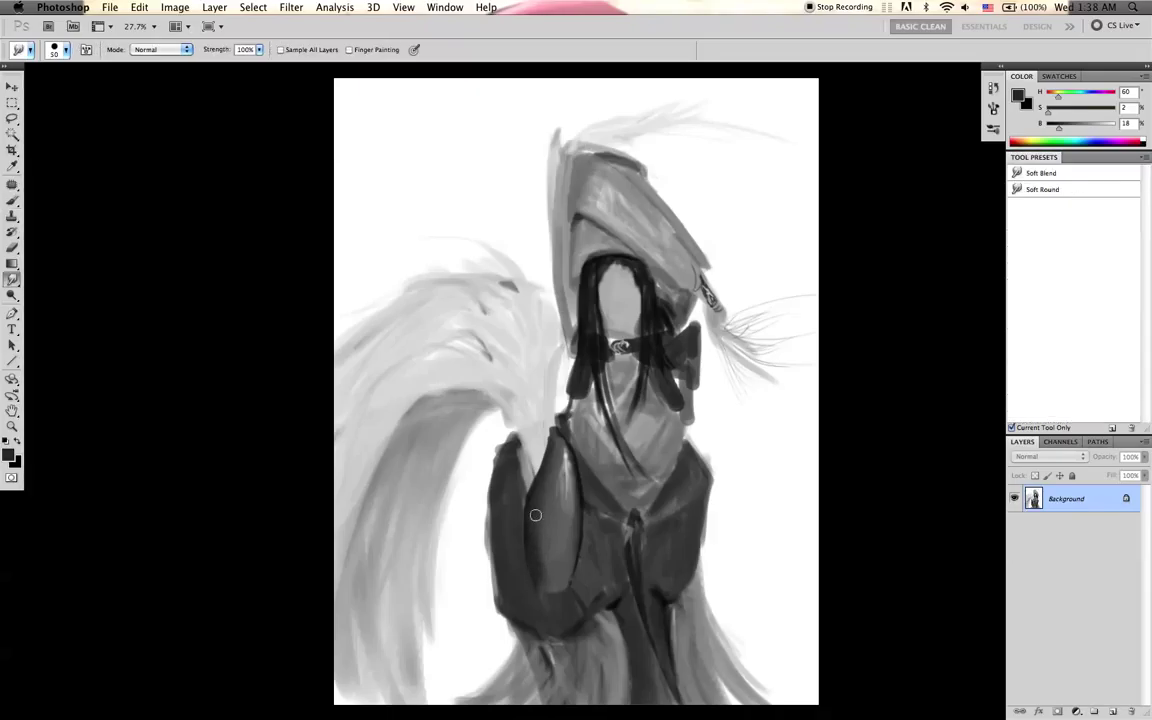
- Mirror the canvas and paint a thin dark curved line across the lower part of the oval panel, softening it
key("super+shift+h")
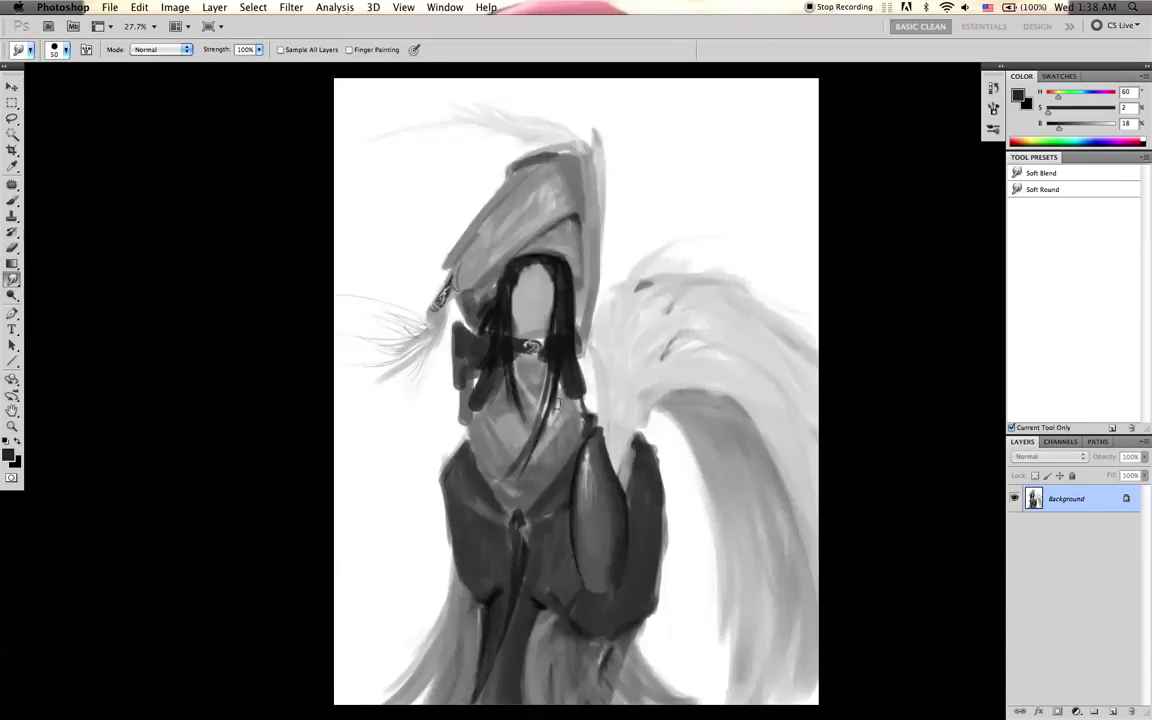
key("b")
key("d")
key("bracketleft")
key("bracketright")
left_click(620, 531, "alt")
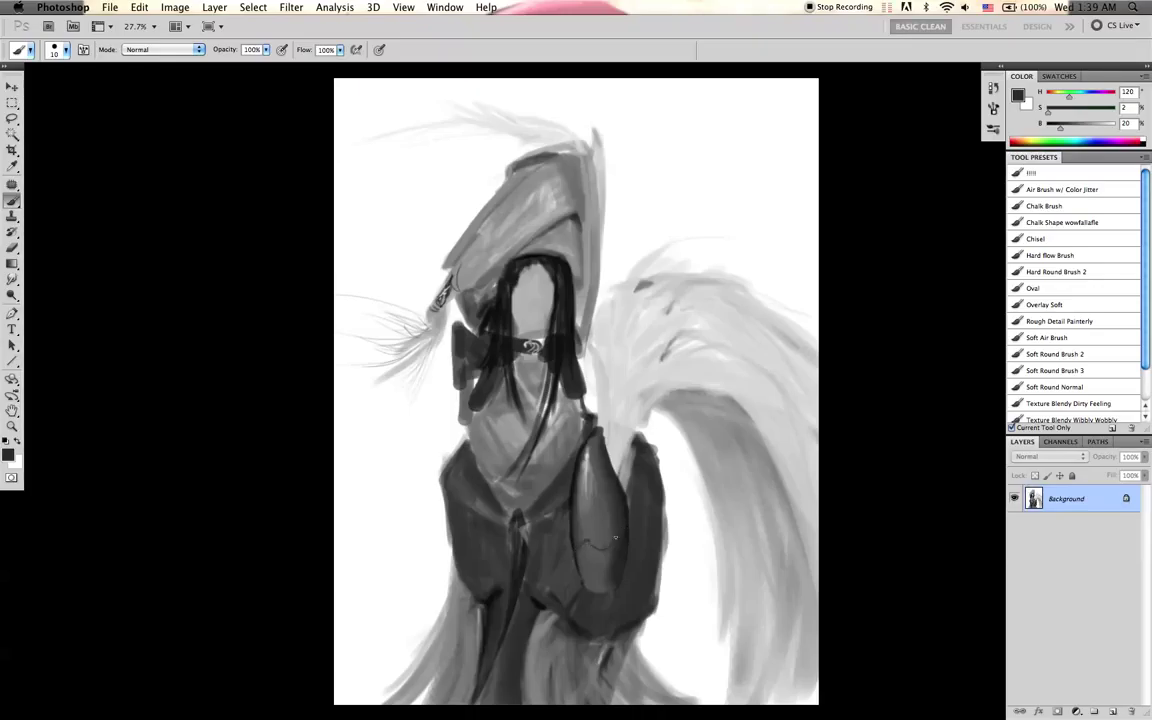
key("bracketright")
key("r")
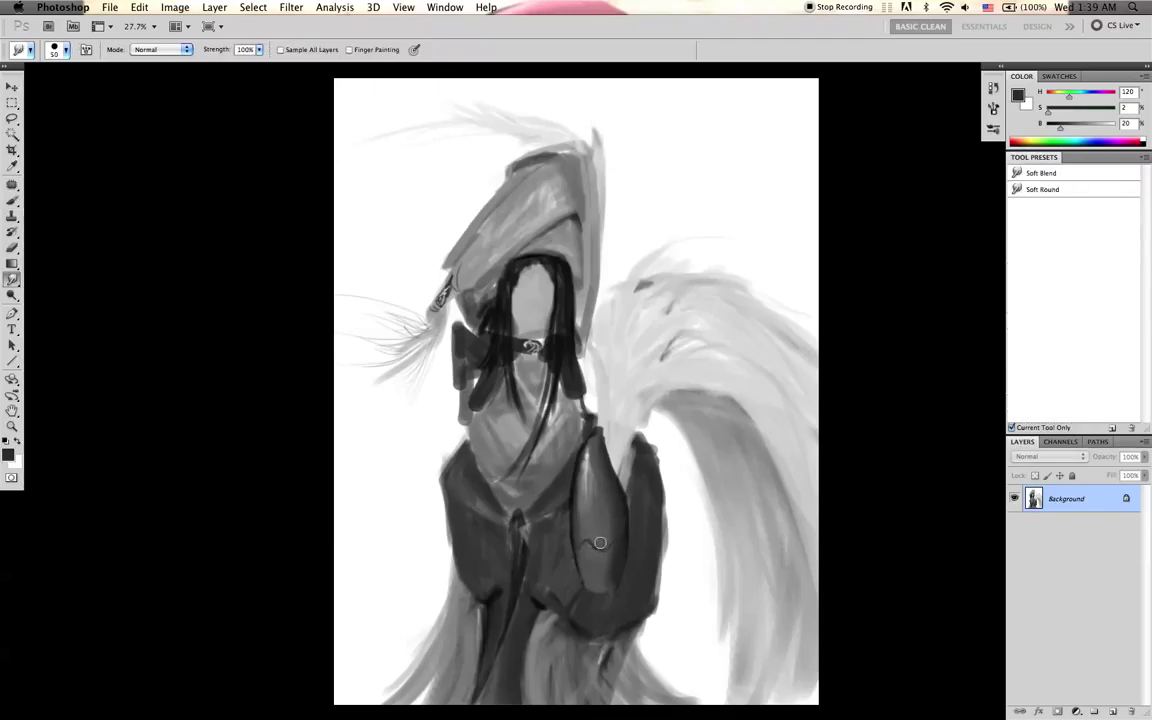
left_click(586, 553, "alt")
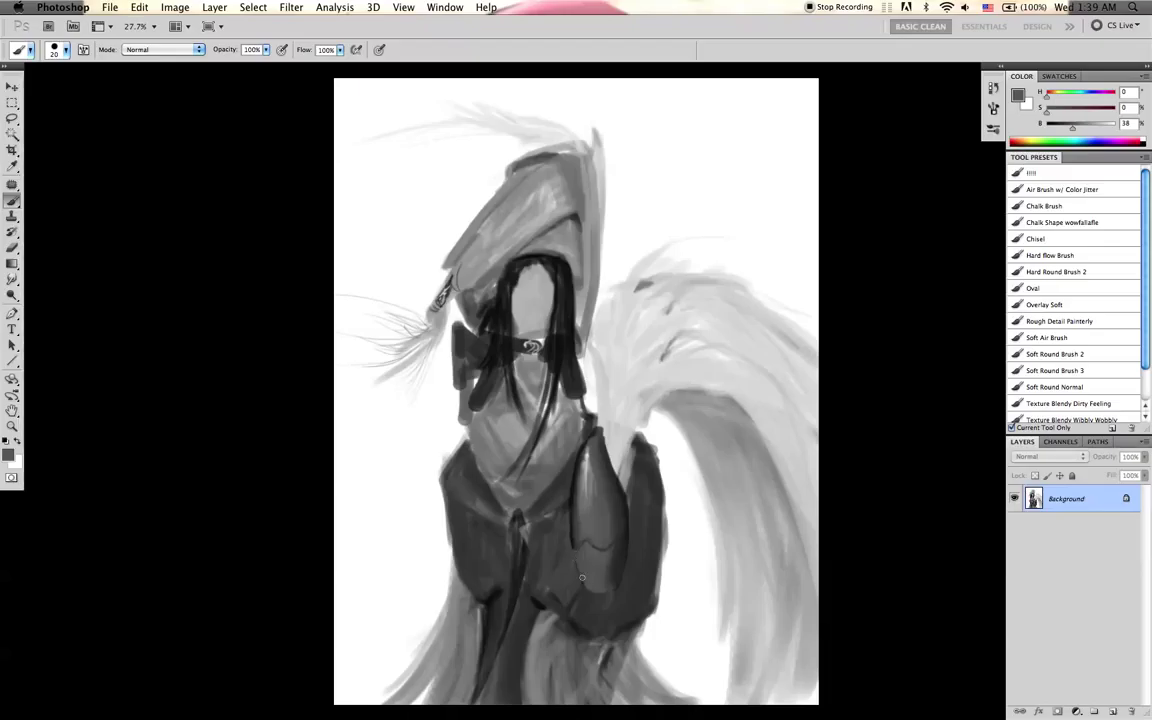
- Paint a light-rimmed buckle at the lower end of the oval panel with a black teardrop inset
left_click(578, 554, "alt")
left_click(567, 430, "alt")
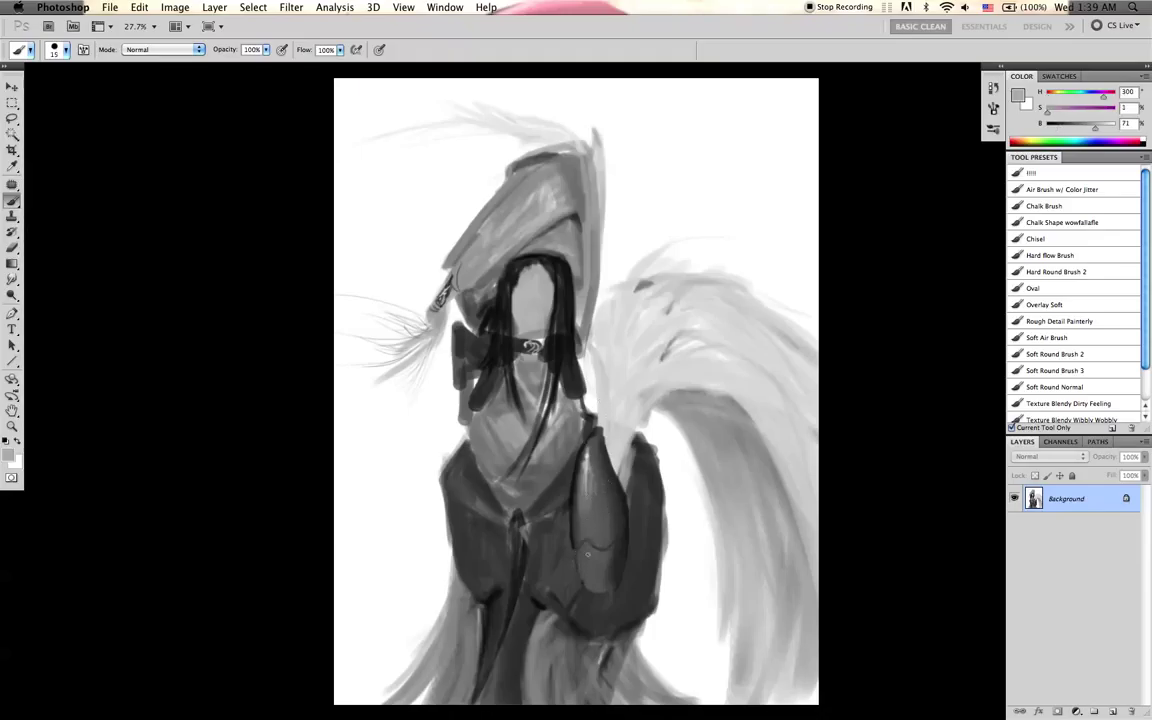
key("bracketright")
key("d")
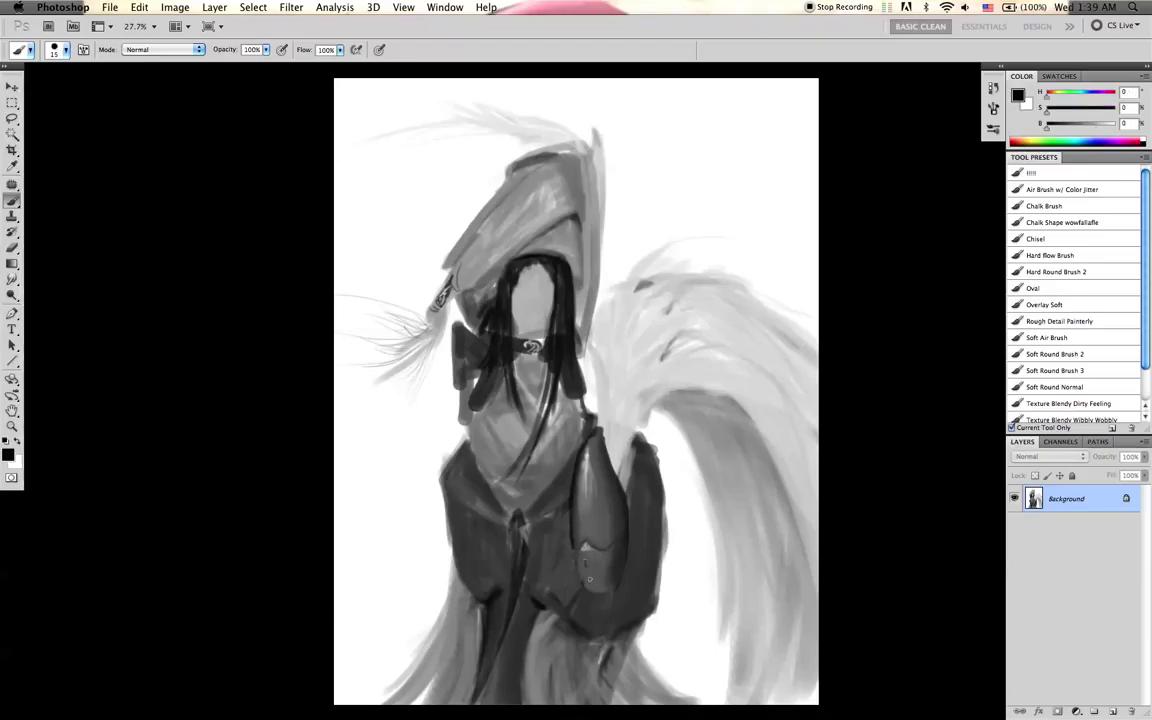
left_click_drag(590, 559, 589, 583)
- Paint a broad black belt band from the buckle around the nearby outer sleeve
key("bracketright")
key("bracketright")
key("bracketright")
mouse_move(613, 554)
left_mouse_down()
mouse_move(661, 532)
mouse_move(658, 579)
mouse_move(664, 524)
mouse_move(661, 573)
mouse_move(618, 586)
mouse_move(634, 583)
mouse_move(610, 581)
mouse_move(617, 558)
mouse_move(612, 583)
mouse_move(619, 557)
mouse_move(664, 535)
mouse_move(621, 567)
mouse_move(662, 546)
mouse_move(669, 555)
mouse_move(627, 578)
mouse_move(671, 530)
left_mouse_up()
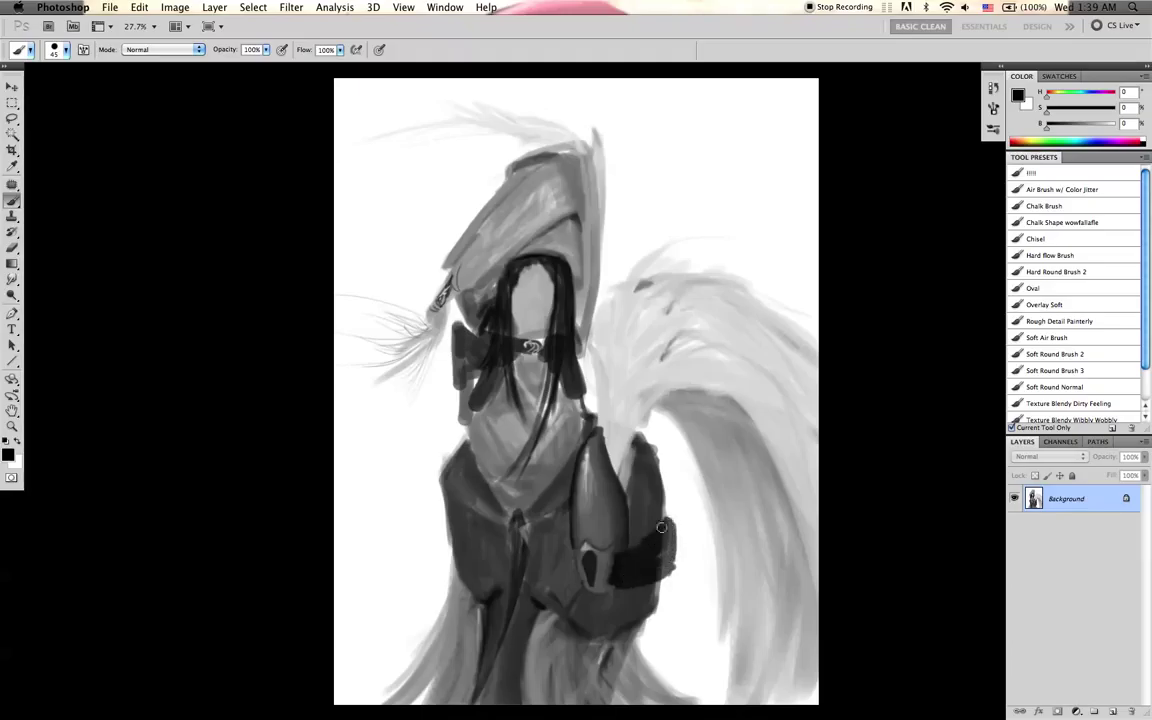
- Lighten the inside of the short belt section with sampled greys, leaving dark borders along its edges
left_click(604, 557, "alt")
left_click(621, 566, "alt")
key("bracketleft")
key("bracketleft")
key("bracketleft")
mouse_move(611, 584)
left_mouse_down()
mouse_move(662, 549)
mouse_move(640, 553)
mouse_move(634, 561)
mouse_move(668, 544)
mouse_move(623, 577)
mouse_move(665, 561)
mouse_move(630, 573)
mouse_move(663, 537)
left_mouse_up()
left_click(662, 556, "alt")
key("bracketright")
left_click(653, 541, "alt")
left_click(605, 480, "alt")
- Mirror the canvas, touch up the buckle, and outline the belt in black from the buckle across the waist
key("super+shift+h")
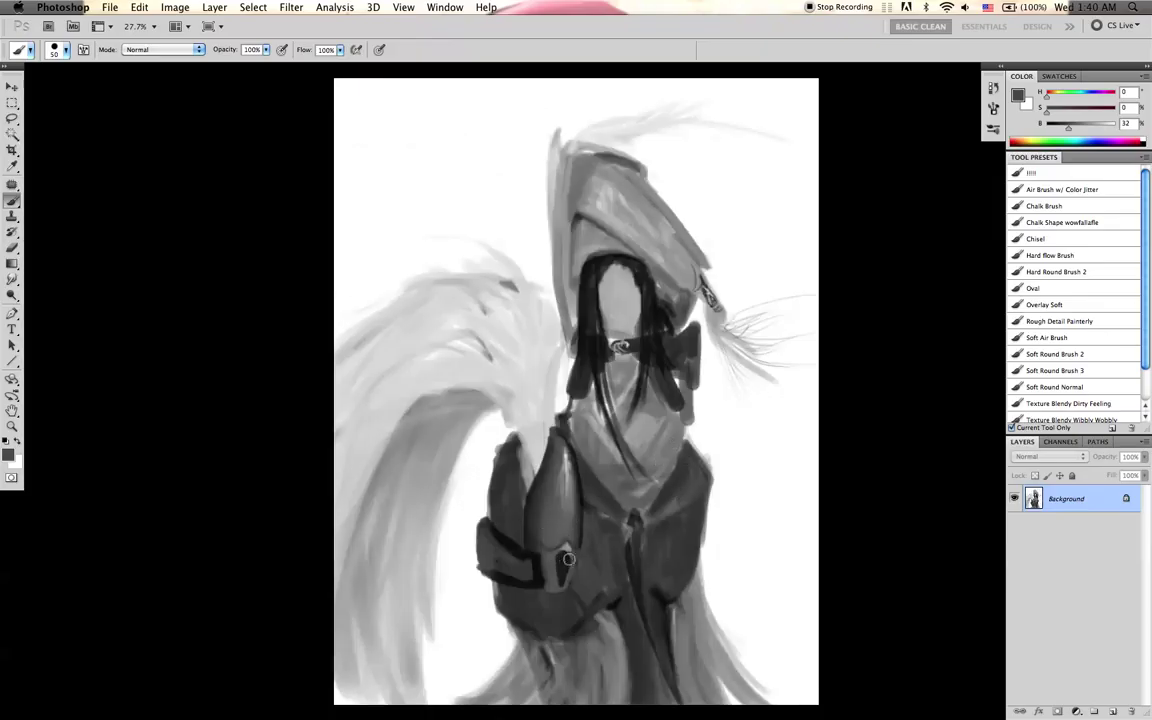
left_click_drag(572, 560, 556, 568)
key("d")
left_click_drag(578, 560, 706, 505)
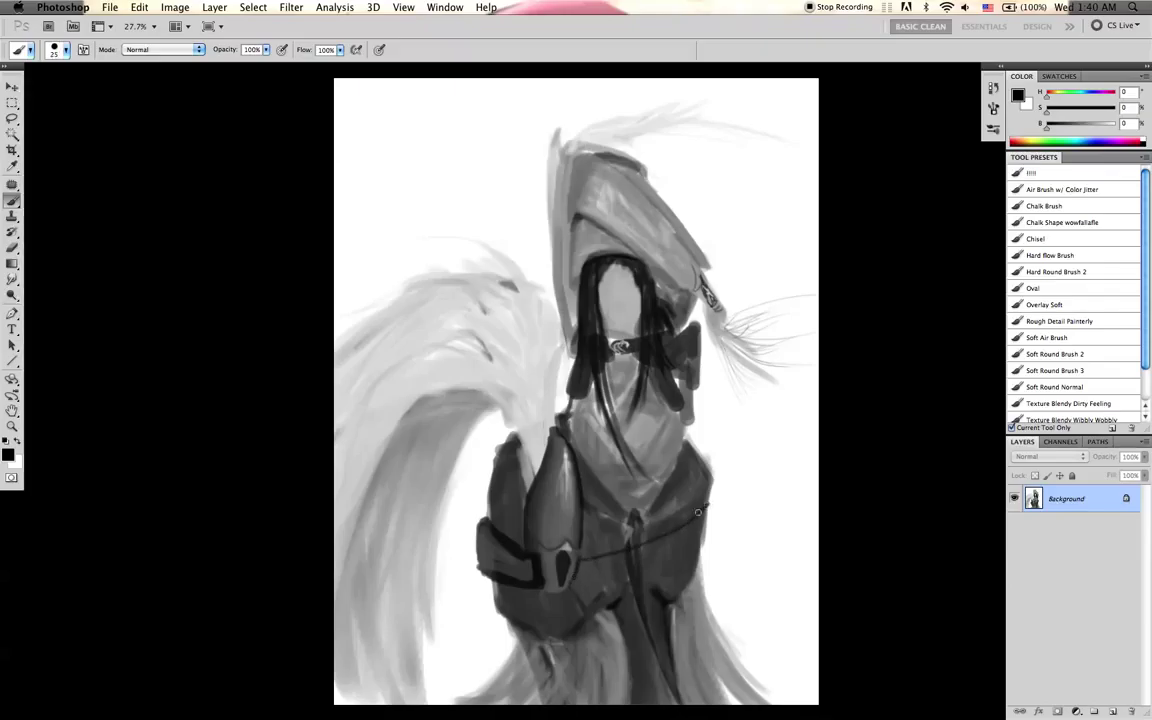
mouse_move(578, 573)
left_mouse_down()
mouse_move(678, 571)
mouse_move(703, 510)
left_mouse_up()
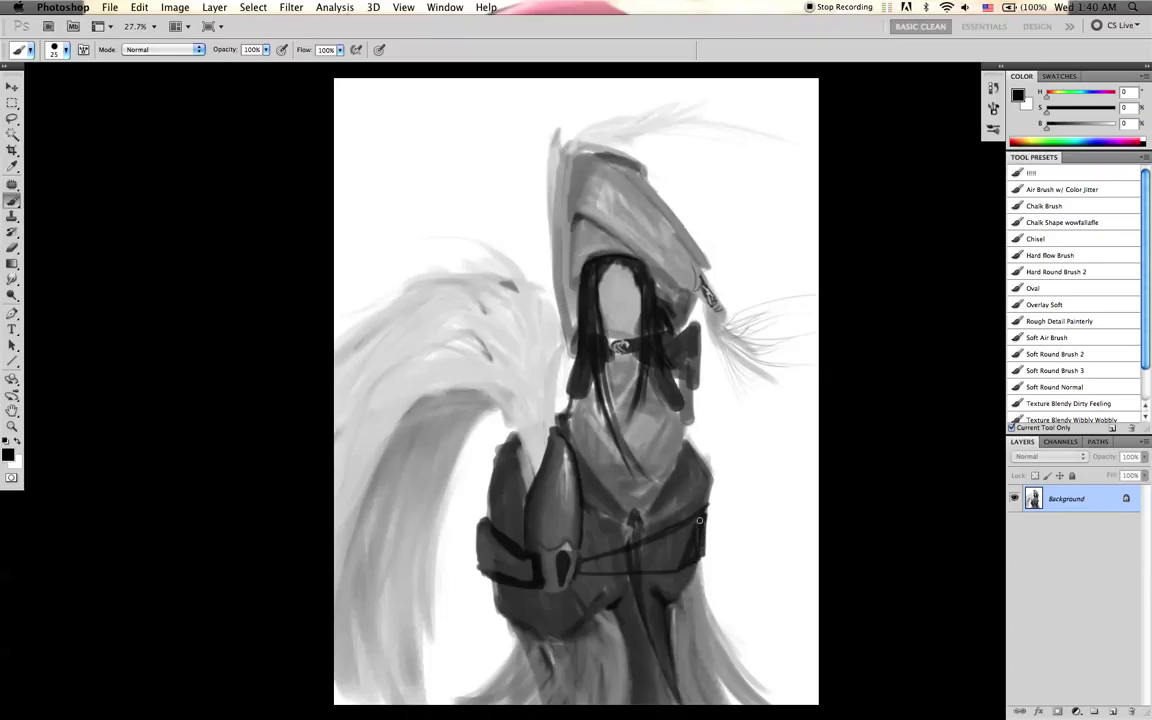
- Thicken the long belt section's borders and darken its interior with larger black strokes
key("bracketright")
key("bracketright")
left_click_drag(688, 528, 587, 563)
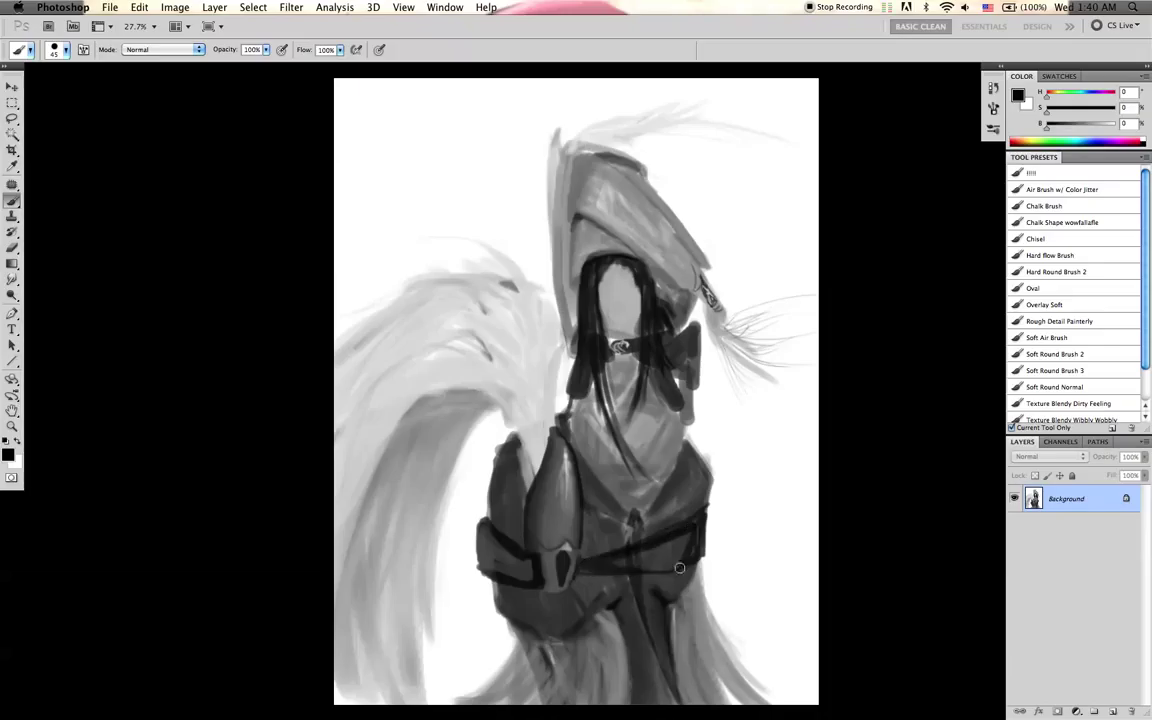
key("bracketright")
key("bracketright")
key("bracketright")
left_click(631, 561)
- Draw a thin white triangular trim with fine ornamental lines inside the long belt section
left_click(638, 557, "alt")
key("bracketleft")
key("bracketleft")
key("x")
key("bracketleft")
key("bracketleft")
left_click_drag(614, 563, 673, 542)
key("bracketleft")
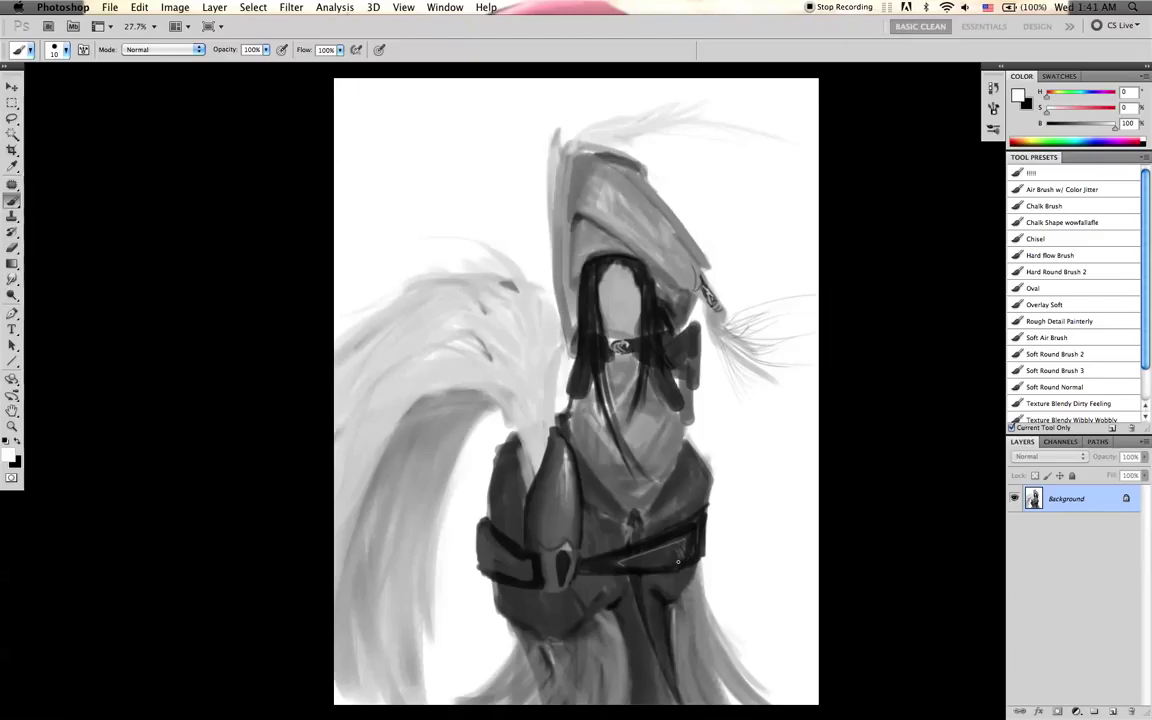
key("bracketleft")
key("x")
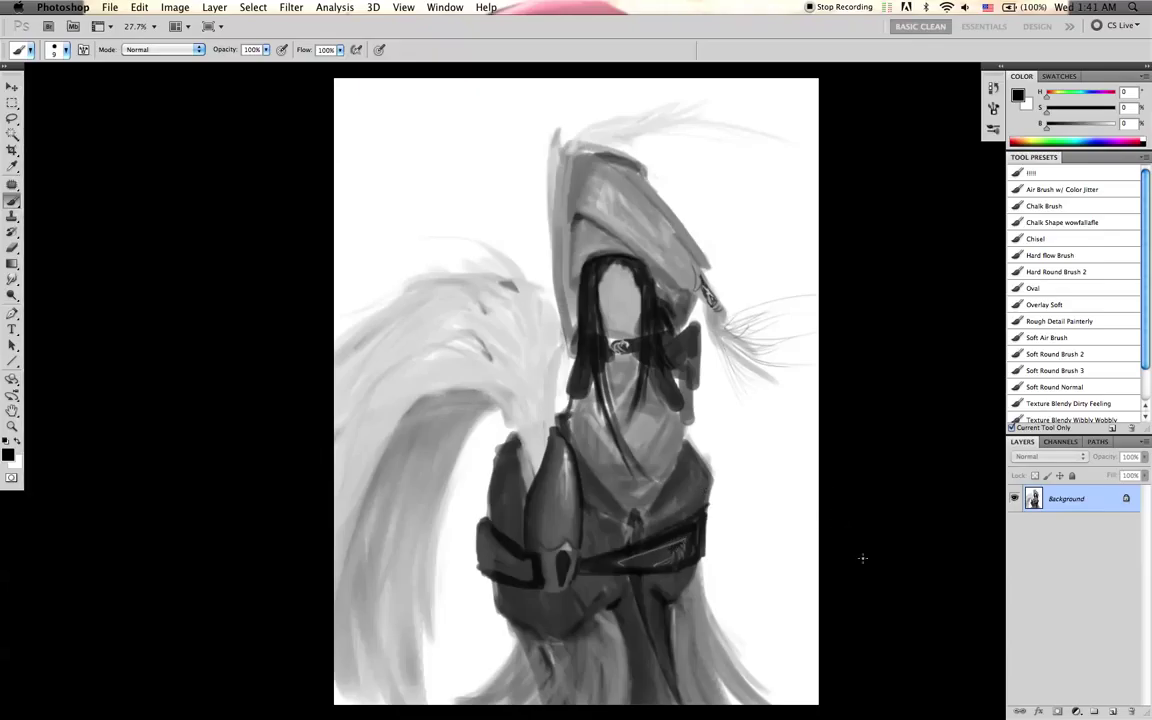
- Shape the buckle's upper corners and the adjoining edge of the oval panel using sampled light and dark greys
key("bracketright")
key("bracketright")
left_click(628, 554, "alt")
left_click(556, 549, "alt")
left_click(537, 523, "alt")
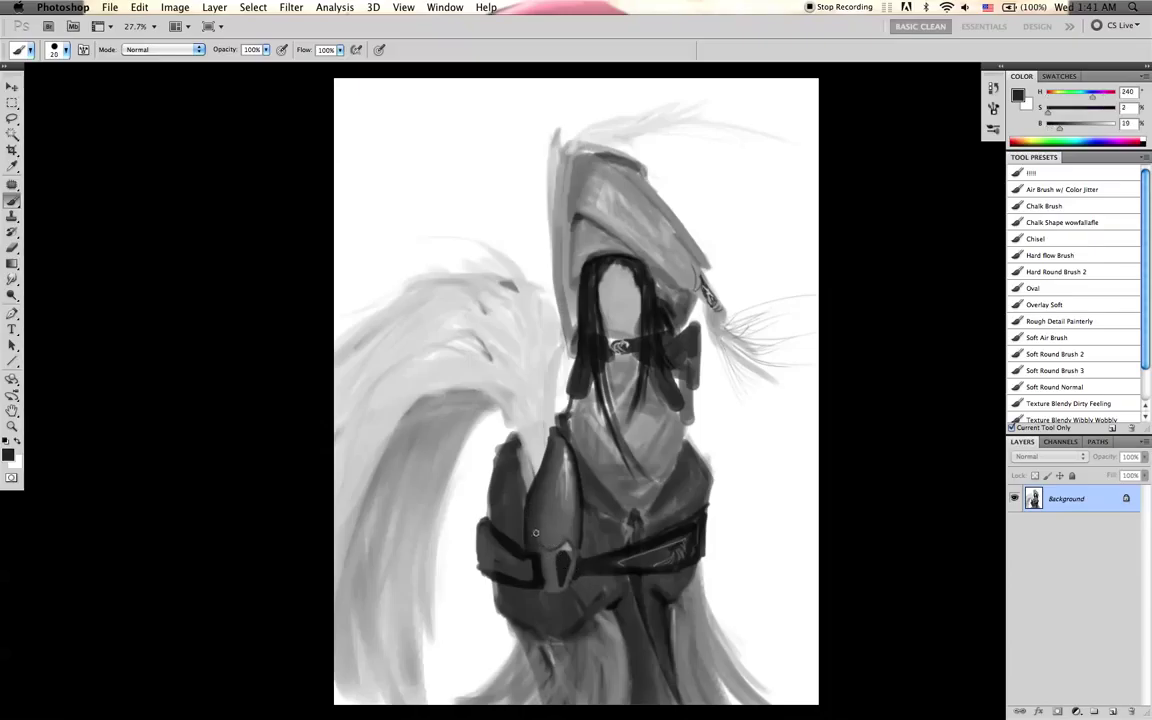
left_click(527, 543, "alt")
left_click(543, 550, "alt")
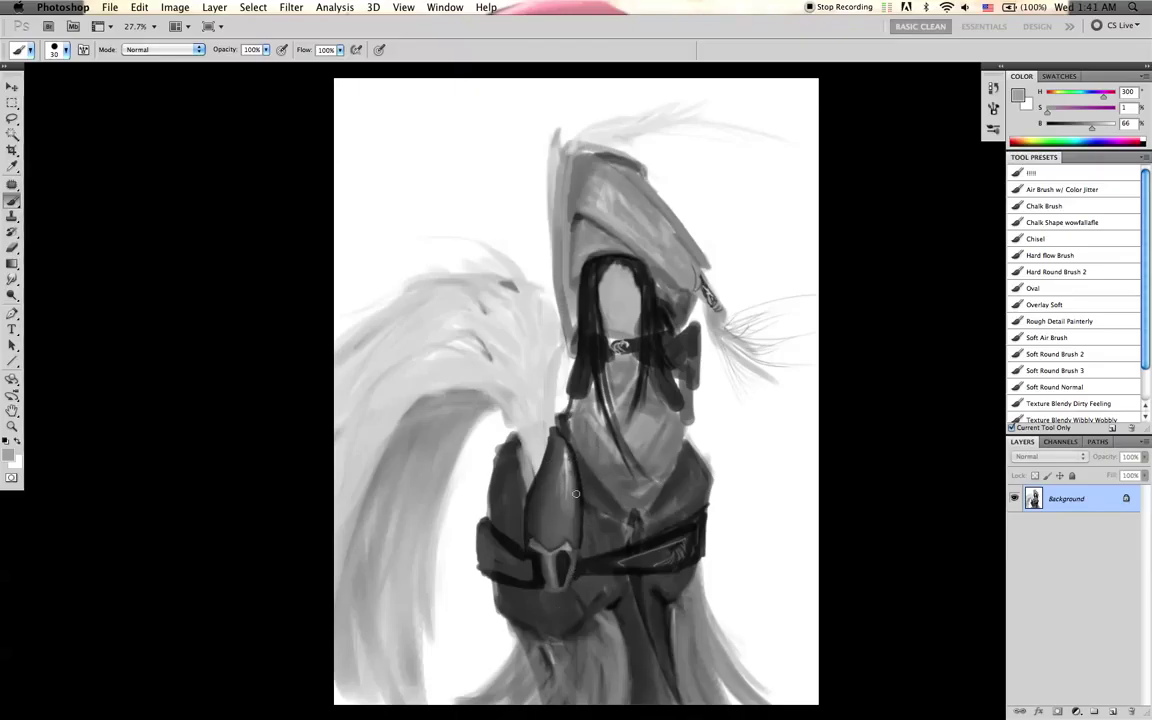
- Paint black shadow on the sleeve beside the oval panel and above the belt, and smudge it smooth
key("d")
key("bracketright")
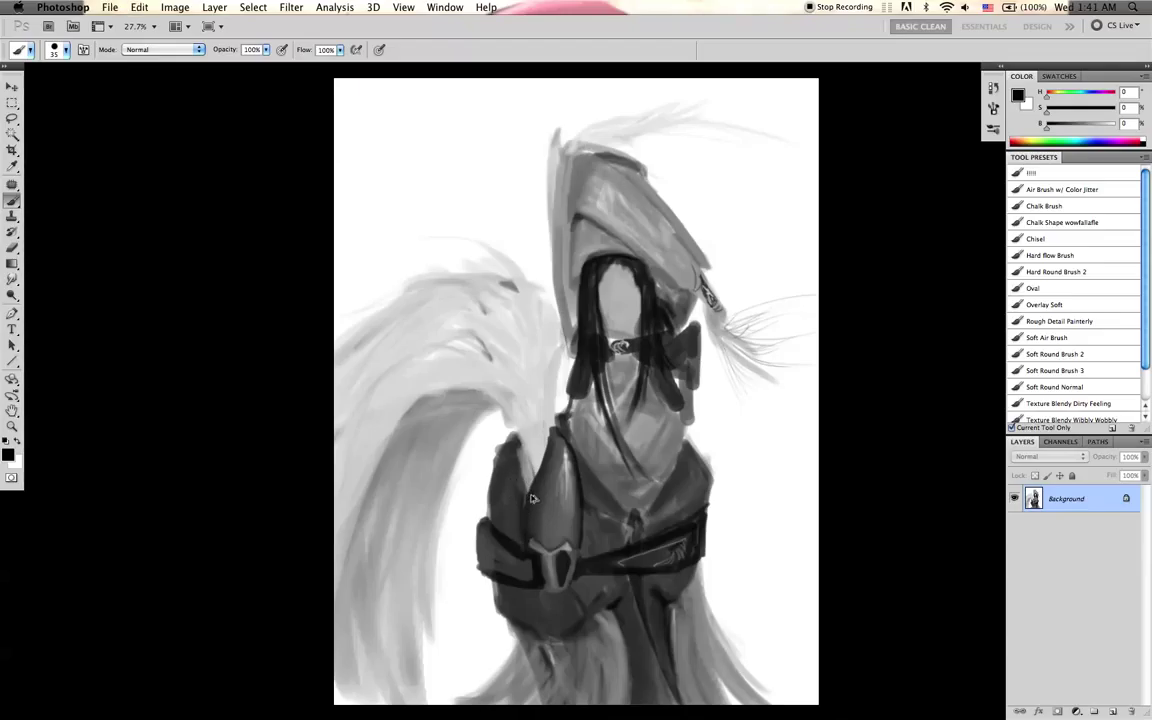
key("bracketleft")
key("r")
key("]")
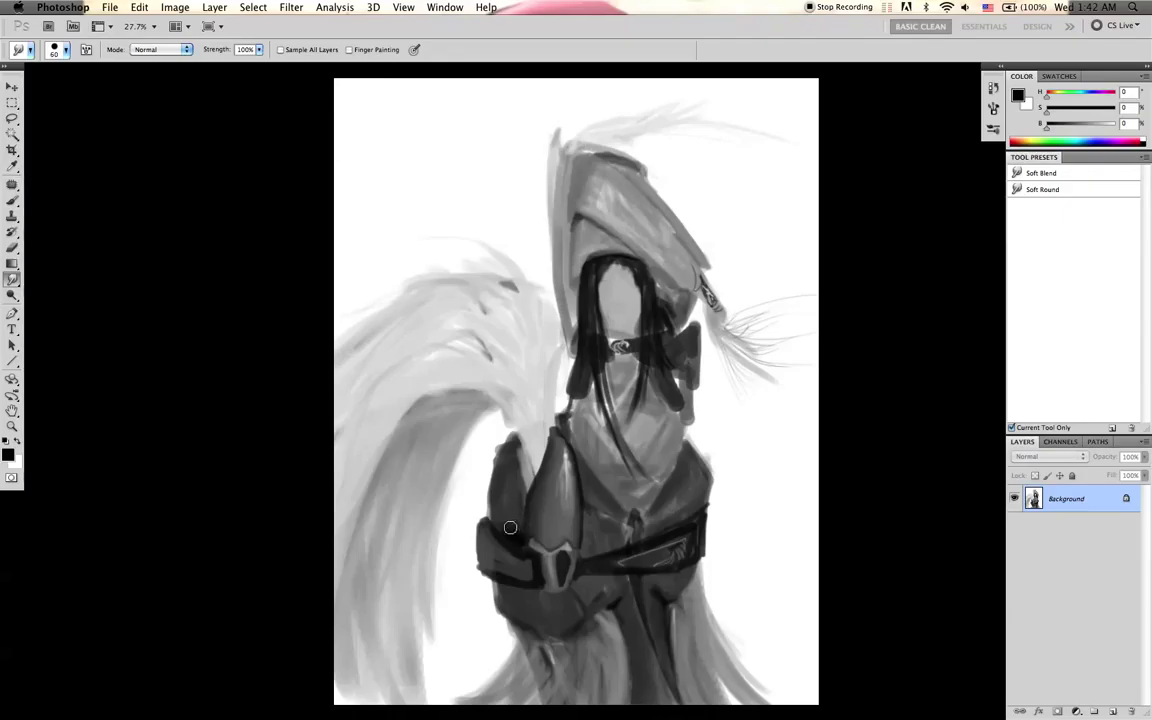
- Mirror the canvas and extend the ornament at the hat brim's tip with thin black lines
key("super+shift+h")
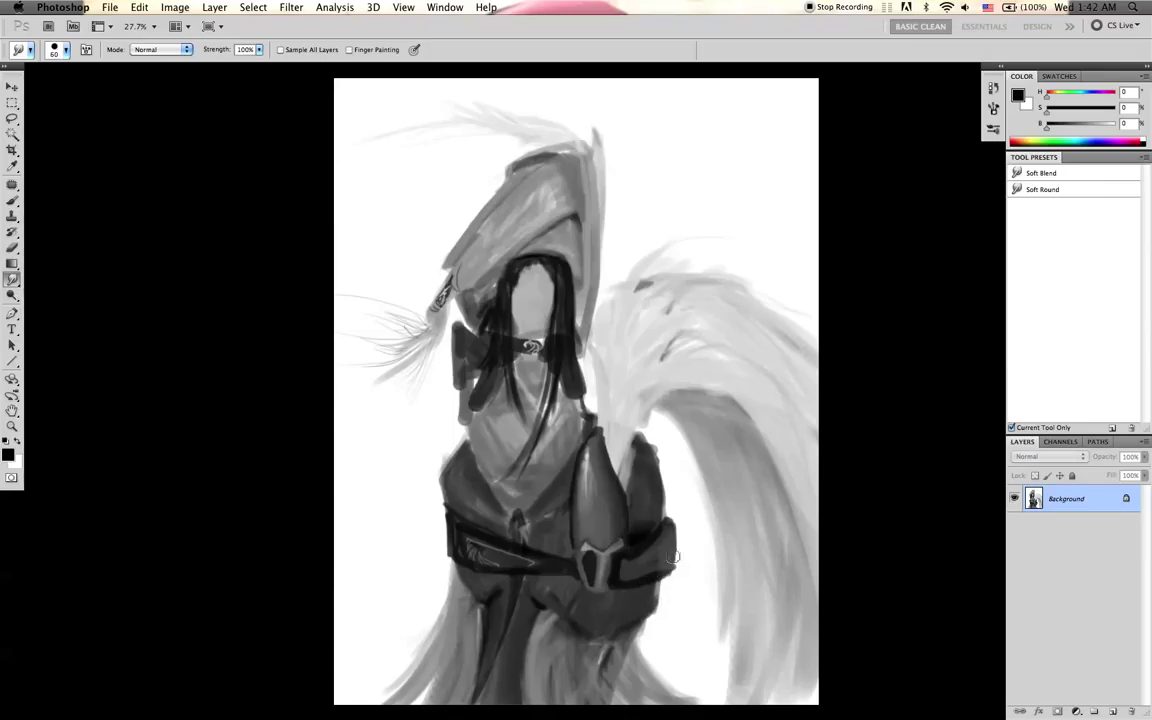
key("b")
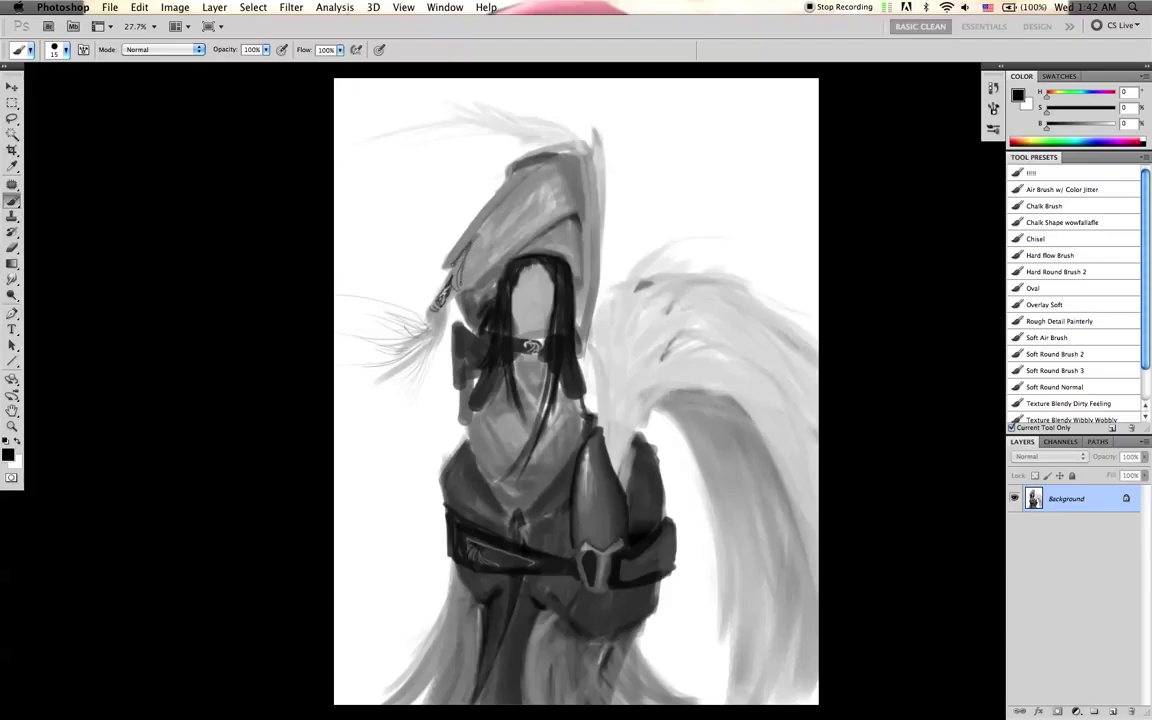
mouse_move(446, 275)
left_mouse_down()
mouse_move(470, 244)
mouse_move(463, 285)
left_mouse_up()
key("bracketright")
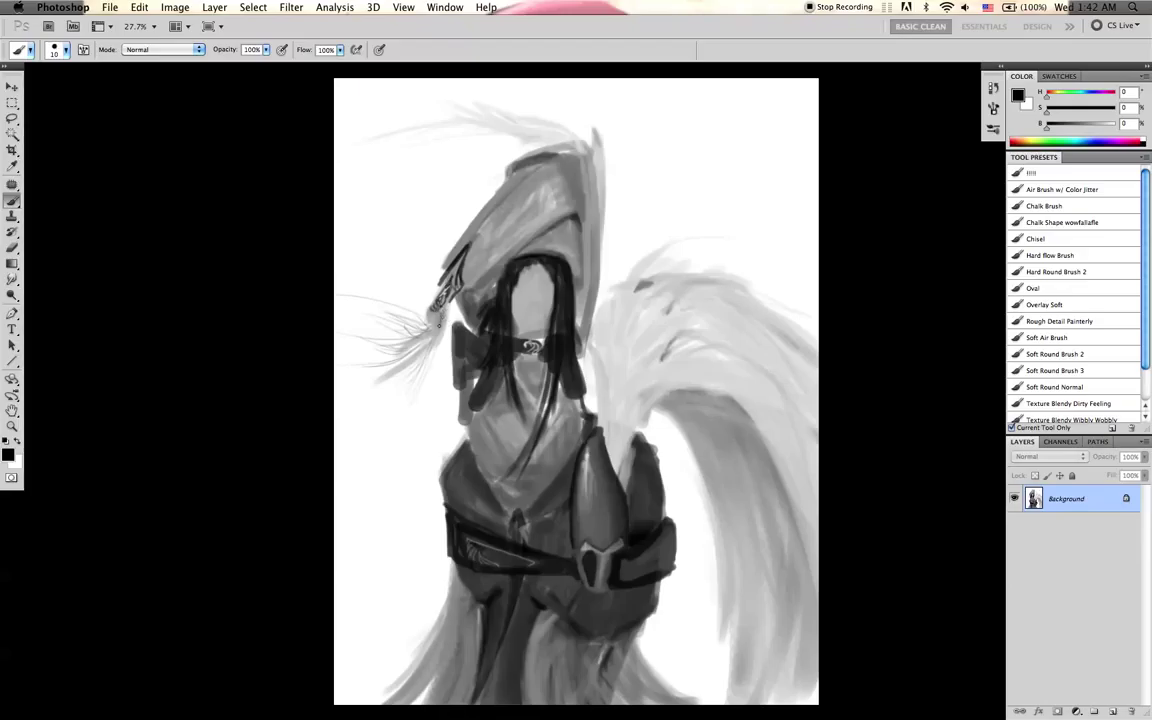
key("bracketleft")
left_click_drag(431, 311, 449, 296)
- Darken the hat-tip ornament into feathery black shapes and tidy its surroundings with sampled grey
key("bracketleft")
key("bracketleft")
left_click_drag(450, 271, 437, 290)
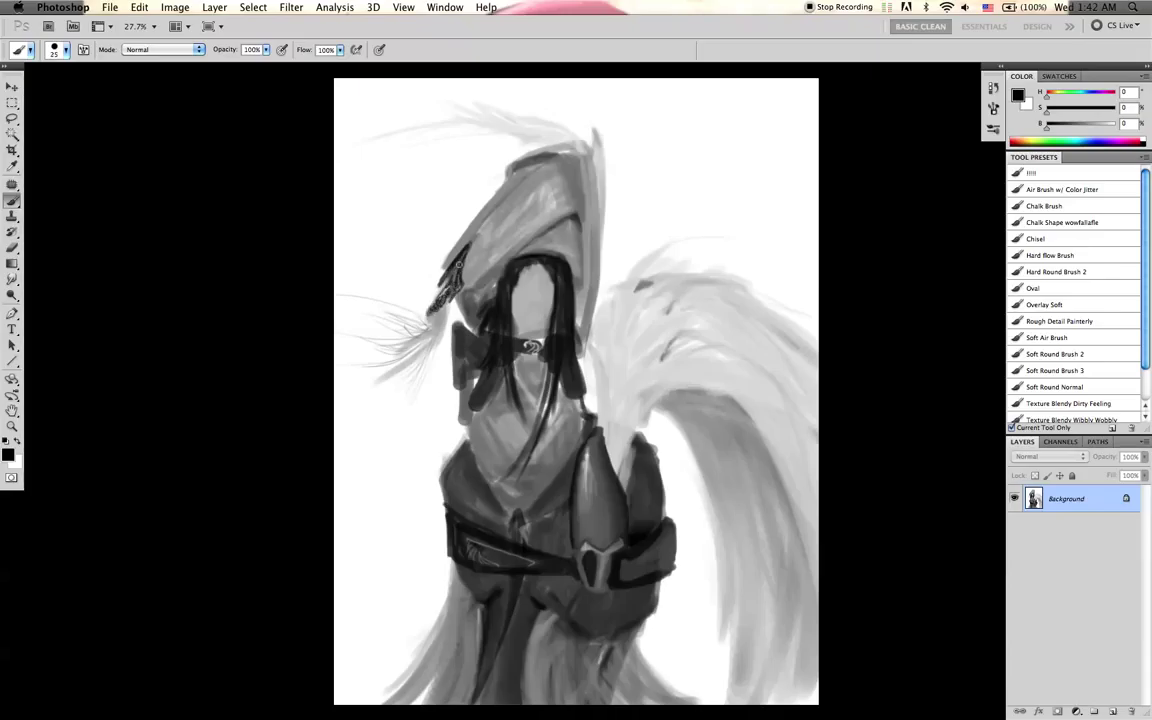
key("bracketleft")
key("bracketleft")
left_click_drag(467, 248, 452, 284)
left_click(491, 226, "alt")
key("bracketleft")
key("bracketleft")
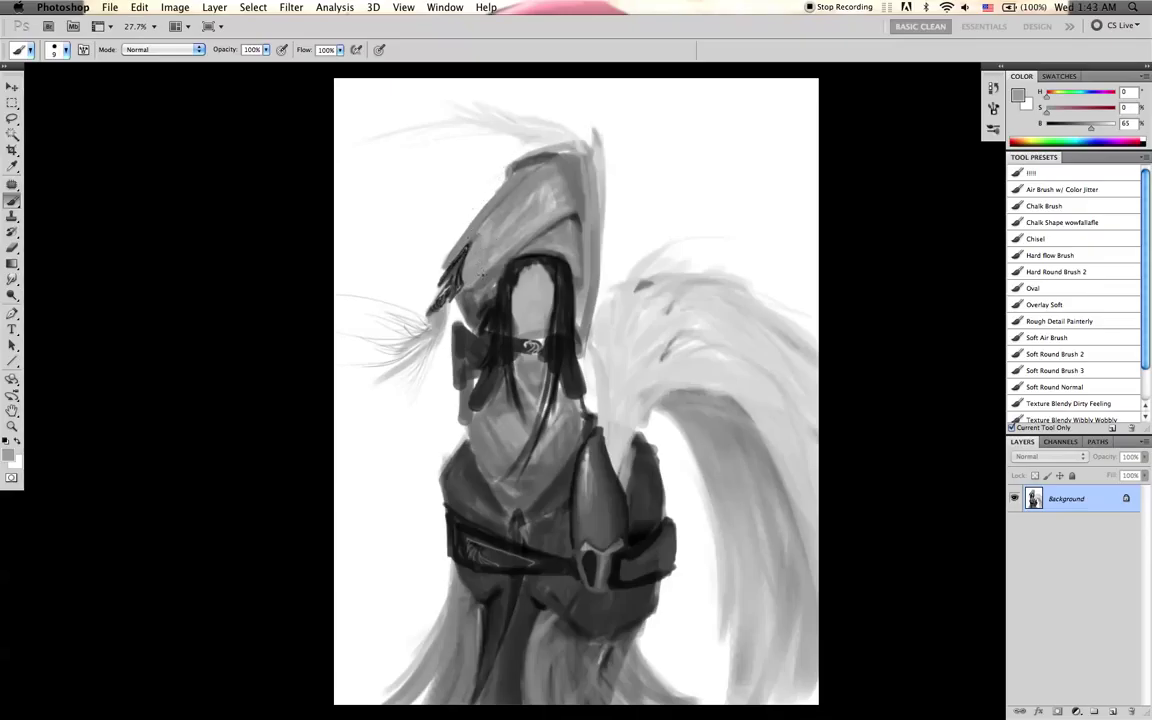
- Outline a panel near the hat's peak, fill it with black, and blend it with the Smudge tool
left_click(570, 212, "alt")
key("d")
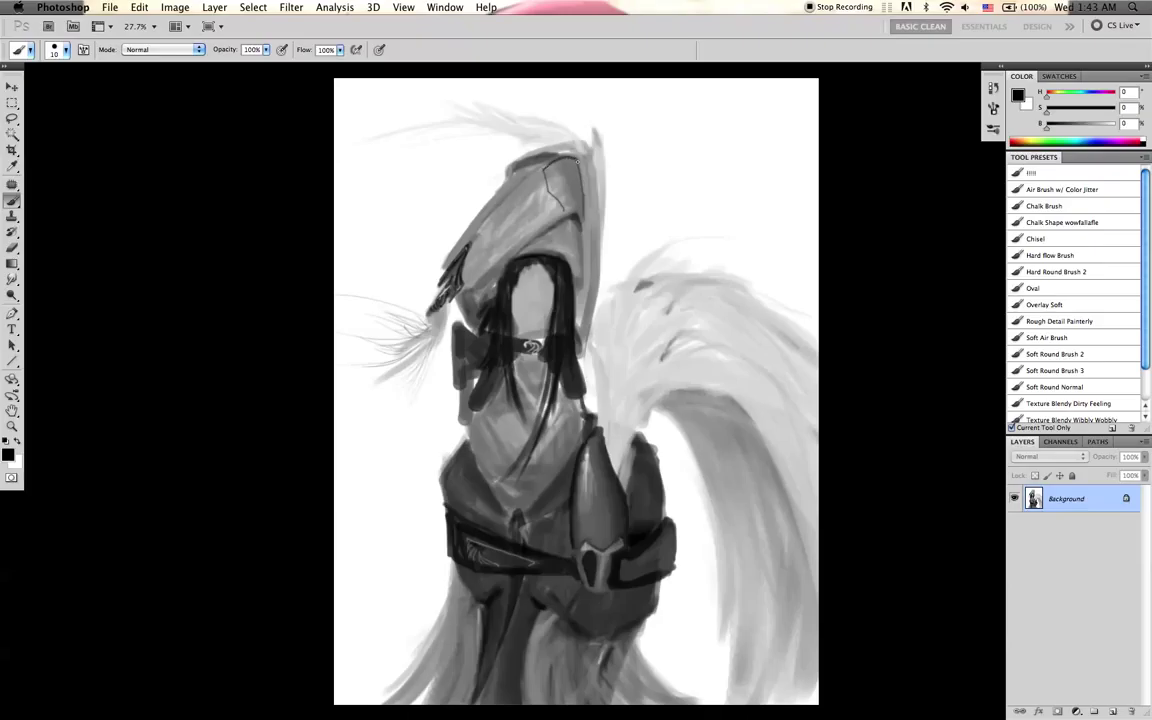
key("bracketright")
mouse_move(551, 169)
left_mouse_down()
mouse_move(560, 203)
mouse_move(551, 169)
mouse_move(575, 206)
left_mouse_up()
key("r")
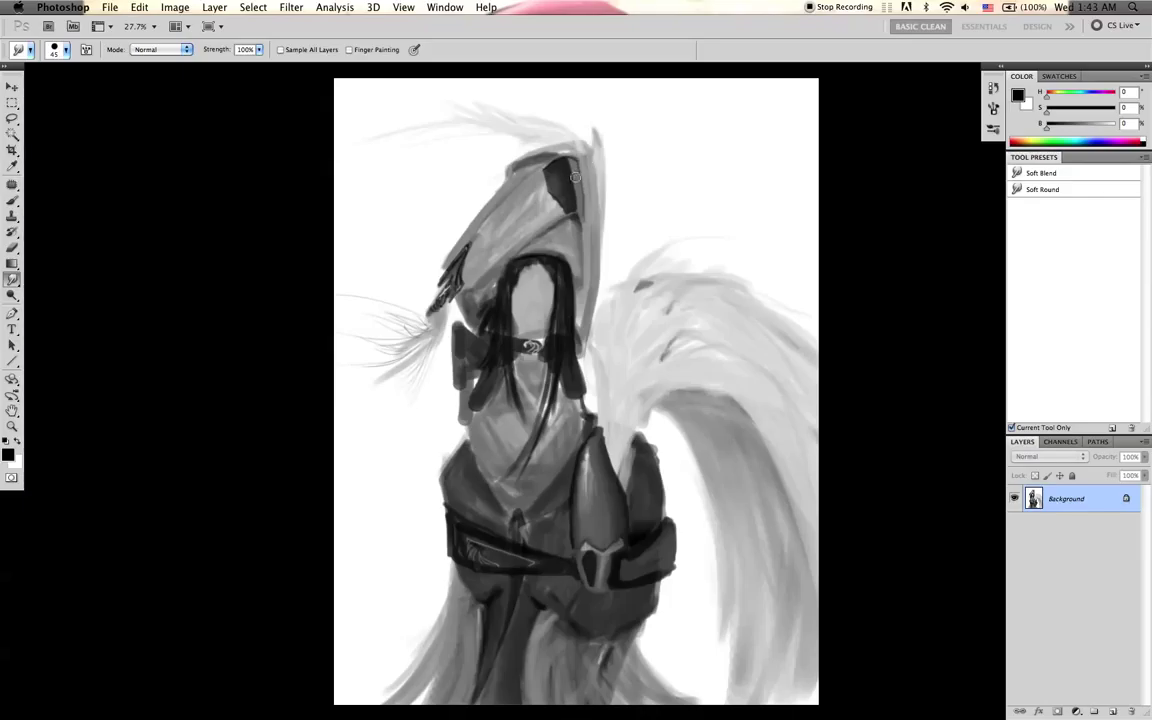
- Try adding a fine white dotted pattern inside the dark panel near the hat's peak
key("x")
key("b")
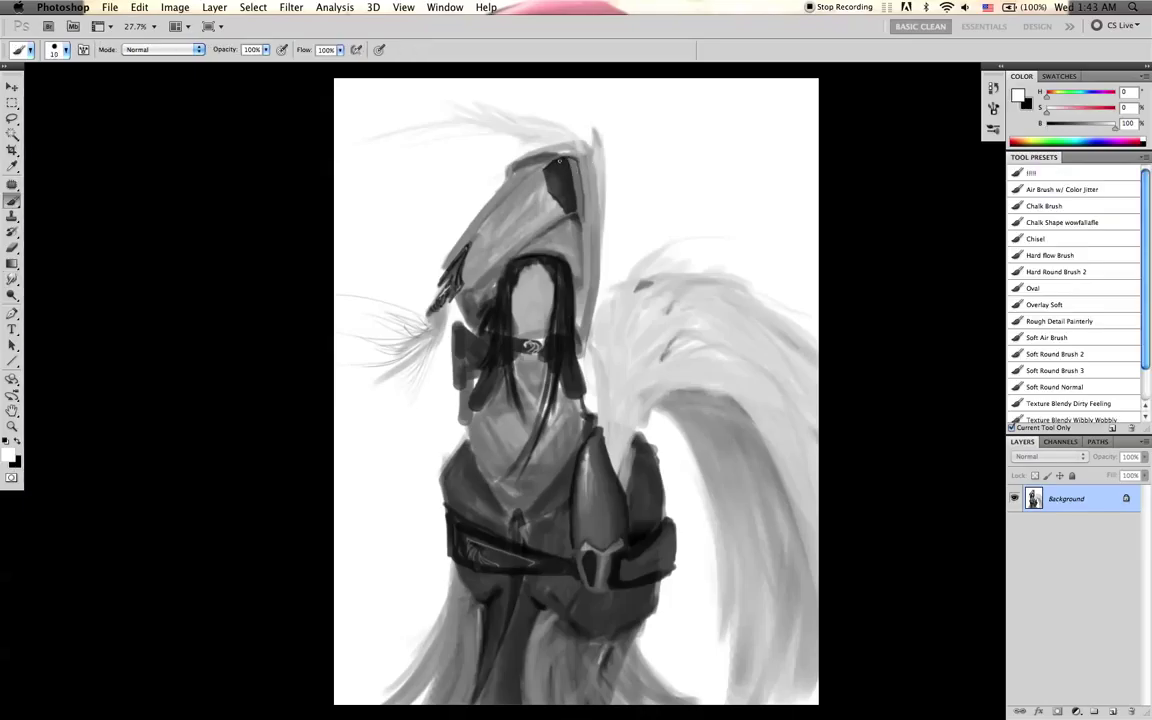
key("x")
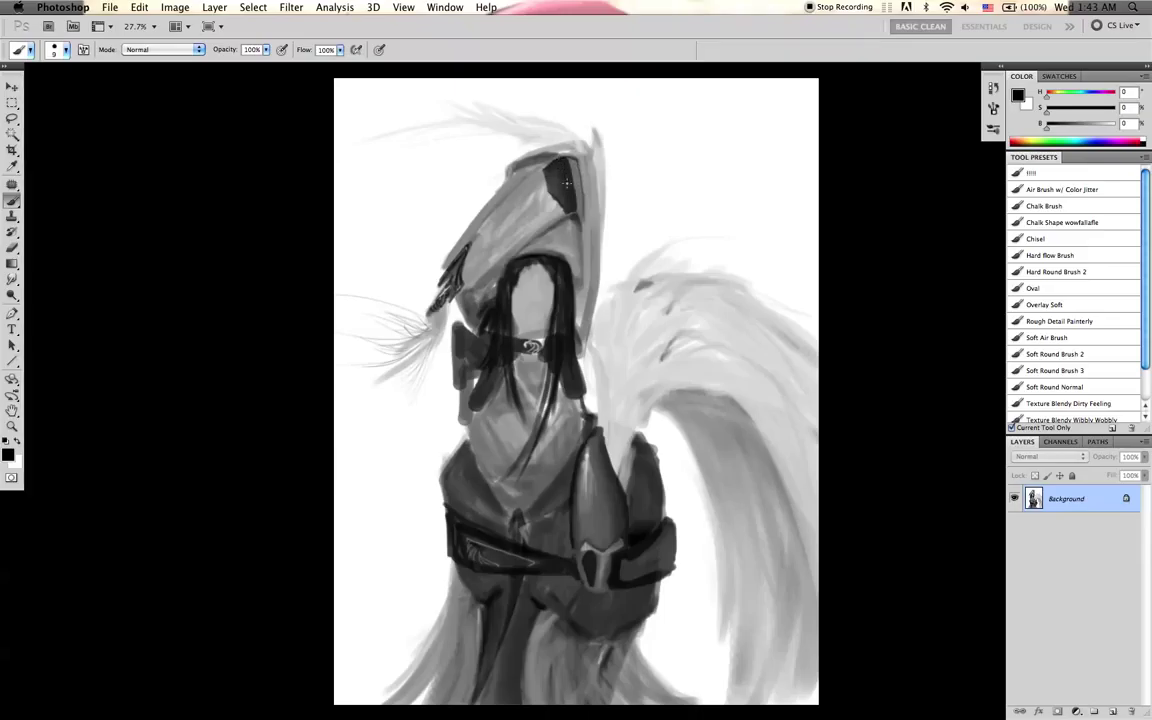
key("bracketright")
key("bracketright")
key("bracketright")
key("bracketright")
key("bracketleft")
key("x")
left_click(555, 186, "alt")
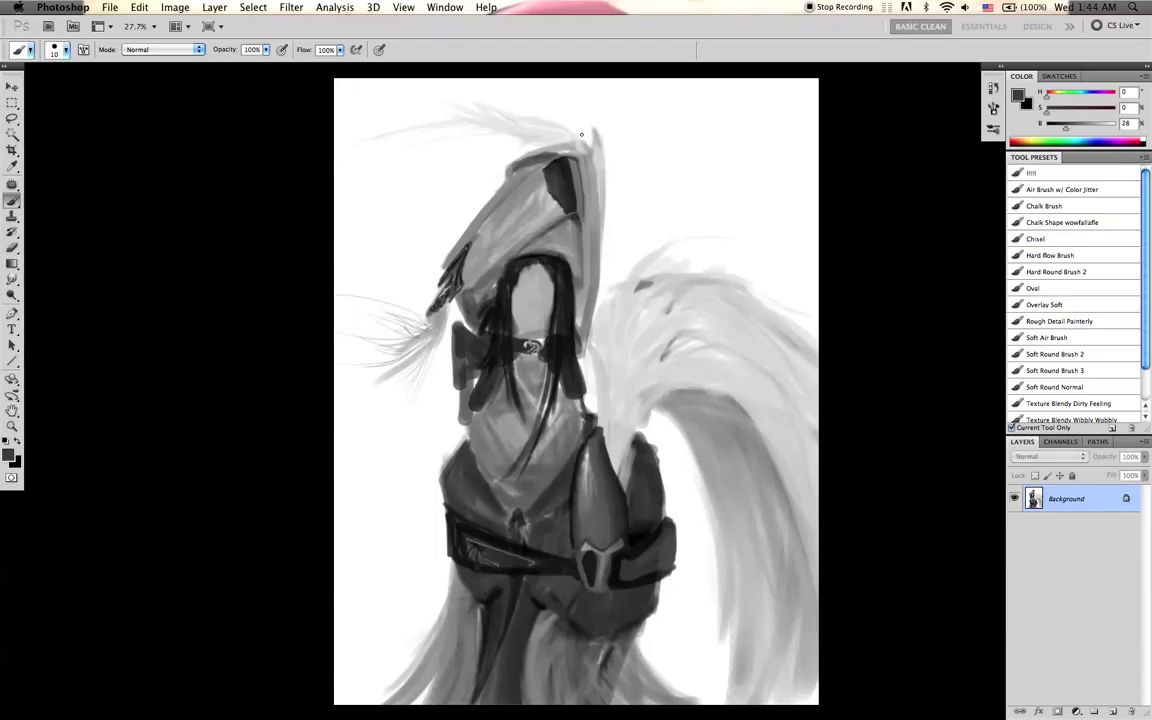
key("d")
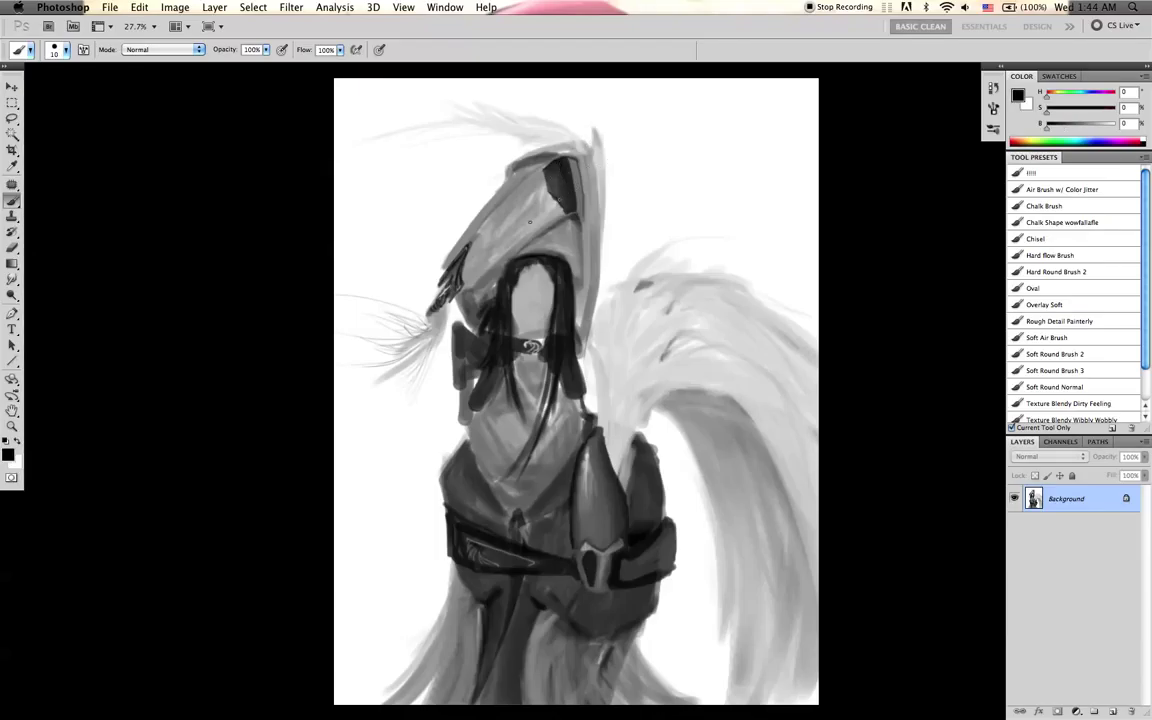
- Mirror the canvas and retouch the area around the dark panel near the hat's peak with sampled greys
key("super+shift+h")
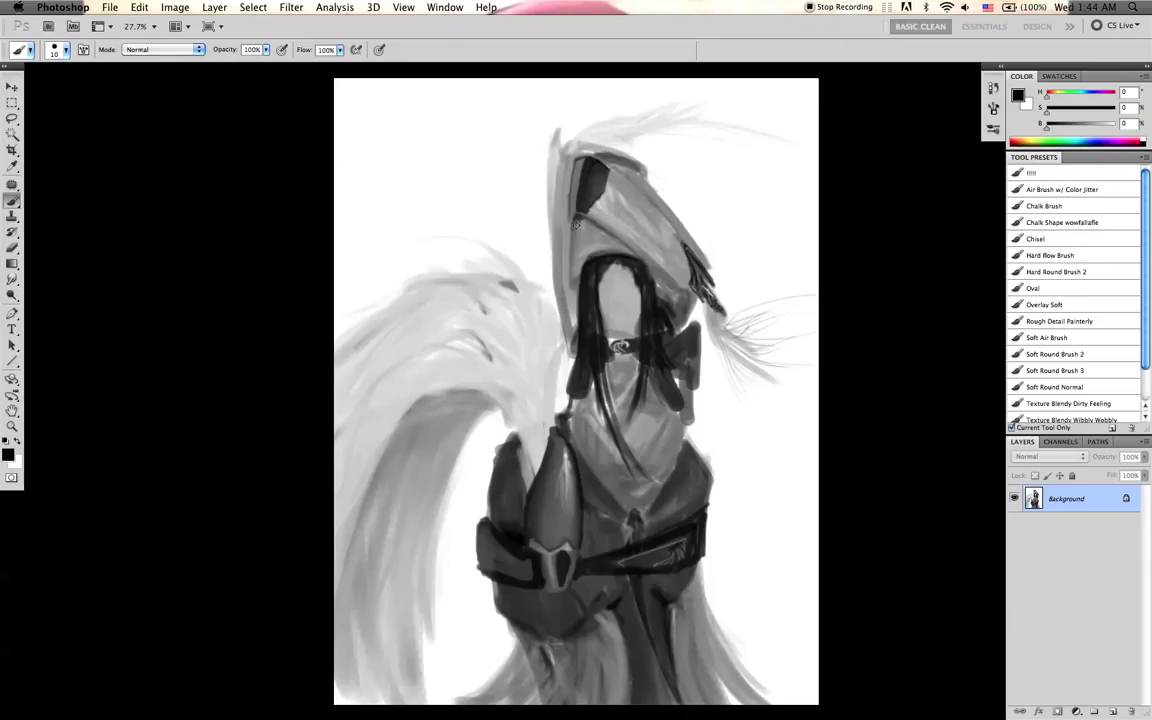
left_click(560, 210, "alt")
left_click(607, 201, "alt")
left_click(609, 206, "alt")
left_click(617, 181, "alt")
left_click(619, 197, "alt")
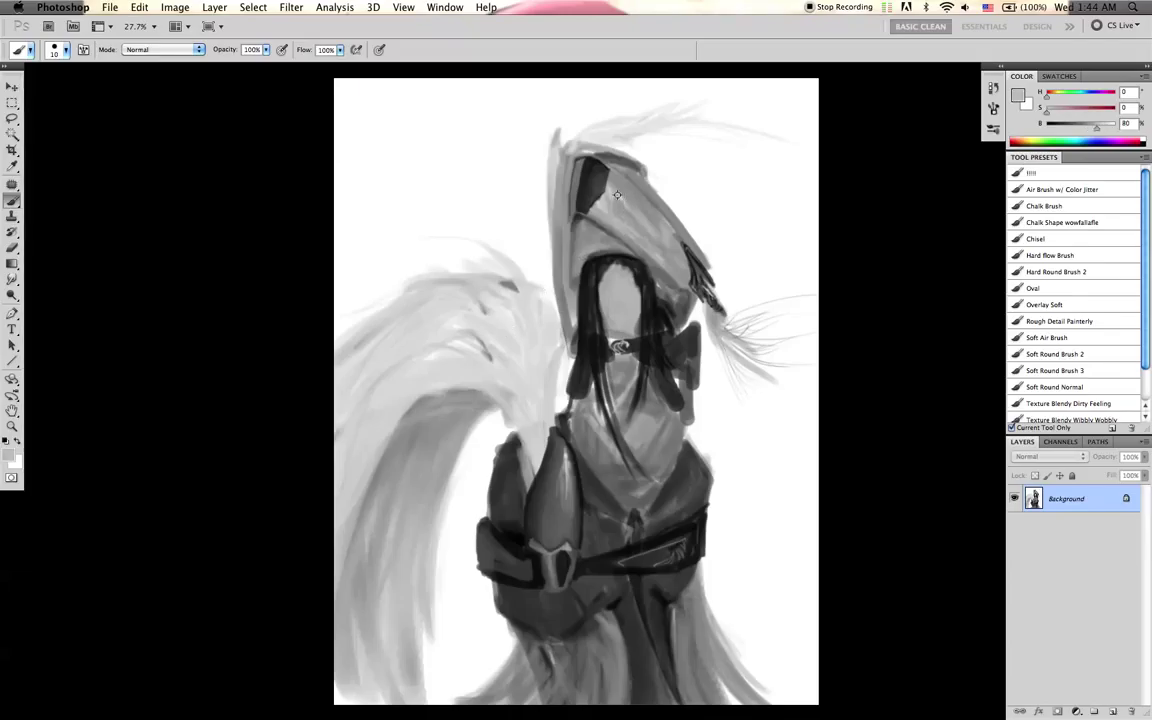
left_click(621, 187, "alt")
left_click(610, 180, "alt")
- Softly shade around the hat-tip ornament with the Air Brush w/ Color Jitter preset in sampled dark greys, reducing the brush to 70 px
key("bracketright")
key("bracketright")
key("bracketright")
key("bracketright")
left_click(1091, 194)
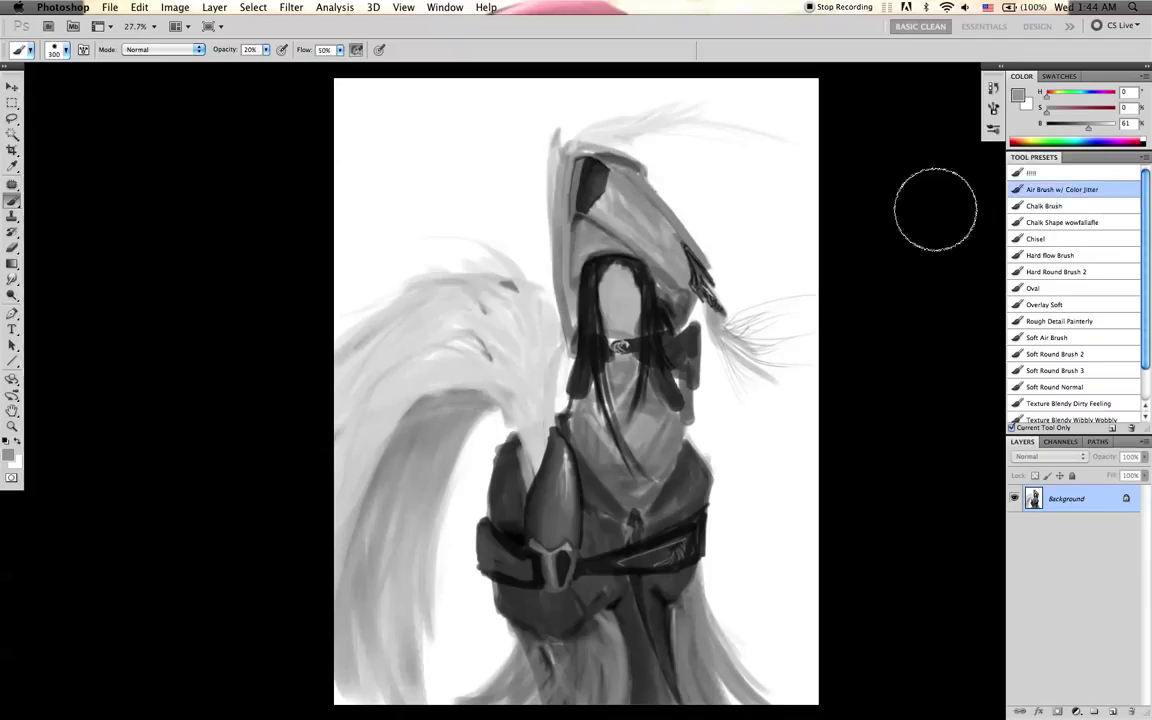
left_click(704, 263, "alt")
key("bracketleft")
key("bracketleft")
key("bracketleft")
key("bracketleft")
key("bracketleft")
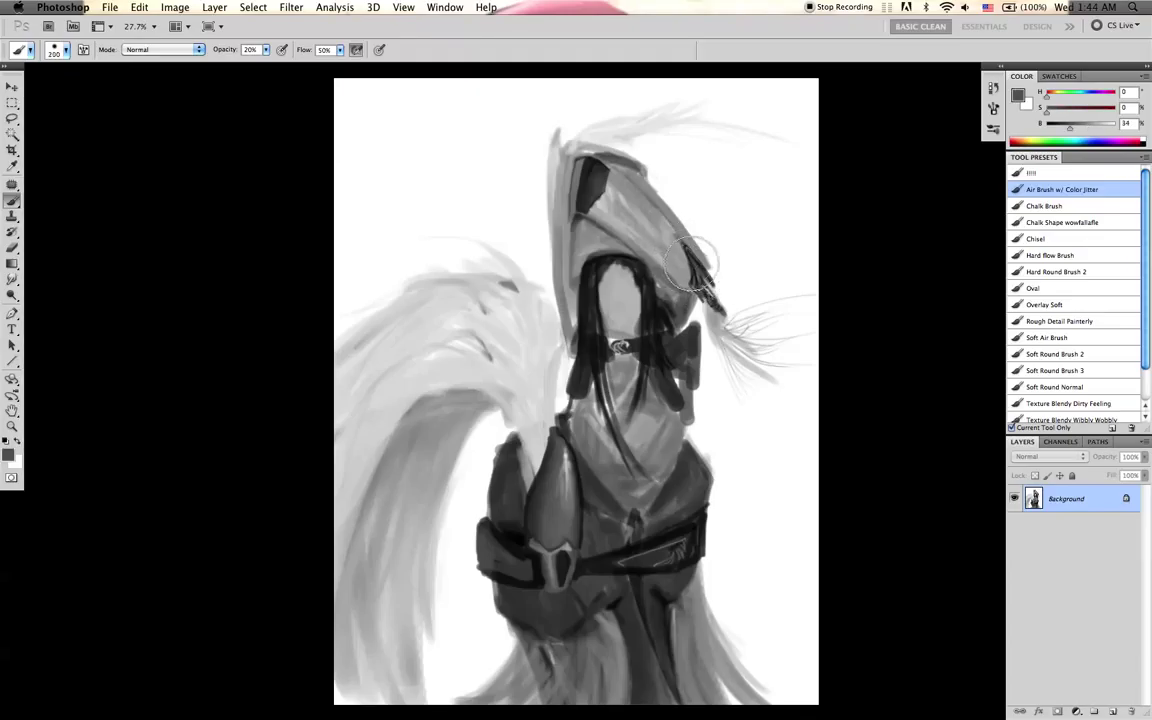
mouse_move(683, 283)
left_mouse_down()
mouse_move(650, 216)
mouse_move(665, 243)
mouse_move(683, 244)
mouse_move(683, 298)
left_mouse_up()
key("super+z")
left_click(697, 302, "alt")
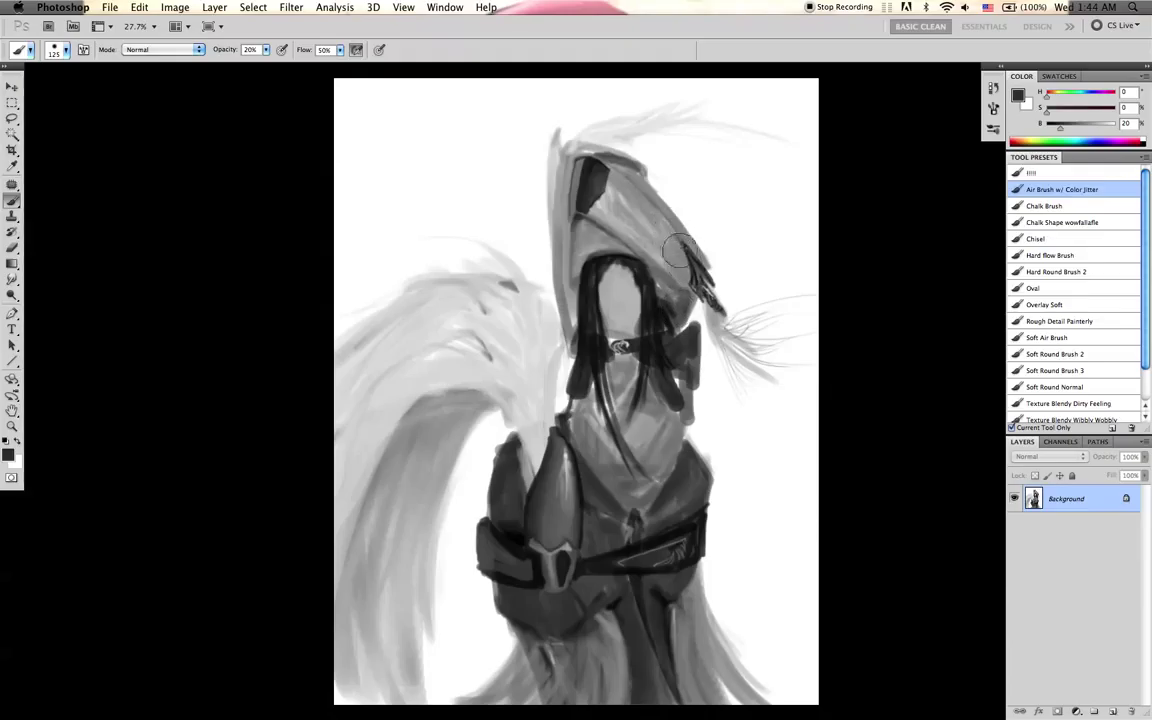
key("bracketright")
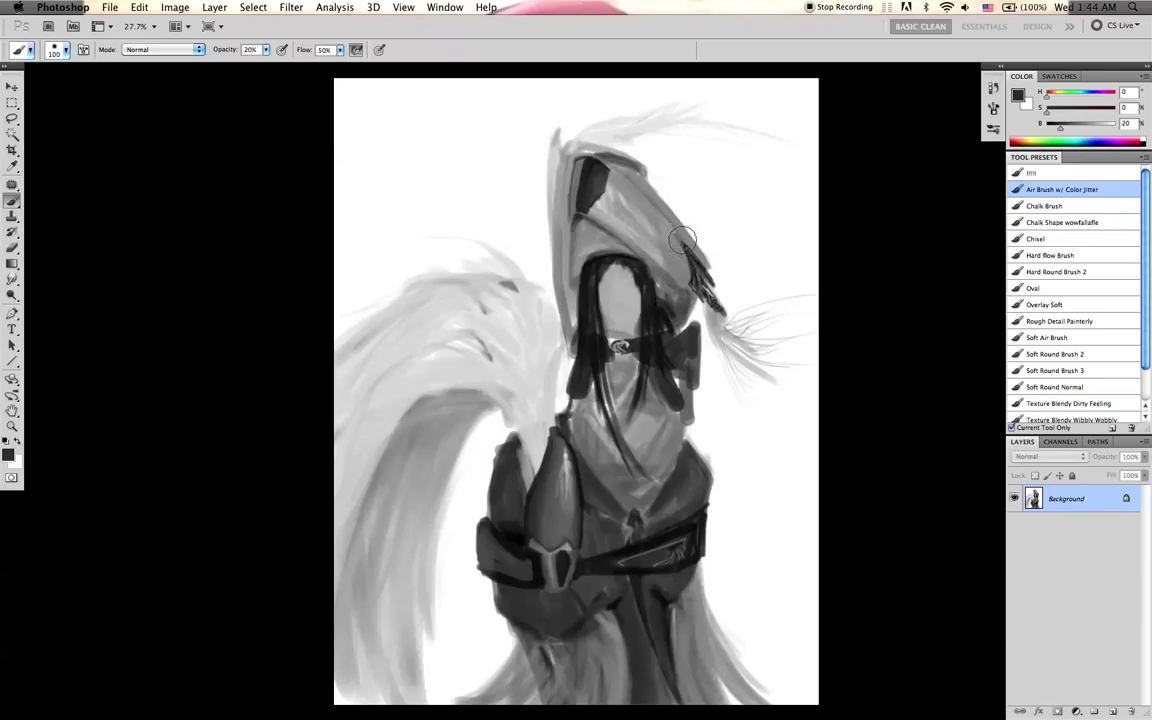
key("bracketleft")
key("bracketleft")
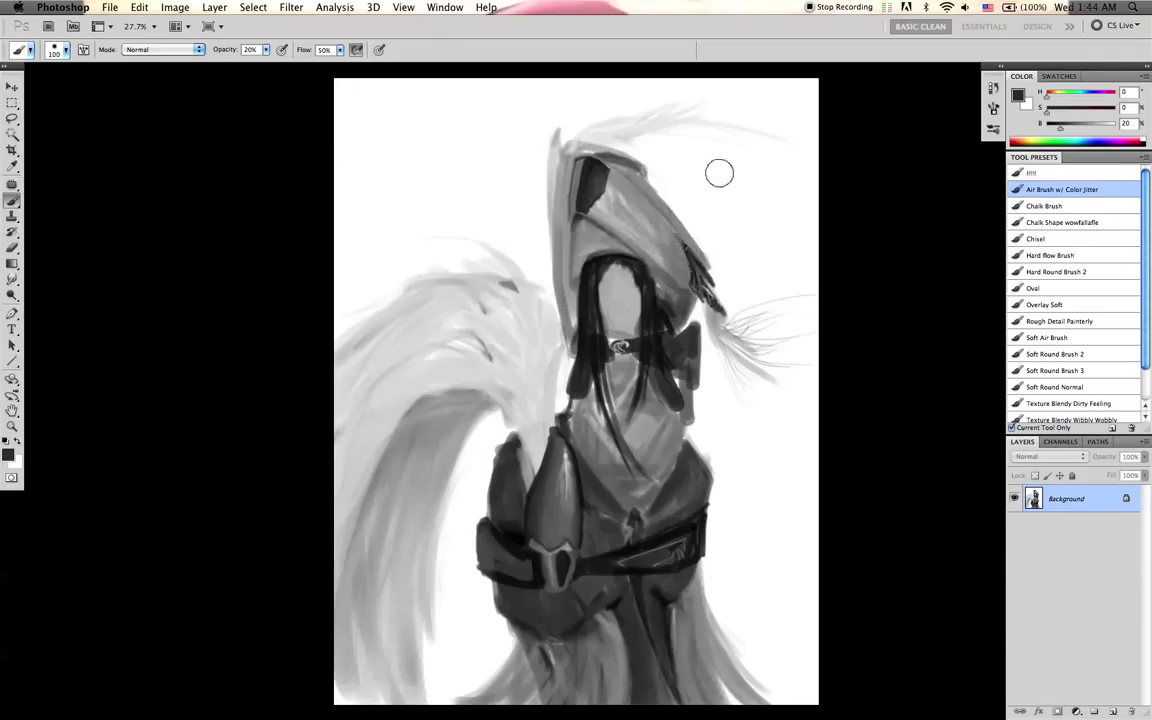
key("bracketleft")
key("bracketleft")
key("bracketleft")
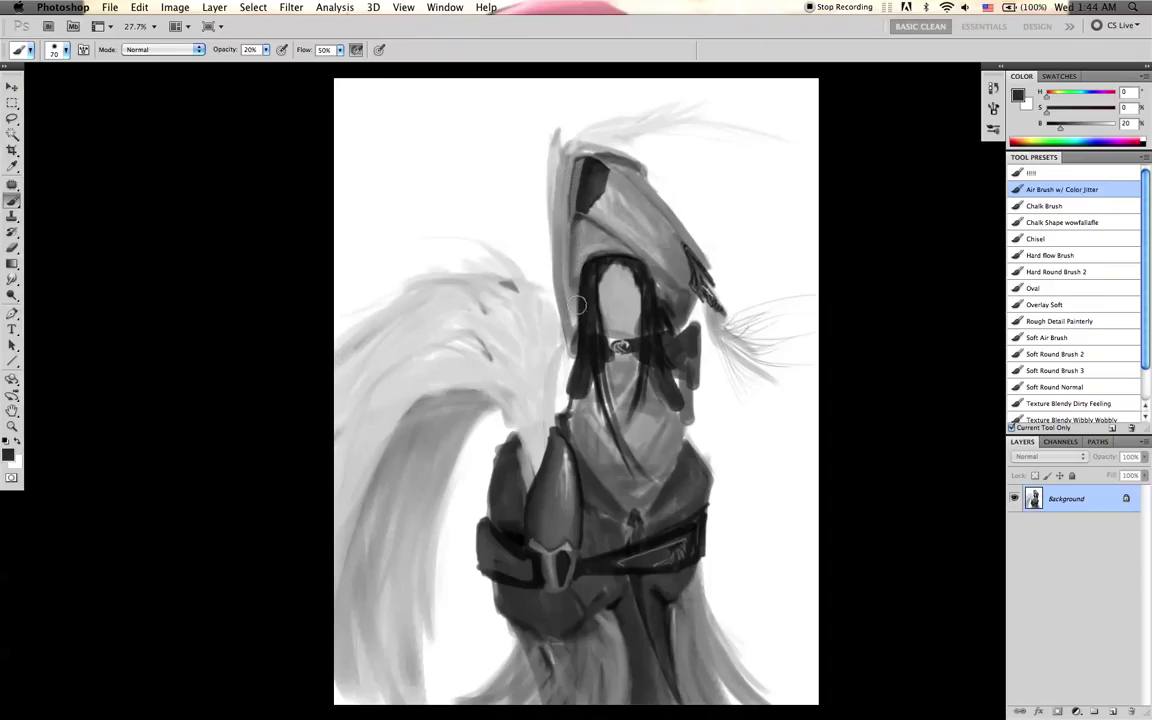
- Mirror the canvas and prepare the Texture Blendy Dirty Feeling brush at 50 px with near-black sampled from the collar
key("super+shift+h")
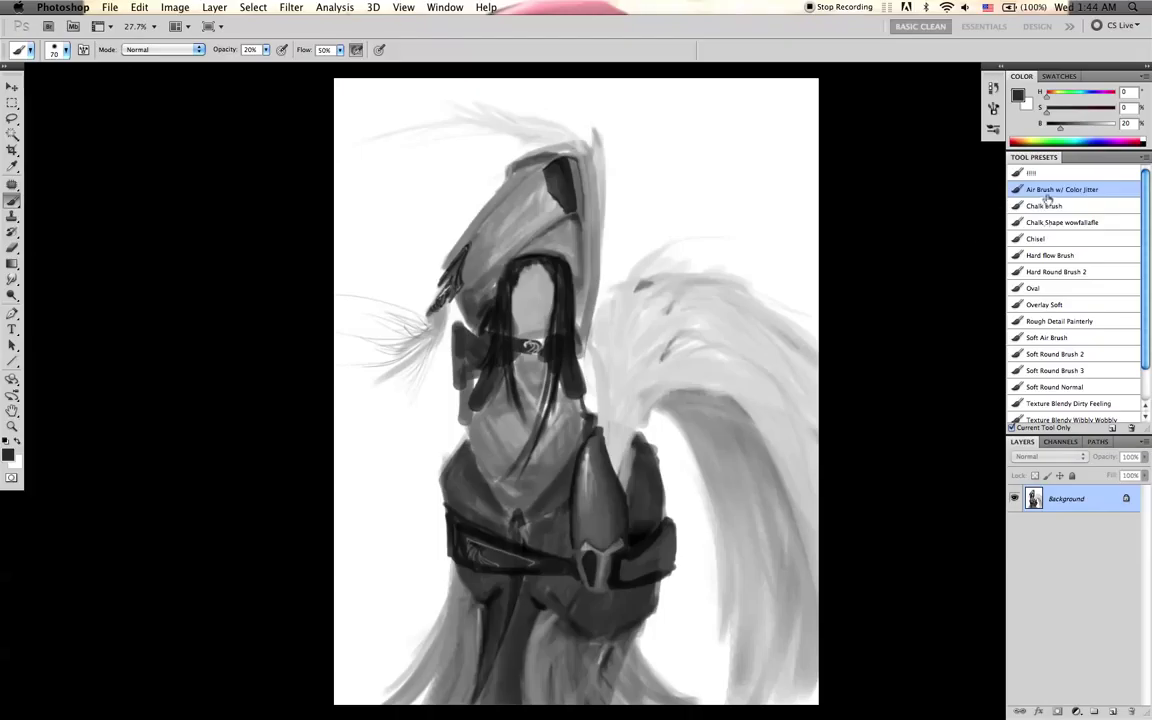
left_click(1100, 402)
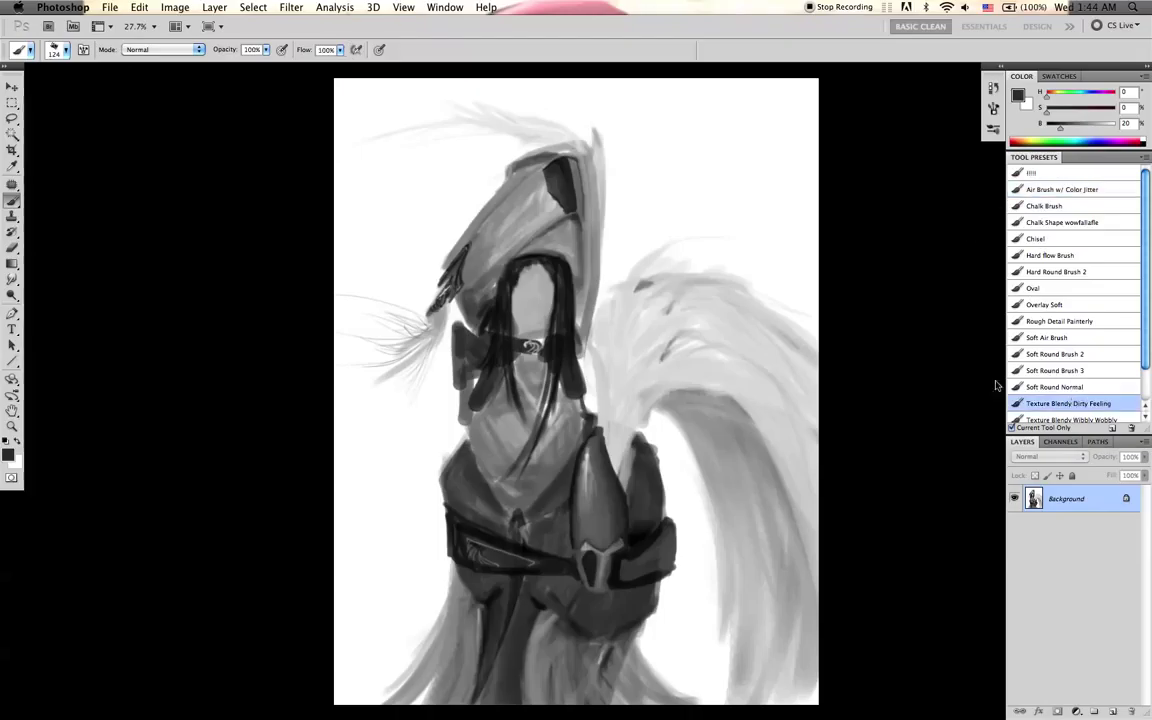
left_click(559, 274, "alt")
left_click_drag(560, 275, 571, 342)
key("bracketleft")
key("bracketleft")
key("bracketleft")
key("bracketleft")
key("bracketleft")
left_click(531, 347, "alt")
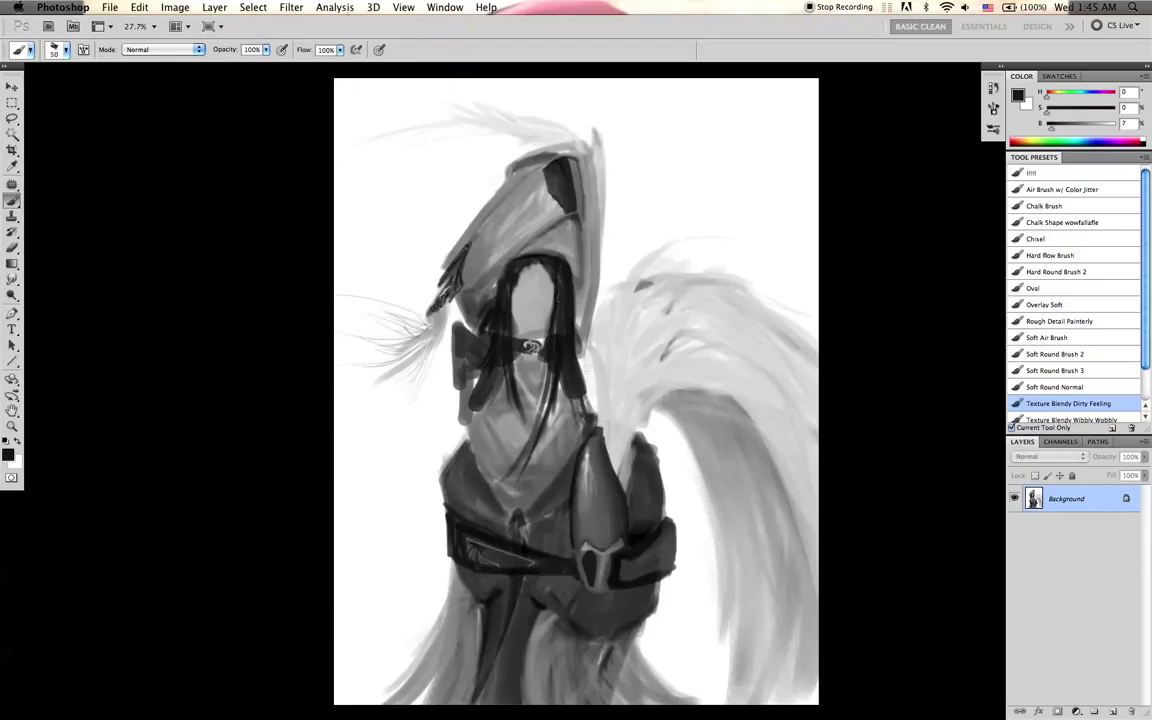
- Try painting dark hair strands from the lock beside the tail down over the shoulder
left_click_drag(574, 396, 607, 433)
key("bracketleft")
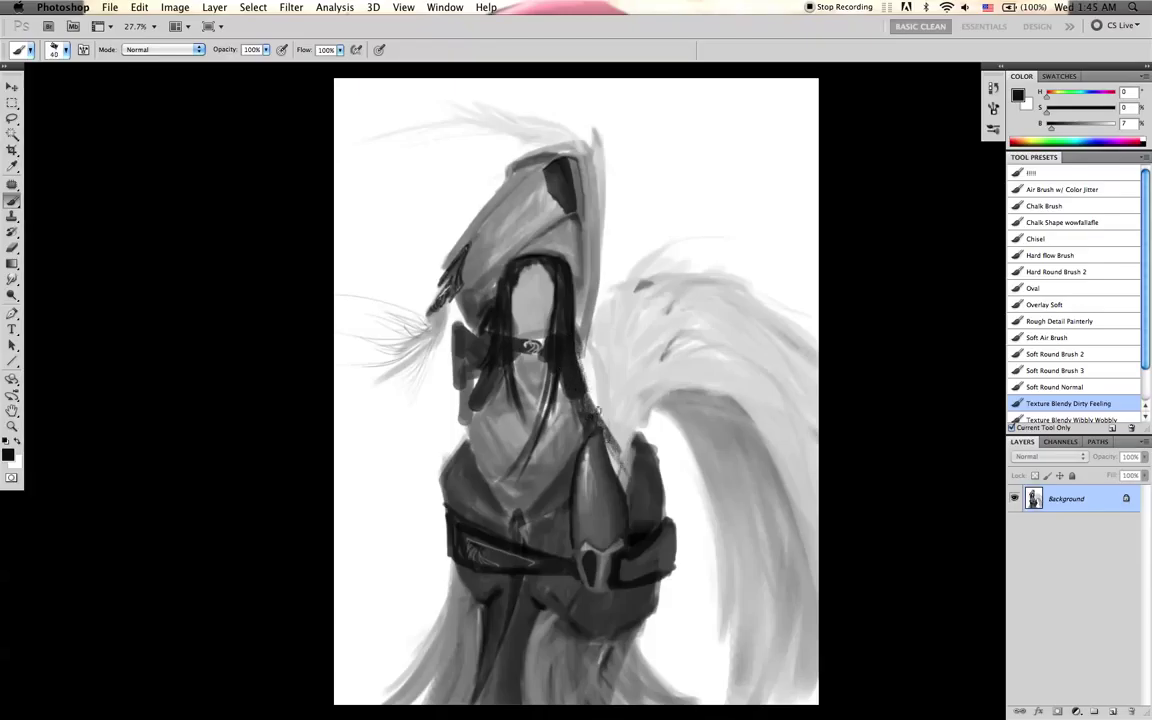
left_click_drag(606, 420, 620, 445)
key("alt+super+z")
key("alt+super+z")
key("alt+super+z")
key("alt+super+z")
key("alt+super+z")
key("alt+super+z")
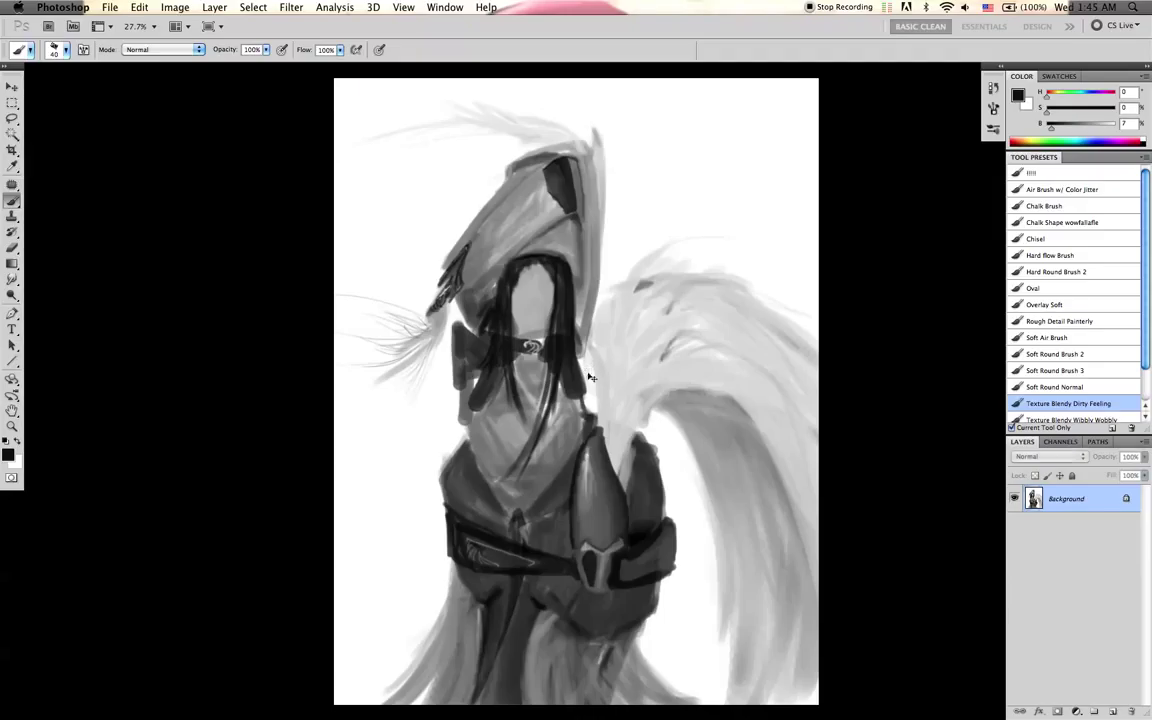
- Paint long near-black hair strands over both shoulders on a new layer and merge it into the background
key("super+alt+shift+n")
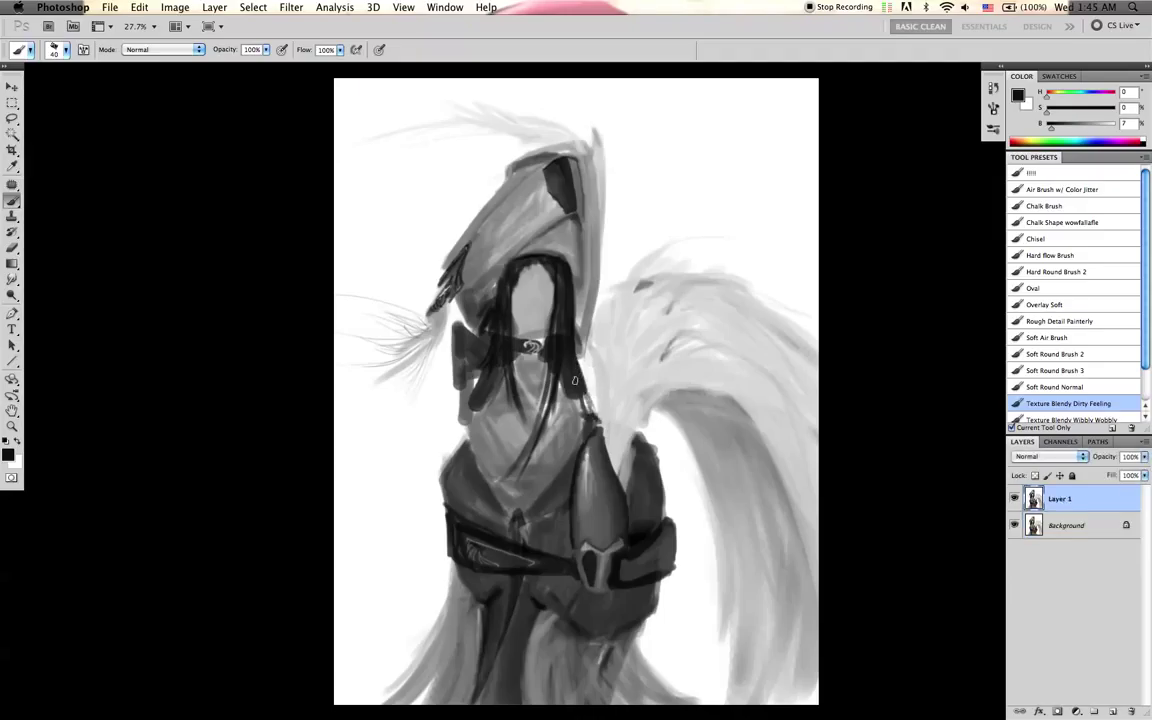
key("bracketright")
left_click_drag(570, 380, 625, 474)
left_click_drag(593, 405, 634, 477)
mouse_move(496, 346)
left_mouse_down()
mouse_move(468, 446)
mouse_move(426, 484)
left_mouse_up()
key("bracketright")
key("bracketright")
key("super+e")
- Add another new layer and paint thin hair strands hanging past the shoulder to below the belt
key("super+shift+alt+n")
key("bracketleft")
left_click_drag(485, 368, 432, 516)
left_click_drag(432, 470, 404, 572)
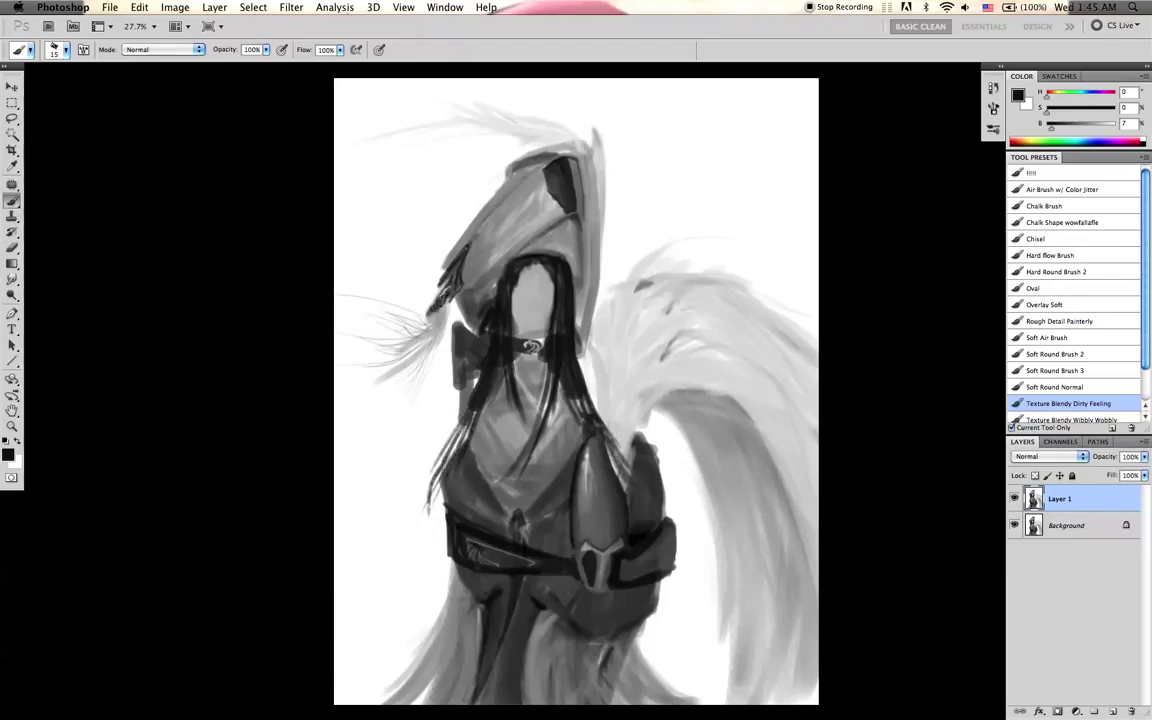
mouse_move(428, 482)
left_mouse_down()
mouse_move(412, 552)
mouse_move(416, 584)
mouse_move(433, 571)
mouse_move(423, 583)
mouse_move(424, 566)
mouse_move(428, 634)
left_mouse_up()
- Thicken the hair over the shoulder and chest with larger near-black strokes beside the collar
key("bracketright")
key("bracketright")
left_click_drag(440, 480, 425, 567)
key("bracketright")
key("bracketright")
key("bracketright")
key("bracketright")
mouse_move(500, 366)
left_mouse_down()
mouse_move(465, 503)
mouse_move(441, 526)
left_mouse_up()
left_click_drag(485, 400, 454, 497)
mouse_move(434, 381)
left_mouse_down()
mouse_move(403, 457)
mouse_move(390, 446)
left_mouse_up()
left_click_drag(444, 353, 429, 407)
mouse_move(498, 358)
left_mouse_down()
mouse_move(505, 436)
mouse_move(516, 436)
mouse_move(507, 424)
mouse_move(529, 445)
left_mouse_up()
left_click_drag(505, 391, 486, 482)
mouse_move(498, 422)
left_mouse_down()
mouse_move(484, 479)
mouse_move(478, 470)
left_mouse_up()
left_click_drag(479, 438, 465, 465)
- Add fine wispy strands along the outer edge of the shoulder hair with a small brush
key("bracketleft")
key("bracketleft")
key("bracketleft")
key("bracketleft")
left_click_drag(472, 412, 443, 457)
left_click_drag(466, 415, 450, 443)
left_click_drag(428, 357, 392, 413)
left_click_drag(443, 456, 429, 480)
mouse_move(451, 433)
left_mouse_down()
mouse_move(438, 452)
mouse_move(451, 430)
left_mouse_up()
key("bracketleft")
left_click_drag(418, 368, 393, 424)
left_click_drag(454, 388, 433, 454)
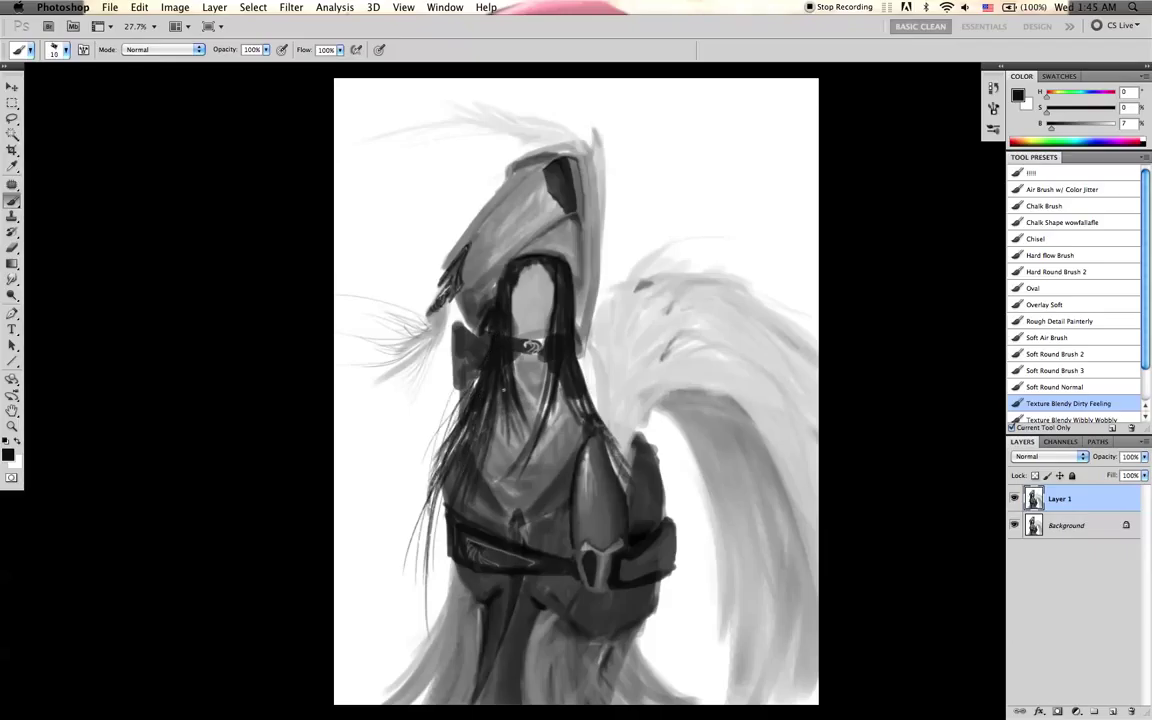
- Try adding one more thin strand beside the shoulder hair
left_click_drag(447, 382, 424, 446)
key("super+z")
key("super+z")
key("super+z")
- Mirror the canvas and add more near-black hair strands across the chest
key("super+shift+h")
key("bracketright")
key("bracketright")
key("bracketleft")
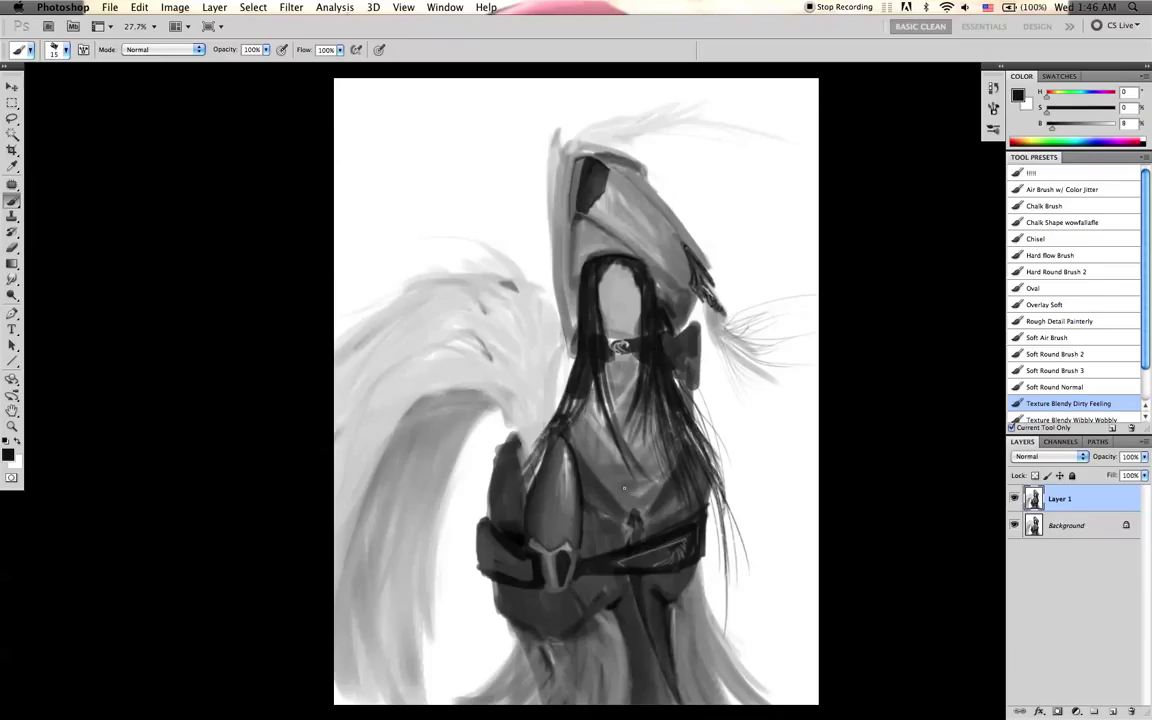
mouse_move(585, 436)
left_mouse_down()
mouse_move(622, 489)
mouse_move(604, 468)
left_mouse_up()
key("]")
key("bracketright")
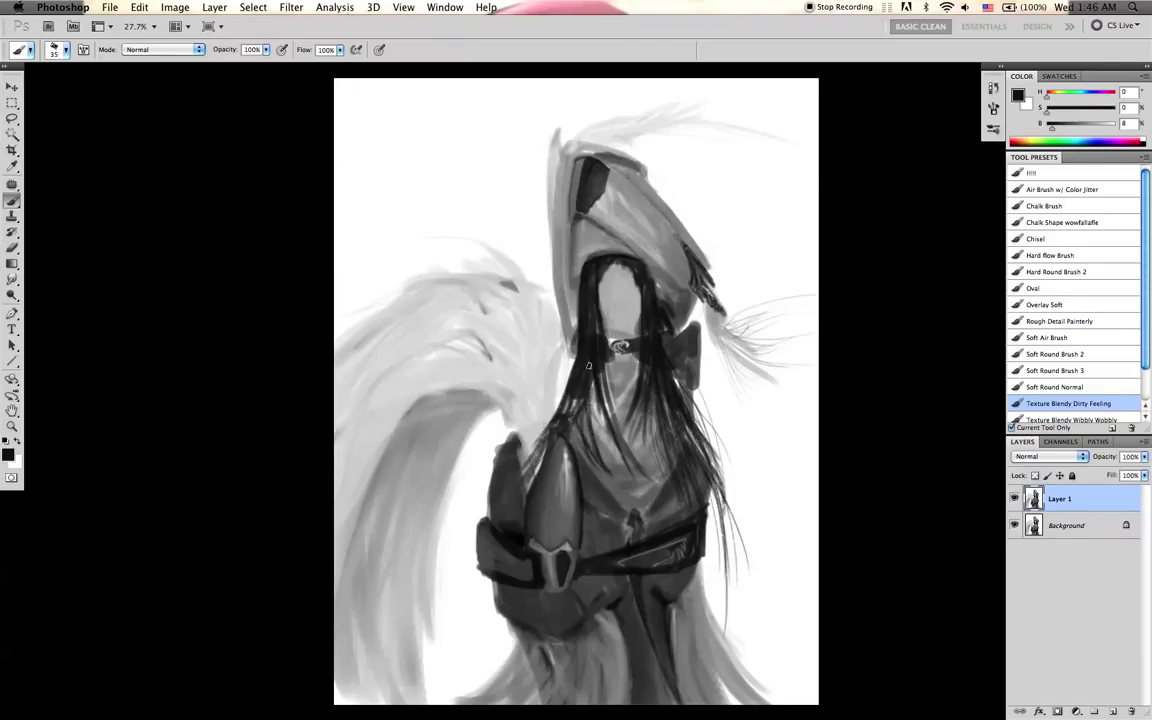
- Paint dark hair strands framing both sides of the face and a dark curve along the chin
key("bracketleft")
left_click_drag(614, 266, 603, 318)
key("bracketright")
left_click_drag(629, 277, 641, 322)
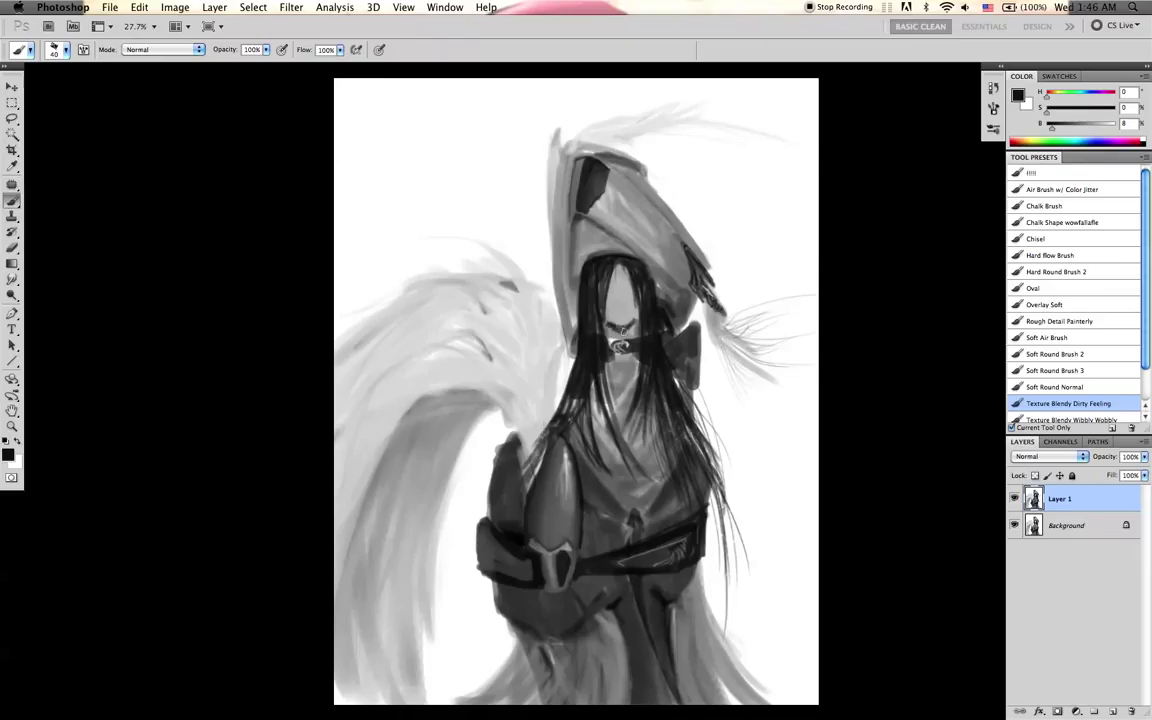
- Soften the dark chin curve with the Smudge tool and sampled light grey, and mirror the canvas
key("r")
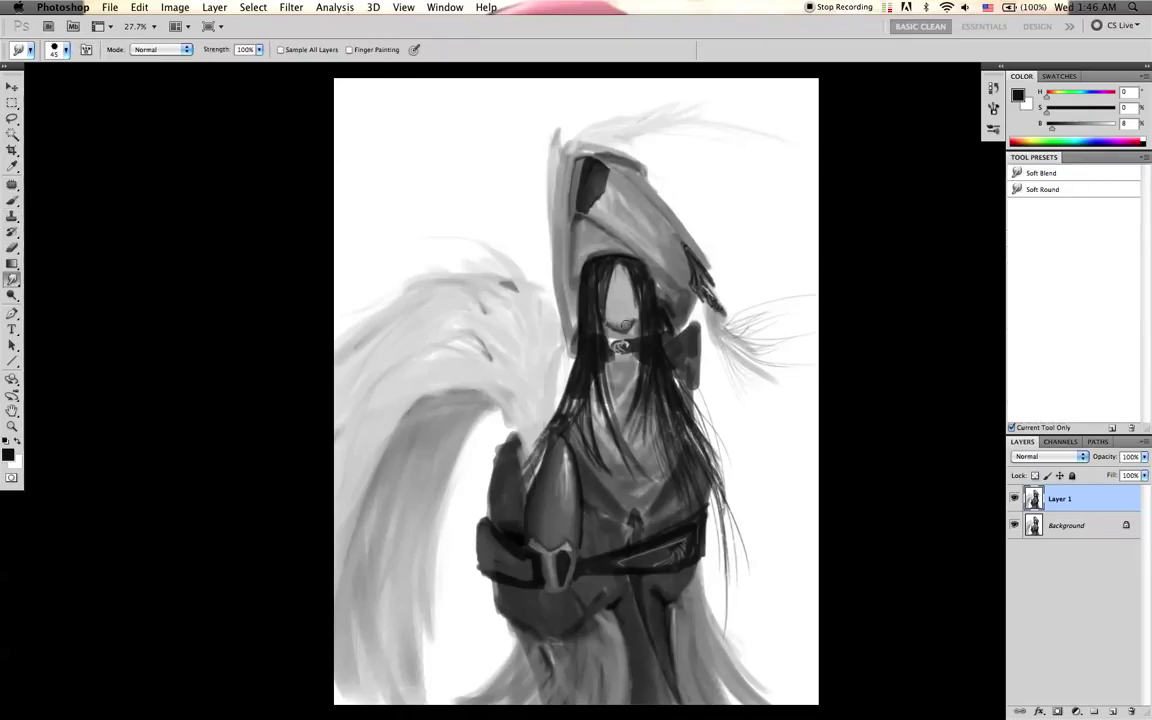
key("b")
left_click(617, 319, "alt")
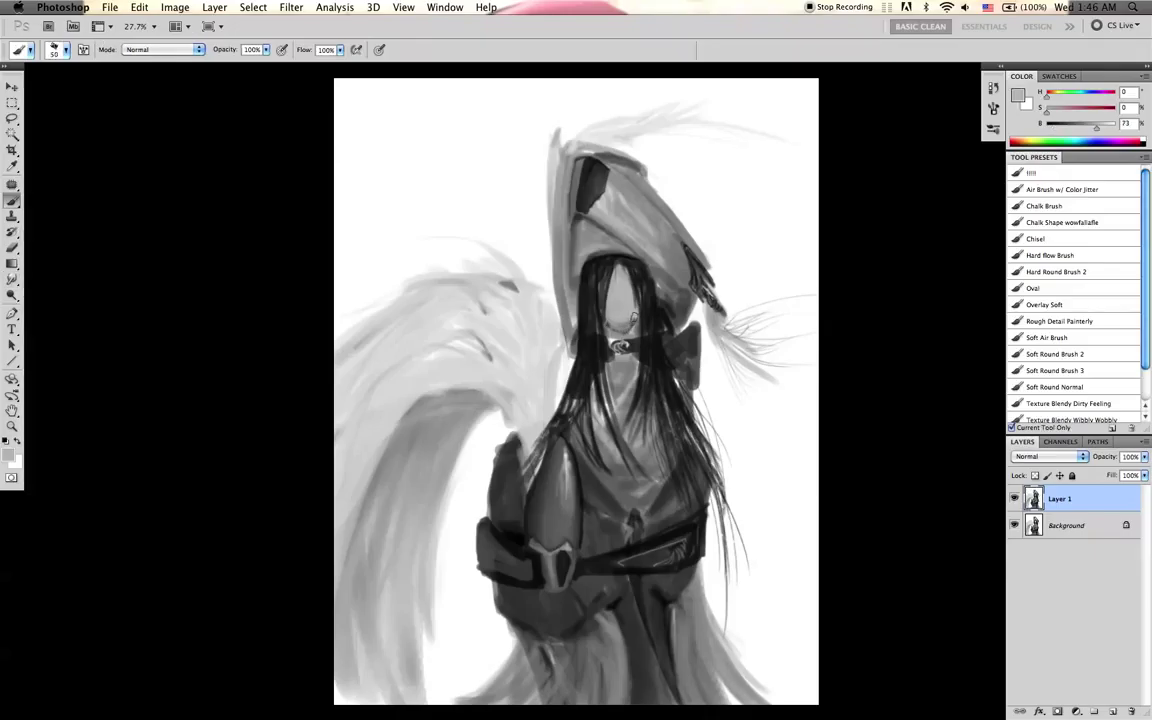
key("r")
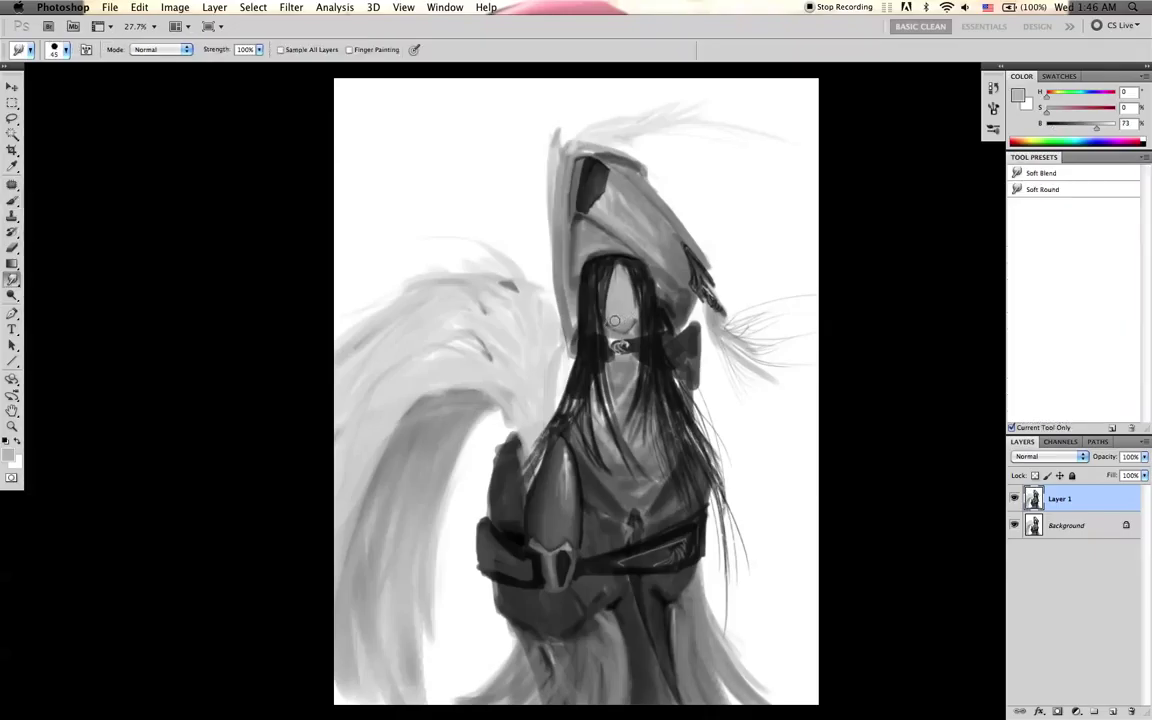
mouse_move(631, 321)
left_mouse_down()
mouse_move(622, 330)
mouse_move(630, 324)
left_mouse_up()
key("super+s")
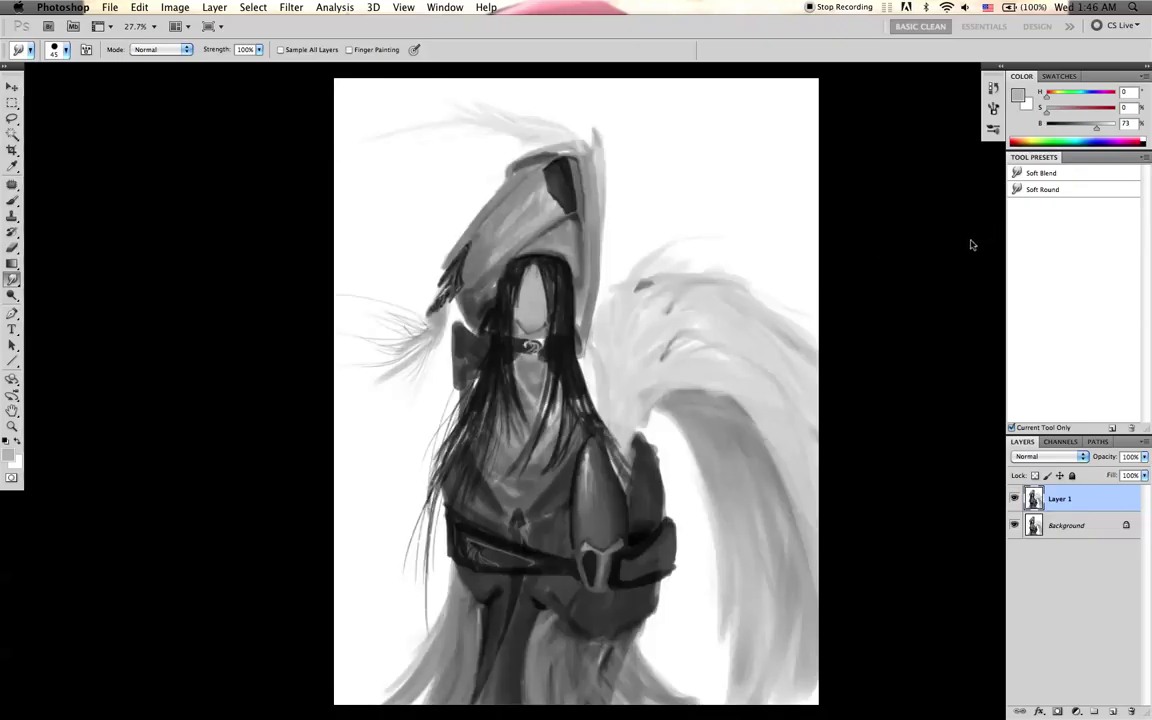
- Refine the chin outline with the Soft Round Normal brush in sampled grey and black, and compare the painting with Layer 1 hidden
key("b")
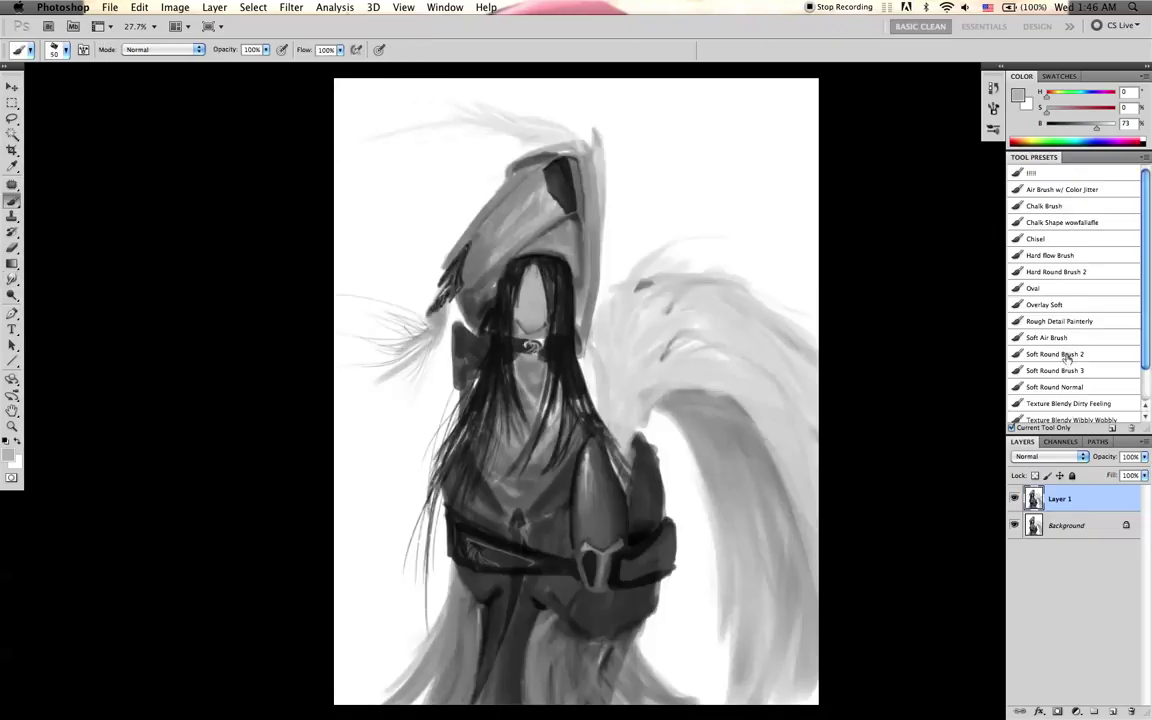
left_click(1068, 388)
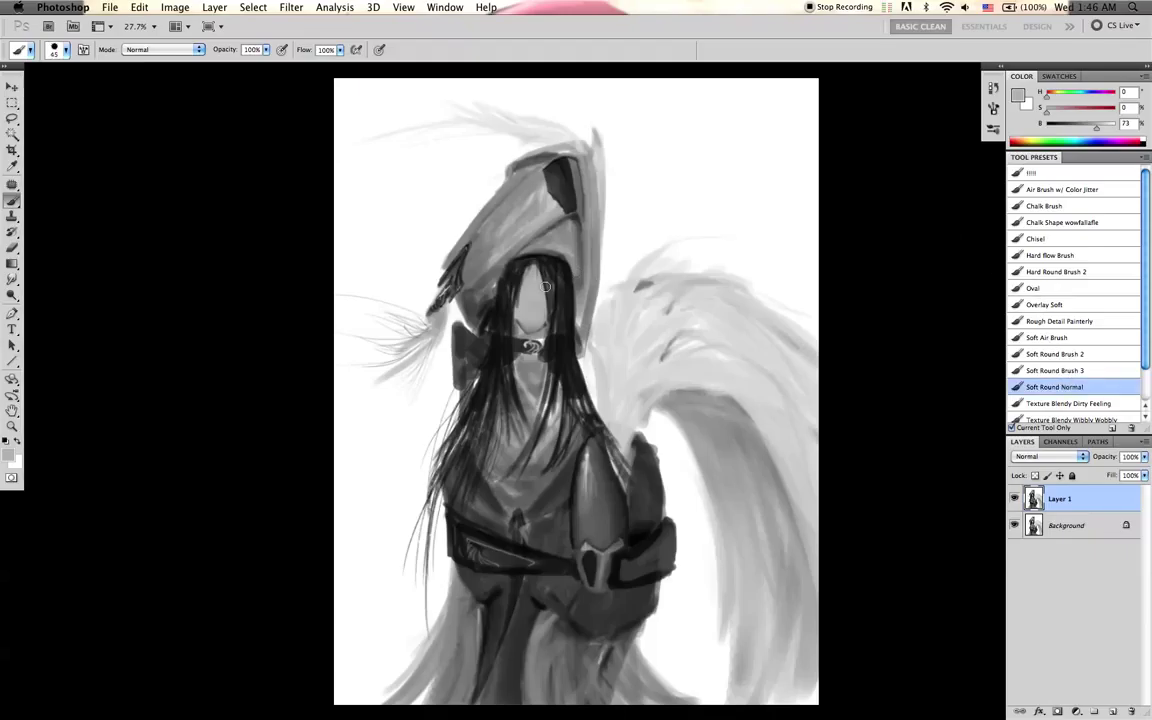
key("bracketleft")
key("bracketleft")
left_click_drag(538, 320, 519, 321)
key("d")
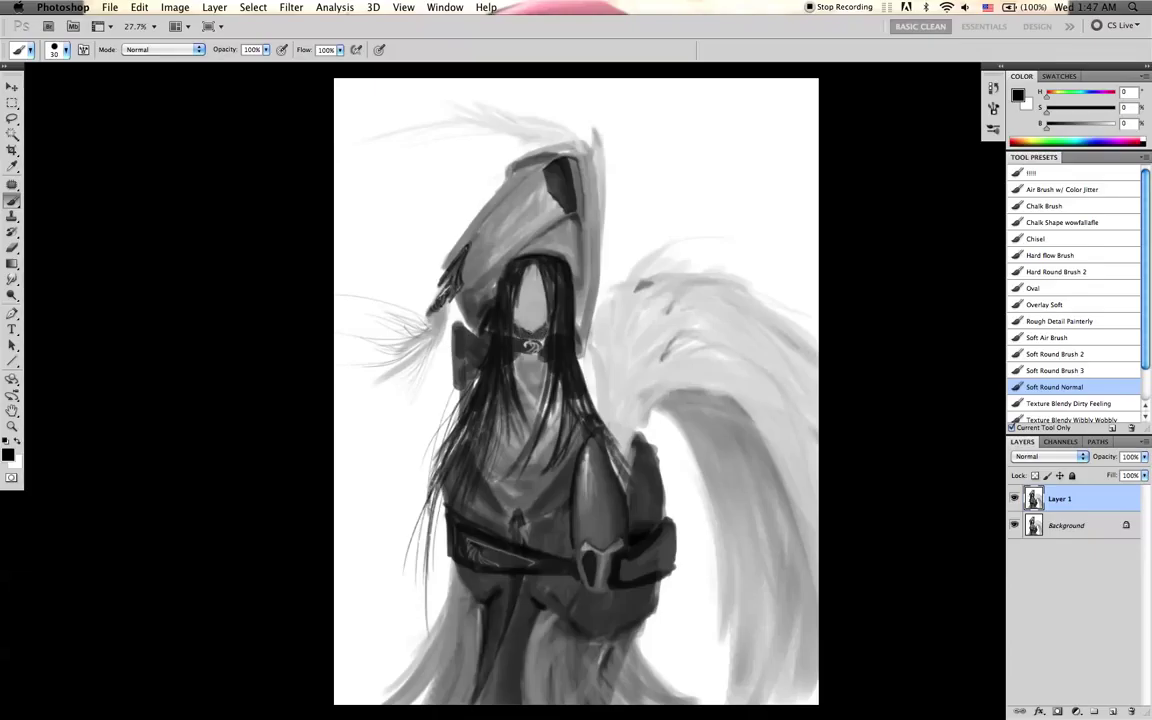
left_click(530, 323, "alt")
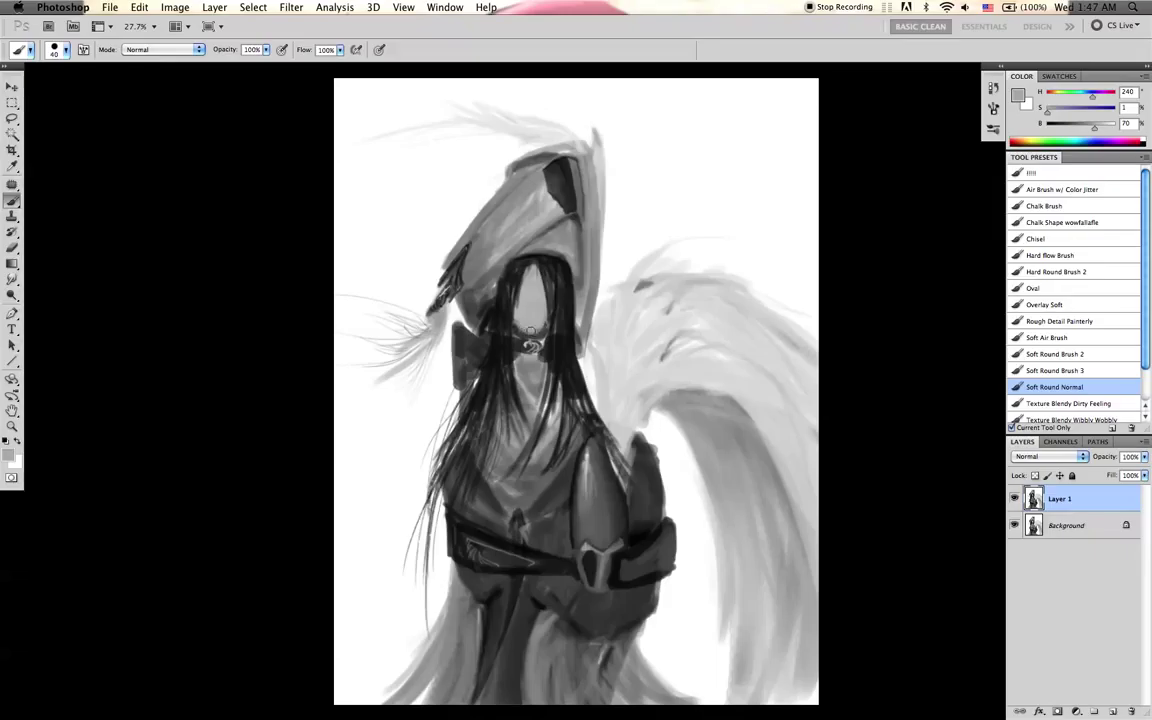
key("d")
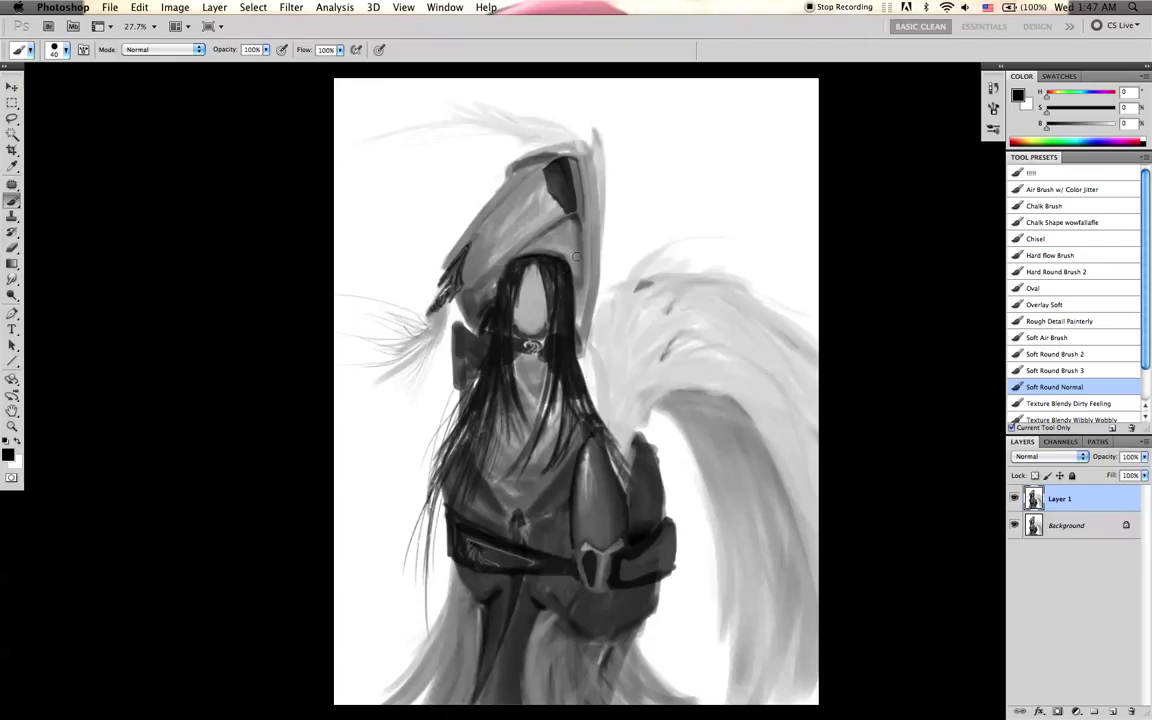
left_click(1015, 498)
left_click(1015, 498)
left_click(1015, 498)
left_click(1015, 498)
- Retouch the triangular belt panel with dark grey sampled from the belt
key("x")
key("bracketleft")
key("bracketleft")
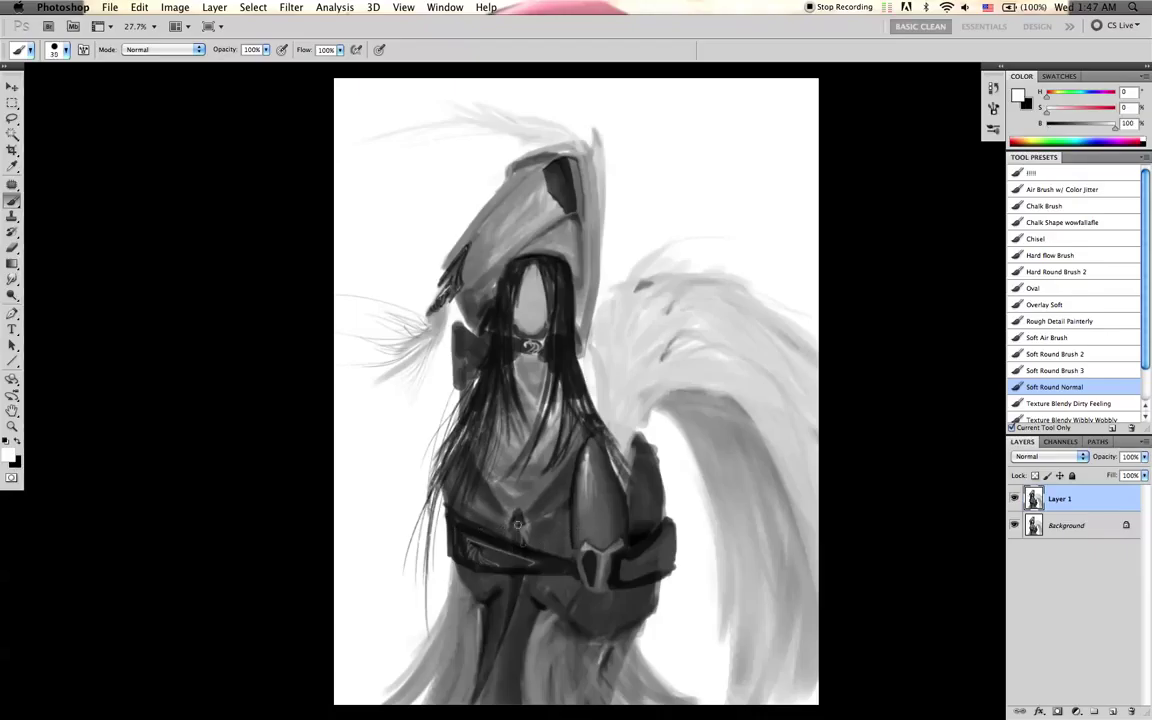
key("bracketleft")
key("bracketleft")
left_click(480, 550, "alt")
key("bracketright")
key("bracketright")
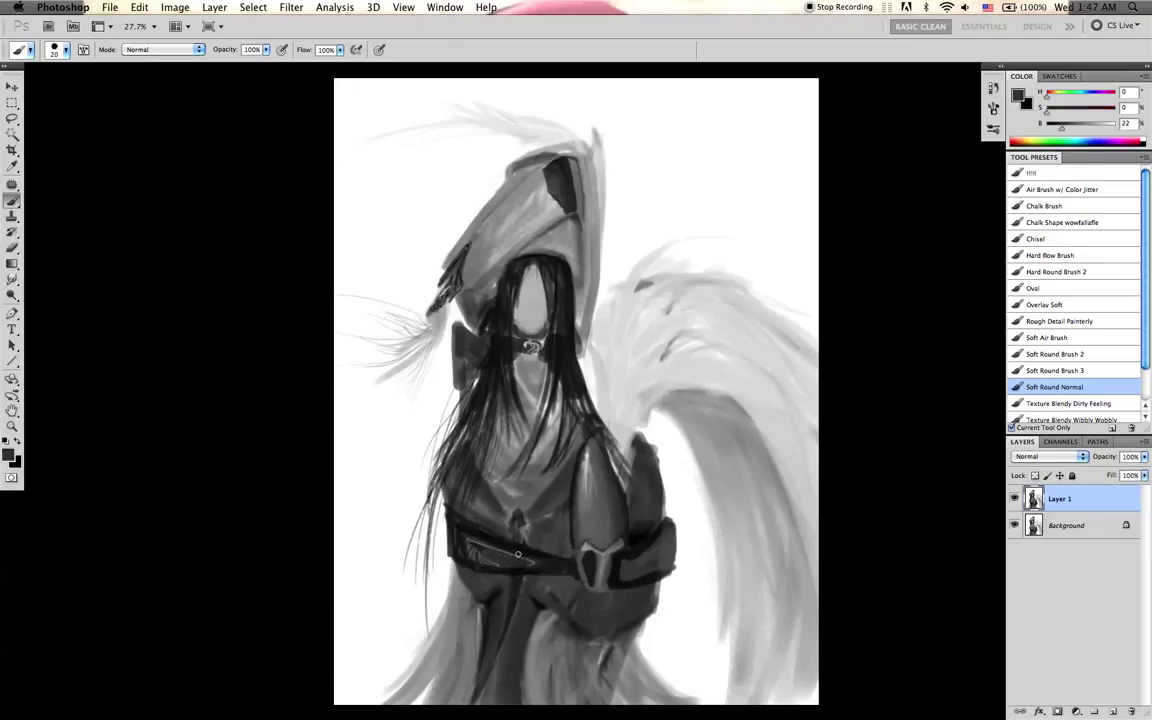
key("bracketright")
key("bracketright")
- Rework the belt panel's edge with sampled mid-grey and black, and blend it with the Smudge tool
left_click(525, 434, "alt")
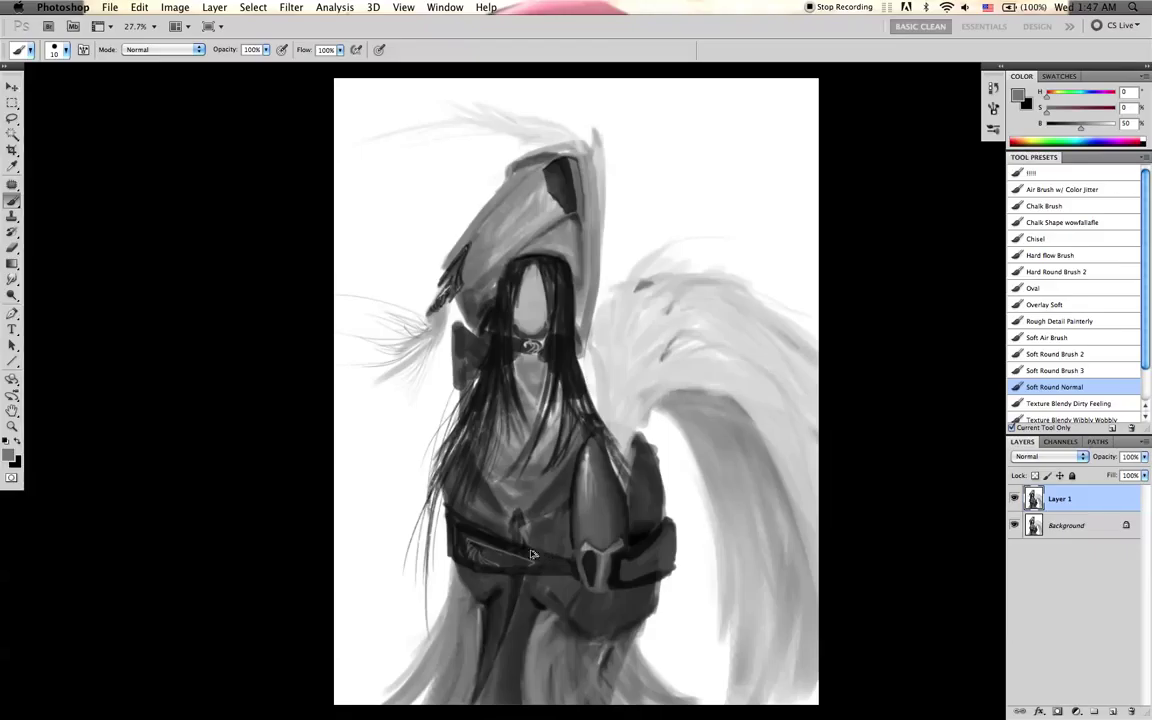
key("d")
key("bracketleft")
key("bracketright")
key("r")
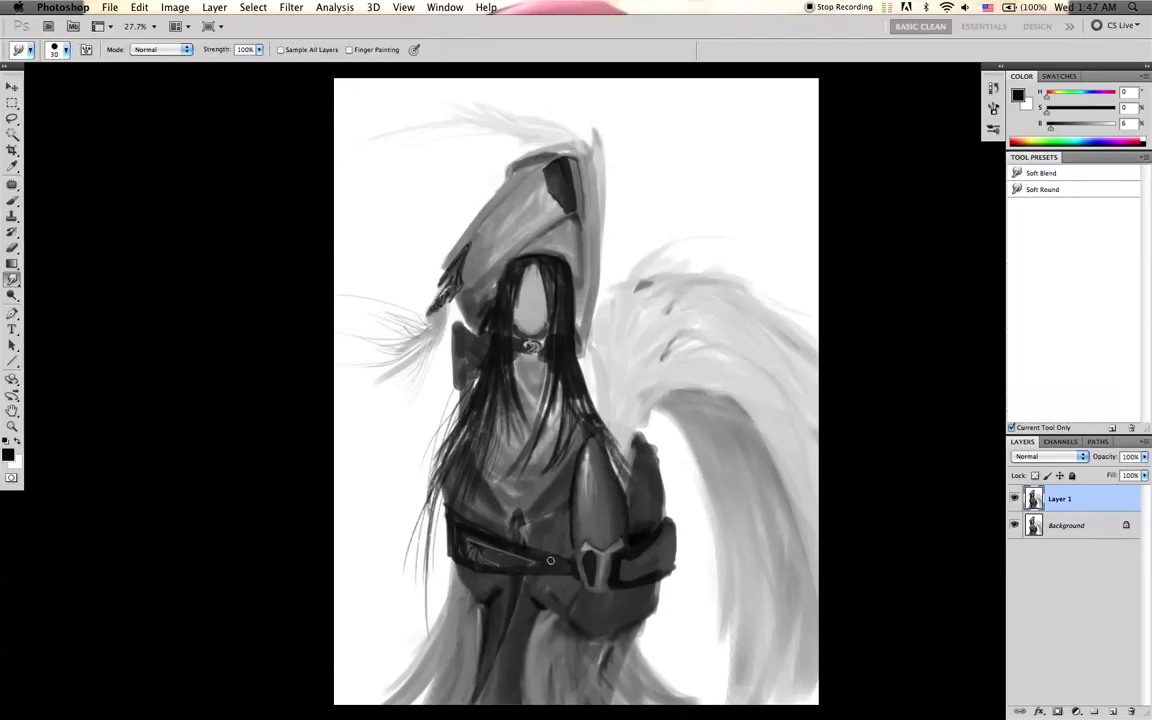
- Paint thin white highlights along the edge of the triangular belt panel with a small brush
key("b")
left_click(587, 482, "alt")
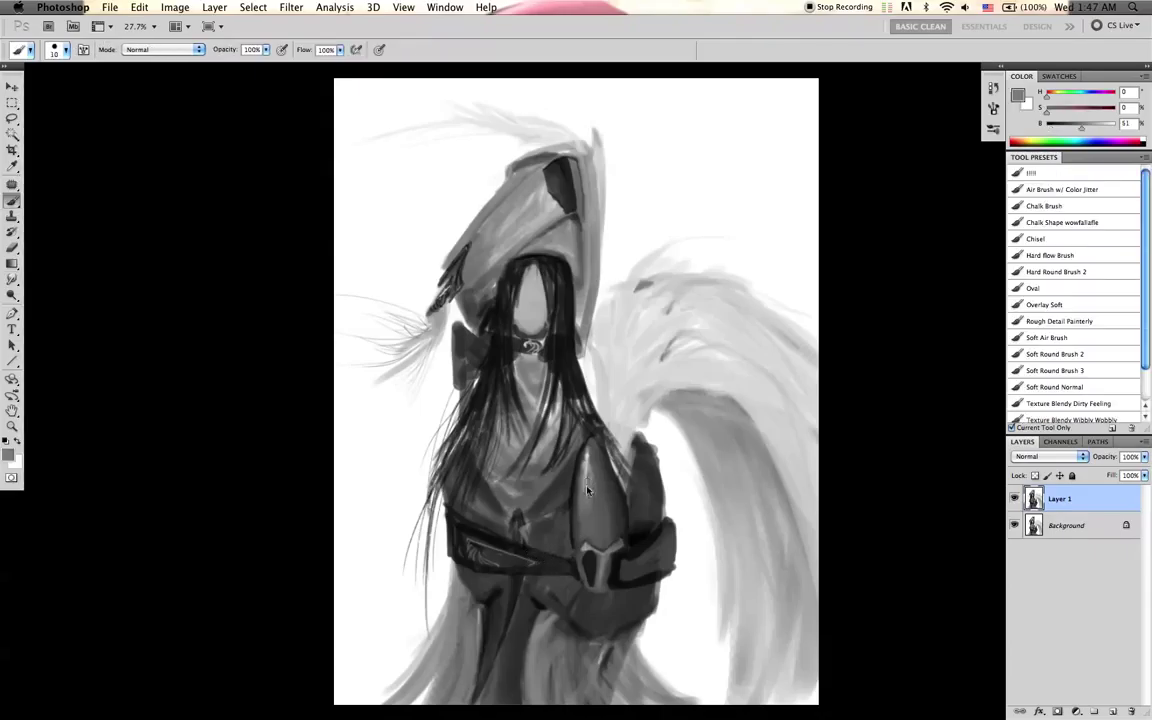
key("bracketright")
key("d")
key("x")
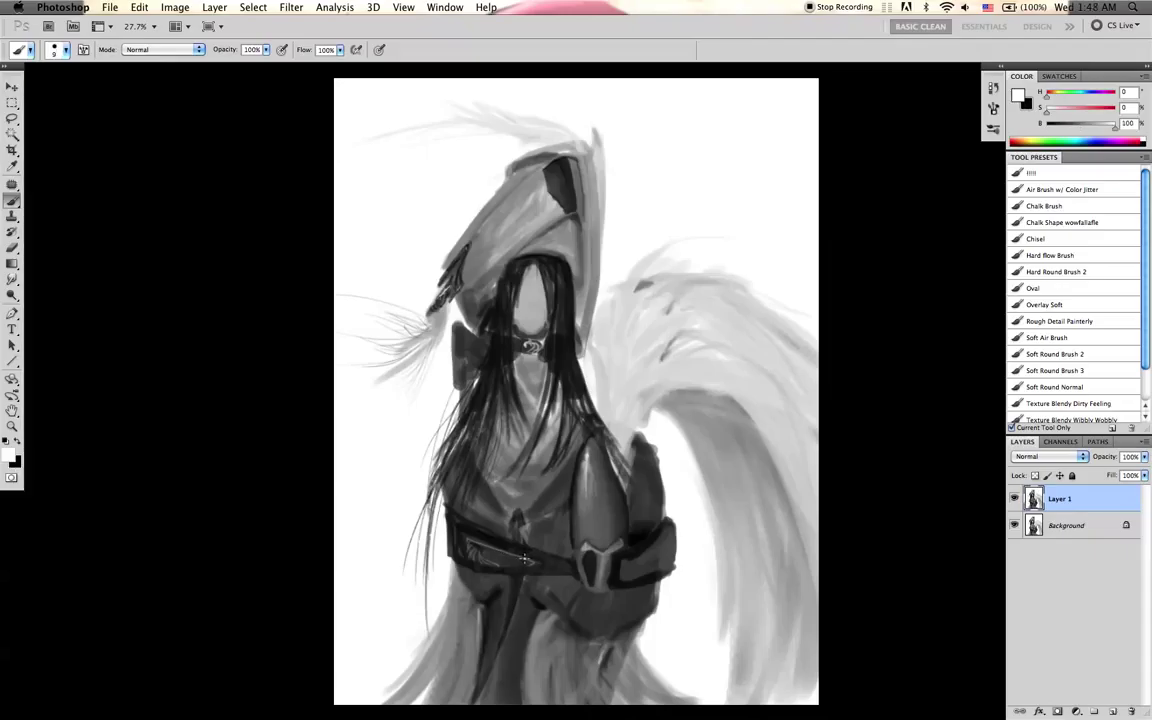
left_click_drag(523, 558, 455, 540)
key("bracketleft")
- Add light grey highlights to the oval sleeve above the buckle, soften them with sampled dark grey, and check the open windows
left_click(587, 476, "alt")
key("bracketright")
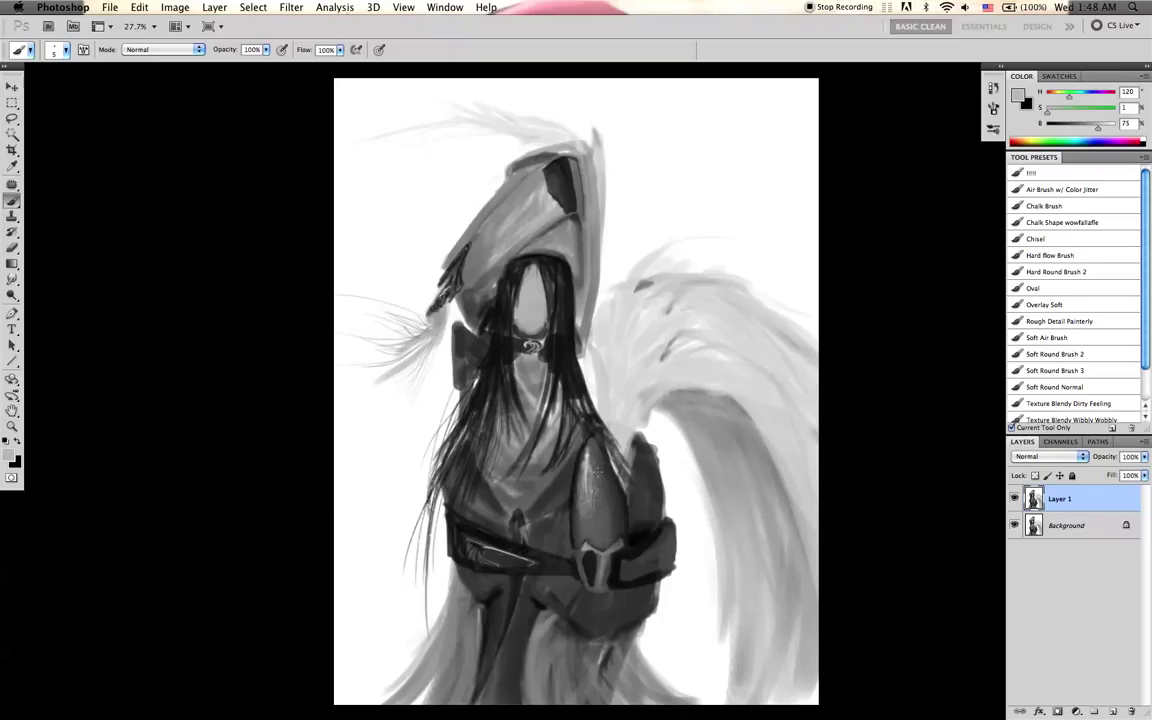
left_click(594, 474, "alt")
key("]")
key("]")
key("]")
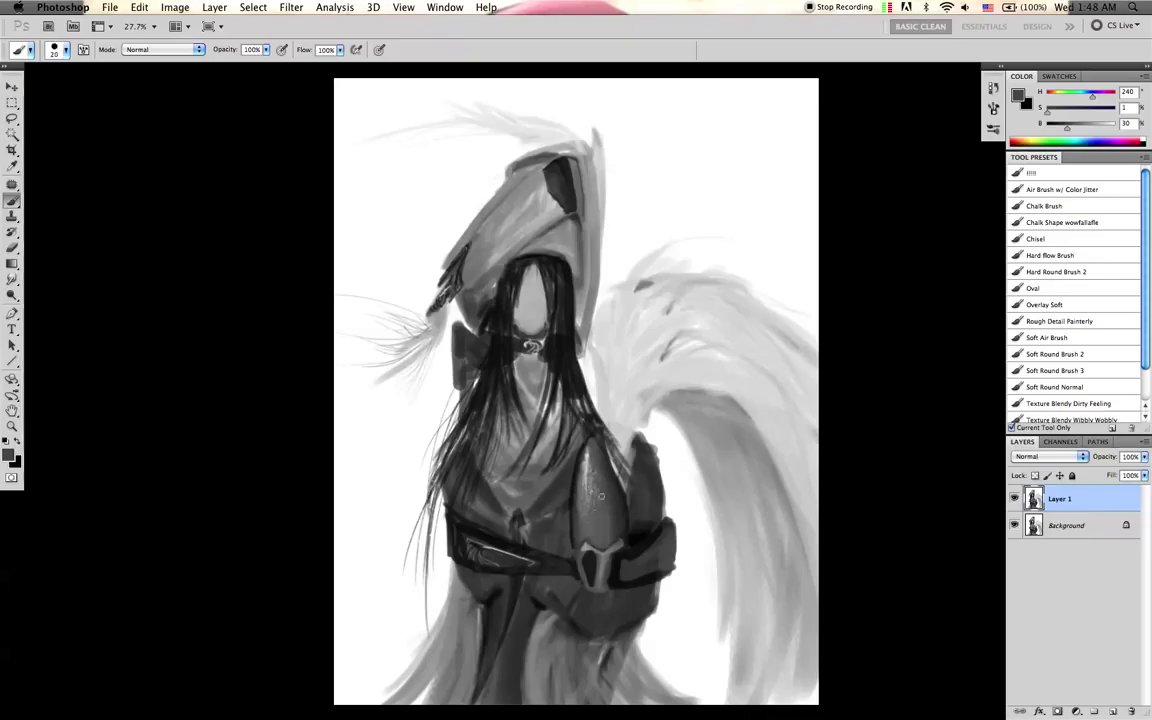
left_click(600, 501, "alt")
key("F3")
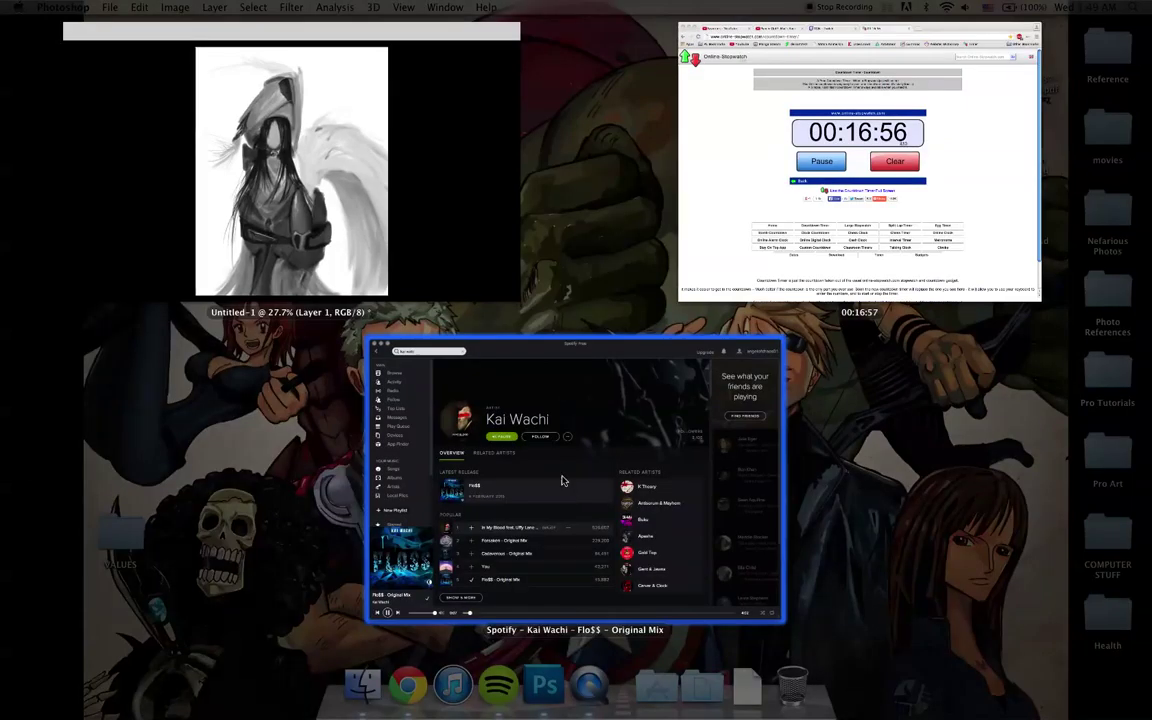
left_click(372, 269)
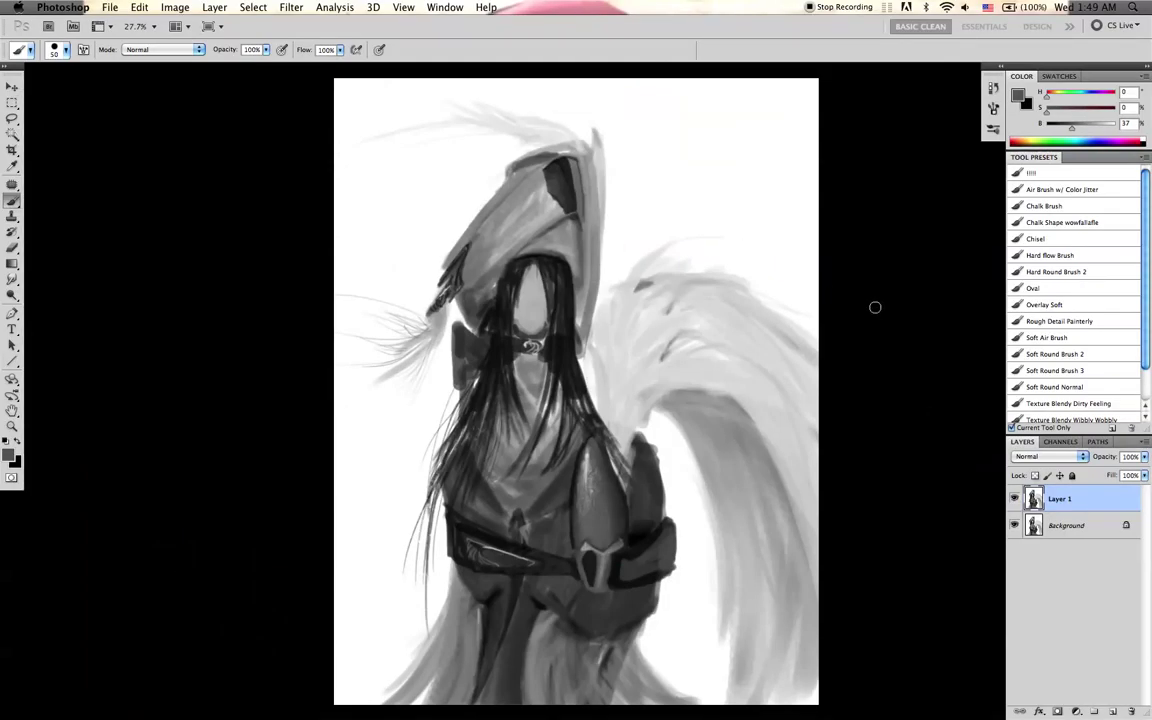
- Shade the base of the tail with the Air Brush w/ Color Jitter preset at size 60 in sampled mid-grey
left_click(1086, 188)
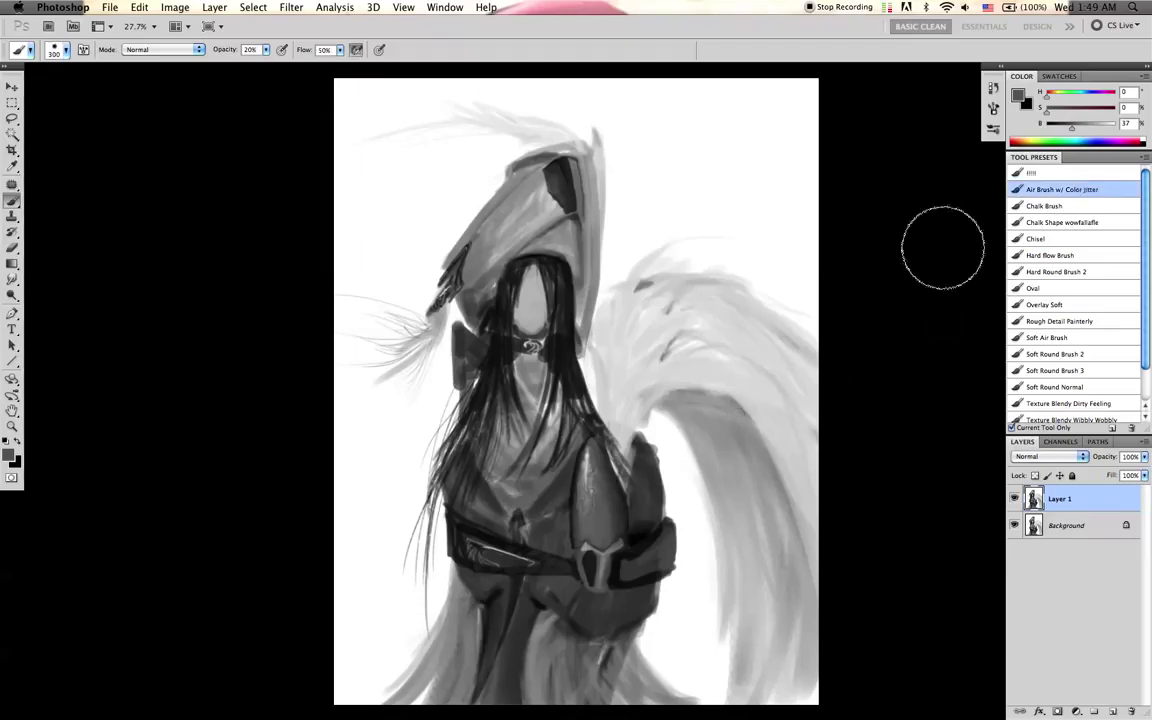
left_click(694, 393, "alt")
key("bracketleft")
key("bracketleft")
key("bracketleft")
key("bracketleft")
key("bracketleft")
key("bracketleft")
key("bracketleft")
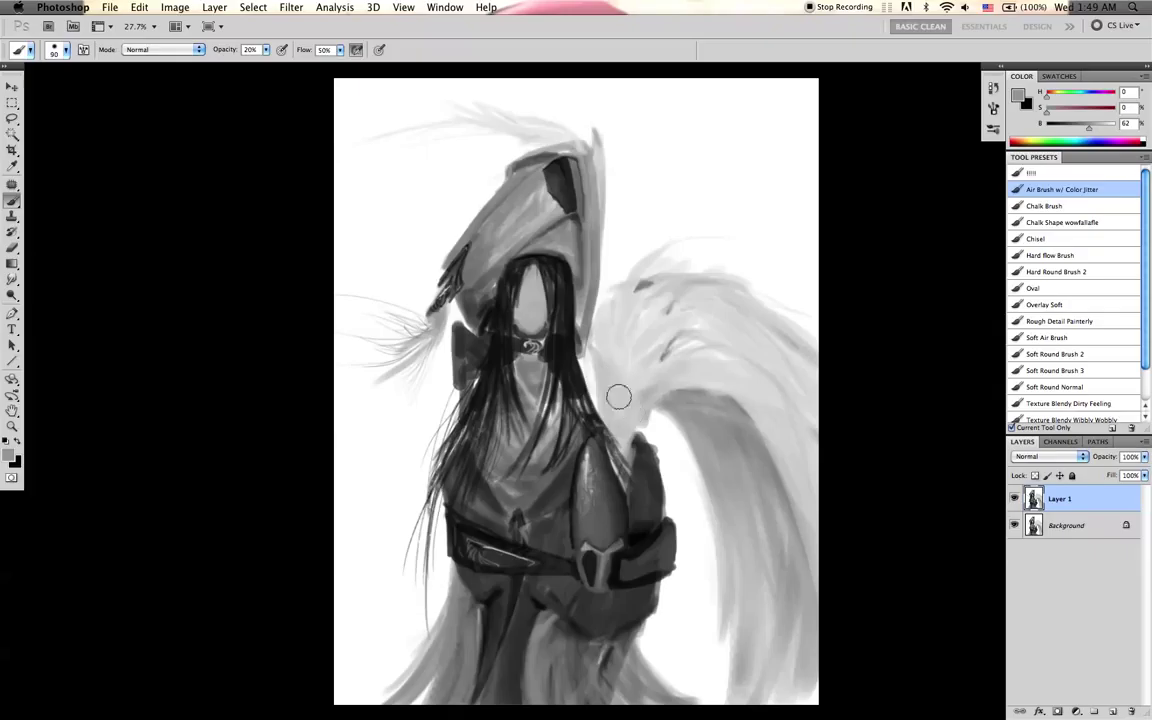
left_click(641, 288, "alt")
left_click(644, 285, "alt")
key("[")
key("[")
key("[")
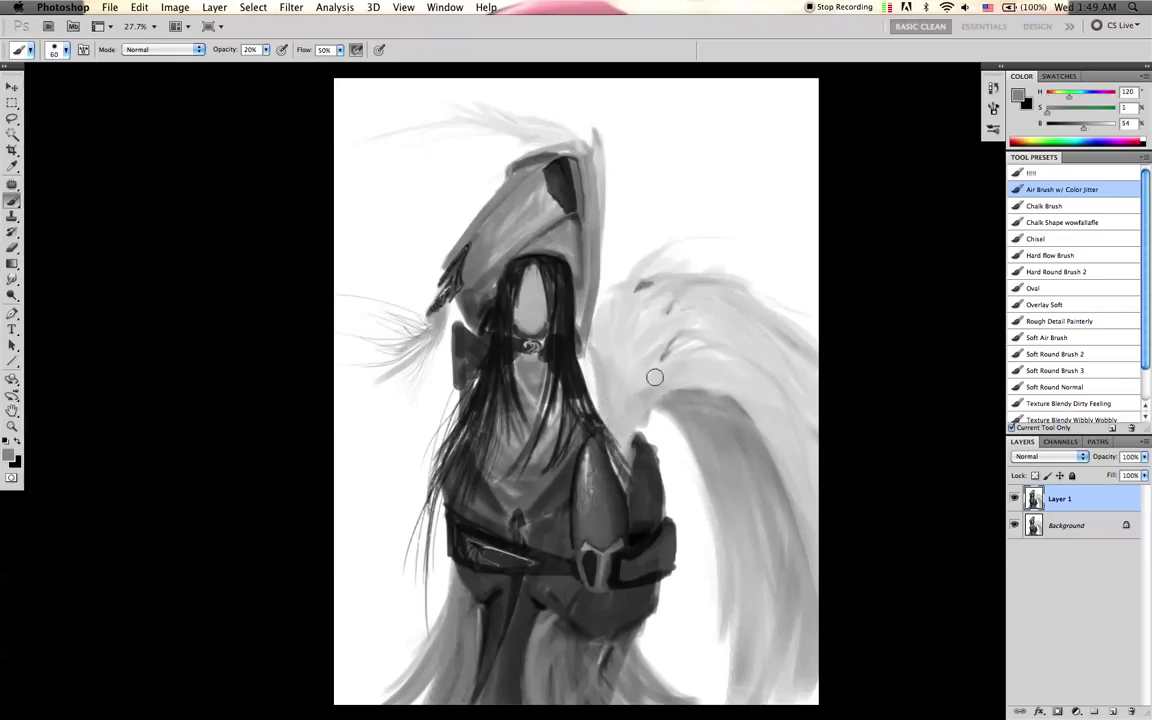
left_click_drag(611, 382, 612, 363)
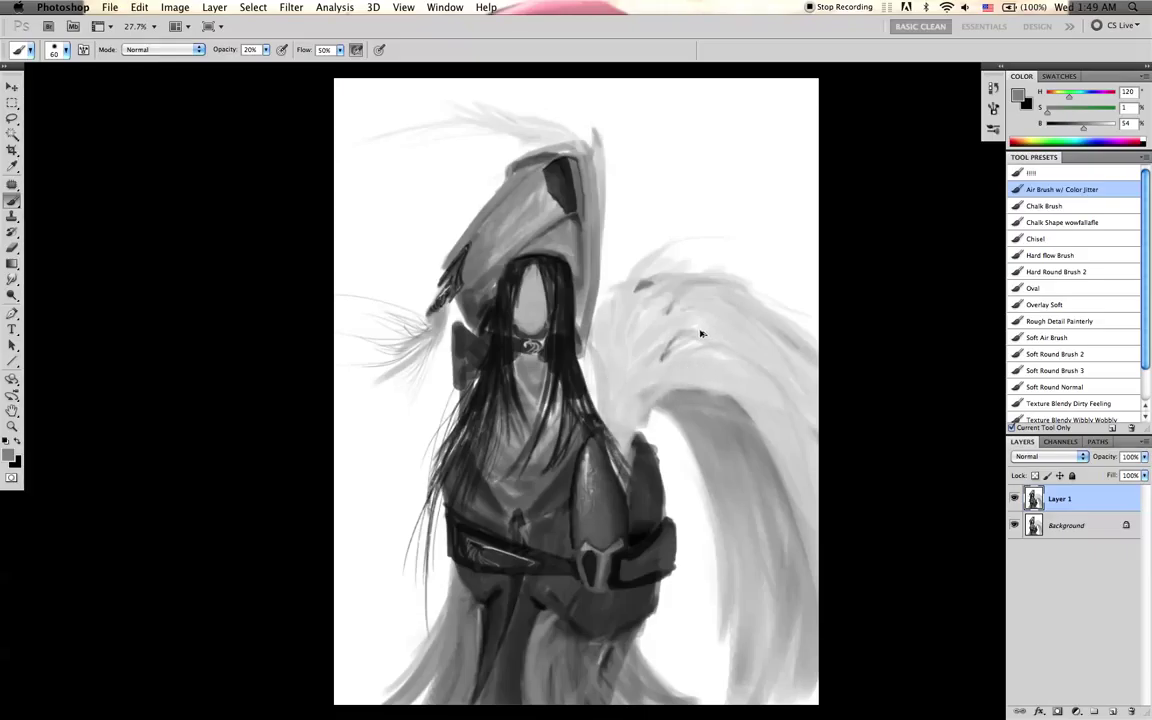
- Switch to a smaller Texture Blendy Dirty Feeling brush, merge the painting down, and stamp it onto a new layer
left_click(1054, 387)
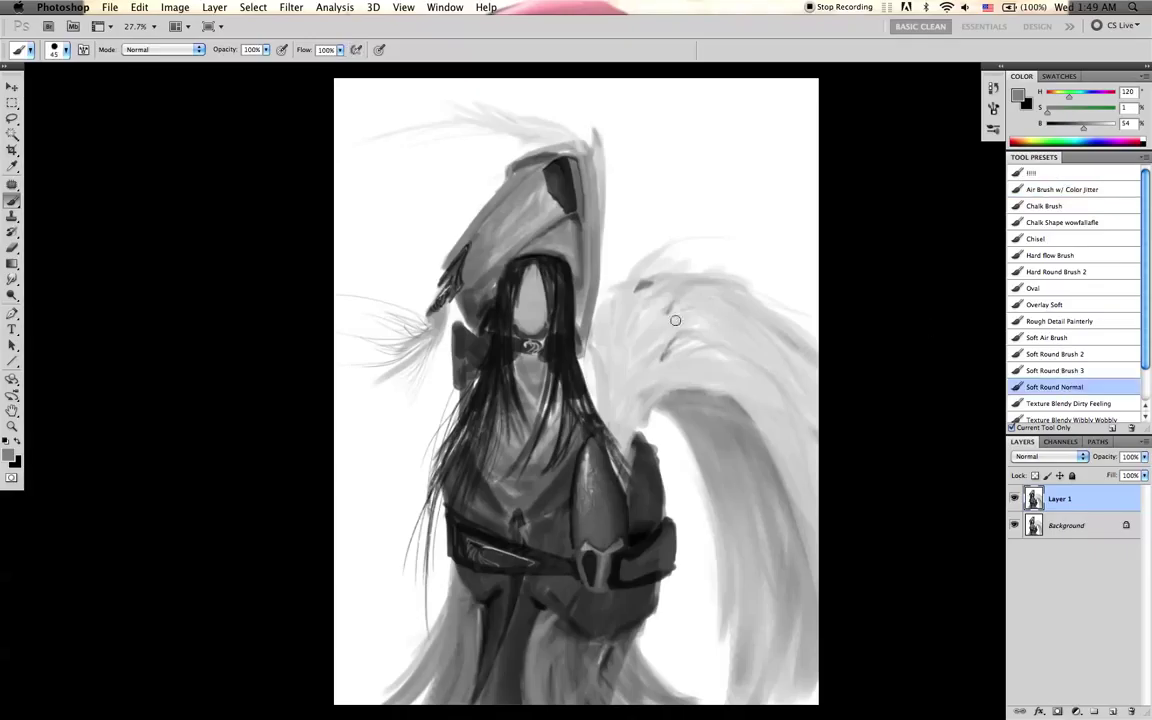
left_click(1078, 404)
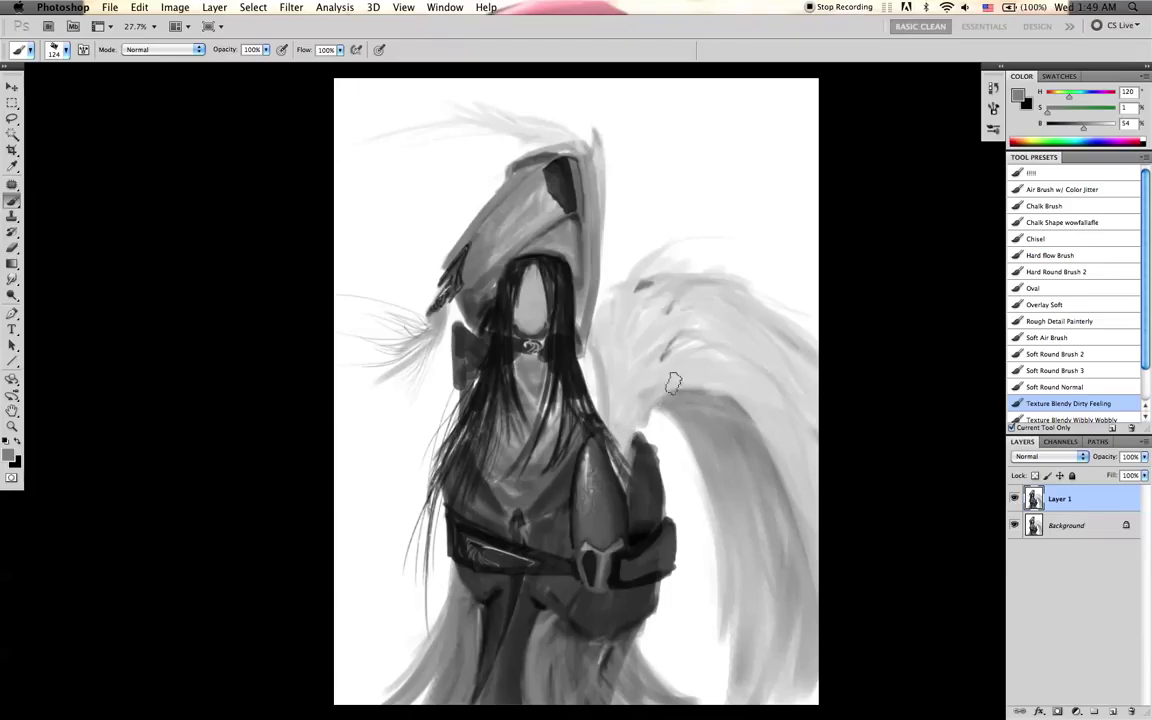
key("[")
key("[")
key("[")
key("[")
key("[")
key("super+e")
key("super+shift+alt+n")
key("super+shift+alt+e")
- Paint textured strokes down the inner edge of the tail's base in grey sampled from its dark spot
left_click(642, 284, "alt")
key("]")
key("[")
key("super+e")
key("super+shift+alt+n")
key("bracketleft")
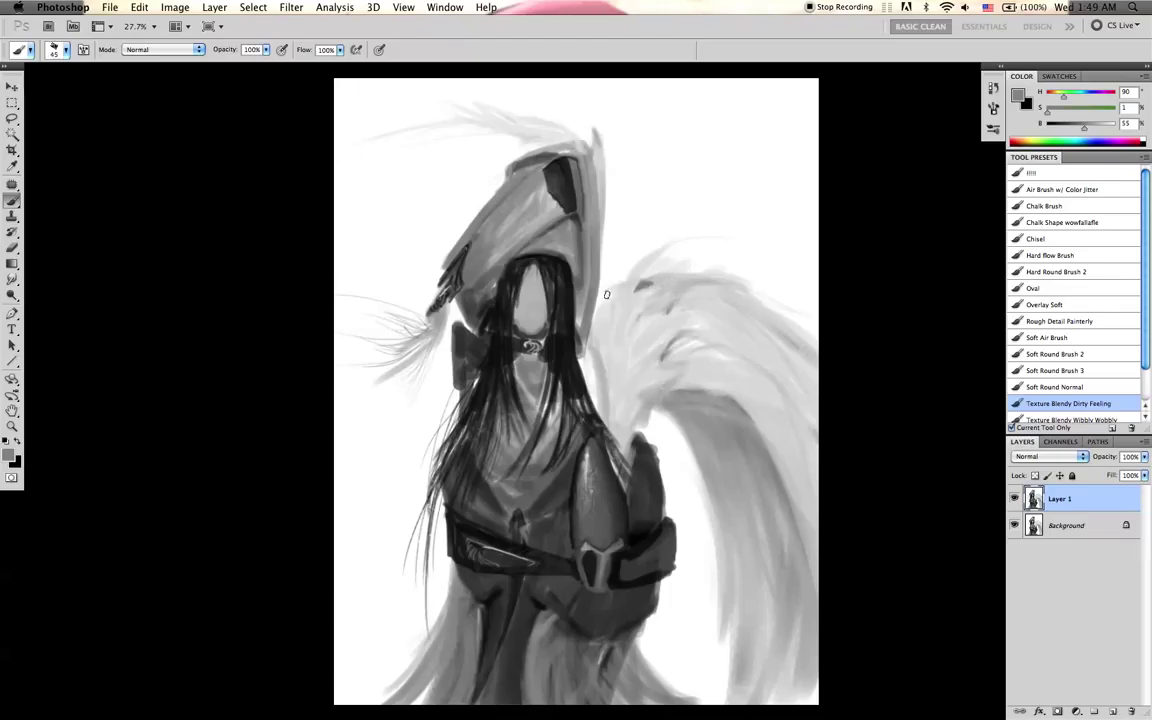
key("bracketright")
key("bracketright")
key("bracketright")
left_click_drag(603, 327, 602, 368)
left_click_drag(602, 304, 616, 345)
- Blend the new fur strokes in the upper tail with the Smudge tool, alternating with a small textured brush
key("bracketleft")
key("bracketleft")
key("bracketleft")
key("bracketleft")
key("bracketleft")
key("r")
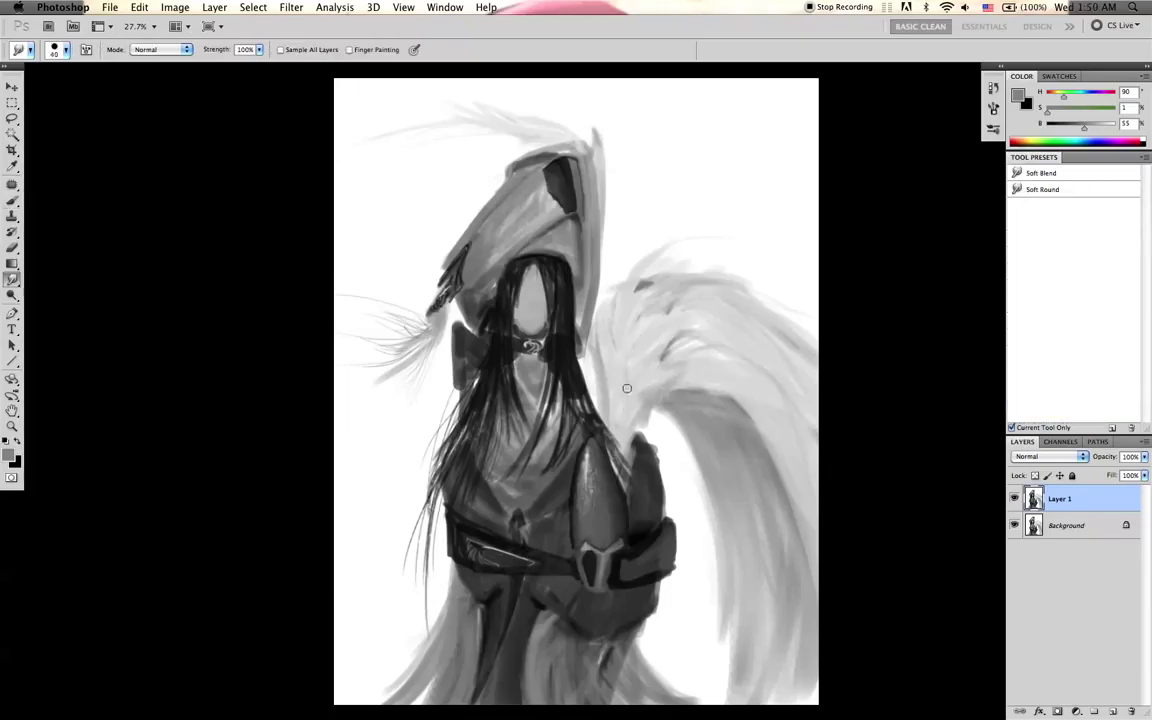
key("b")
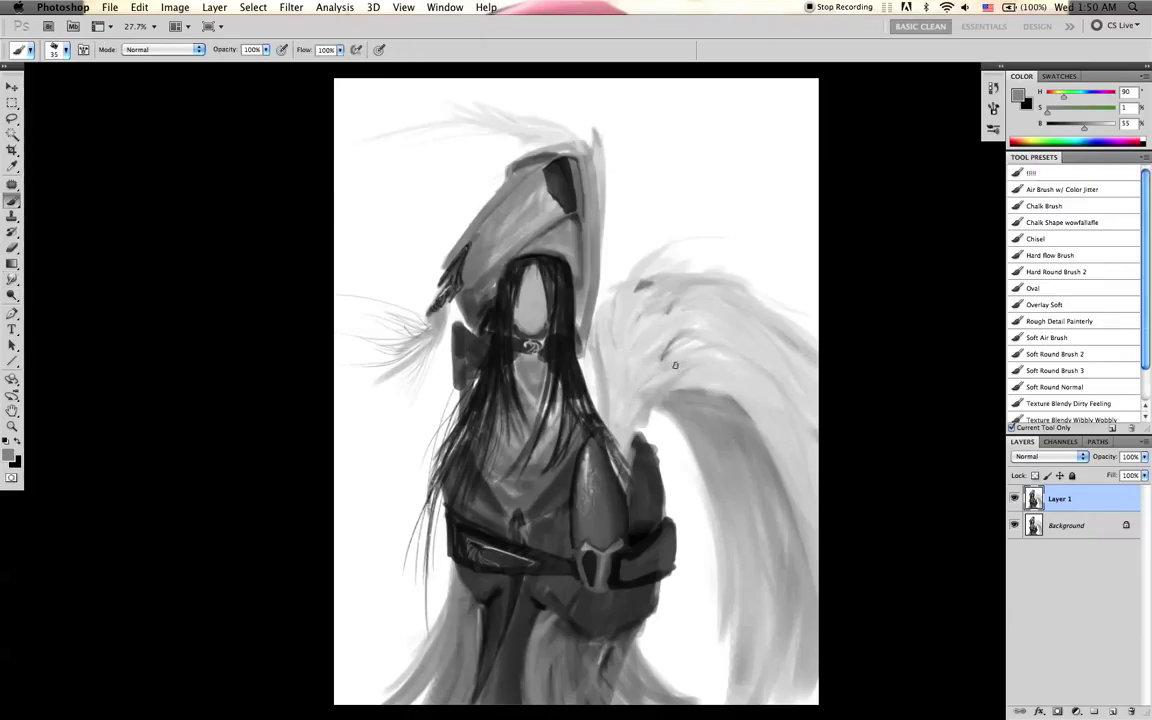
key("r")
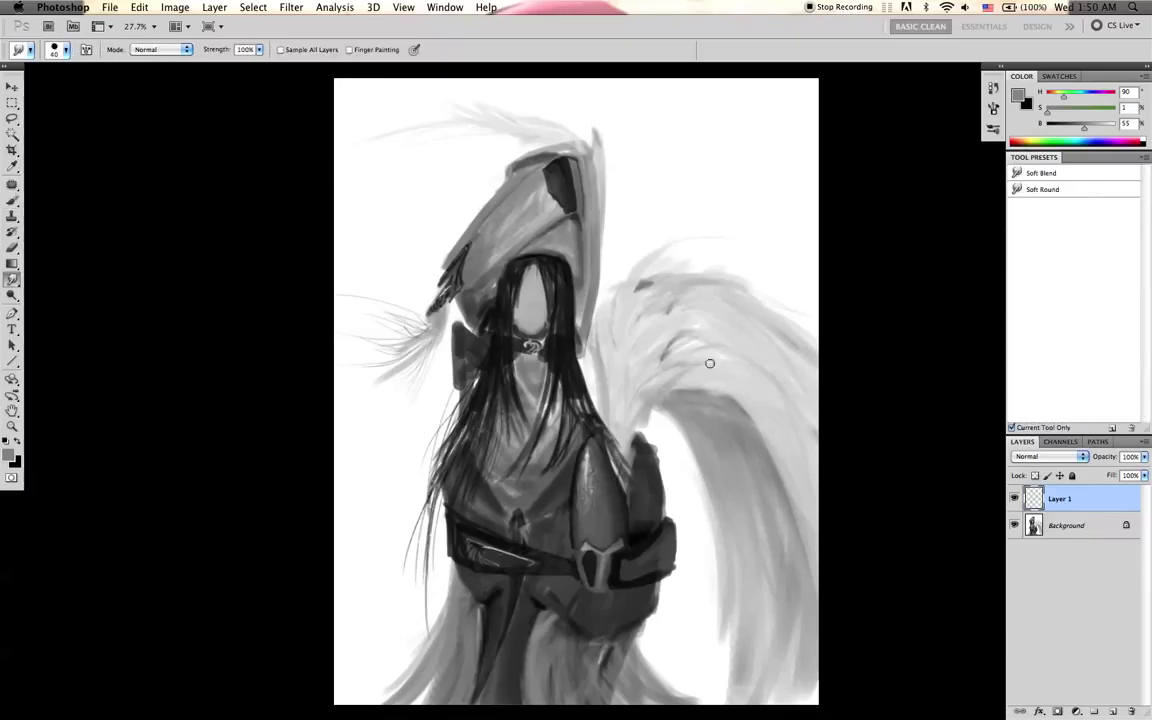
key("b")
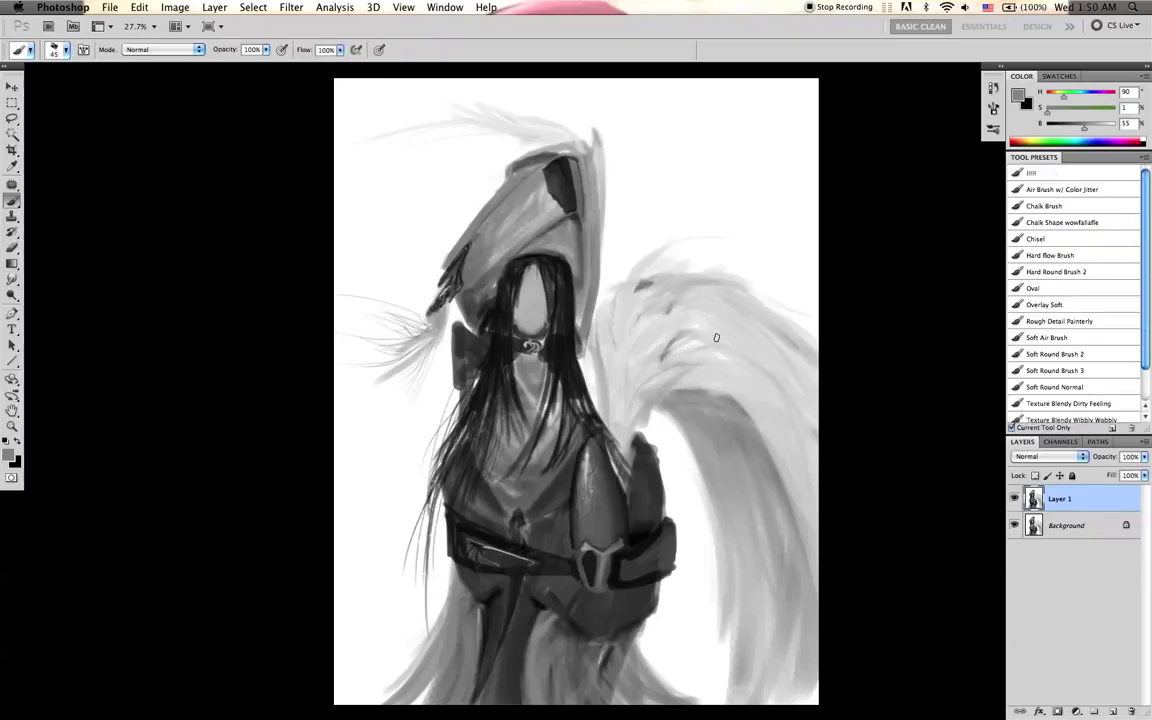
- Paint curved fur strokes across the upper tail with the textured brush in mid-grey and sampled light grey
mouse_move(688, 346)
left_mouse_down()
mouse_move(710, 339)
mouse_move(741, 360)
left_mouse_up()
key("bracketright")
key("bracketright")
key("bracketright")
left_click(686, 281, "alt")
key("bracketright")
mouse_move(700, 293)
left_mouse_down()
mouse_move(765, 342)
mouse_move(750, 357)
left_mouse_up()
mouse_move(714, 320)
left_mouse_down()
mouse_move(725, 343)
mouse_move(746, 347)
left_mouse_up()
key("bracketleft")
key("bracketleft")
key("bracketleft")
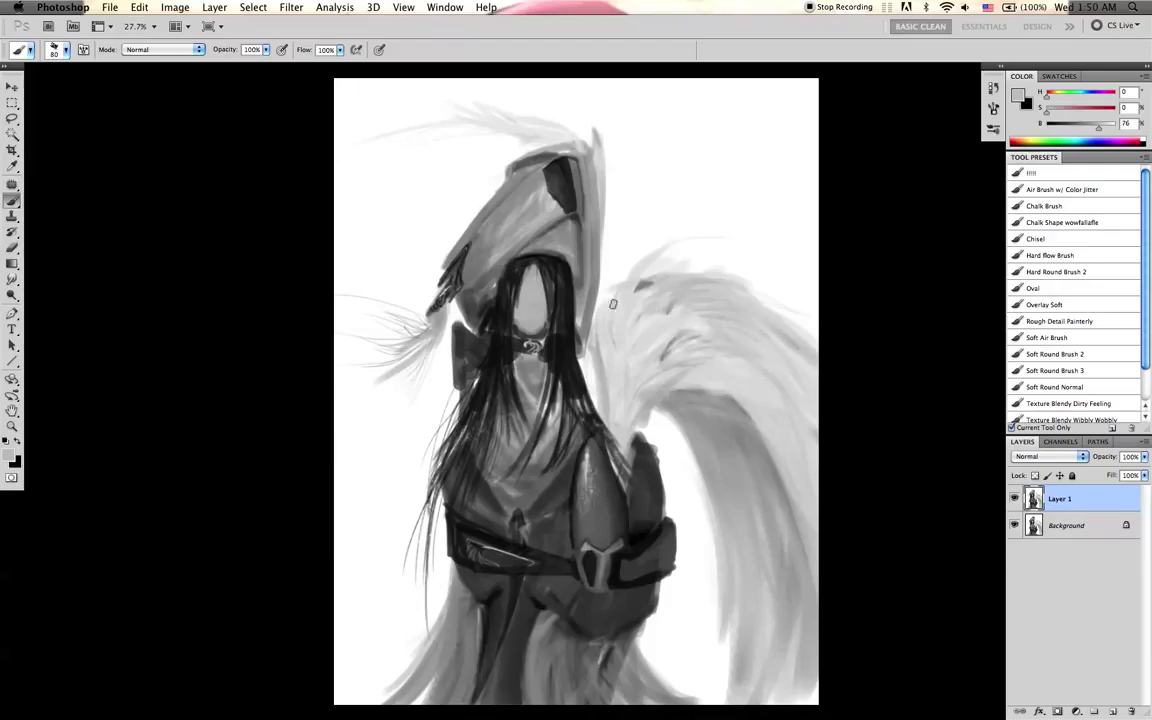
- Merge the painting down to a fresh layer and paint light grey fur strokes at the tail's lower base
key("super+e")
key("super+j")
key("bracketright")
key("bracketright")
key("bracketright")
left_click(637, 408, "alt")
key("bracketleft")
key("bracketleft")
key("bracketleft")
left_click_drag(669, 382, 641, 403)
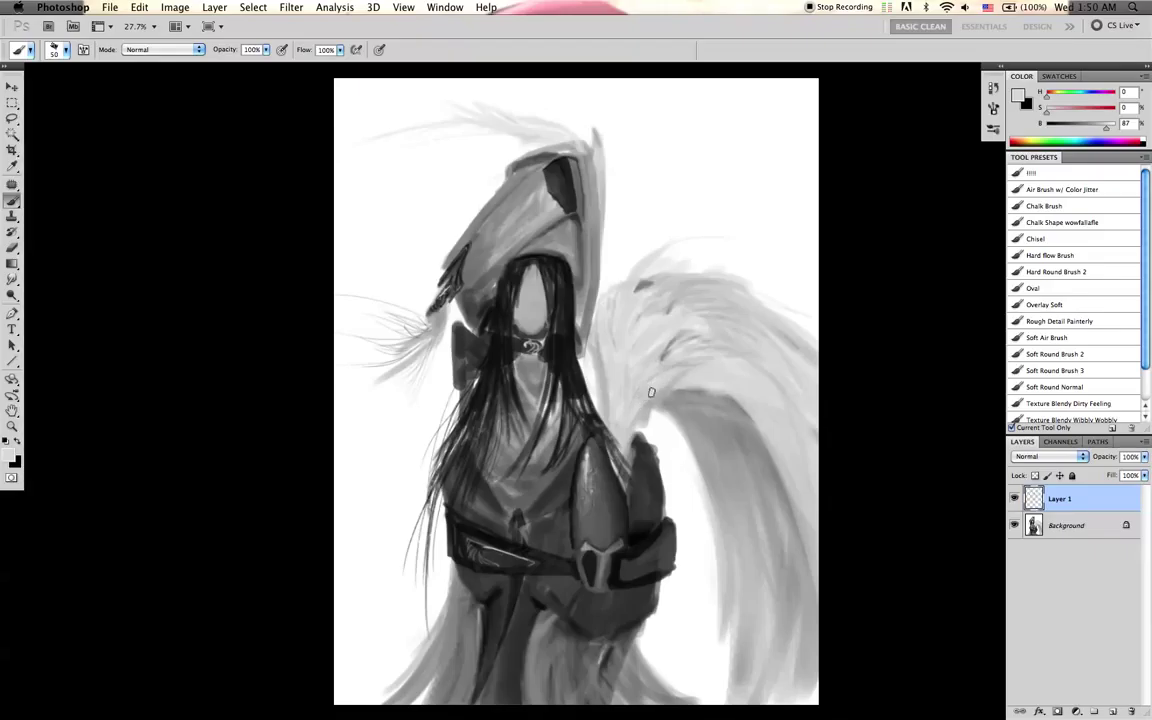
- Texture the tail's curve with sampled mid-grey and light grey fur strokes, and mirror the canvas
left_click(681, 391, "alt")
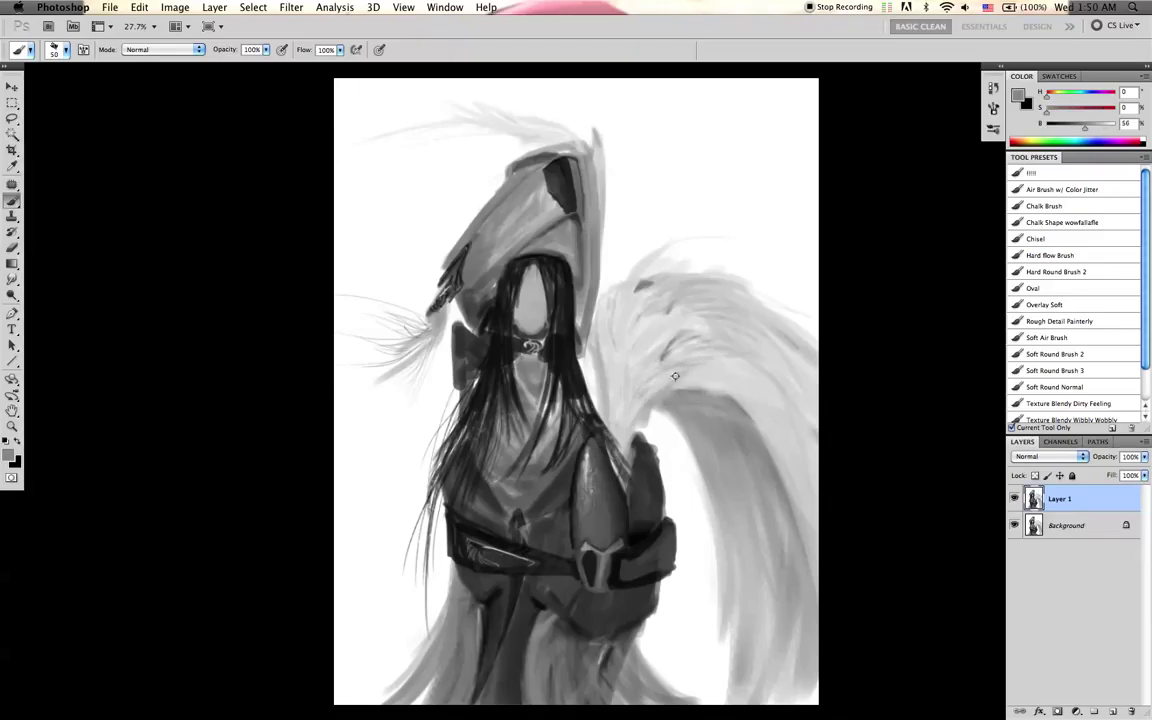
left_click(645, 287, "alt")
key("bracketleft")
key("bracketright")
key("bracketright")
key("bracketright")
key("bracketright")
key("bracketright")
key("bracketright")
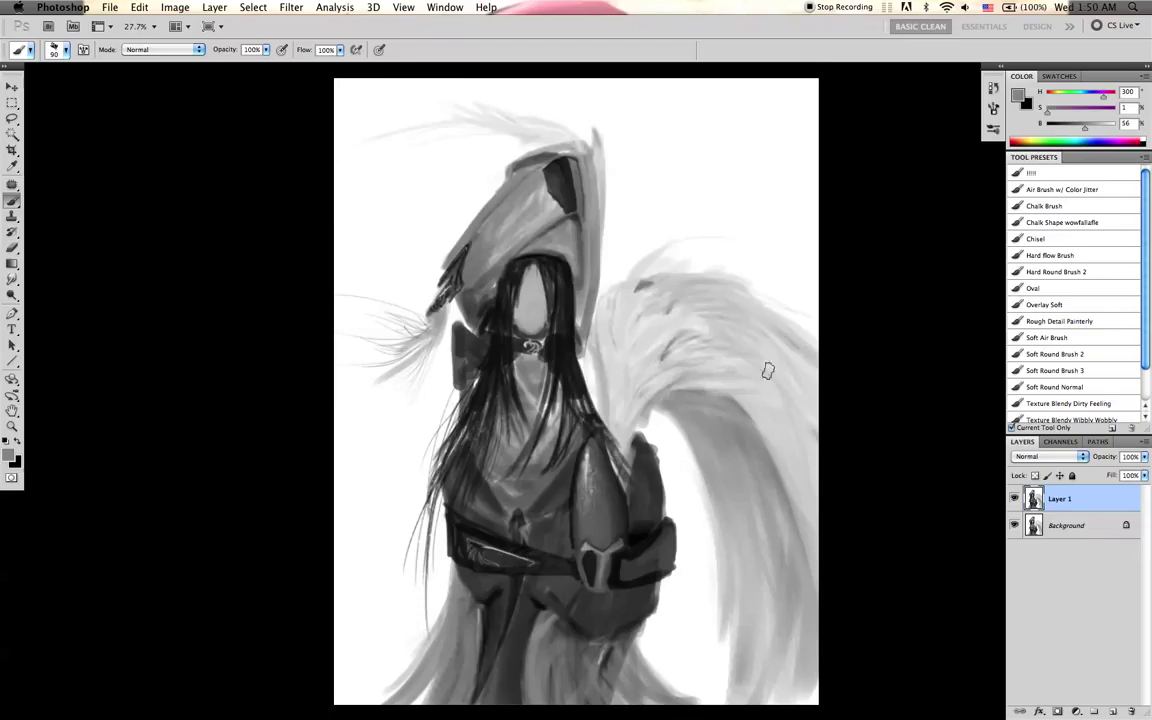
left_click(719, 308, "alt")
key("super+shift+h")
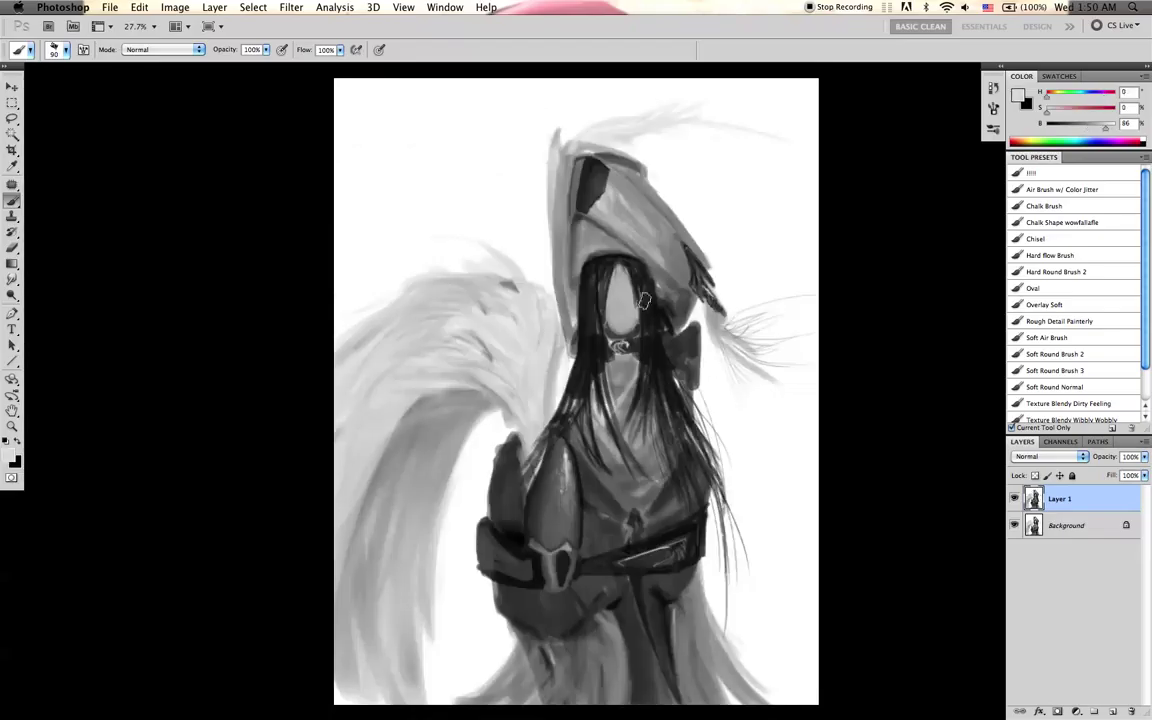
- Paint white fur highlights curving down to the tail's base with the textured brush, and mirror the canvas
key("d")
key("x")
key("bracketleft")
key("bracketleft")
key("bracketleft")
key("bracketleft")
key("bracketleft")
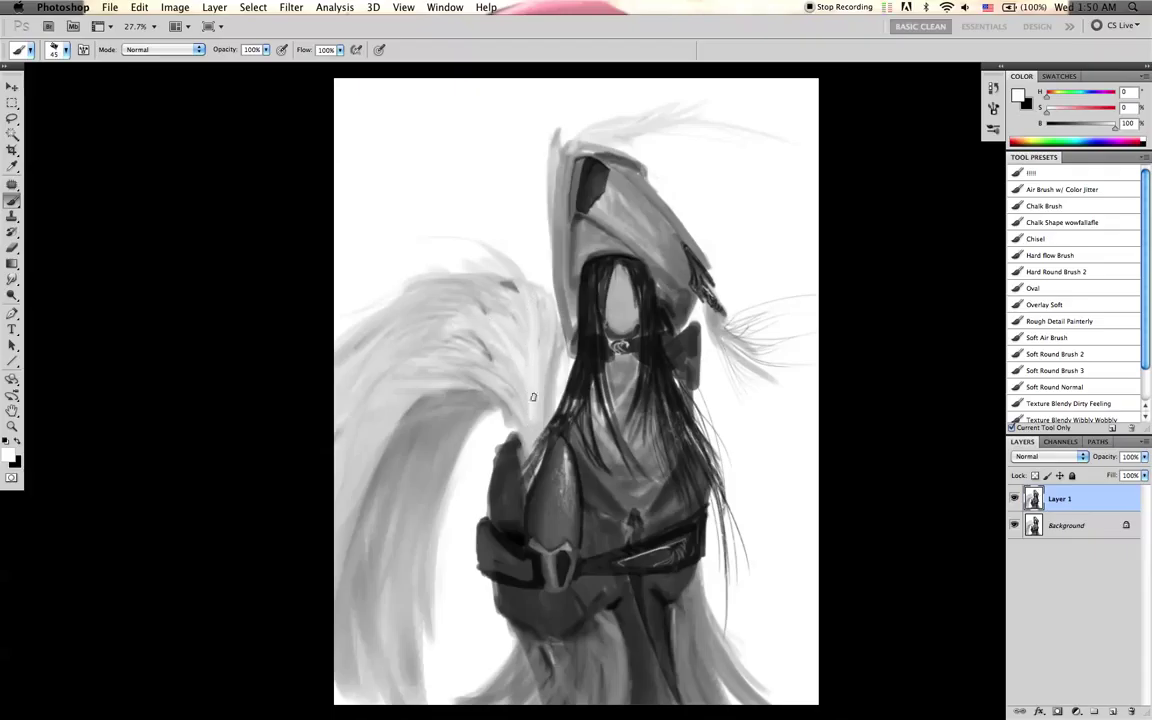
left_click_drag(508, 337, 539, 406)
key("bracketright")
left_click_drag(509, 342, 537, 420)
left_click_drag(547, 373, 540, 394)
key("bracketleft")
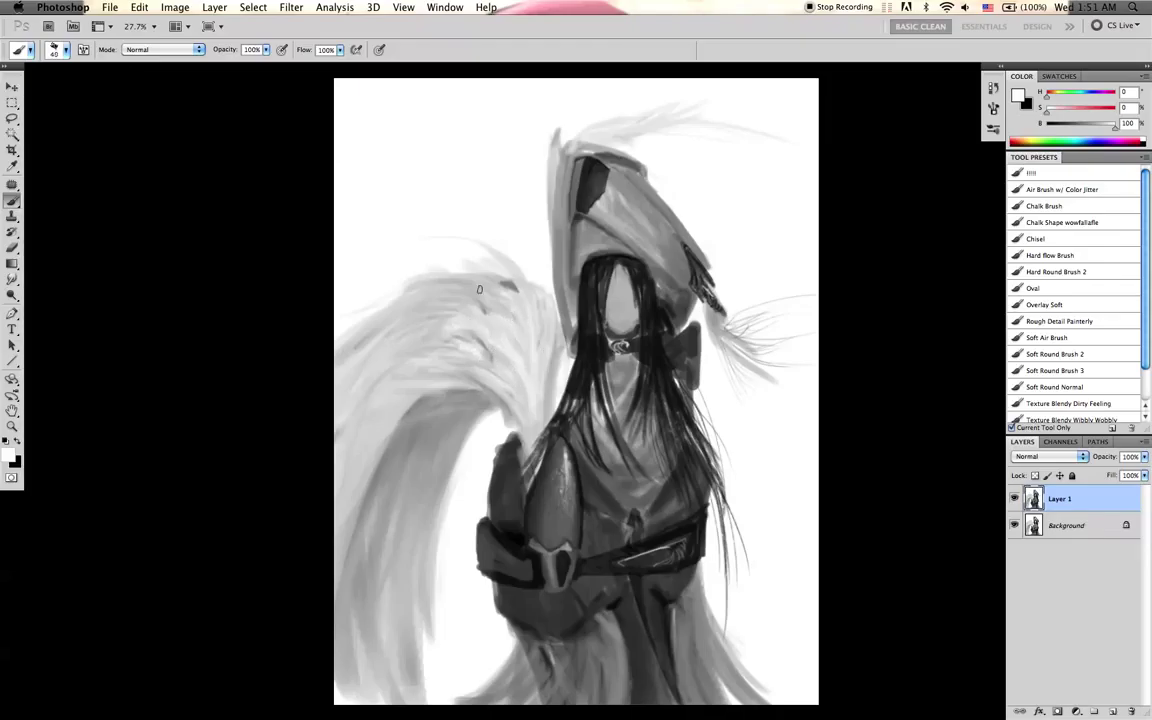
key("bracketleft")
key("super+shift+h")
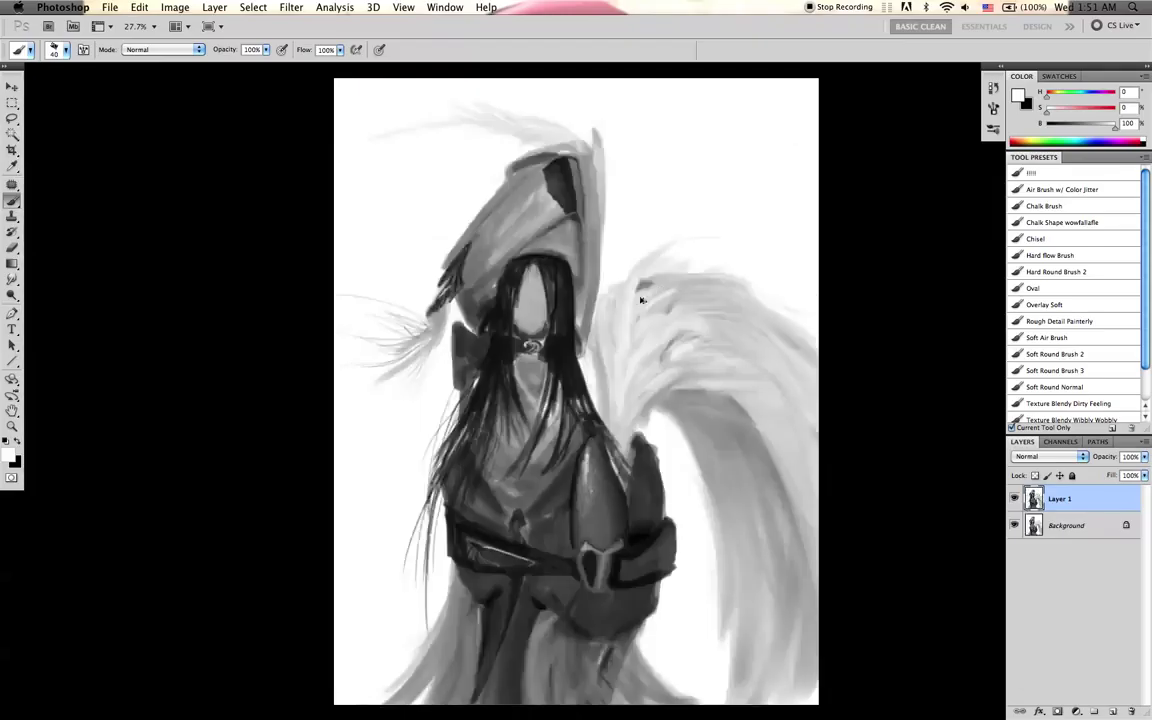
- Add fur strokes to the upper tail in sampled light grey, and mirror the canvas again
key("x")
left_click(684, 304, "alt")
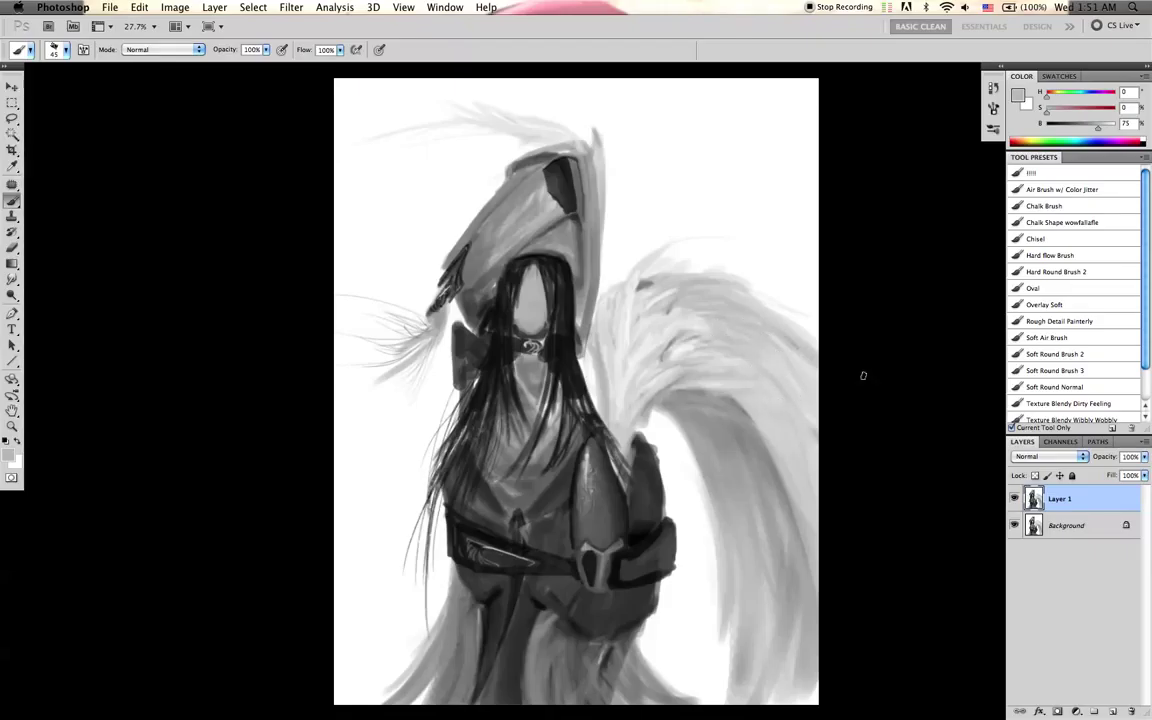
key("super+shift+h")
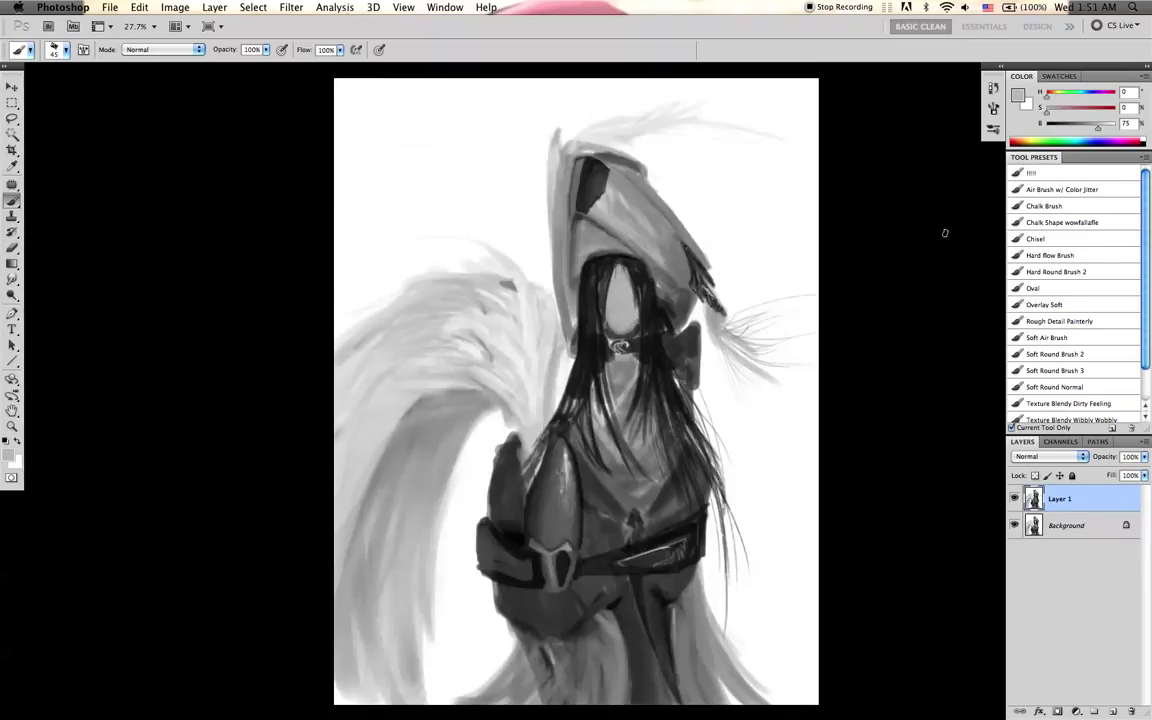
- Darken the bow beside the neck with black and carve its outer outline with white
key("d")
key("bracketright")
key("bracketright")
key("bracketright")
key("bracketright")
key("bracketright")
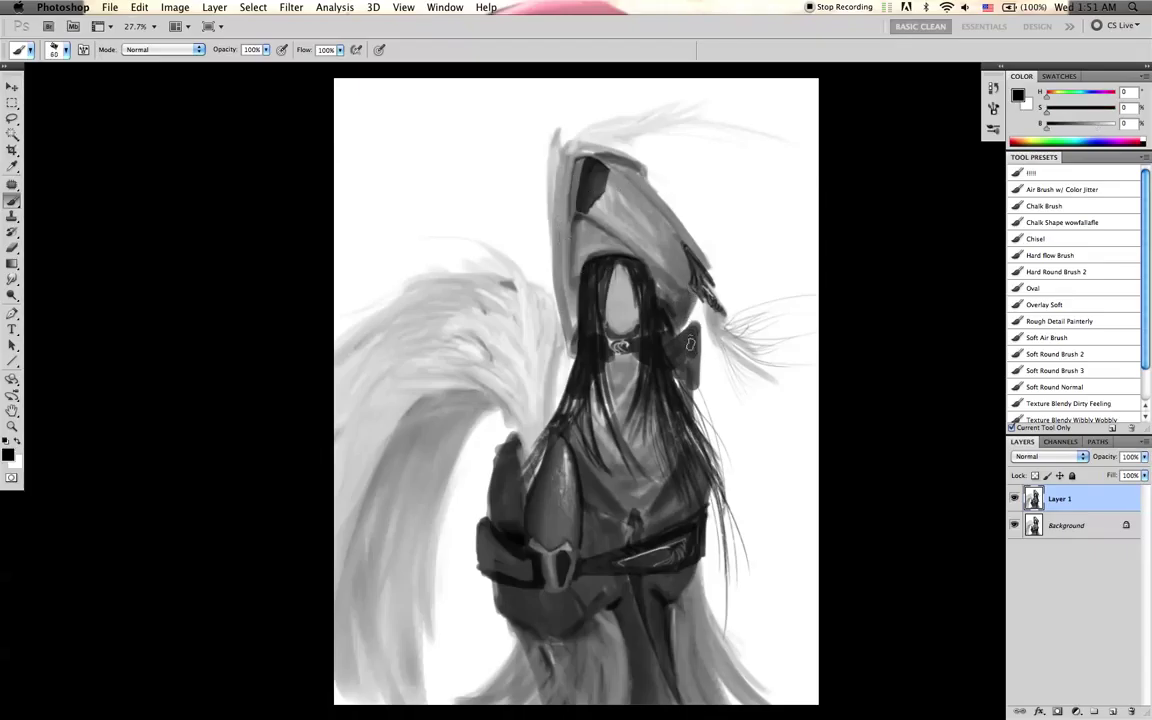
key("x")
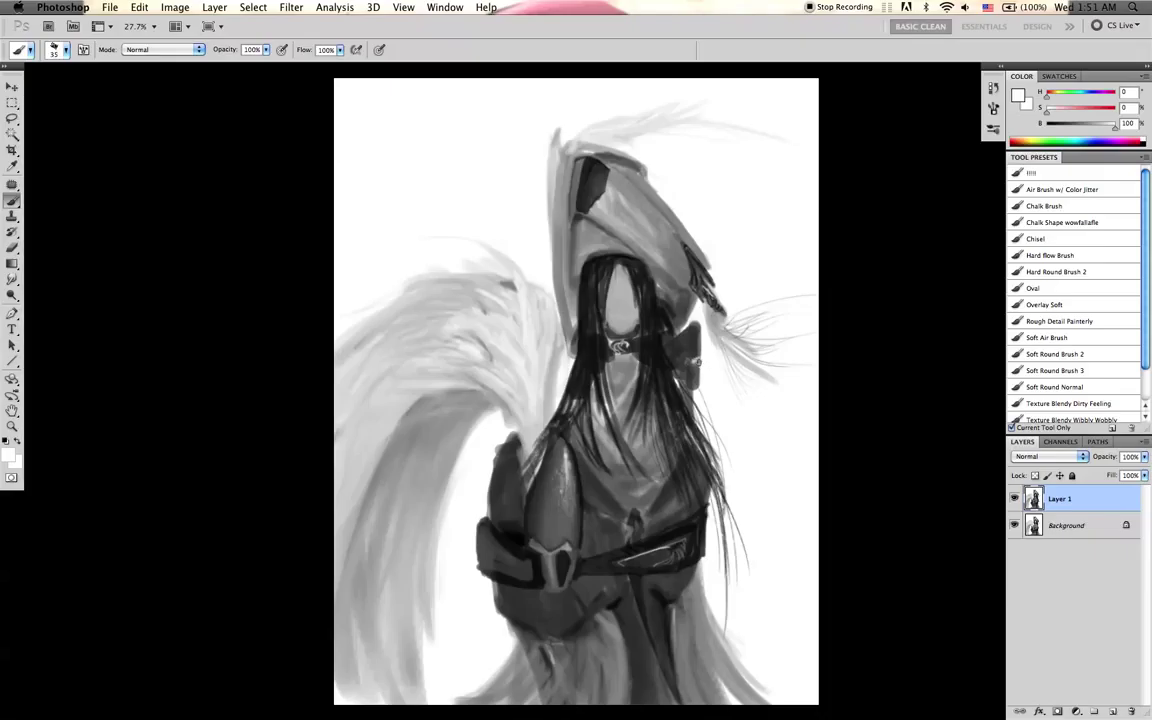
left_click_drag(703, 367, 701, 382)
key("x")
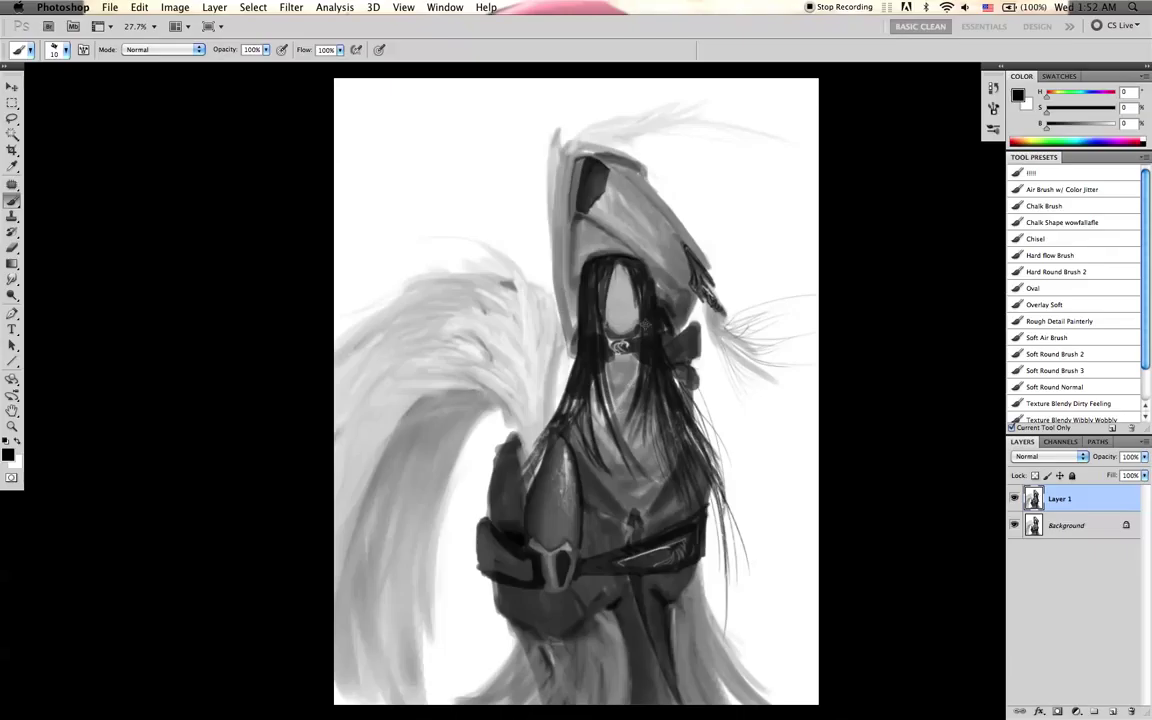
- Shade and smudge the robe's neckline and chest folds in a sampled dark grey of 18% brightness, and mirror the canvas
left_click(575, 311, "alt")
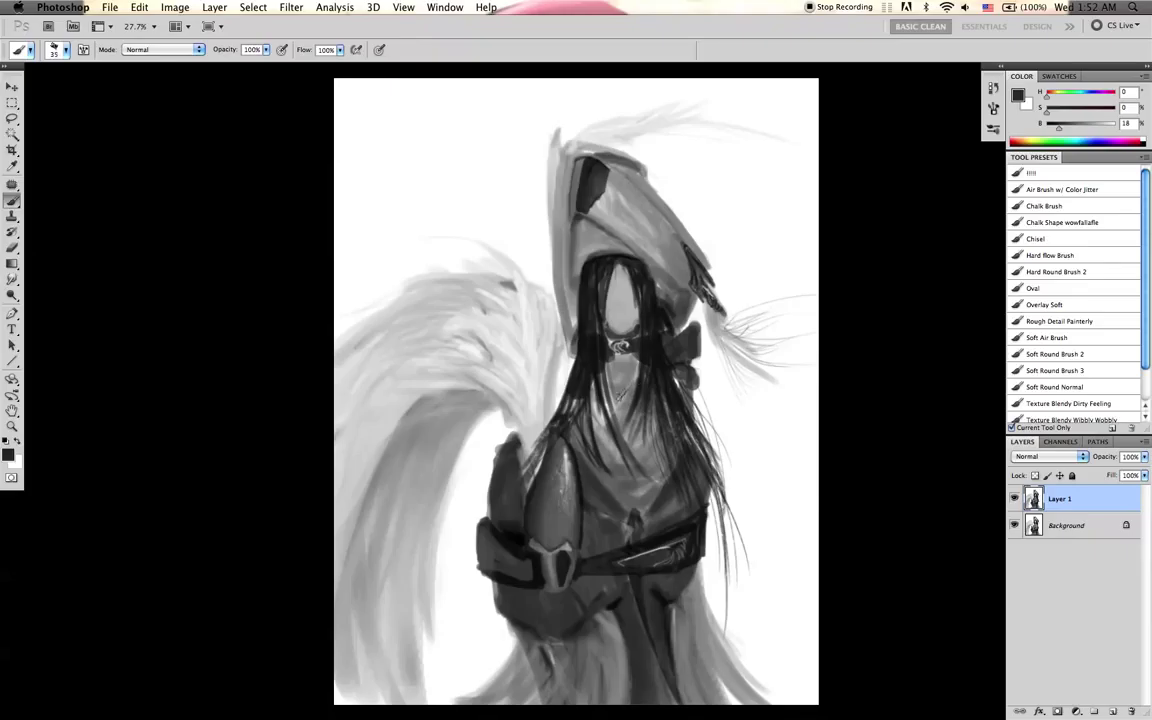
key("r")
key("b")
key("r")
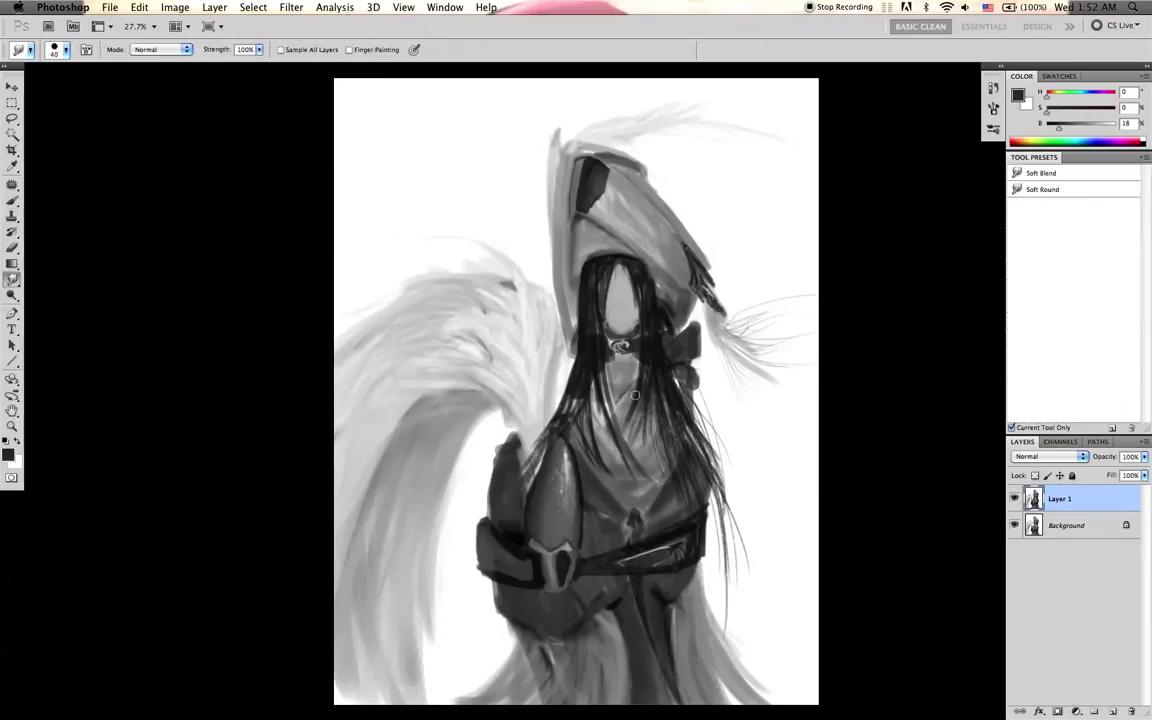
key("v")
key("b")
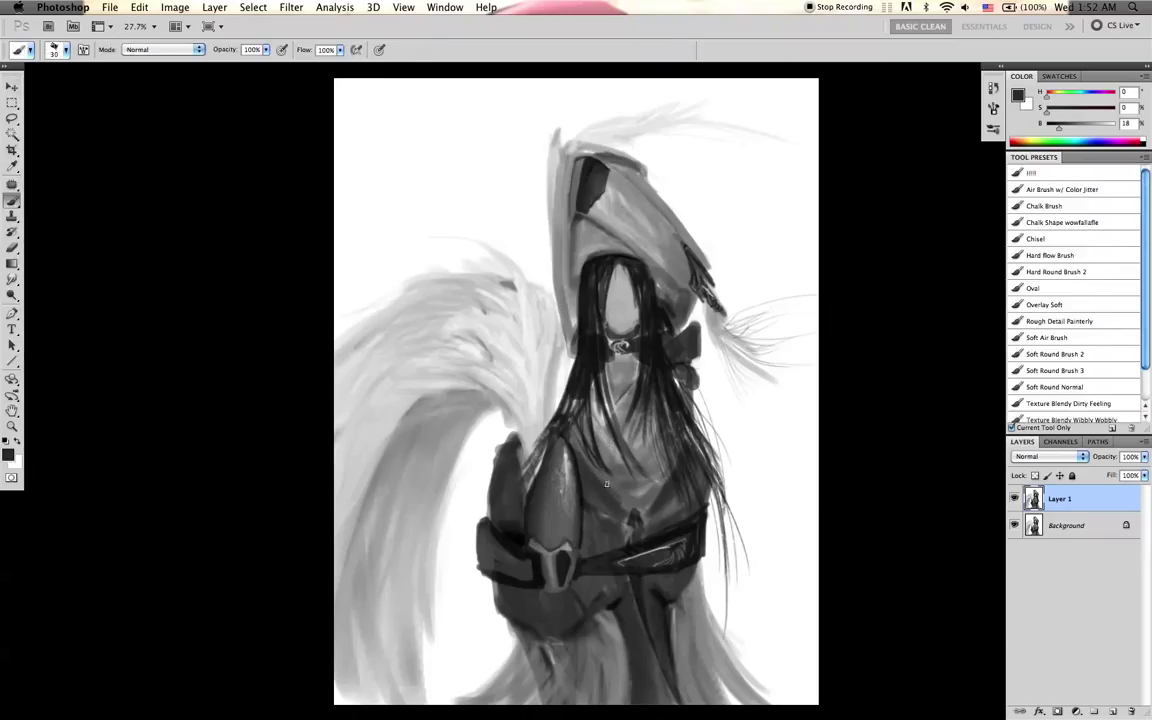
key("r")
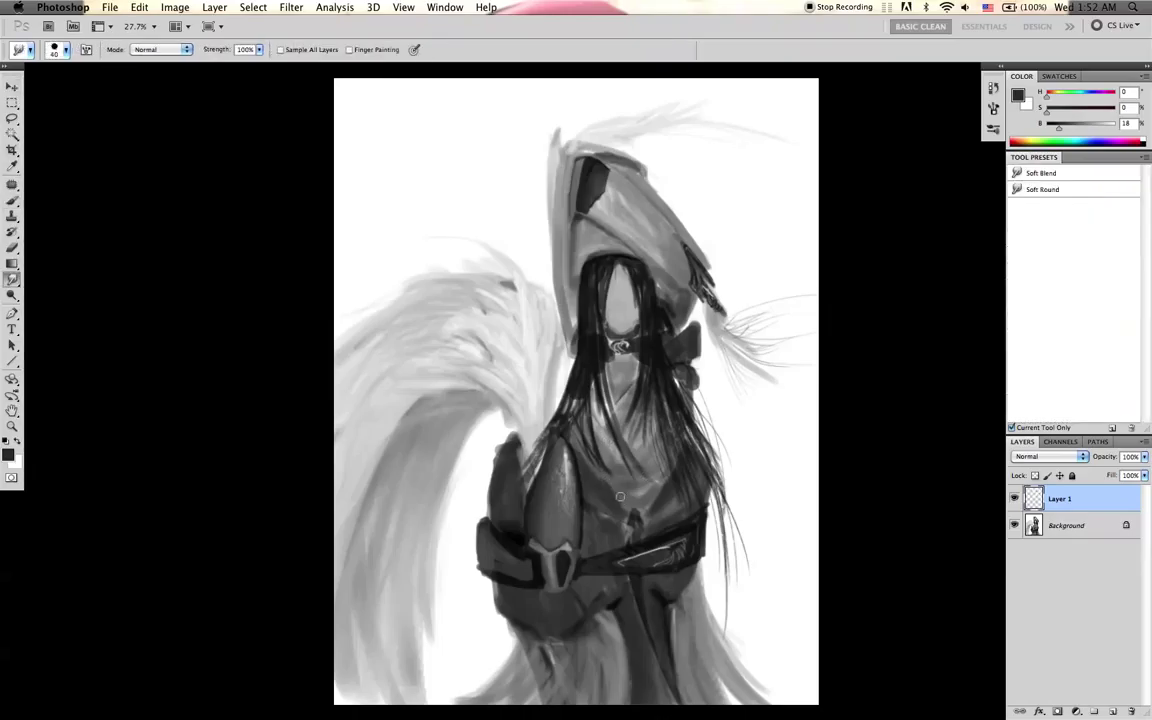
key("b")
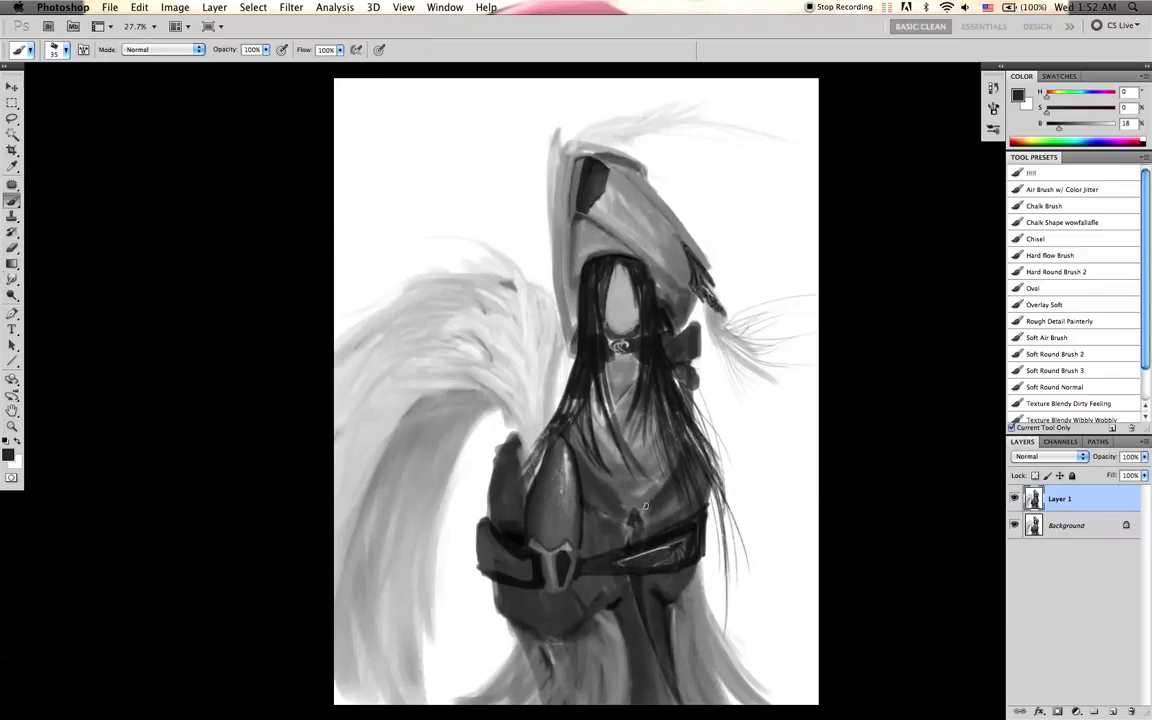
key("r")
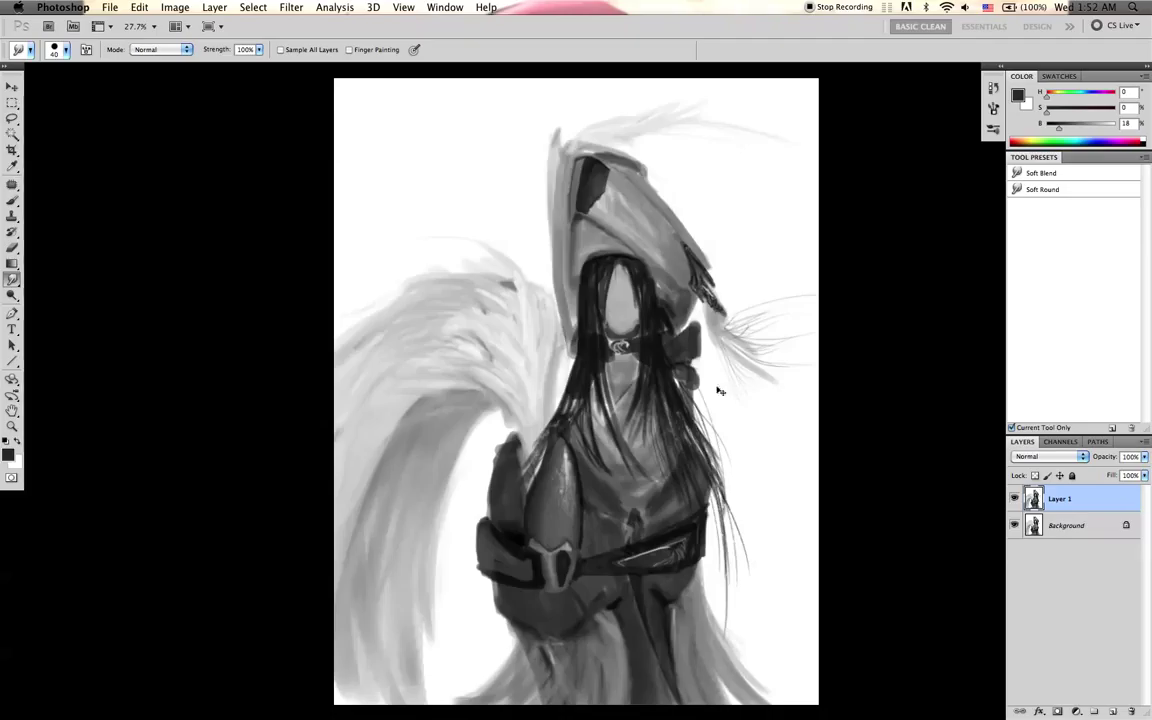
key("super+shift+h")
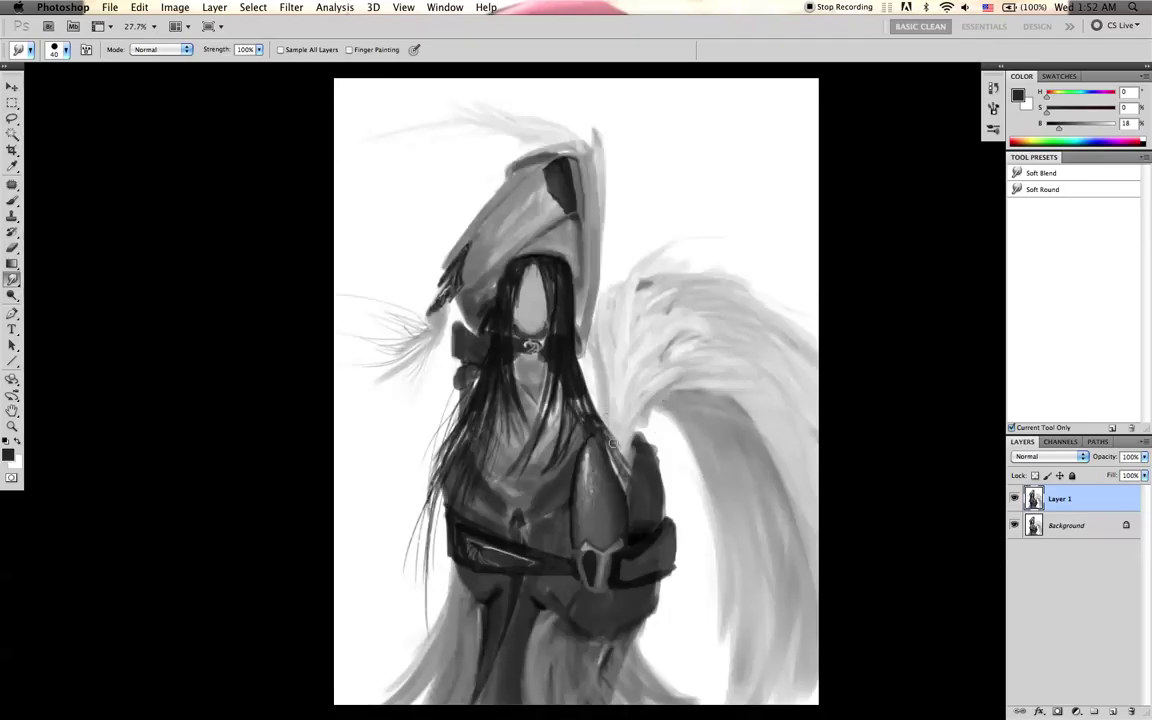
- Paint black shadow folds along the underside of the large sleeve, varying the textured brush size
key("b")
key("d")
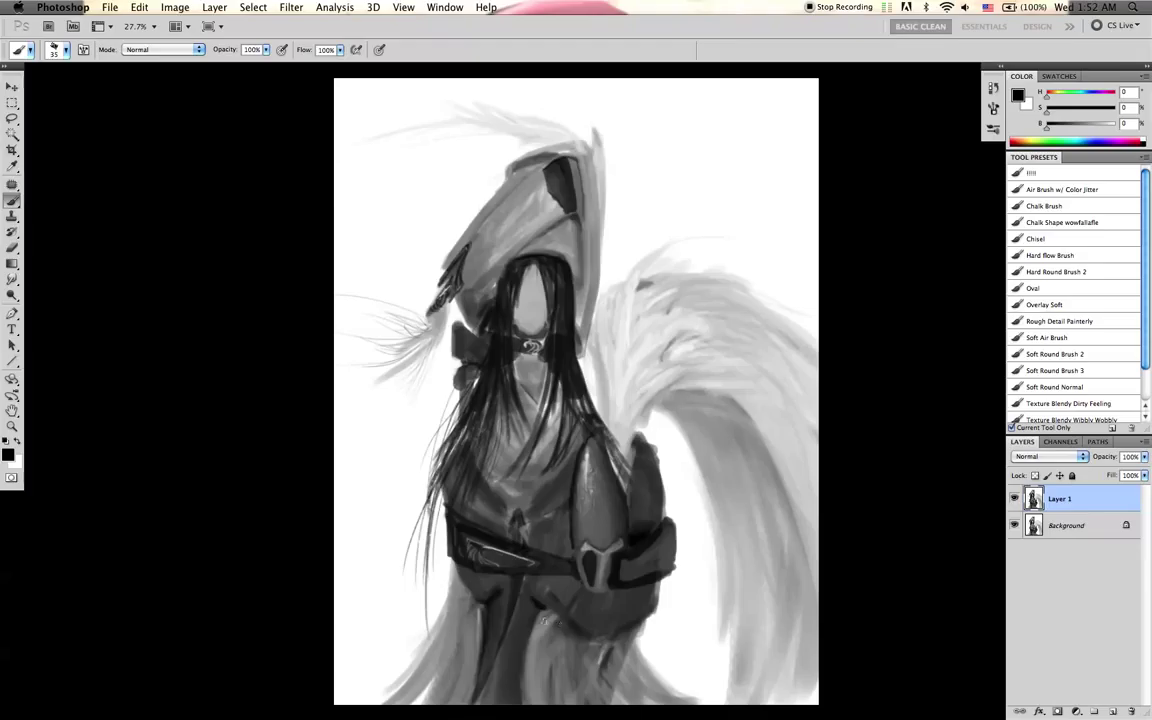
left_click_drag(546, 614, 564, 630)
left_click_drag(565, 645, 629, 652)
key("bracketleft")
key("bracketleft")
key("bracketleft")
key("bracketleft")
key("bracketleft")
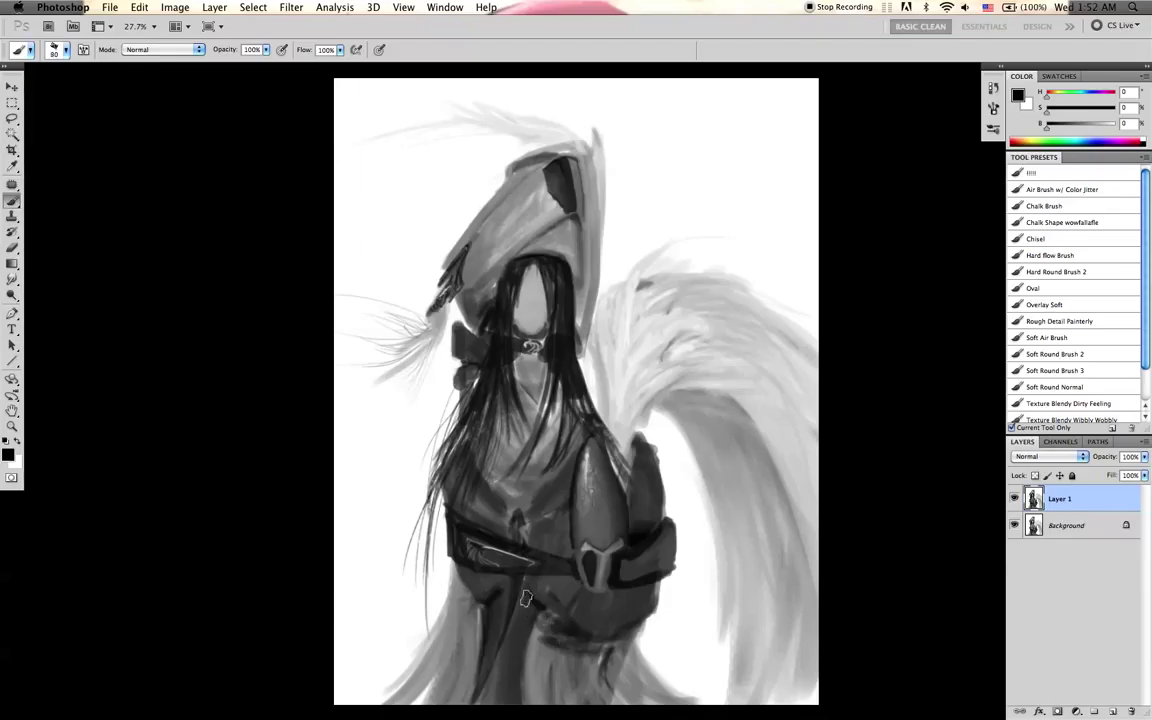
key("bracketright")
key("bracketright")
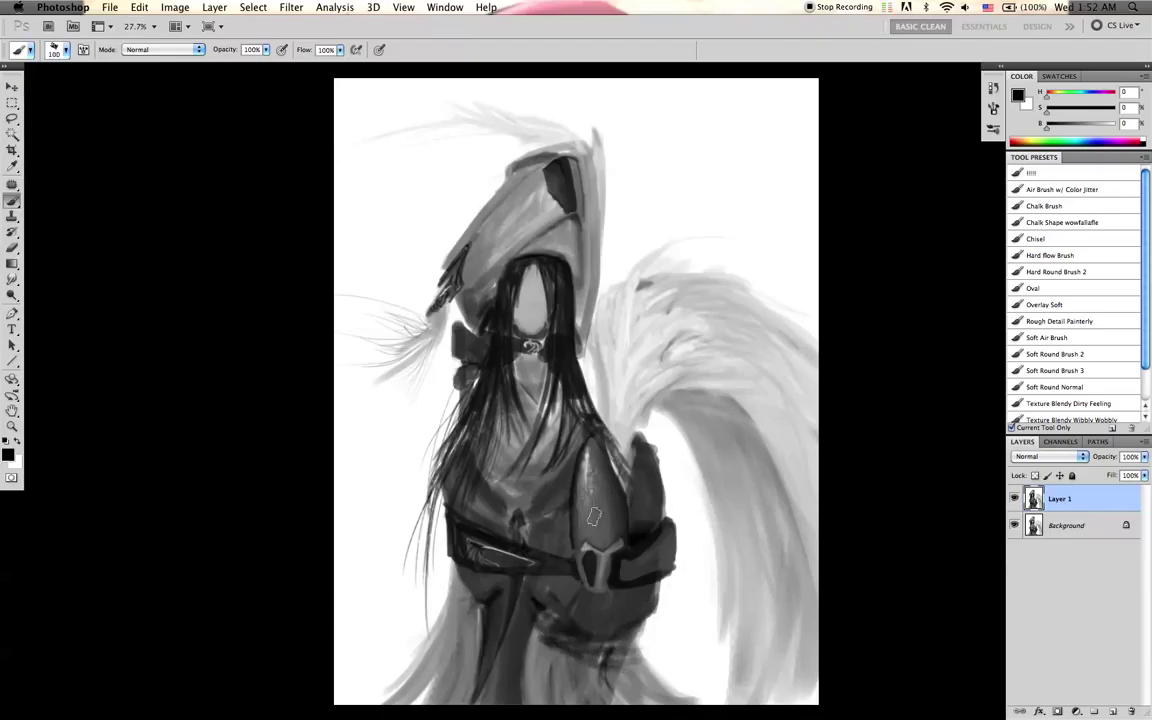
- Try black and sampled light grey strokes on the torso beside the bottle-shaped form, and undo them
key("bracketleft")
key("bracketleft")
key("bracketleft")
key("bracketleft")
key("bracketleft")
key("bracketleft")
key("bracketleft")
key("bracketleft")
key("super+z")
key("super+z")
key("bracketleft")
key("bracketleft")
key("bracketleft")
key("bracketleft")
key("bracketleft")
key("super+z")
left_click(550, 524, "alt")
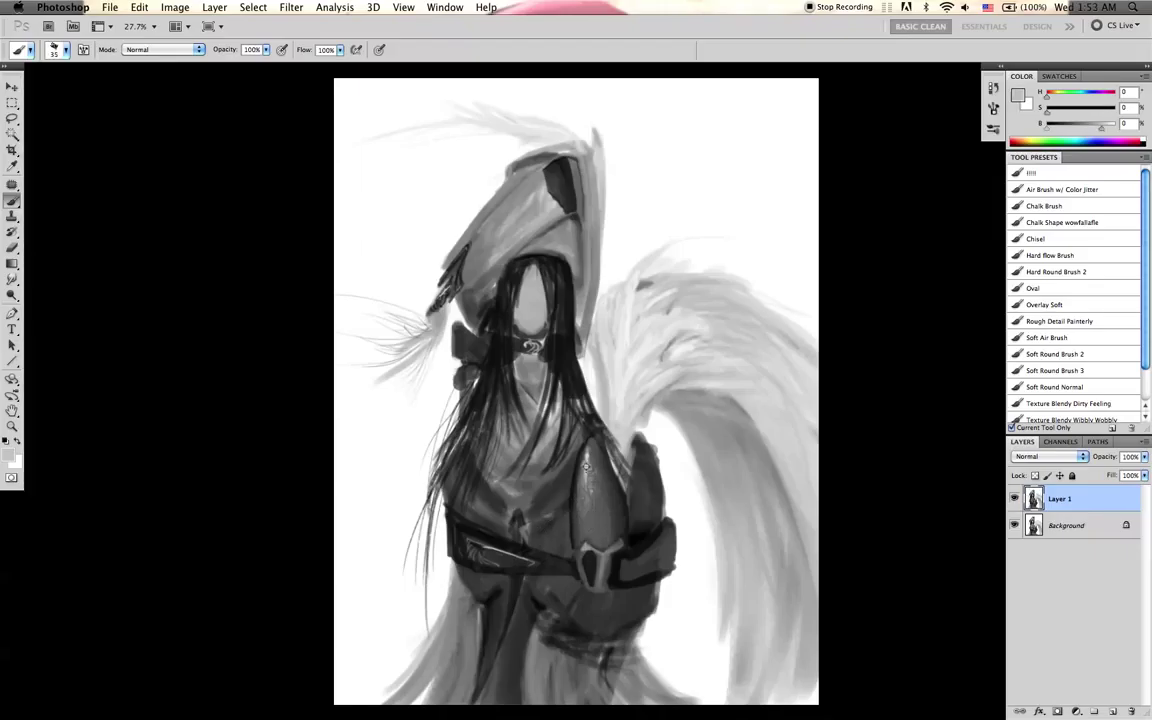
key("super+z")
key("bracketright")
key("bracketright")
key("bracketright")
key("bracketright")
left_click_drag(571, 524, 542, 542)
key("super+z")
key("super+z")
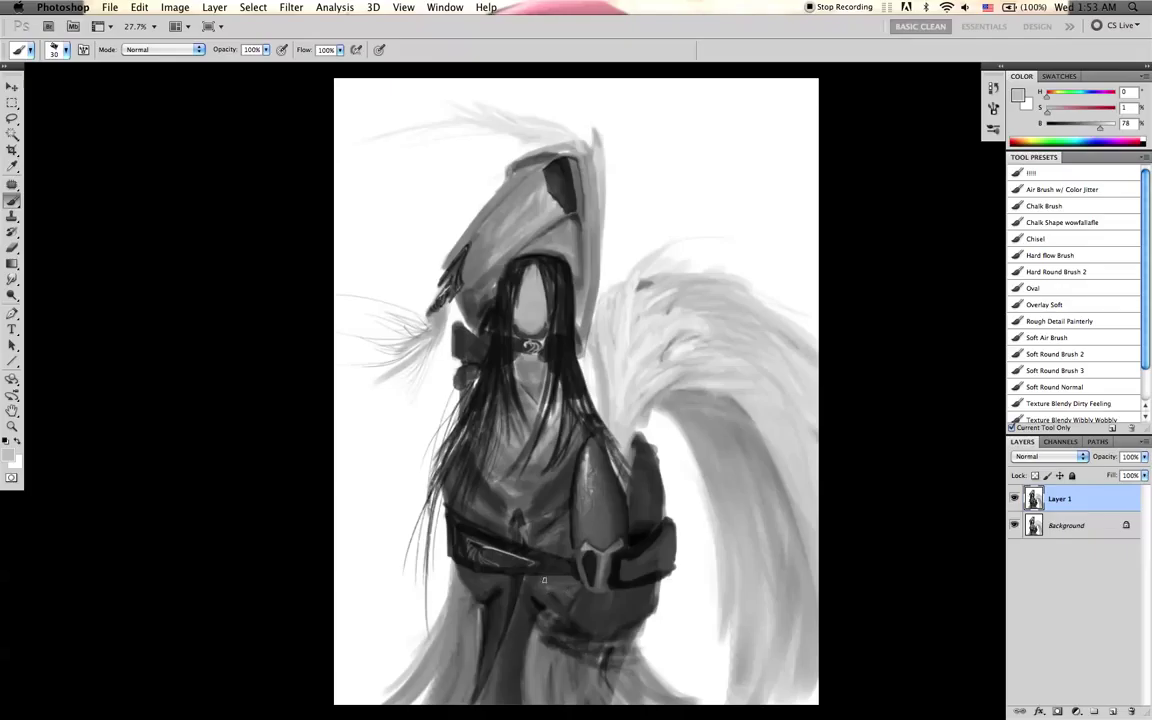
- Darken the sleeve and cloth folds beneath the belt buckle with black, and smudge the strokes
key("d")
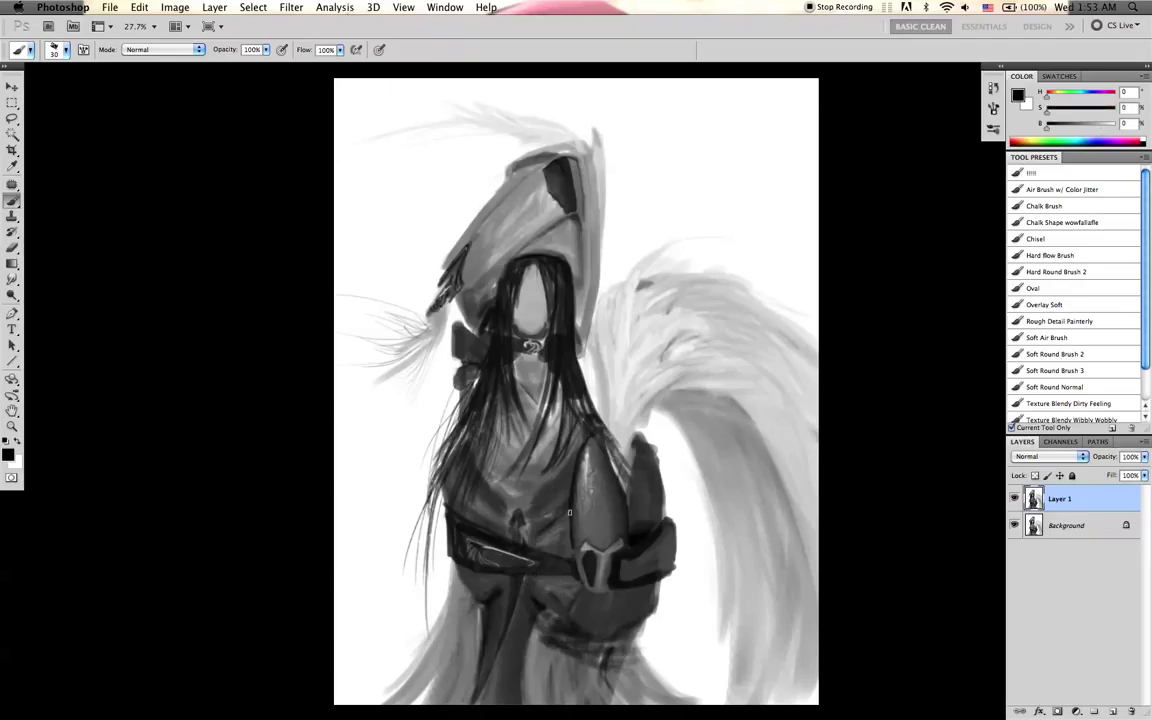
left_click(578, 588, "alt")
key("d")
key("super+z")
key("super+z")
key("bracketleft")
key("bracketleft")
key("r")
key("b")
key("r")
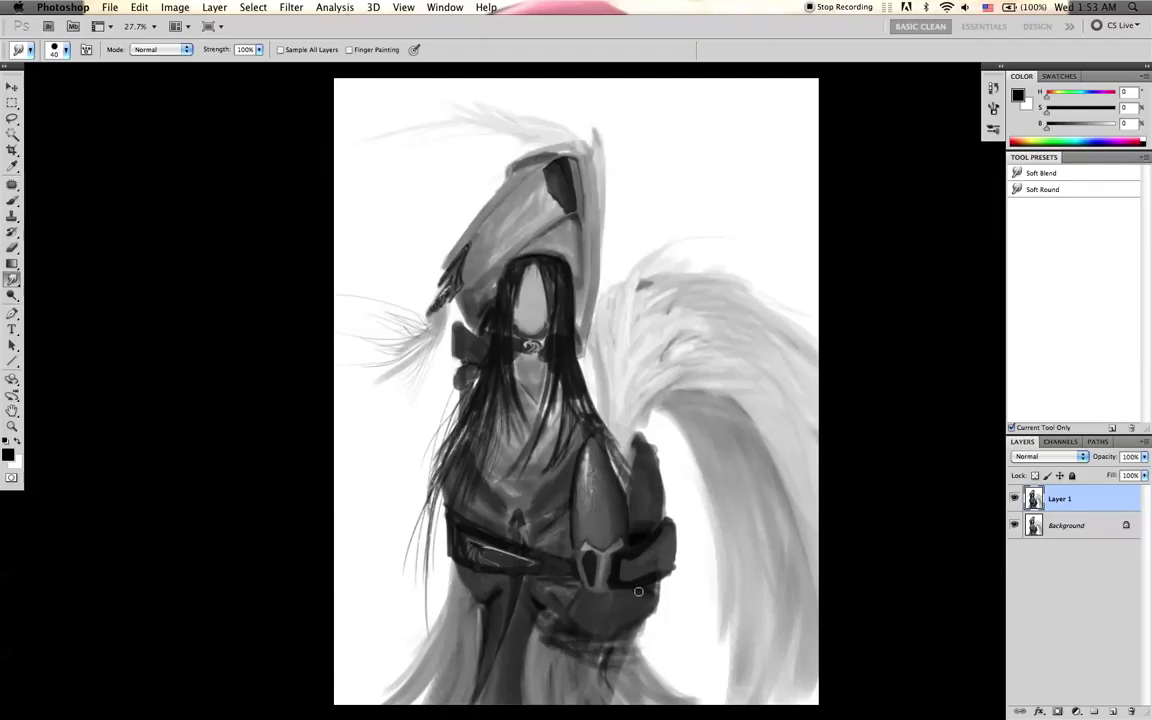
key("b")
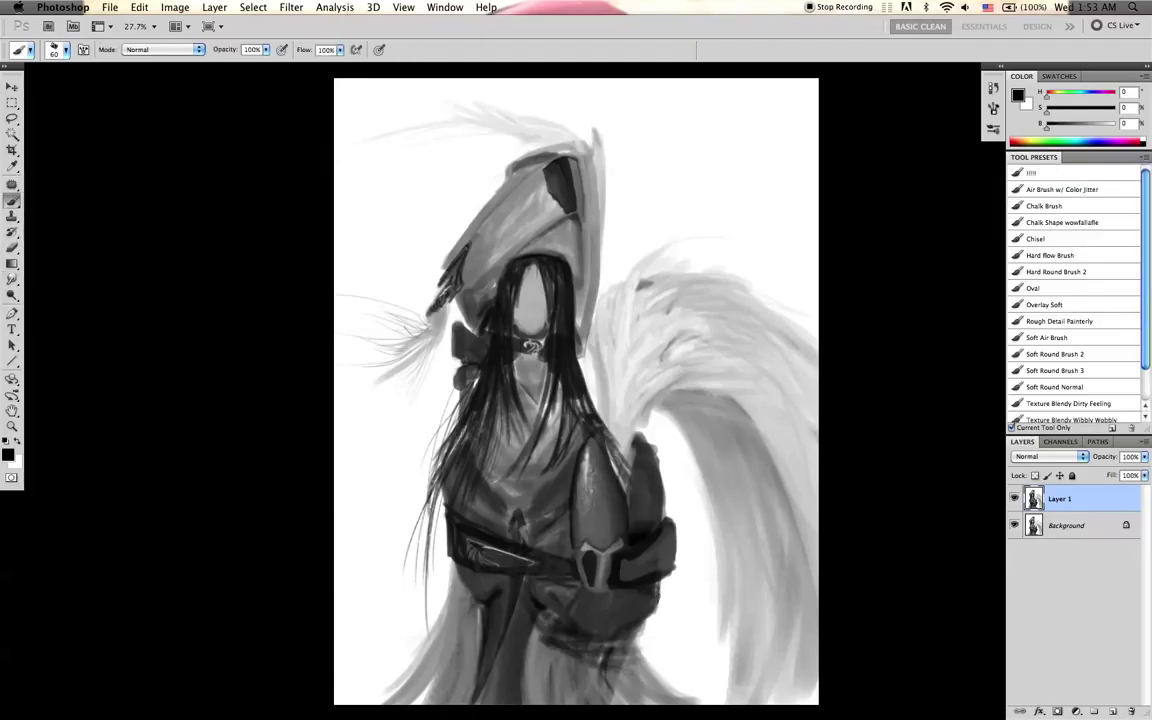
- Try a dark stroke between the sleeve's top and the tail's base at brush size 70, and undo it
key("bracketright")
key("bracketleft")
key("bracketleft")
key("bracketright")
key("bracketright")
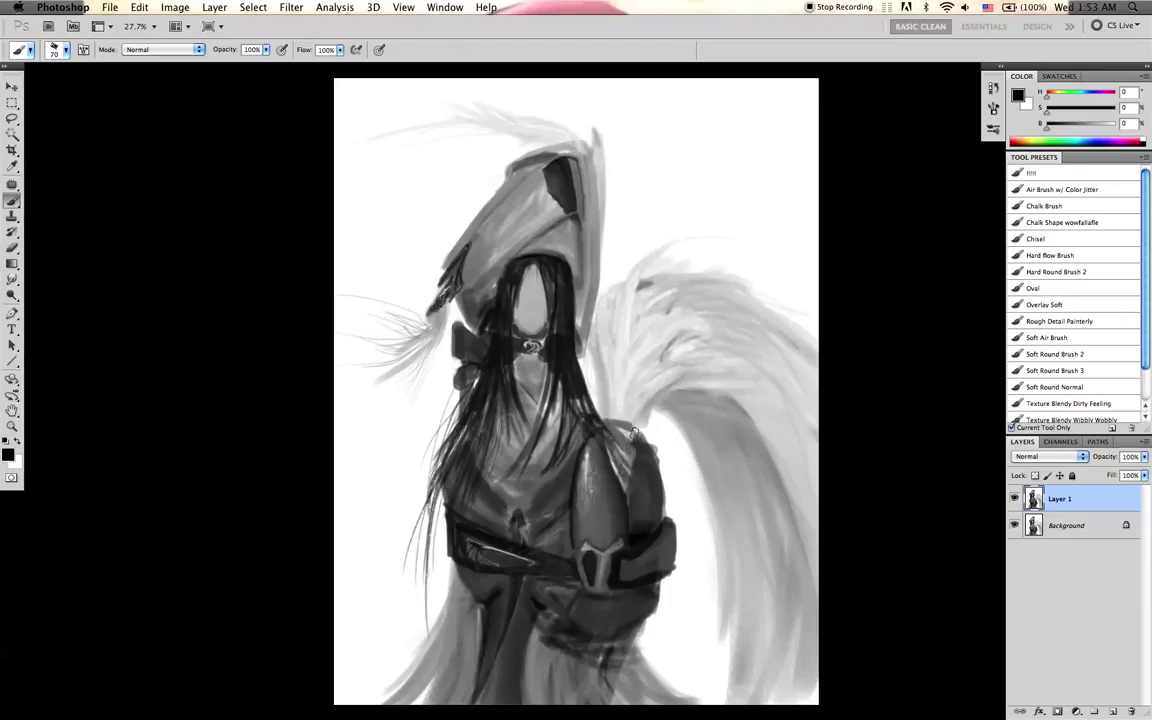
mouse_move(627, 439)
left_mouse_down()
mouse_move(616, 417)
mouse_move(637, 424)
left_mouse_up()
key("super+z")
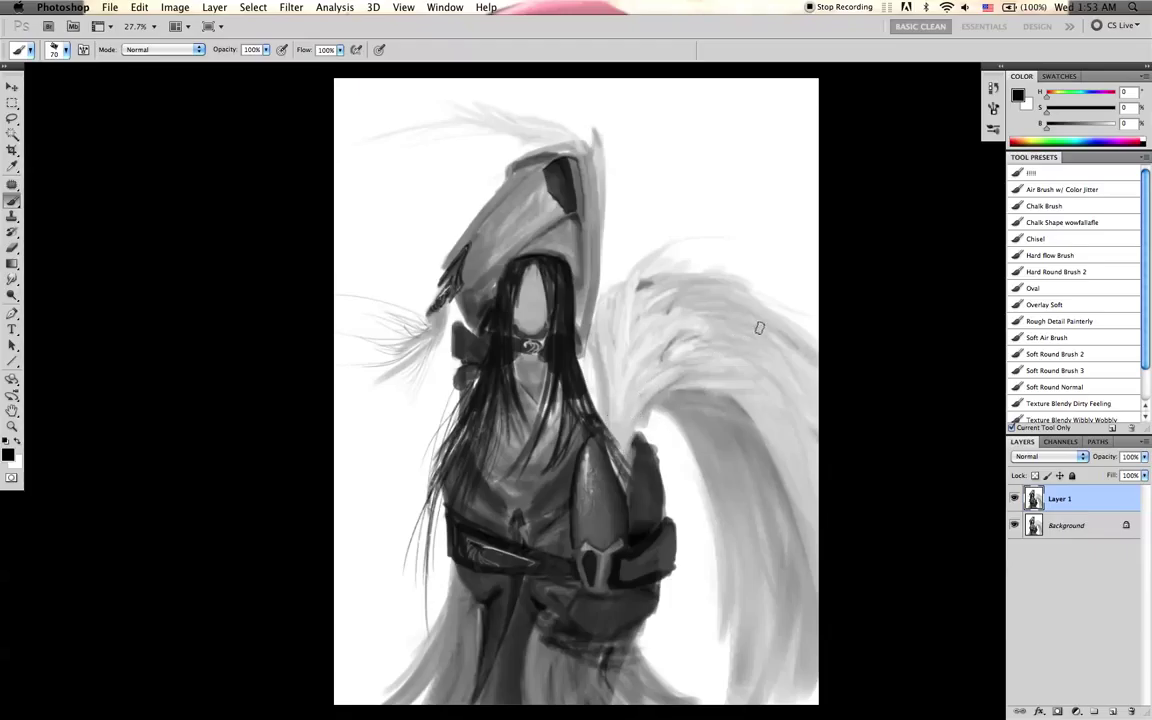
- Touch up the hat's peak and plume base with sampled greys using a small textured brush
key("bracketleft")
key("bracketleft")
key("bracketleft")
key("bracketleft")
key("bracketleft")
left_click(507, 161, "alt")
left_click_drag(461, 114, 458, 122)
key("super+z")
left_click(586, 151)
left_click(582, 141, "alt")
left_click(574, 132, "alt")
left_click(624, 358, "alt")
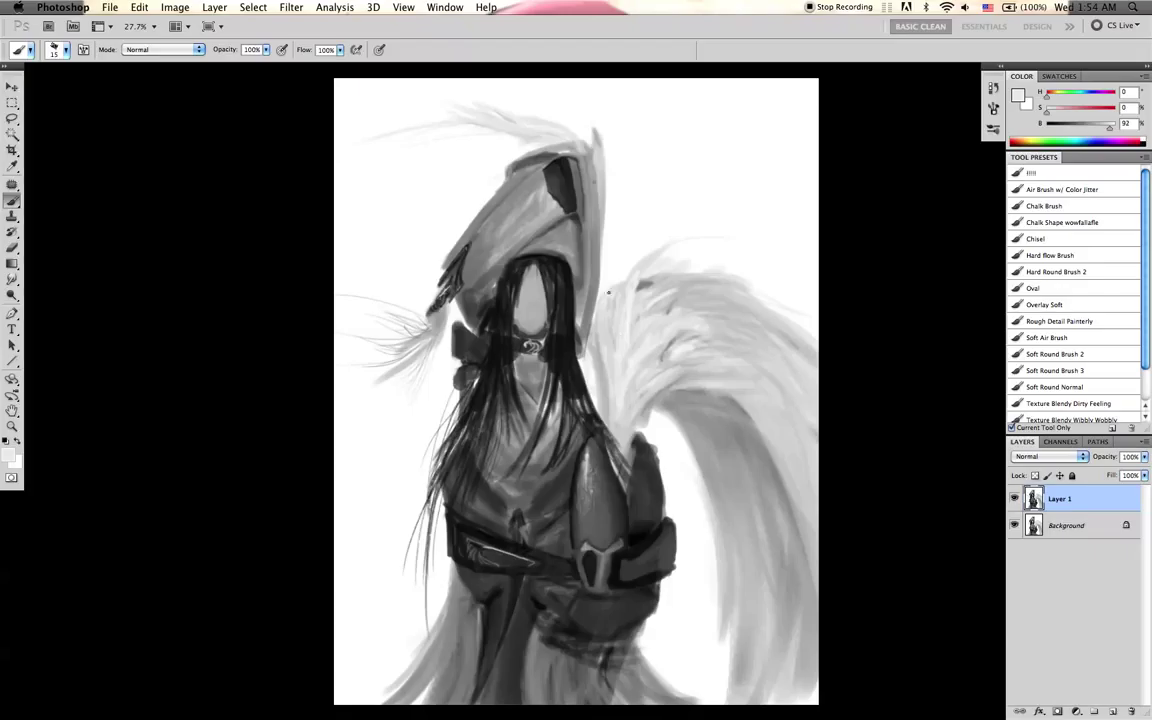
- Add a small black accent where the plume meets the hat's peak, and blend it with smudging and sampled dark grey
key("bracketright")
key("d")
key("bracketright")
left_click_drag(584, 157, 586, 156)
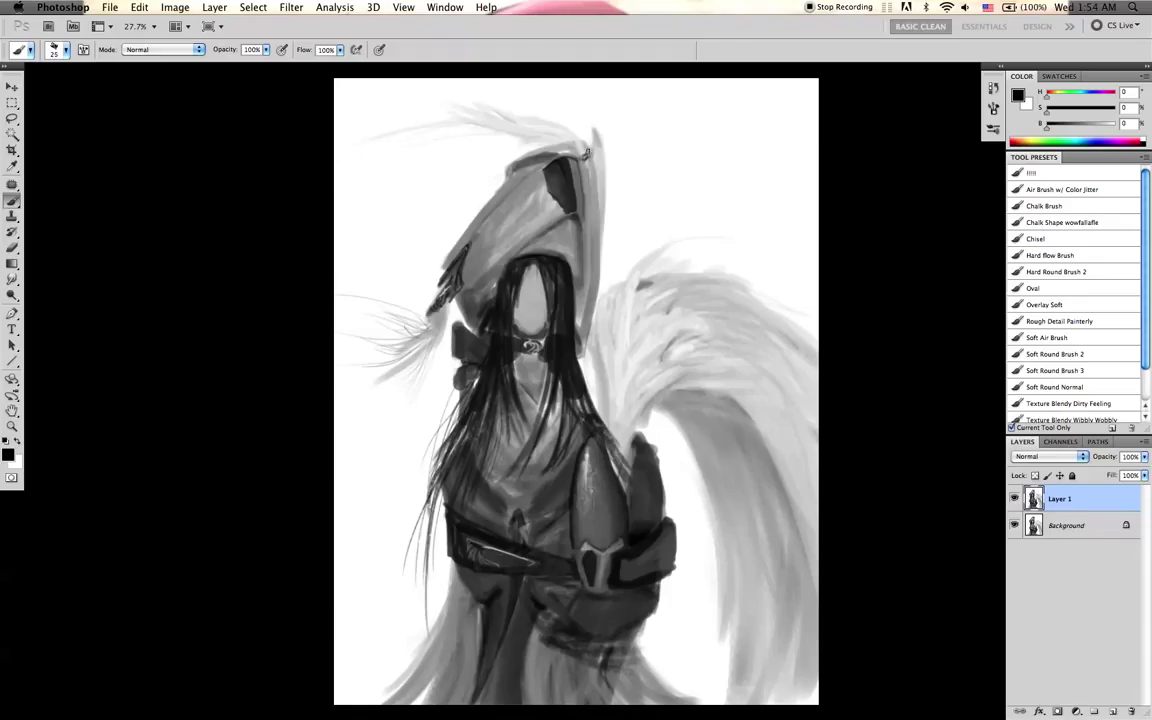
key("r")
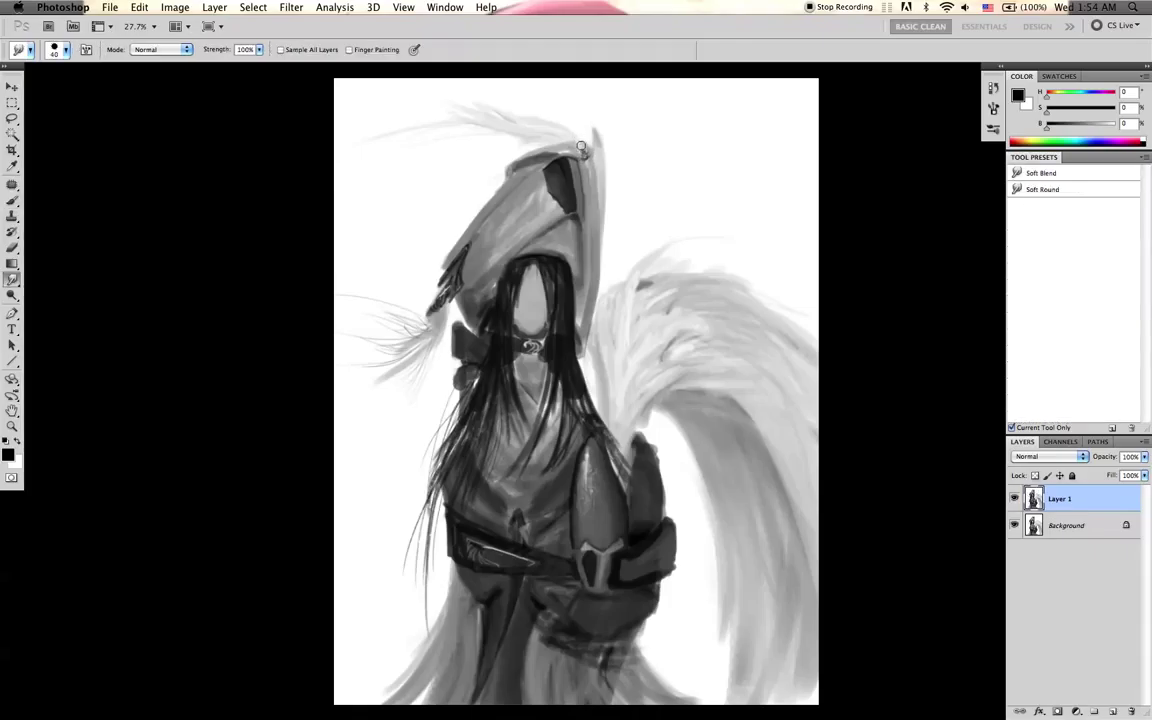
key("b")
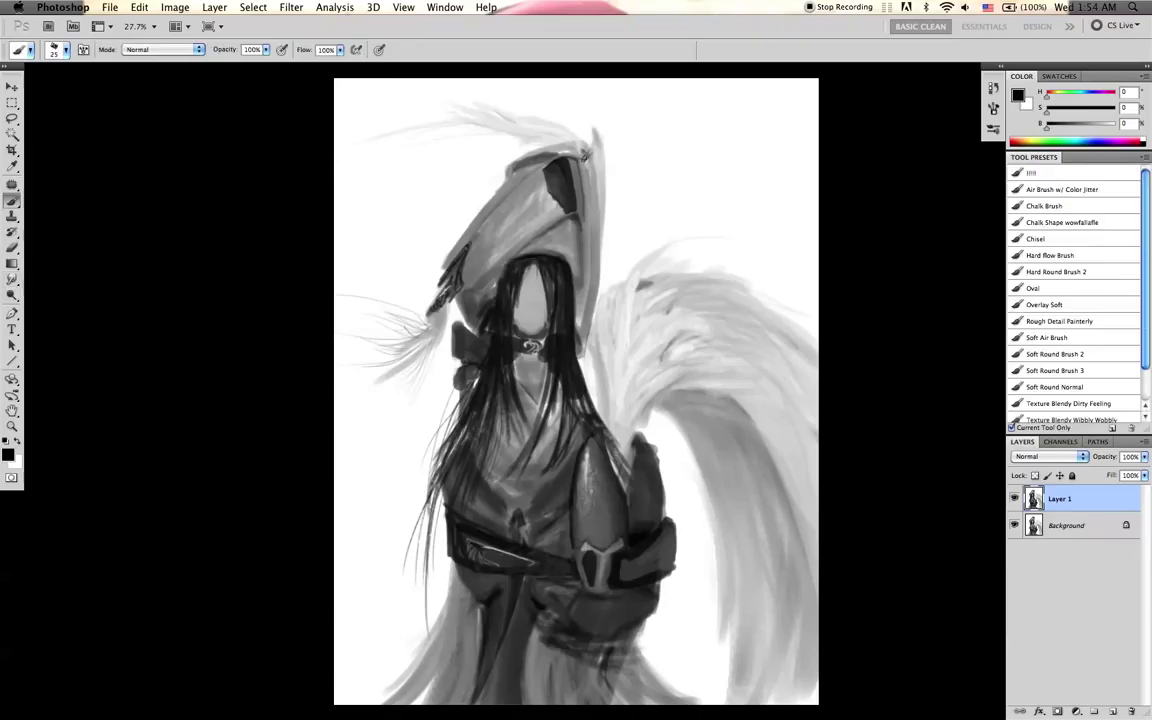
left_click(587, 150, "alt")
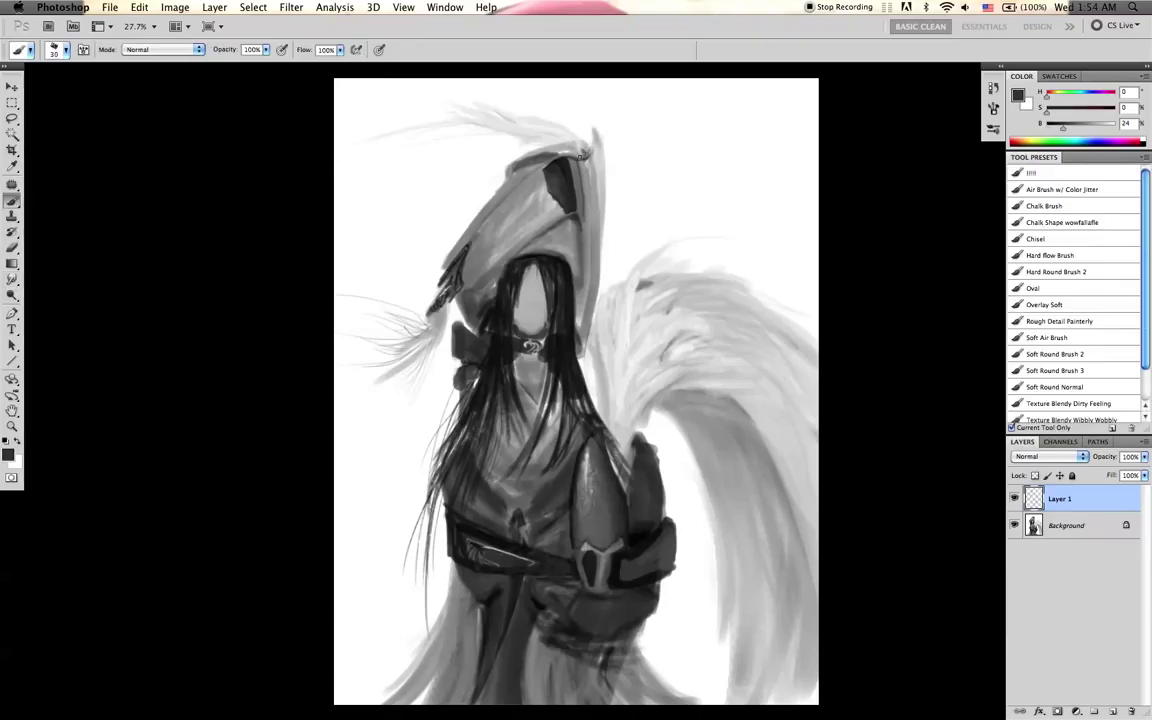
key("bracketright")
- Paint black eyebrows and faint eye shading on the blank face with a small round brush and sampled greys
key("z")
left_click_drag(512, 308, 548, 312)
key("b")
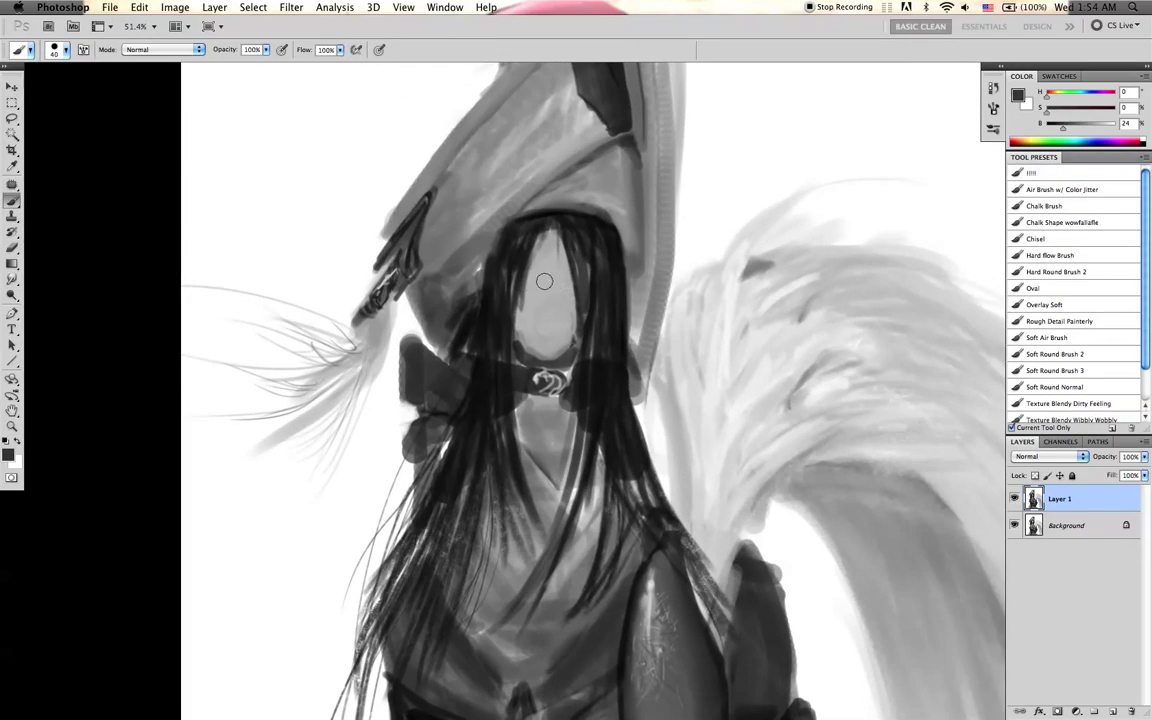
key("bracketleft")
key("bracketleft")
key("bracketleft")
key("bracketright")
left_click(541, 276, "alt")
key("d")
left_click(547, 279, "alt")
left_click(533, 272, "alt")
left_click(530, 279, "alt")
key("d")
key("bracketleft")
key("bracketleft")
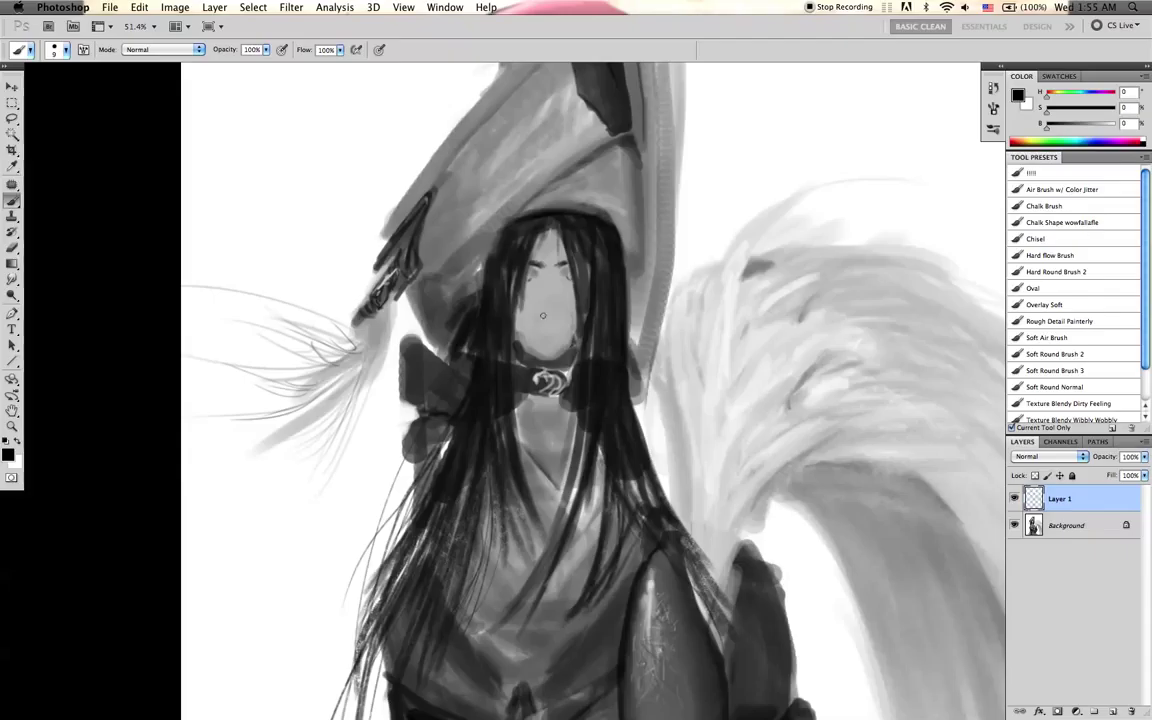
- Paint the lips as a dark grey shape on the lower face with a sampled 21% brightness grey
left_click(541, 267, "alt")
key("bracketright")
key("bracketright")
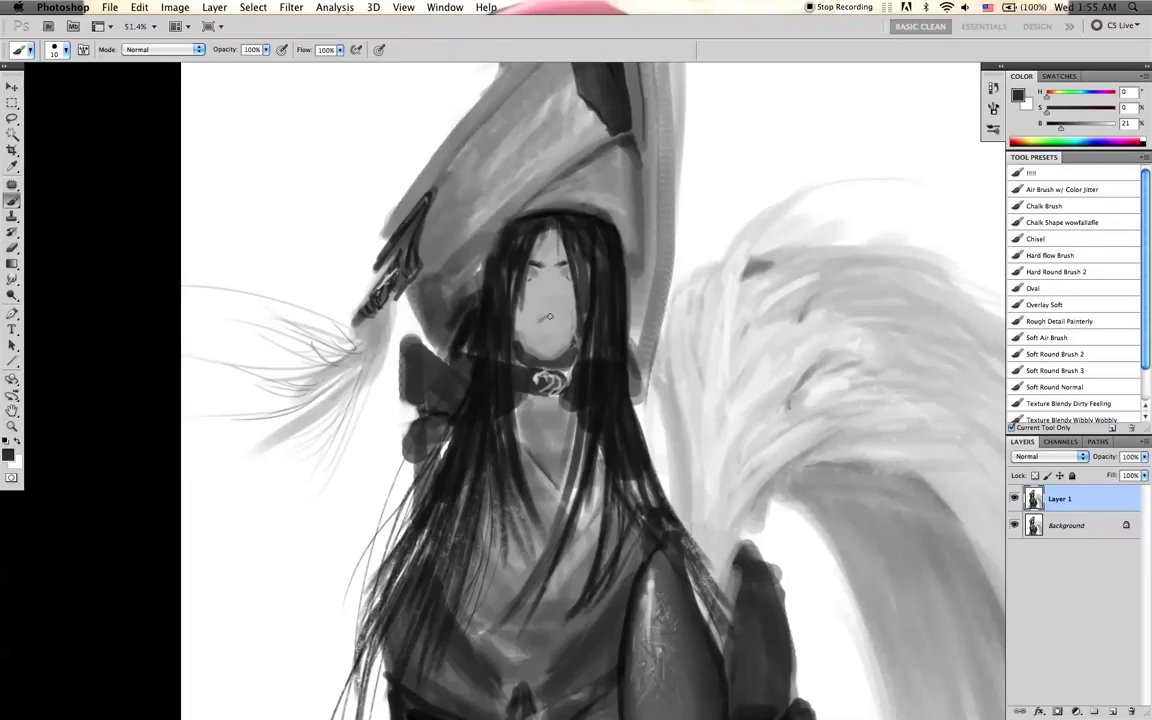
left_click_drag(548, 325, 536, 324)
key("z")
mouse_move(608, 317)
left_mouse_down()
mouse_move(548, 334)
mouse_move(530, 296)
mouse_move(585, 324)
left_mouse_up()
key("b")
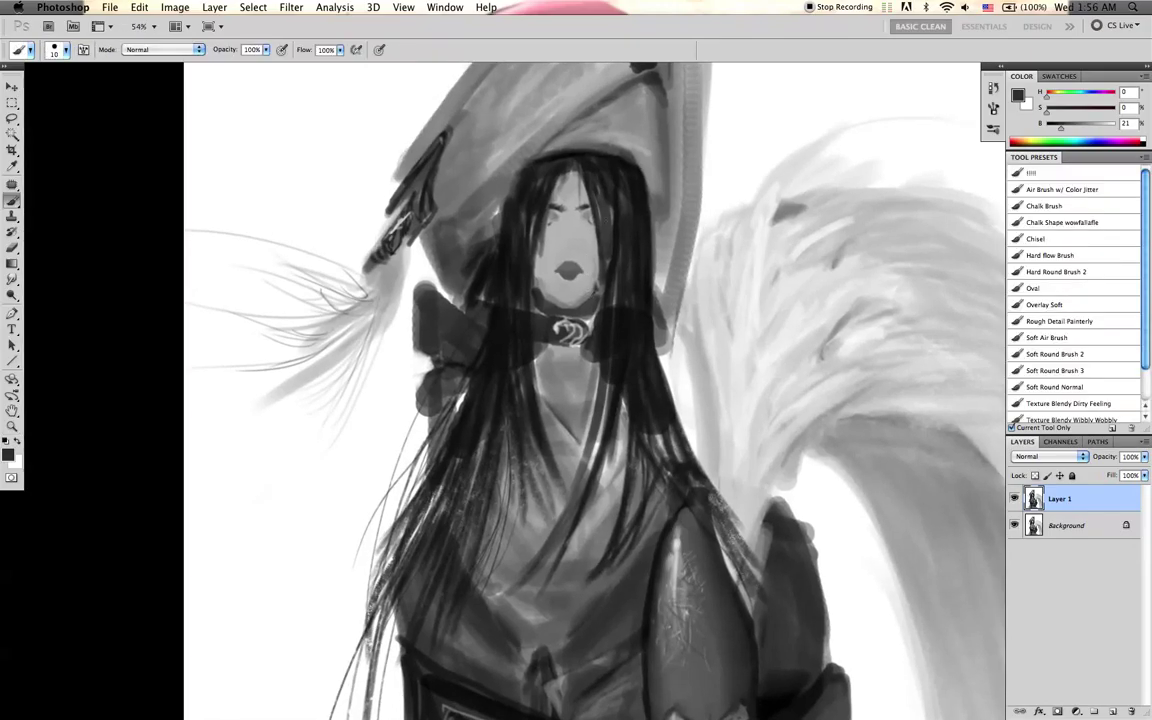
- Draw the dark parting between the lips in black at brush size 7
key("d")
key("bracketleft")
key("bracketleft")
key("bracketleft")
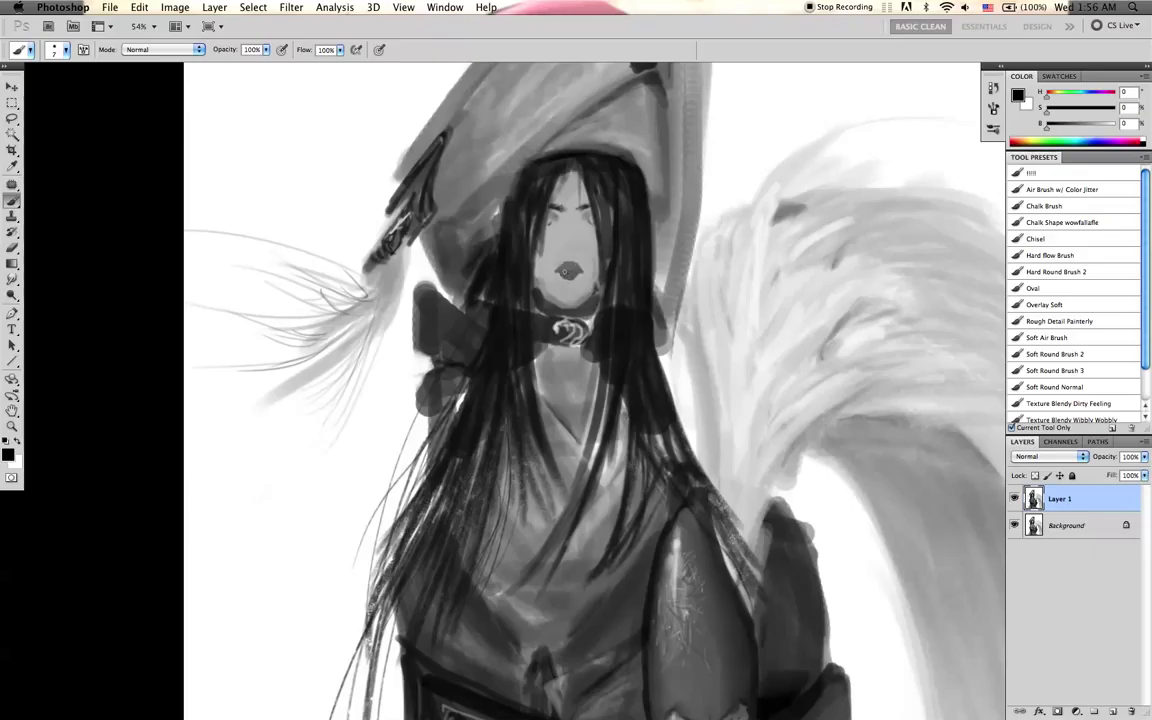
left_click_drag(570, 271, 566, 278)
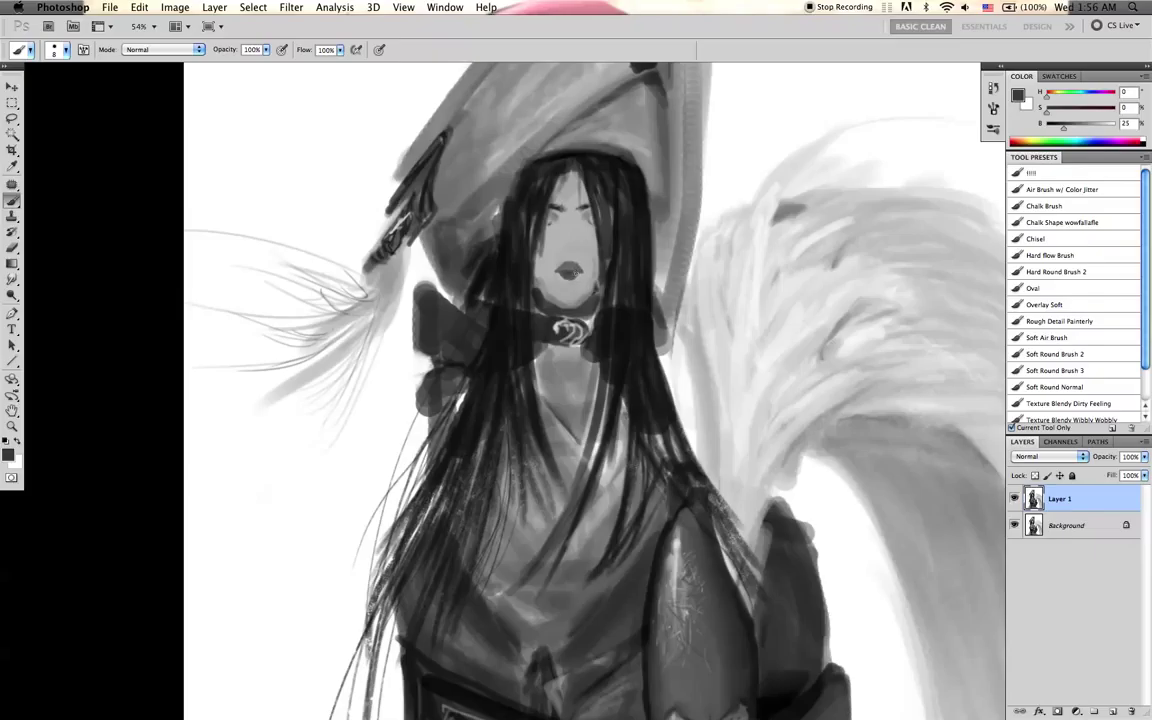
- Blend the upper and lower lips around the parting with greys sampled from the mouth
left_click(567, 271, "alt")
key("bracketright")
left_click_drag(564, 272, 571, 272)
left_click(572, 271, "alt")
left_click(564, 272, "alt")
left_click(569, 277, "alt")
left_click(521, 242, "alt")
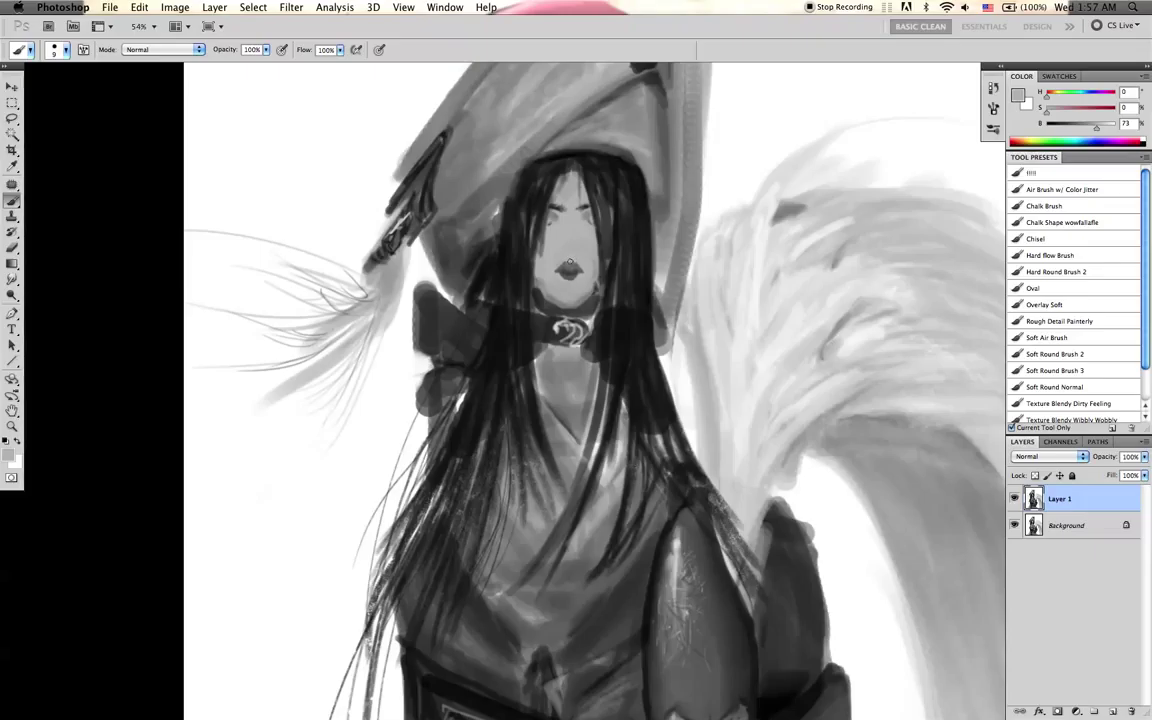
- Refine the upper lip's contour and the mouth line with a finer brush in black and sampled dark grey
left_click(570, 267, "alt")
key("bracketleft")
key("bracketleft")
key("d")
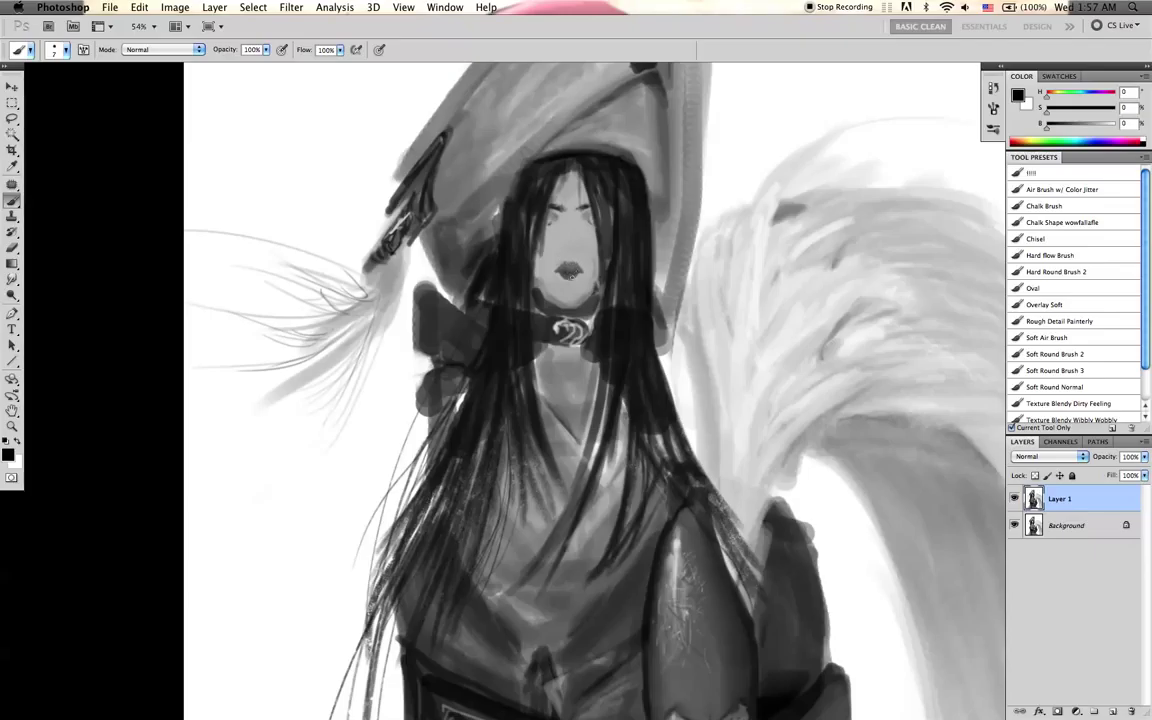
key("x")
left_click(571, 273, "alt")
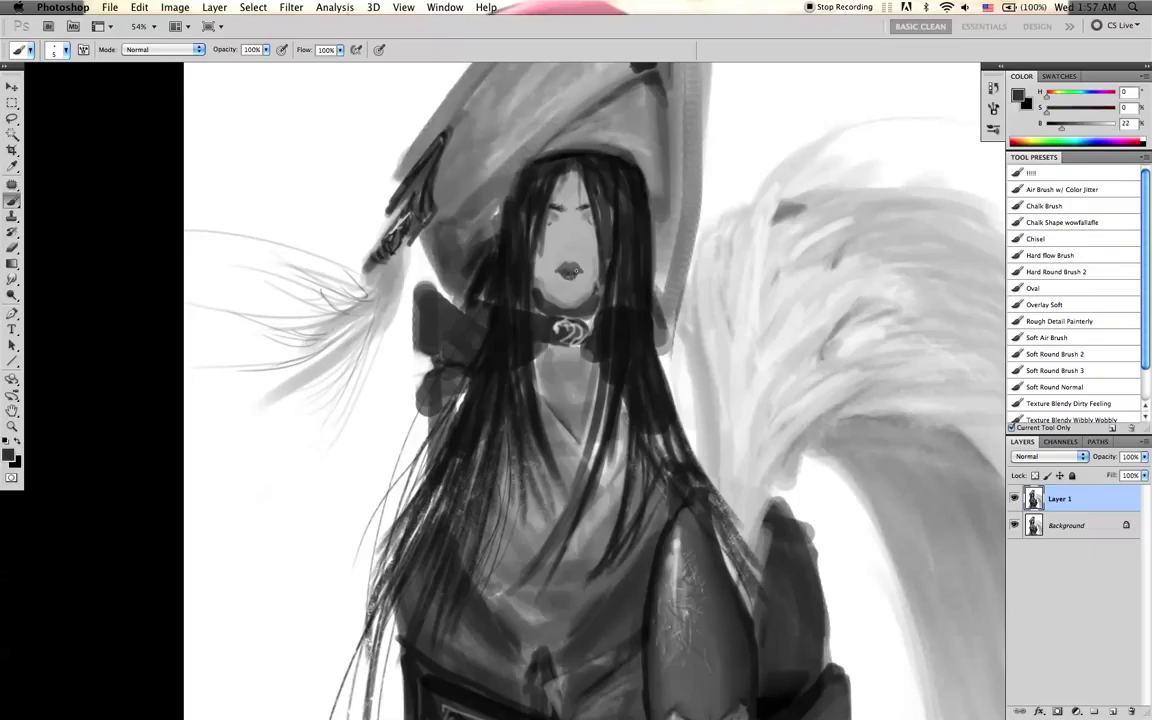
- Define the lower lip and mouth corners with black and a sampled 31% brightness grey
left_click(568, 271, "alt")
key("bracketright")
key("bracketright")
key("d")
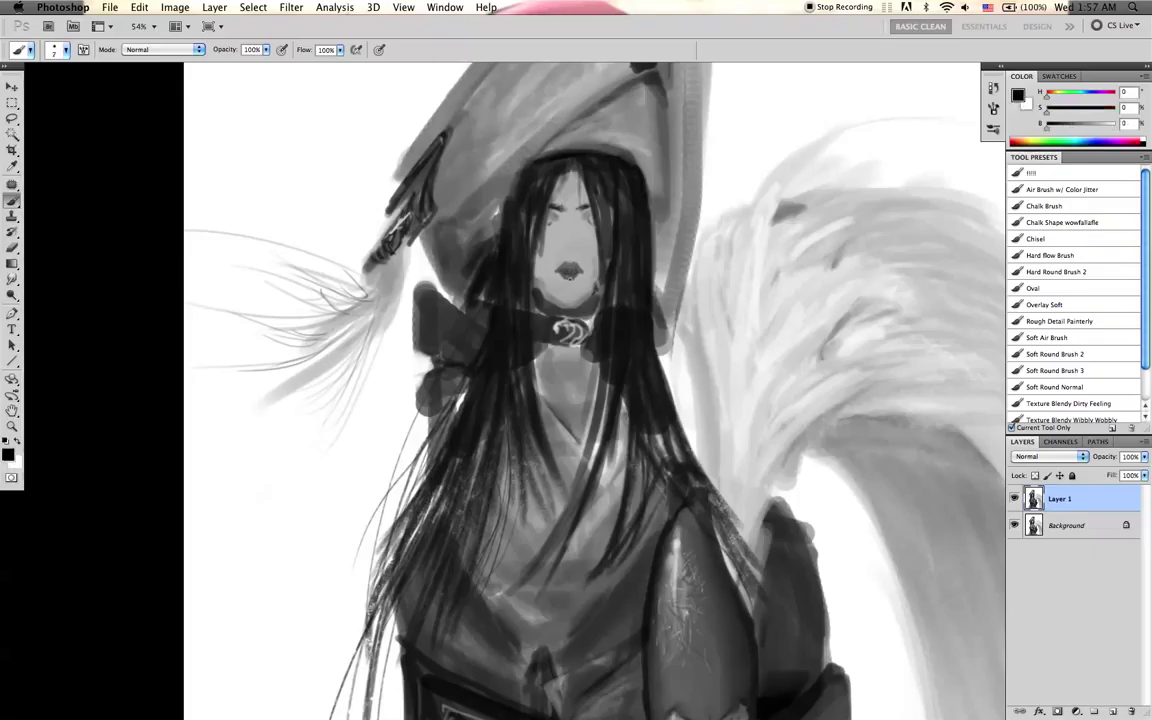
key("bracketright")
key("bracketright")
key("bracketright")
left_click(577, 275, "alt")
key("bracketleft")
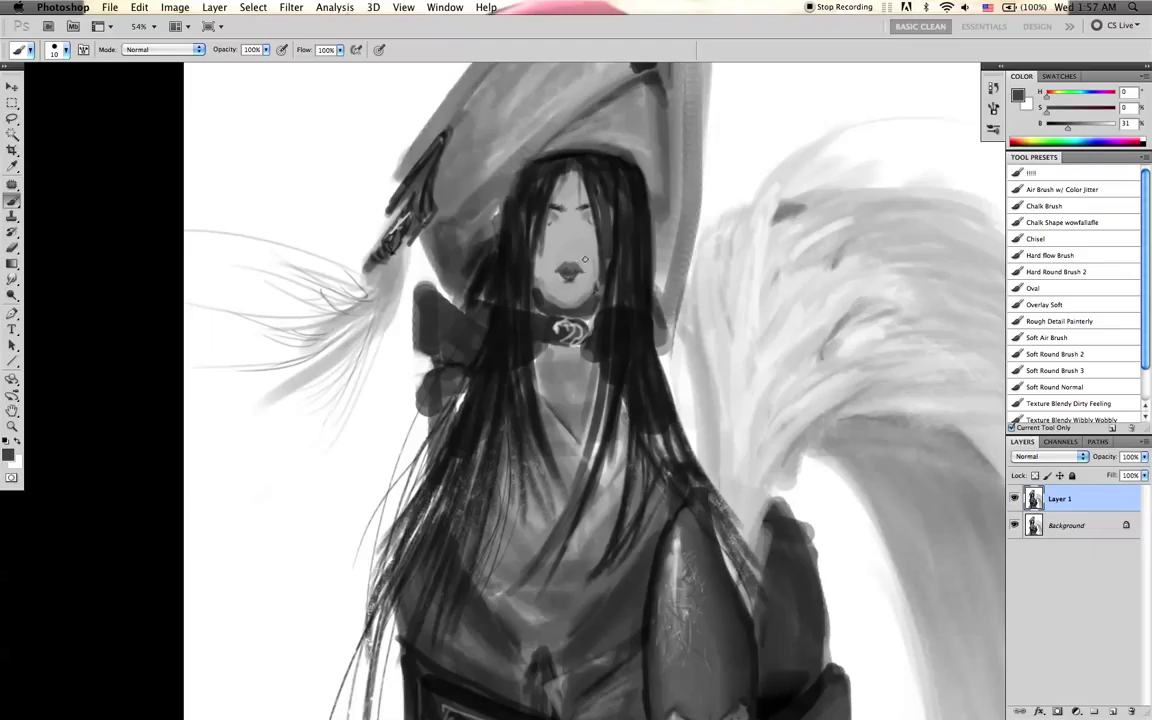
- Draw the nostrils in black with a size 8 brush
key("d")
key("bracketleft")
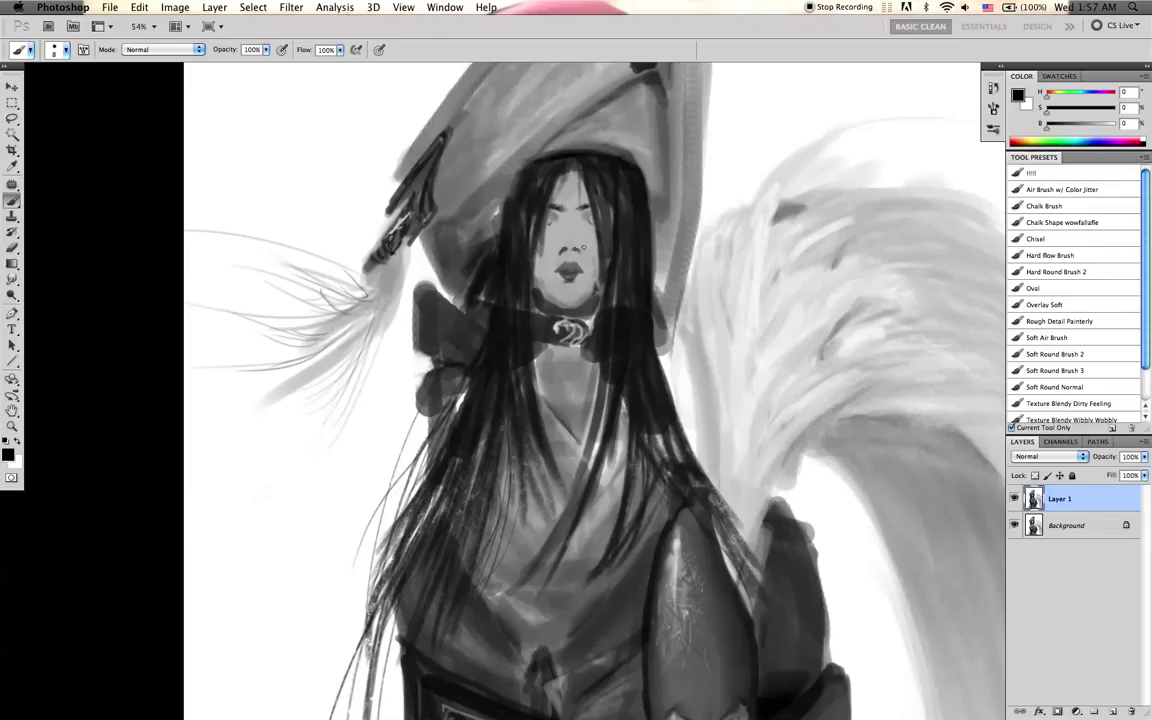
key("bracketleft")
- Highlight the tip of the nose in white and soften it with greys sampled from the nose
key("x")
key("bracketright")
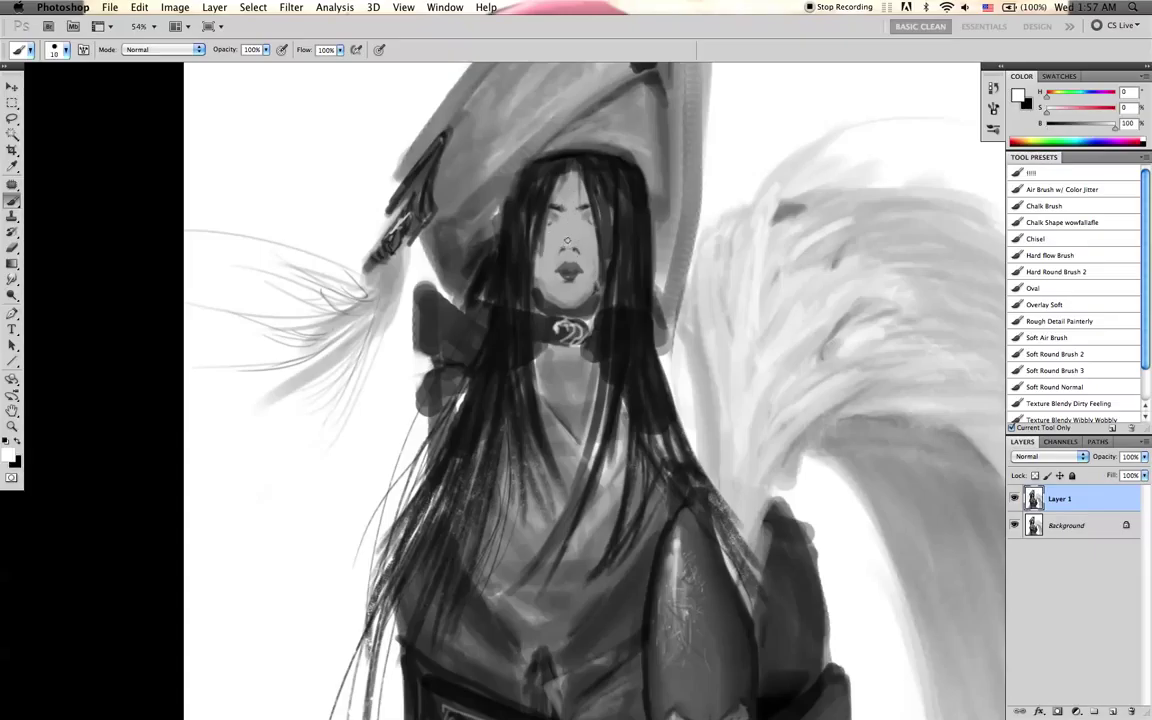
key("bracketleft")
left_click(567, 240, "alt")
key("bracketright")
key("bracketright")
key("bracketleft")
key("bracketleft")
left_click(561, 239, "alt")
left_click(566, 234, "alt")
left_click(567, 236, "alt")
left_click_drag(573, 244, 569, 252)
- Shade around the nostrils with a sampled 38% brightness grey and switch to smudging to soften the nose
left_click(562, 251, "alt")
key("bracketright")
key("bracketright")
left_click(576, 250)
key("bracketleft")
key("bracketleft")
key("bracketleft")
key("r")
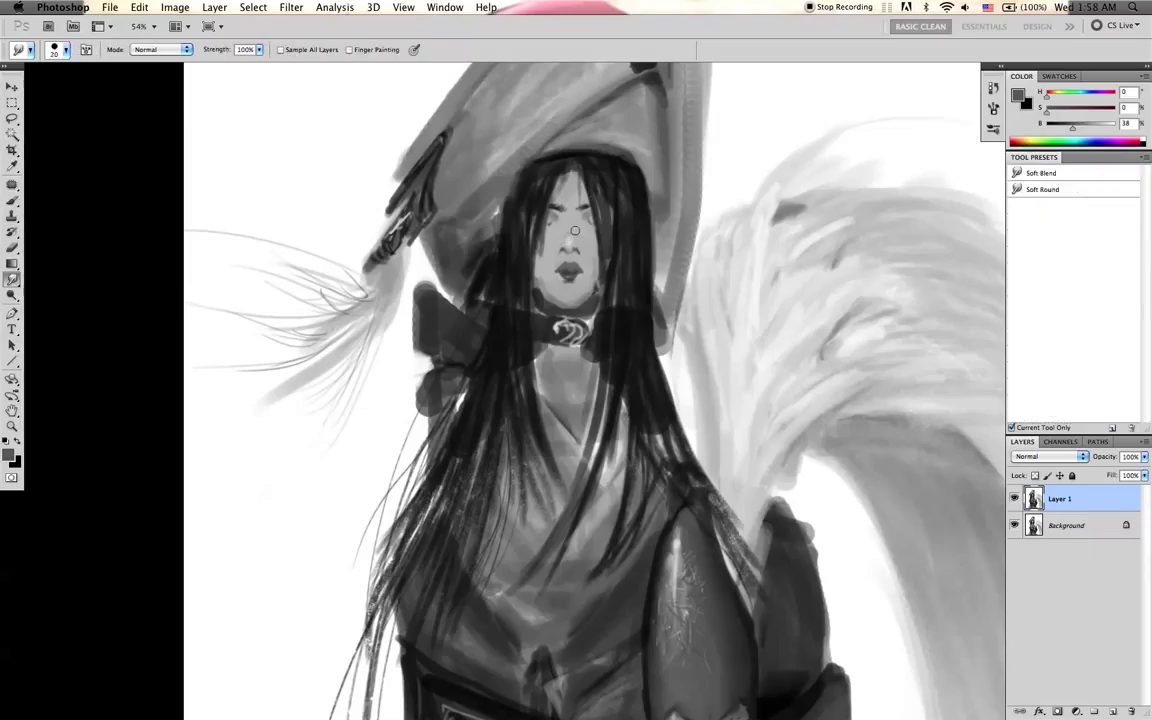
- Blend the bridge of the nose with sampled 64% and 65% brightness greys and the Smudge tool
key("b")
left_click(566, 233, "alt")
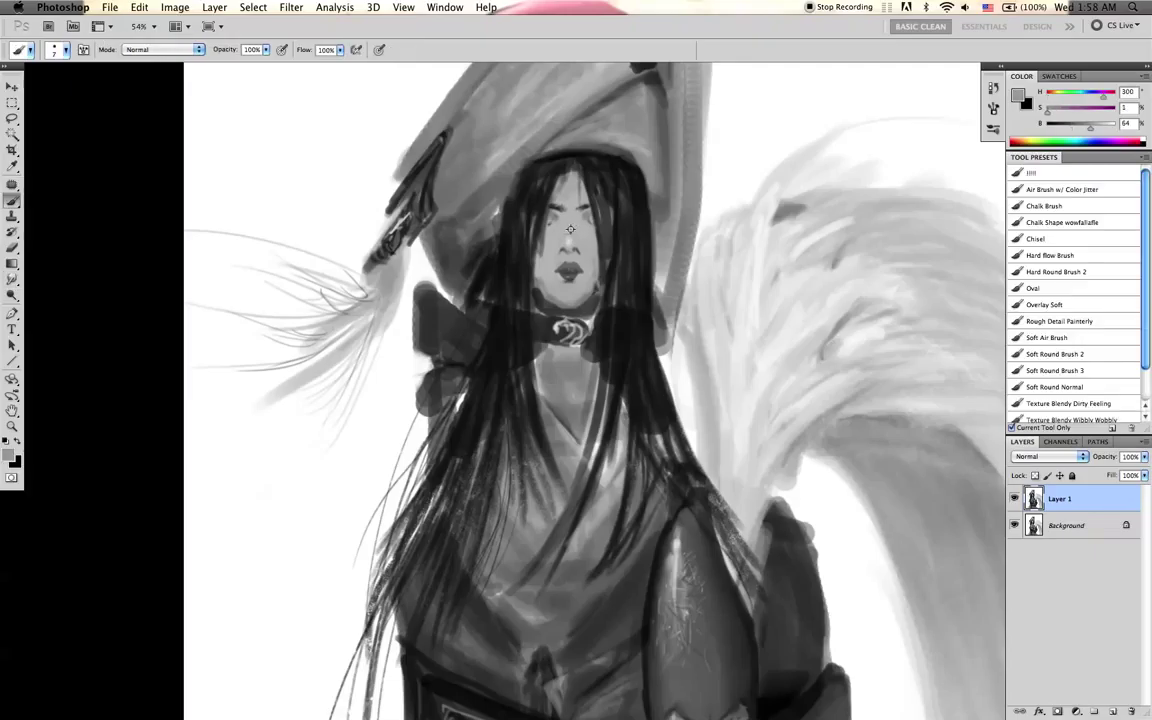
left_click(569, 226, "alt")
key("bracketright")
key("bracketright")
key("r")
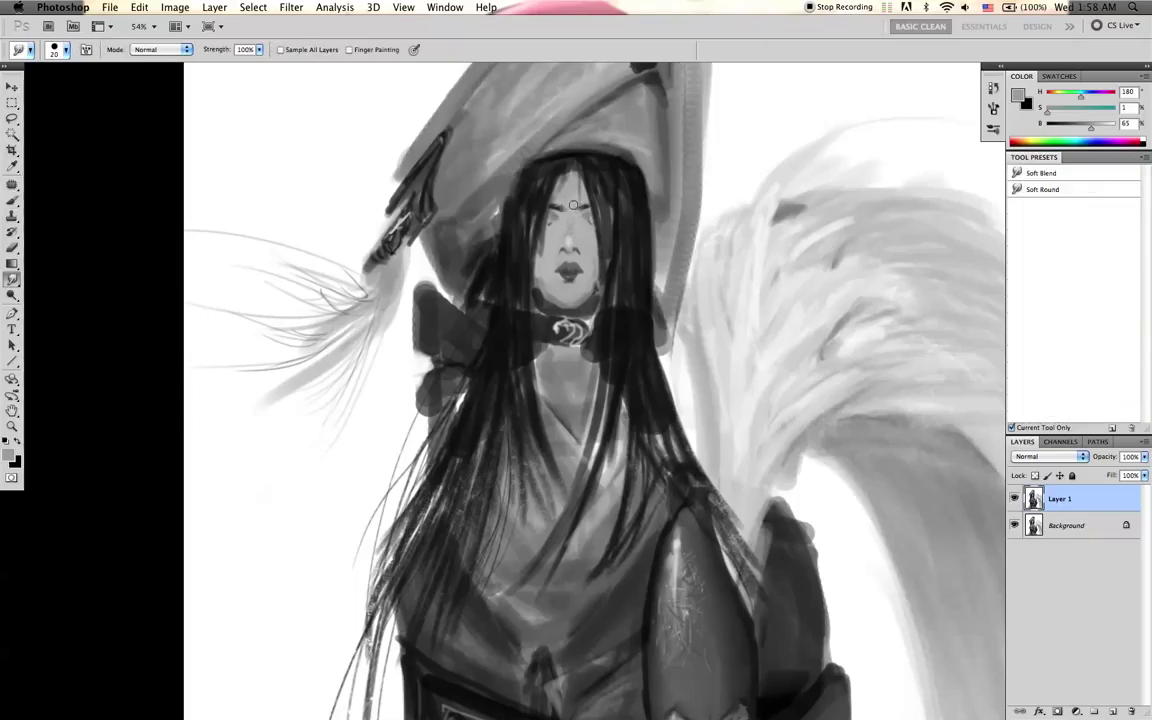
key("b")
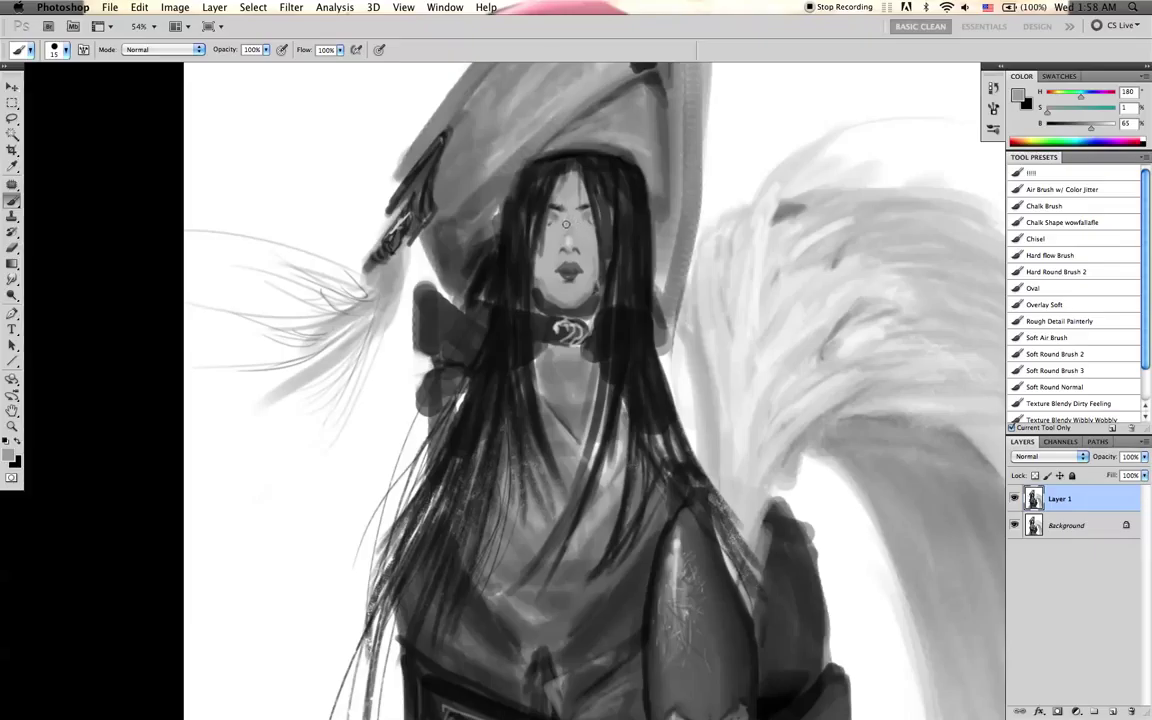
- Lighten the nose bridge and inner brow area with a sampled 69% brightness grey at brush size 25
left_click(562, 225, "alt")
left_click(566, 197, "alt")
key("]")
key("]")
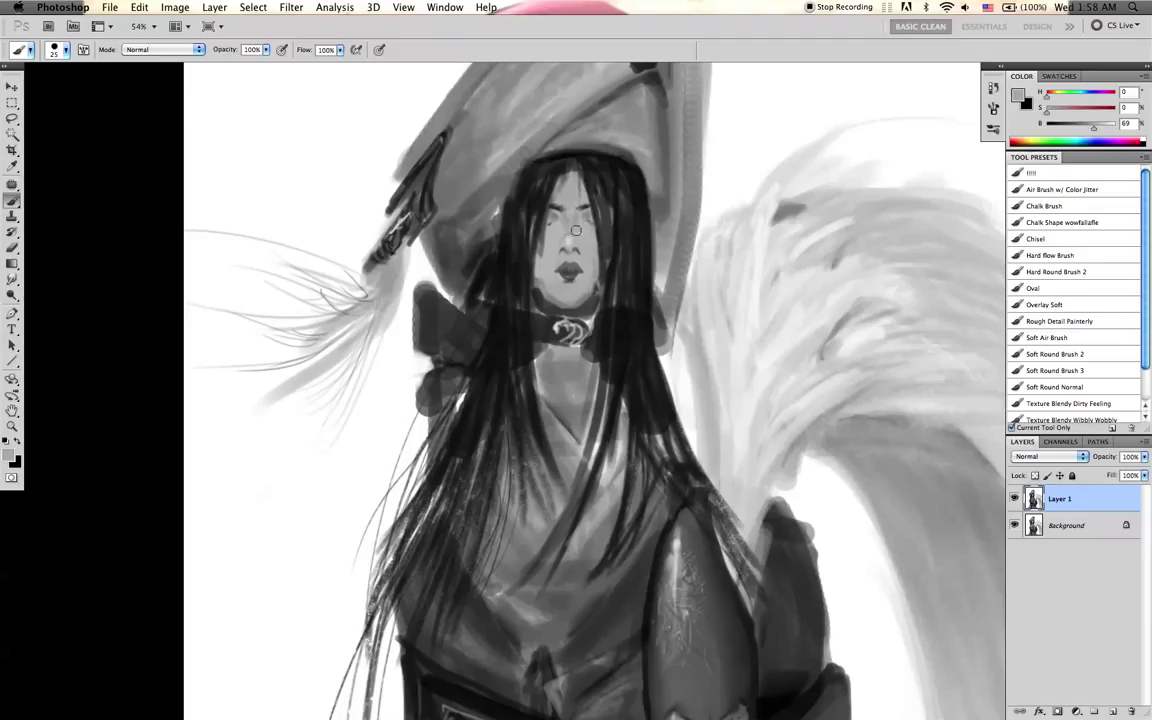
- Refine the nostrils and underside of the nose with greys sampled around them
key("bracketleft")
key("bracketleft")
left_click(561, 247, "alt")
left_click(561, 252, "alt")
left_click(570, 252, "alt")
key("bracketright")
key("bracketright")
- Shade the chin and lower cheek with sampled greys, ending on 51% brightness at brush size 30
left_click(570, 257, "alt")
key("bracketright")
key("bracketright")
key("bracketright")
left_click(546, 287, "alt")
left_click(539, 271, "alt")
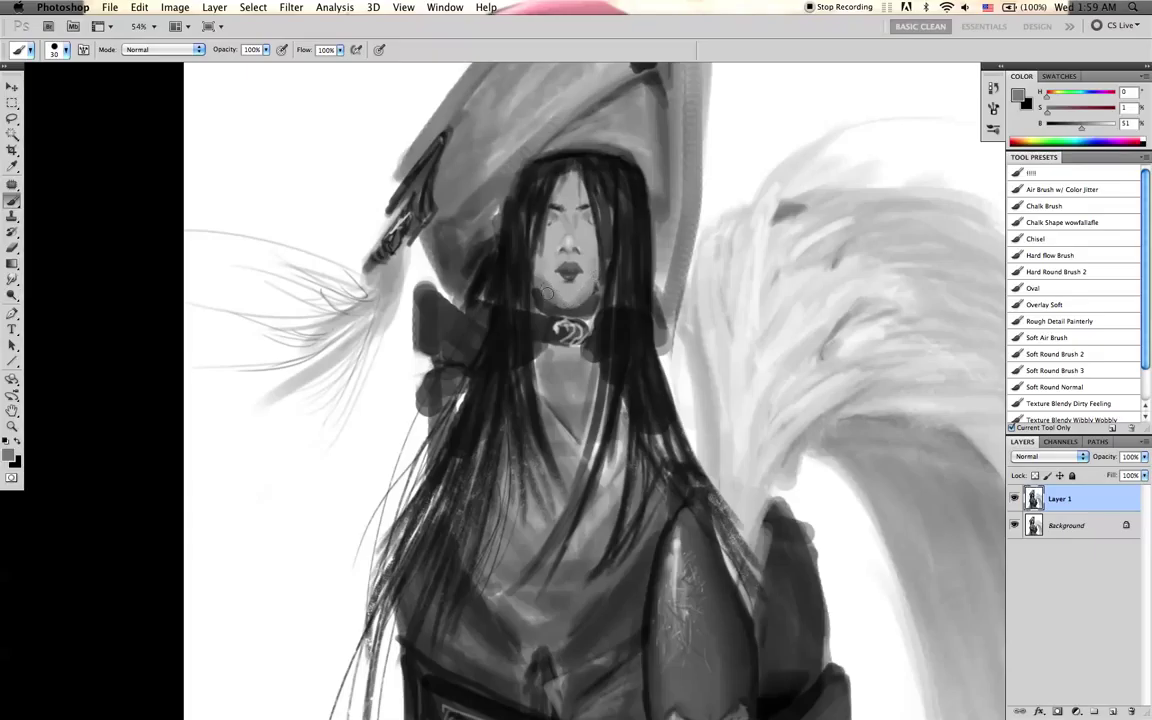
- Merge the working layer down, add a new one, and darken the jaw edges with a sampled 35% brightness grey
key("super+e")
key("super+shift+alt+n")
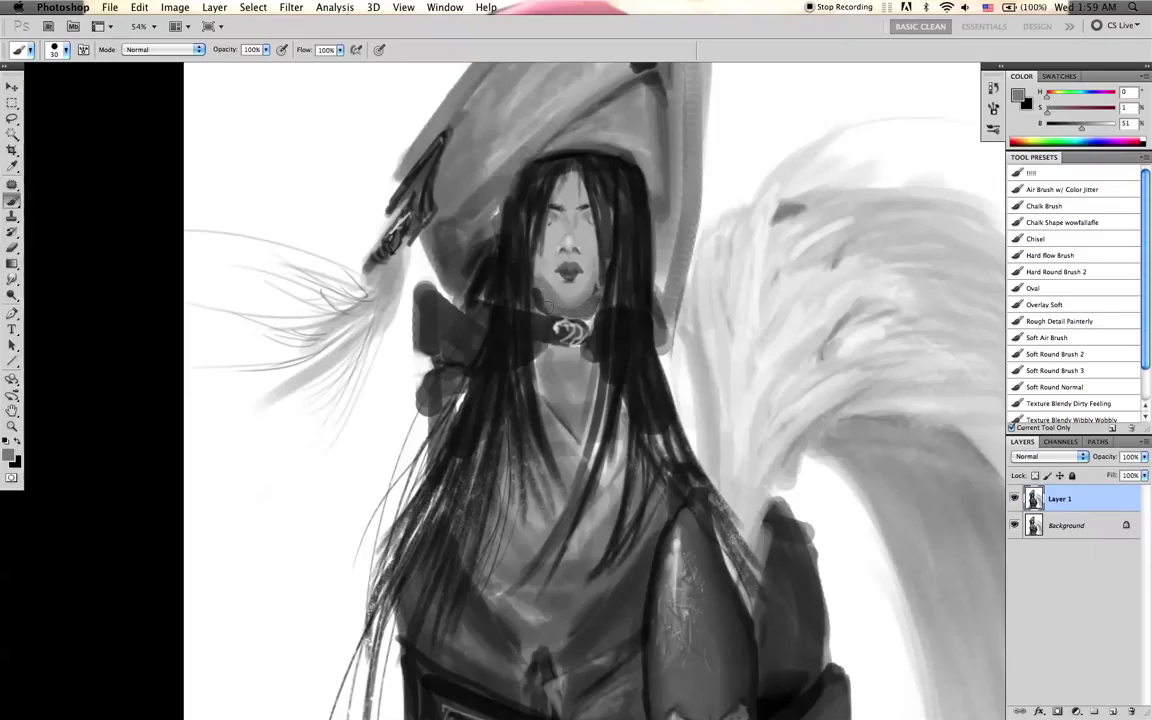
left_click_drag(597, 297, 598, 289)
left_click(598, 291, "alt")
key("[")
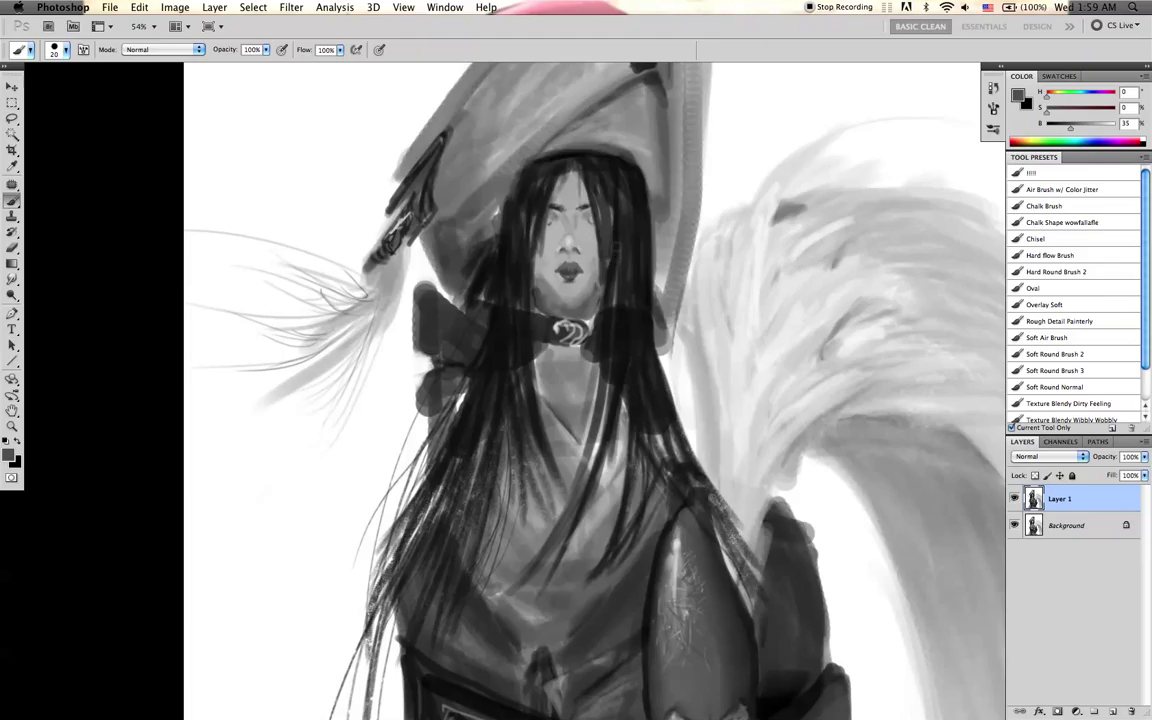
- Flip the canvas horizontally, renew the working layer, and retouch the nose and cheek with sampled greys
key("super+shift+h")
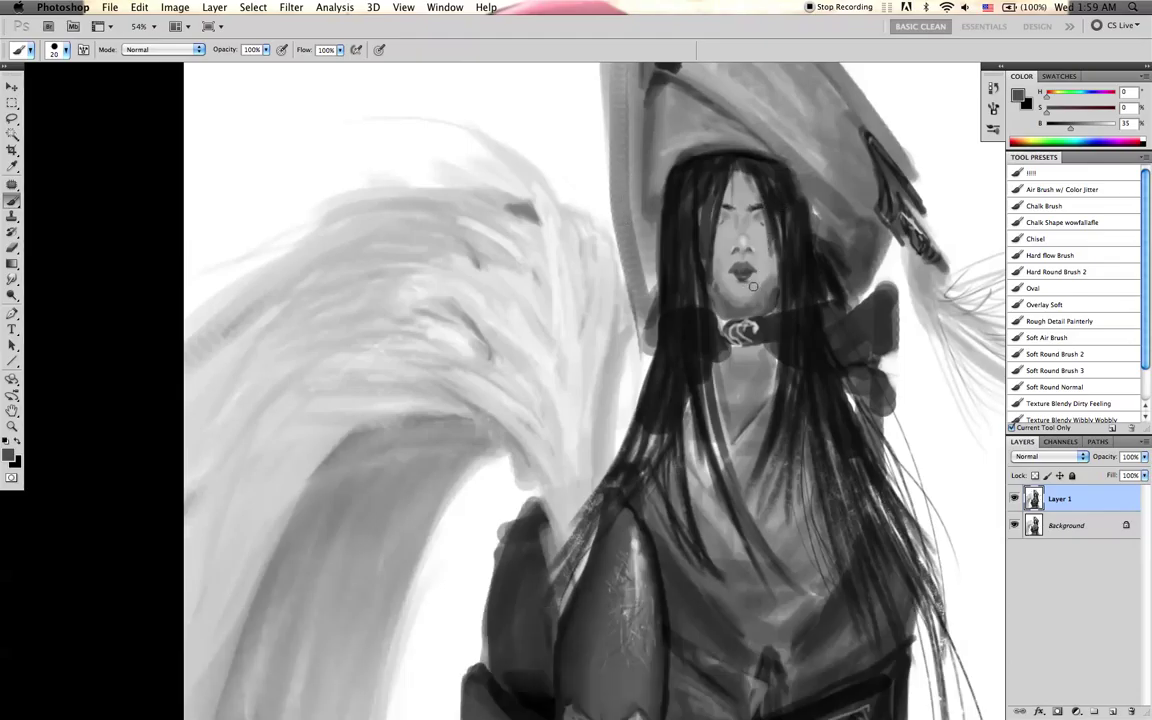
left_click(744, 251, "alt")
key("super+e")
key("super+alt+shift+n")
left_click(769, 282, "alt")
left_click(767, 272, "alt")
key("bracketright")
key("bracketright")
- Draw the eyelid lines in black with a fine size 6 brush
key("d")
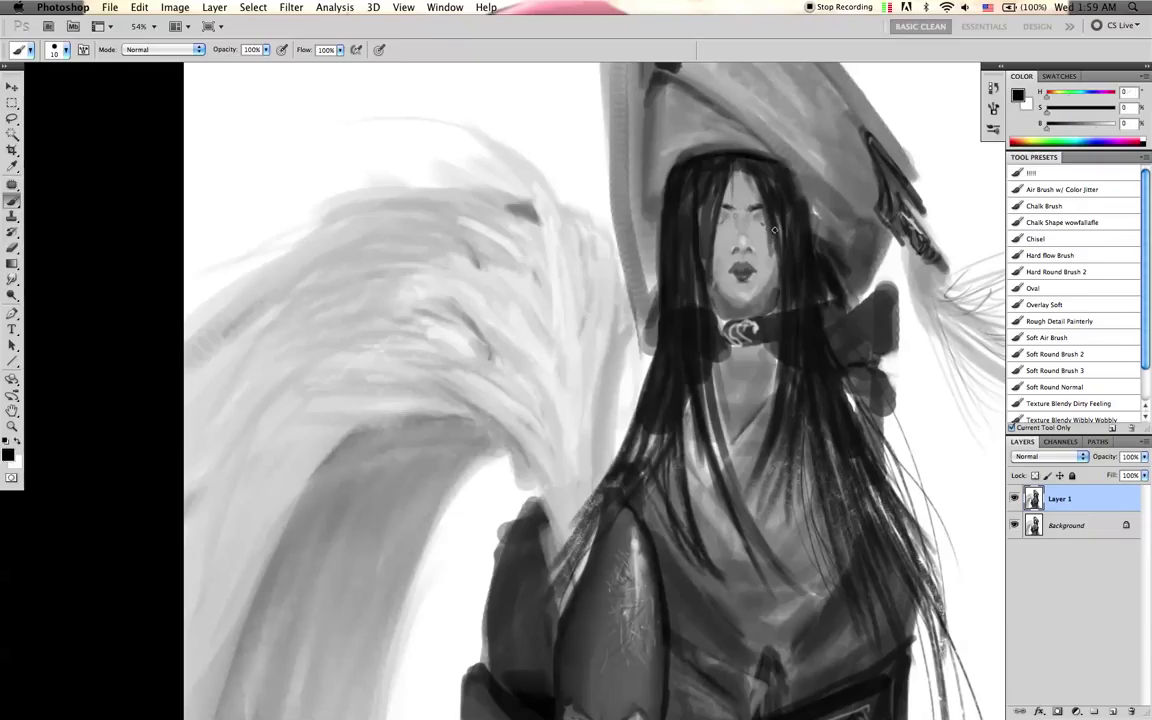
key("bracketleft")
key("bracketleft")
- Add white highlights to the eyes and tone the surrounding area with a sampled 52% brightness grey
key("x")
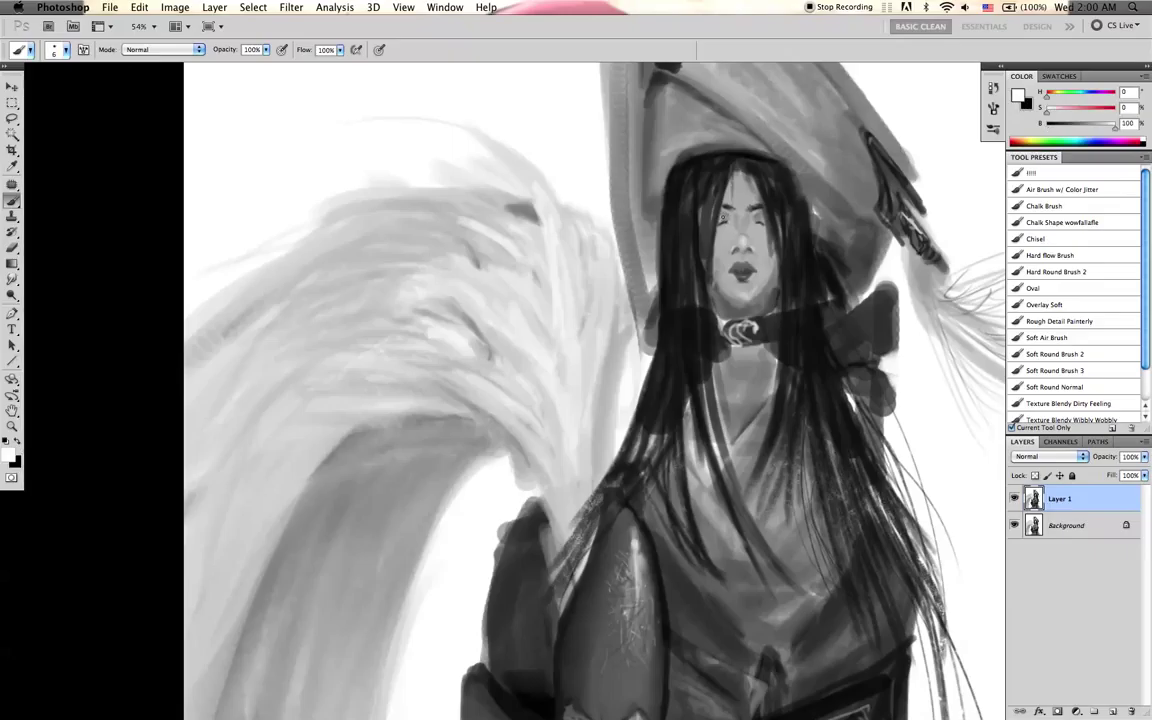
left_click(760, 215)
left_click(758, 218, "alt")
key("]")
key("]")
key("]")
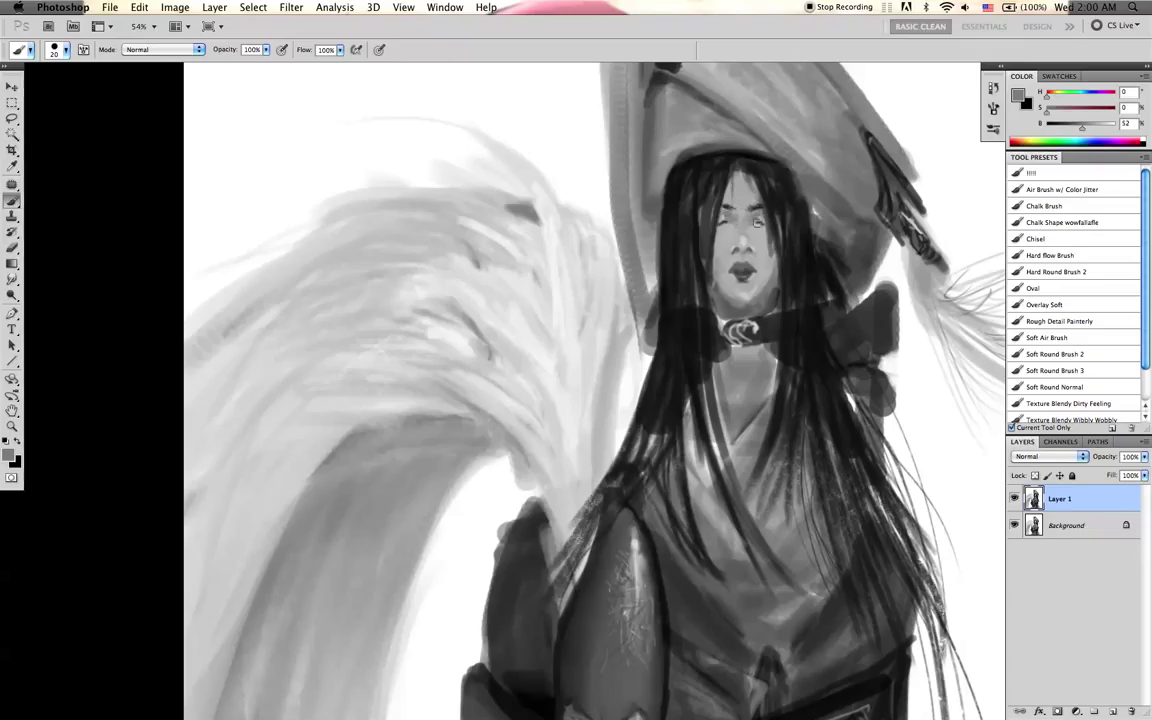
- Lighten the cheeks below the eyes with a sampled 67% brightness grey
key("bracketleft")
key("bracketleft")
left_click(725, 241, "alt")
key("bracketright")
key("bracketright")
key("bracketleft")
mouse_move(721, 246)
left_mouse_down()
mouse_move(718, 256)
mouse_move(761, 245)
left_mouse_up()
- Smudge the area under the eyes and refine it with a sampled 58% brightness grey at brush size 9
key("r")
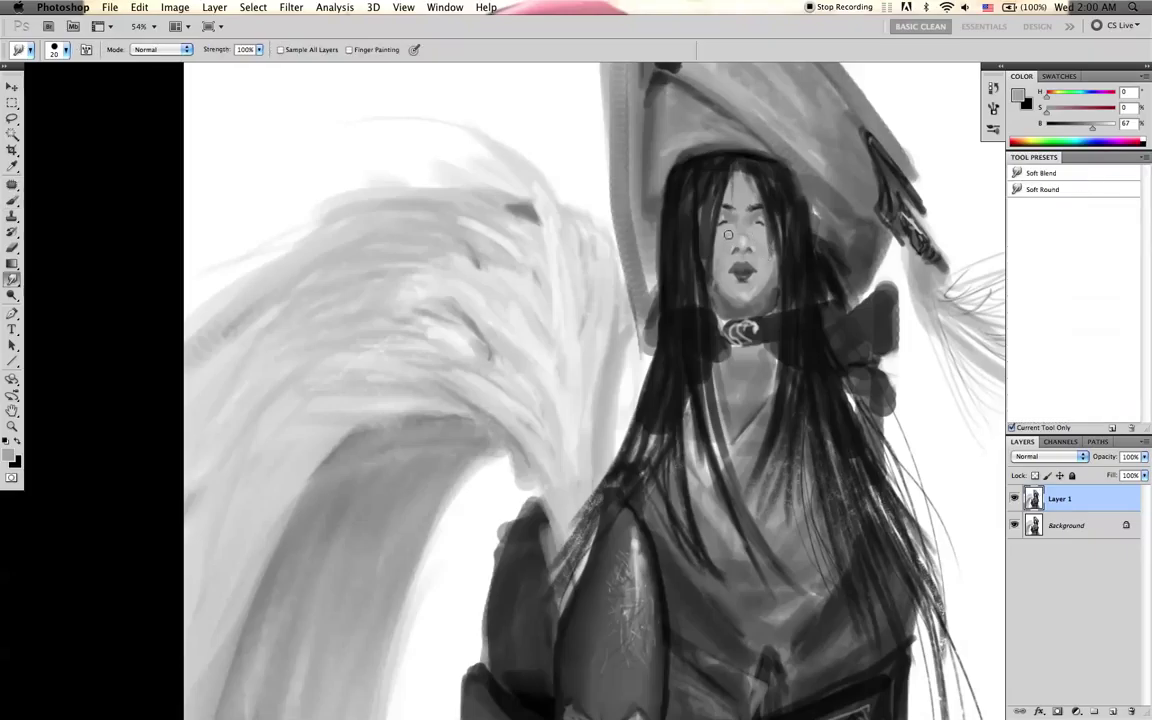
key("b")
left_click(730, 231, "alt")
key("bracketleft")
key("bracketleft")
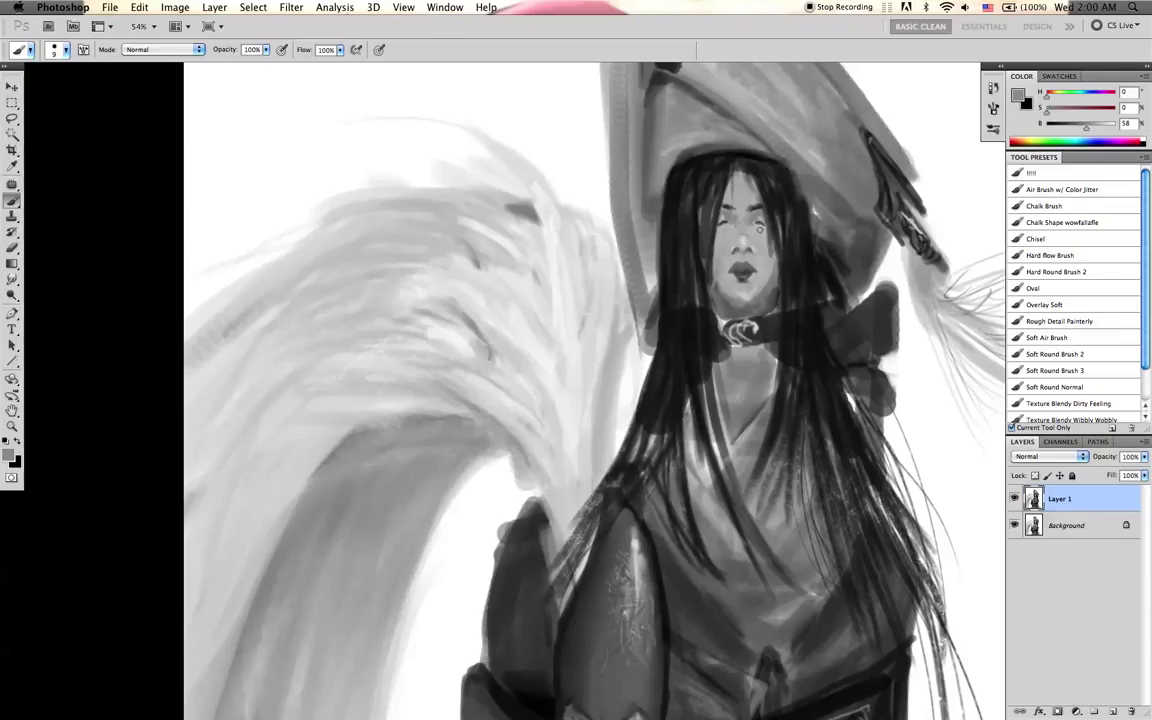
- Brighten the skin around the mouth and chin with a sampled 81% brightness grey at brush size 20
key("bracketright")
key("bracketright")
key("bracketright")
left_click(726, 287, "alt")
left_click(740, 293, "alt")
key("bracketleft")
mouse_move(720, 273)
left_mouse_down()
mouse_move(737, 292)
mouse_move(774, 275)
mouse_move(748, 294)
mouse_move(762, 280)
left_mouse_up()
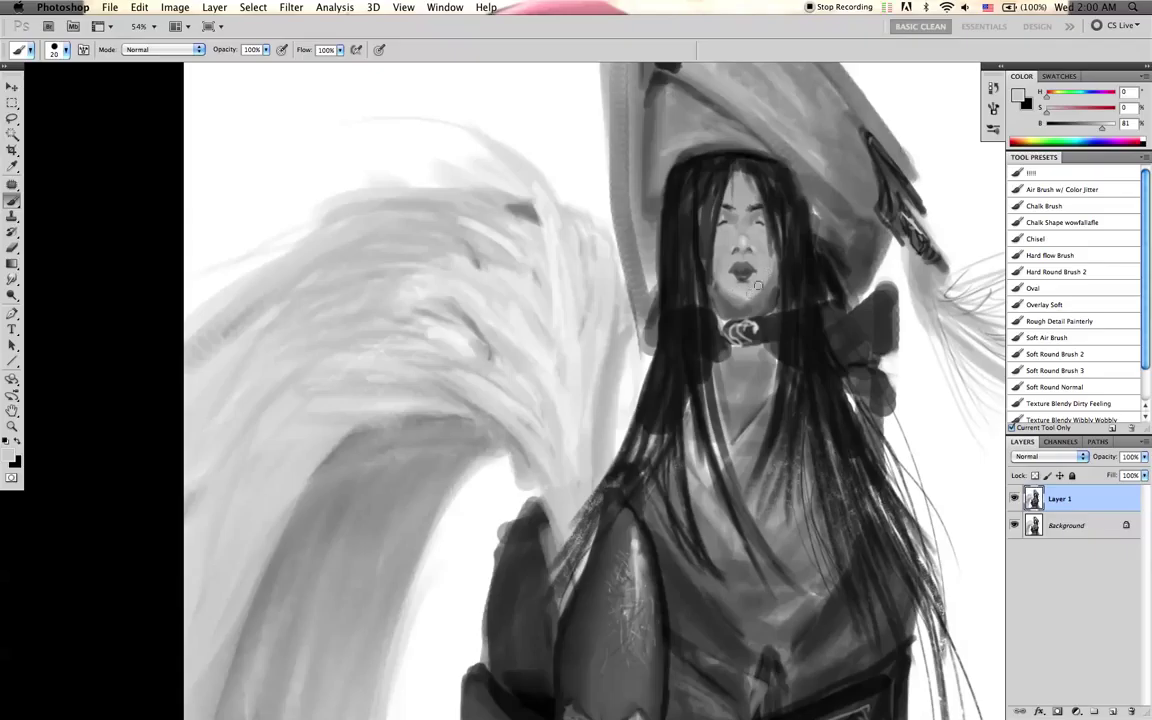
- Refine the chin with a sampled 76% brightness grey and the jaw edge with a 25% brightness grey
left_click(744, 292, "alt")
key("bracketleft")
key("bracketleft")
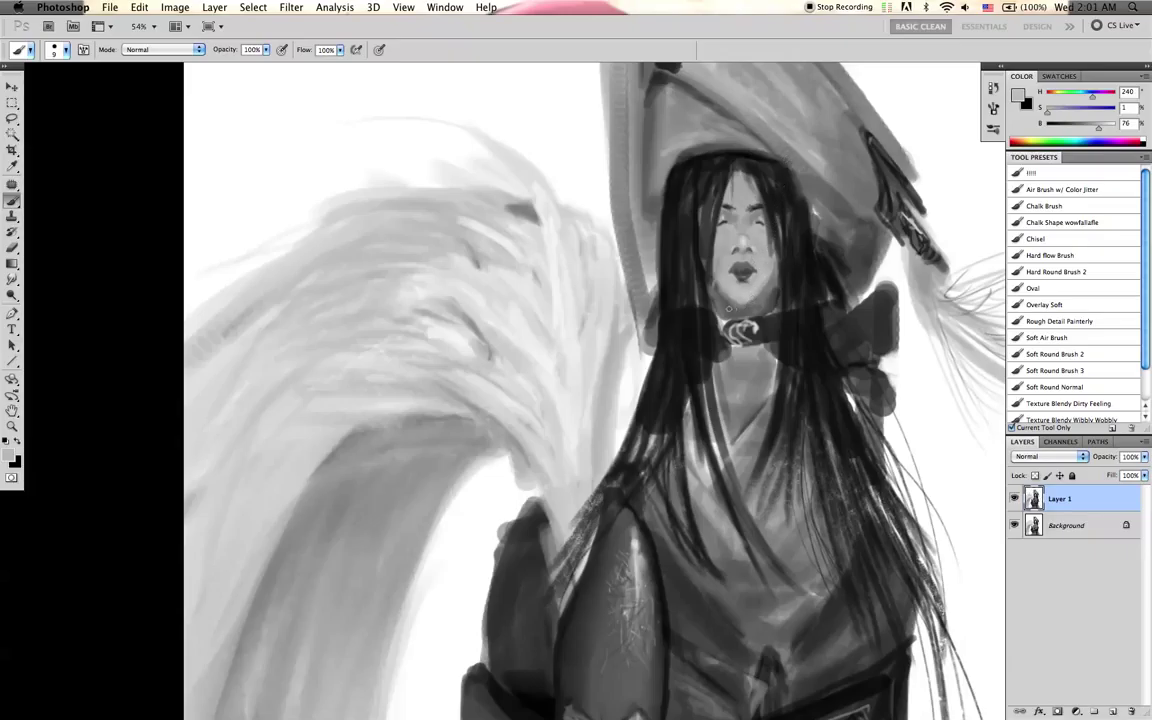
left_click(772, 288, "alt")
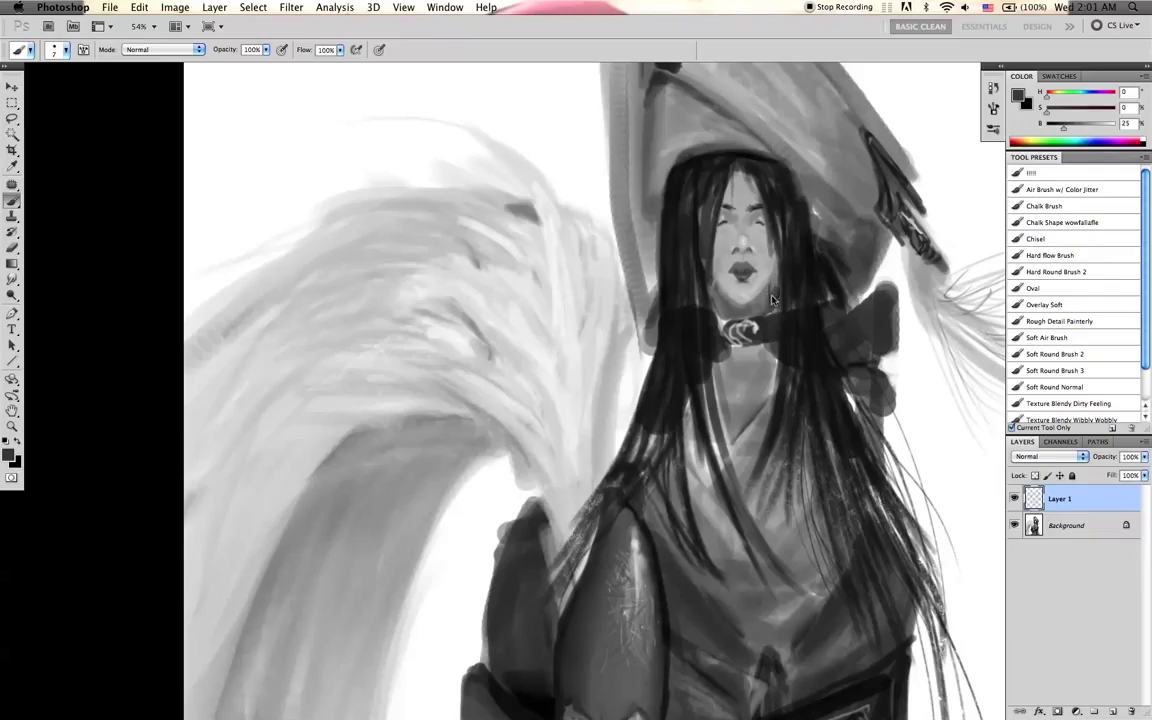
- Paint black hair along the cheeks and jaw to narrow the face, varying the brush size up to 20
key("d")
key("bracketright")
key("bracketright")
key("bracketright")
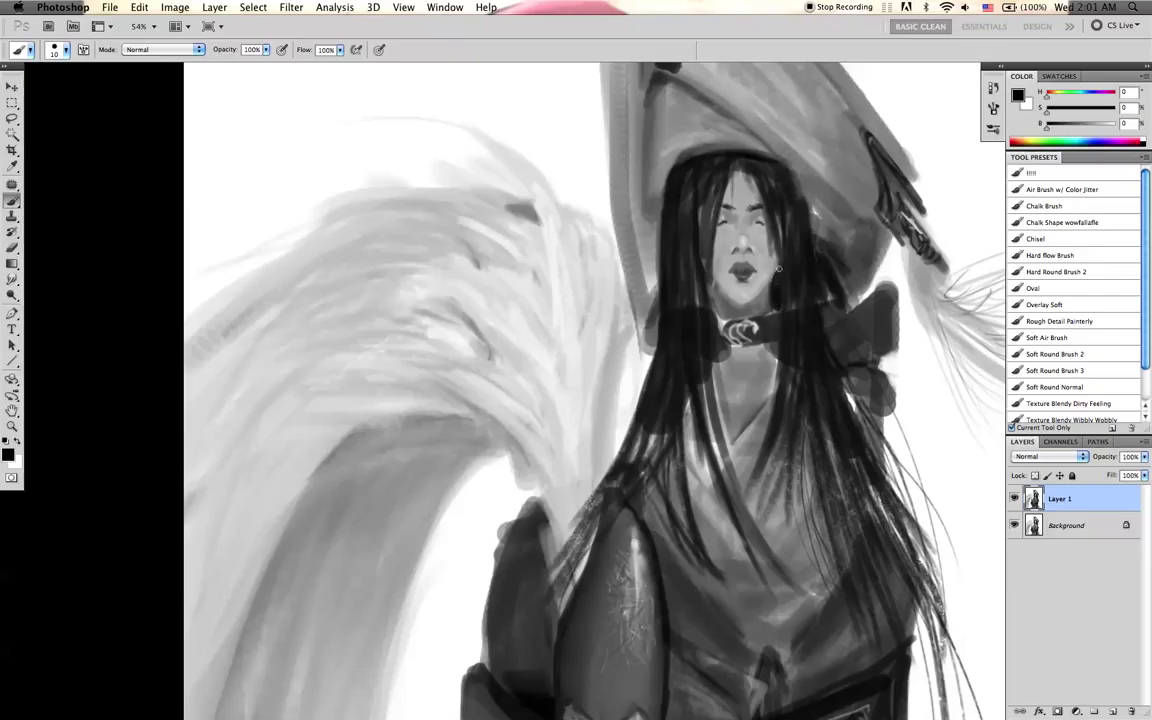
key("bracketleft")
key("bracketleft")
key("bracketleft")
key("bracketright")
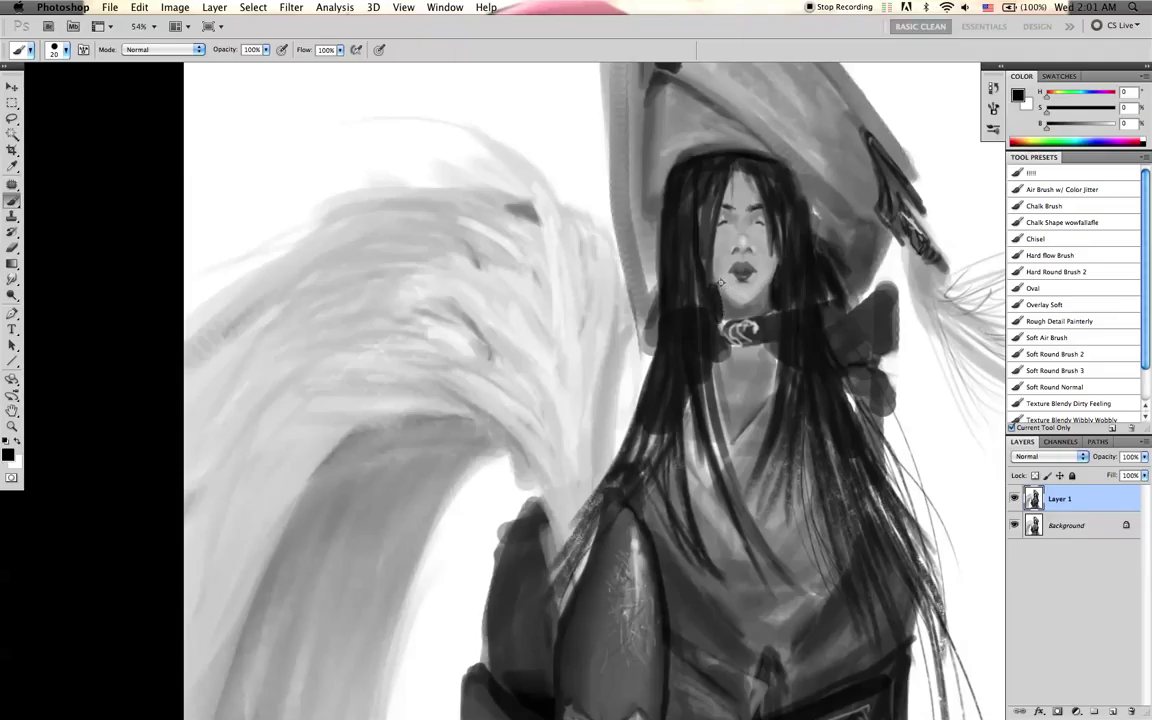
- Reshape the jaw and darken the neck under the chin with sampled greys, including 11% brightness at brush size 30
left_click(721, 283, "alt")
key("bracketleft")
key("bracketleft")
left_click(729, 306, "alt")
key("bracketright")
key("bracketright")
left_click(721, 302, "alt")
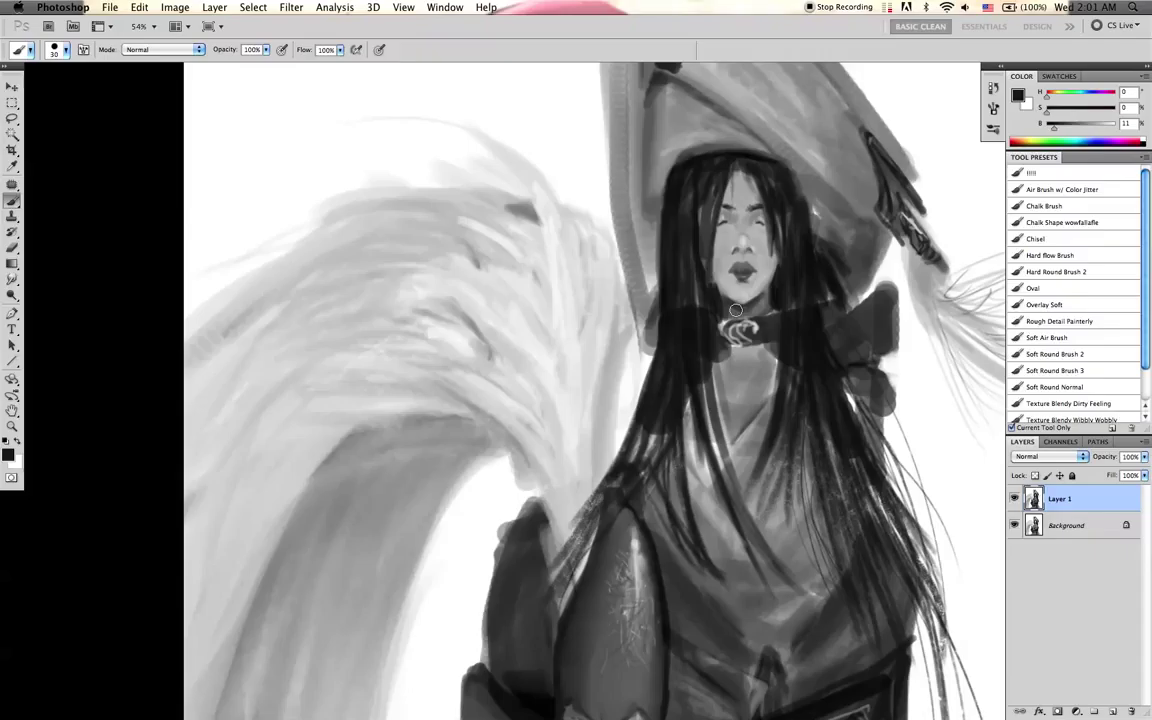
- Smudge the jaw and chin edges with the Soft Blend preset at 40% strength
key("r")
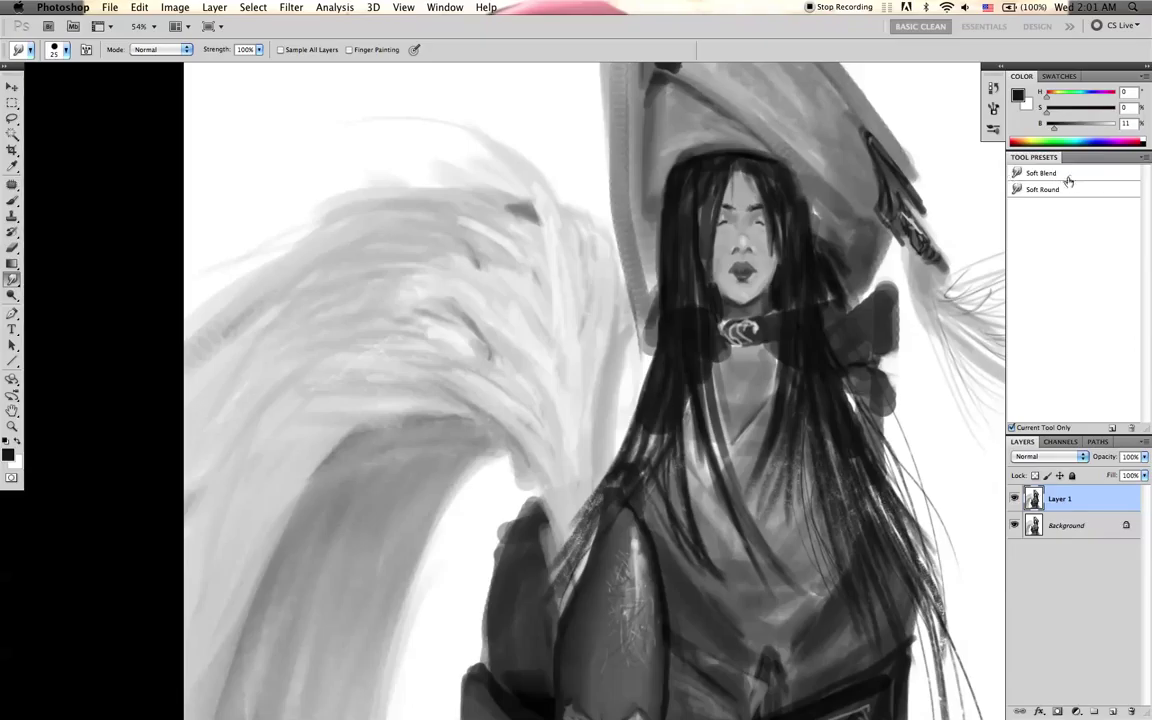
left_click(1035, 173)
key("bracketleft")
key("bracketleft")
key("bracketleft")
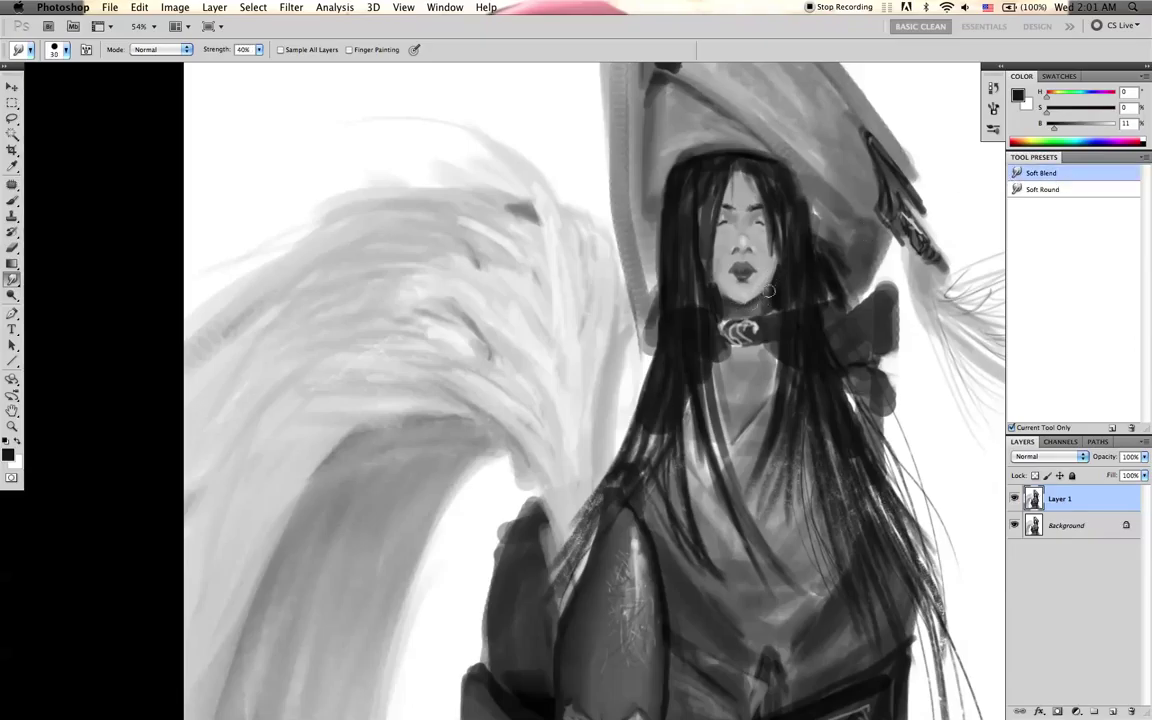
- Flip the canvas back and darken the sides of the face with a sampled 19% brightness grey at brush size 50
key("super+f")
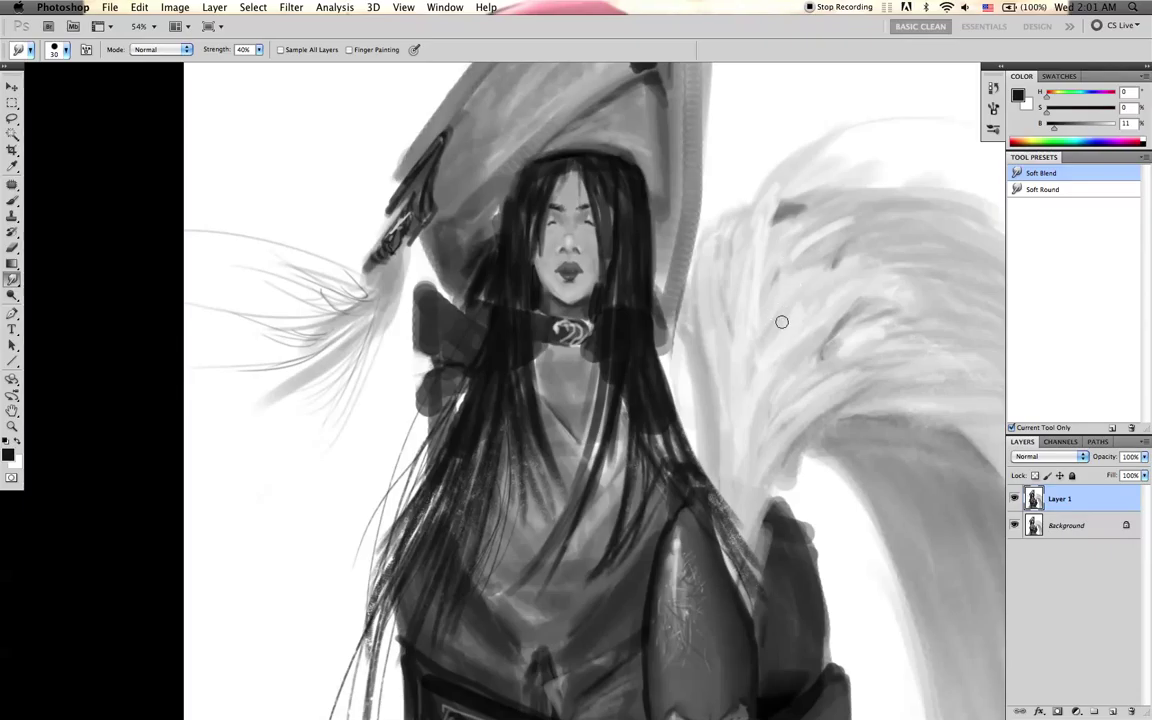
key("z")
left_click(785, 325, "alt")
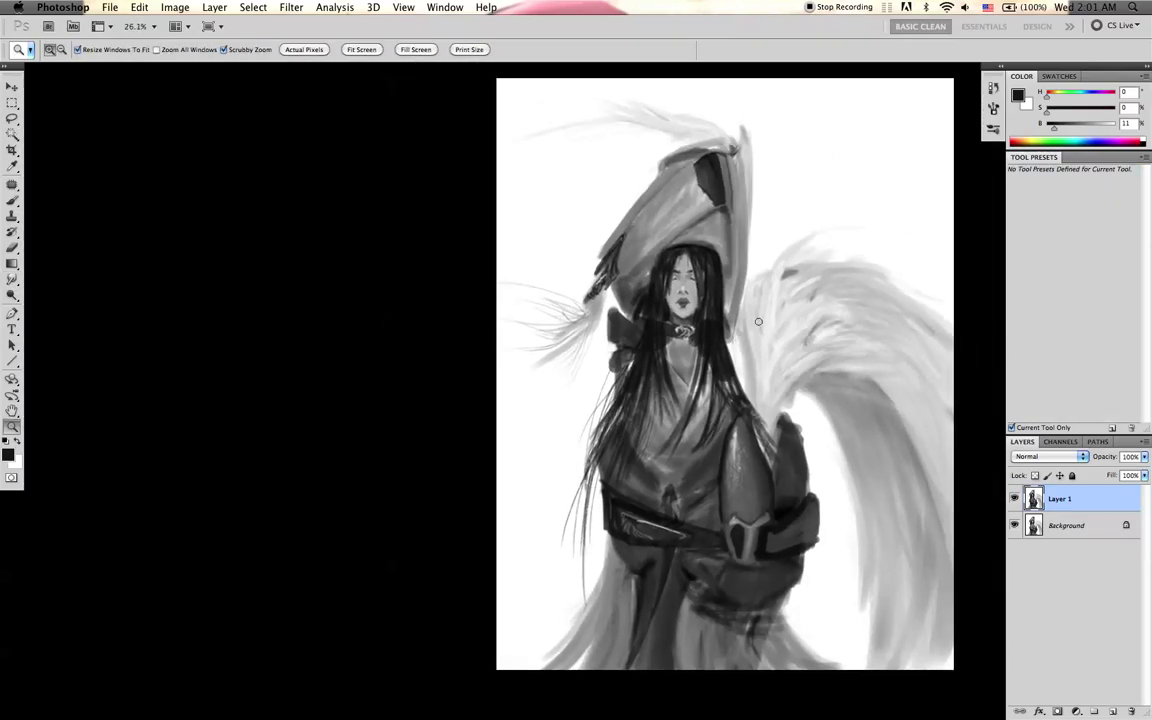
key("r")
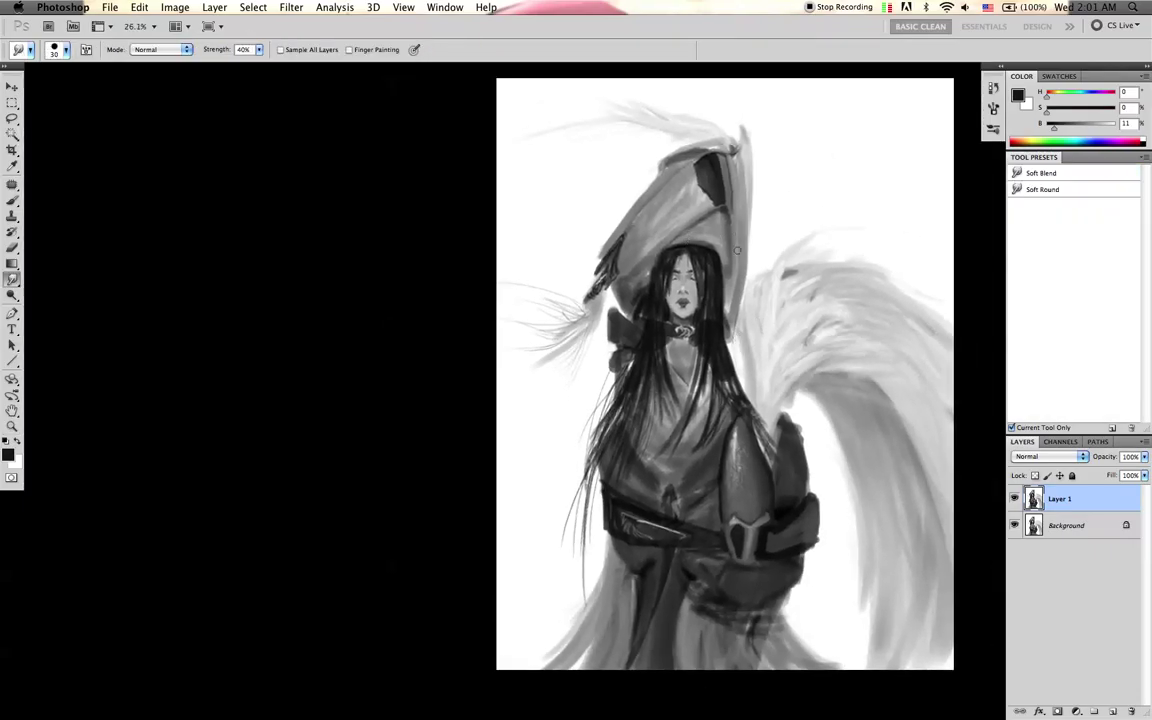
key("b")
key("d")
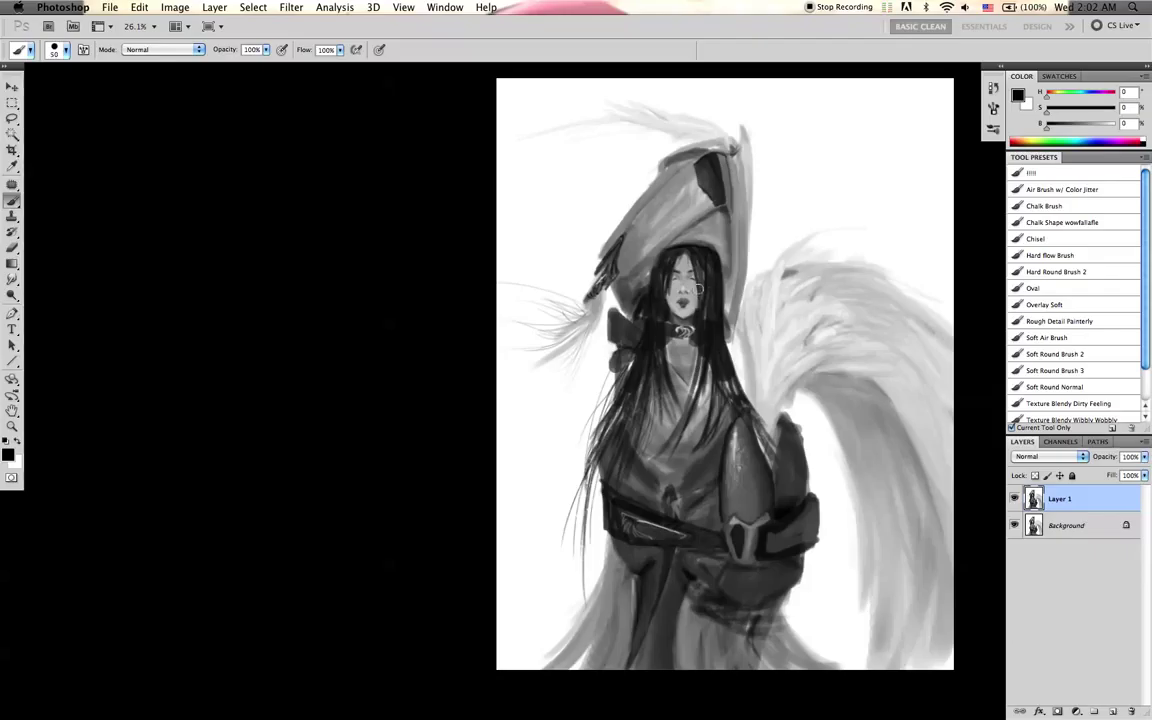
left_click(701, 293, "alt")
mouse_move(665, 302)
left_mouse_down()
mouse_move(717, 306)
mouse_move(685, 309)
left_mouse_up()
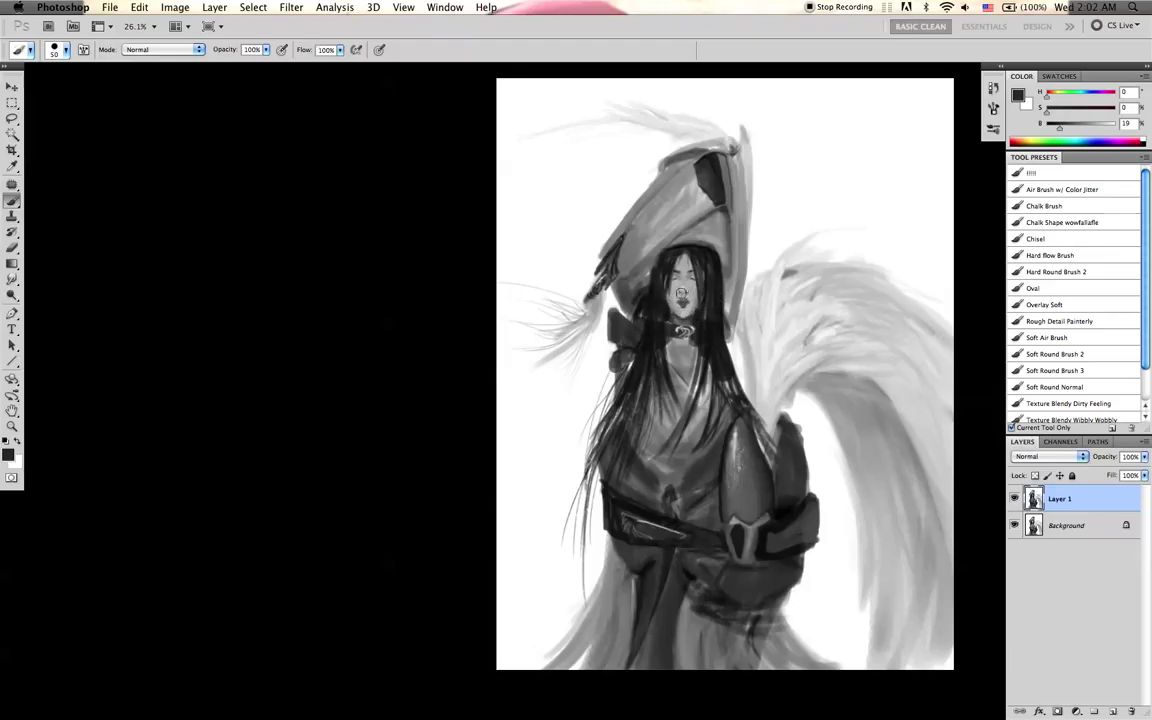
key("r")
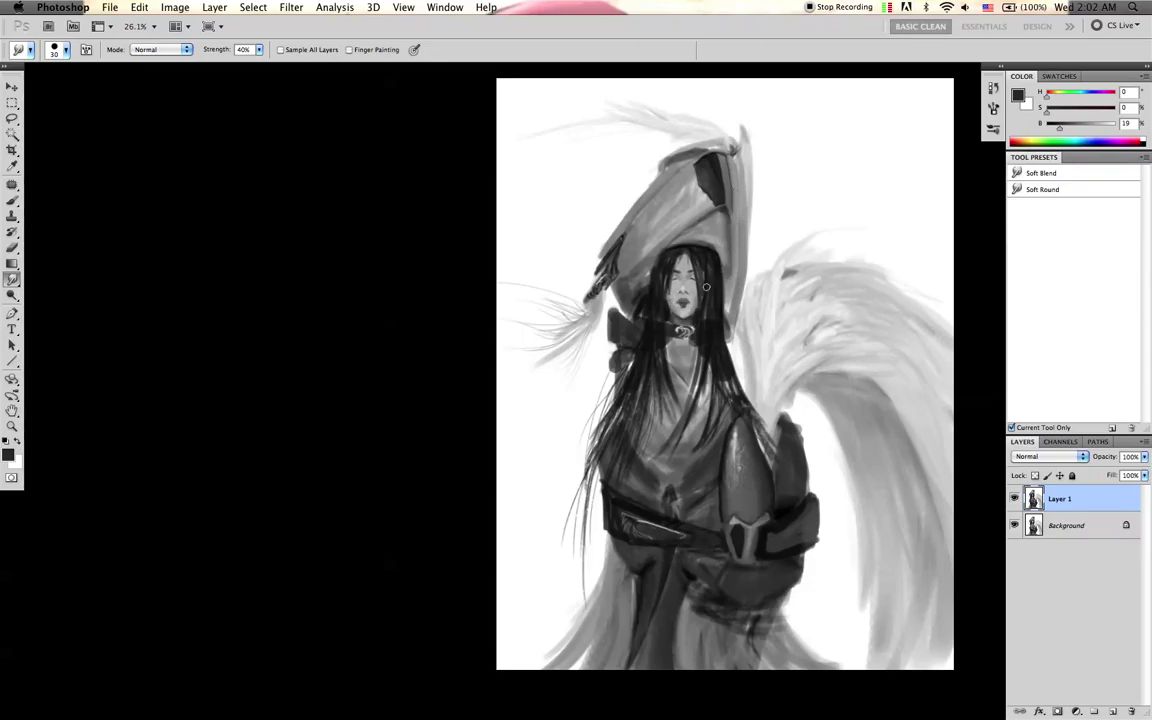
key("b")
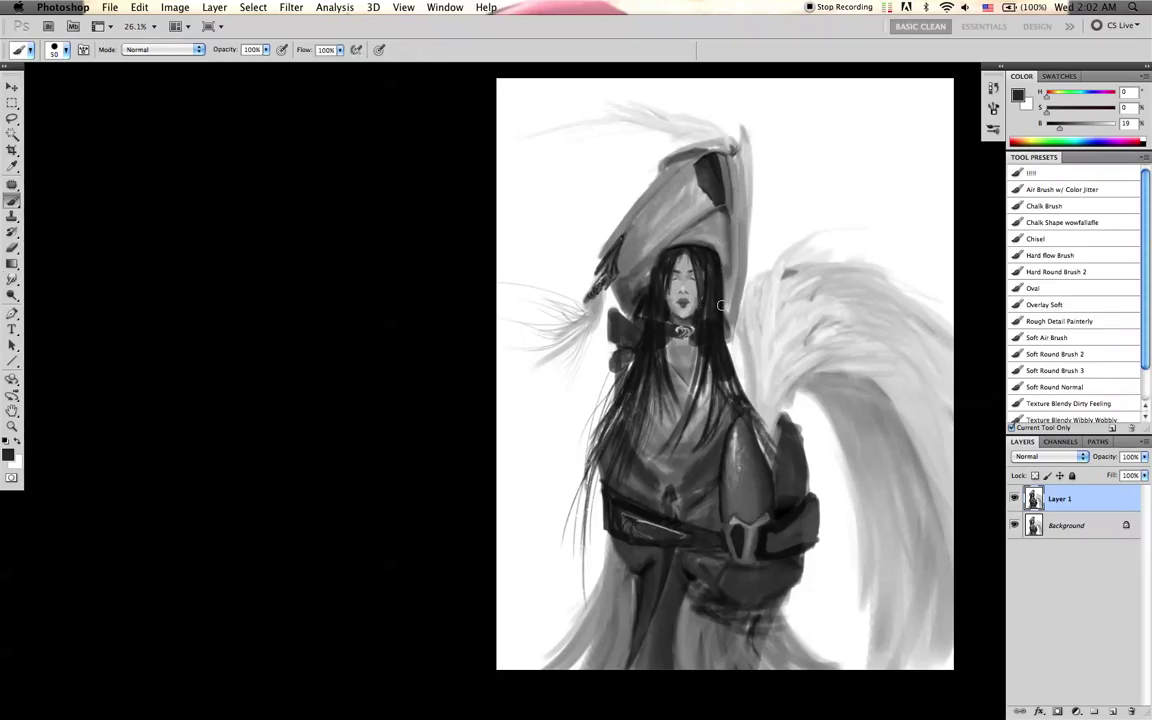
- Paint the hairline at the top of the forehead with black and a sampled 25% brightness grey
key("super+space")
left_click_drag(716, 303, 754, 298)
key("bracketleft")
key("bracketleft")
key("bracketleft")
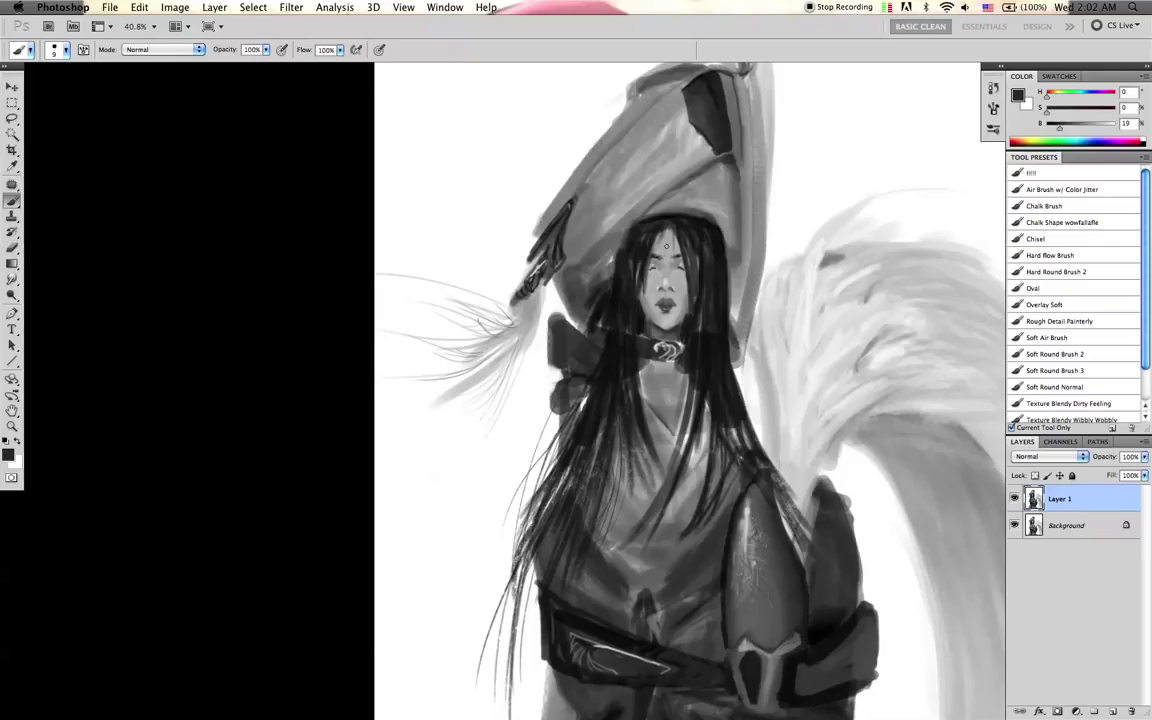
key("d")
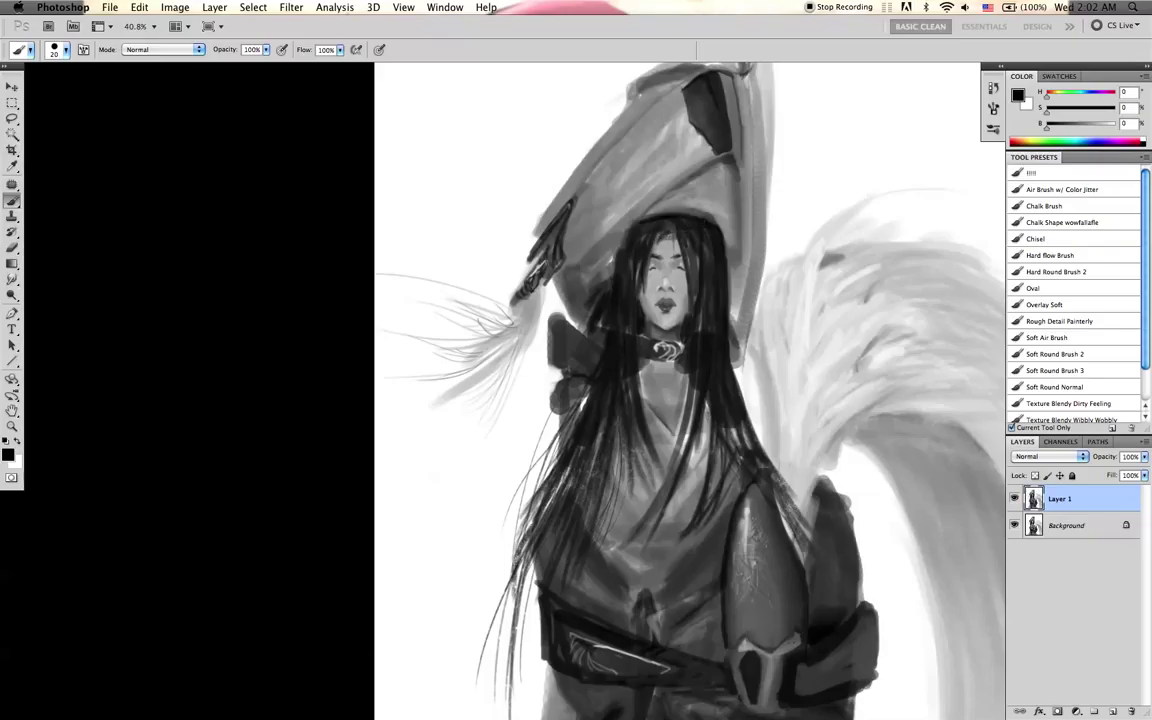
left_click(665, 232, "alt")
left_click(667, 227, "alt")
key("bracketleft")
key("bracketleft")
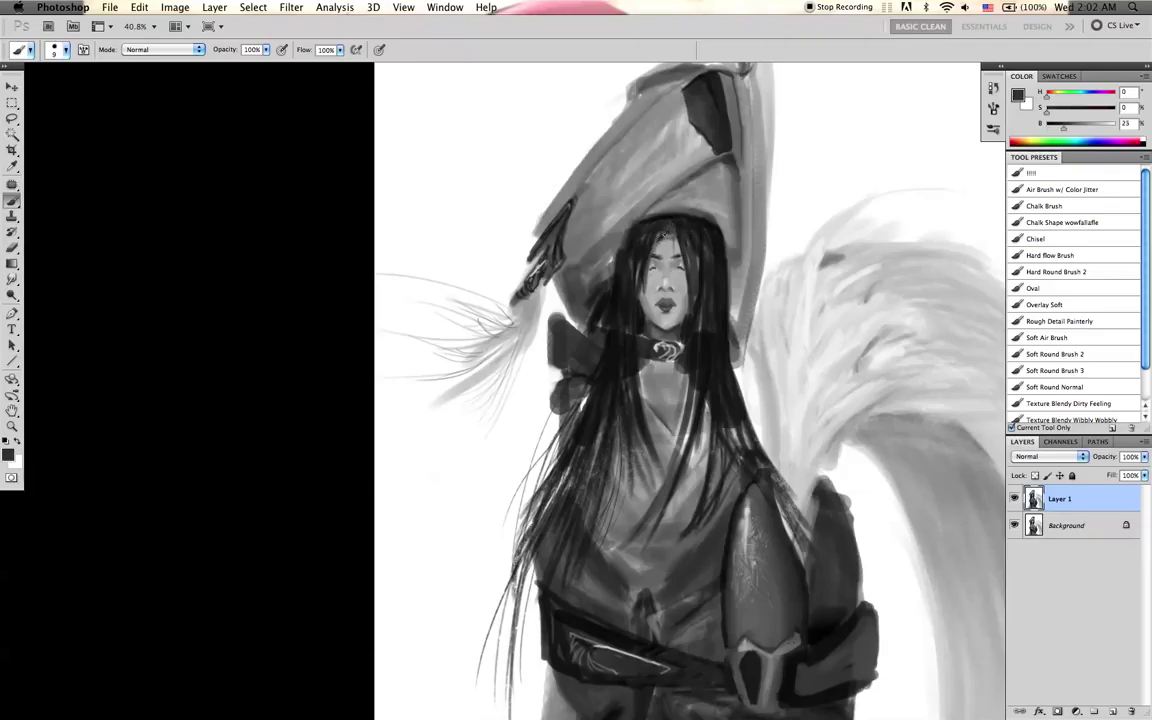
- Extend the hair over the upper forehead with a sampled 16% brightness grey at brush size 15, undoing the last stroke
left_click(668, 231, "alt")
key("bracketright")
key("bracketright")
left_click_drag(664, 230, 650, 246)
key("super+z")
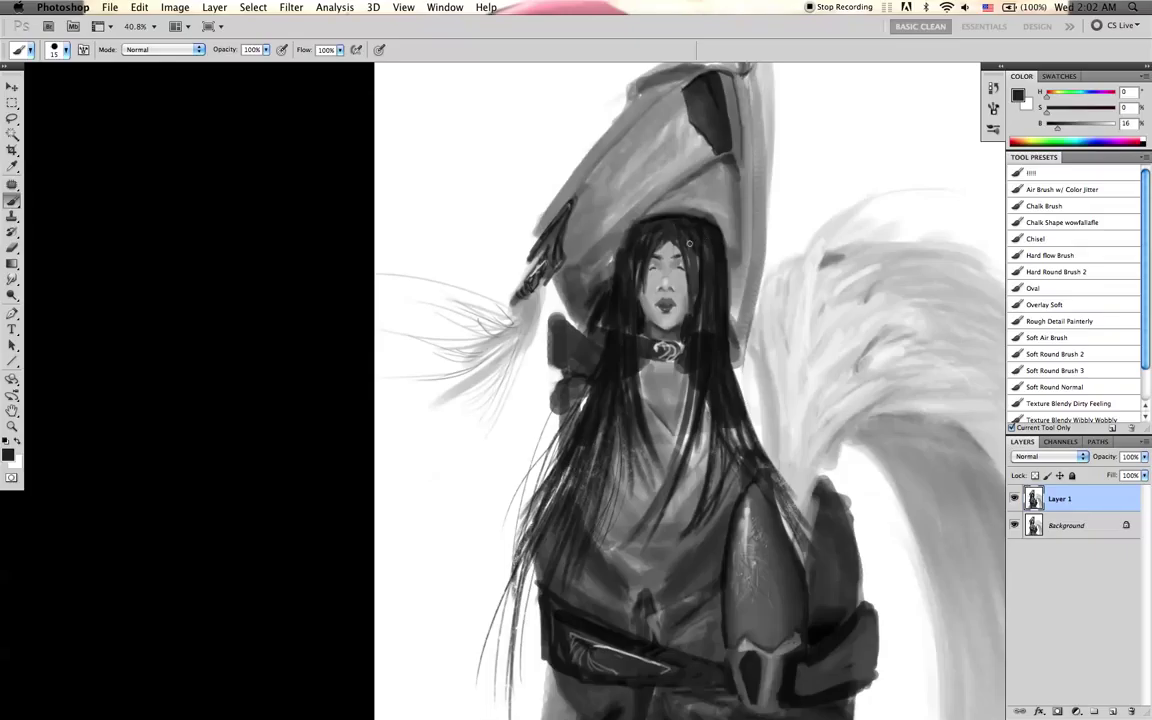
- Thicken and darken the long hair beside the face with black strokes, enlarging the brush from size 7 to 45
key("d")
key("bracketleft")
key("bracketleft")
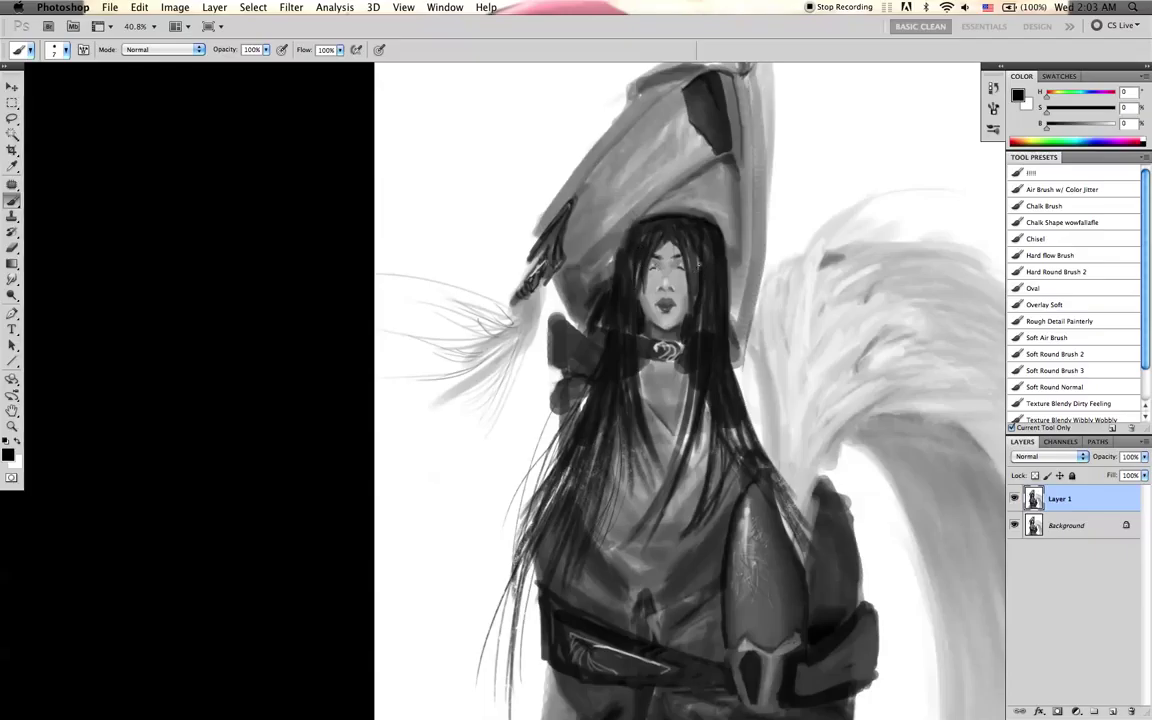
key("bracketright")
key("bracketright")
key("bracketright")
key("bracketleft")
key("]")
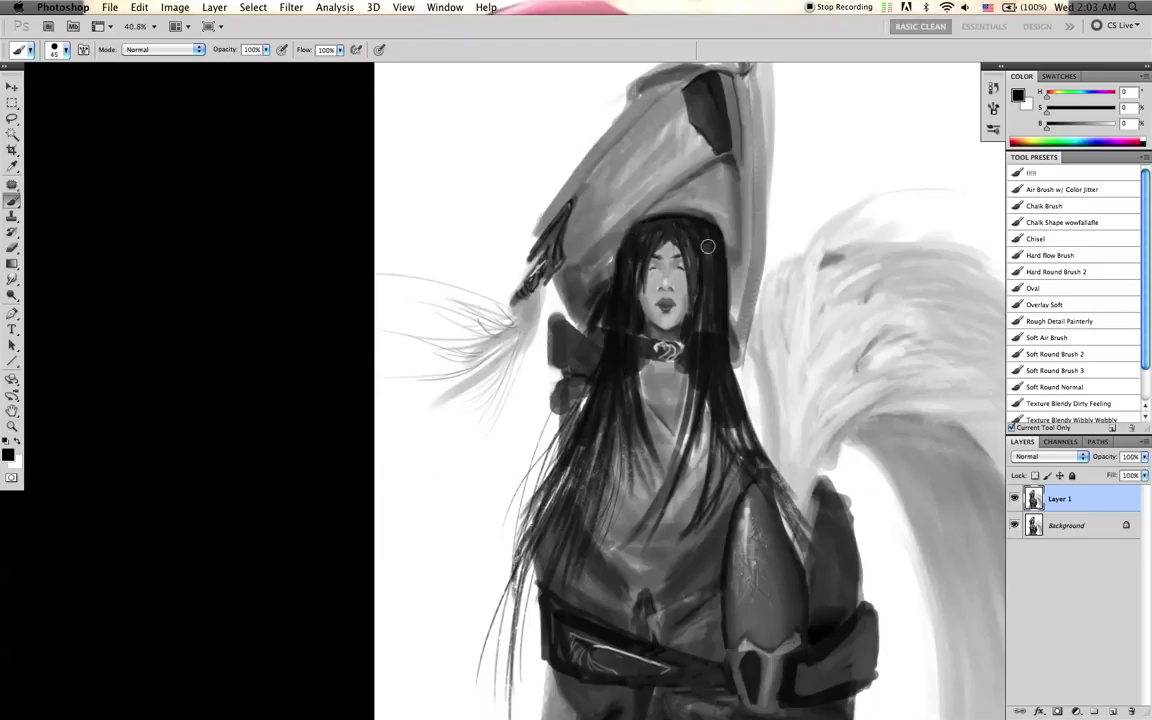
left_click_drag(708, 239, 732, 358)
key("]")
key("]")
- Retouch the cheek beside the nose with sampled 33% and 44% brightness greys using a fine brush of size 9 to 15
key("bracketleft")
key("bracketleft")
key("bracketleft")
key("bracketleft")
left_click(662, 290, "alt")
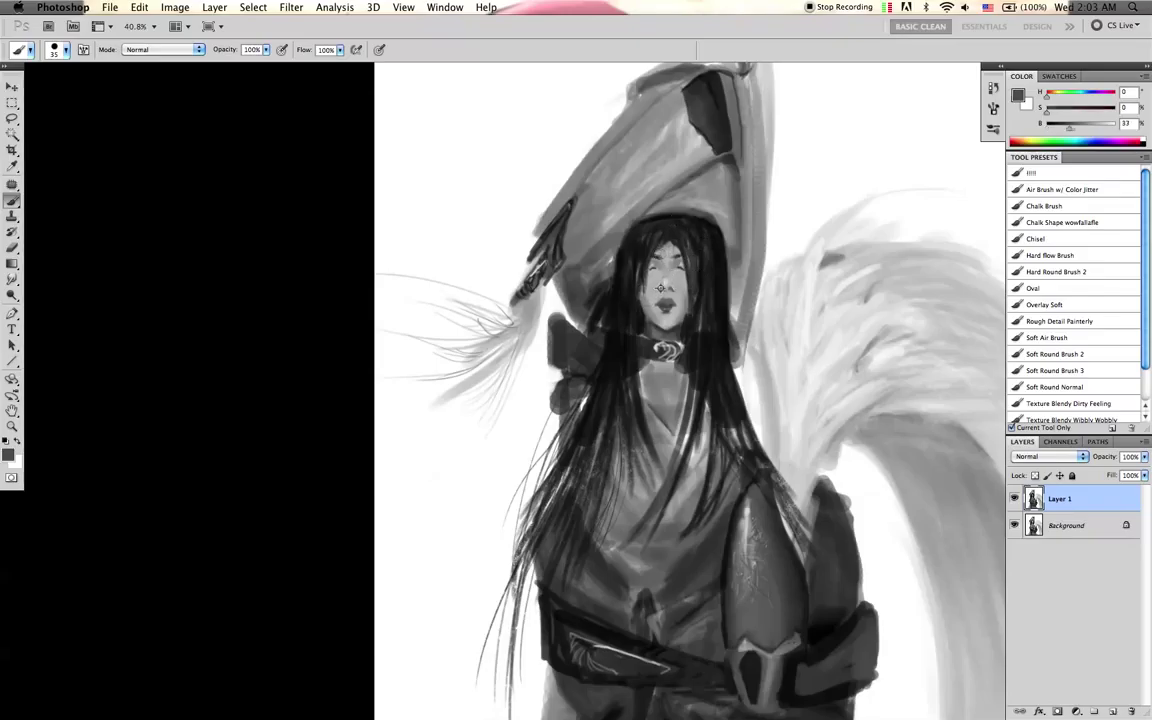
key("bracketleft")
key("bracketleft")
key("bracketleft")
key("bracketleft")
key("bracketleft")
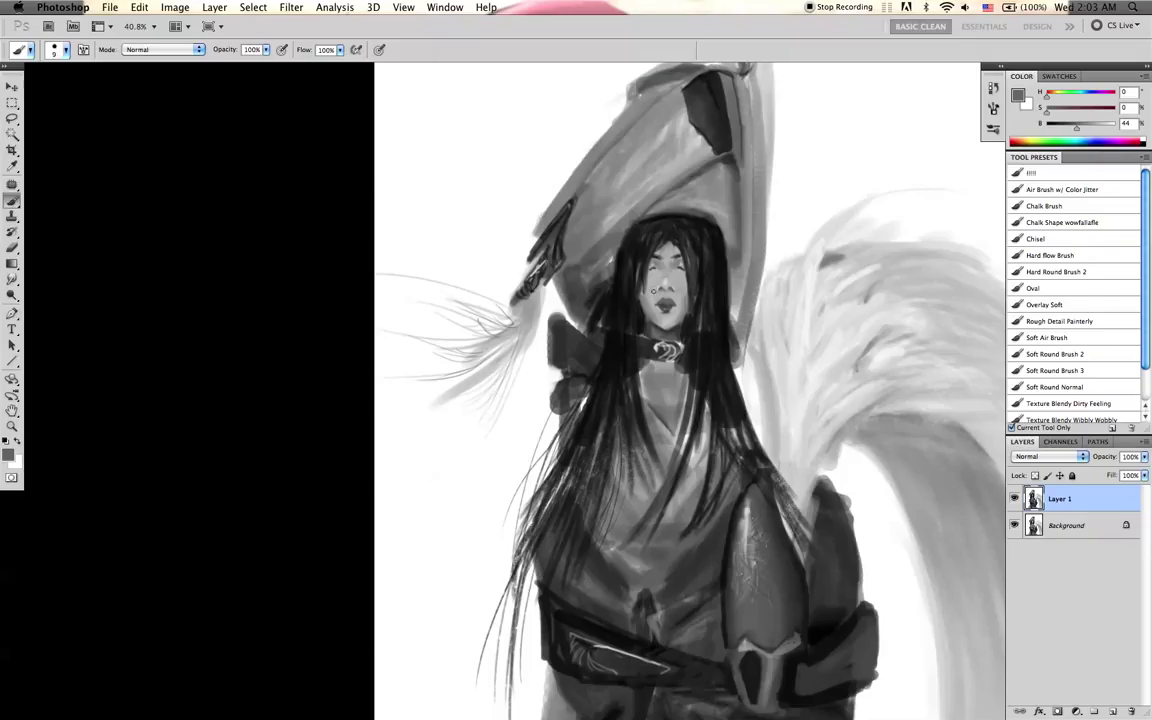
key("bracketright")
key("bracketright")
- Compare the whole painting with and without Layer 1 by repeatedly toggling that layer's visibility
left_click(1015, 499)
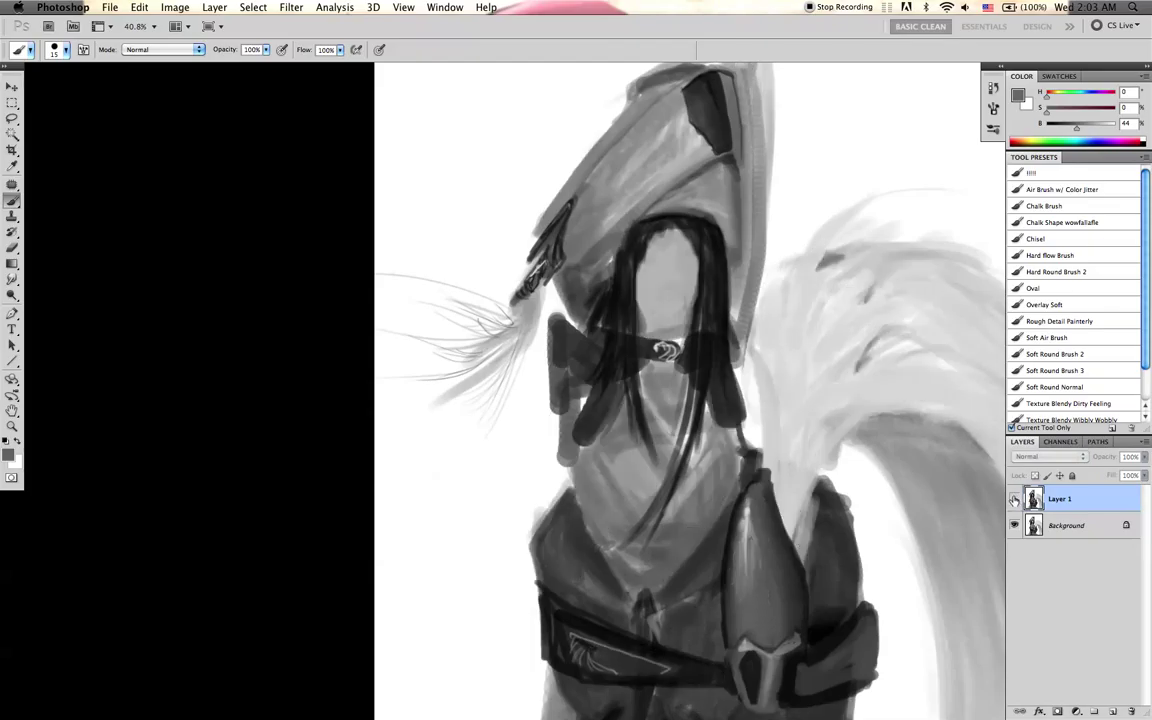
key("ctrl+0")
left_click(1015, 499)
left_click(1015, 499)
left_click(1015, 499)
left_click(1015, 499)
left_click(1015, 499)
left_click(1015, 499)
left_click(1015, 499)
left_click(1015, 499)
left_click(1015, 499)
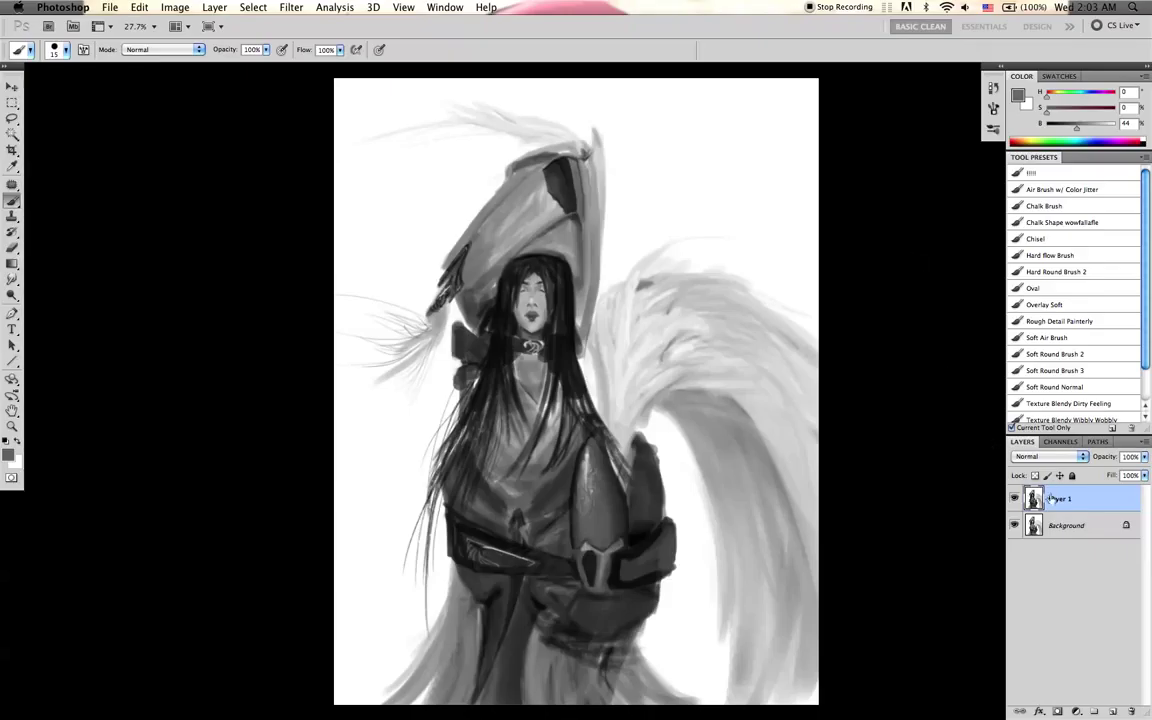
- Paint a black panel along the outer side of the armoured sleeve at brush size 20 and edge it with thin white highlights at size 10
key("d")
key("bracketright")
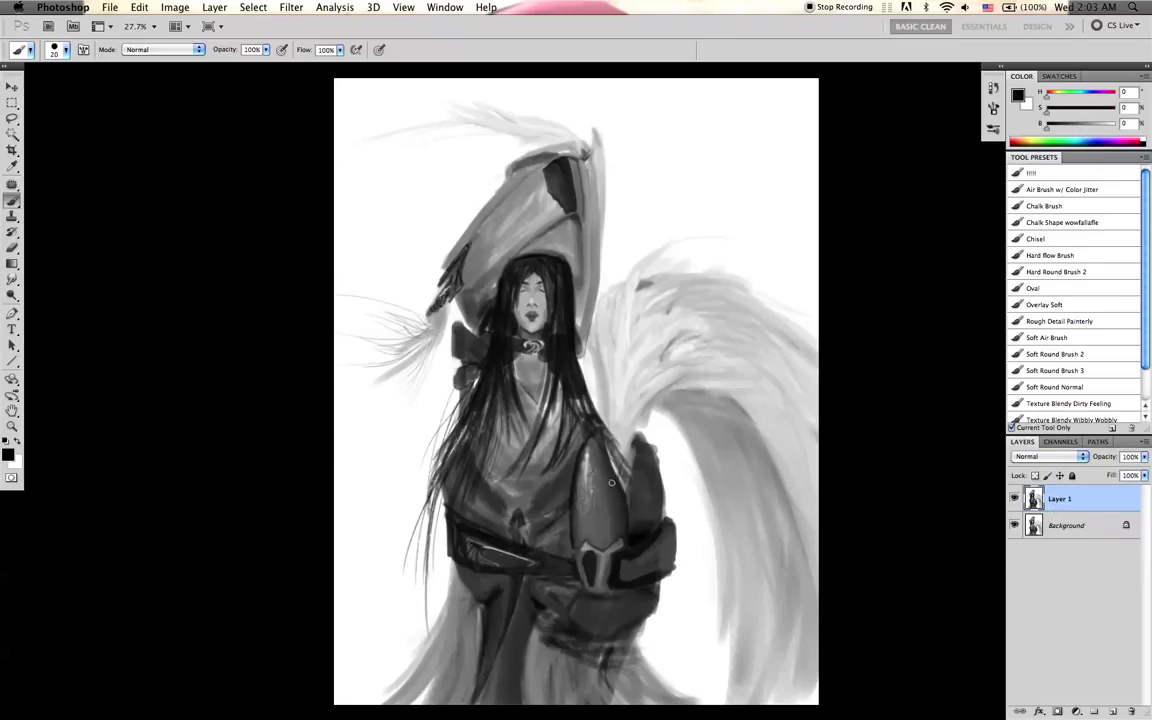
mouse_move(607, 505)
left_mouse_down()
mouse_move(611, 544)
mouse_move(613, 483)
mouse_move(610, 535)
mouse_move(619, 488)
left_mouse_up()
key("x")
key("bracketleft")
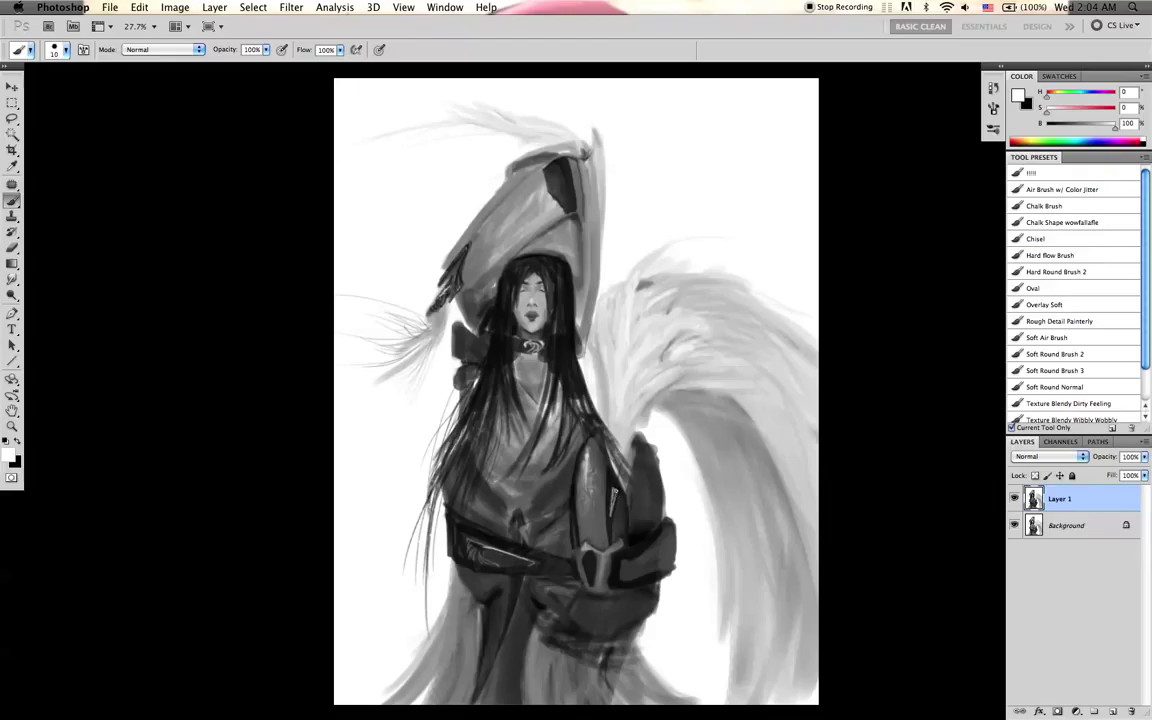
key("bracketleft")
key("x")
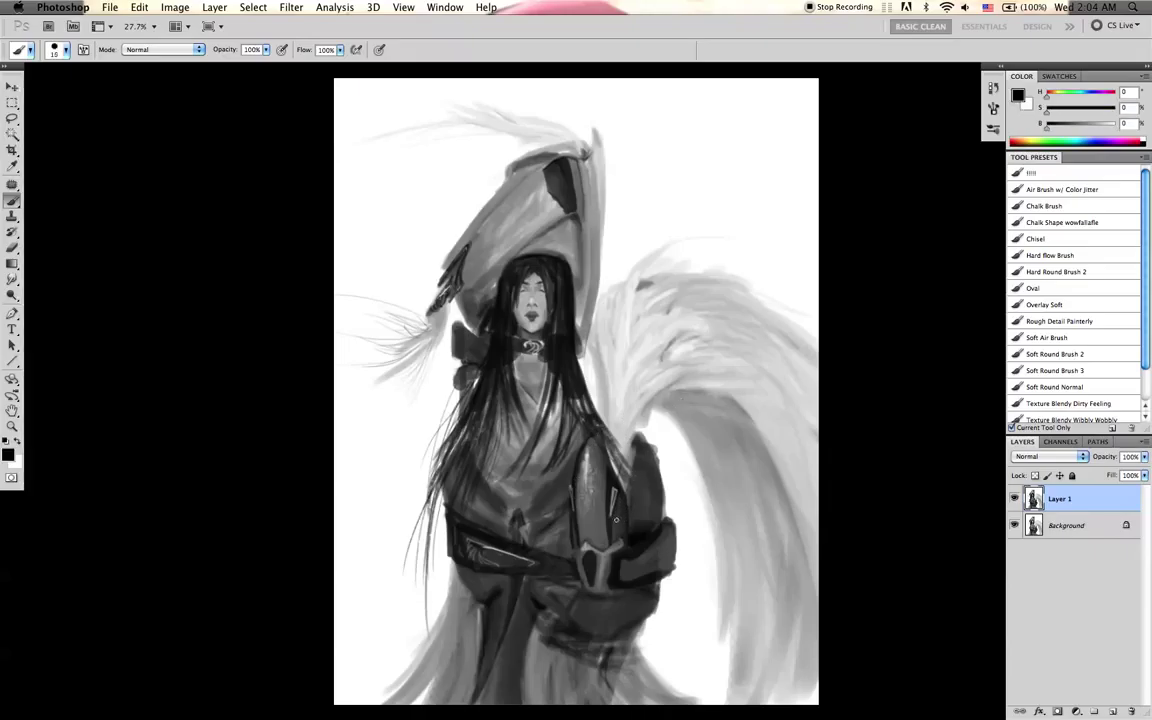
key("bracketleft")
left_click(617, 537, "alt")
left_click(618, 566, "alt")
key("bracketleft")
- Extend the upper tail outward with flowing strands in sampled light greys of 79% and 87% brightness, then sample white from the background
left_click(685, 237, "alt")
left_click(672, 299, "alt")
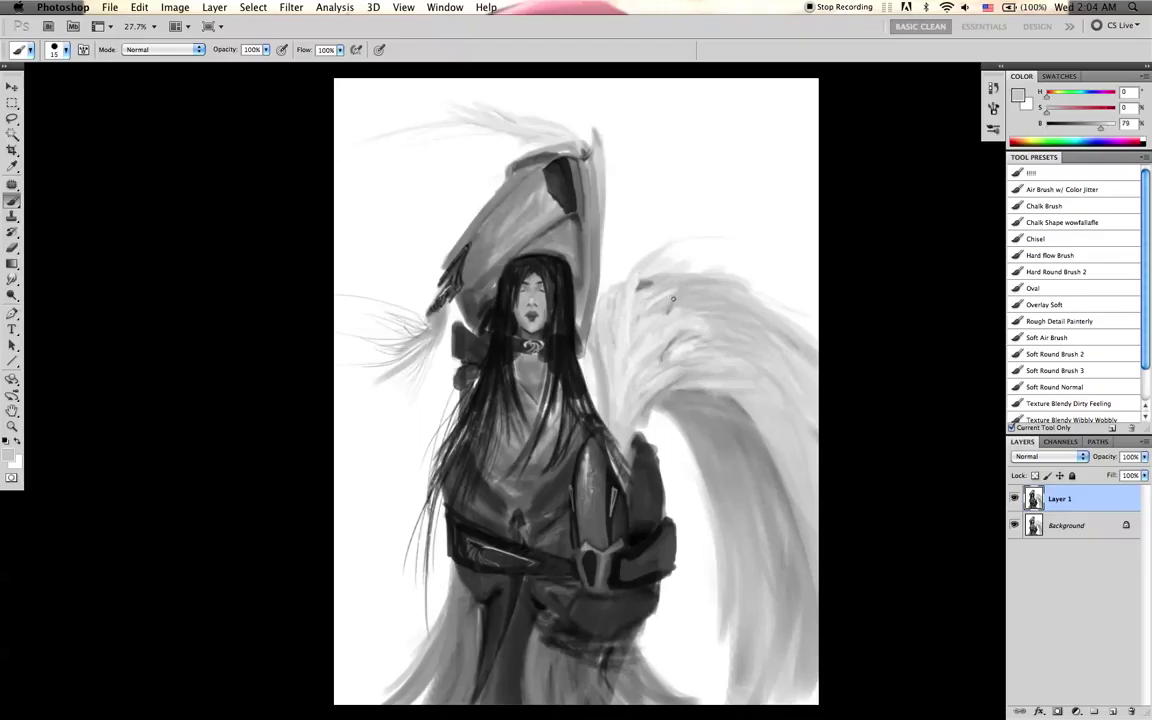
left_click(673, 303, "alt")
left_click(682, 330, "alt")
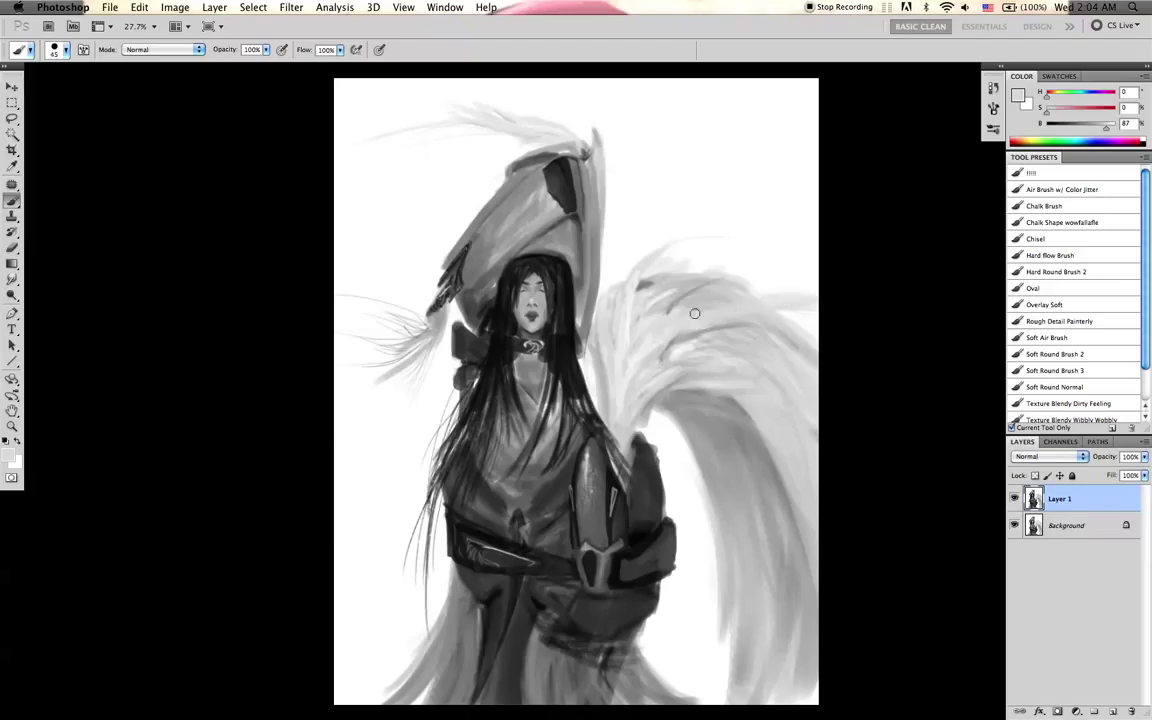
key("[")
left_click(650, 368, "alt")
left_click(659, 308, "alt")
left_click_drag(684, 289, 771, 253)
left_click(772, 251, "alt")
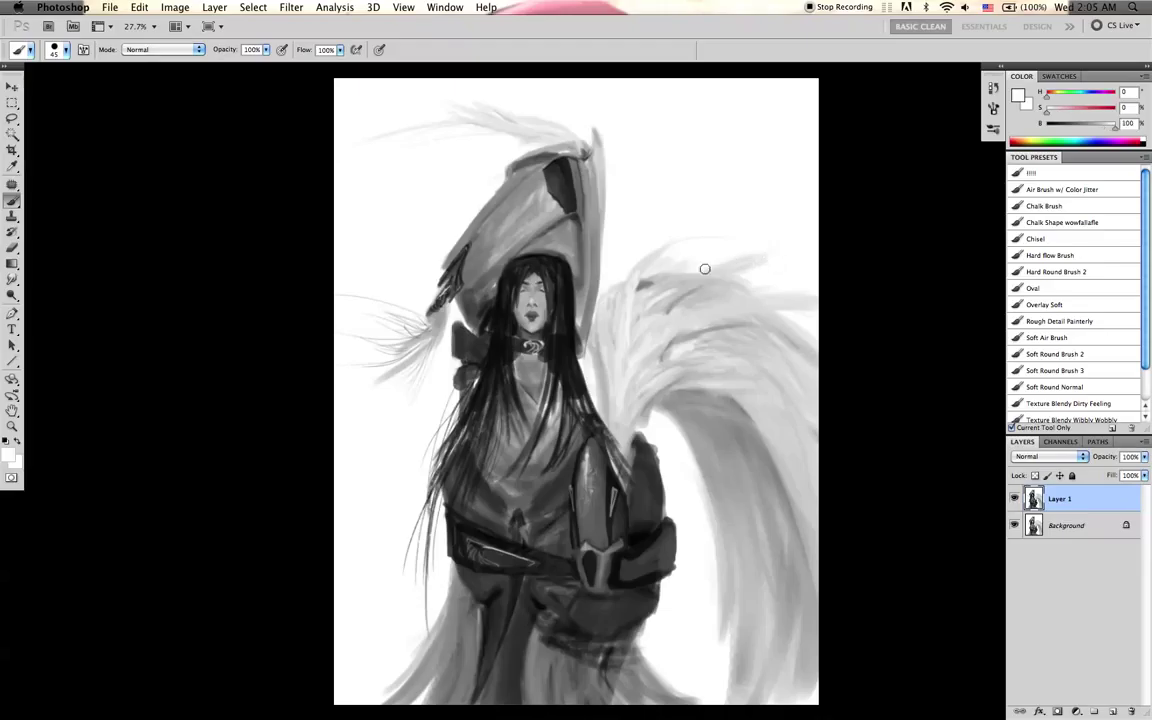
- Add darker accent strands to the inner folds of the tail with a sampled 55% brightness grey at brush size 25
left_click(641, 292, "alt")
left_click(655, 276, "alt")
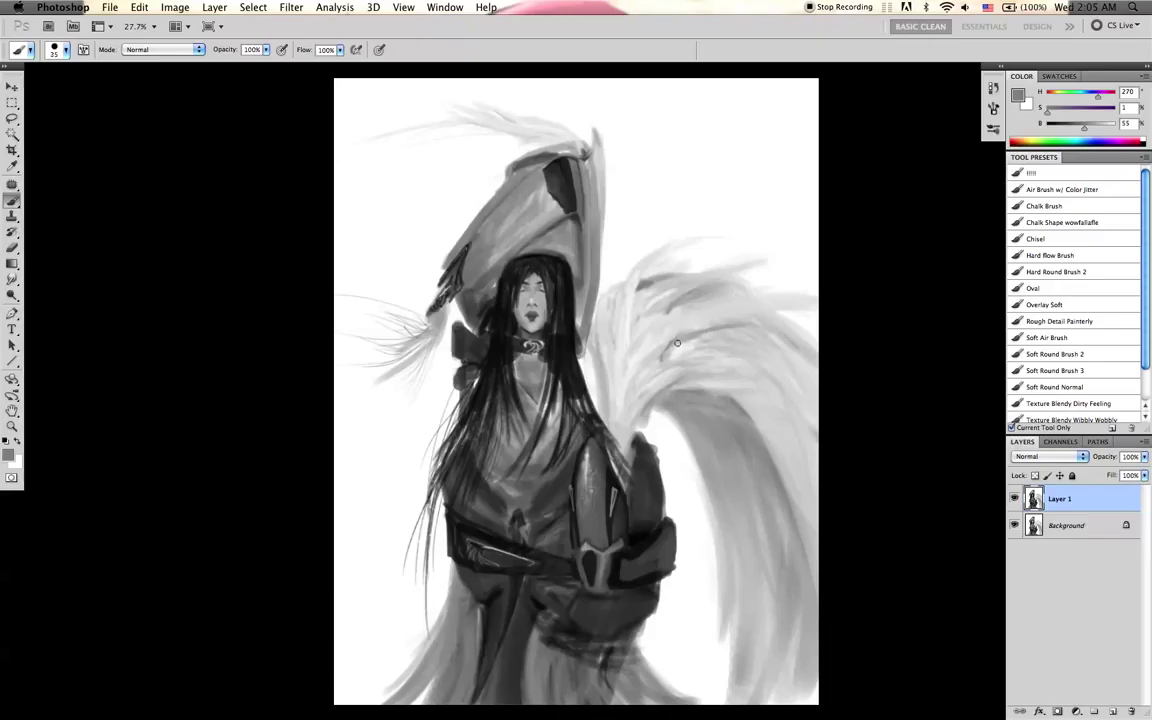
mouse_move(698, 345)
left_mouse_down()
mouse_move(728, 371)
mouse_move(686, 378)
left_mouse_up()
key("bracketright")
key("bracketright")
- Flip the canvas horizontally and paint thin white strands through the lower tail at brush sizes around 15 to 20
key("super+shift+h")
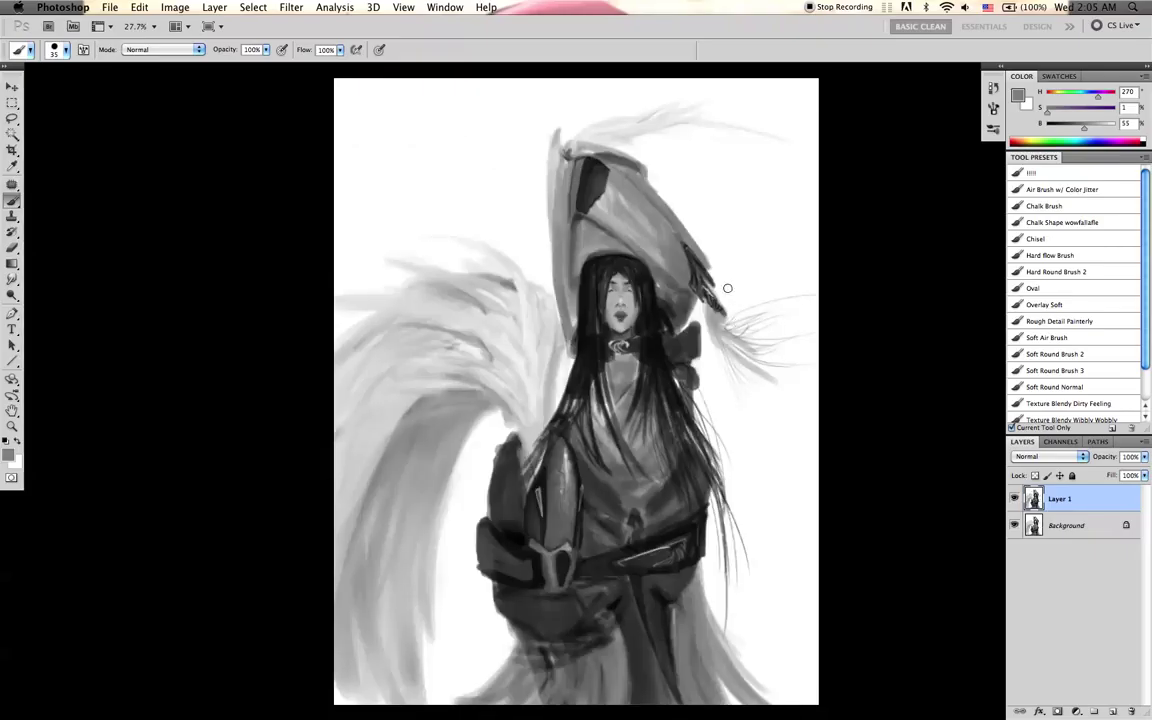
key("d")
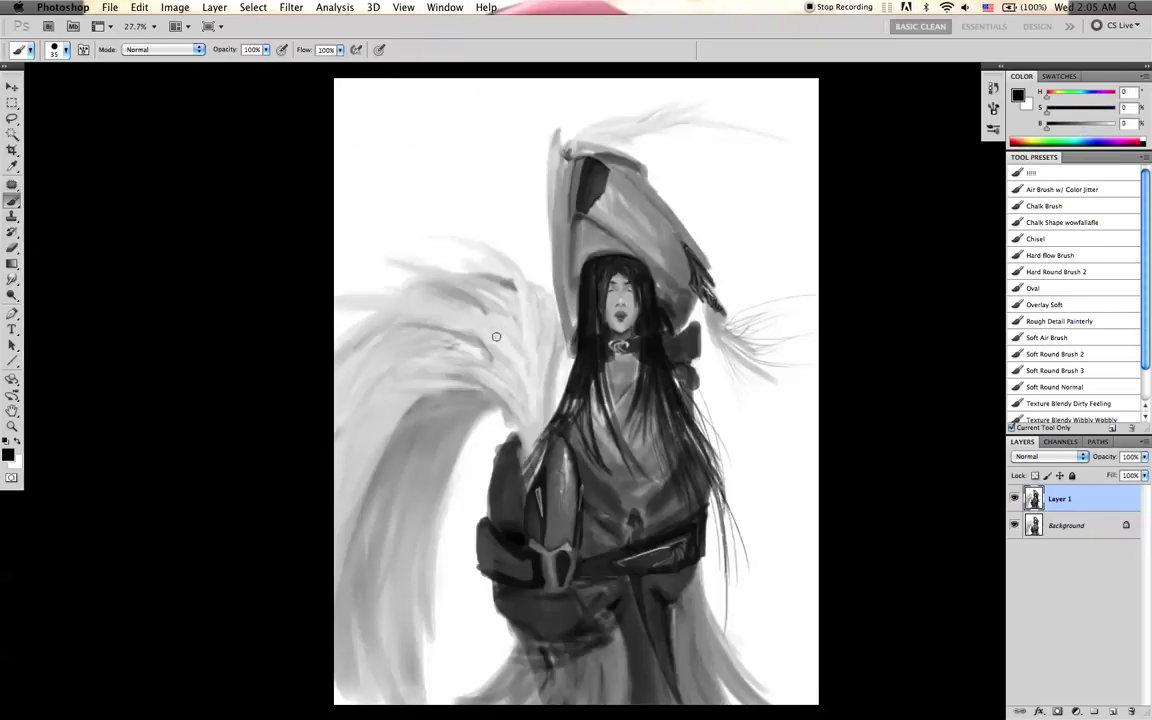
left_click(413, 429, "alt")
key("x")
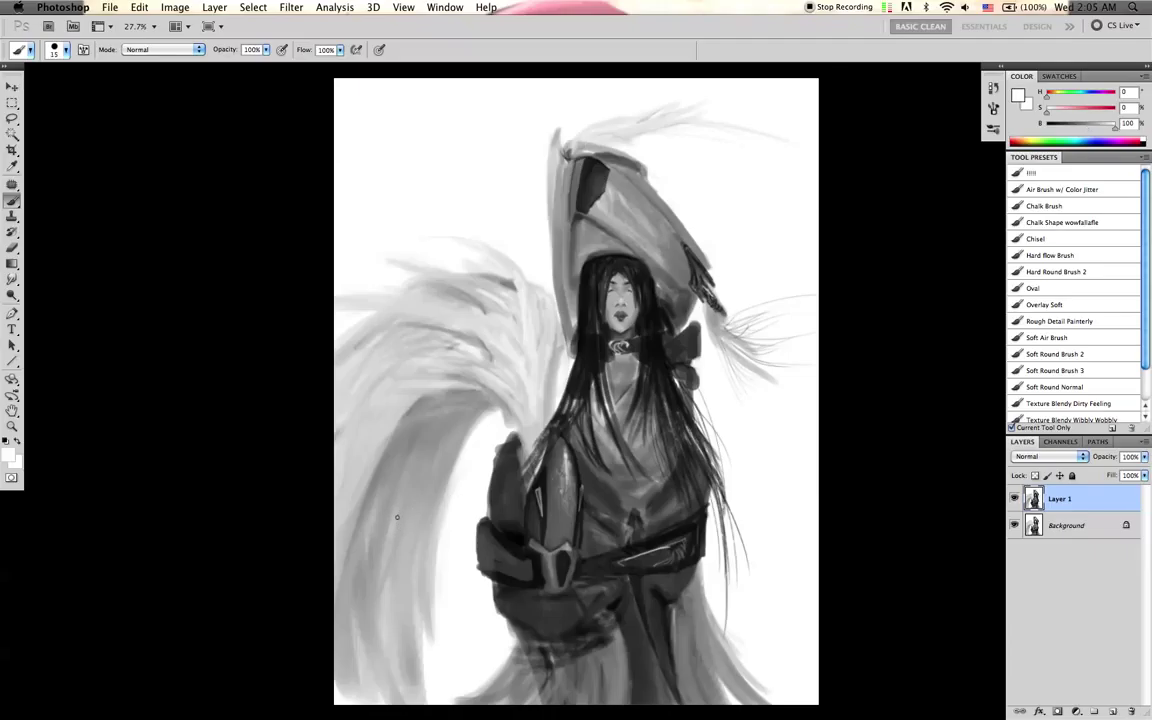
key("[")
key("[")
key("[")
key("]")
key("]")
key("]")
key("[")
key("bracketleft")
key("bracketleft")
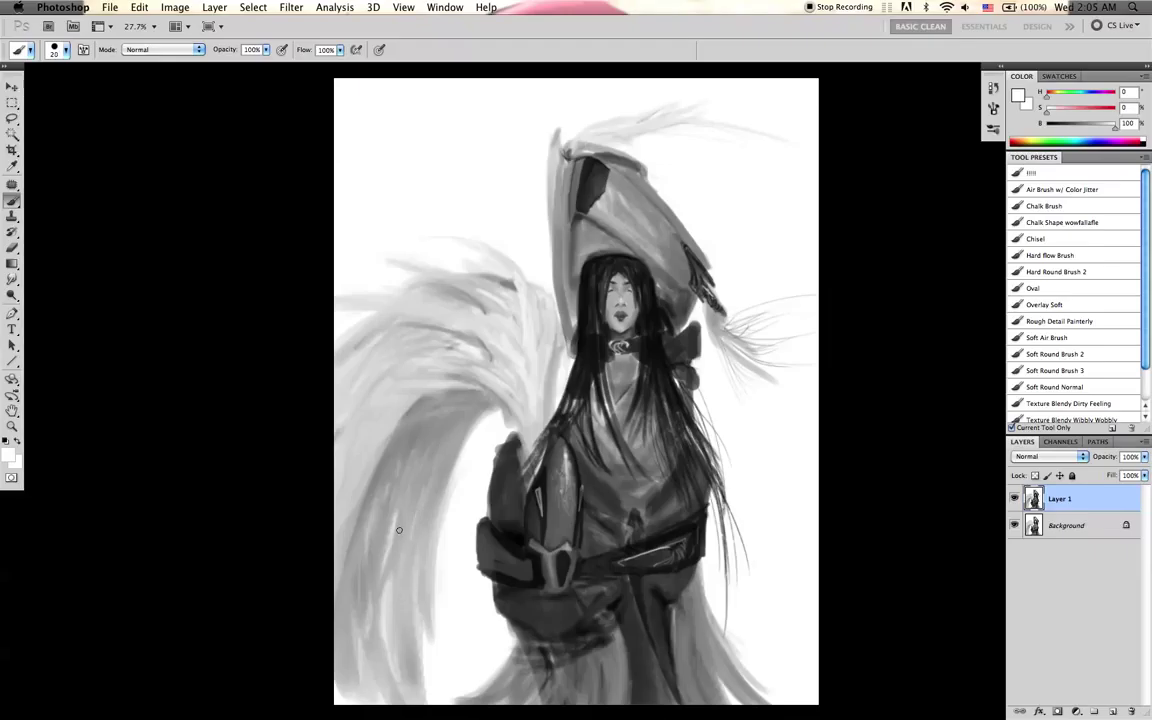
key("bracketright")
key("bracketleft")
key("bracketright")
key("]")
- Flip the canvas back and darken the outer hair beneath the hat brim with a sampled 6% brightness grey at brush size 40
key("super+shift+h")
key("d")
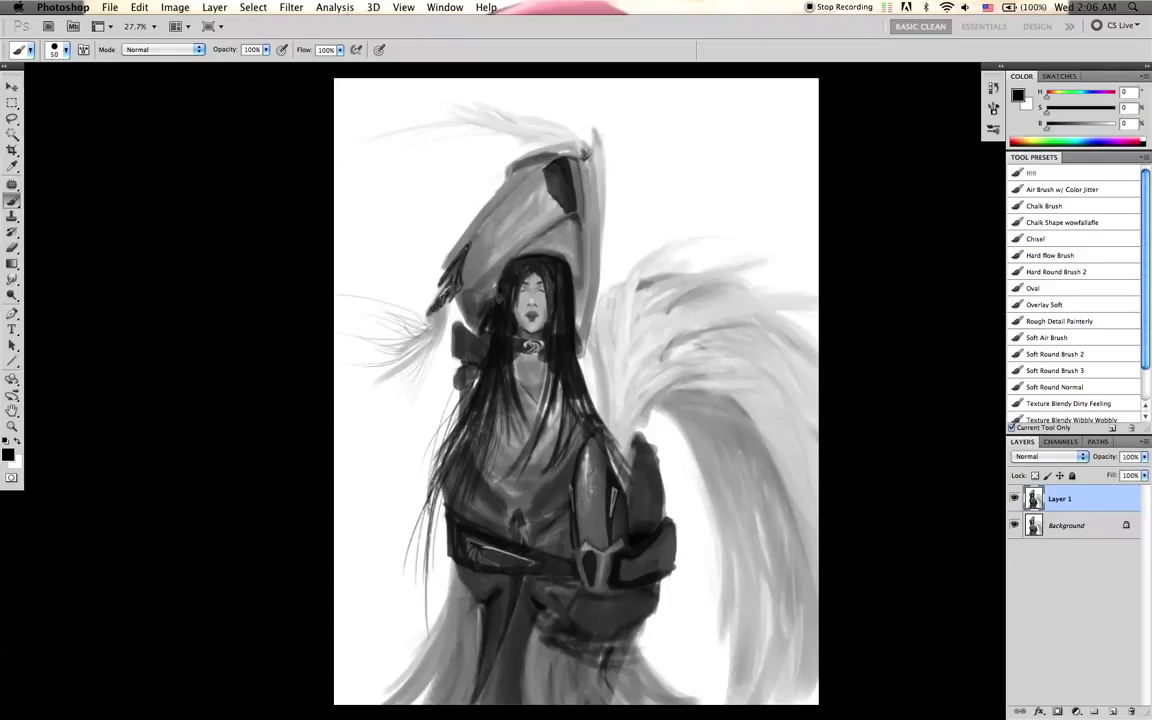
key("[")
left_click(493, 318, "alt")
left_click_drag(493, 315, 486, 325)
key("z")
left_click_drag(560, 300, 604, 303)
key("b")
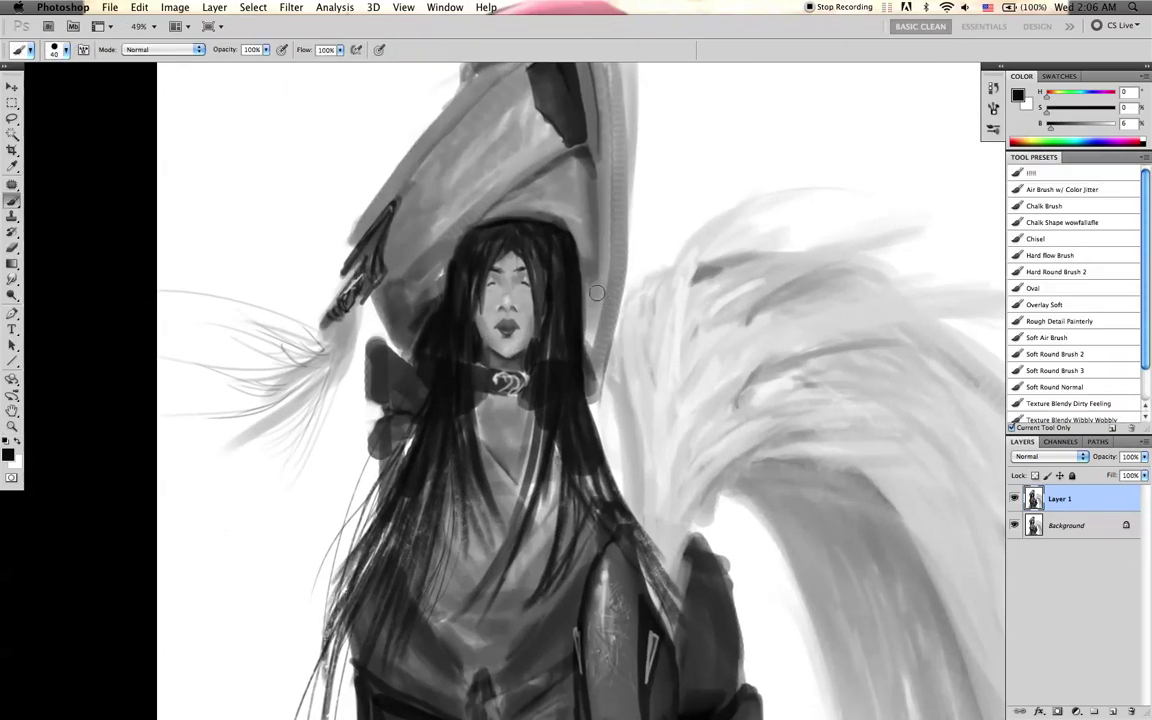
- Duplicate Layer 1 and retouch the area around the eye with a sampled 55% brightness grey at brush size 10
key("x")
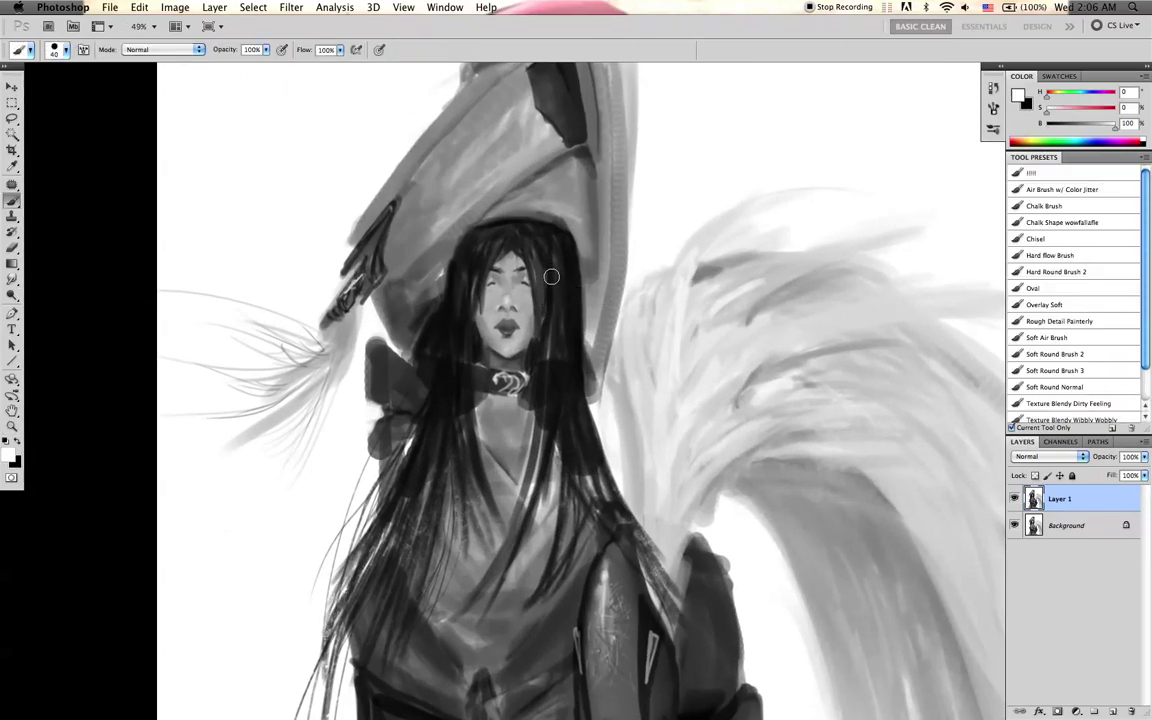
key("ctrl+j")
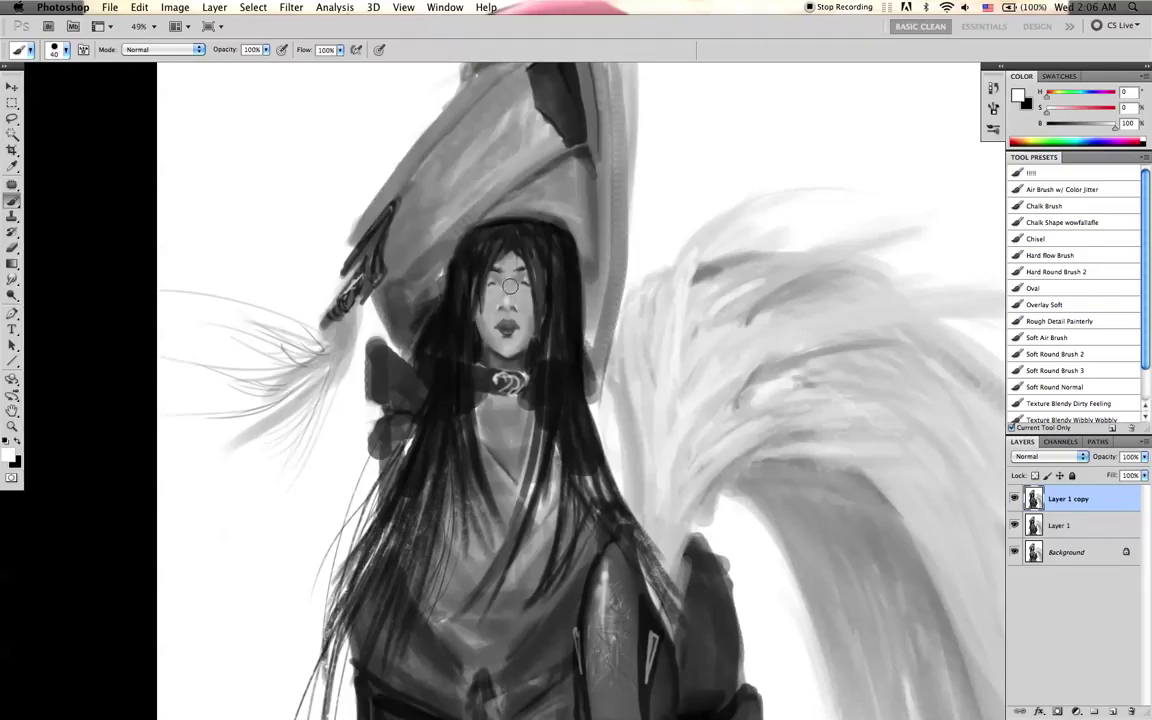
key("bracketleft")
key("bracketleft")
key("bracketleft")
key("bracketleft")
key("bracketleft")
key("x")
left_click(497, 288, "alt")
key("bracketright")
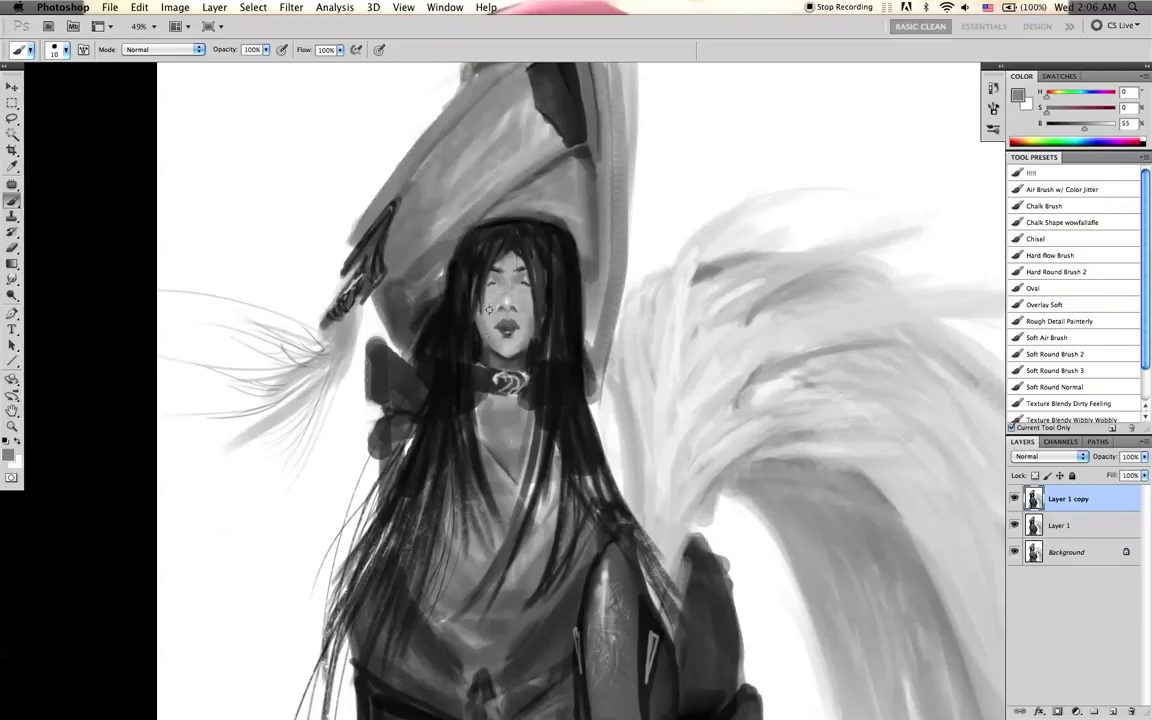
- Lighten the skin around the nose bridge and inner eyes with a sampled 68% brightness grey at brush size 15
left_click(500, 300, "alt")
key("bracketleft")
left_click(505, 284, "alt")
key("bracketright")
key("bracketright")
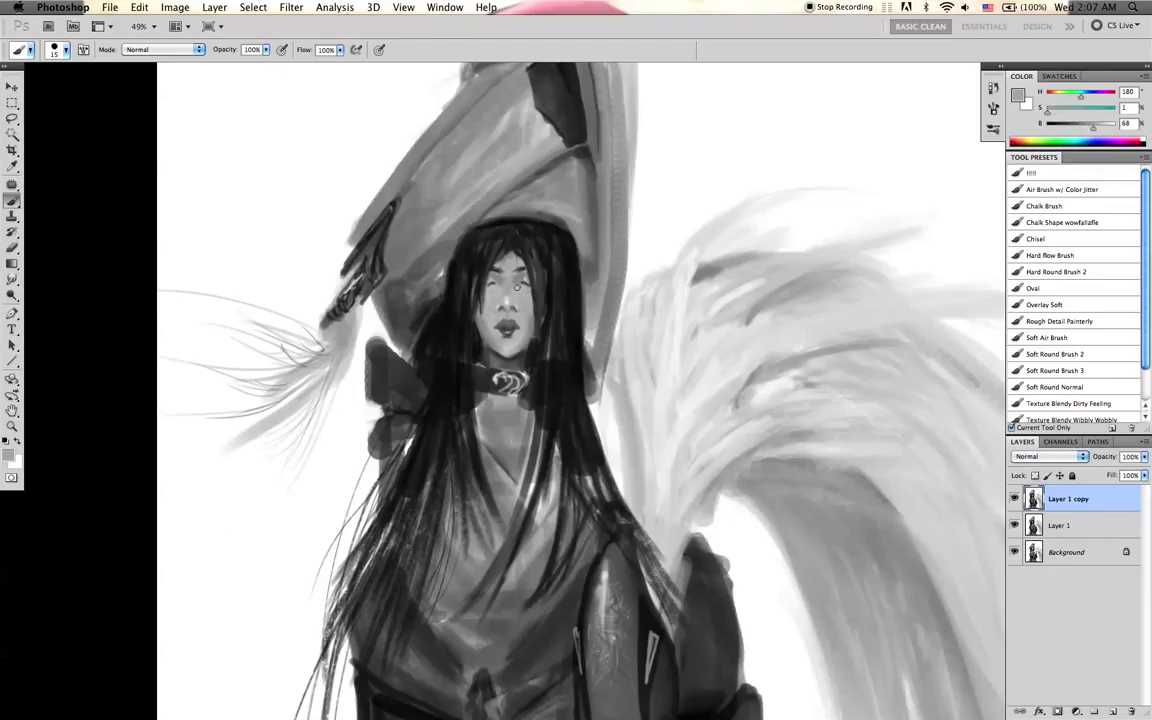
- Add fine black and white accents to the facial features at brush size 9
left_click(470, 260, "alt")
key("bracketleft")
key("bracketleft")
key("bracketleft")
key("bracketleft")
key("bracketleft")
key("bracketleft")
key("d")
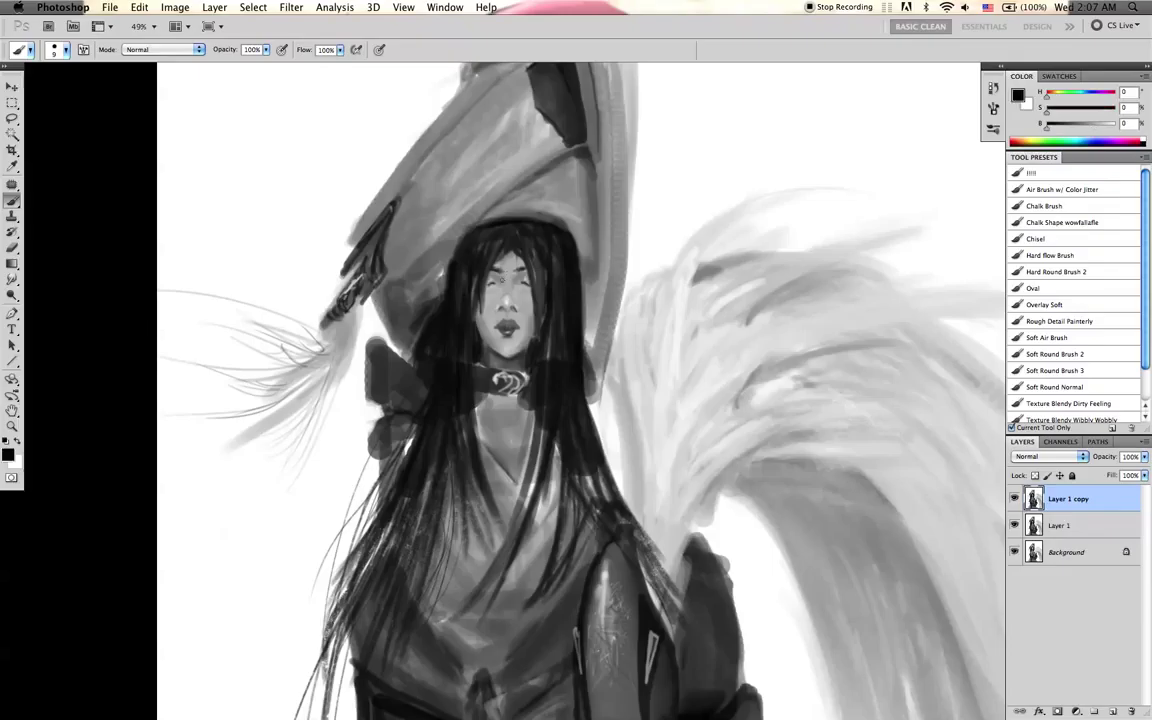
key("x")
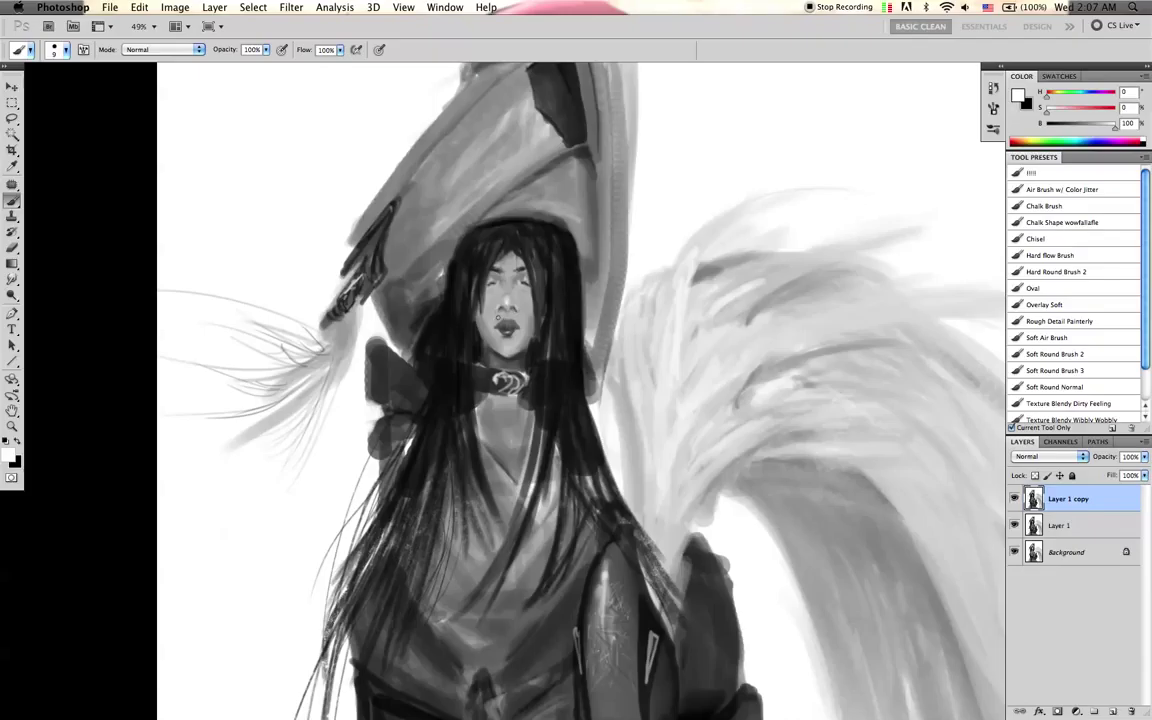
- Shade the cheeks and the area around the nose with a sampled 40% brightness grey at brush size 15
left_click(453, 280, "alt")
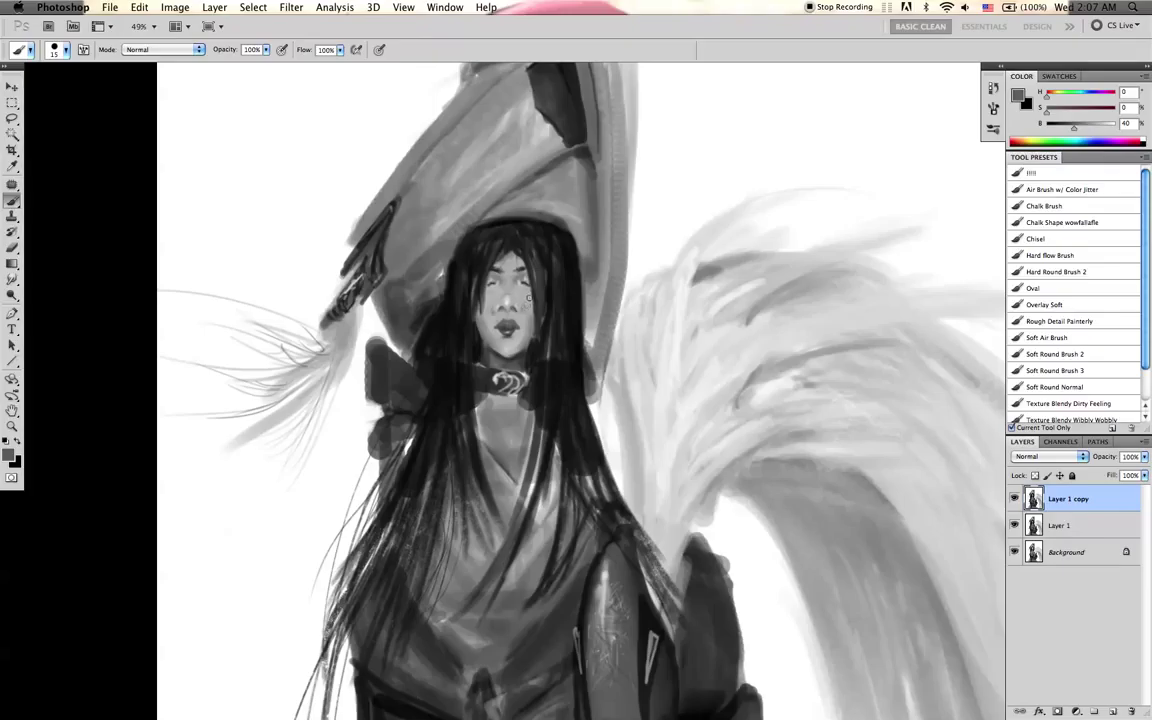
key("r")
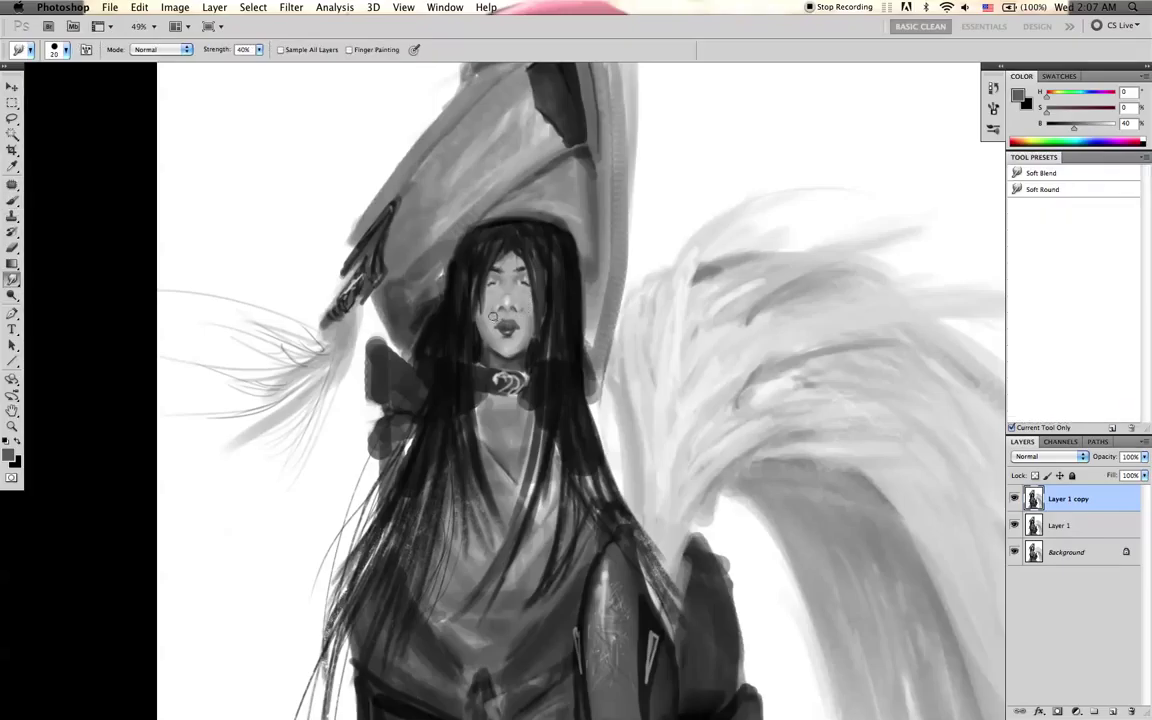
key("b")
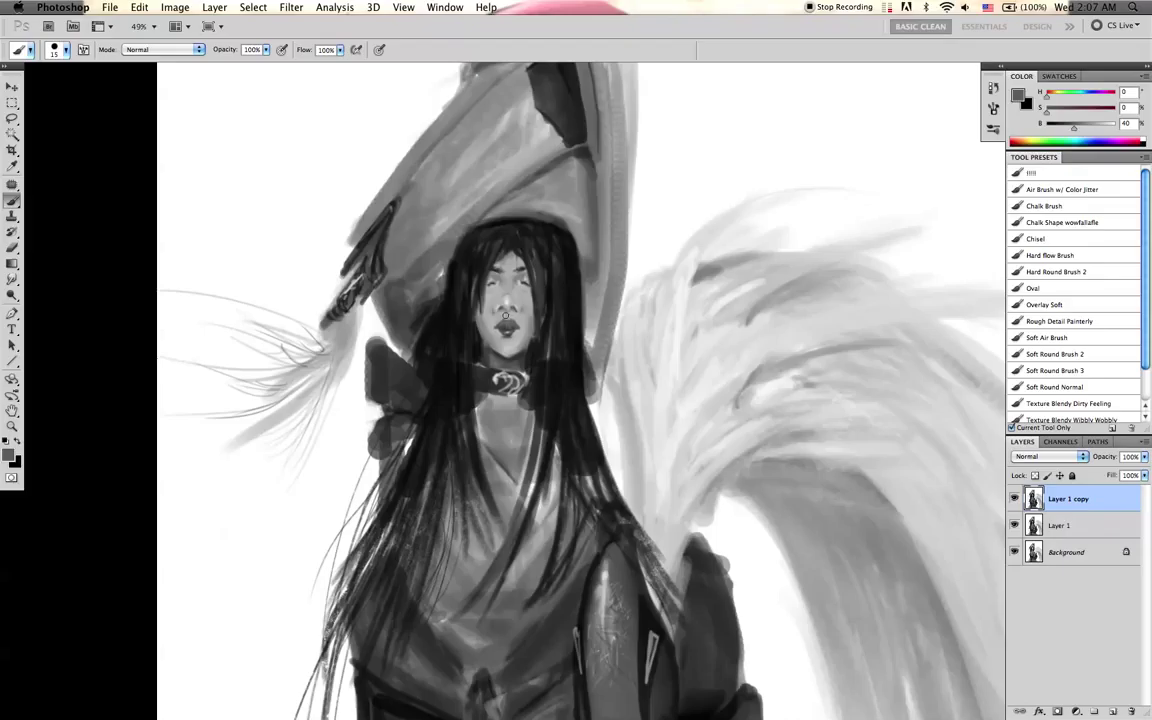
- Darken the underside of the chin and jaw with a sampled 22% brightness grey at brush size 25, then restore black as the painting colour
key("bracketright")
left_click(484, 320, "alt")
left_click(467, 318, "alt")
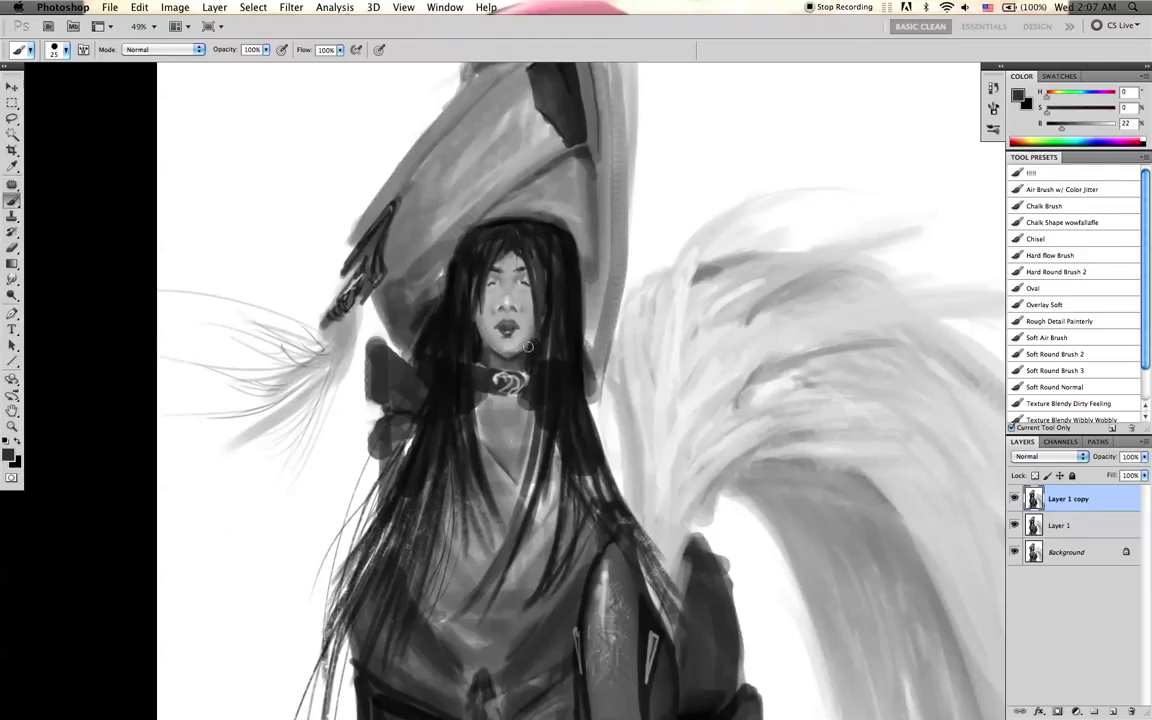
left_click_drag(502, 353, 514, 356)
left_click(517, 355, "alt")
key("[")
key("d")
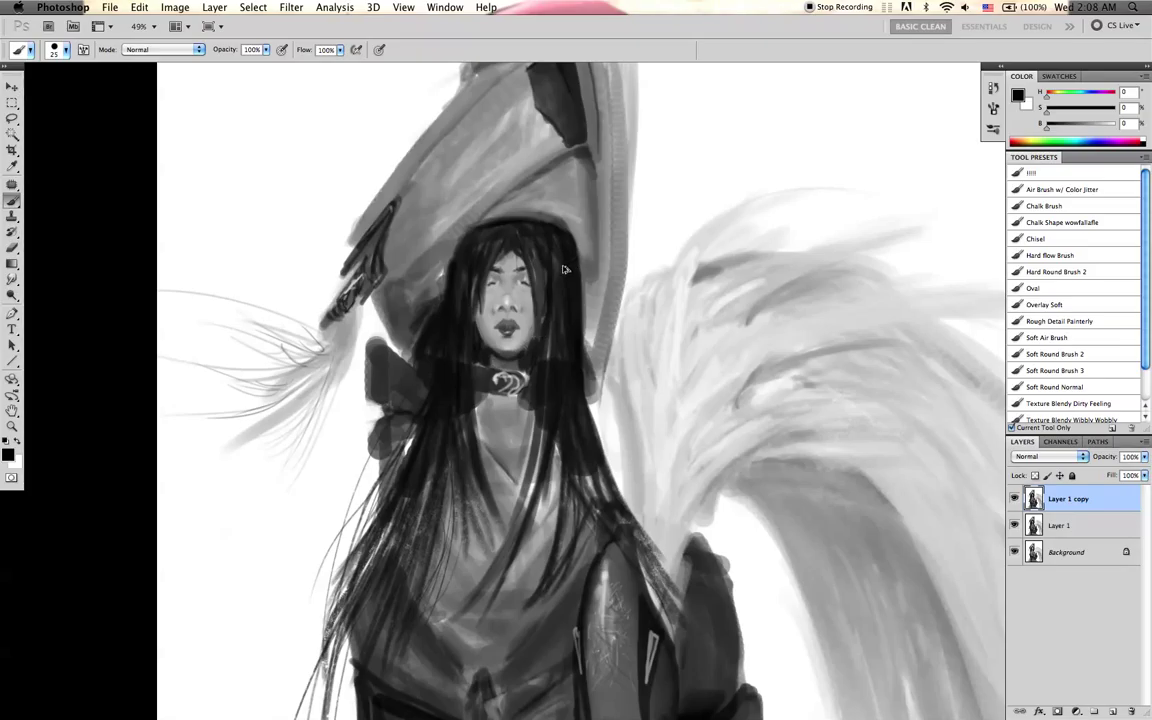
- Check the face and overall proportions by flipping the canvas horizontally and back, then viewing the whole painting
key("super+shift+h")
key("F5")
key("F5")
key("F5")
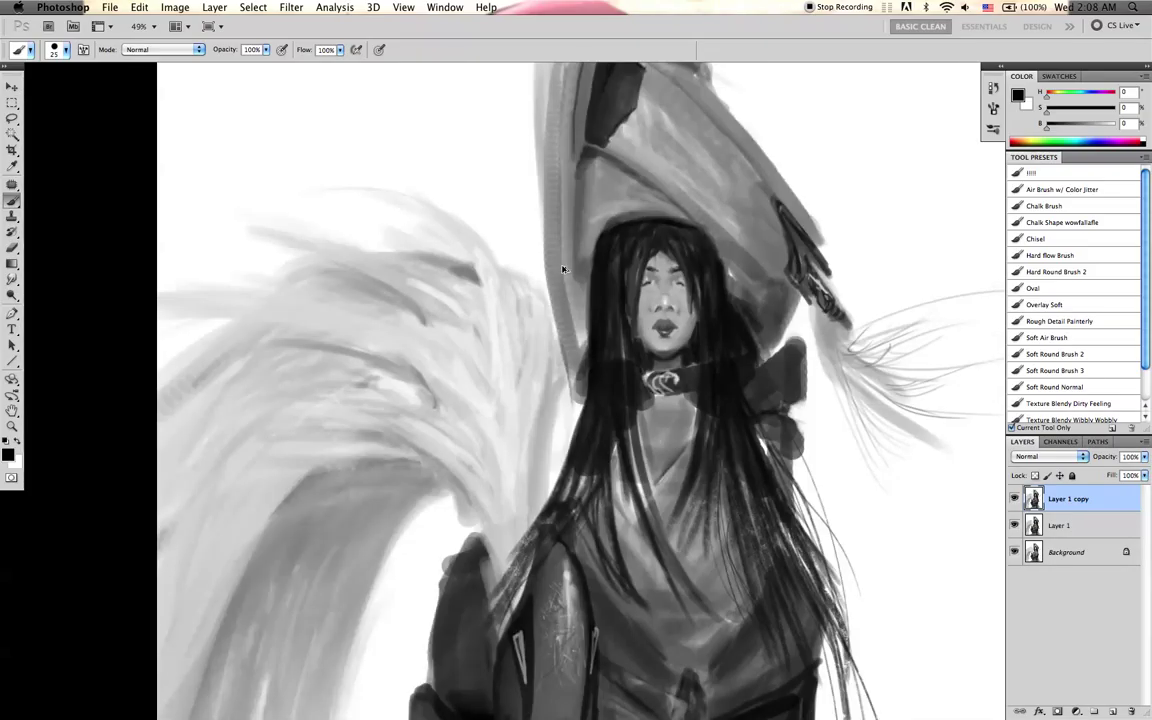
key("super+0")
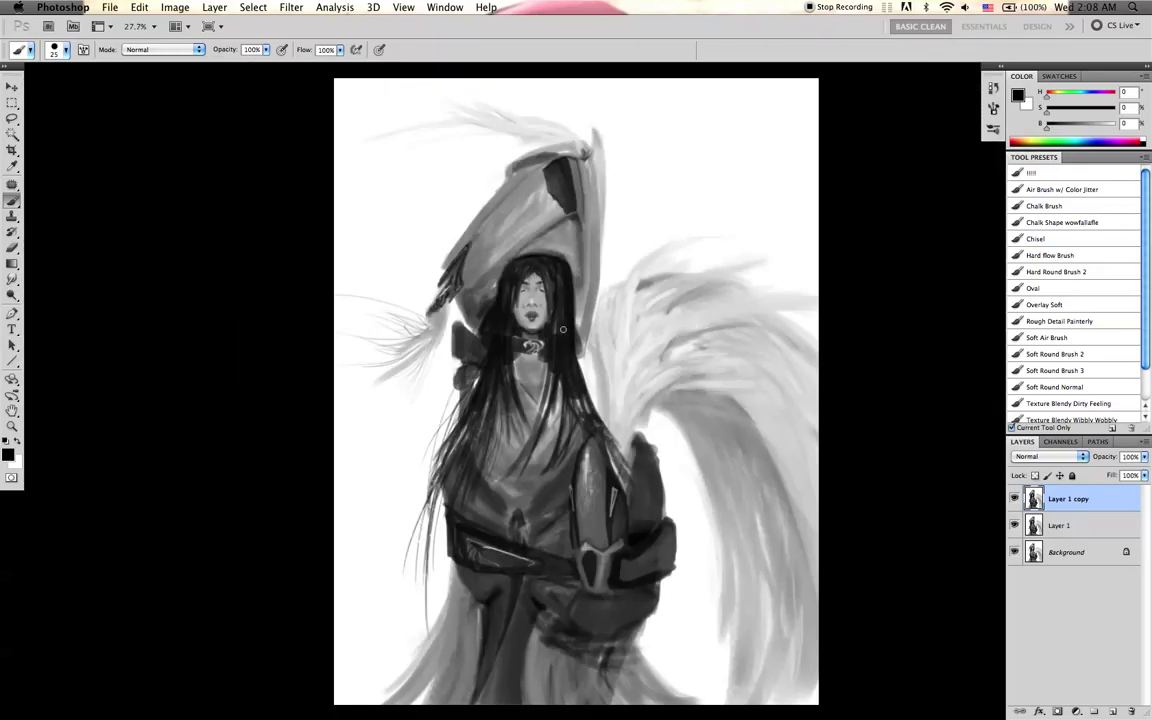
- Smudge the shadow under the chin into the neck at 40% strength and brush size 30
key("r")
key("super+space")
mouse_move(537, 340)
left_mouse_down()
mouse_move(579, 327)
mouse_move(535, 326)
left_mouse_up()
key("[")
key("bracketright")
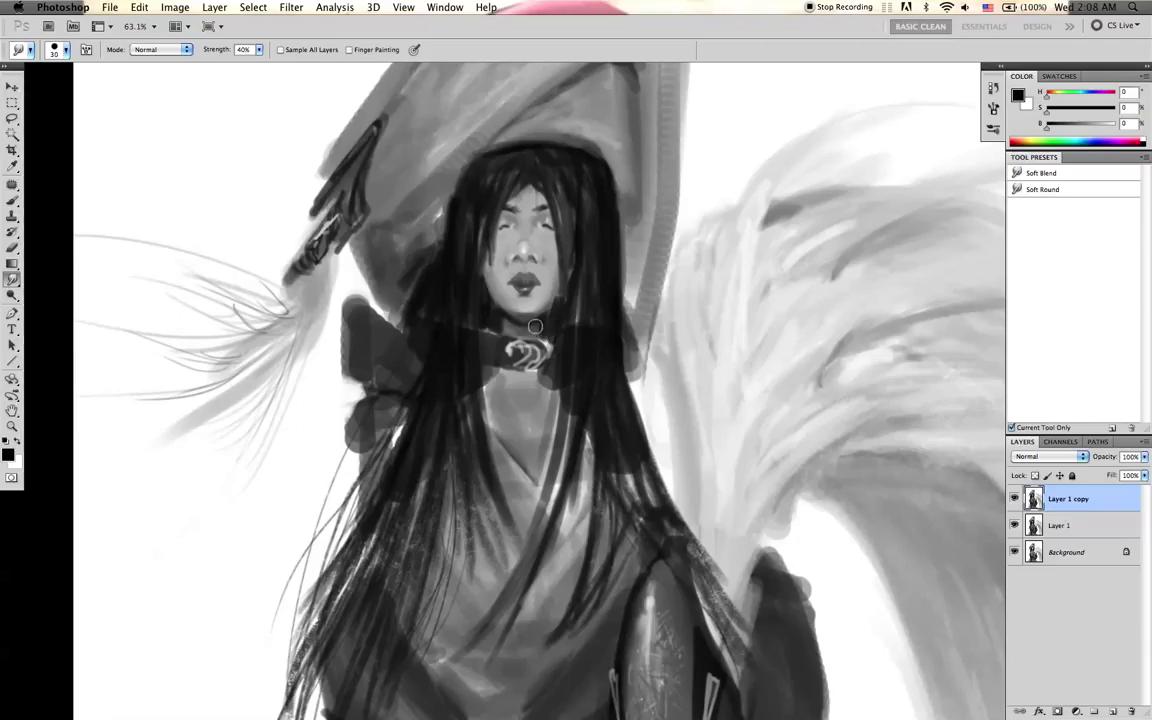
mouse_move(516, 326)
left_mouse_down()
mouse_move(504, 321)
mouse_move(538, 331)
mouse_move(527, 326)
mouse_move(536, 309)
left_mouse_up()
key("super+0")
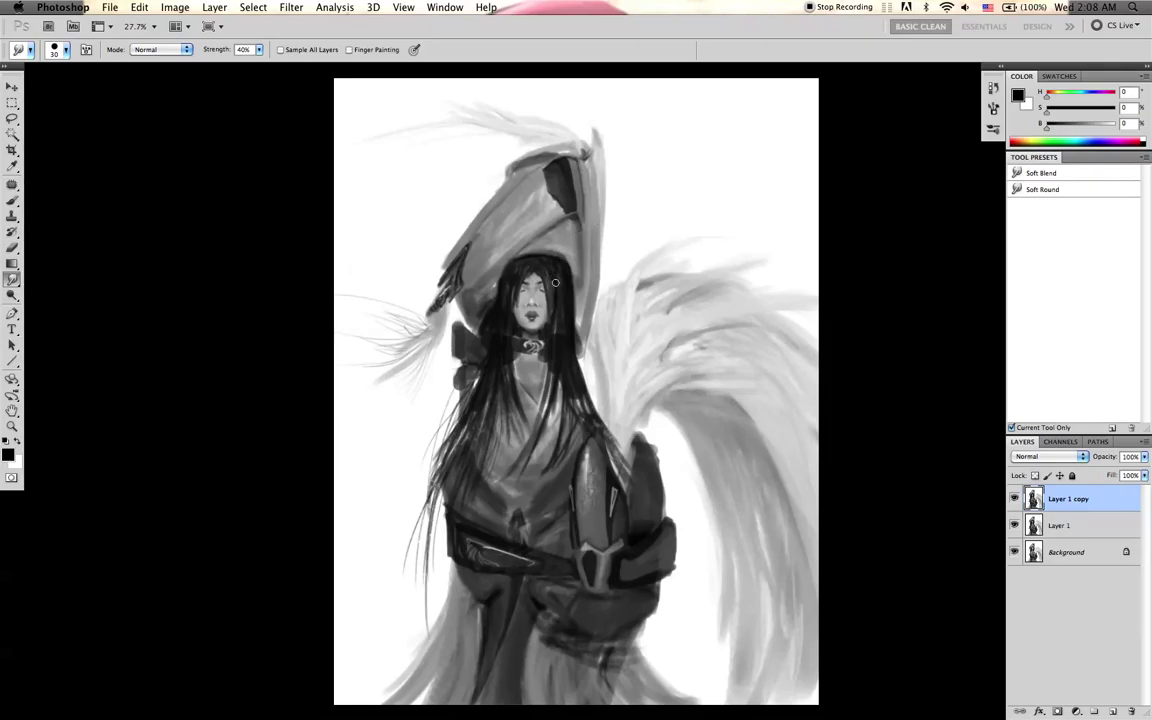
- Retouch the skin around the eyes and nose bridge with sampled 55% and 67% brightness greys at brush size 15
key("z")
mouse_move(540, 286)
left_mouse_down()
mouse_move(552, 311)
mouse_move(558, 292)
left_mouse_up()
key("b")
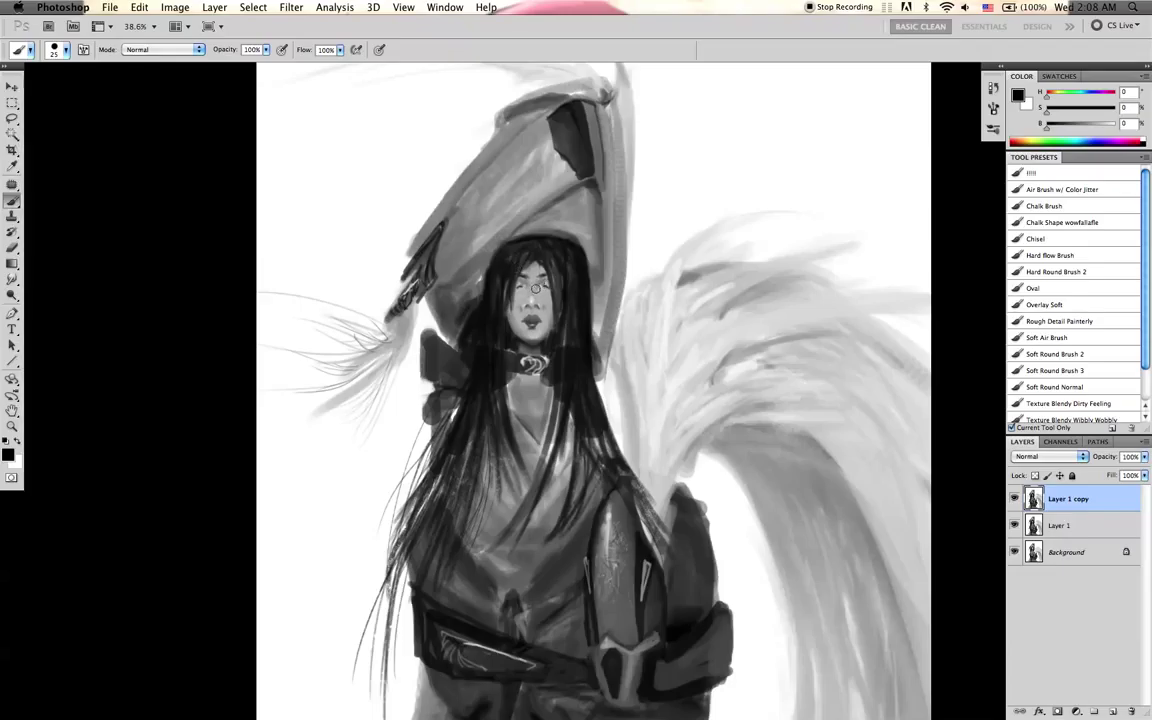
left_click(538, 287, "alt")
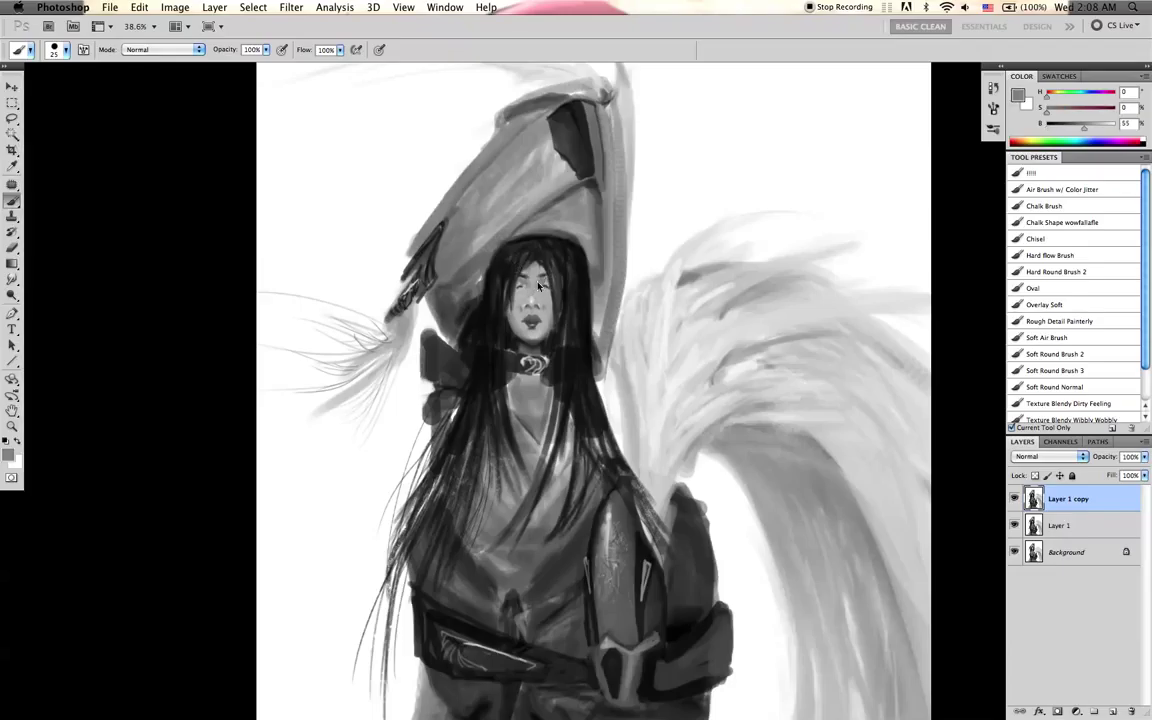
key("bracketleft")
key("bracketleft")
left_click(539, 290, "alt")
key("bracketright")
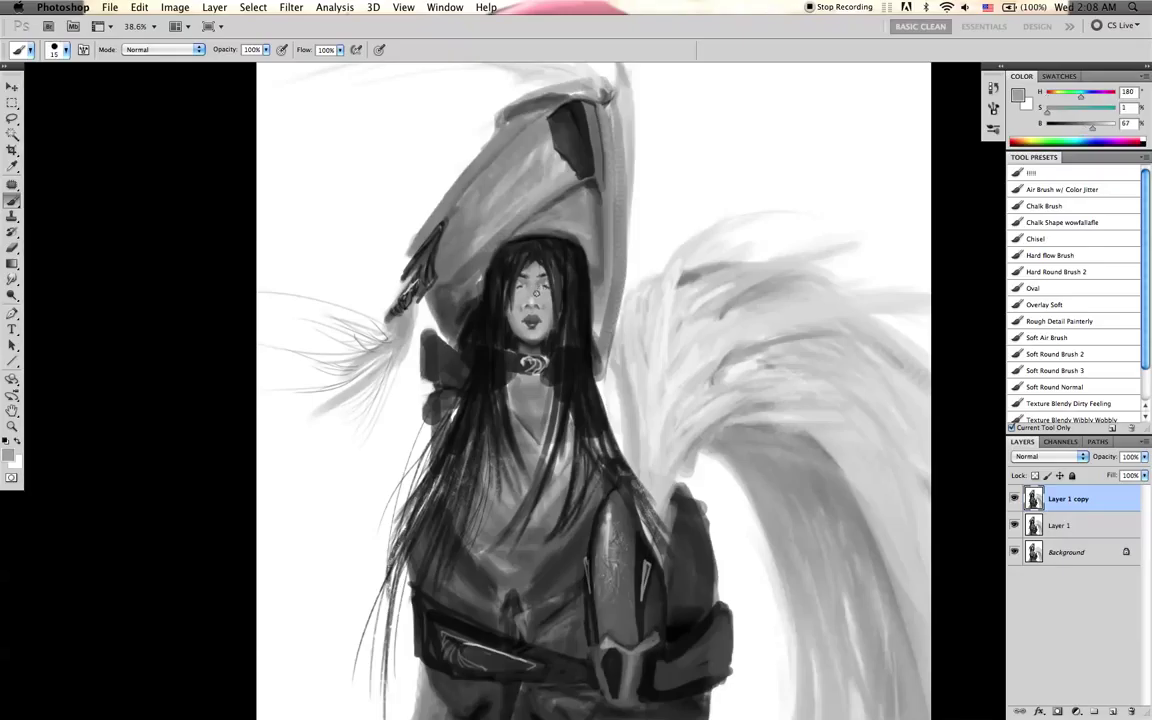
- Lighten small areas of the forehead and nose with a sampled 71% brightness grey at brush size 10
left_click(533, 268, "alt")
key("bracketleft")
key("bracketleft")
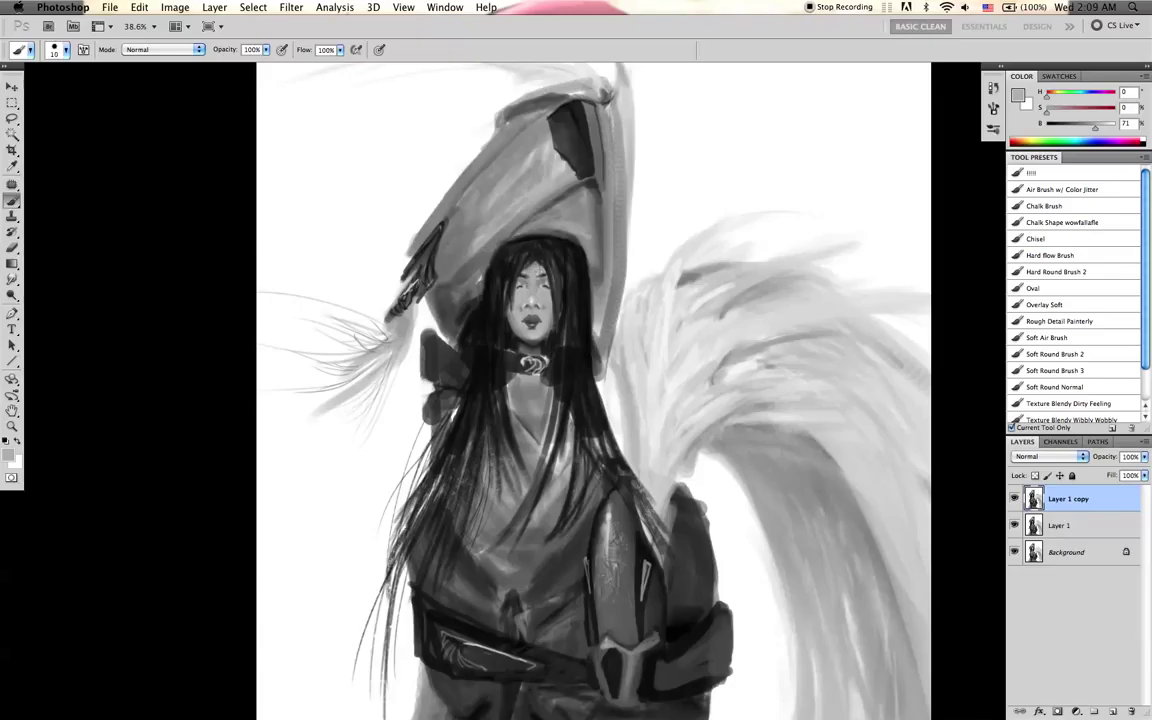
key("bracketleft")
- Add small white highlights to the face with a brush of up to size 25, and save the painting
key("d")
key("x")
key("bracketright")
key("bracketright")
key("bracketright")
key("bracketright")
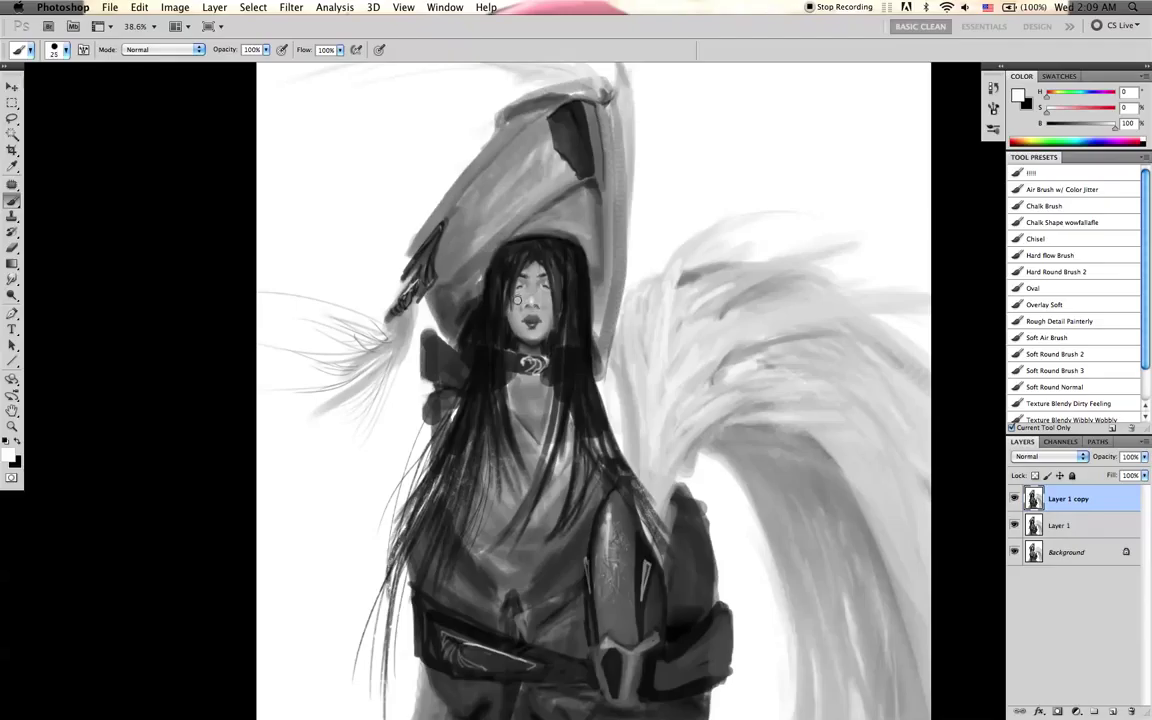
key("bracketleft")
key("super+s")
key("bracketleft")
- Draw fine black details on the lips and eyes with a brush of size 10 and smaller
key("x")
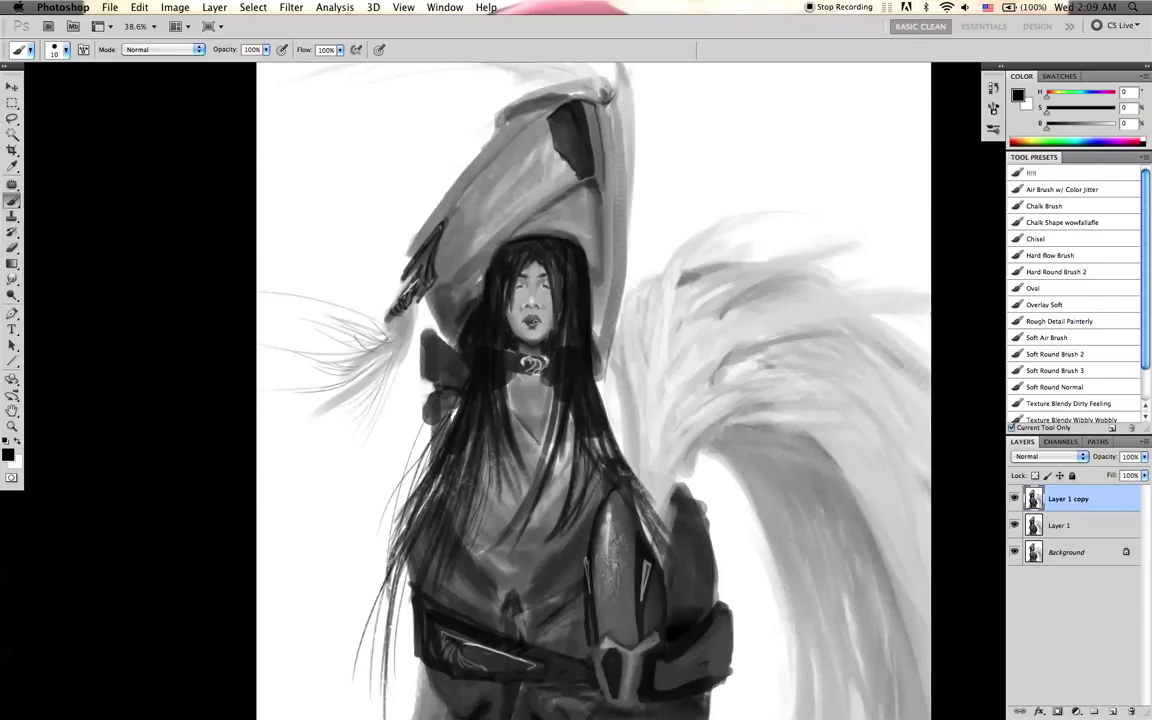
key("bracketleft")
key("bracketleft")
key("bracketleft")
key("bracketleft")
key("bracketright")
key("bracketright")
key("bracketright")
key("bracketright")
key("bracketright")
key("bracketright")
key("bracketright")
key("bracketright")
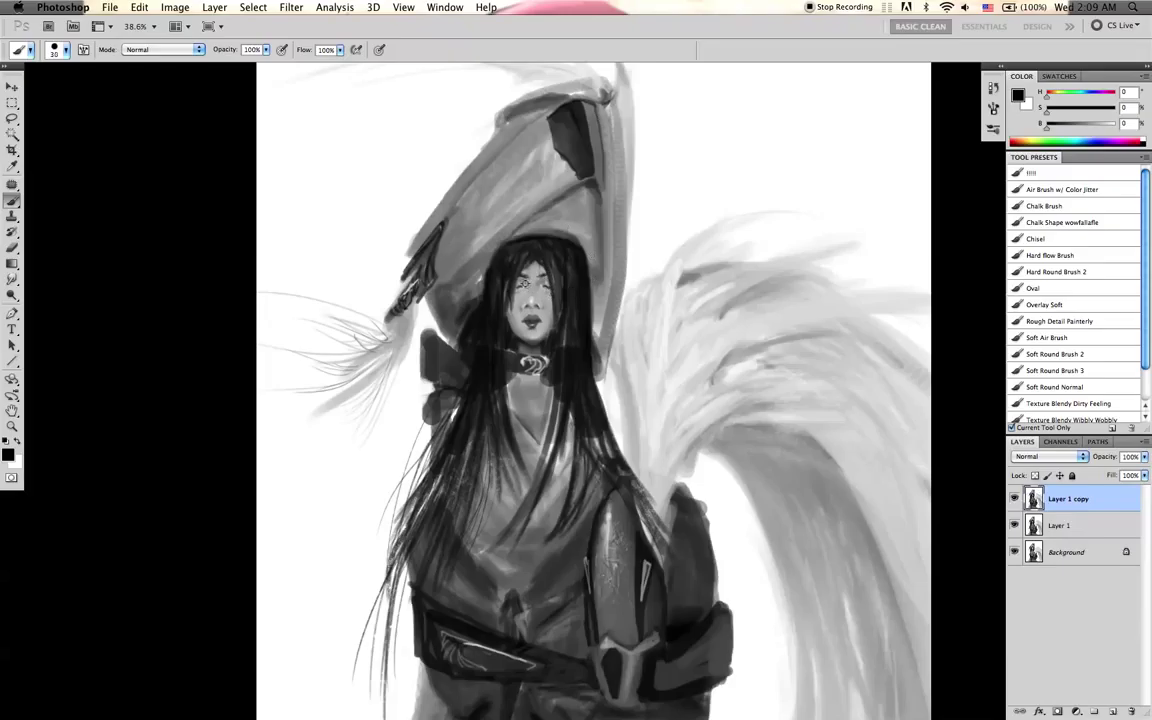
- Paint over the dark marks around the eyes with a sampled 65% brightness grey at brush size 10
left_click(525, 283, "alt")
left_click(525, 290, "alt")
key("bracketleft")
key("bracketleft")
key("bracketleft")
key("bracketleft")
key("bracketleft")
key("bracketright")
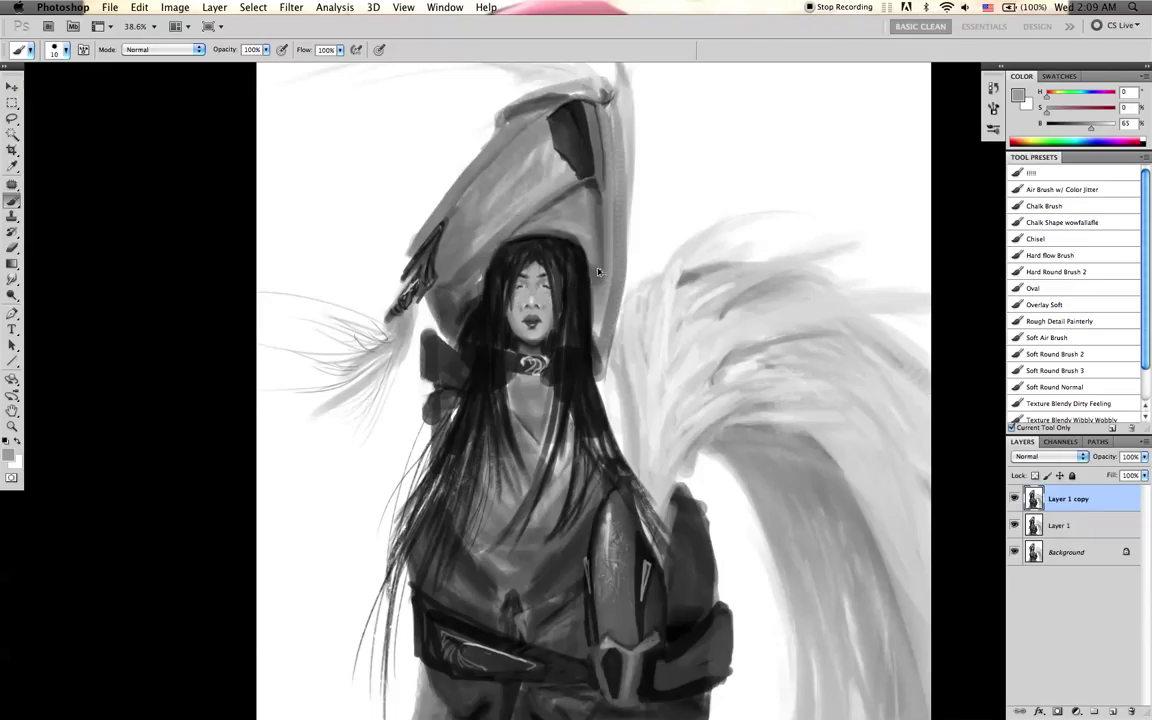
- Flip the canvas horizontally and darken the hair edges beside the face and jaw in black at brush size 35
key("super+shift+h")
key("d")
key("bracketright")
key("bracketright")
key("bracketright")
key("bracketright")
key("bracketright")
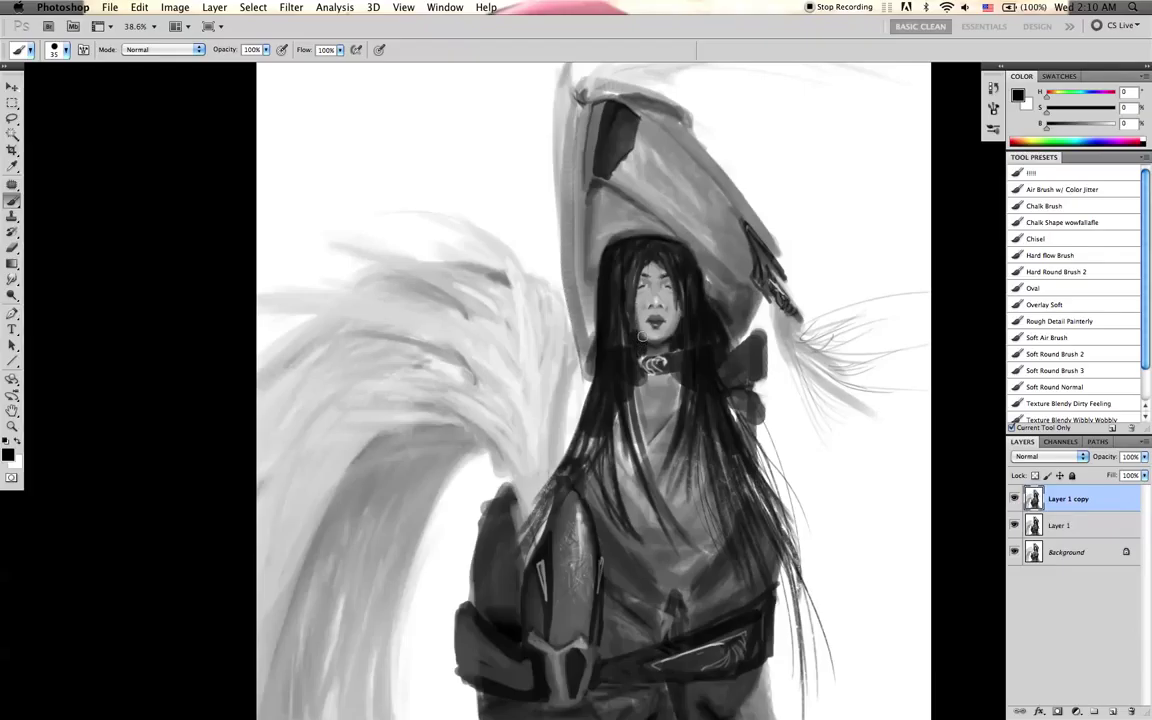
key("super+a")
key("super+x")
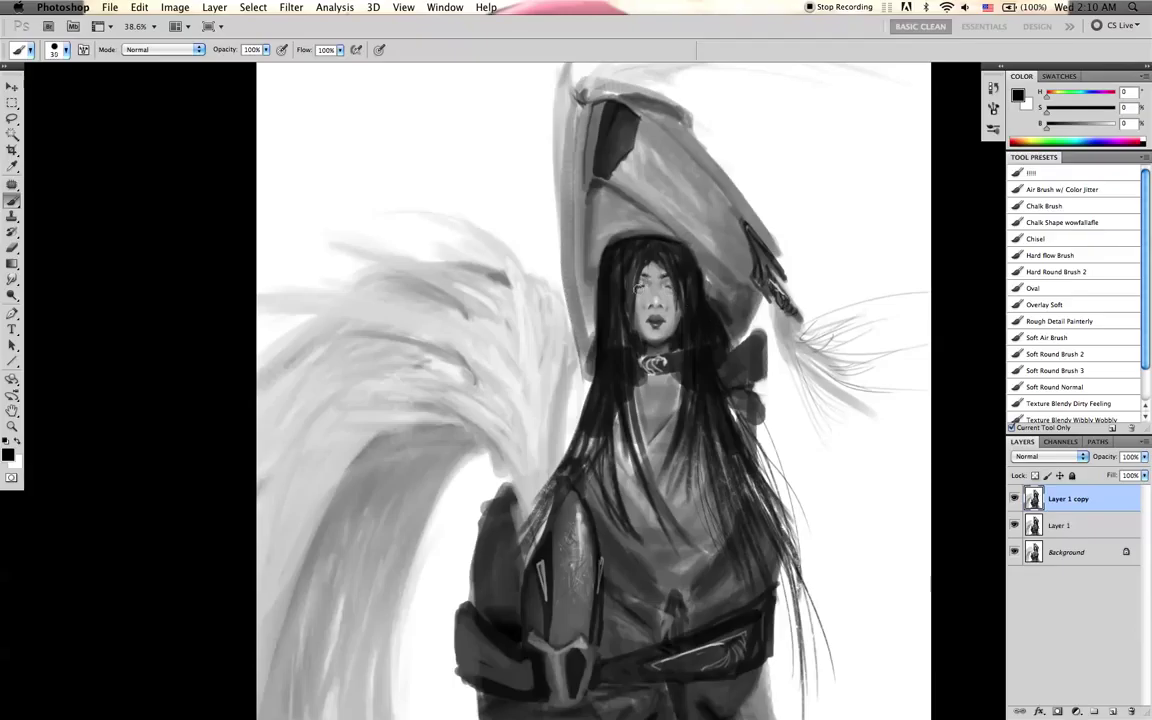
- Paint thin strands in the hair beside the face with a sampled 15% brightness grey at brush size 10
key("bracketleft")
key("bracketleft")
key("bracketleft")
key("bracketleft")
key("bracketleft")
left_click(614, 300, "alt")
key("bracketright")
key("bracketright")
key("bracketright")
key("bracketright")
key("bracketright")
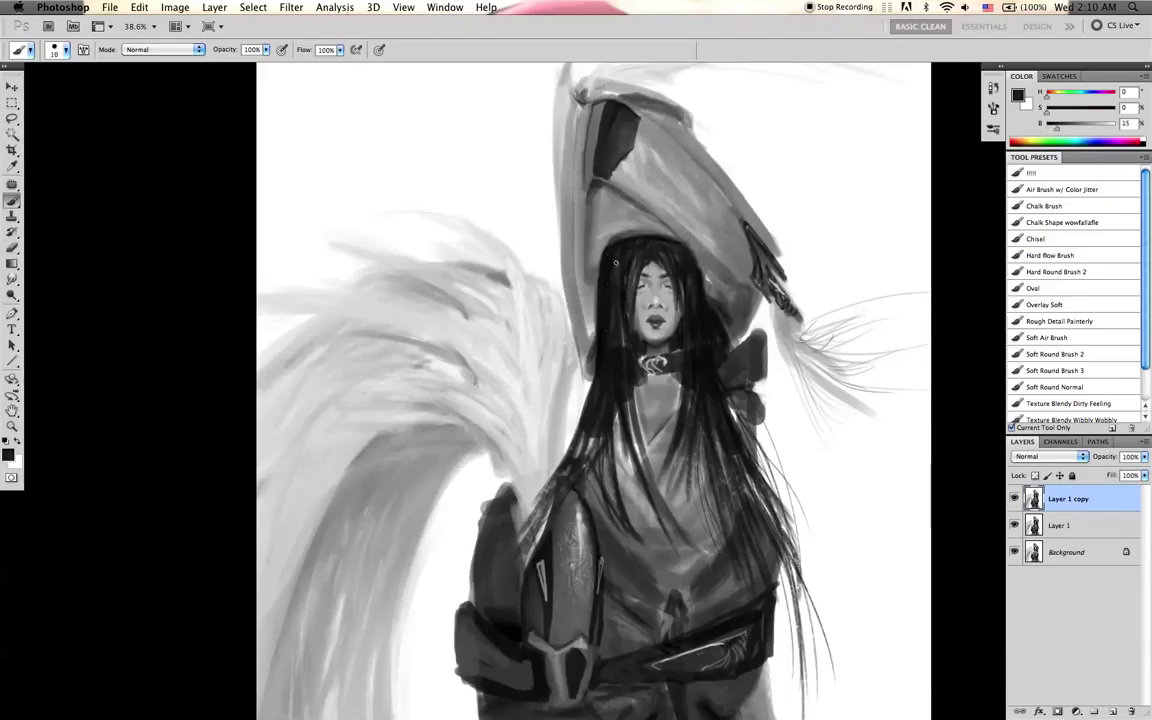
- Deepen the hair around the face and under the hat brim in sampled black with brush sizes from 9 to 45
left_click(692, 303, "alt")
key("bracketleft")
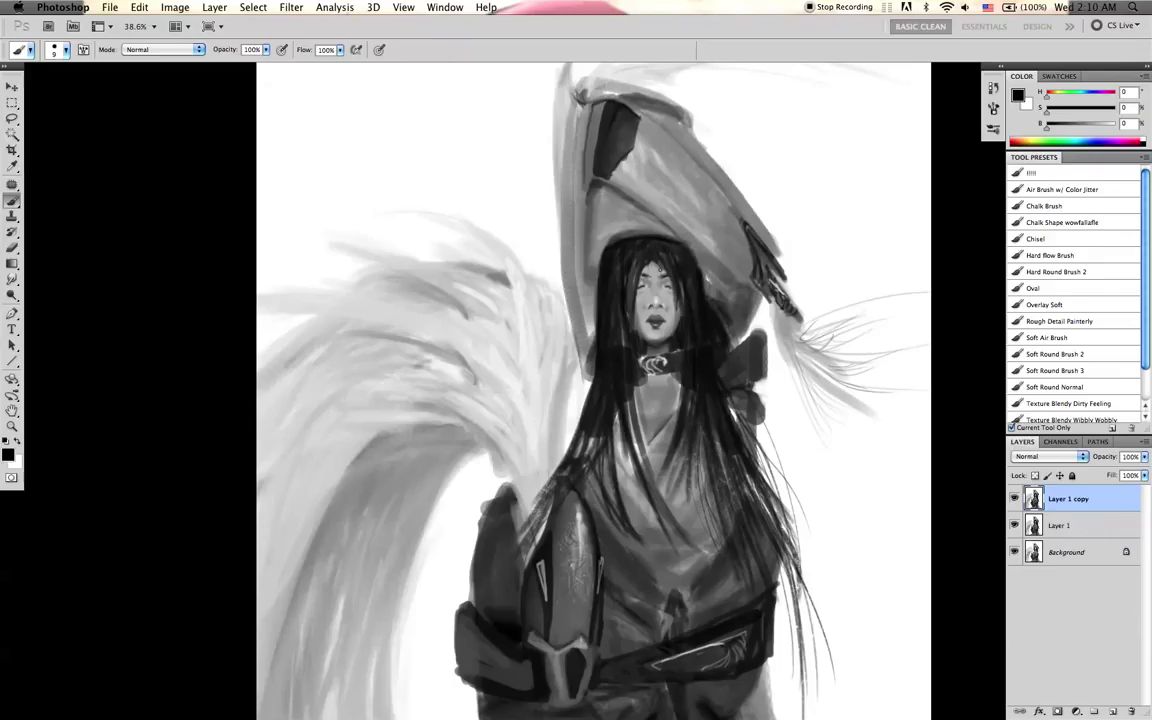
key("bracketright")
key("bracketright")
key("bracketleft")
key("bracketleft")
key("bracketleft")
key("bracketright")
key("bracketright")
key("bracketright")
key("bracketright")
key("bracketright")
key("bracketright")
key("bracketright")
key("bracketright")
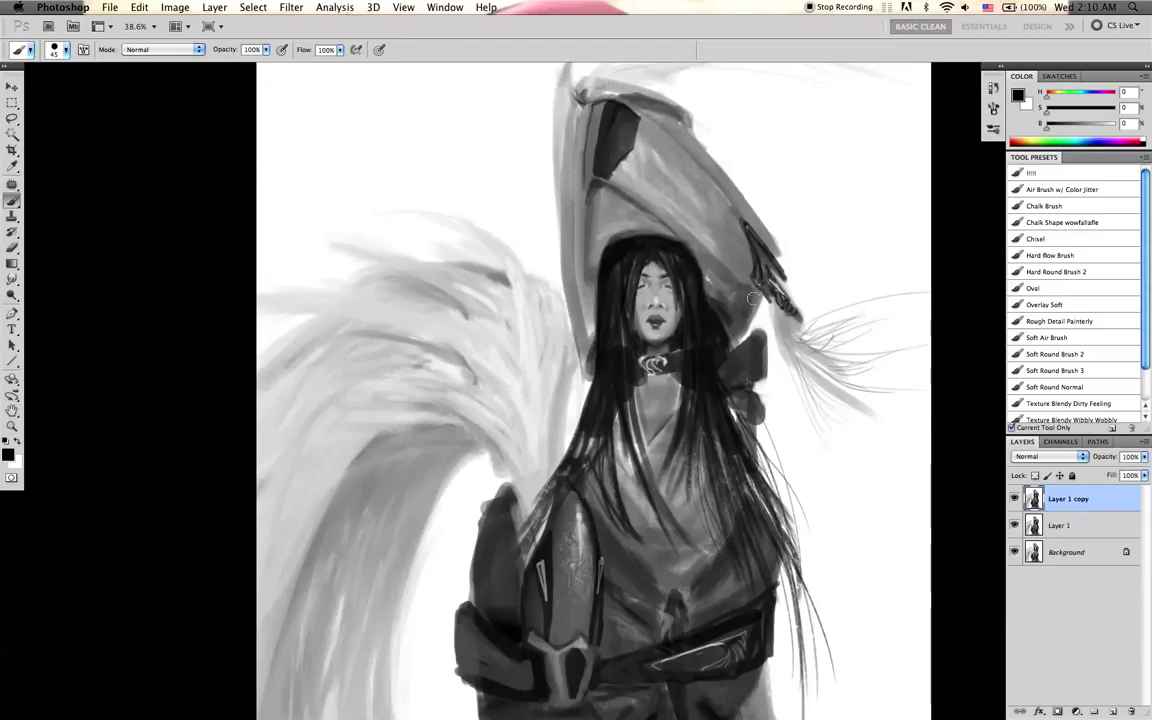
- Darken the collar along its lower edge and around its emblem in black, reducing the brush to size 15
key("bracketleft")
left_click_drag(640, 382, 681, 378)
key("bracketleft")
key("bracketleft")
key("bracketleft")
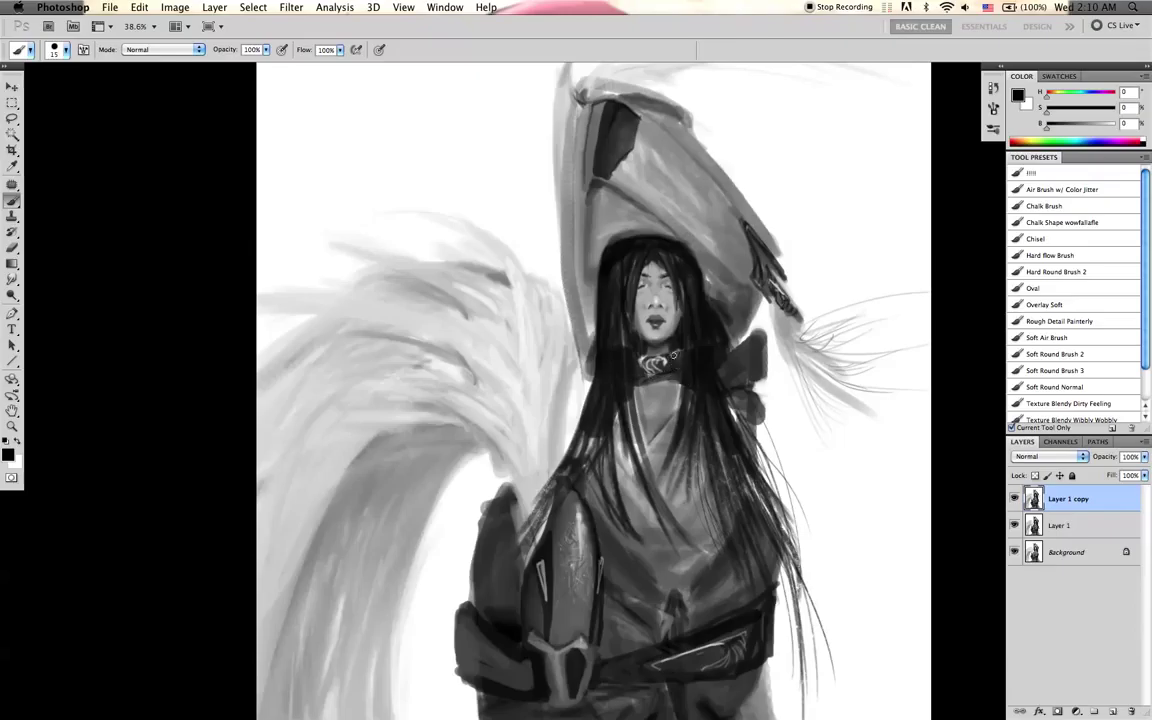
key("bracketleft")
key("bracketright")
- Paint a small upright ornament above the middle of the belt, using a sampled 87% brightness grey and pure white
key("z")
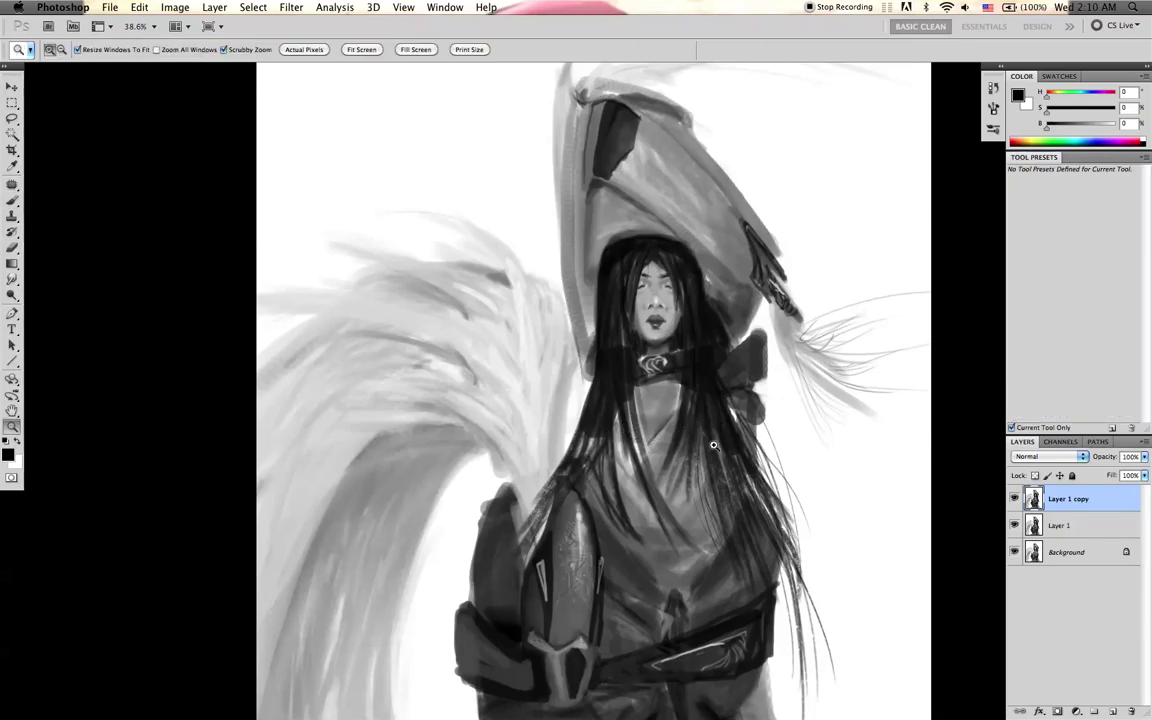
left_click(680, 449, "alt")
key("b")
left_click_drag(695, 440, 655, 366)
left_click(546, 335, "alt")
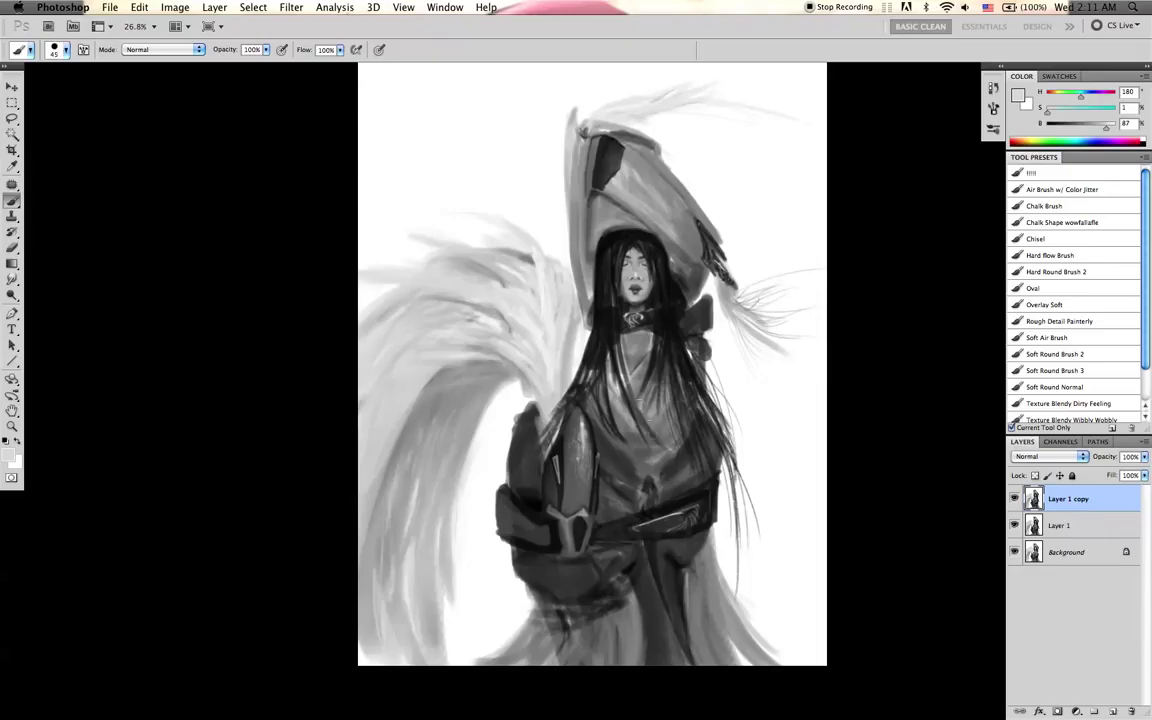
left_click_drag(648, 485, 650, 496)
key("d")
key("x")
left_click_drag(648, 484, 648, 497)
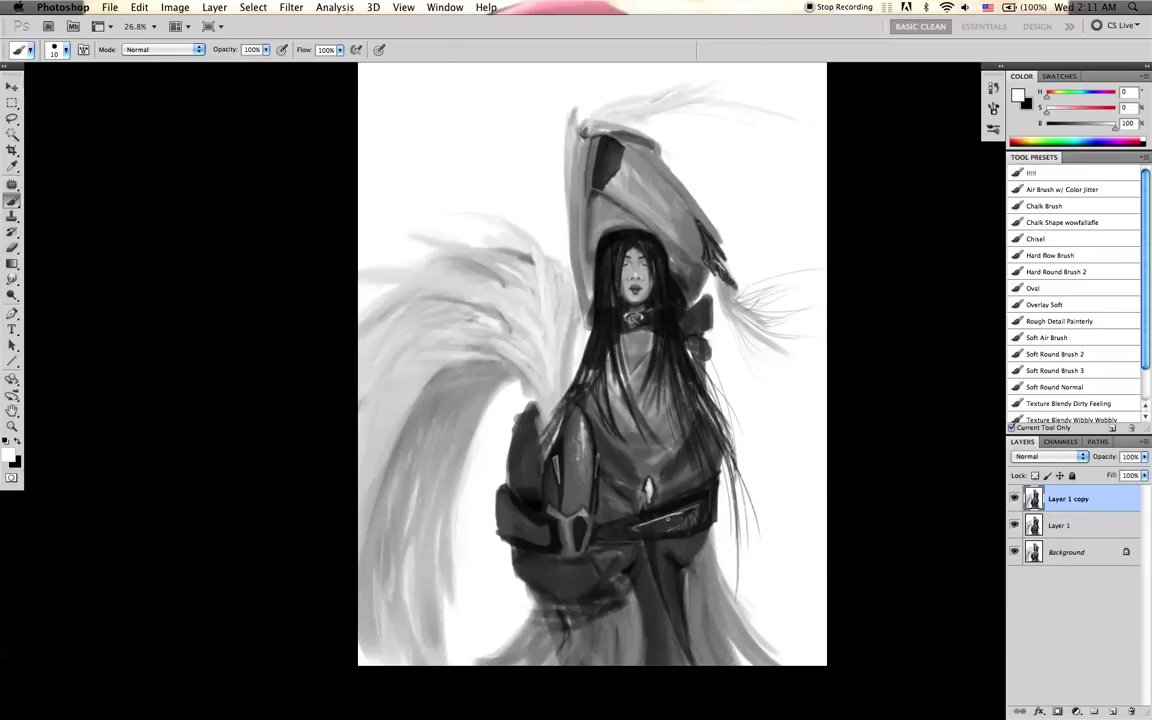
- Touch up the white highlights on the belt panel, and compare the painting with Layer 1 copy hidden and shown
key("bracketleft")
key("bracketleft")
key("bracketright")
key("bracketright")
key("bracketright")
key("bracketright")
key("bracketright")
key("bracketright")
key("bracketright")
left_click(1014, 498)
left_click(1014, 498)
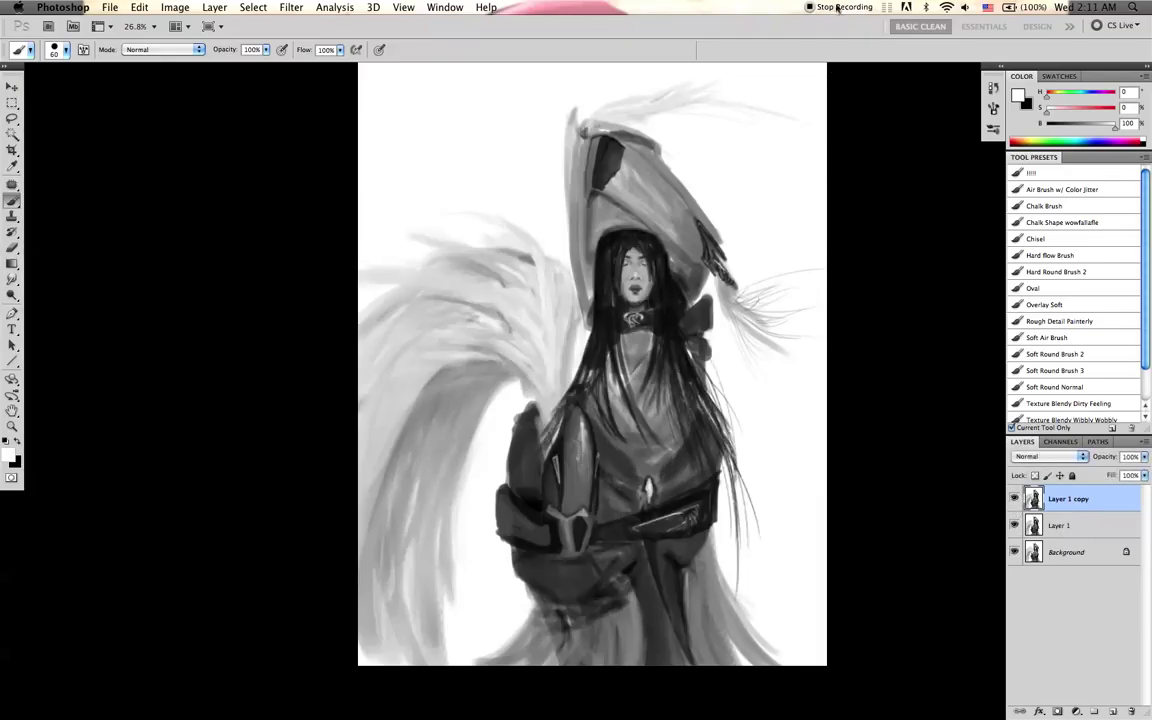